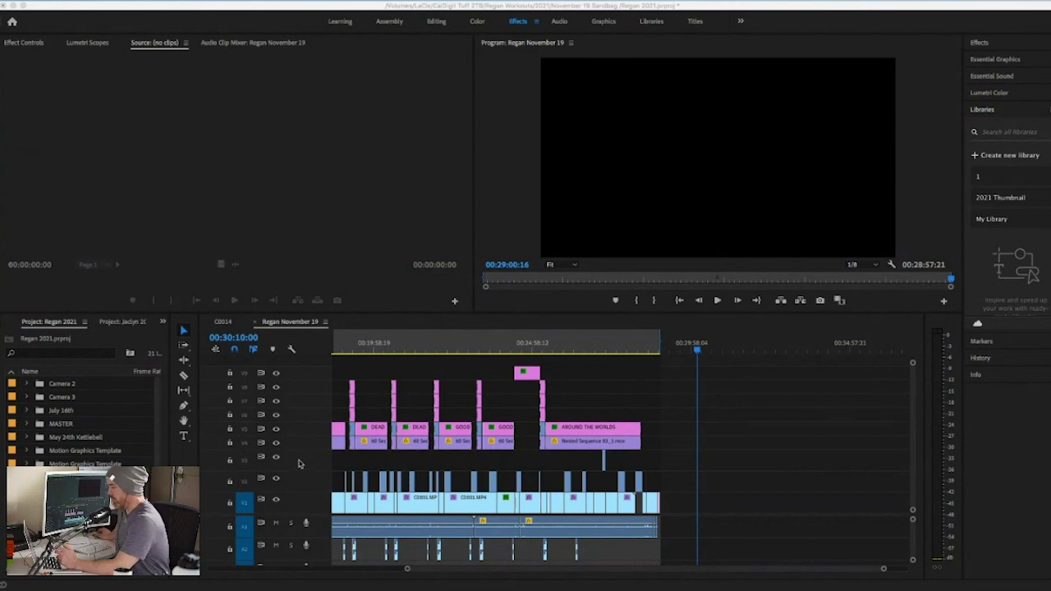
Step: Create a new bin named November 24th in the project
scroll(372, 439, down, 3)
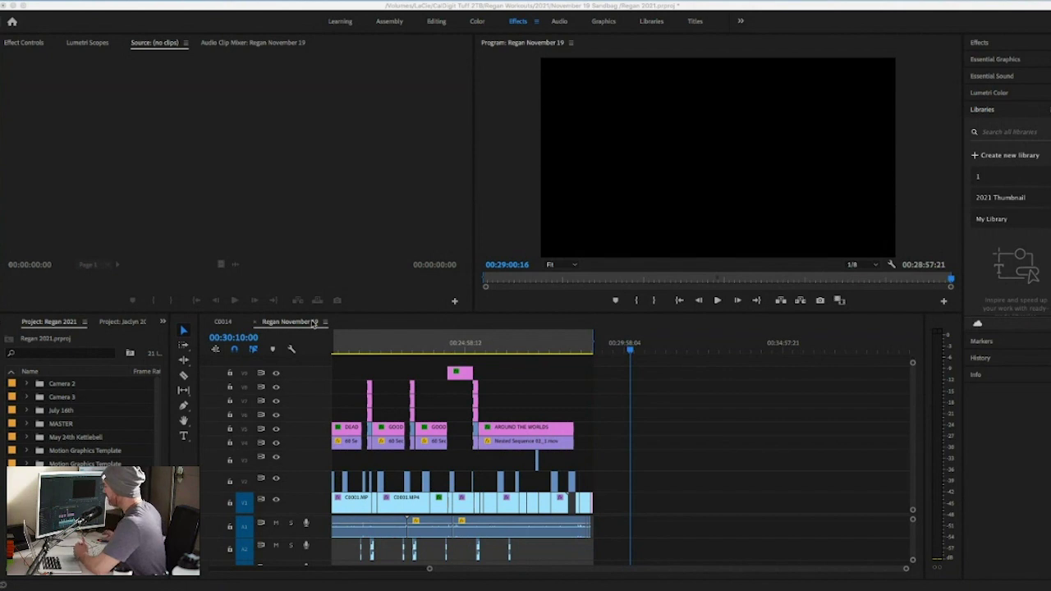
scroll(148, 411, down, 5)
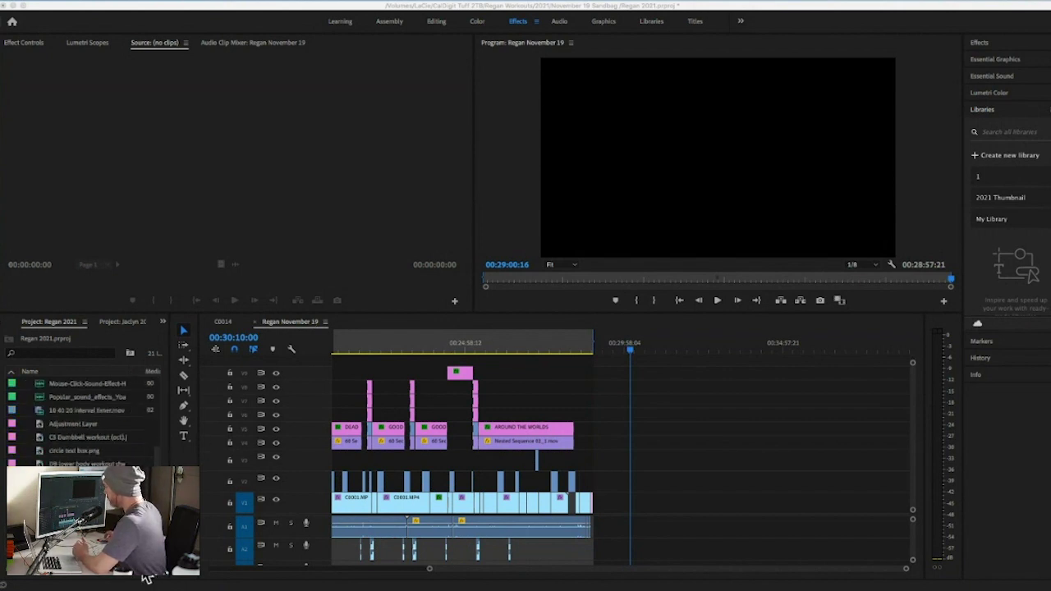
click(123, 525)
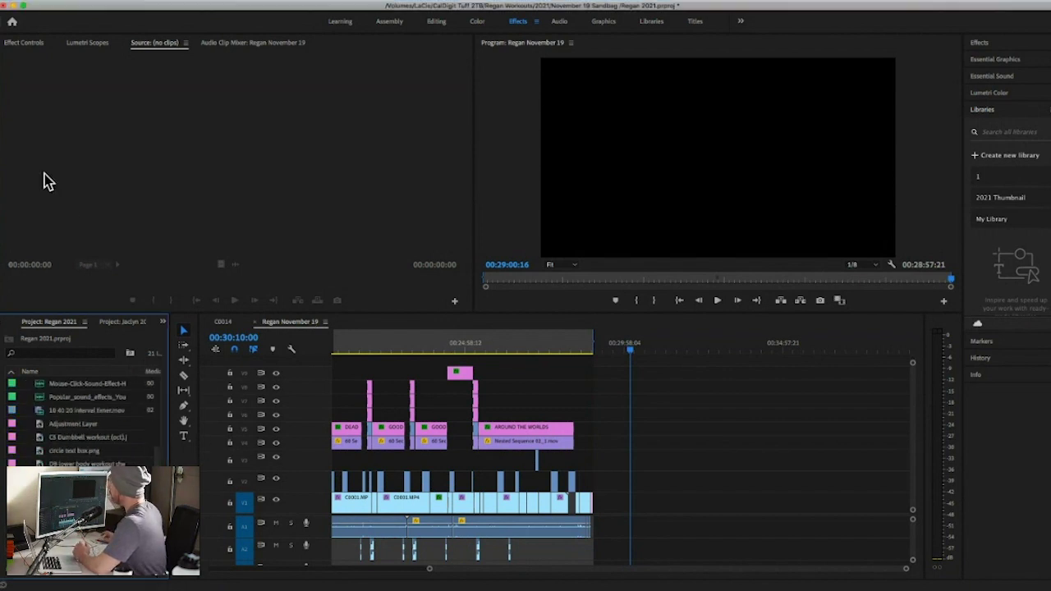
click(89, 5)
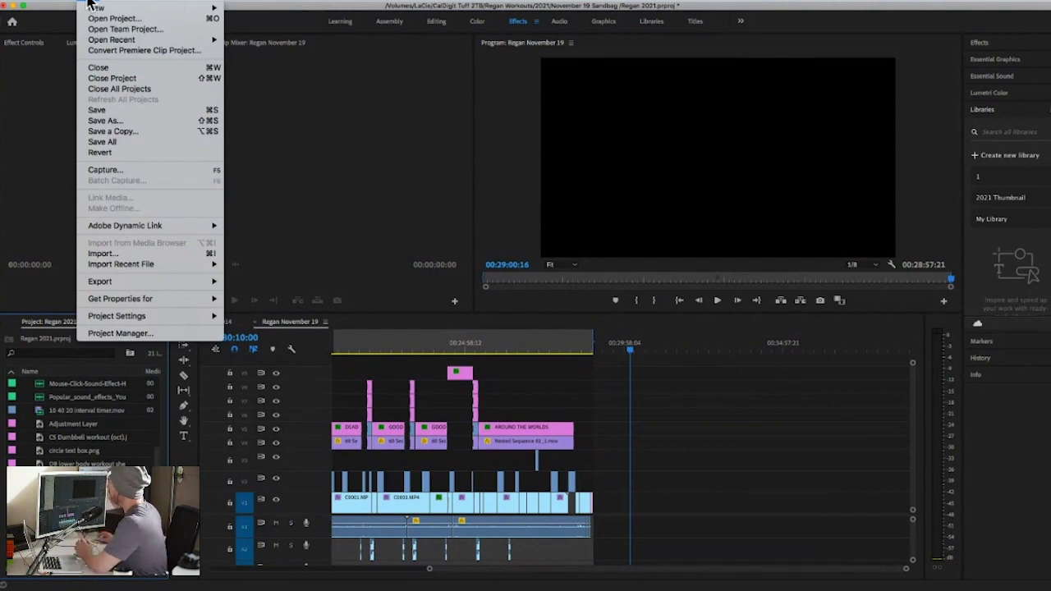
mouse_move(103, 9)
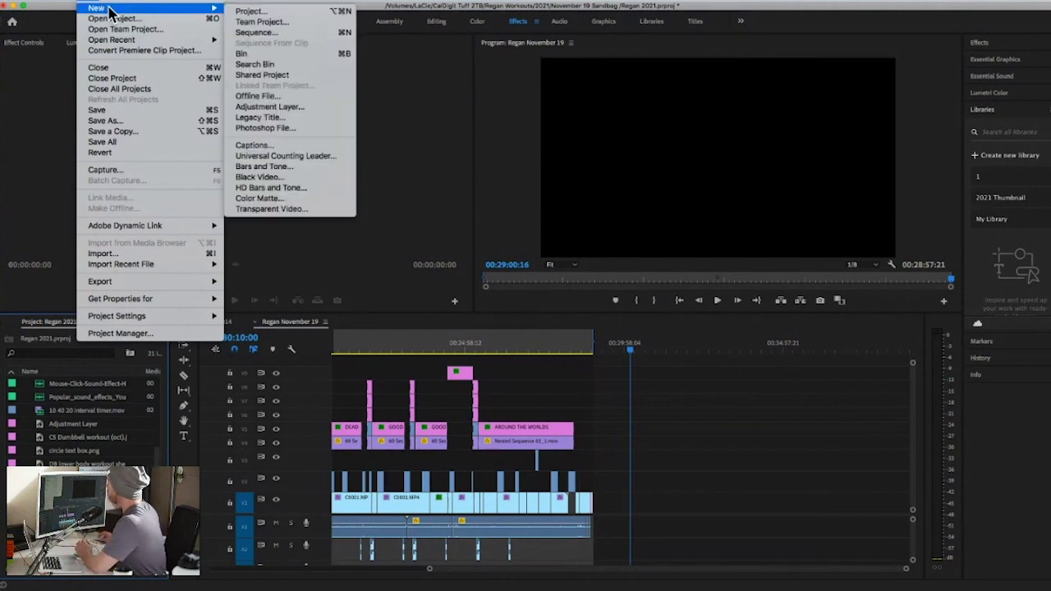
click(249, 53)
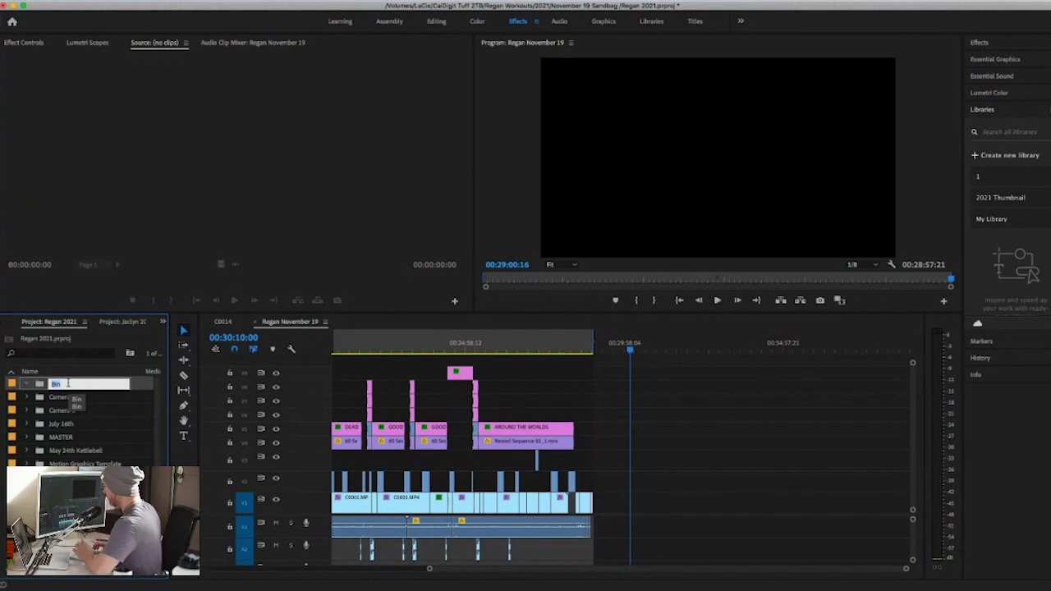
text(Novem)
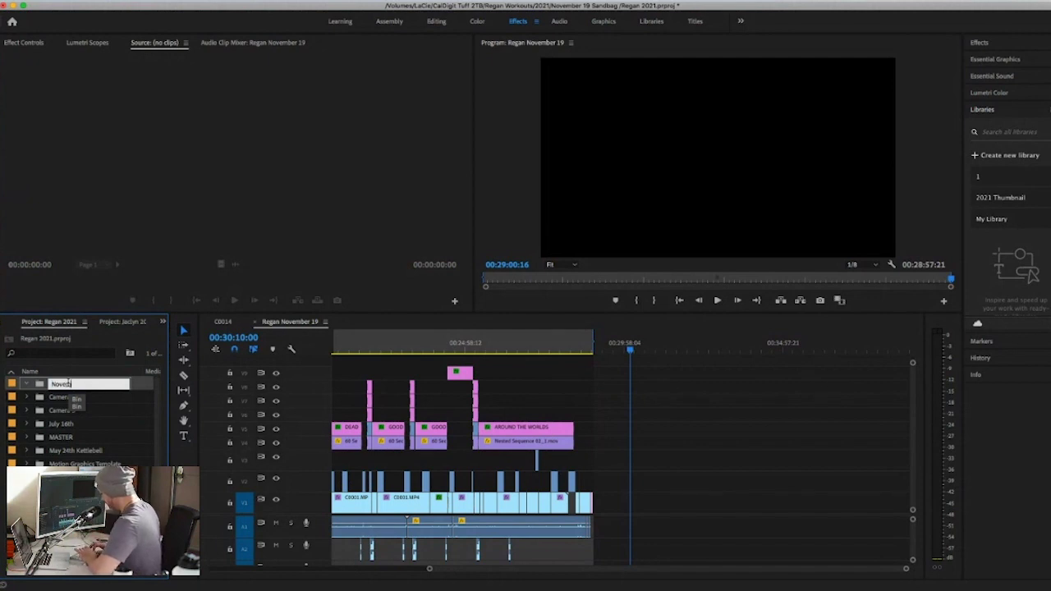
text(ber 24th)
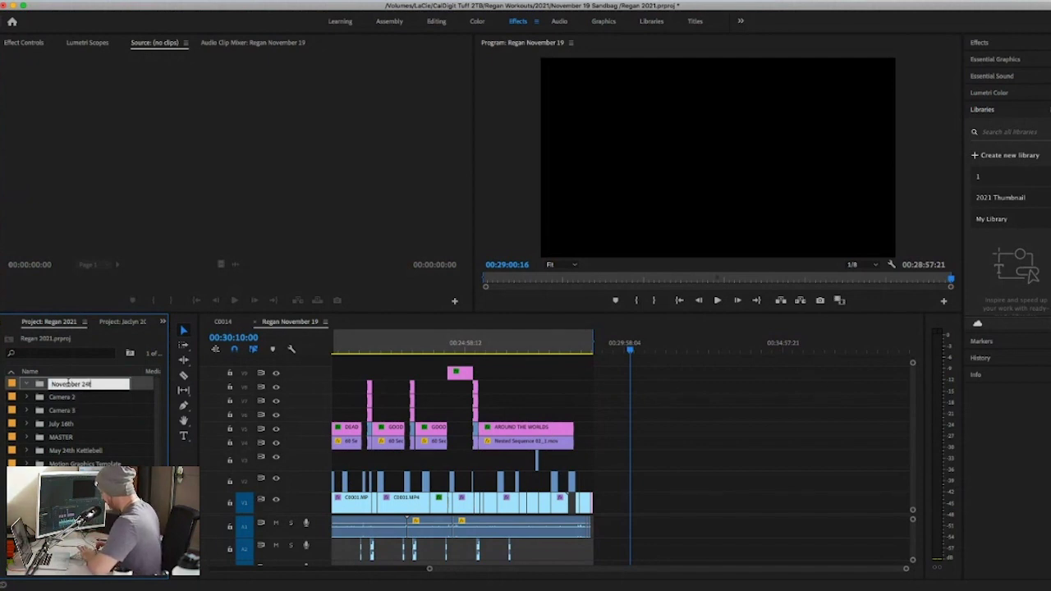
key(Tab)
Step: Open the November 24th bin and import the MASTER, Camera 2 and Camera 3 footage folders from Finder into it
double_click(41, 384)
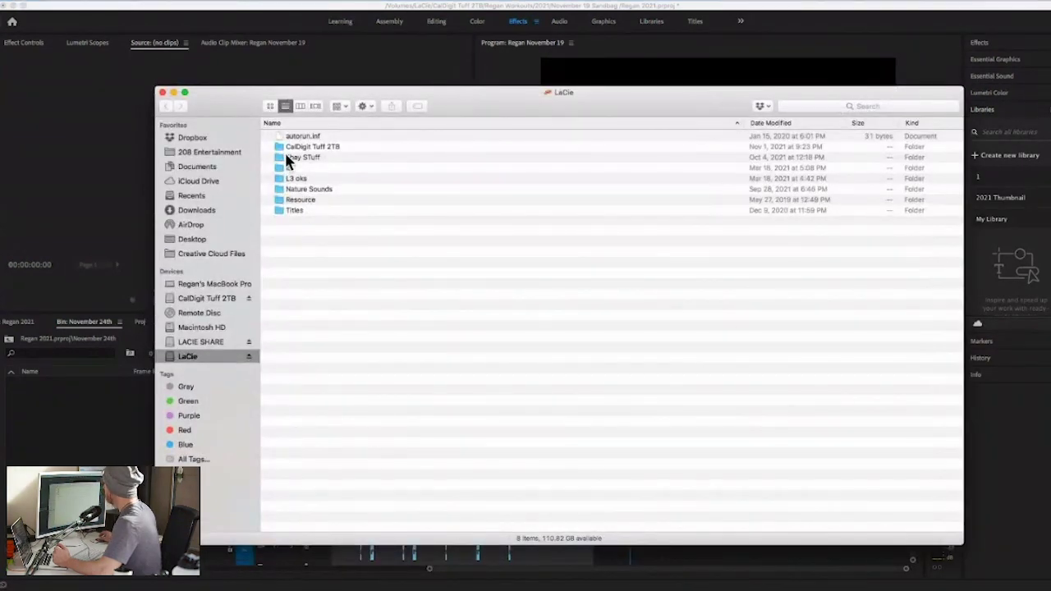
key(super+Tab)
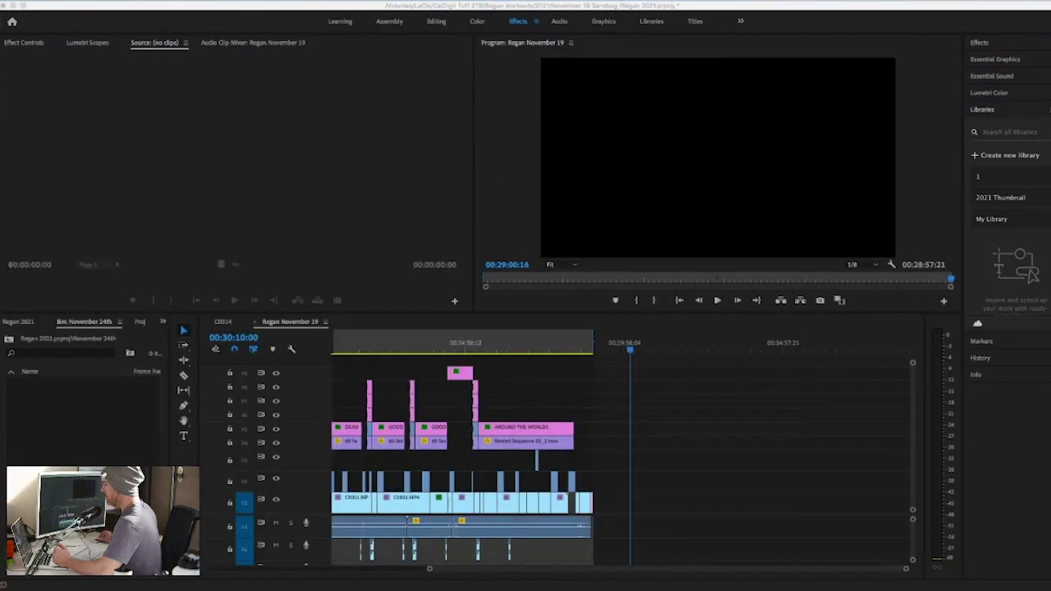
drag(0, 297, 77, 410)
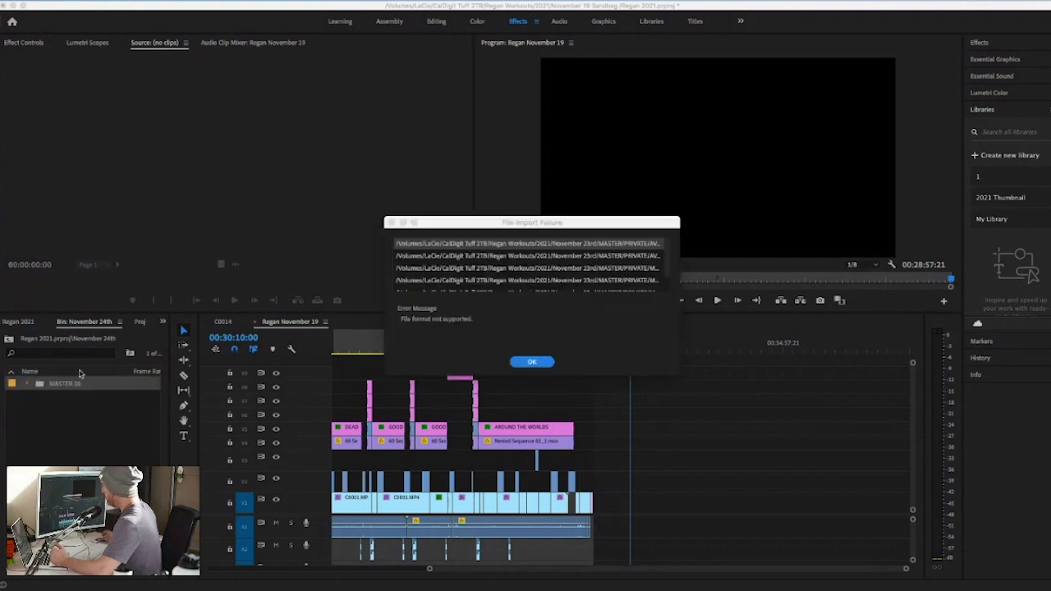
click(542, 361)
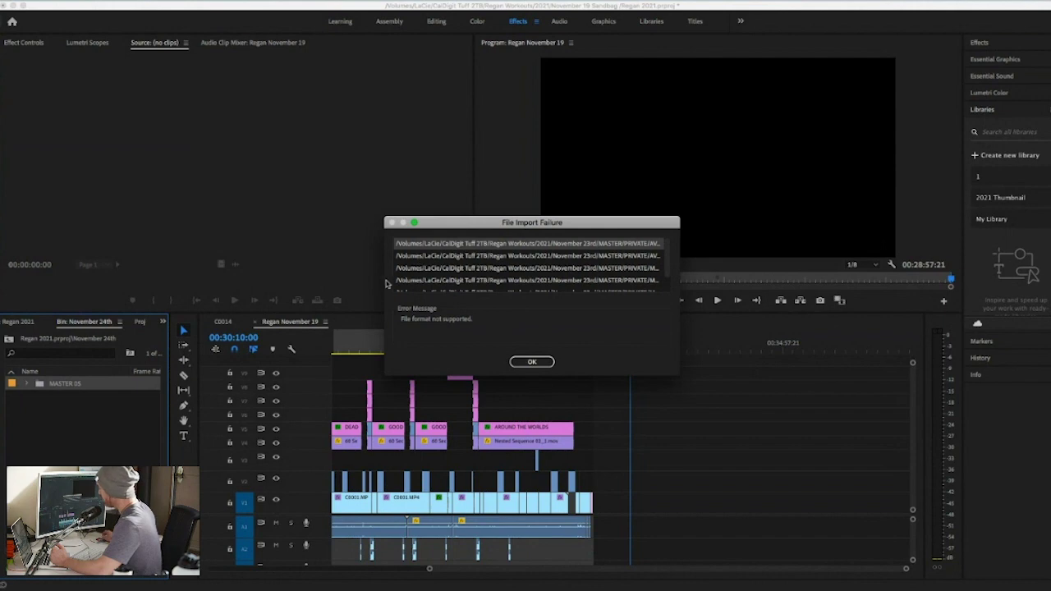
click(530, 362)
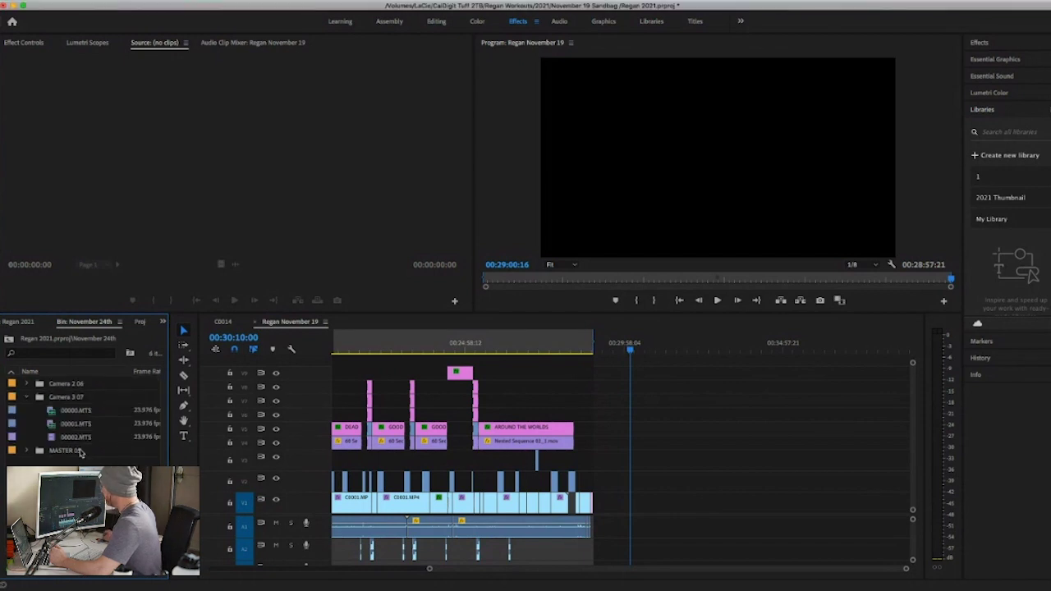
Step: Create a new sequence named November 24th KB with the DV - NTSC Standard 48kHz preset
click(94, 2)
mouse_move(108, 5)
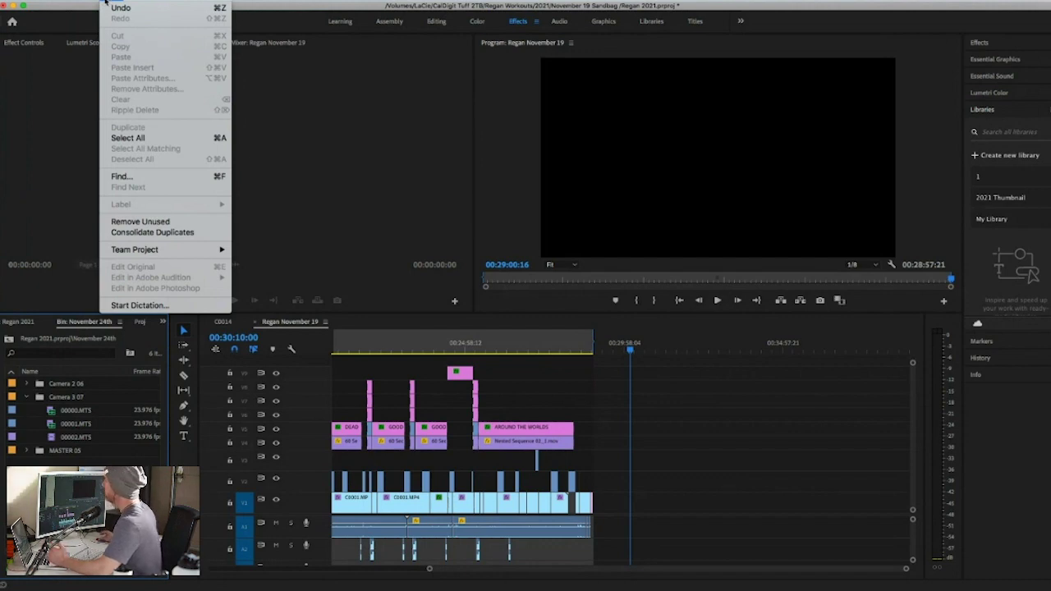
mouse_move(205, 9)
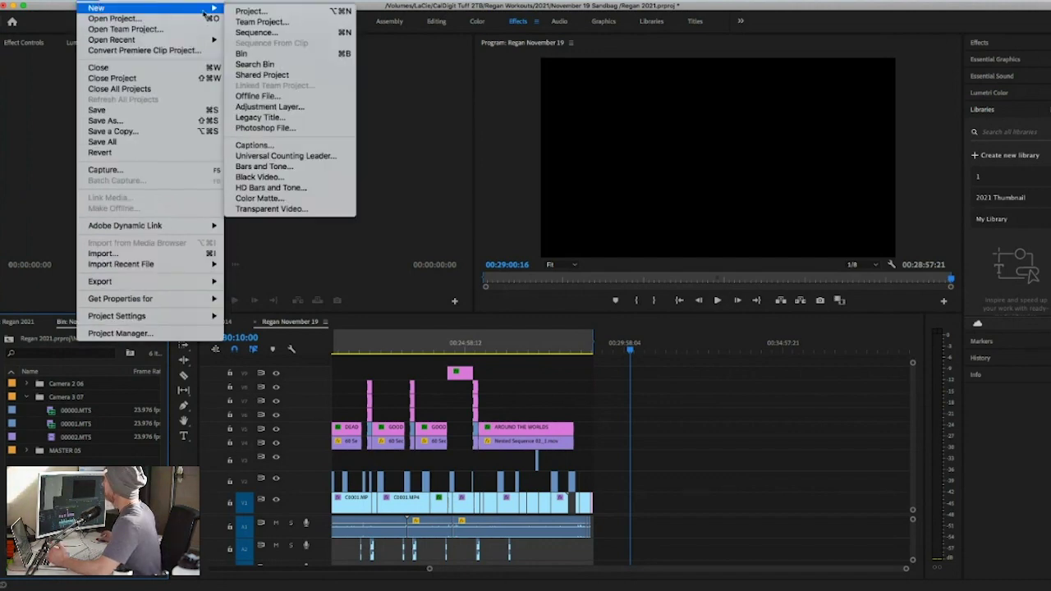
click(278, 36)
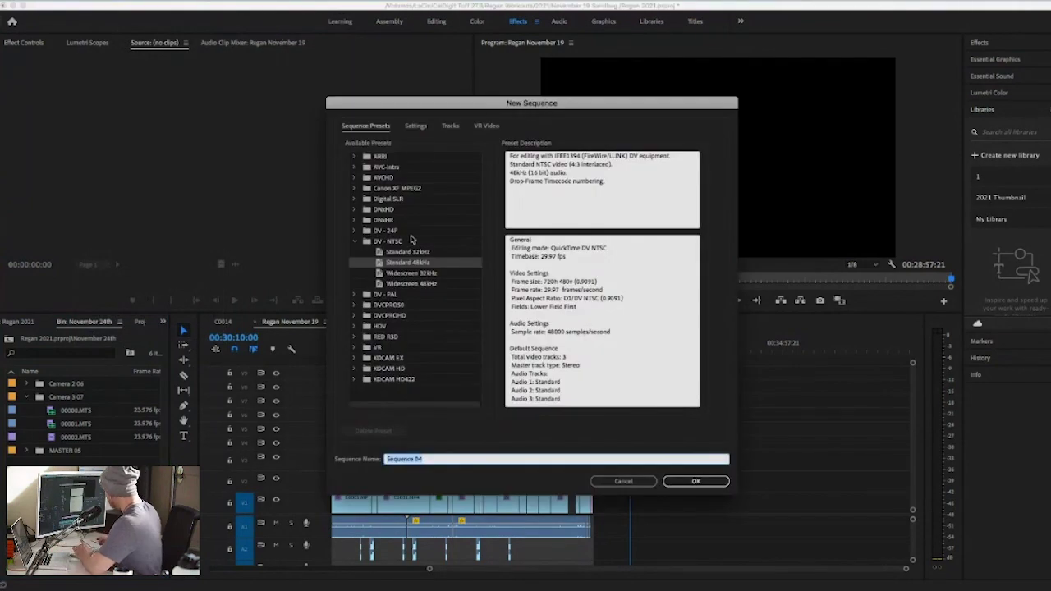
text(Novemeber)
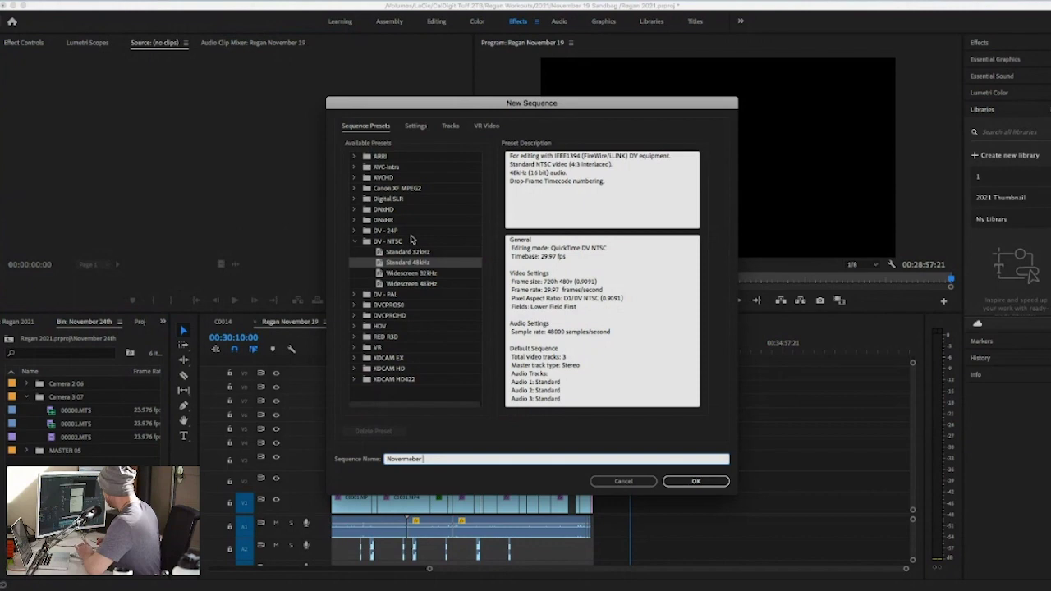
key(BackSpace)
key(BackSpace)
key(BackSpace)
key(BackSpace)
key(BackSpace)
text(mber 24th)
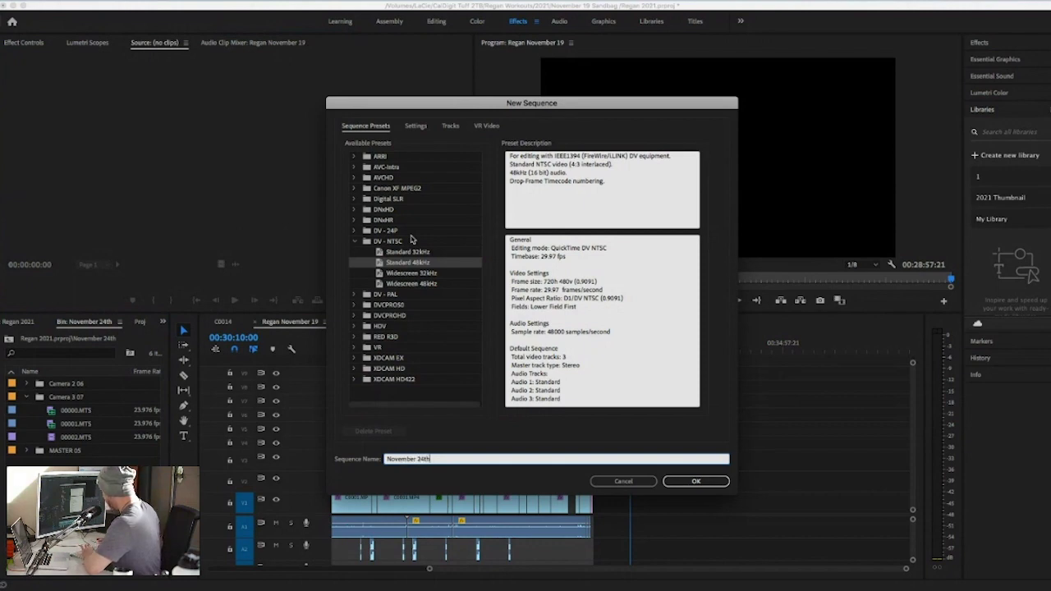
text( KB)
key(Return)
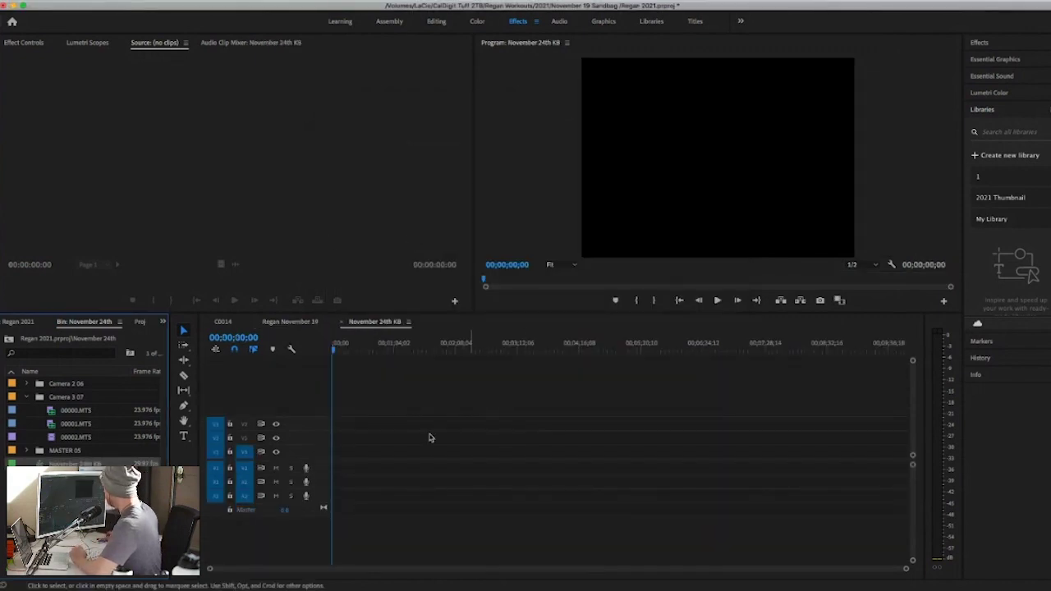
Step: Move the playhead to 00;00;10;12 and expand the MASTER 05 bin through M4ROOT to the contents of CLIP
drag(238, 338, 255, 337)
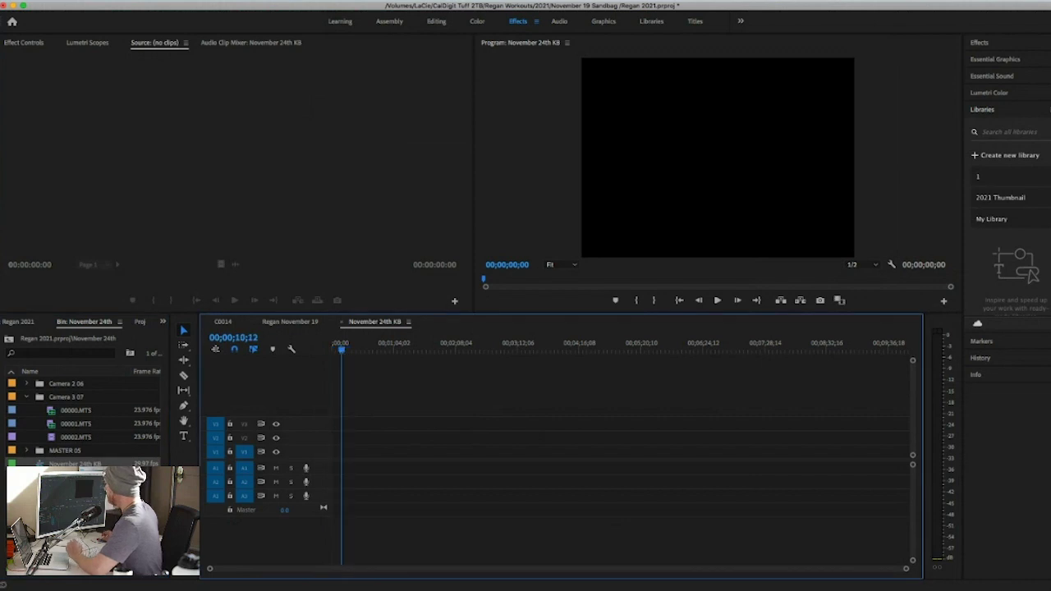
click(27, 398)
click(27, 410)
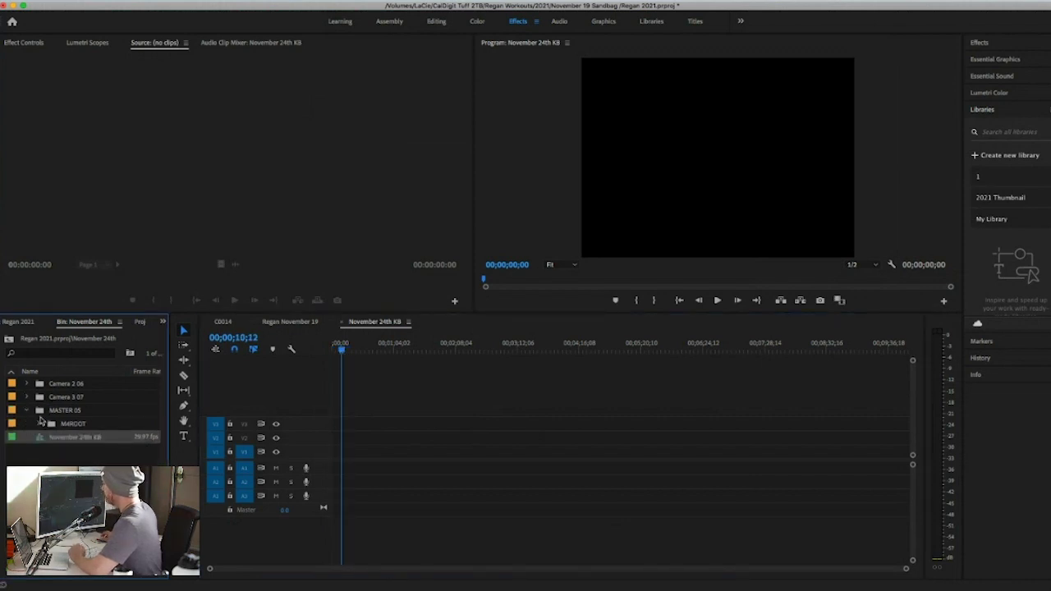
click(39, 423)
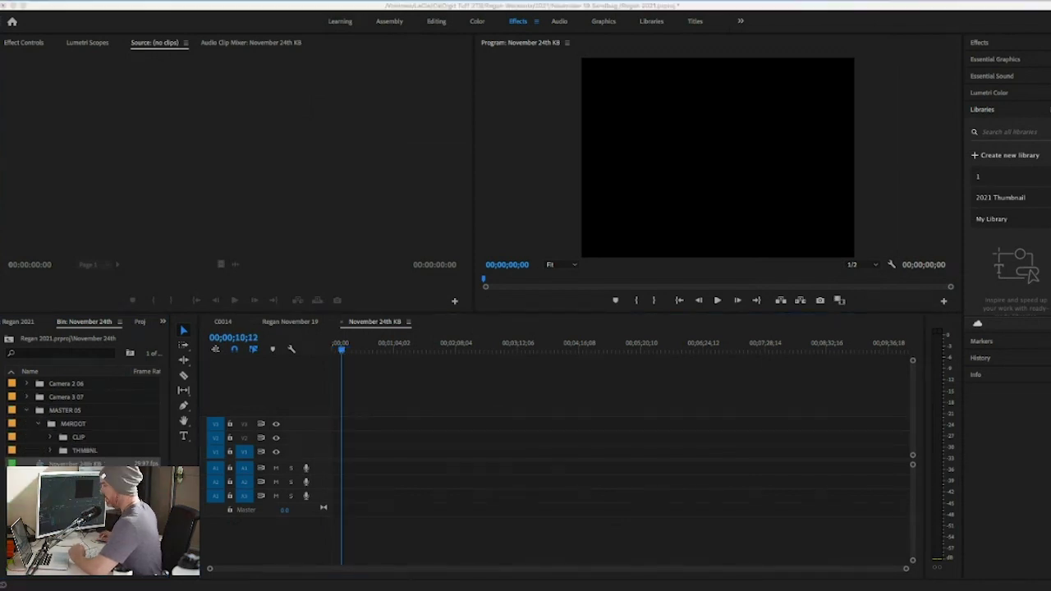
click(52, 436)
Step: Locate the Camera 3 clip 00002.MTS and preview it from Finder, skipping ahead to about 01:32
click(27, 398)
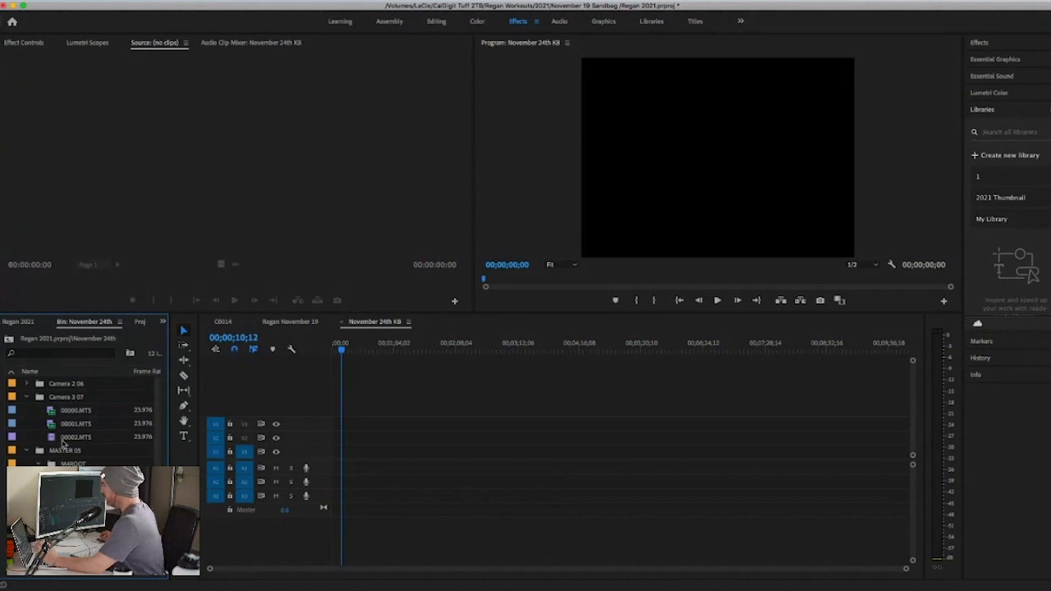
click(66, 441)
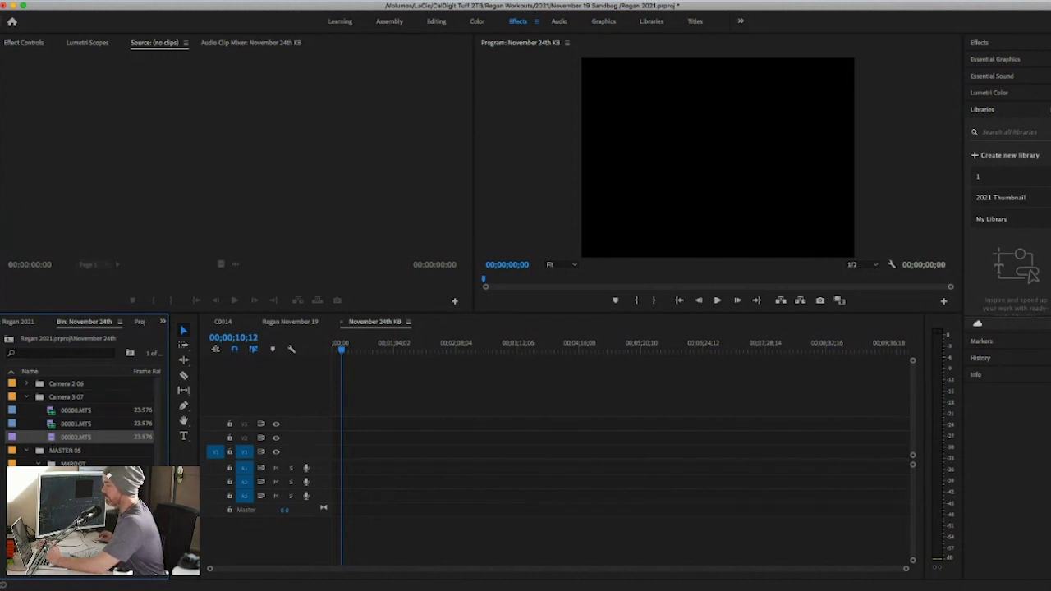
key(super+Tab)
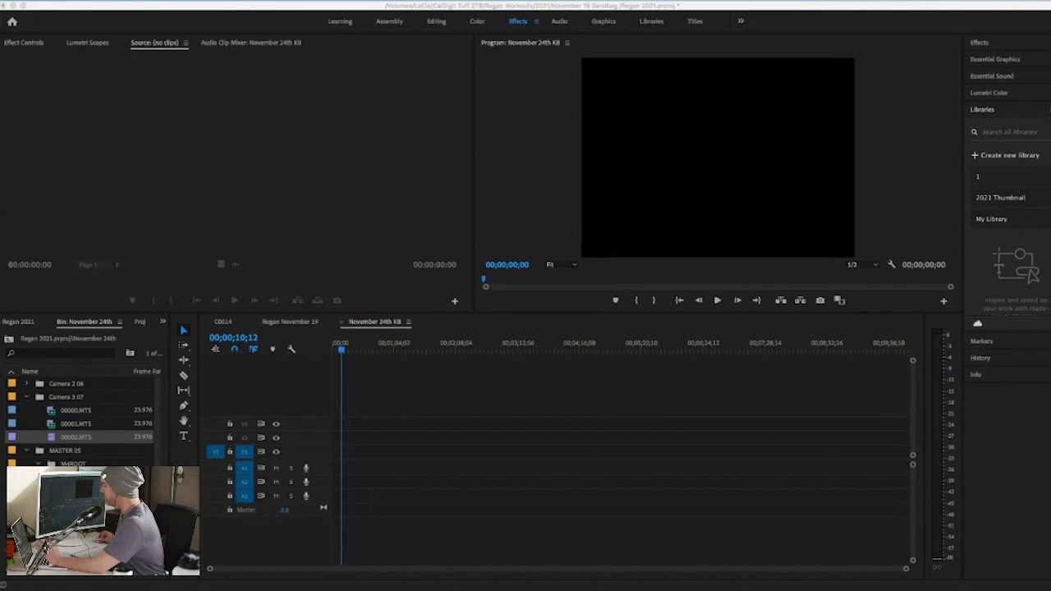
key(space)
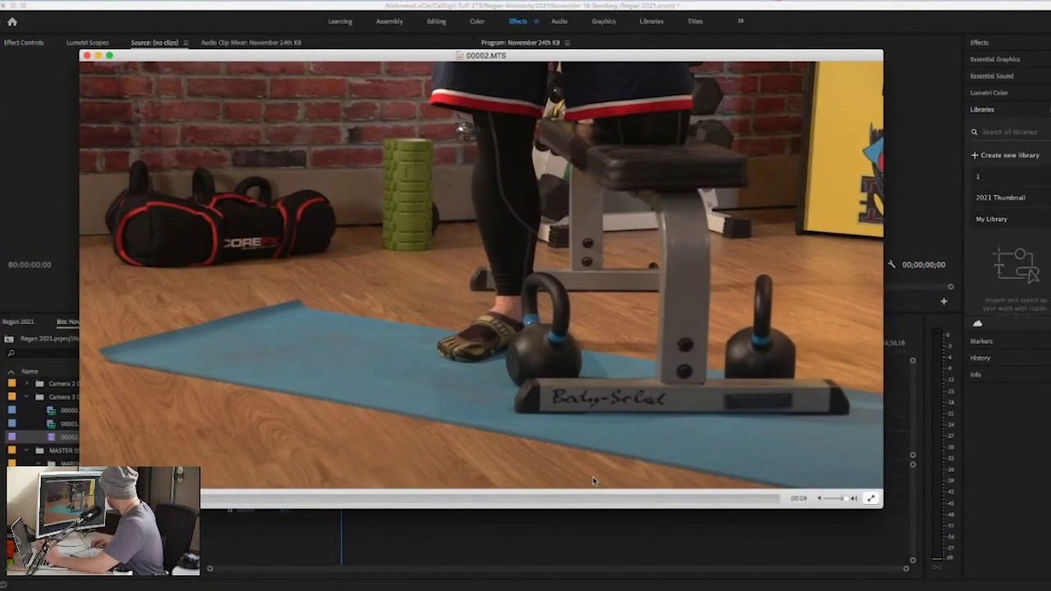
click(258, 499)
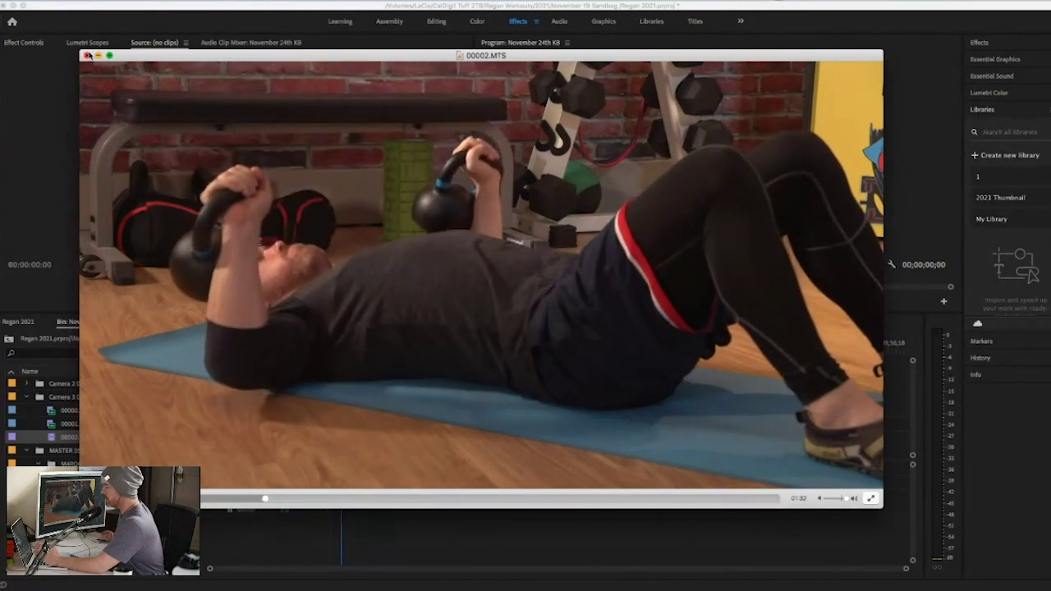
click(87, 55)
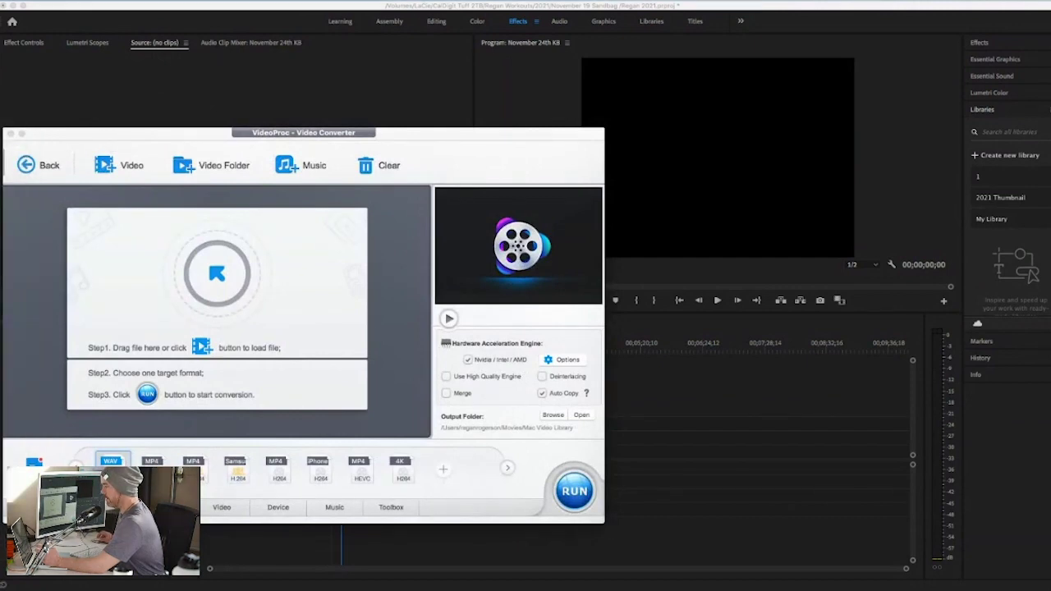
Step: Load the 00002.MTS clip into VideoProc Video Converter for conversion
drag(20, 240, 198, 246)
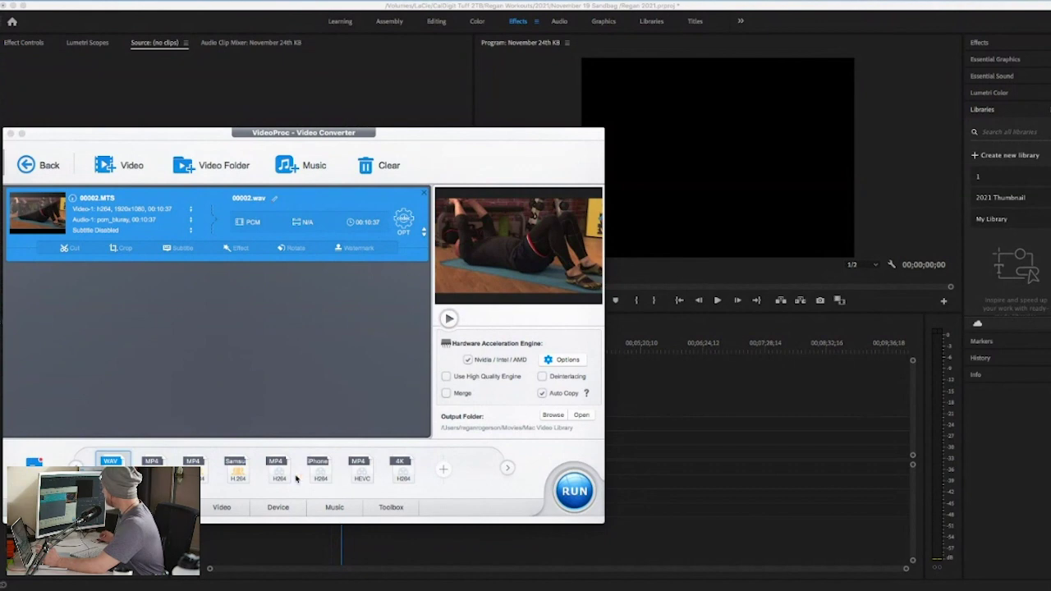
click(154, 470)
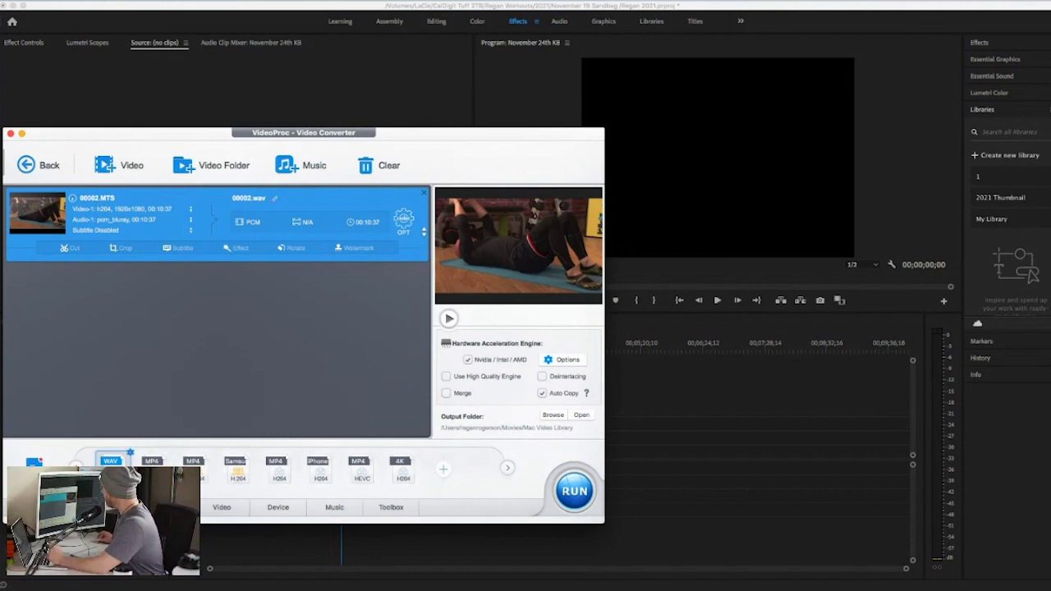
click(572, 495)
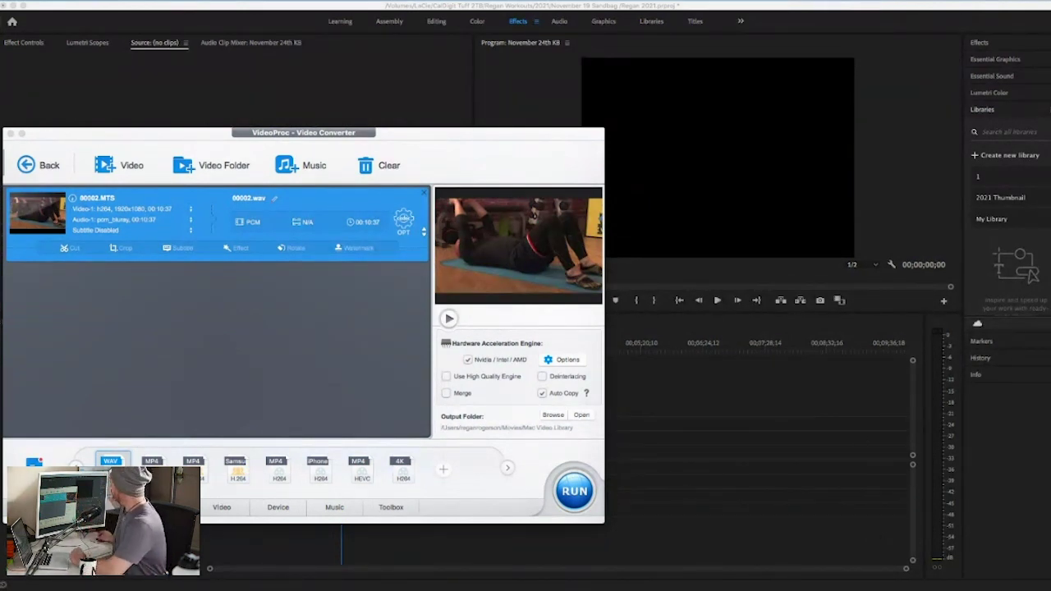
Step: Return to Premiere Pro, place C0001.MP4 from MASTER 05 on V1 and A1 at the playhead, and change the sequence settings to match the clip
click(722, 472)
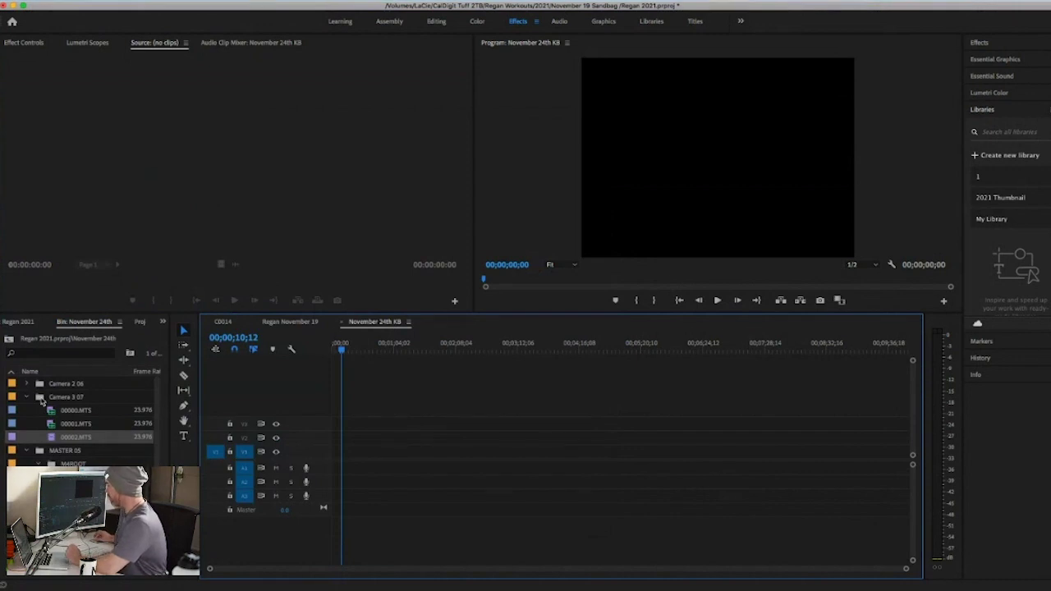
click(27, 396)
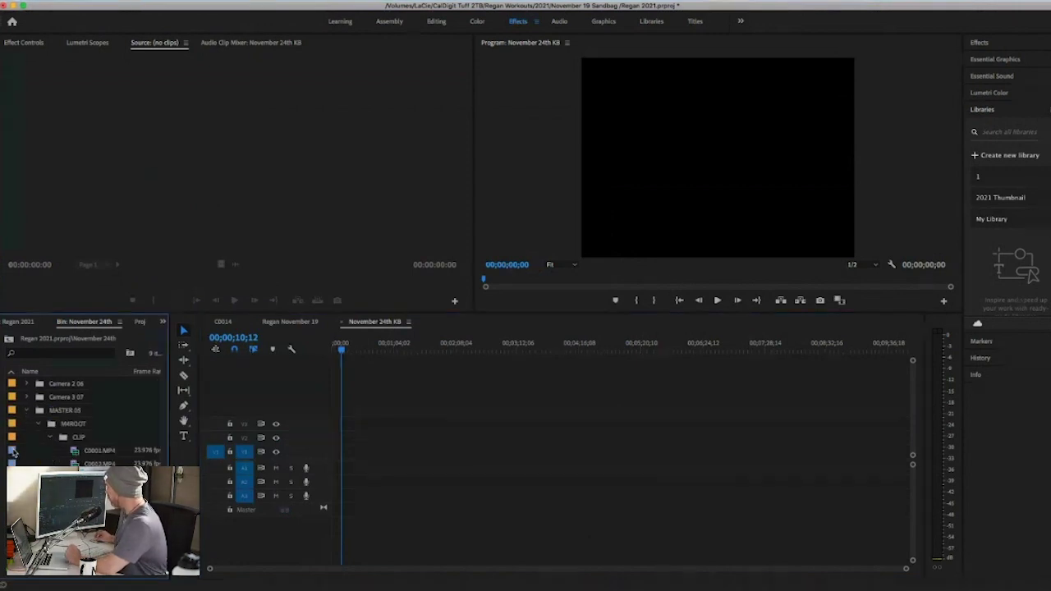
double_click(13, 453)
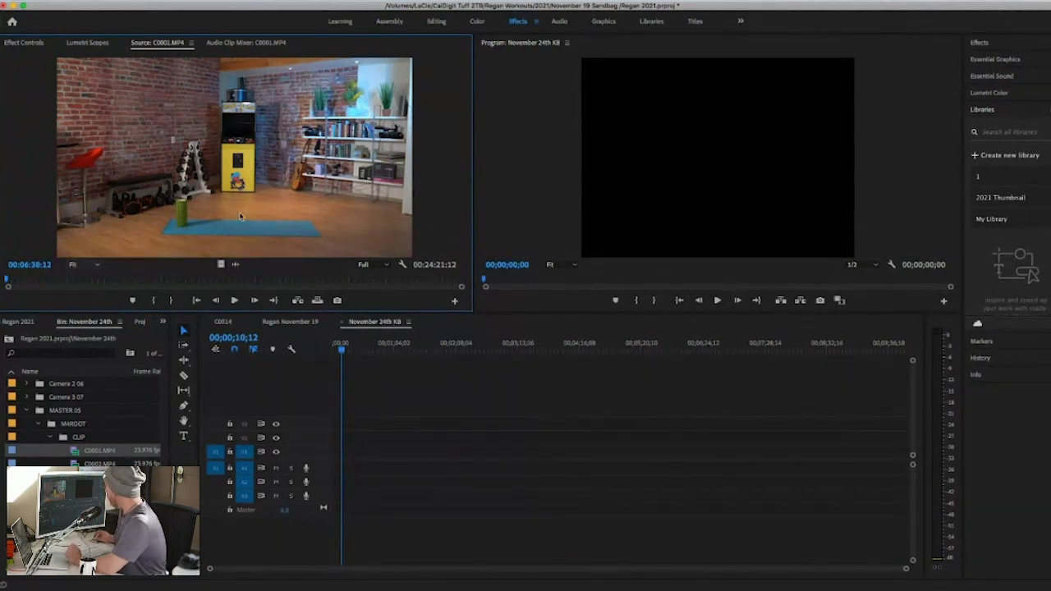
drag(240, 212, 359, 466)
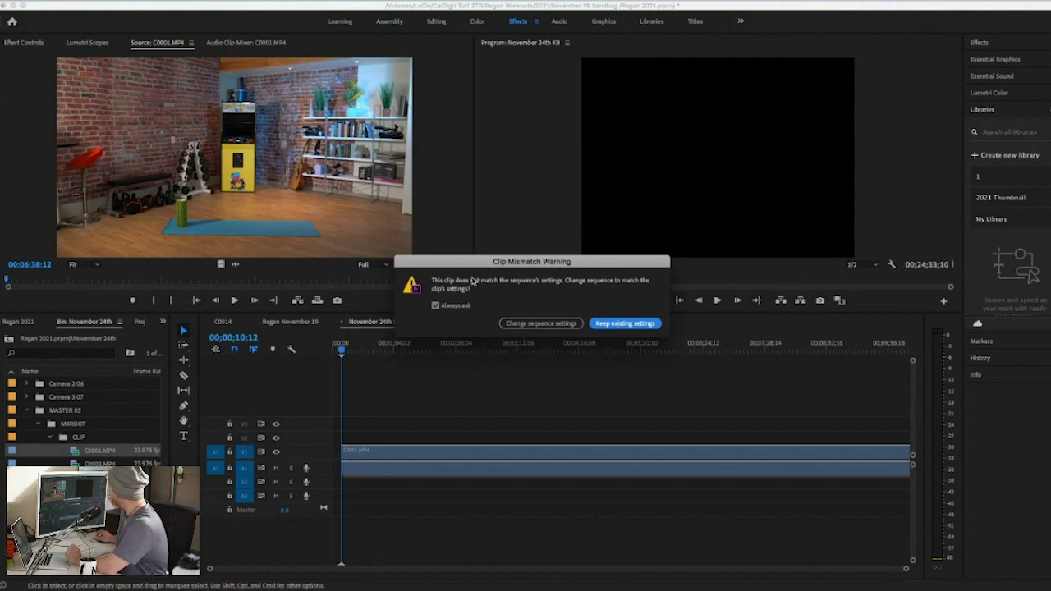
drag(459, 261, 161, 154)
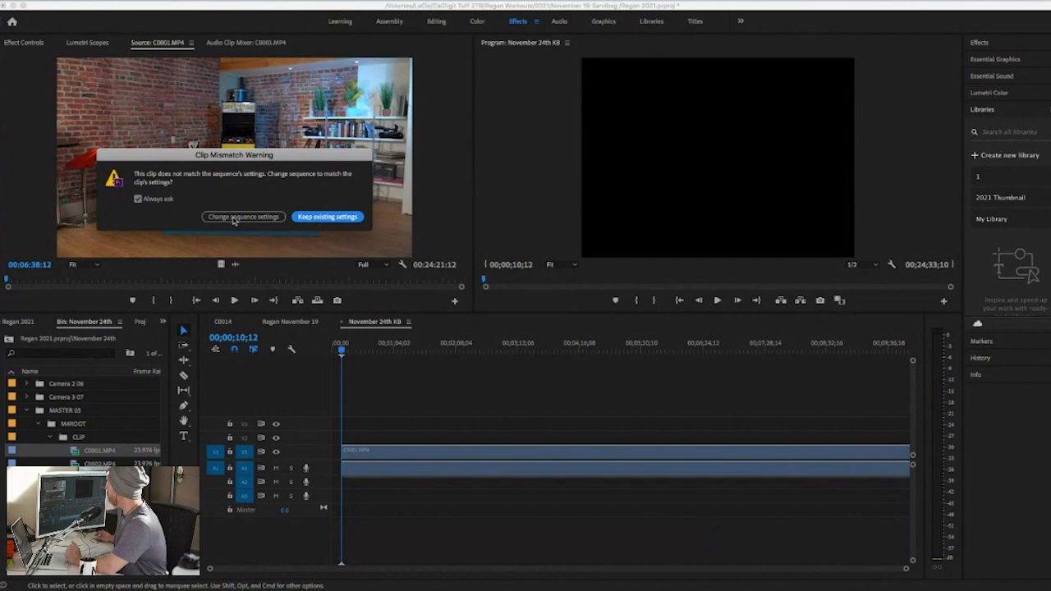
click(236, 217)
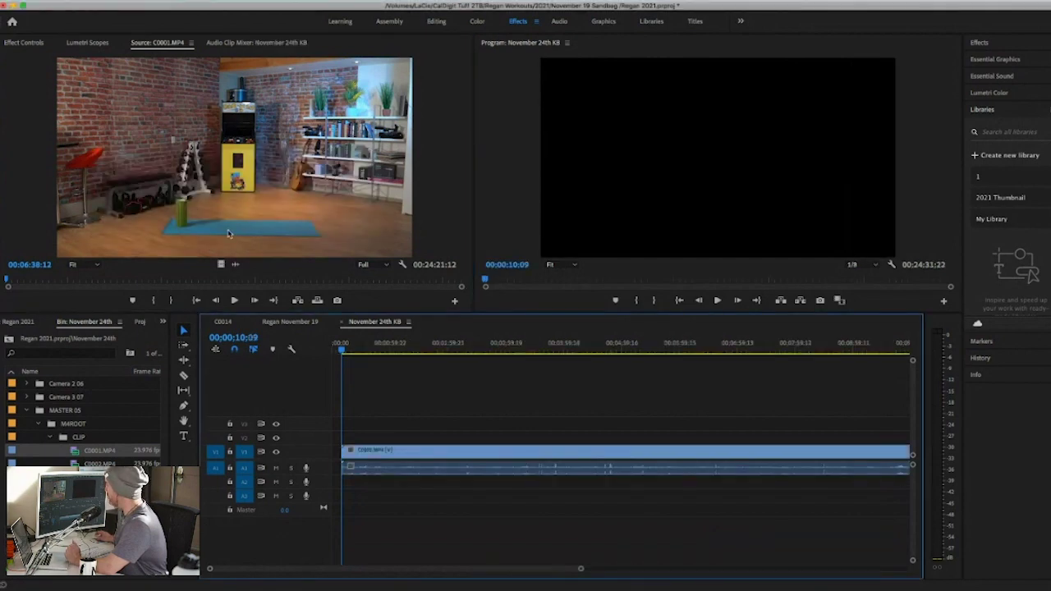
Step: Find the moment the kettlebells are set down on the mat in C0001.MP4 and mark the clip at 00:00:29:09
mouse_move(340, 350)
mouse_down()
mouse_move(396, 353)
mouse_move(341, 368)
mouse_up()
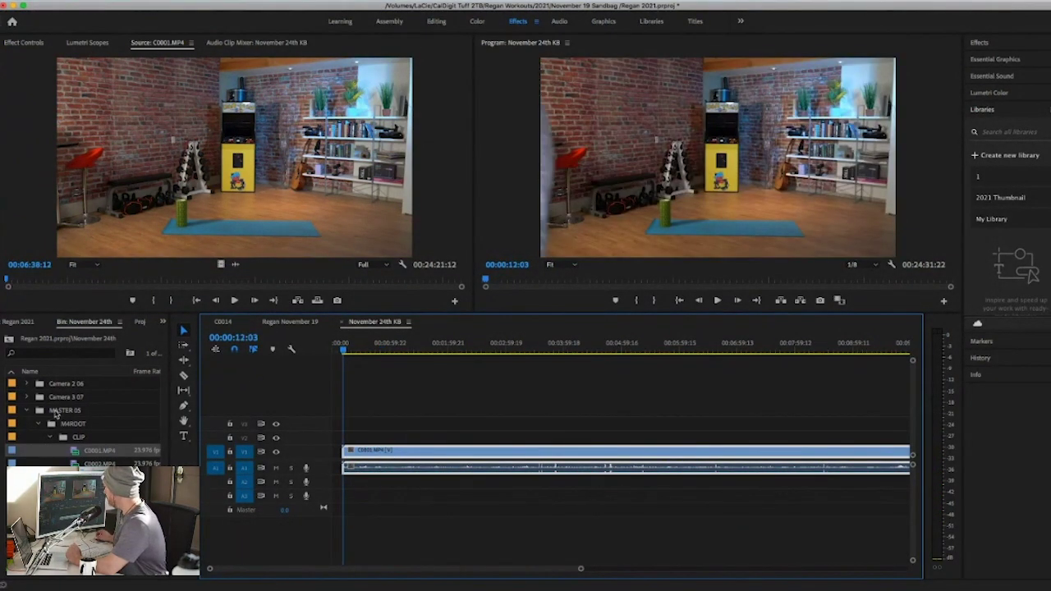
mouse_move(344, 351)
mouse_down()
mouse_move(370, 351)
mouse_move(359, 351)
mouse_up()
drag(581, 572, 317, 569)
drag(623, 352, 602, 355)
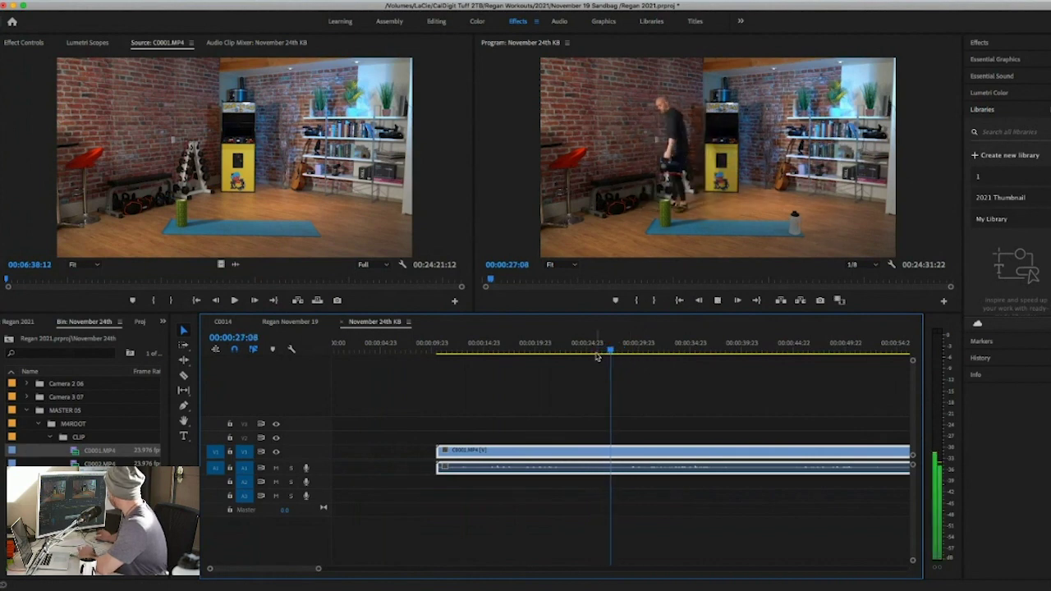
key(space)
click(411, 540)
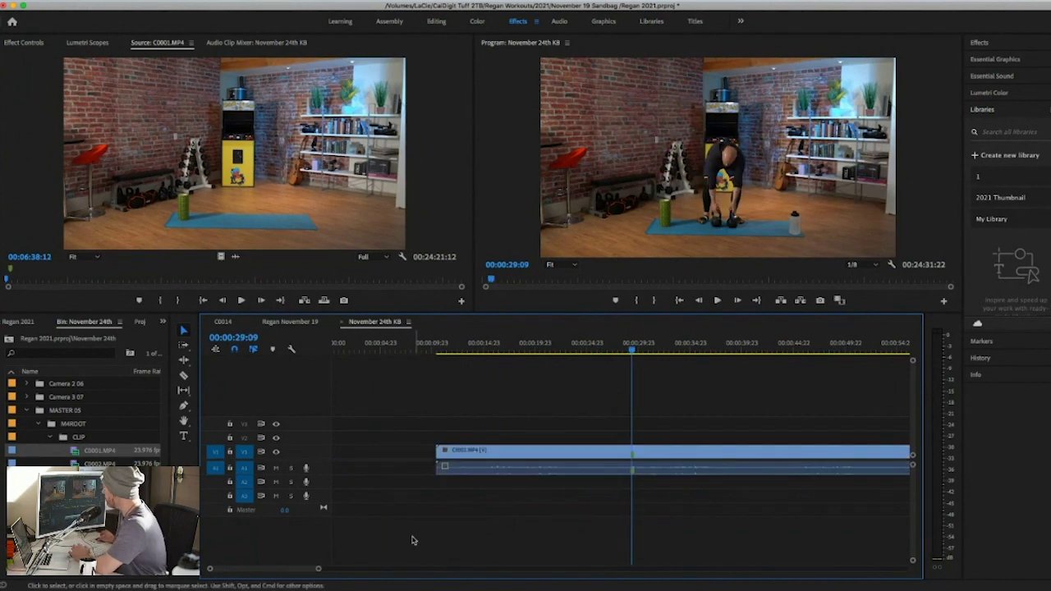
Step: Open A020_10291057_C002.mov from Camera 2 06 and set its In point at 10:58:02:17, where the kettlebells are set down
click(26, 383)
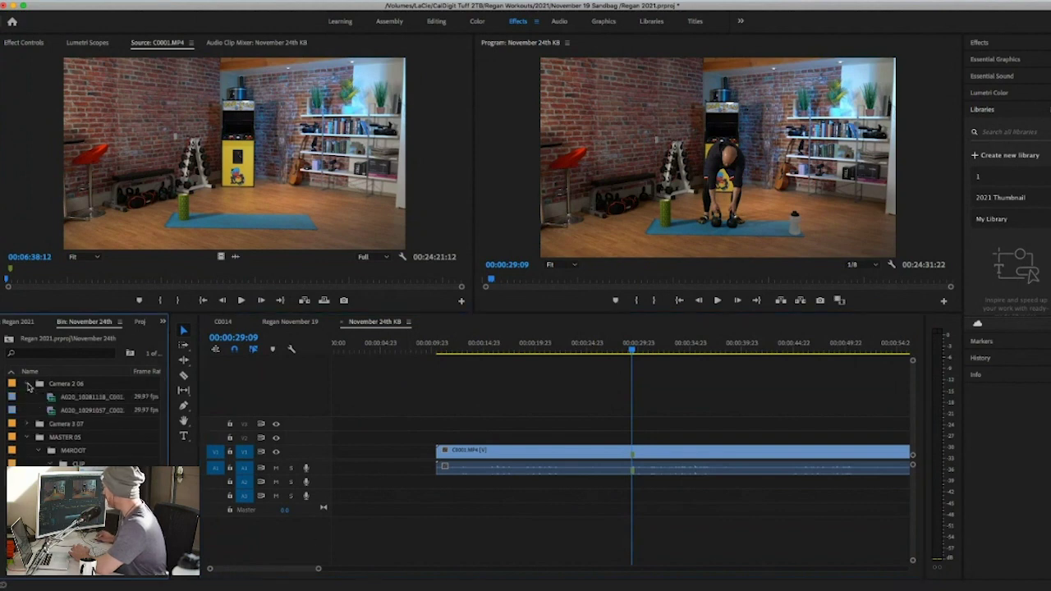
double_click(10, 410)
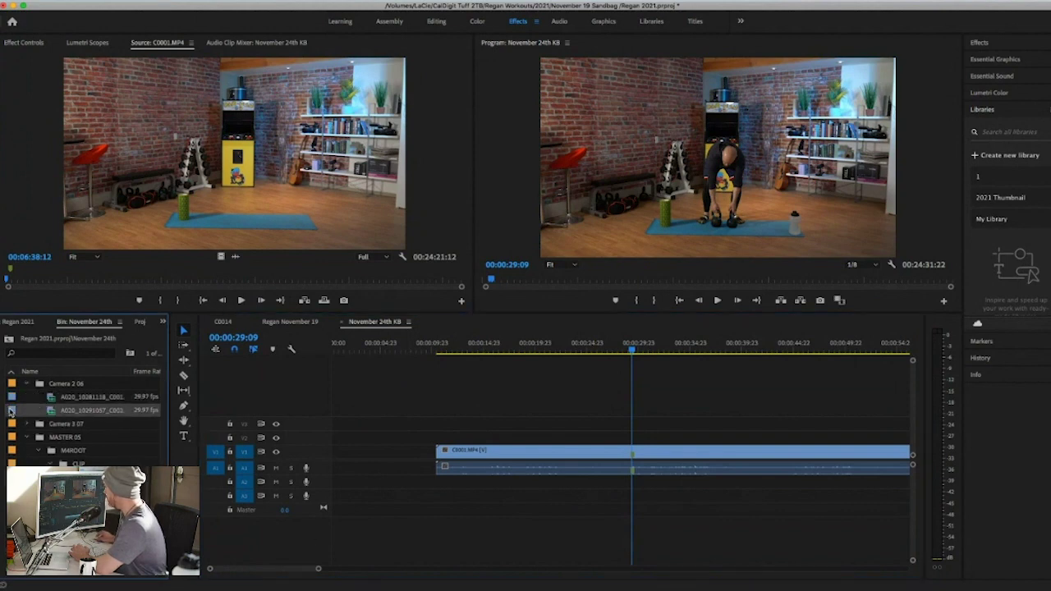
drag(5, 280, 10, 282)
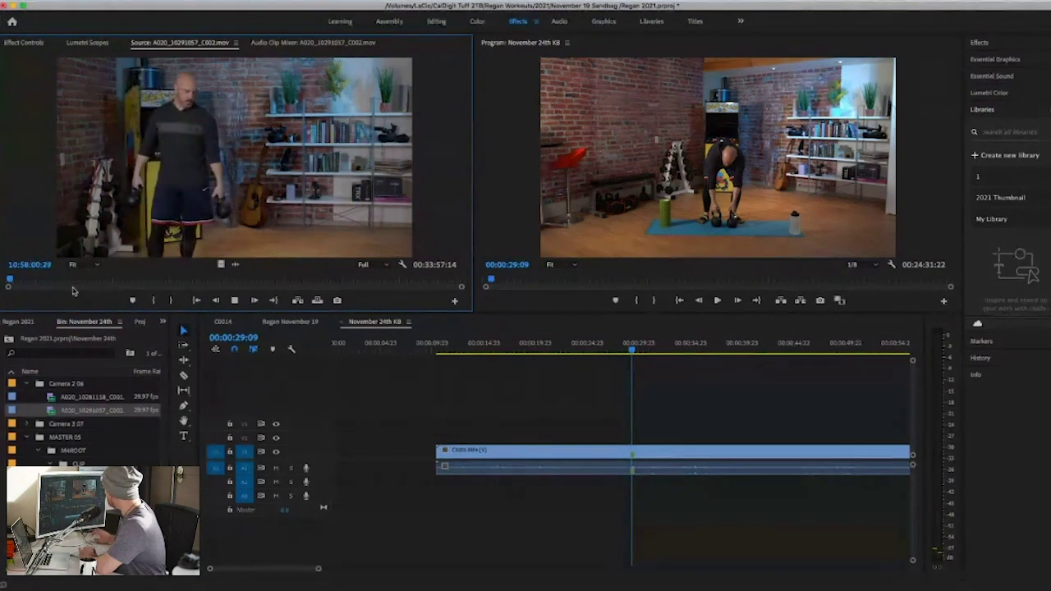
key(space)
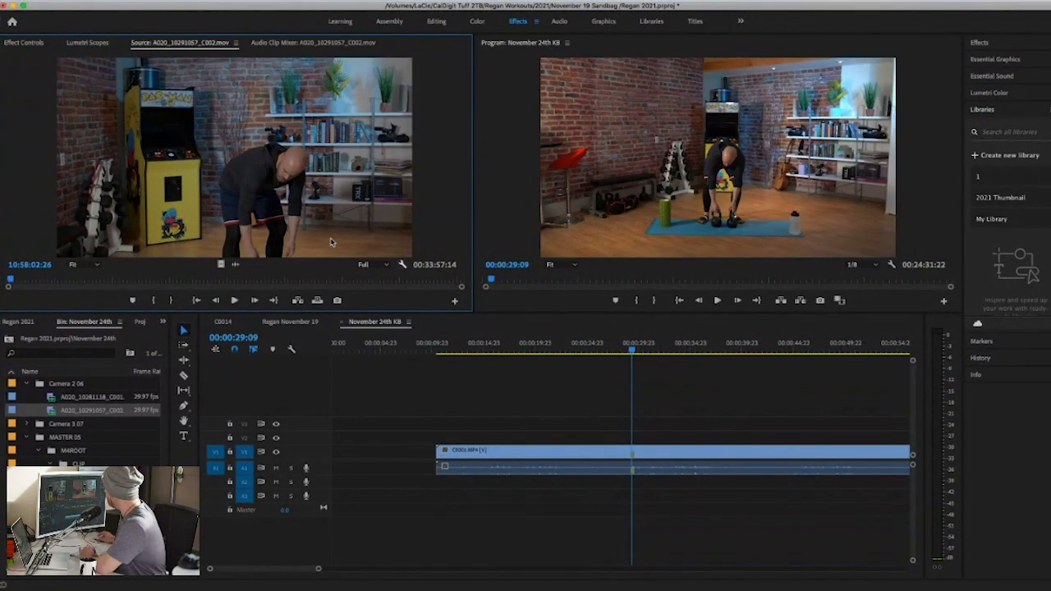
key(Left)
key(Left)
key(Left)
key(Left)
key(Left)
key(Left)
key(Left)
key(Left)
key(Left)
key(i)
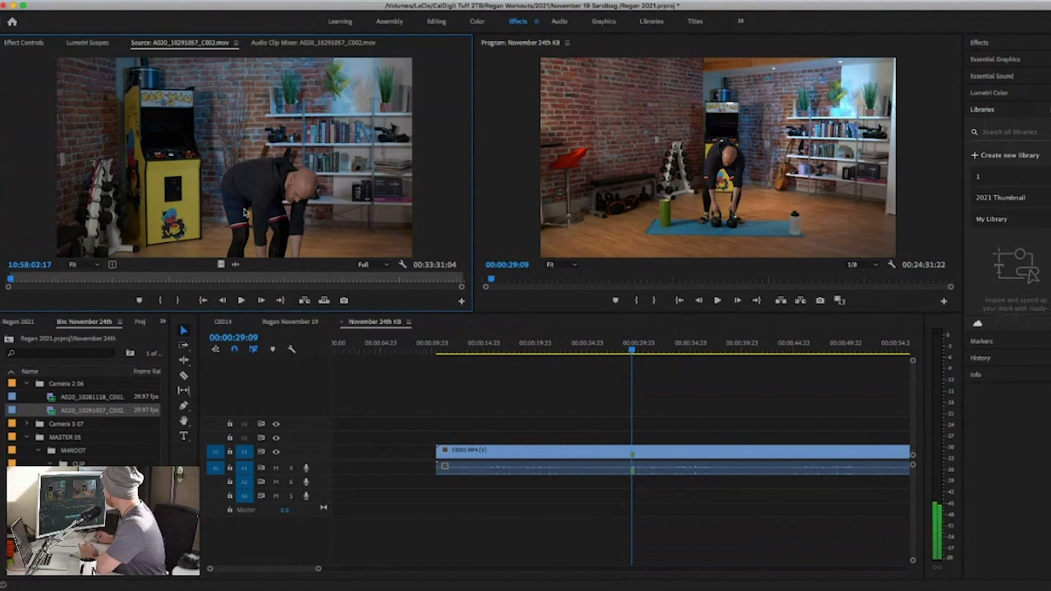
Step: Place the Camera 2 clip on V2 and A2 starting at the master clip's marker, and play both cameras to check sync
drag(253, 218, 637, 437)
click(636, 351)
drag(643, 351, 646, 351)
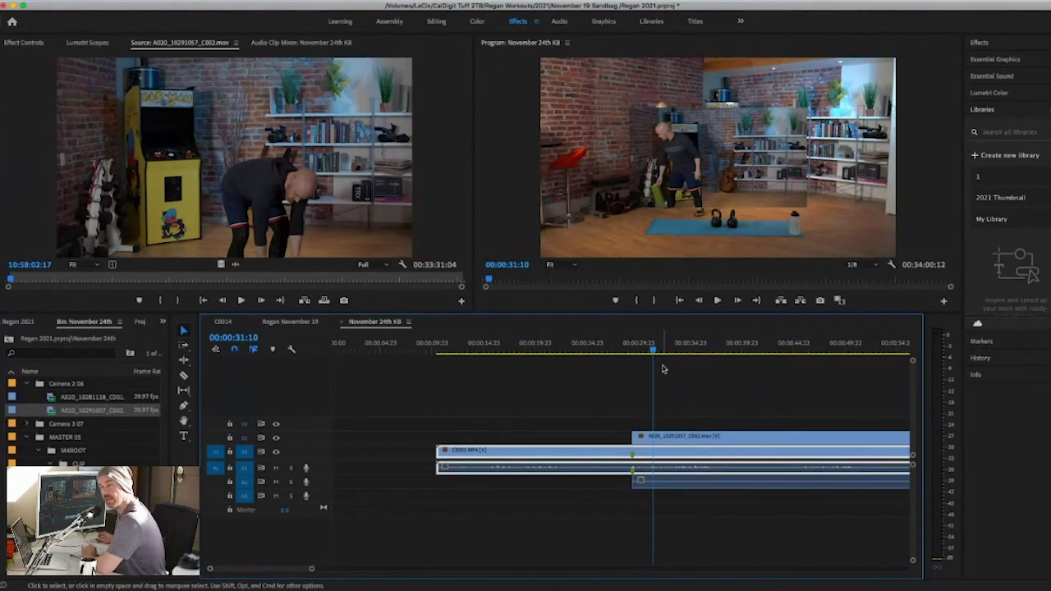
click(657, 352)
key(space)
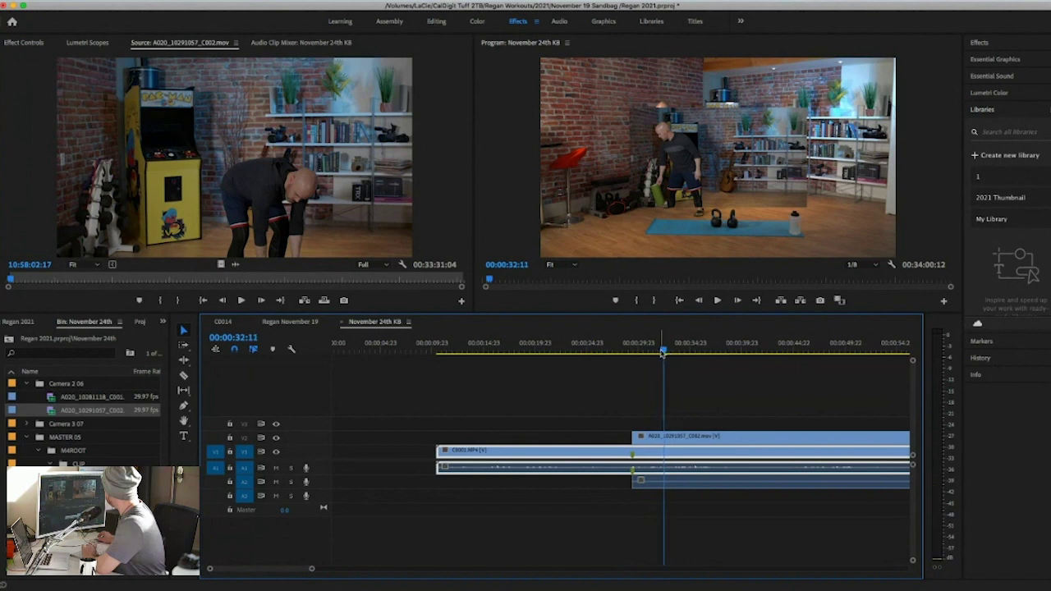
key(super+Tab)
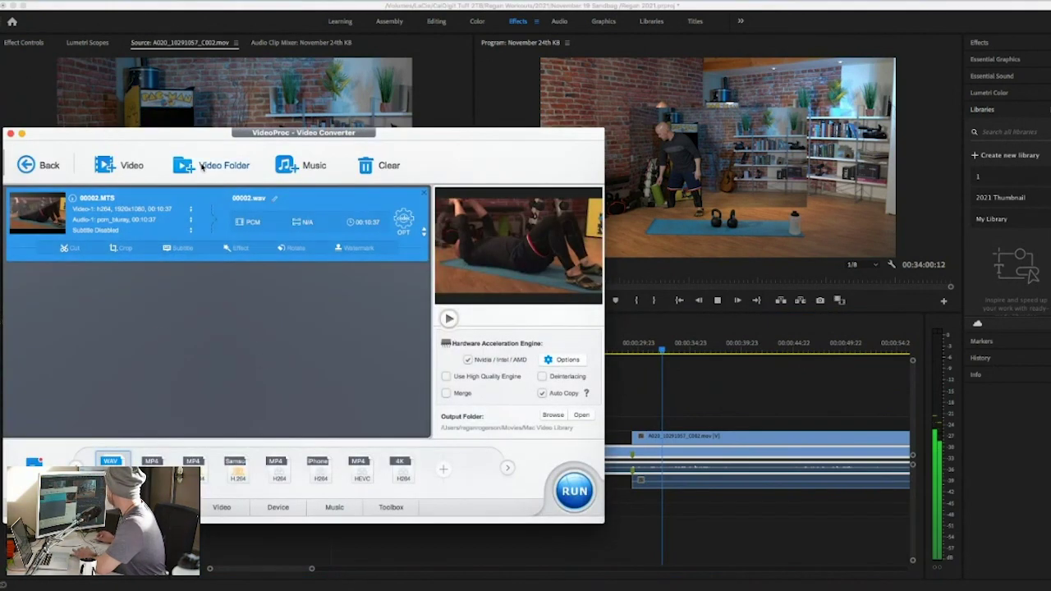
drag(193, 143, 203, 150)
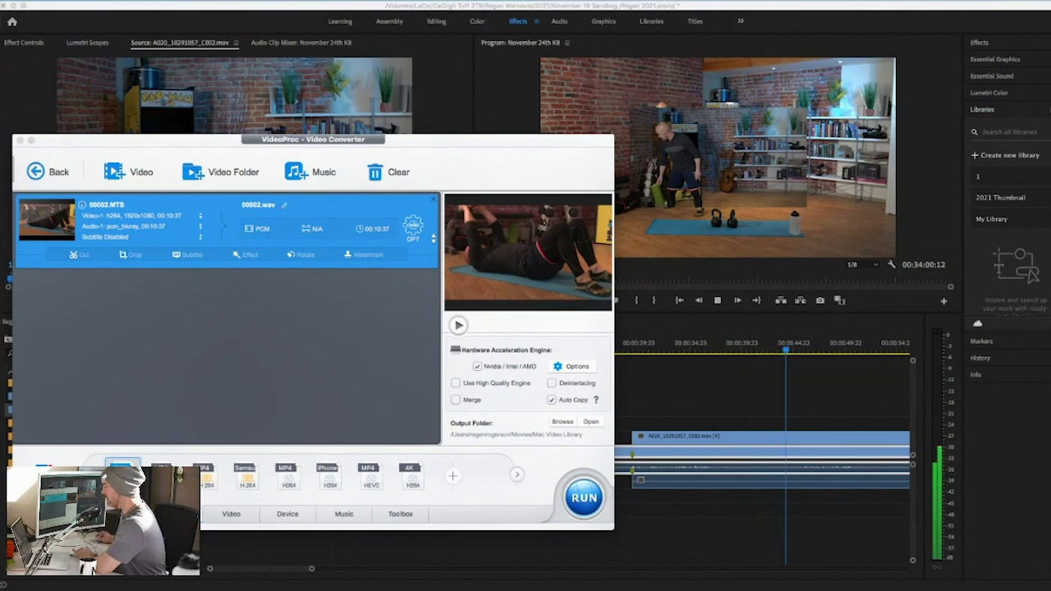
key(super+Tab)
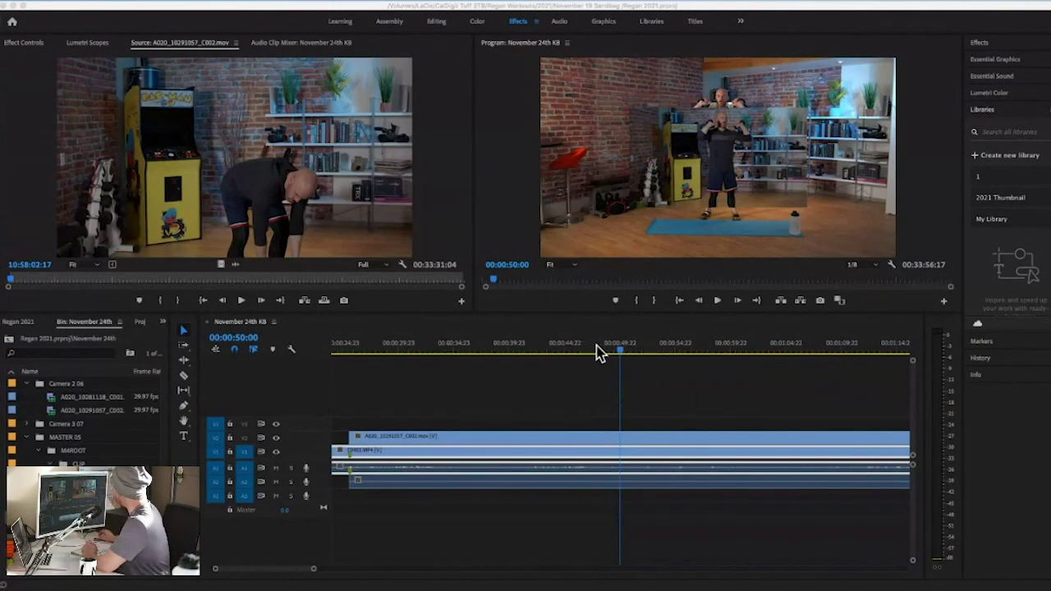
Step: Step frame by frame around 00:00:50:00 to check how closely the Camera 2 clip is synced with the master clip
click(620, 352)
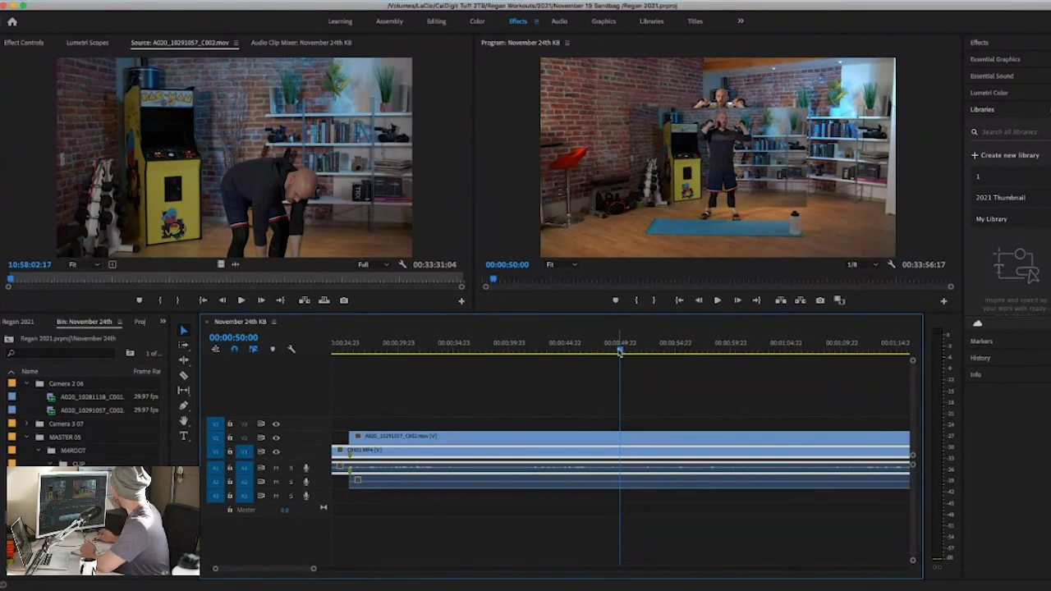
key(Right)
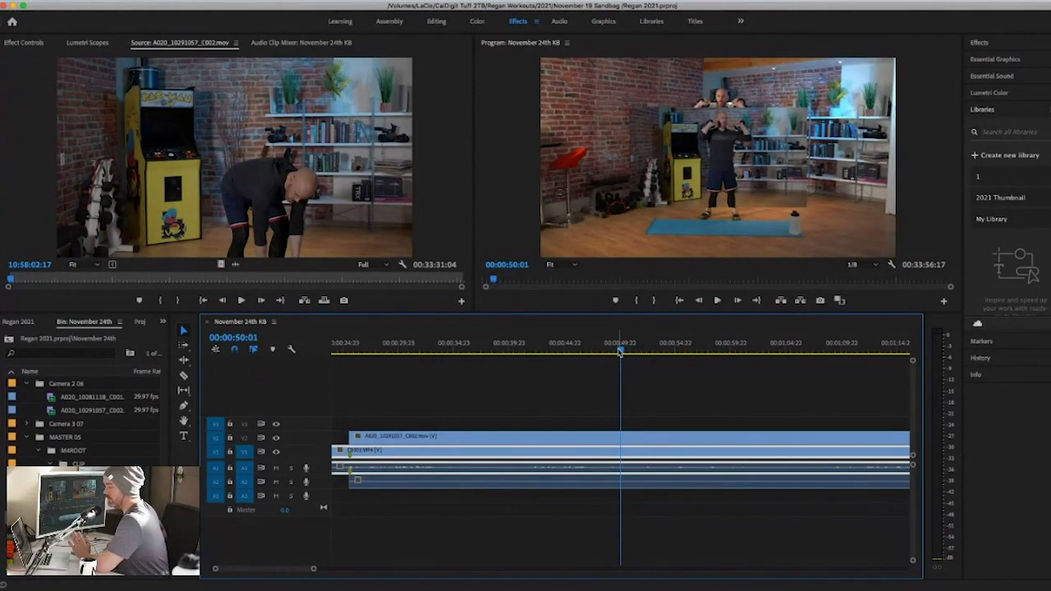
key(Right)
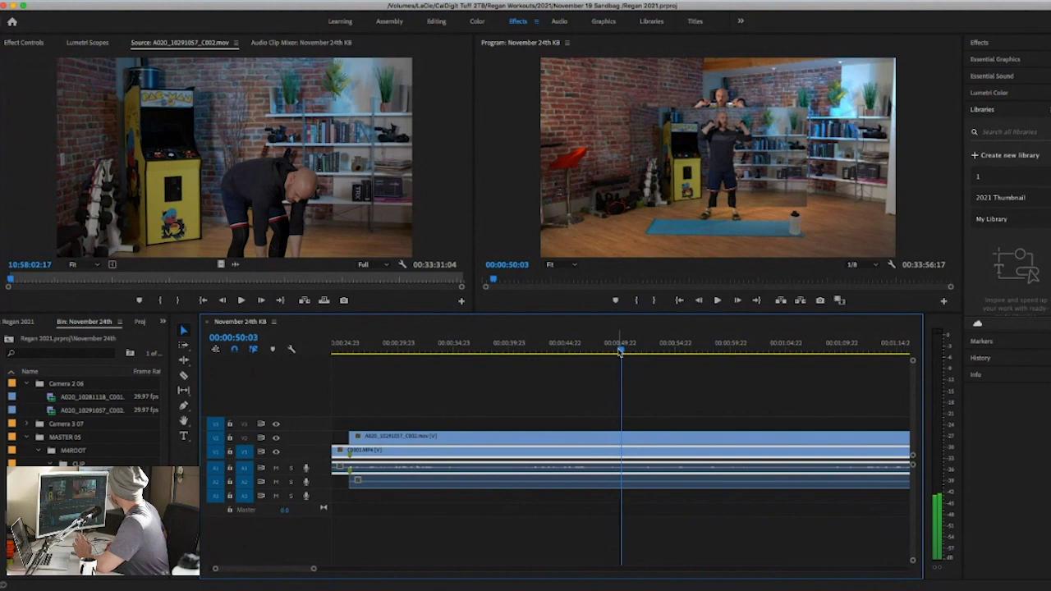
key(Left)
key(Right)
key(Right)
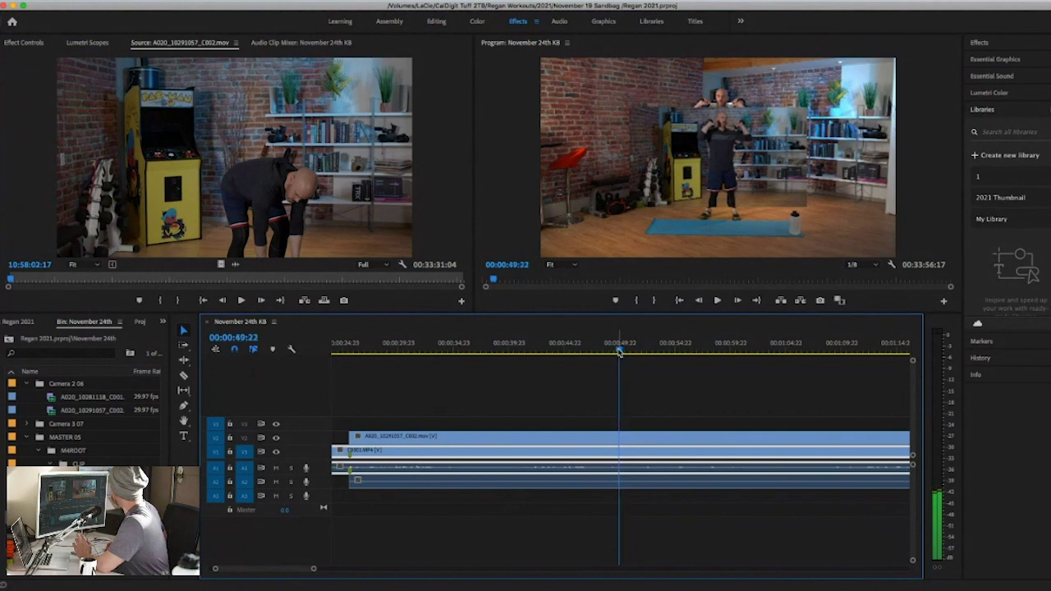
key(Left)
key(Left)
key(Left)
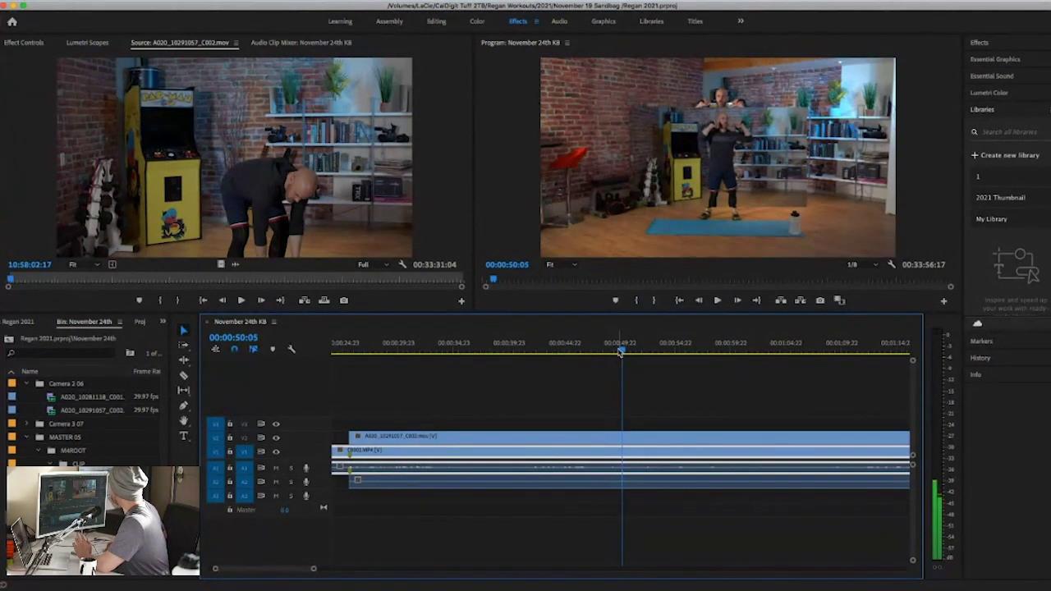
key(Left)
key(Left)
key(Left)
key(Left)
key(Left)
key(Left)
key(Left)
key(Left)
key(Left)
key(Left)
key(Left)
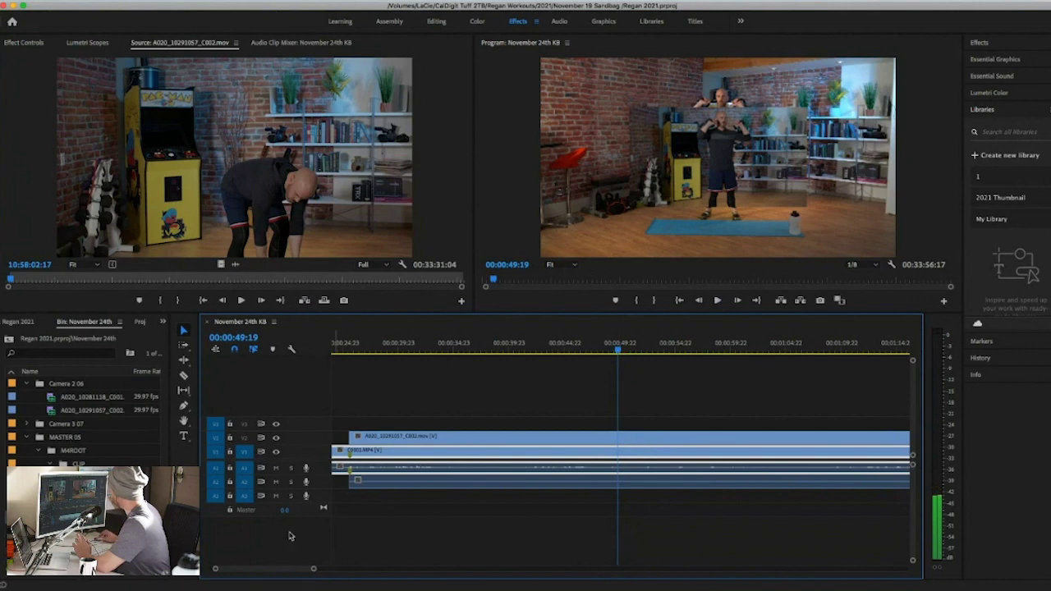
Step: Shift the Camera 2 clip about two frames later against C0001.MP4 and play back the sync
drag(313, 569, 227, 570)
drag(538, 437, 560, 442)
key(space)
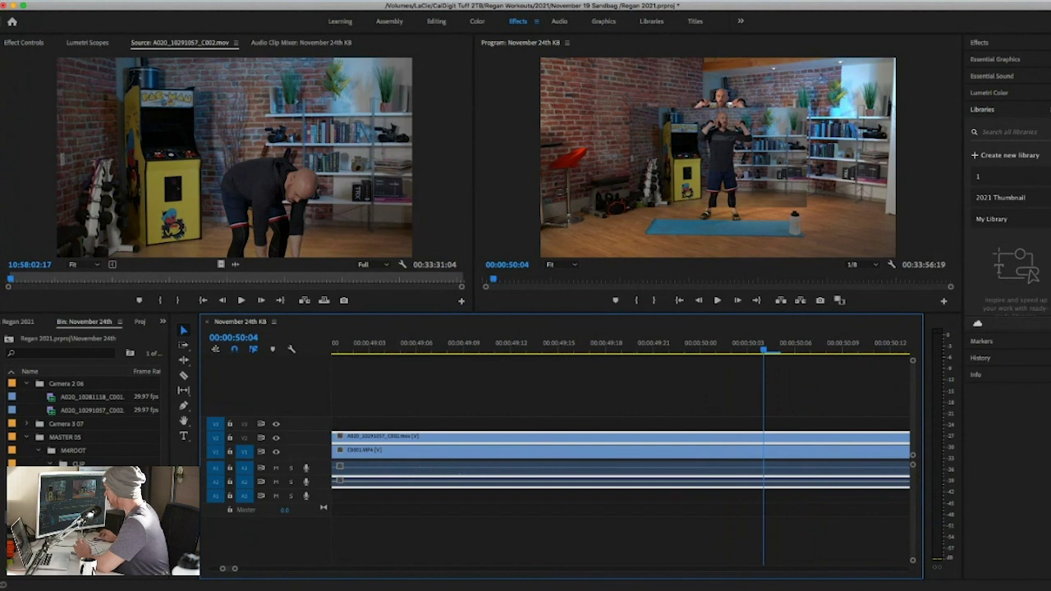
Step: Open 00000.MTS from Camera 3 07 in the source view and skim it for the moment the kettlebells are brought in
click(27, 424)
double_click(76, 437)
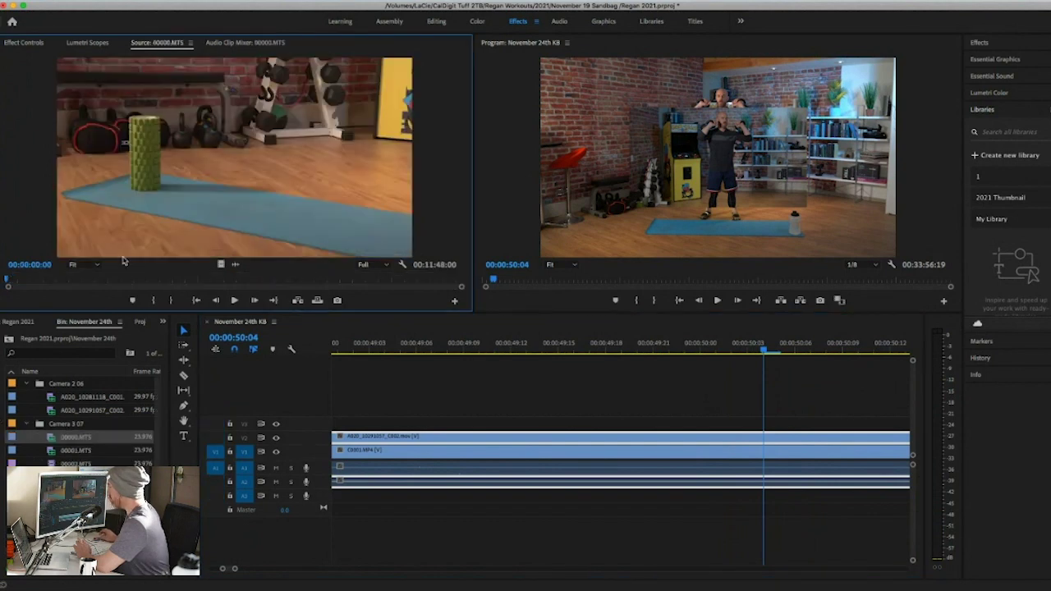
drag(8, 282, 34, 279)
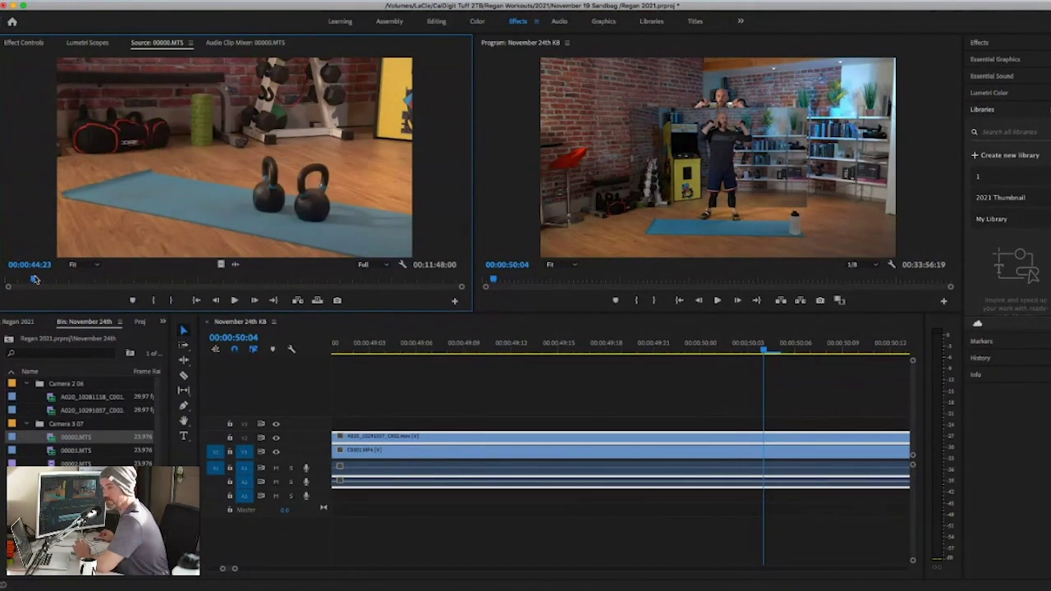
drag(35, 279, 309, 280)
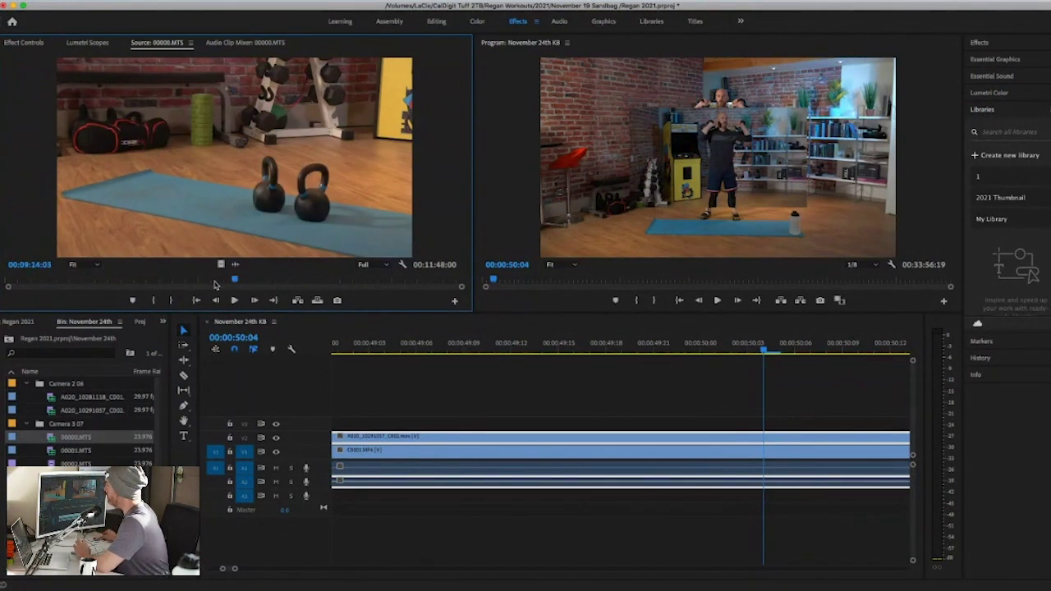
drag(236, 283, 45, 294)
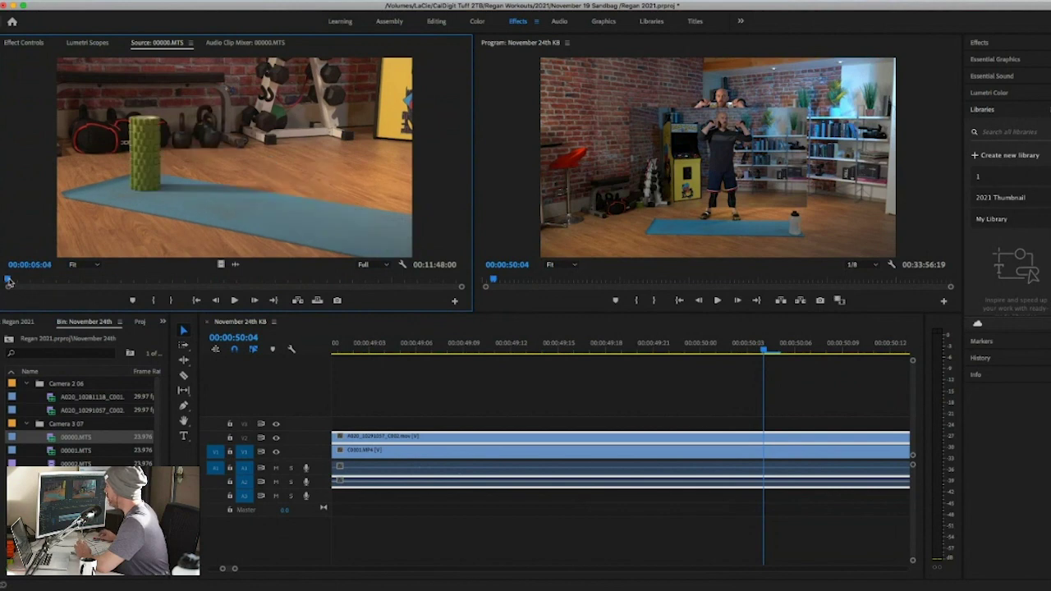
drag(29, 280, 36, 280)
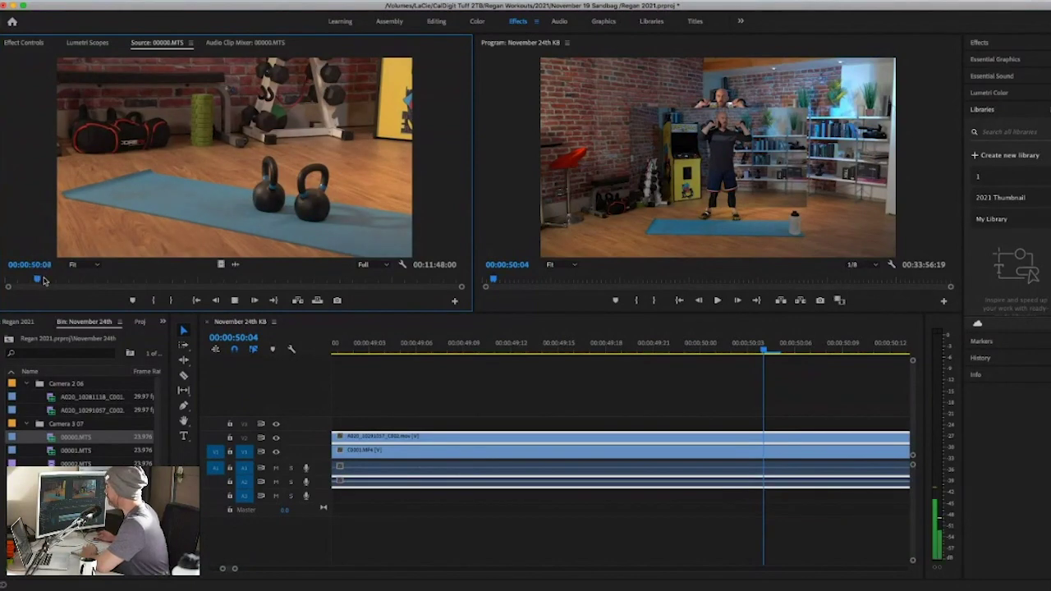
drag(39, 280, 25, 280)
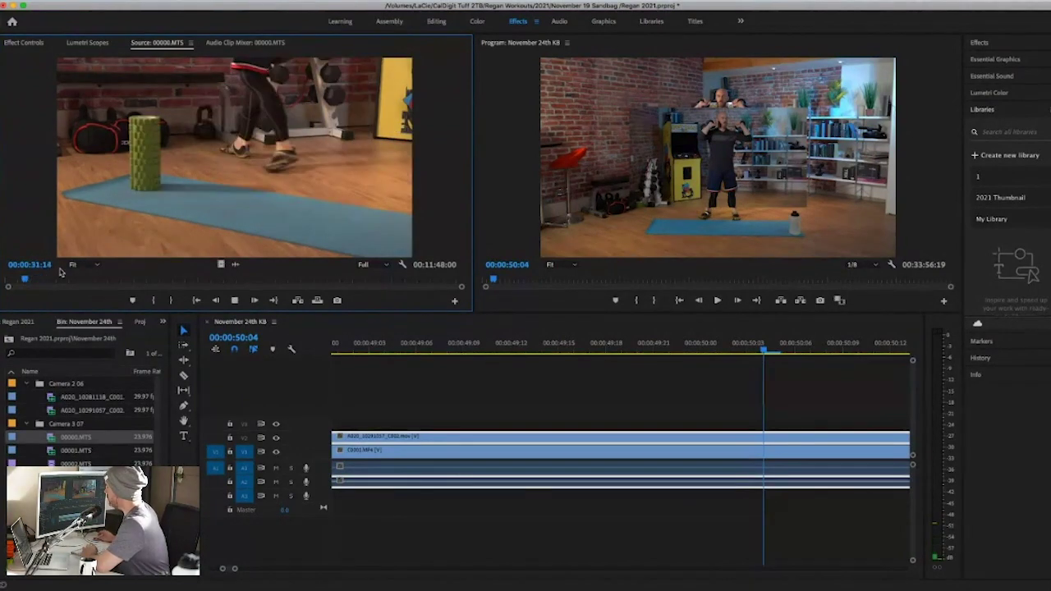
Step: Find the frame where the kettlebells touch the mat in 00000.MTS and set the In point there, at 00:00:33:12
key(space)
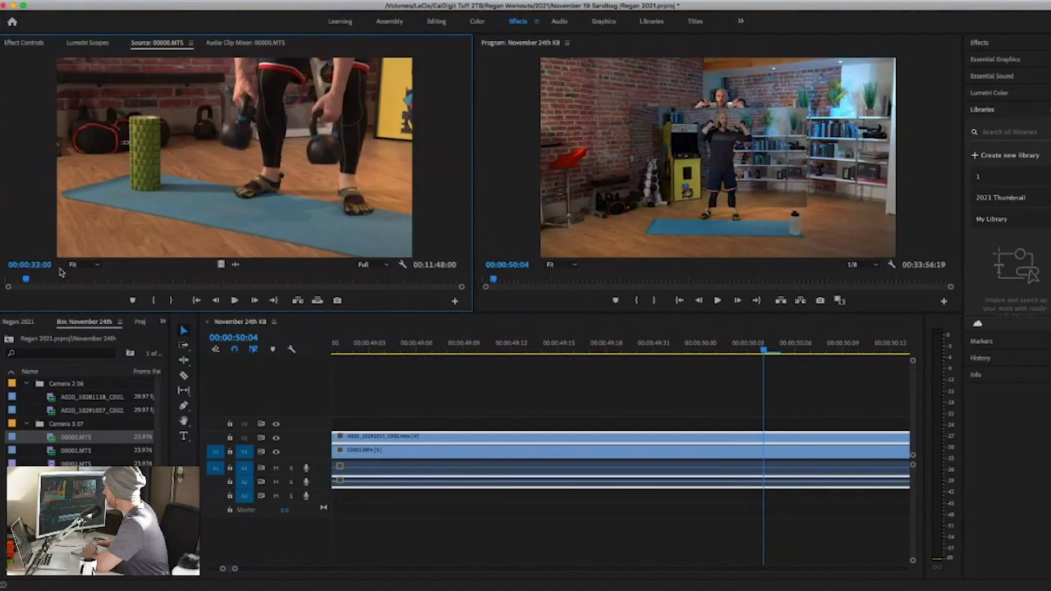
key(Right)
key(Right)
key(Right)
key(Right)
key(Right)
key(Right)
key(Right)
key(Right)
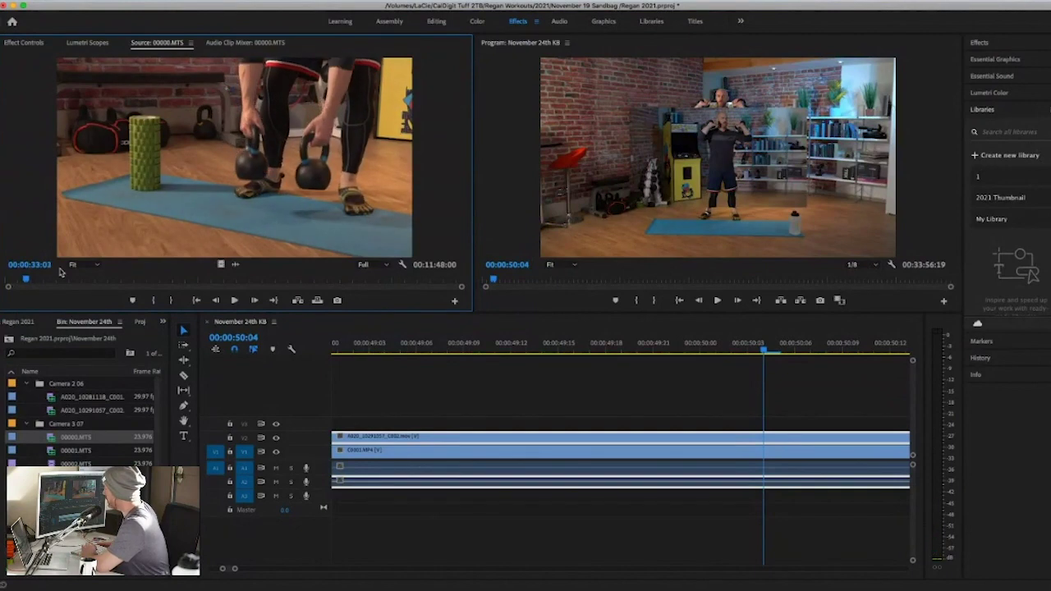
key(Right)
key(Right)
key(Right)
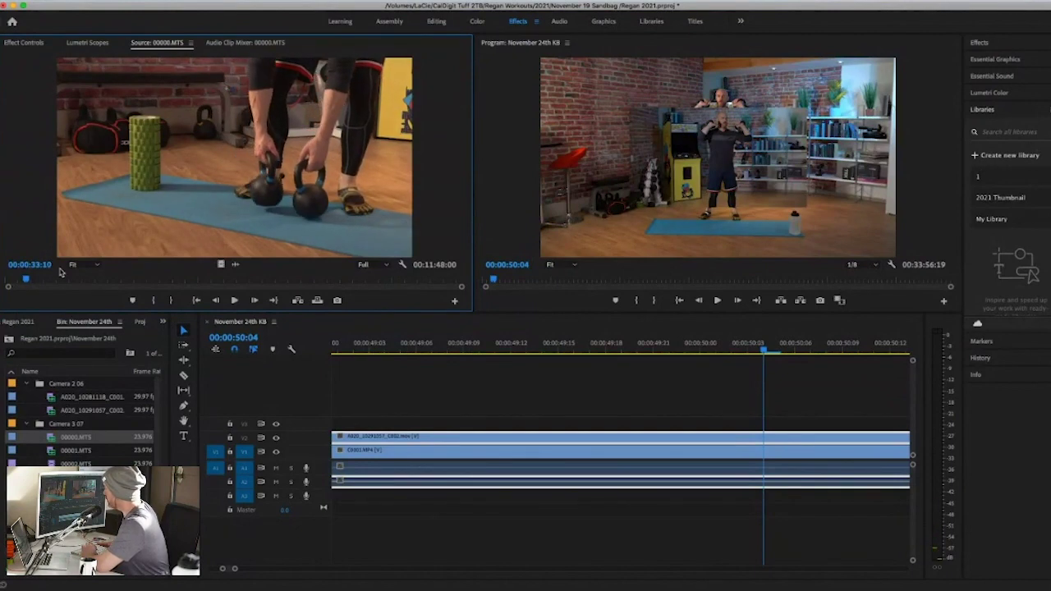
key(Right)
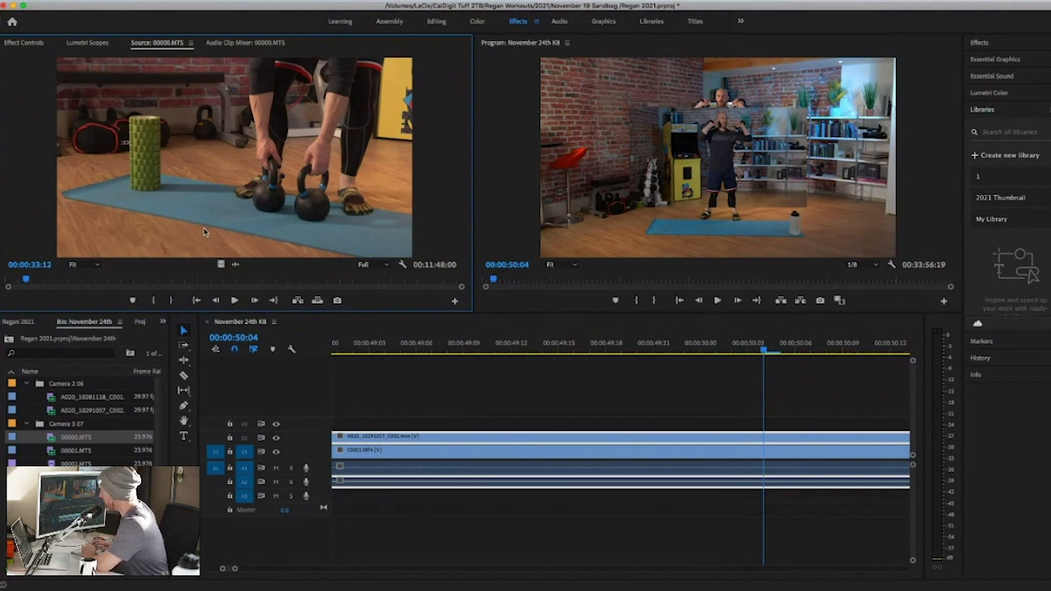
key(i)
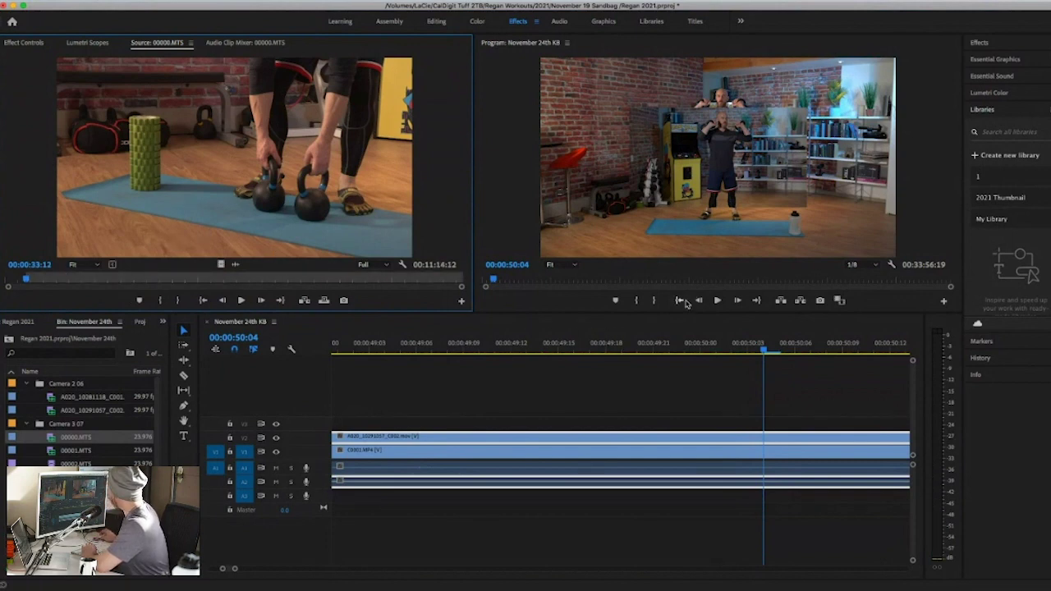
Step: Hide the V2 track output and move back through the master clip toward the moment the kettlebells are set down
drag(763, 351, 668, 351)
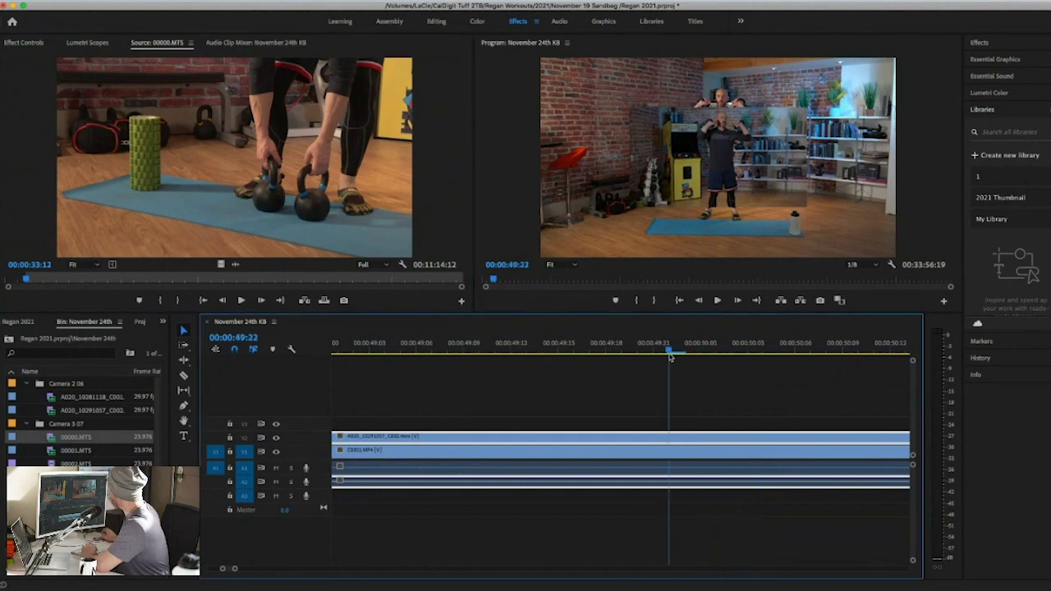
click(276, 437)
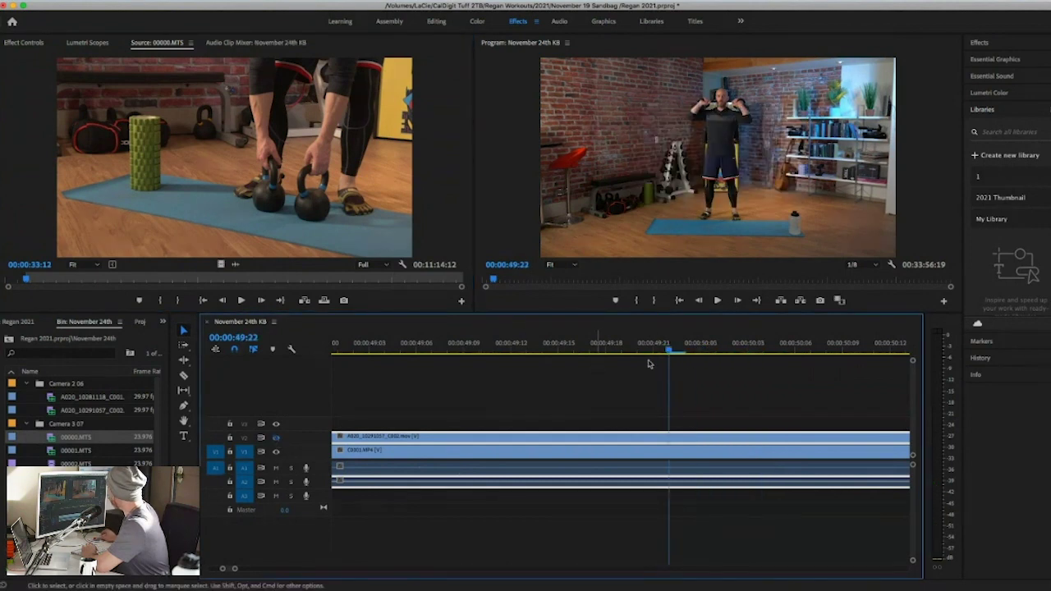
drag(668, 352, 400, 352)
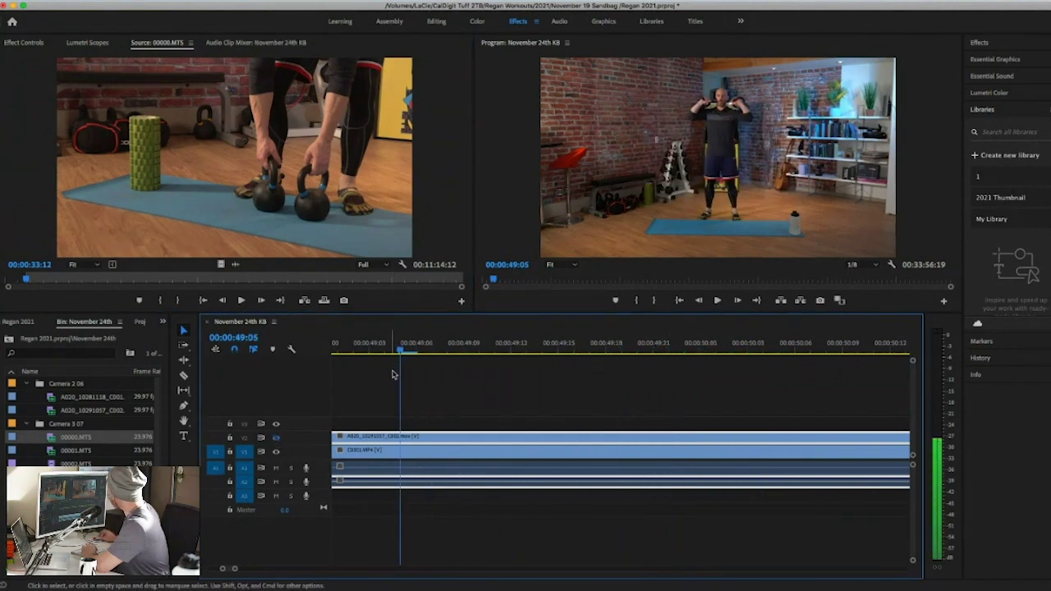
drag(234, 569, 251, 568)
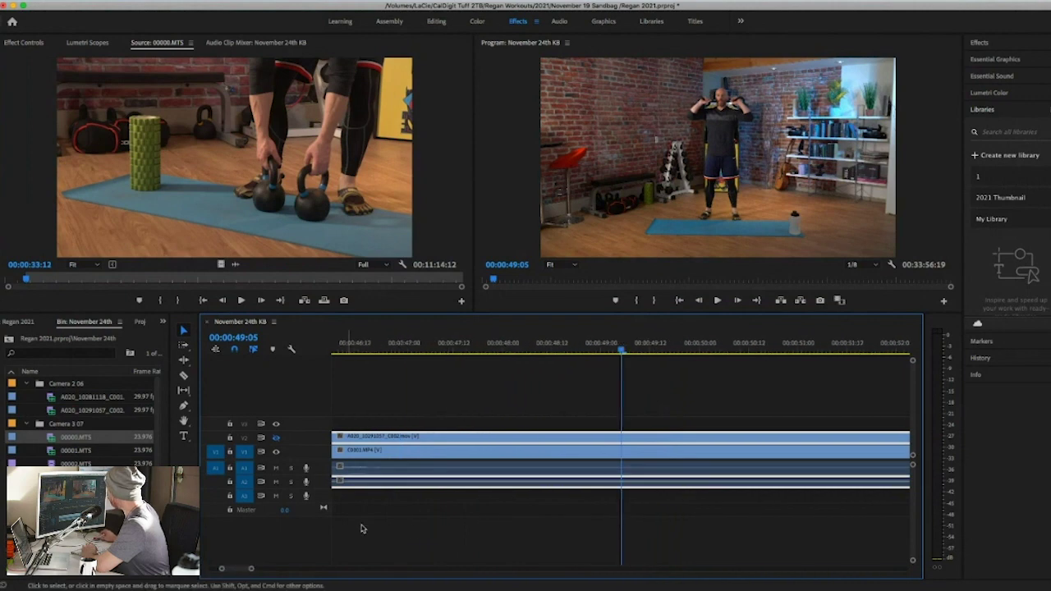
key(j)
key(k)
scroll(510, 379, up, 1)
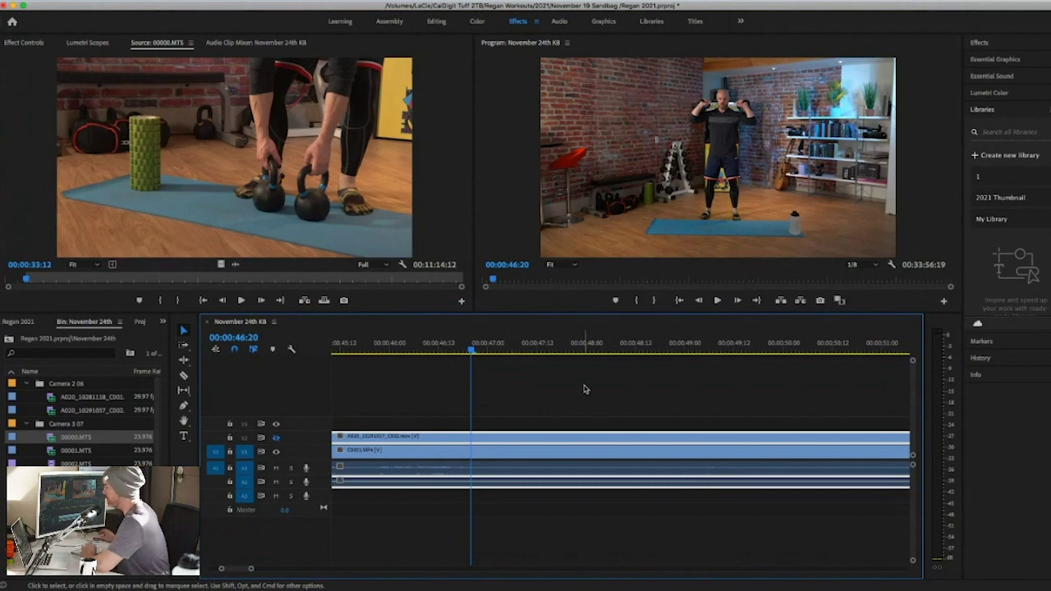
drag(252, 571, 272, 569)
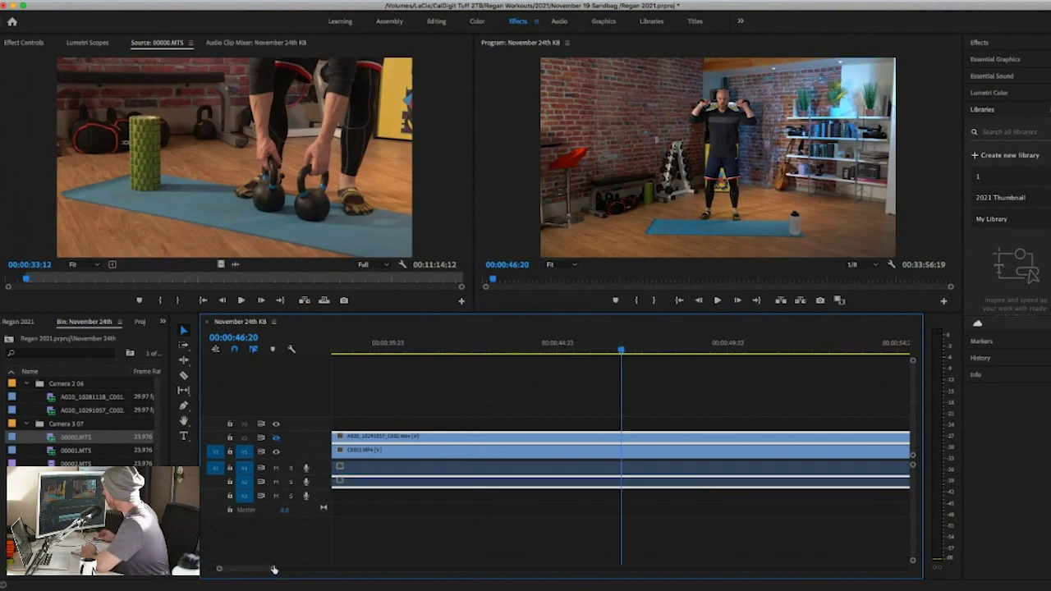
Step: Place the playhead at 00:00:25:14, on the frame where the kettlebells touch the mat in the master clip
click(615, 353)
drag(615, 353, 757, 360)
key(Right)
key(Right)
key(Right)
key(Right)
key(Right)
key(Right)
key(Right)
key(Right)
key(Right)
key(Right)
key(Right)
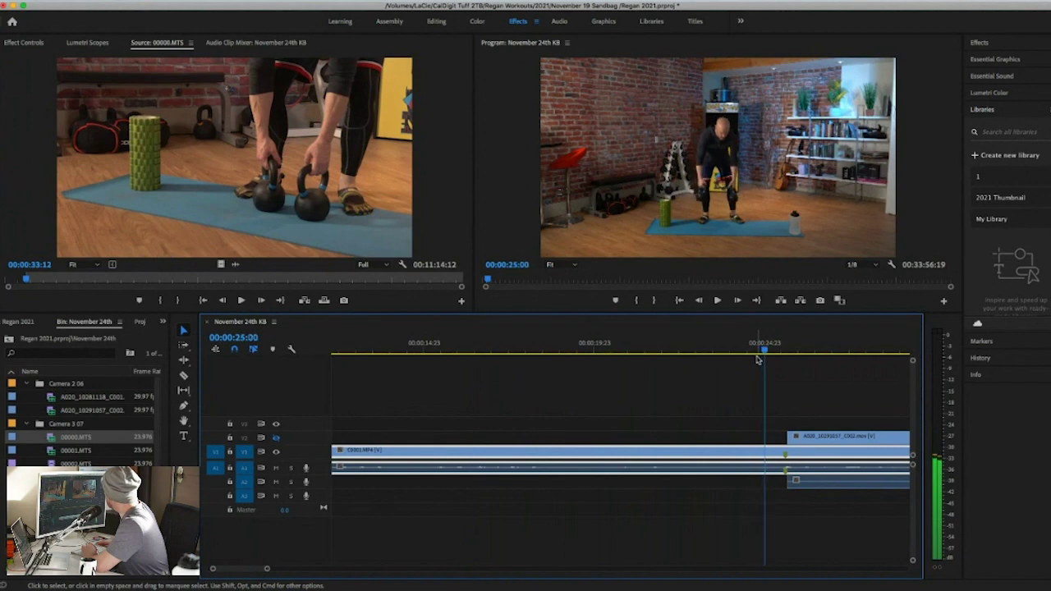
key(Right)
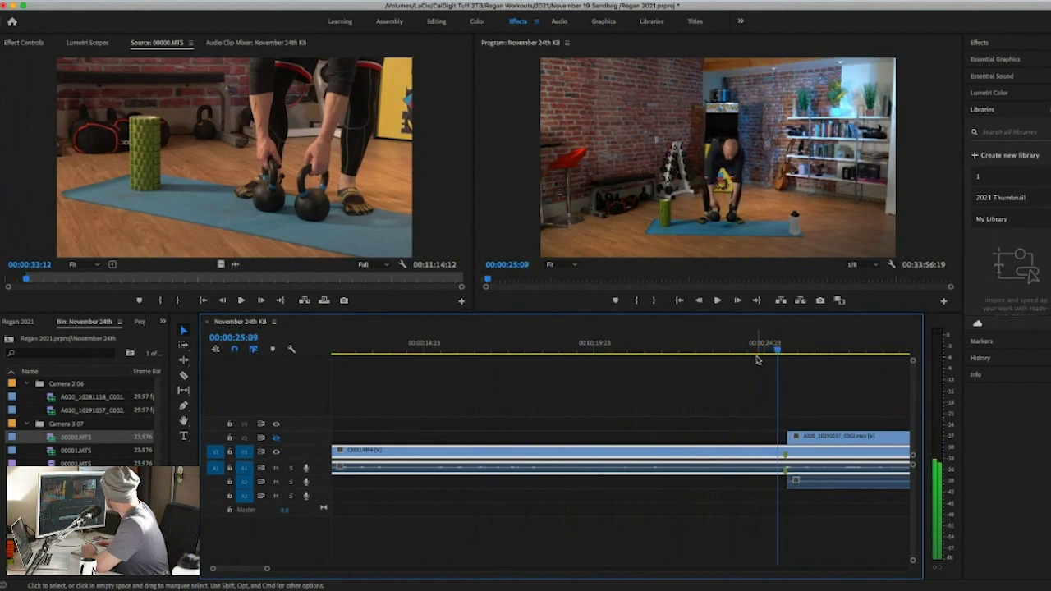
key(Right)
key(Right)
key(Right)
key(Right)
key(Right)
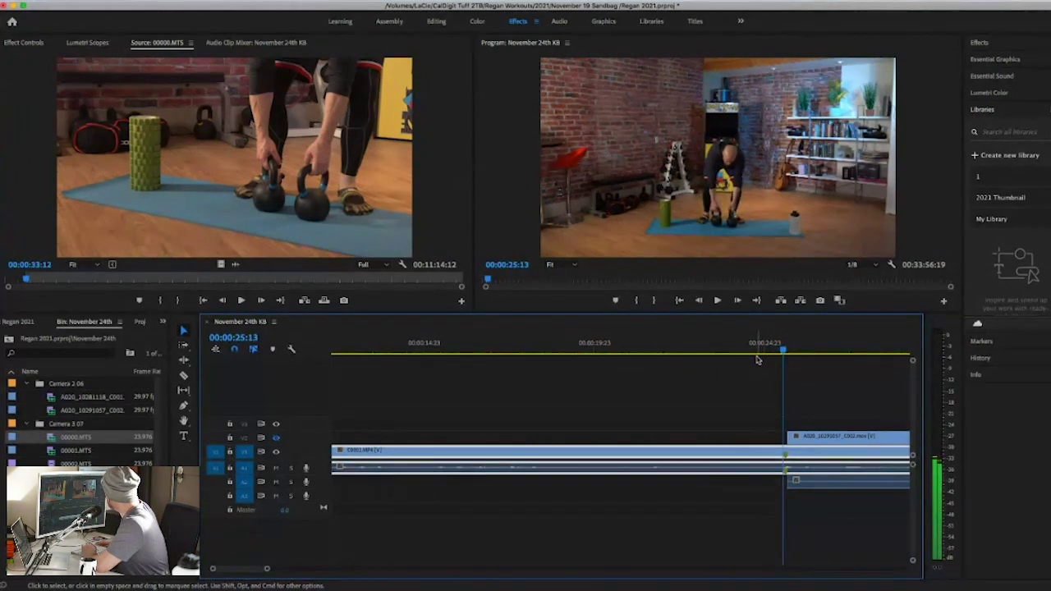
key(Right)
key(Right)
key(Left)
key(Left)
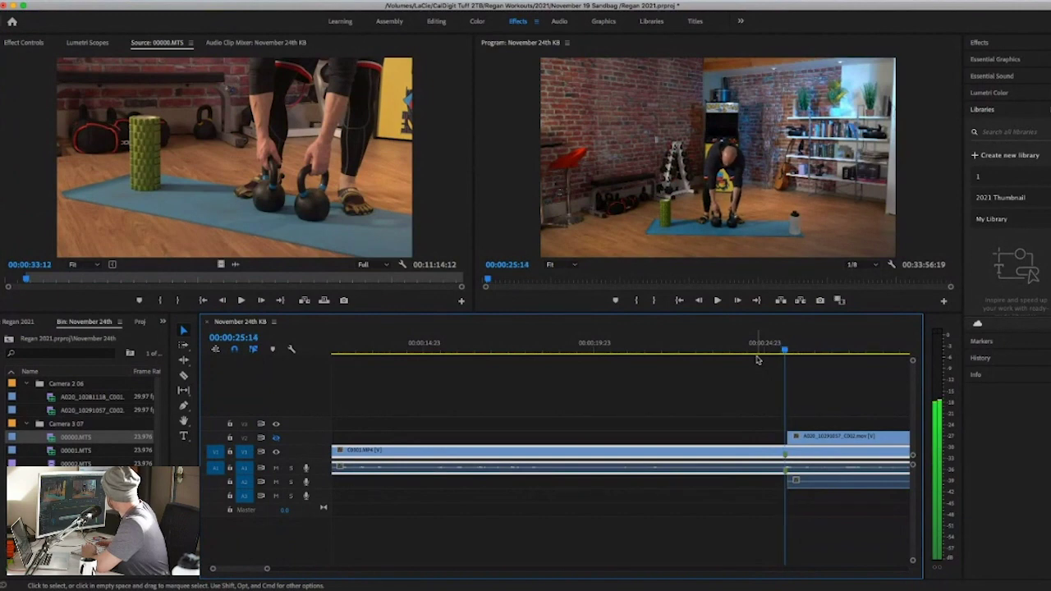
Step: Place 00000.MTS on V3 and A3 starting at the master clip's marker, and play it back to check sync
scroll(629, 404, down, 5)
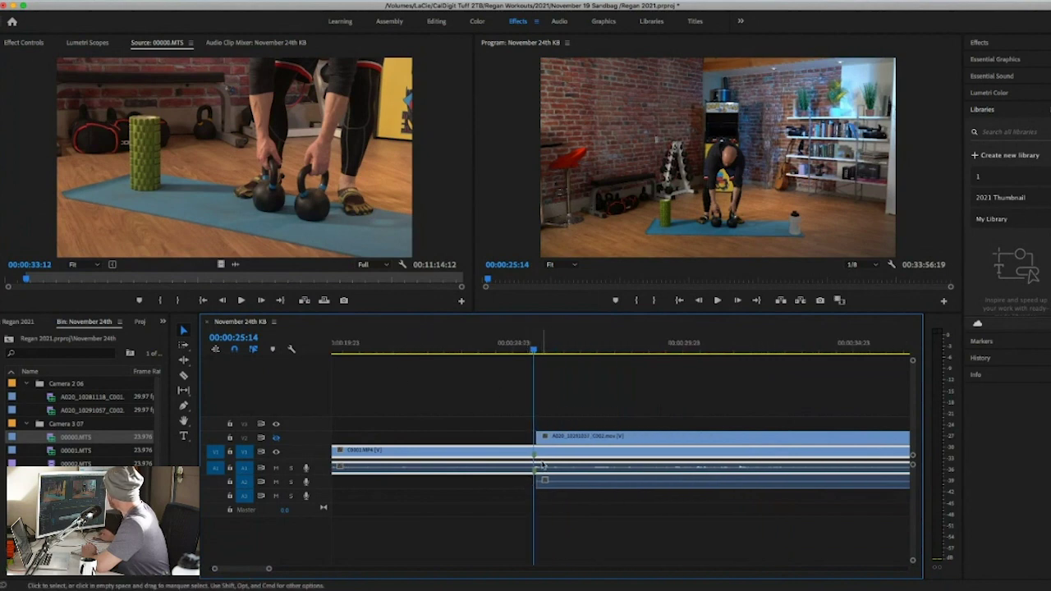
key(Right)
key(Right)
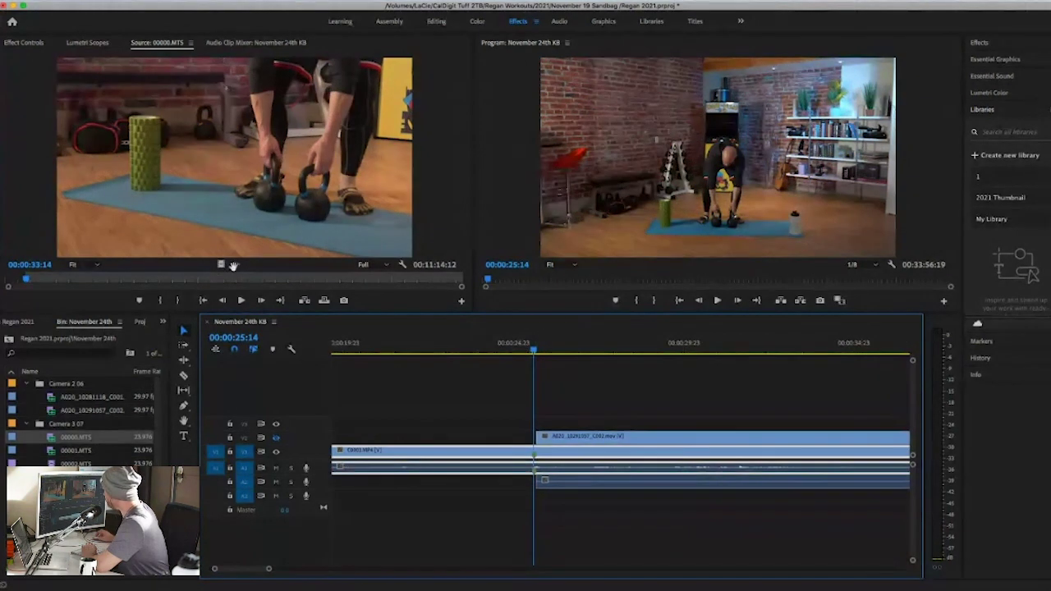
drag(230, 273, 538, 422)
click(531, 351)
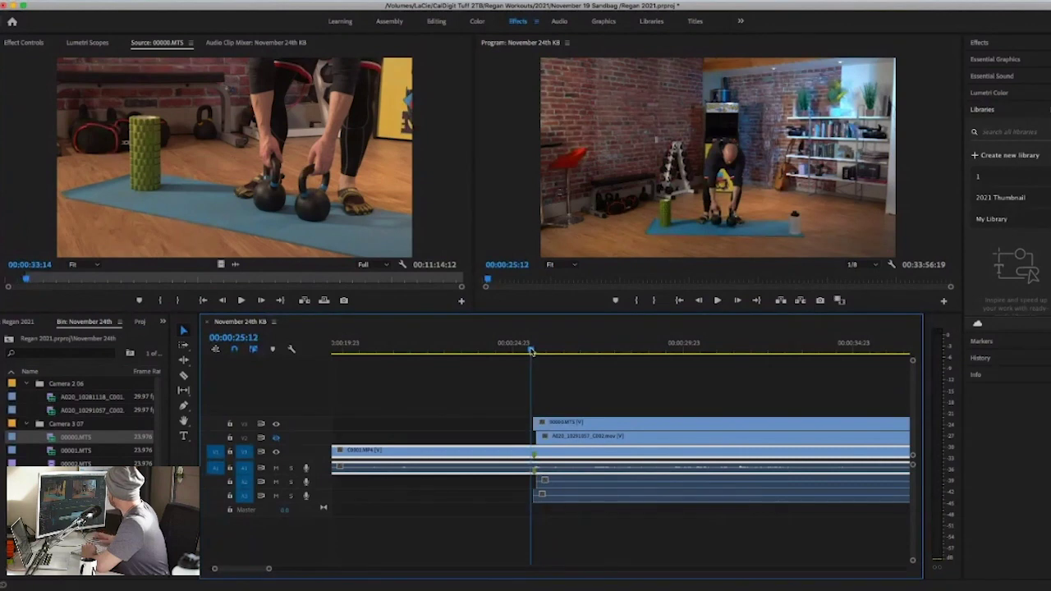
key(space)
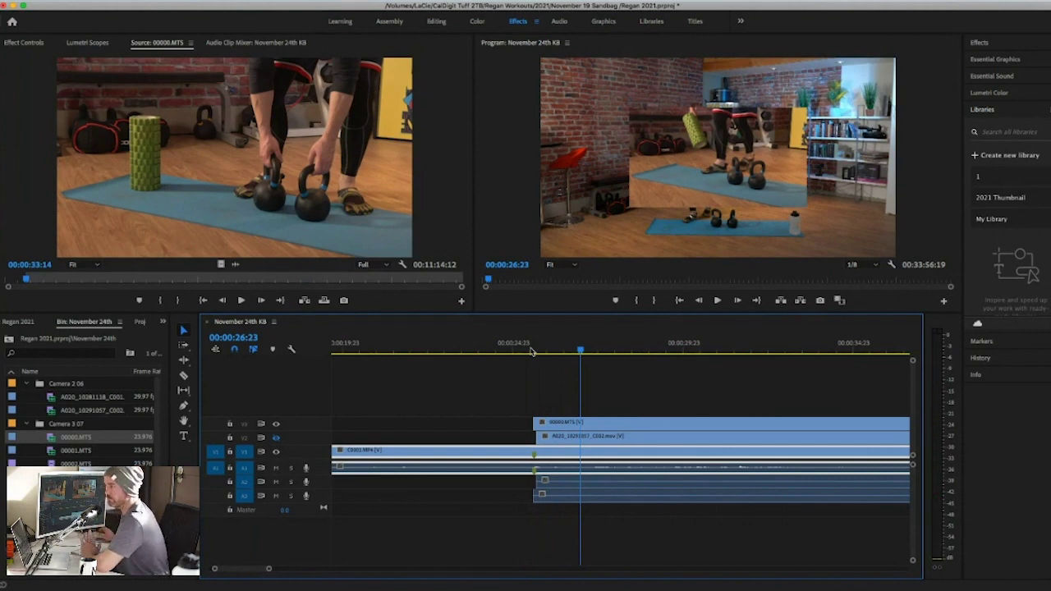
Step: Append 00001.MTS and 00002.MTS from Camera 3 07 end to end after 00000.MTS on V3
key(backslash)
drag(417, 573, 784, 588)
drag(365, 351, 524, 354)
click(551, 423)
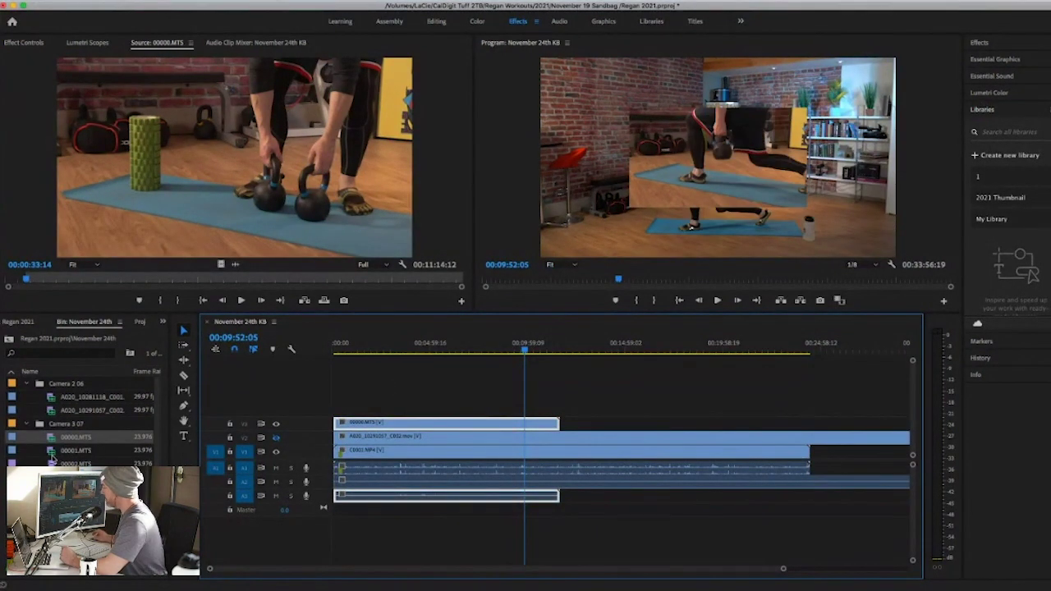
double_click(12, 451)
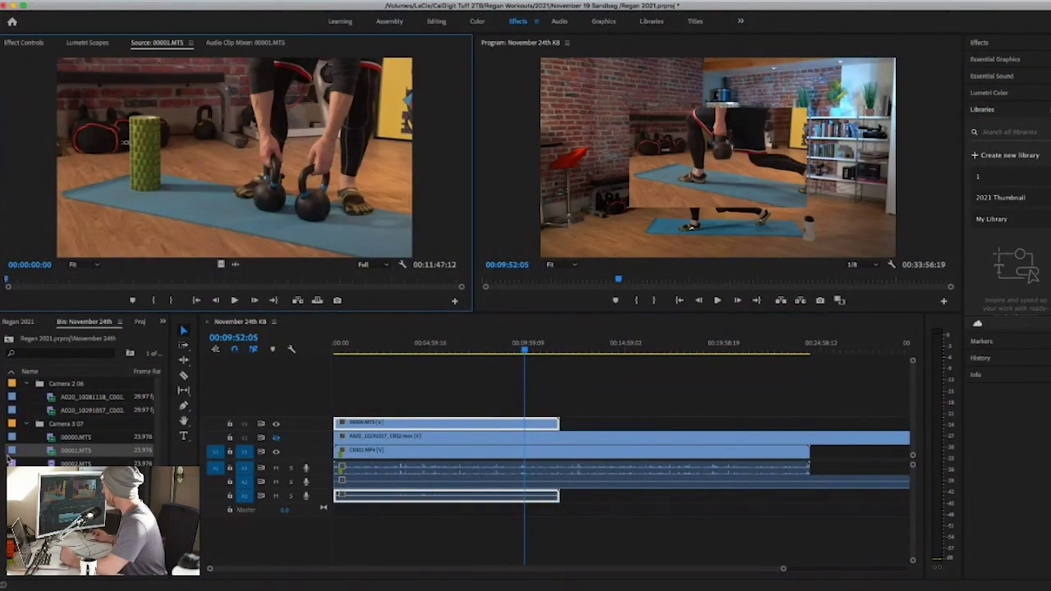
drag(7, 457, 565, 427)
scroll(564, 460, down, 5)
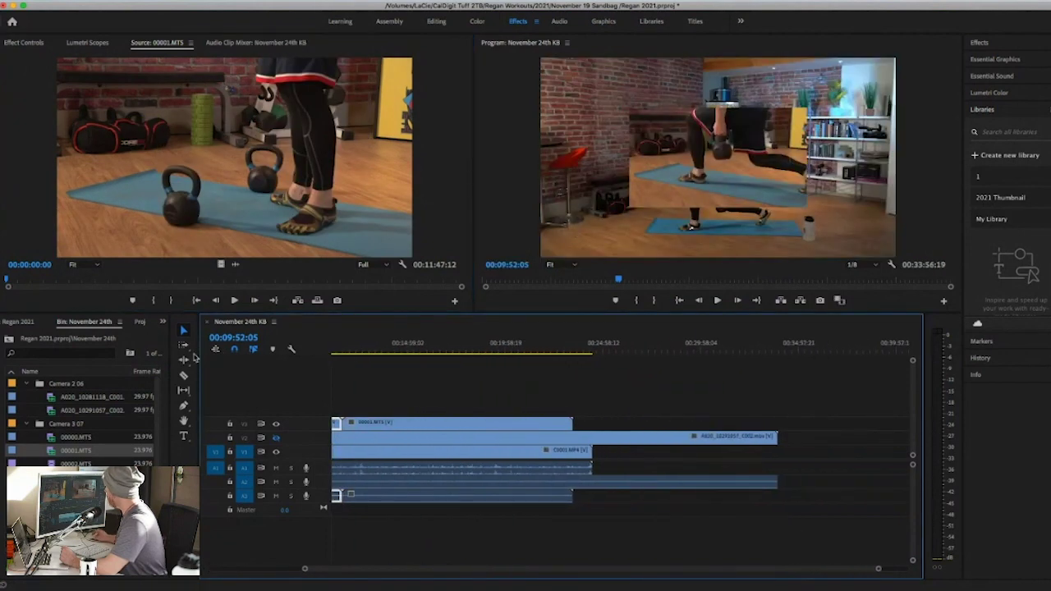
double_click(12, 464)
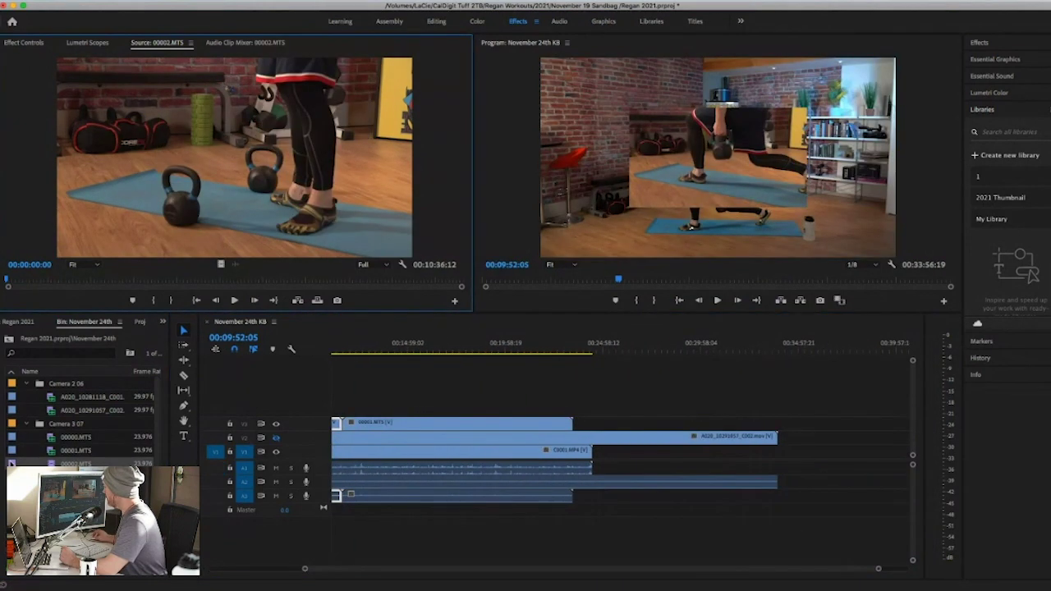
drag(299, 203, 581, 432)
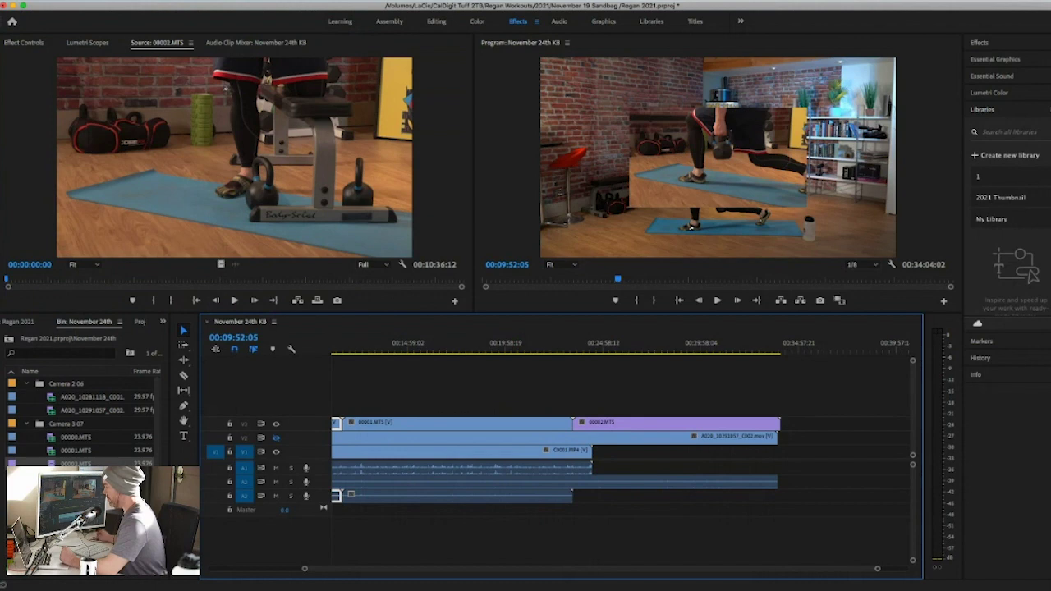
Step: Bring 00002.wav into the Camera 3 07 bin and place it on A3 directly beneath 00002.MTS
key(super+Tab)
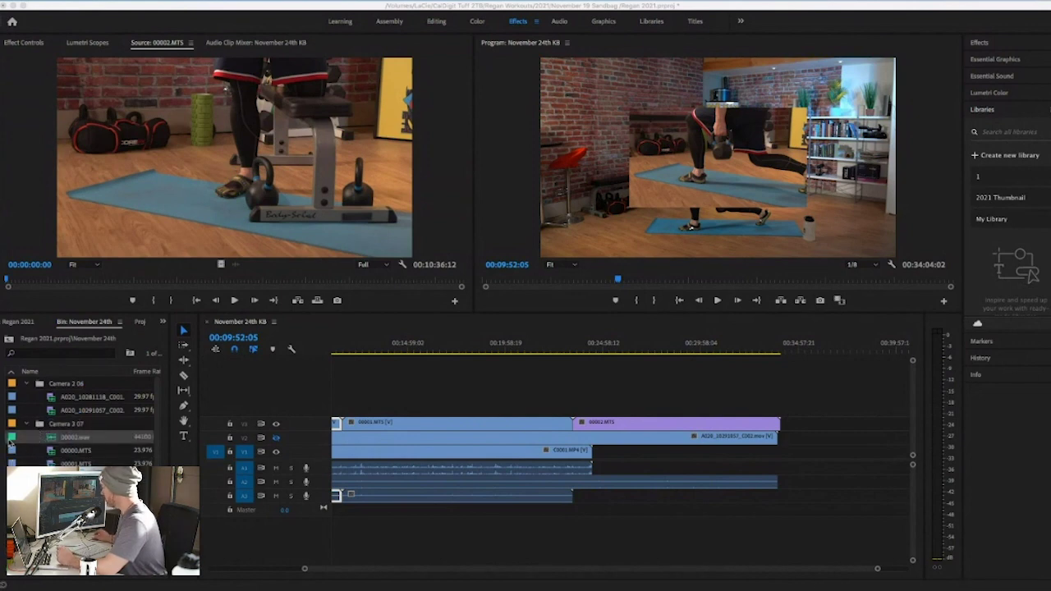
click(12, 438)
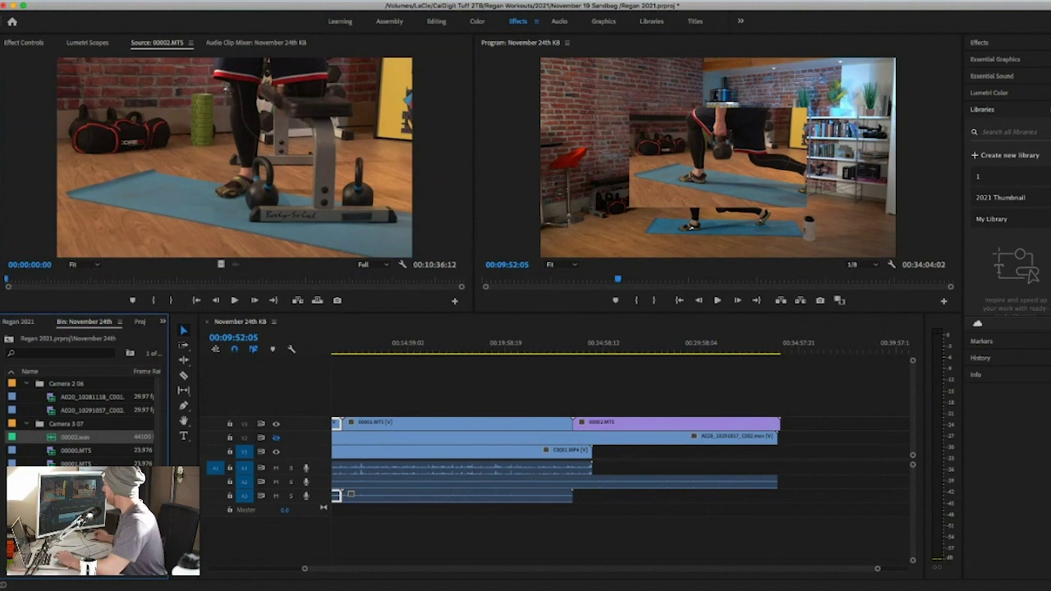
double_click(11, 439)
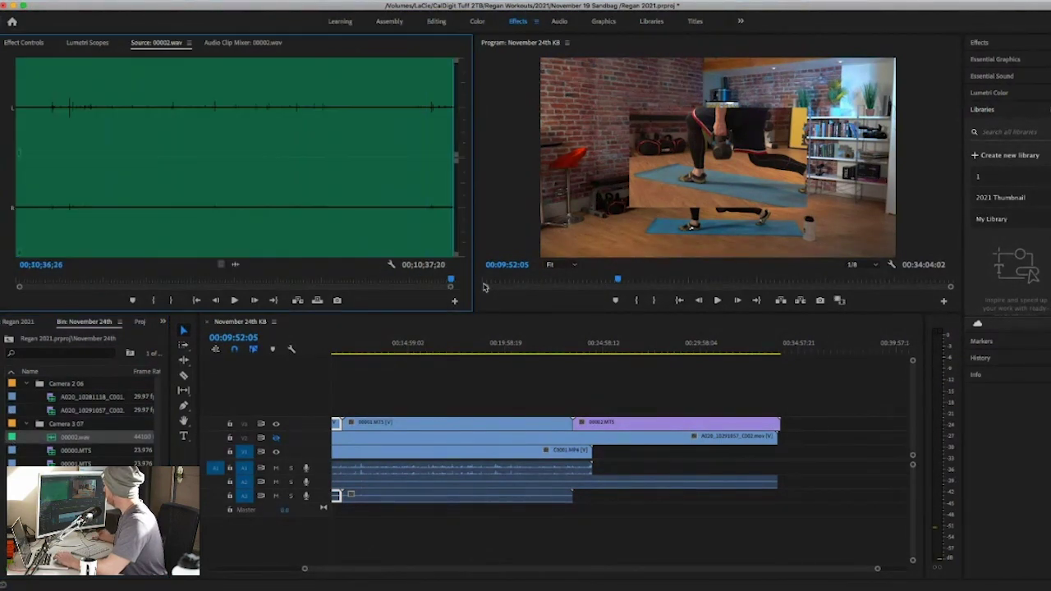
drag(452, 282, 278, 281)
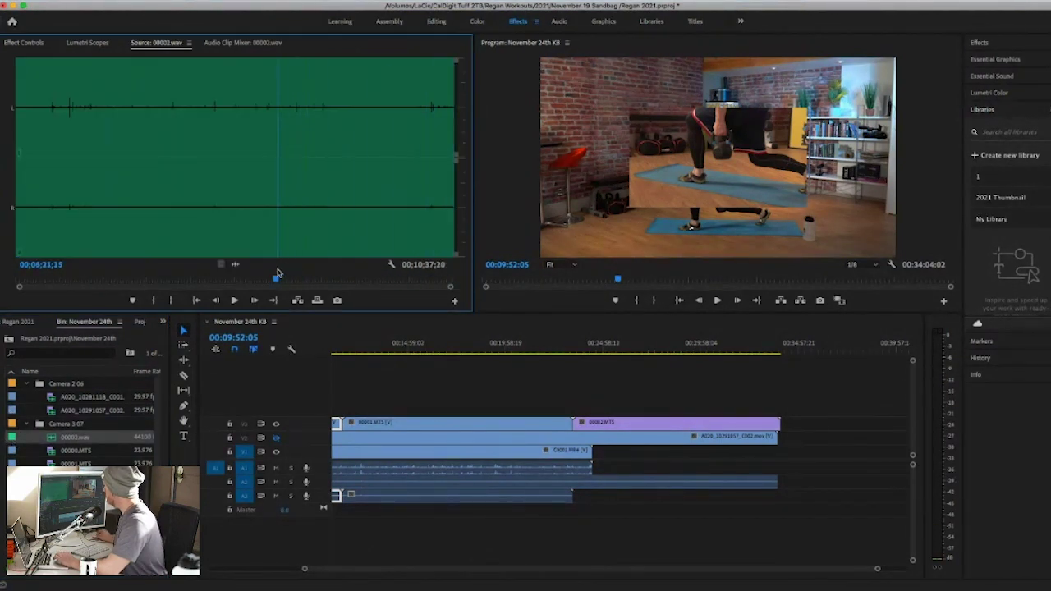
click(235, 301)
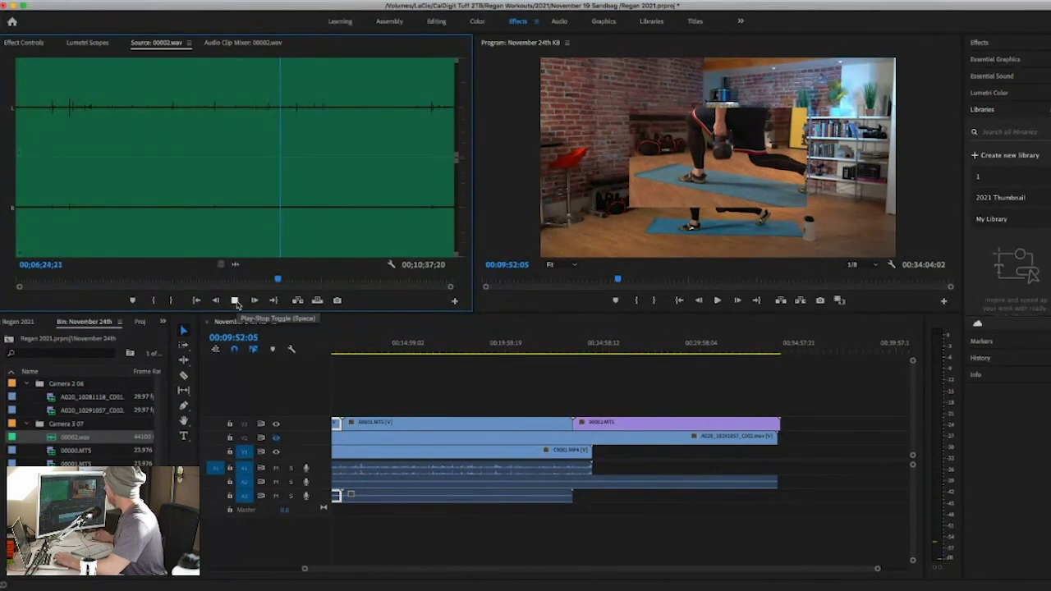
click(235, 300)
drag(234, 265, 582, 503)
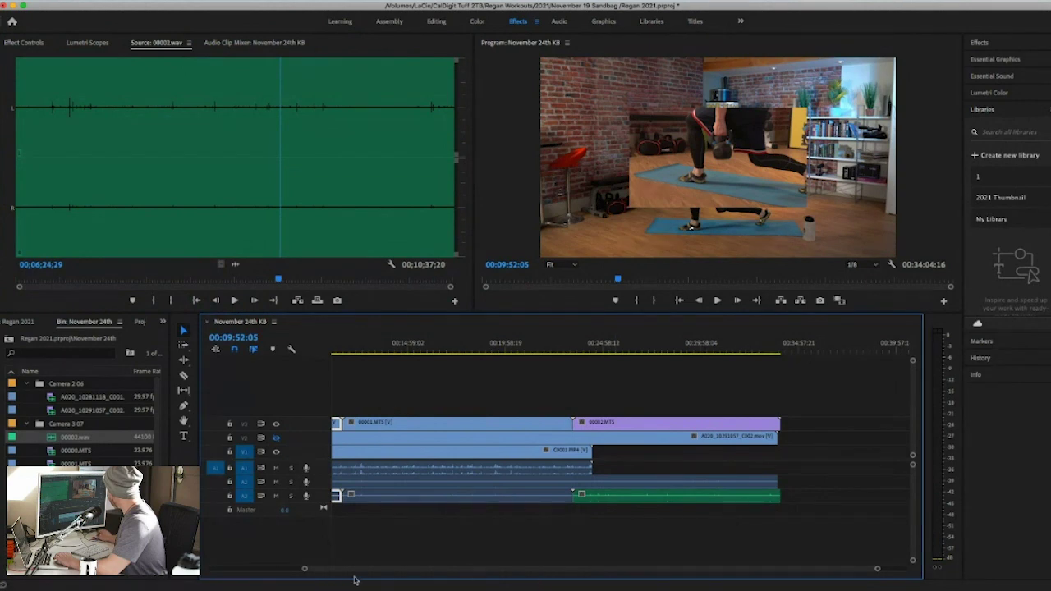
Step: Open C0002.MP4 from the MASTER 05 bin in the Source Monitor and cue it to 00:31:06:03
click(562, 351)
drag(563, 350, 552, 351)
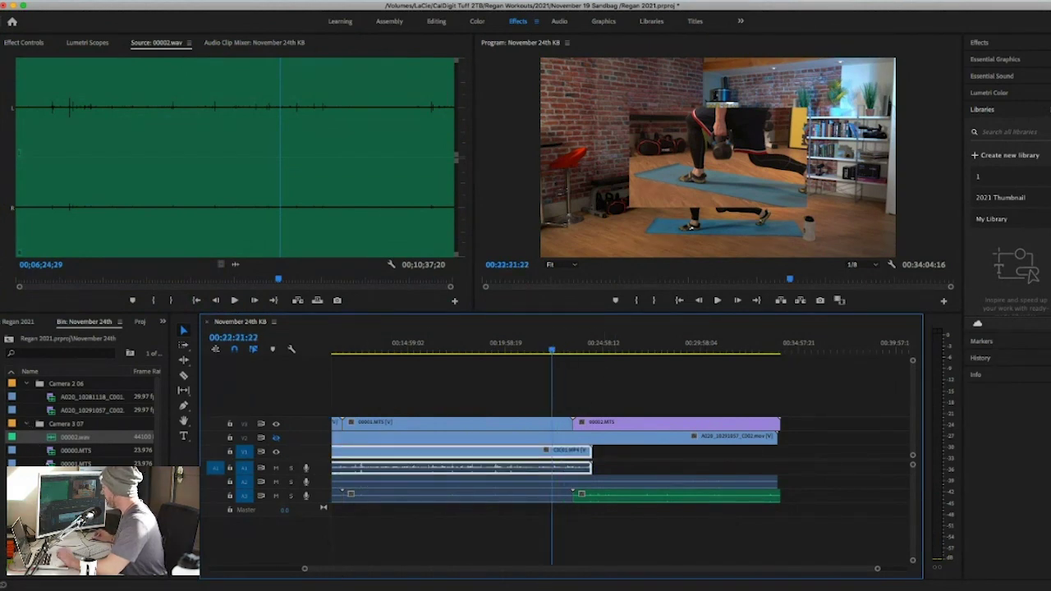
click(25, 425)
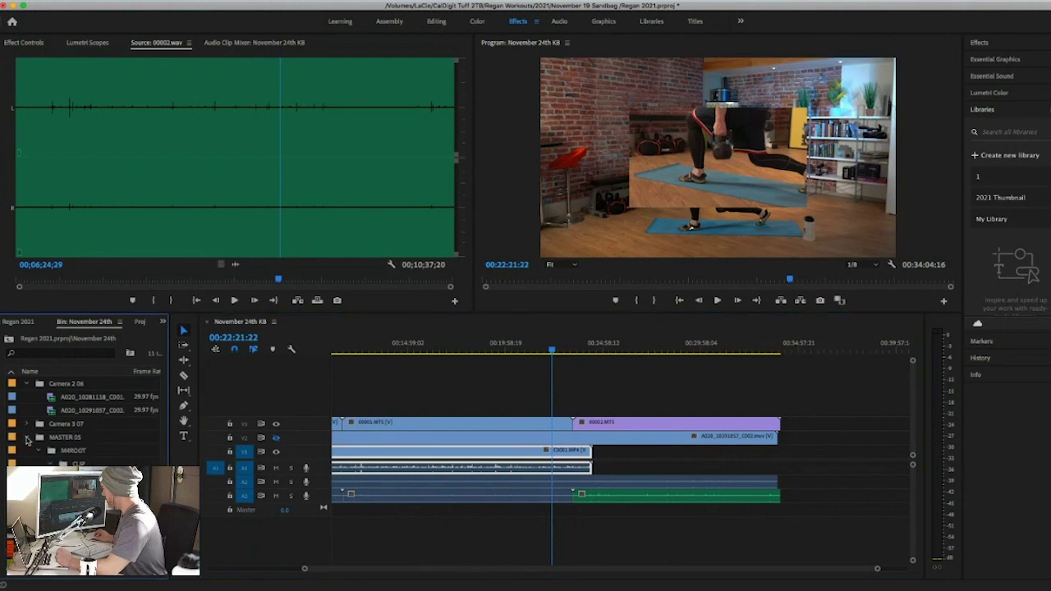
double_click(4, 486)
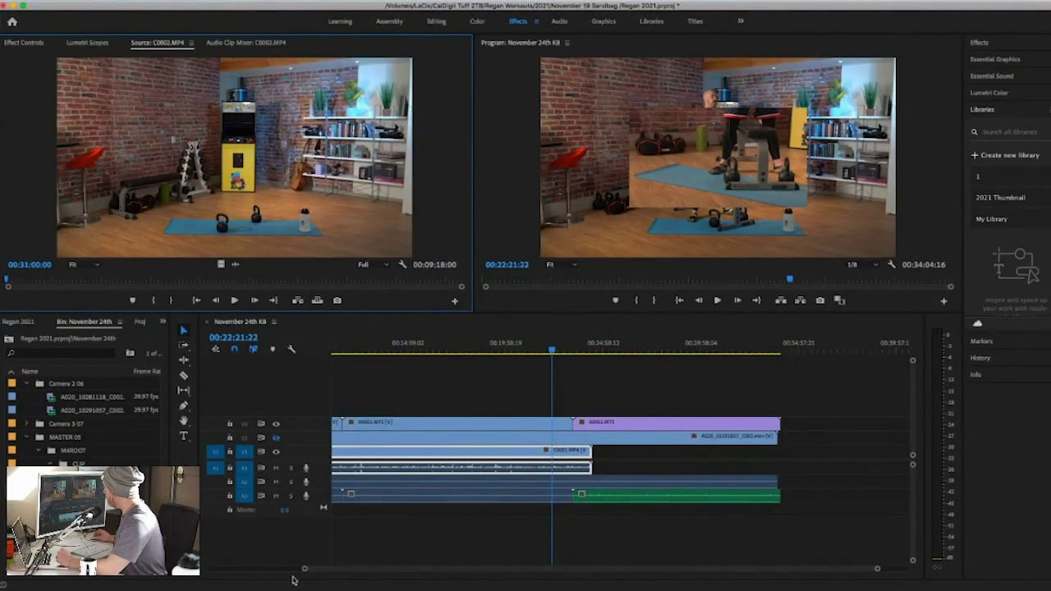
drag(304, 568, 458, 568)
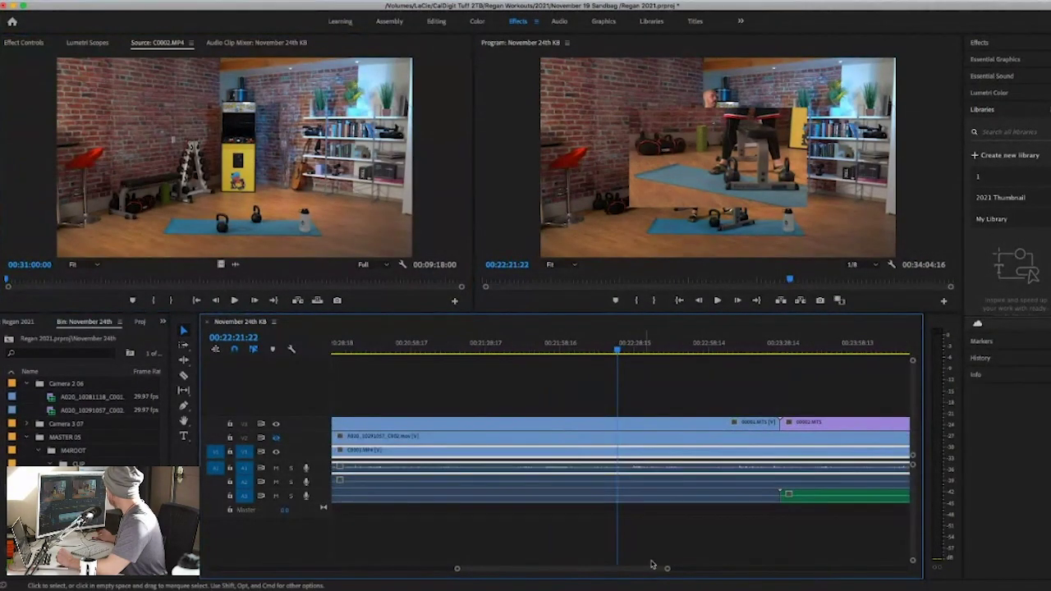
scroll(509, 504, down, 6)
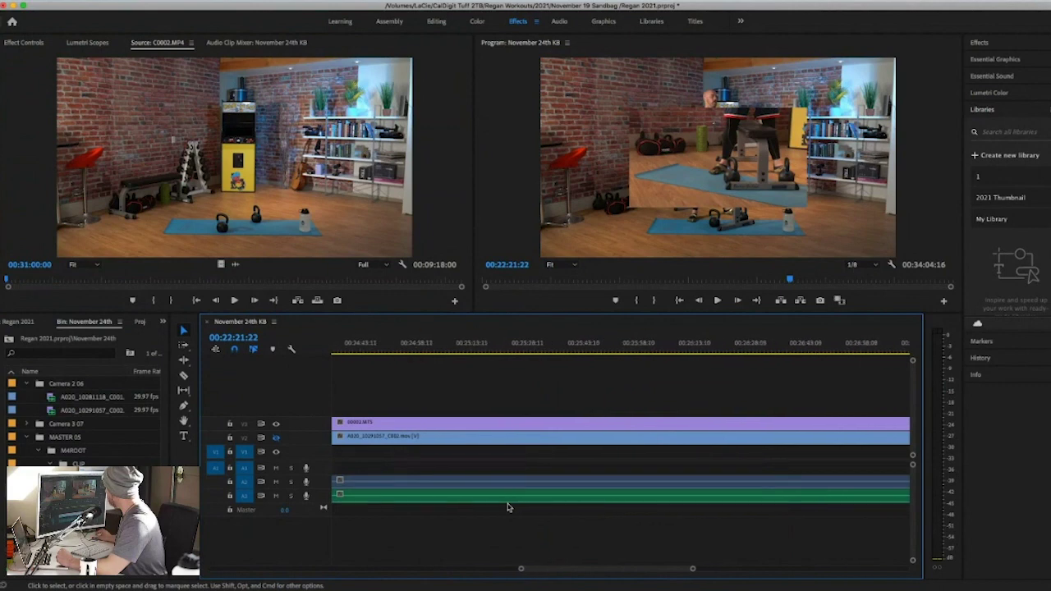
key(.)
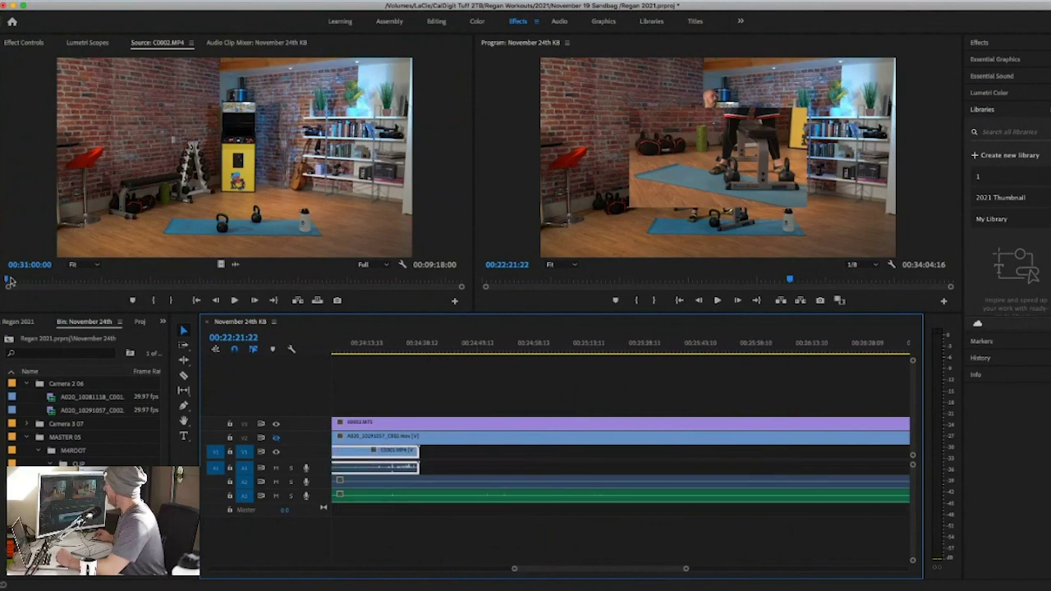
click(10, 281)
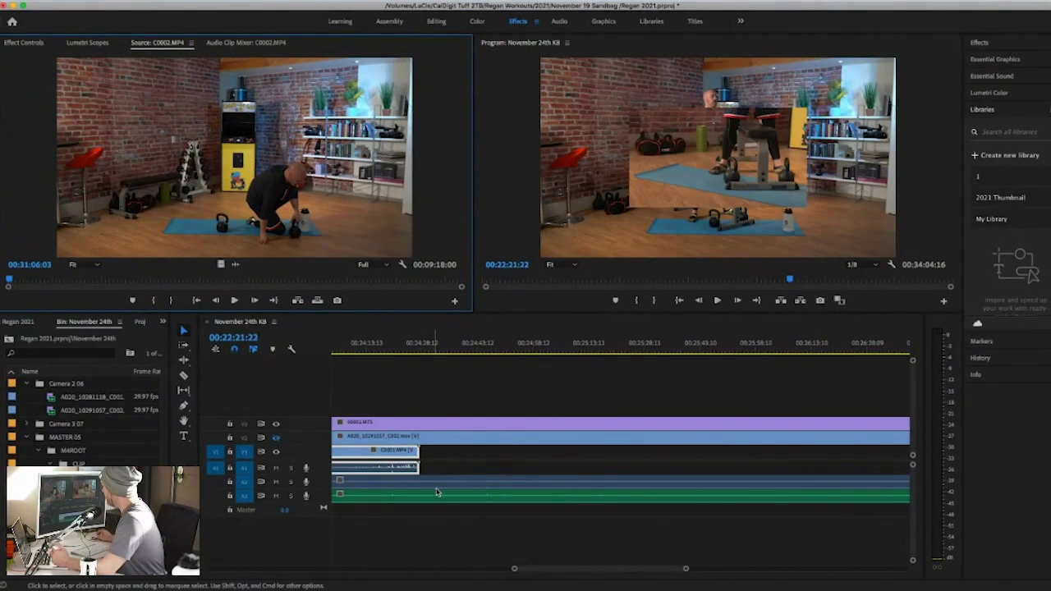
Step: Place C0002.MP4 on V1 and A1 right after C0001.MP4, and show Camera 2 on V2 instead of V3 for comparison
click(413, 345)
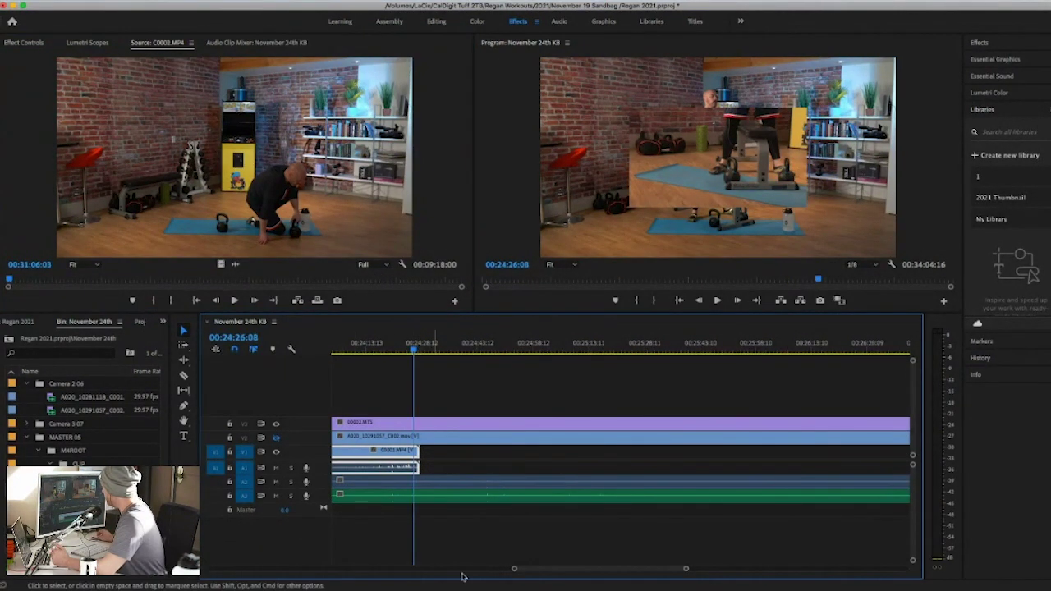
drag(517, 572, 609, 570)
scroll(604, 570, right, 2)
scroll(557, 538, right, 6)
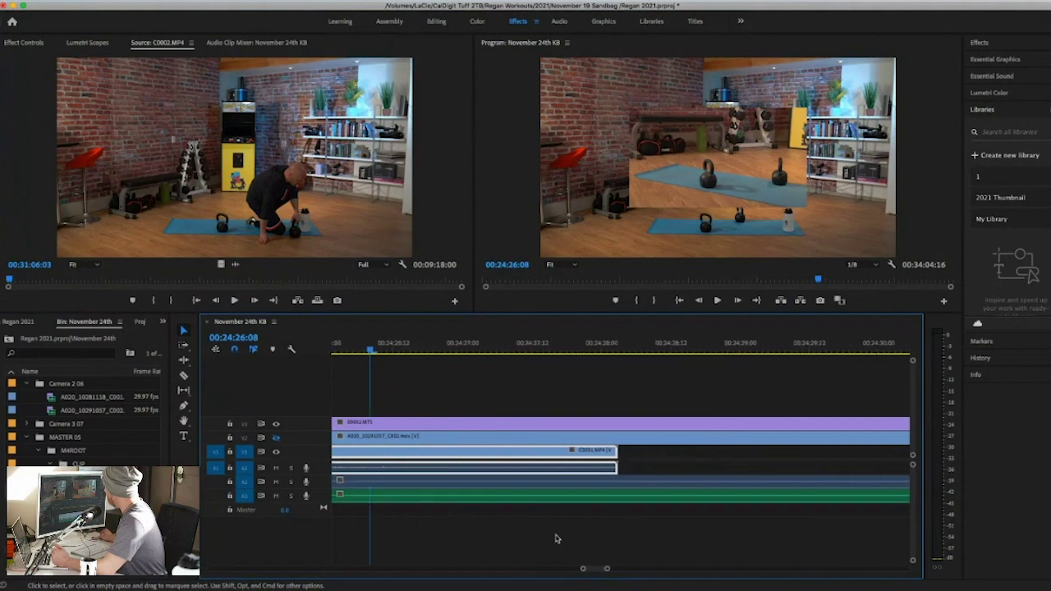
click(562, 350)
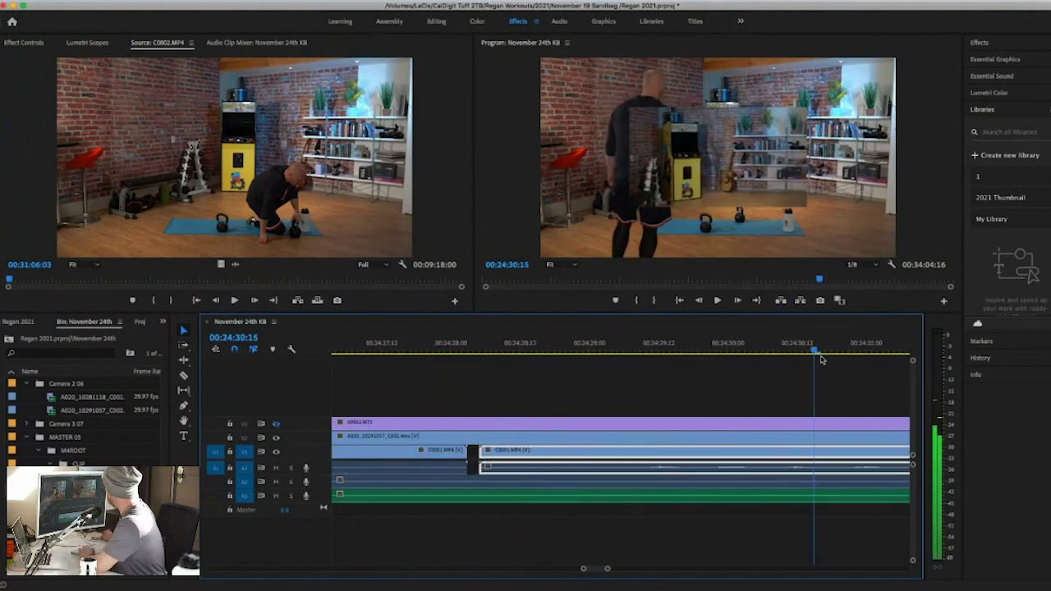
drag(816, 352, 842, 352)
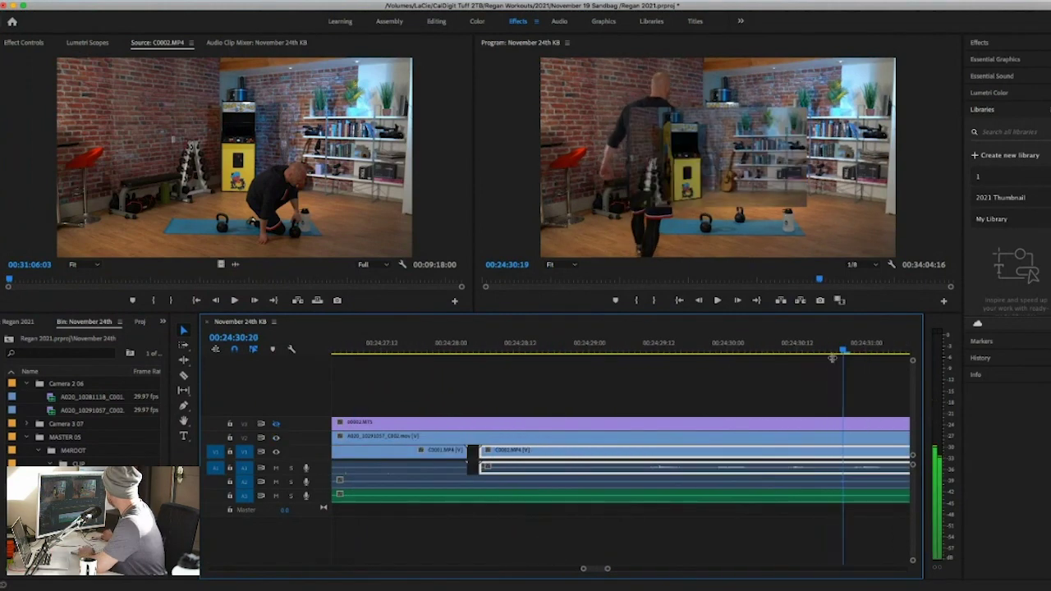
scroll(626, 397, right, 3)
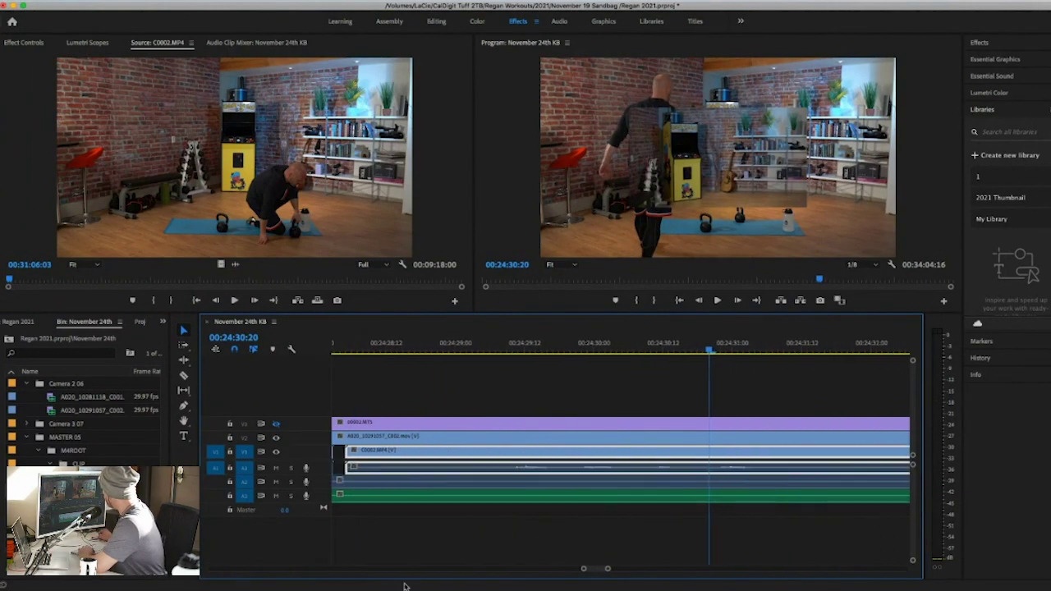
drag(607, 568, 628, 568)
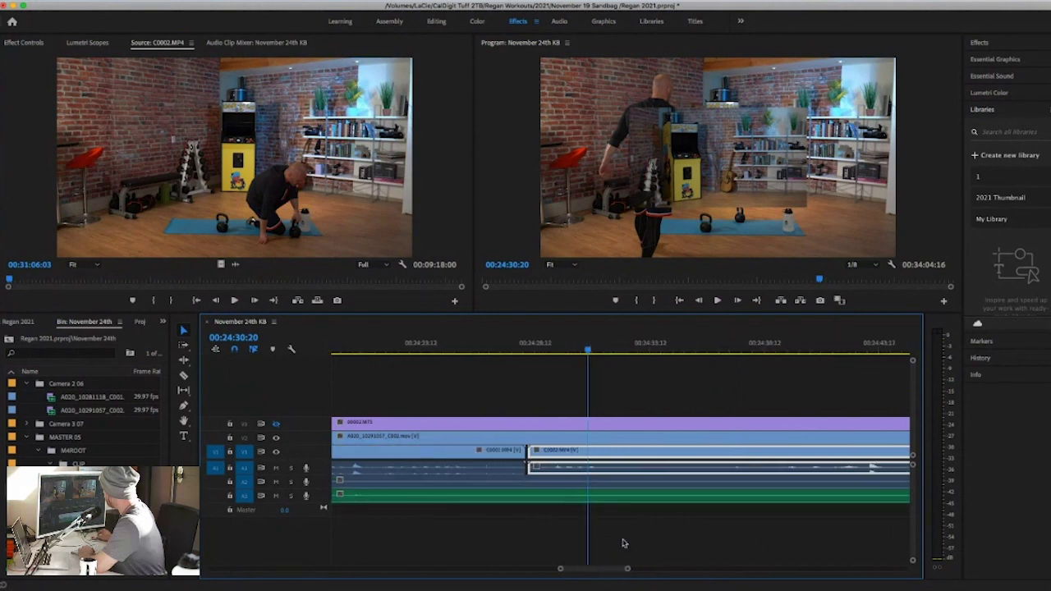
Step: Try shifting C0002.MP4 along V1 to match Camera 2, and return it against the end of C0001.MP4
drag(540, 351, 597, 349)
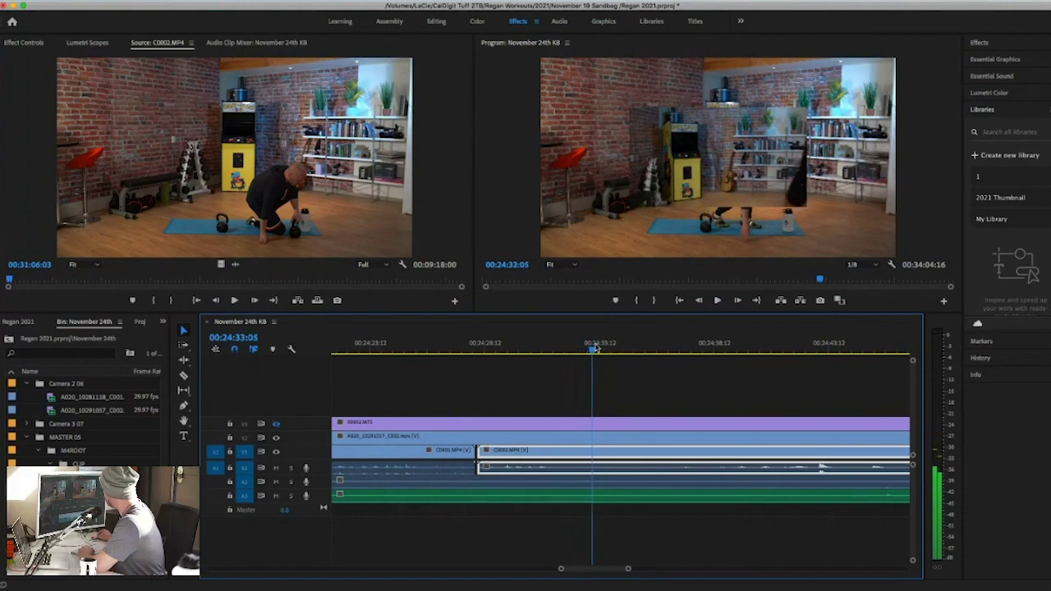
drag(522, 456, 622, 456)
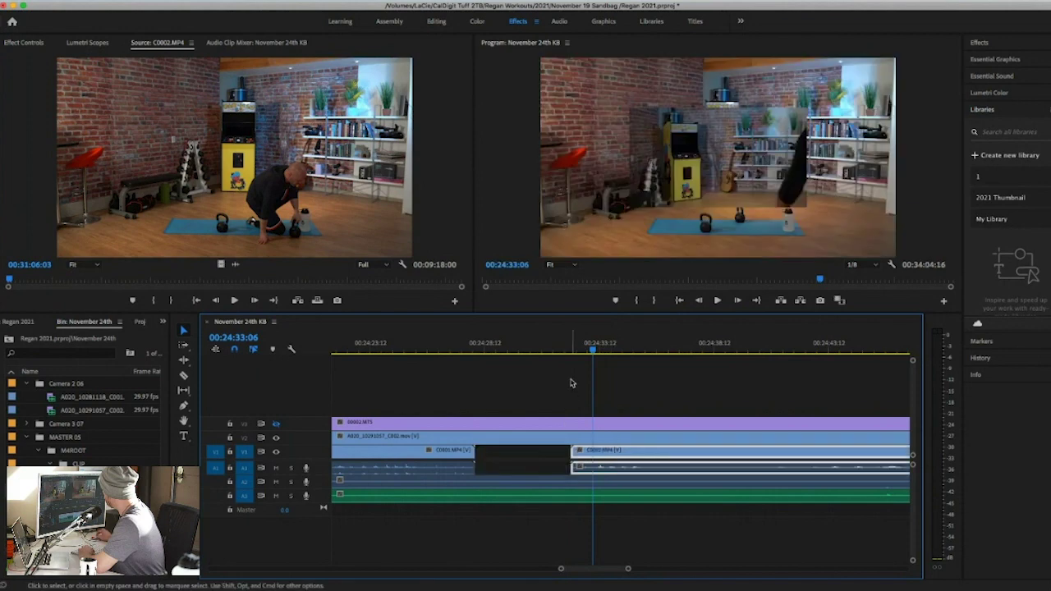
scroll(542, 380, right, 3)
drag(525, 453, 542, 453)
drag(512, 355, 569, 352)
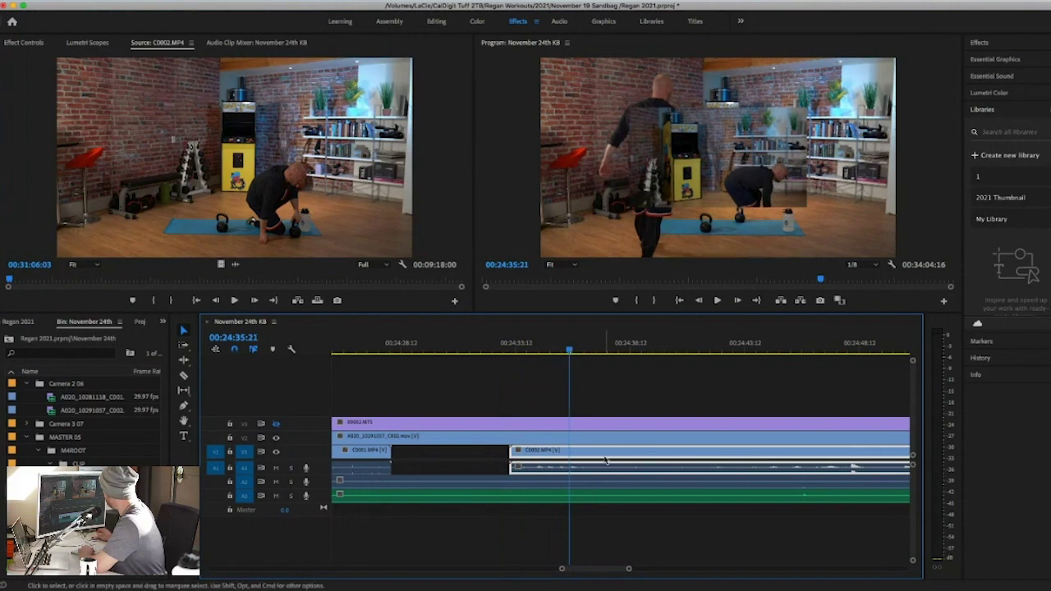
drag(587, 449, 454, 454)
Step: Add a marker to C0002.MP4 at the audio peak, at 00:24:43:00
click(764, 355)
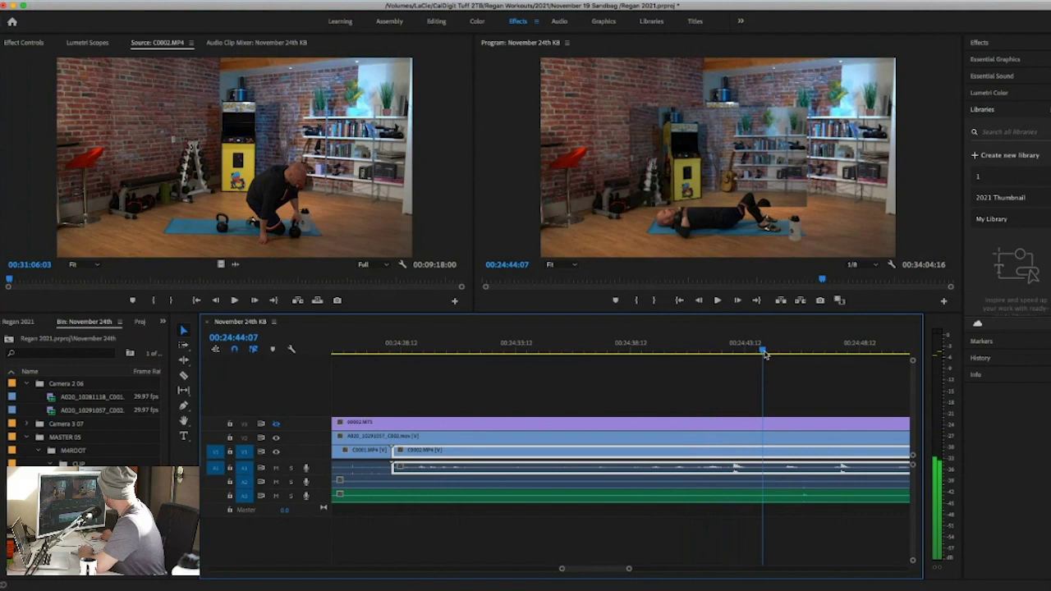
key(Up)
scroll(640, 402, down, 3)
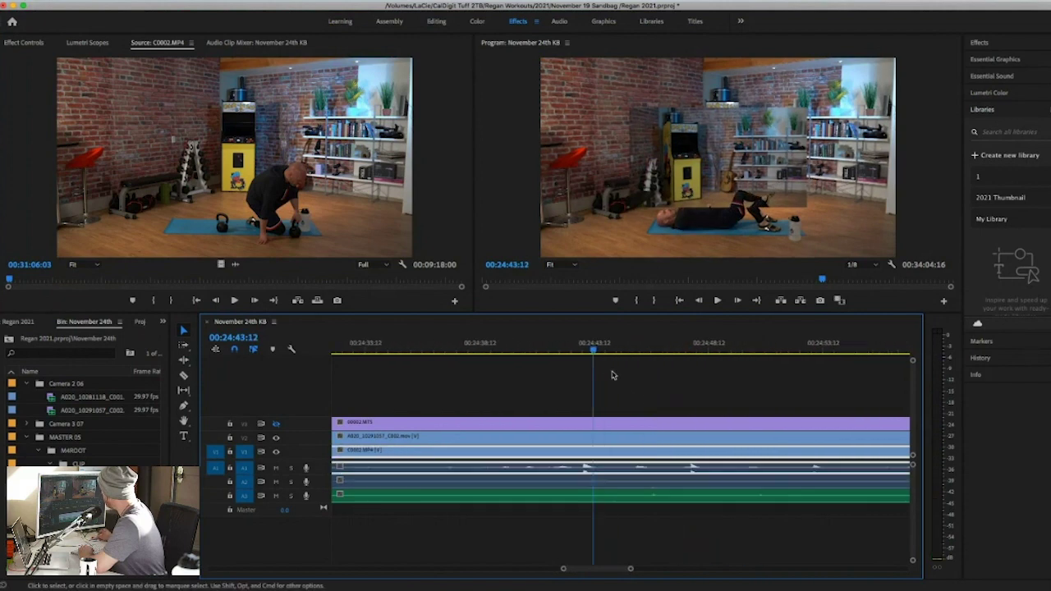
drag(593, 349, 579, 348)
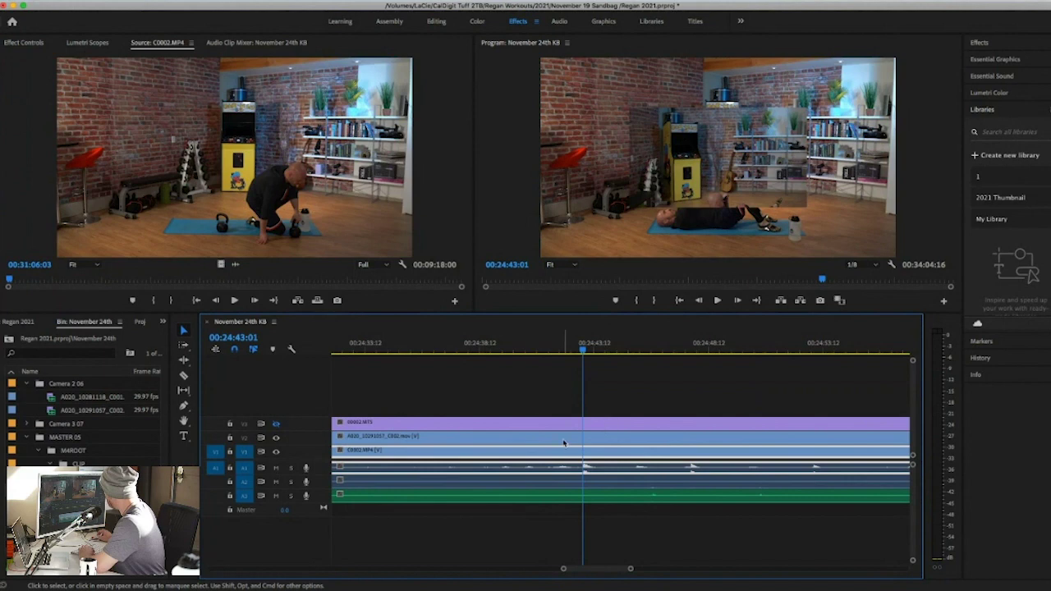
click(583, 349)
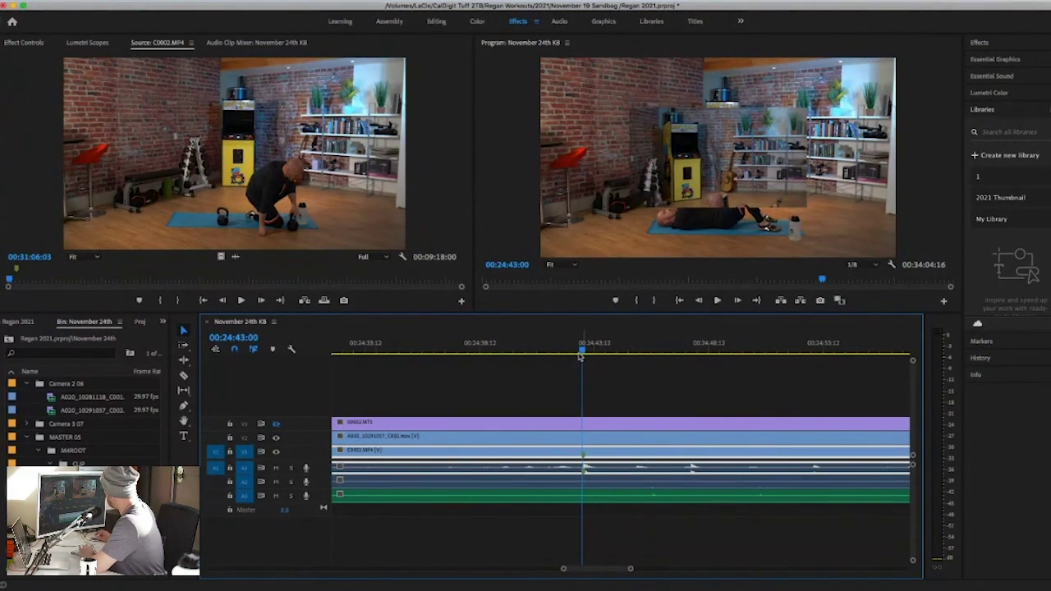
Step: Mute A2 and A3, and show Camera 3 on V3 in place of Camera 2 on V2
click(276, 483)
click(276, 496)
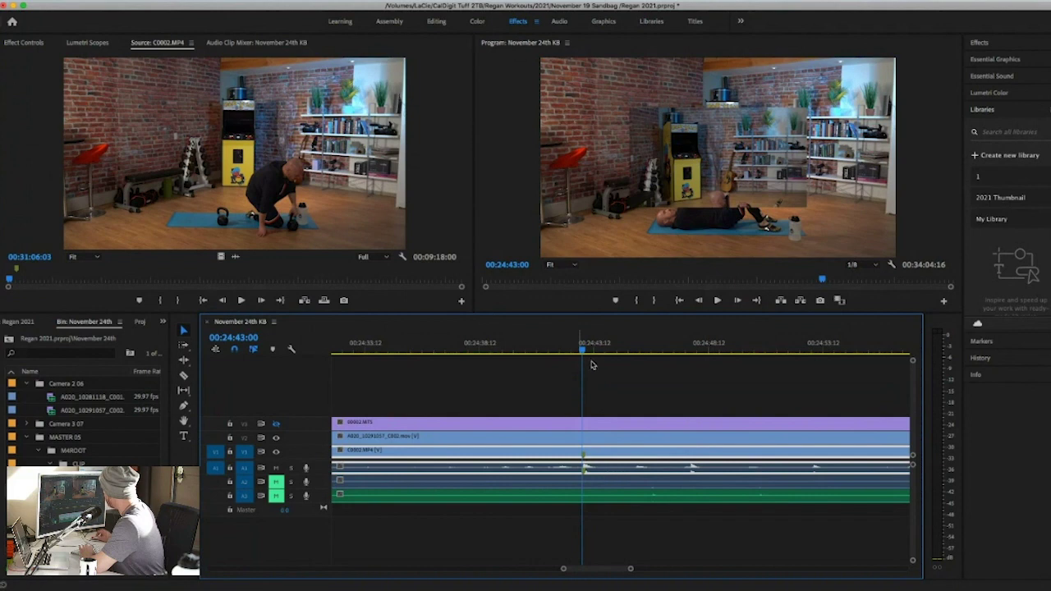
drag(583, 351, 601, 349)
key(Up)
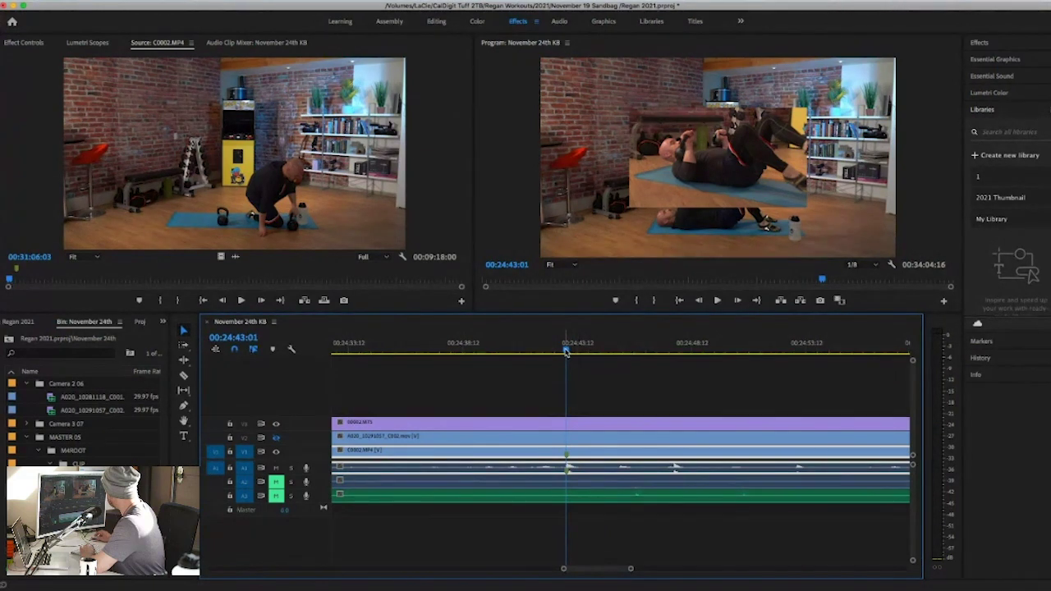
drag(566, 351, 617, 350)
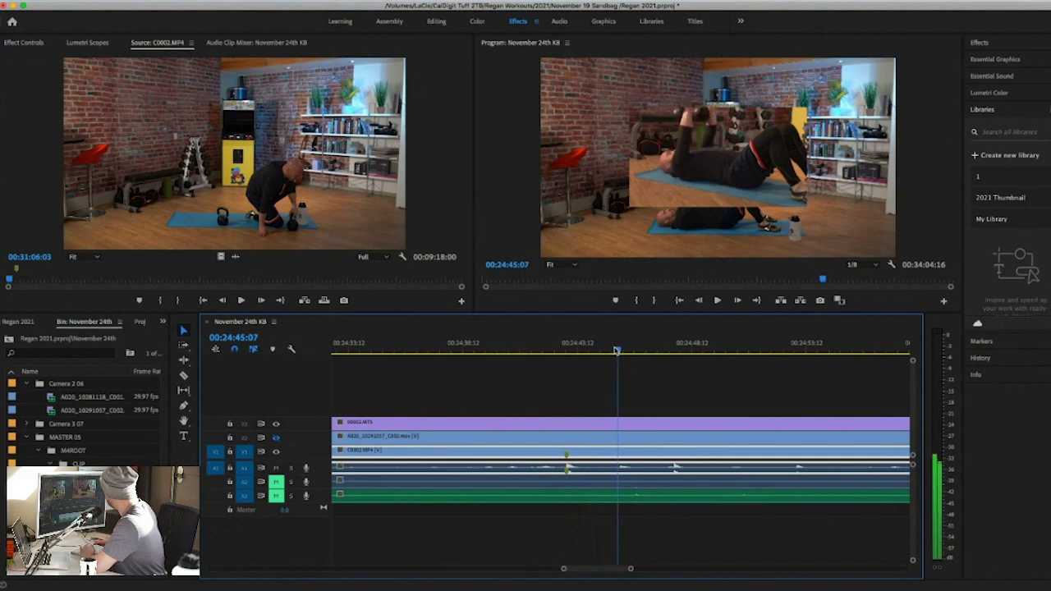
Step: Step frame by frame to the matching Camera 3 movement and shift C0002.MP4 so it starts at 00:24:30:13
click(276, 481)
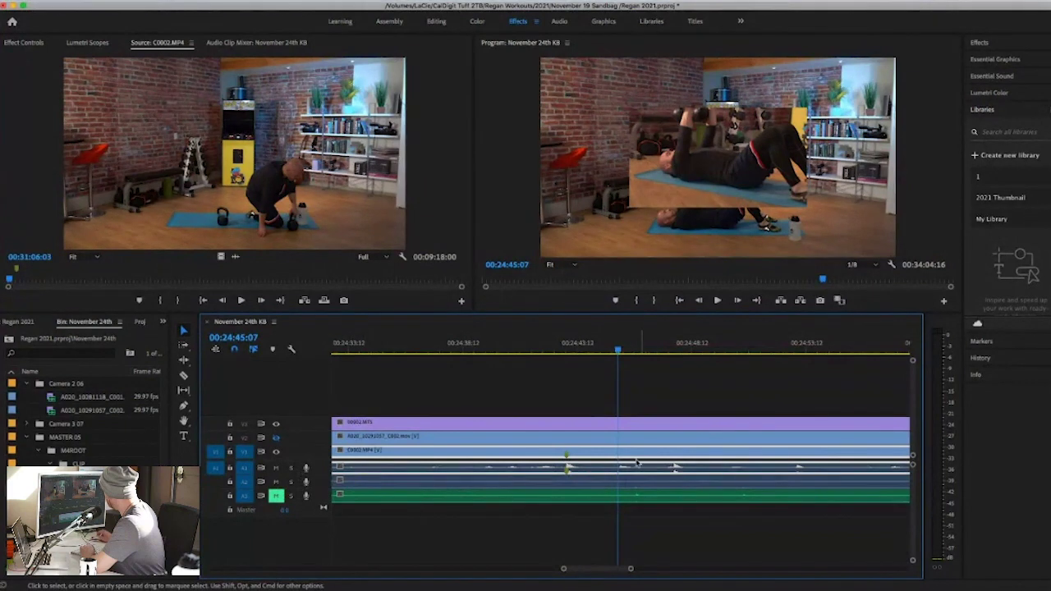
key(space)
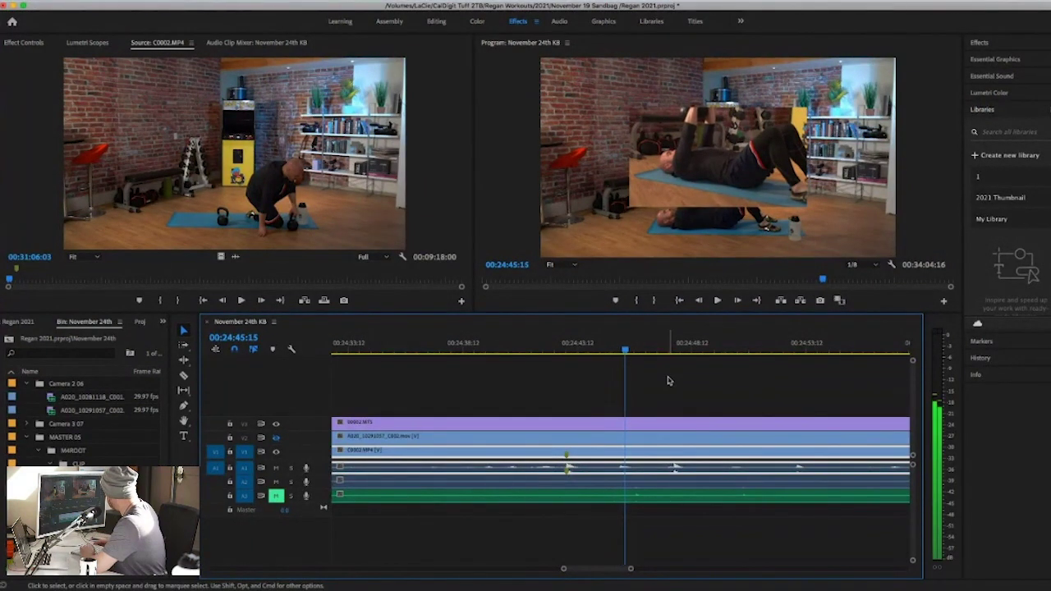
key(Right)
key(Right)
key(Right)
key(Right)
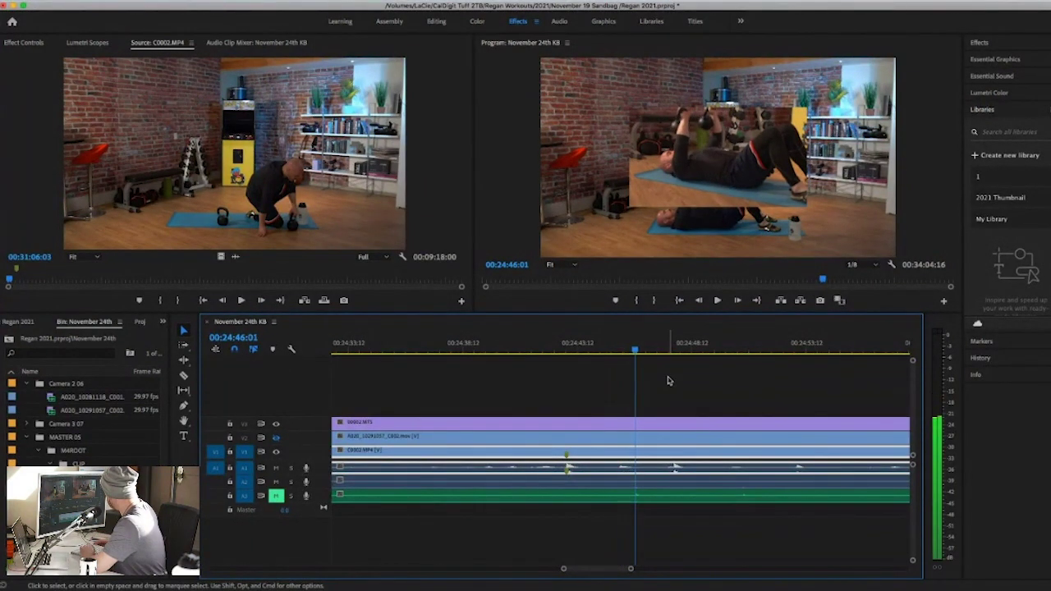
key(Left)
key(Left)
key(Left)
key(Left)
key(Left)
key(Left)
key(Left)
key(Left)
key(Left)
key(Left)
key(Left)
key(Left)
key(Left)
key(Left)
key(Left)
key(Left)
key(Left)
key(Left)
key(Left)
key(Left)
key(Left)
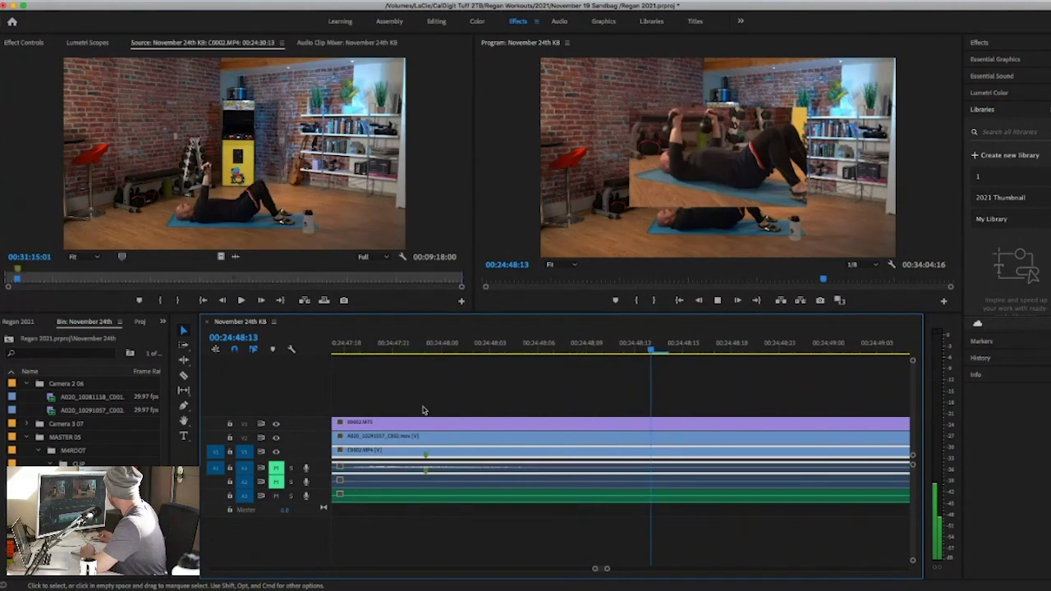
Step: Play the sequence with A1 and A2 muted to check C0002.MP4's sync against Camera 3
key(space)
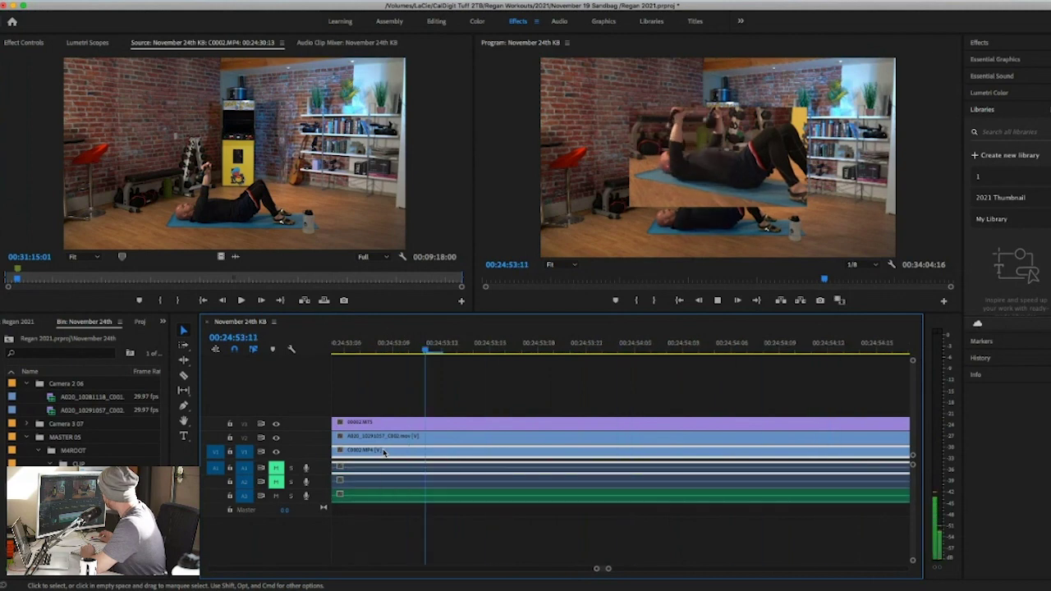
key(space)
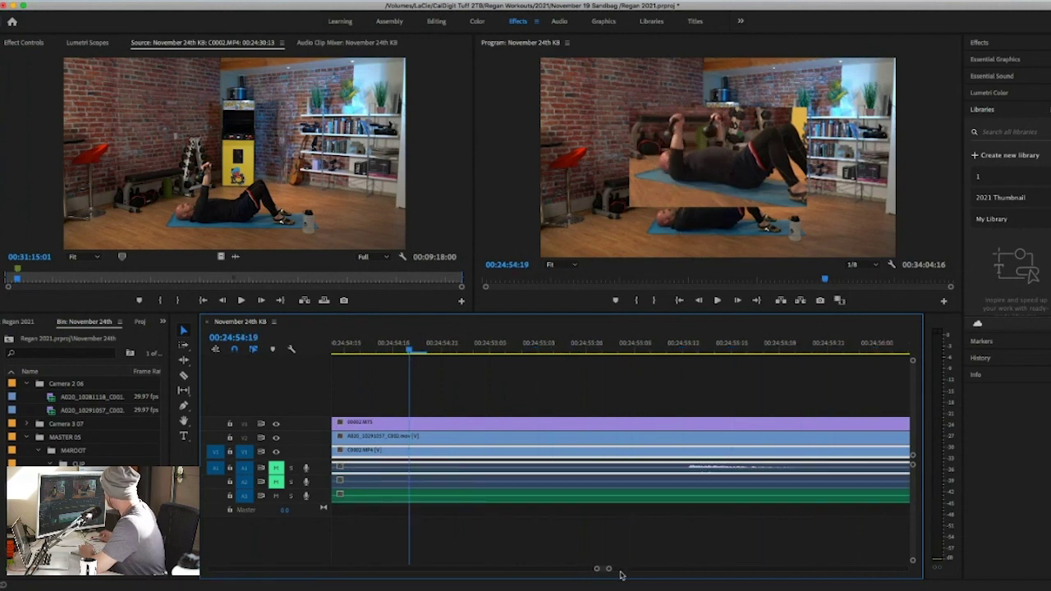
drag(608, 569, 660, 573)
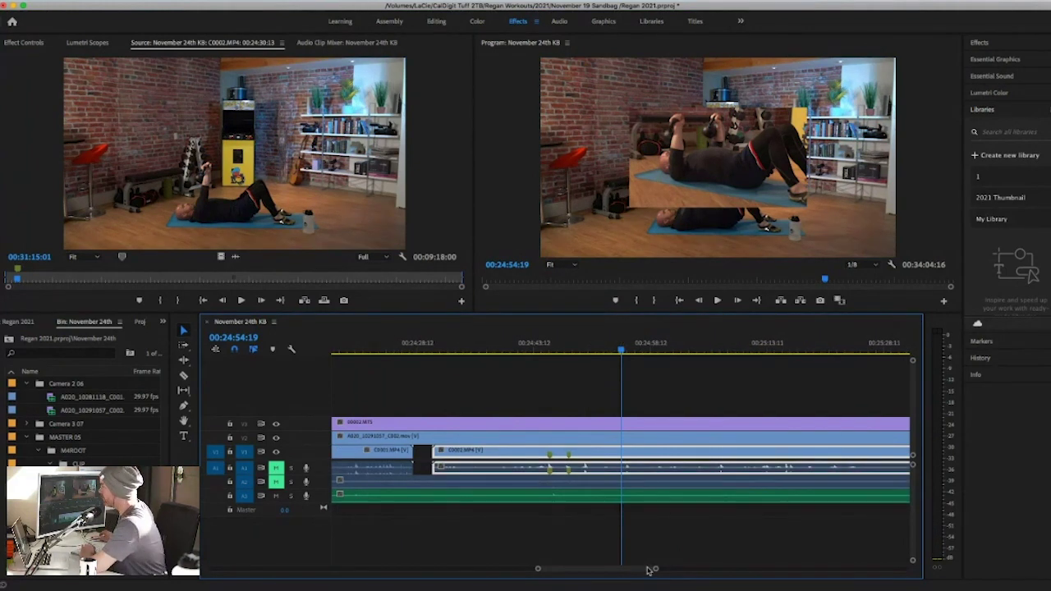
drag(651, 569, 826, 563)
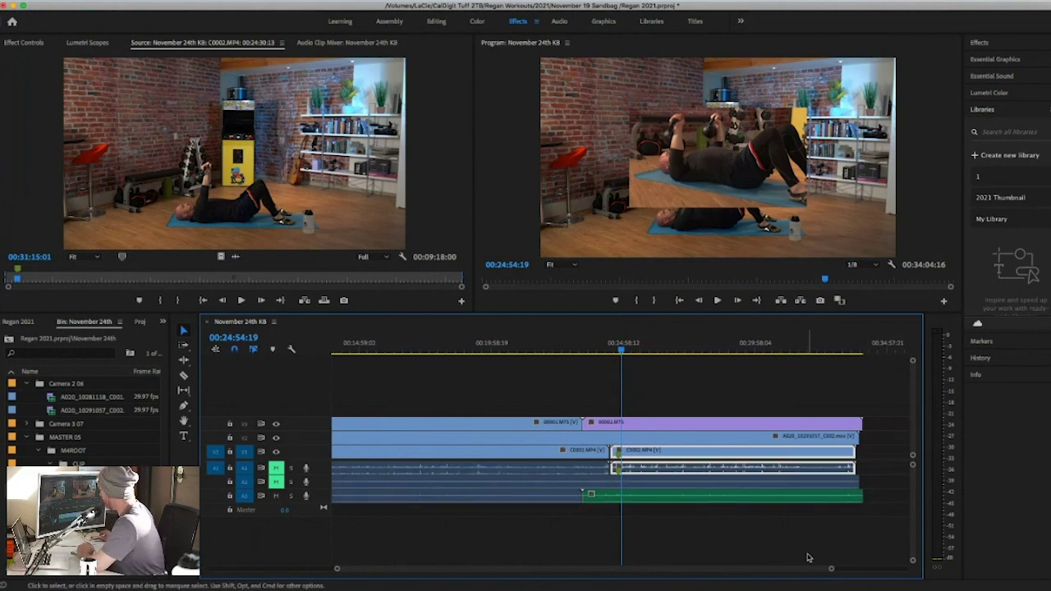
Step: Return the playhead to 00:00:00:00 to inspect the start of the first clips on all three video tracks
scroll(787, 528, up, 5)
scroll(787, 528, up, 5)
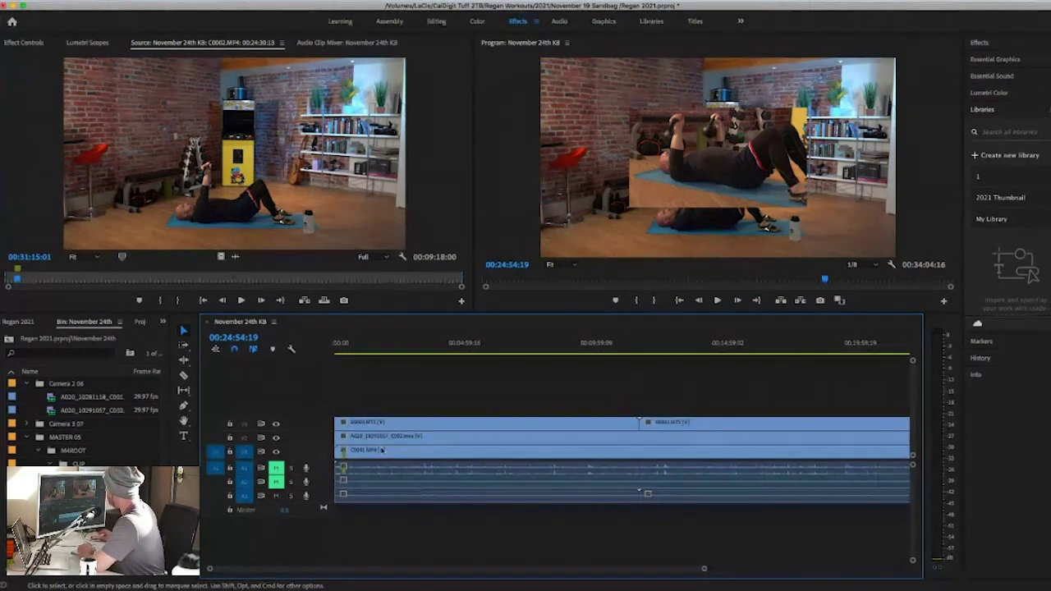
mouse_move(350, 353)
mouse_down()
mouse_move(360, 353)
mouse_move(333, 353)
mouse_up()
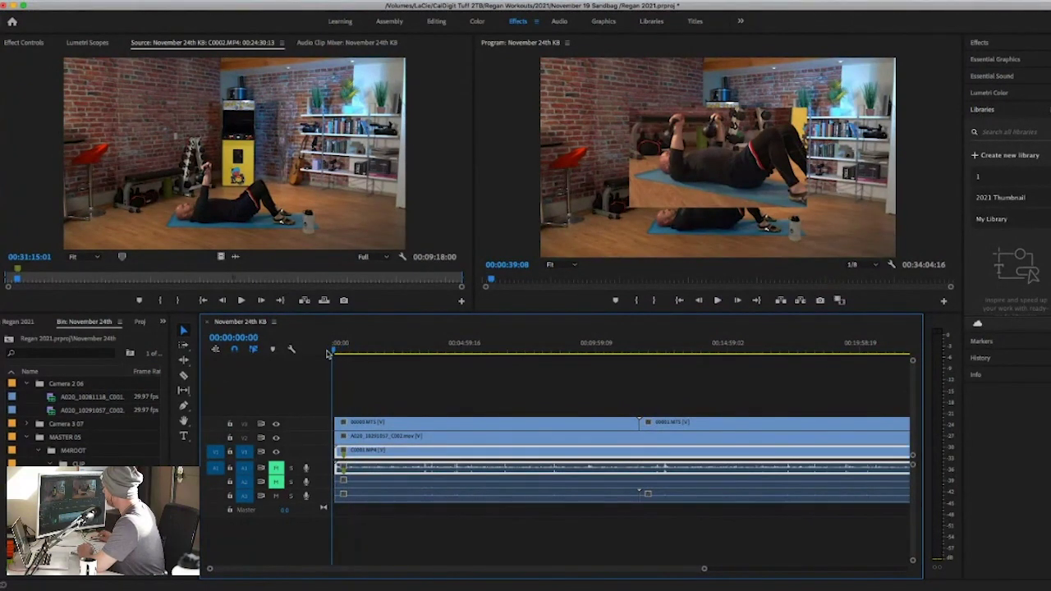
drag(706, 570, 366, 569)
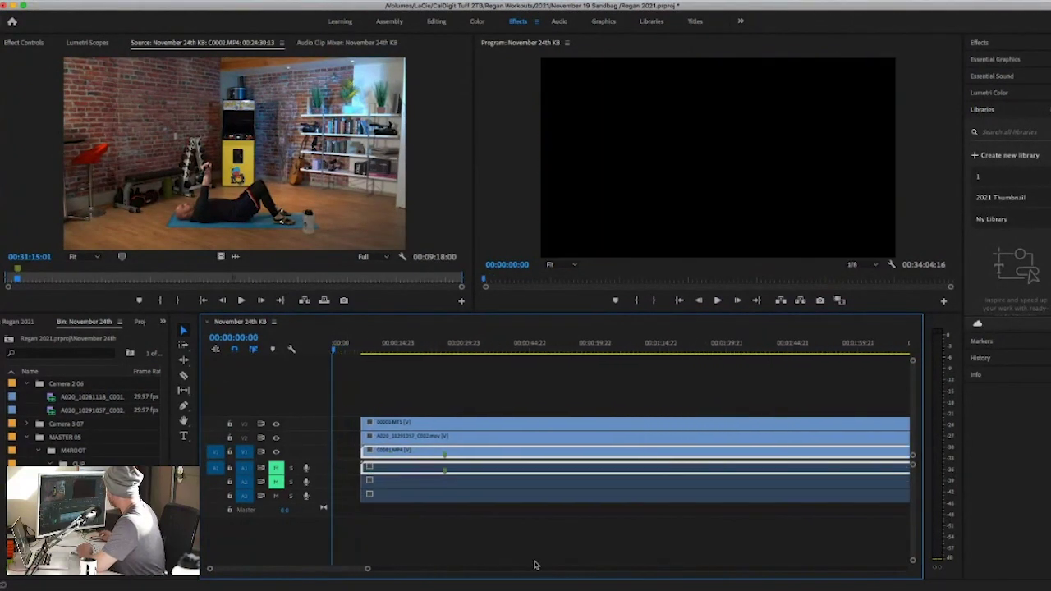
scroll(408, 529, up, 2)
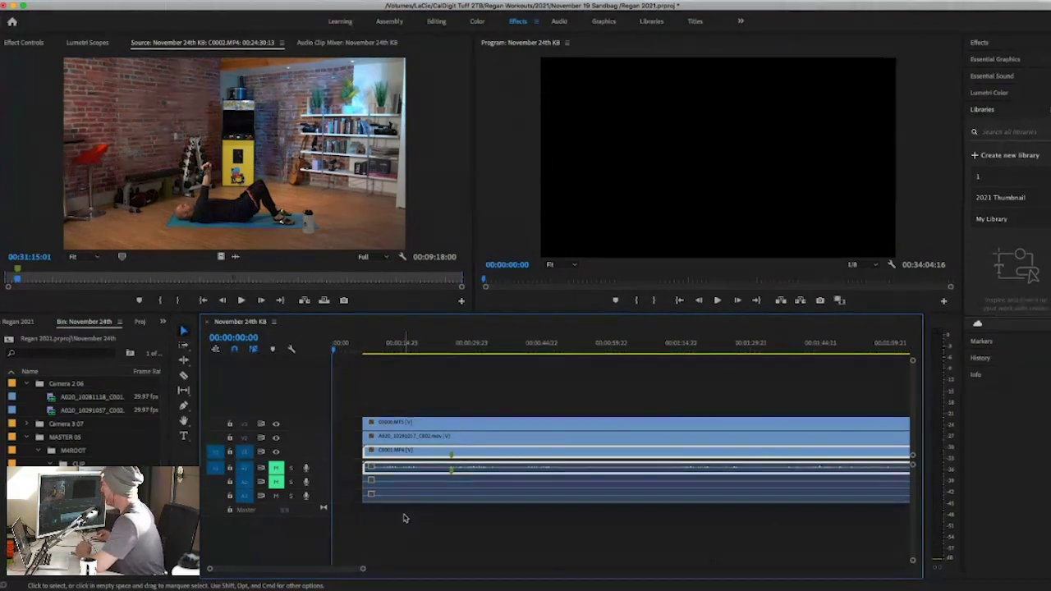
Step: Place the playhead at 00:00:06:00, near the start of the clips, and unmute audio tracks A1 and A2
drag(337, 350, 359, 351)
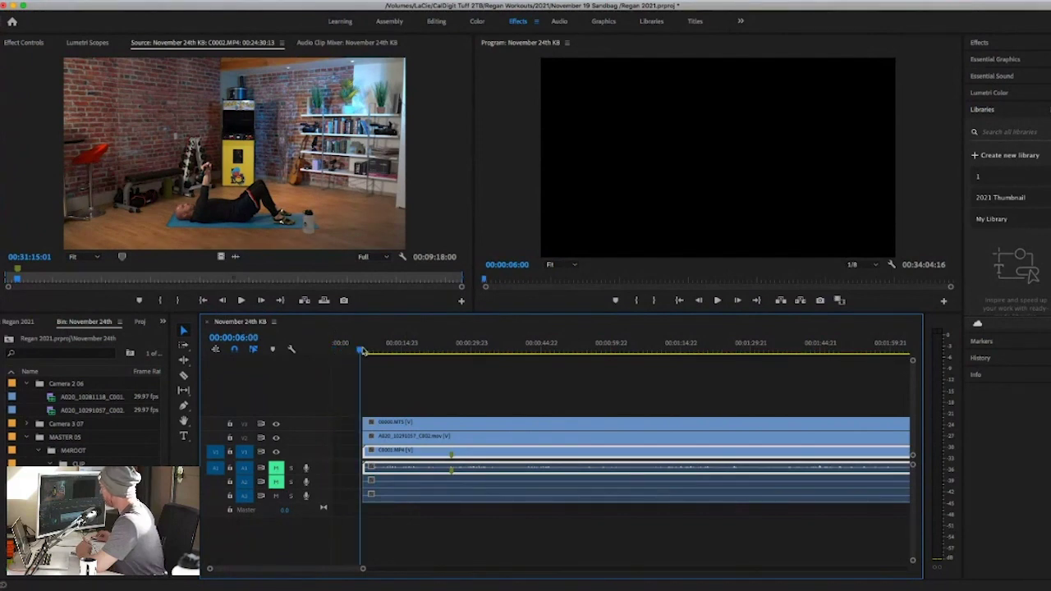
click(277, 468)
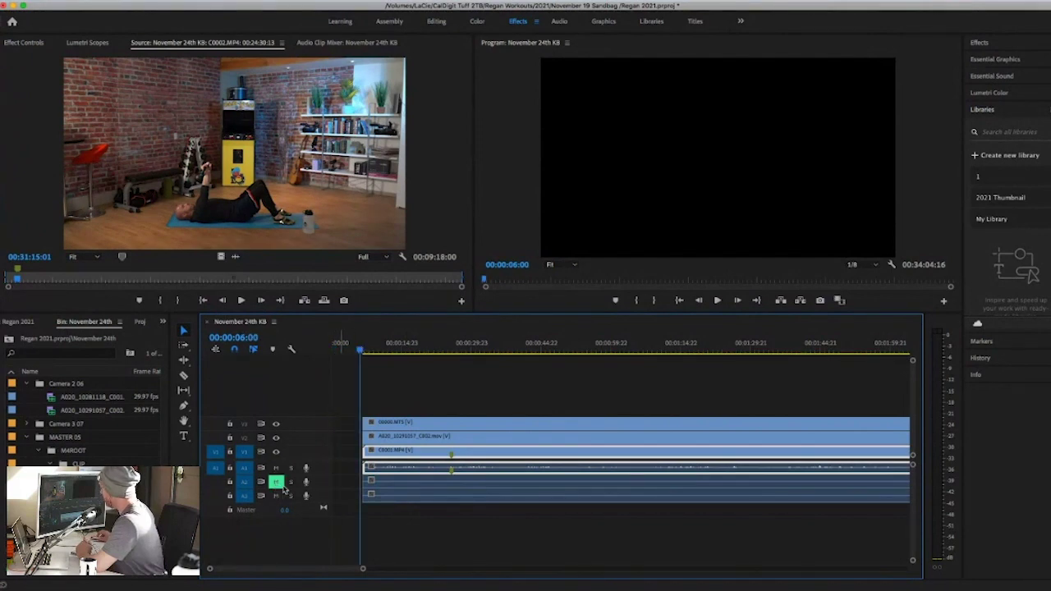
click(277, 484)
Step: Select every clip across all video and audio tracks and unlink the audio from the video
key(minus)
key(minus)
key(minus)
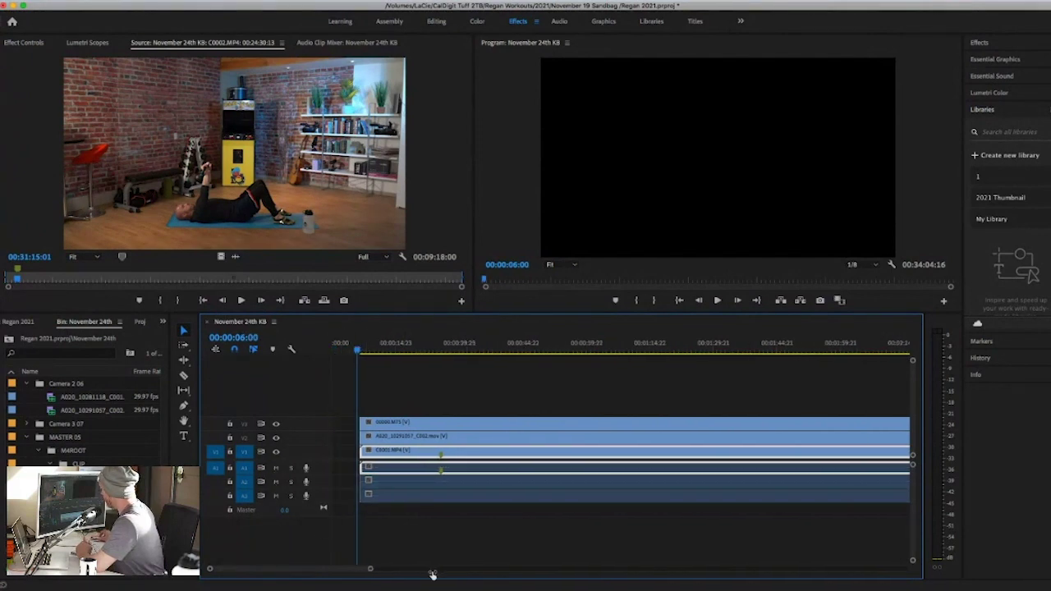
key(minus)
drag(827, 384, 327, 529)
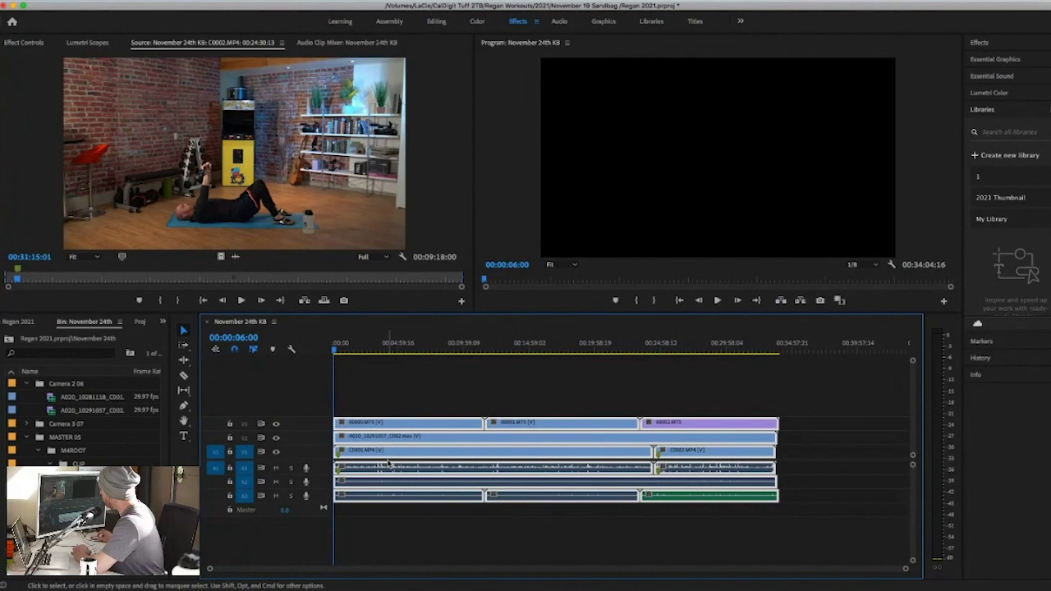
right_click(388, 464)
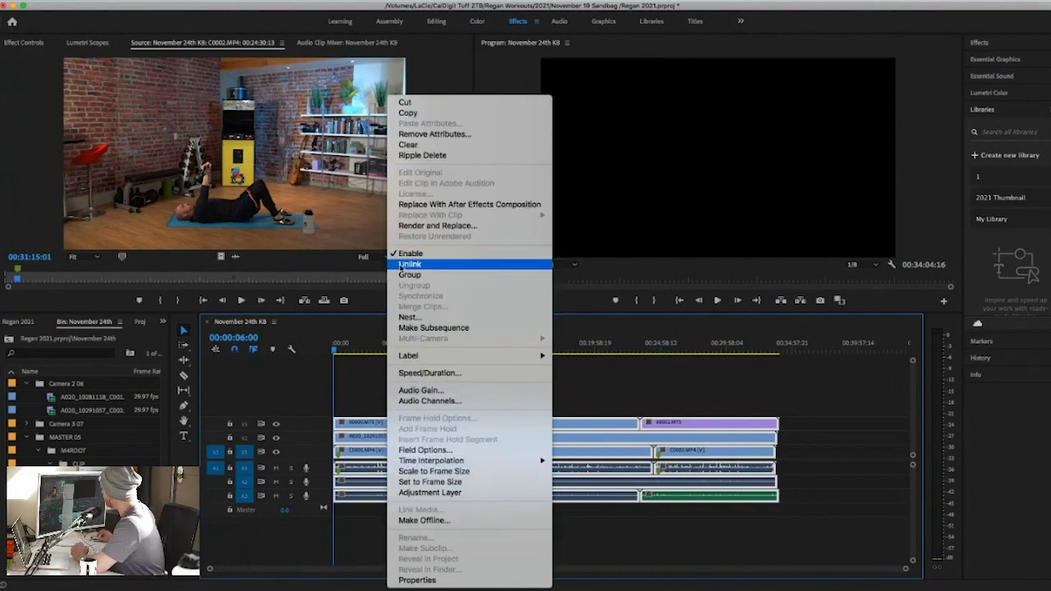
click(401, 267)
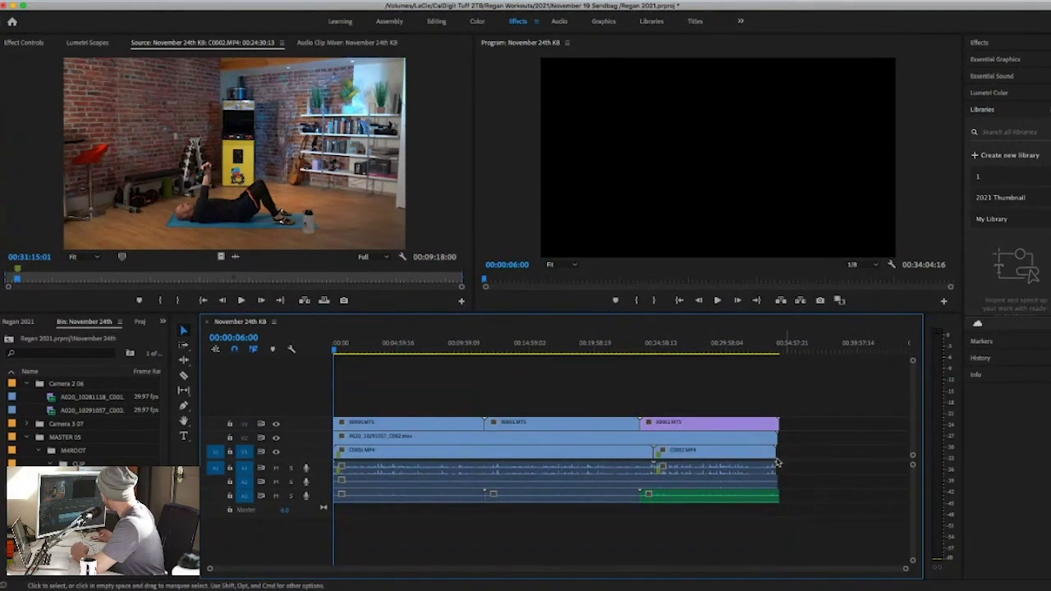
Step: Deselect the clips and increase the height of all video and audio tracks in the sequence
drag(798, 465, 776, 474)
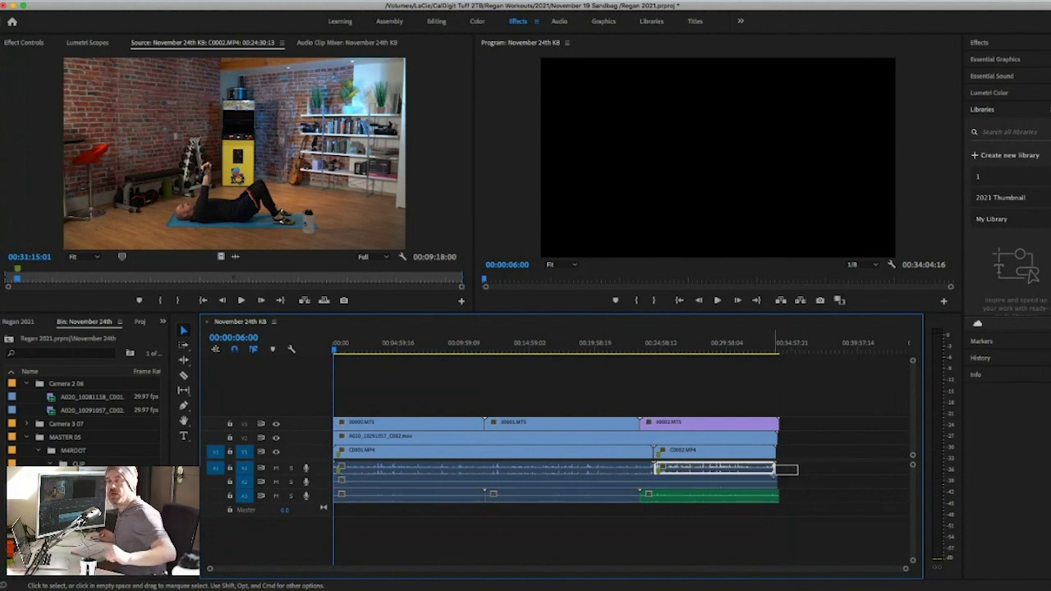
drag(775, 474, 776, 474)
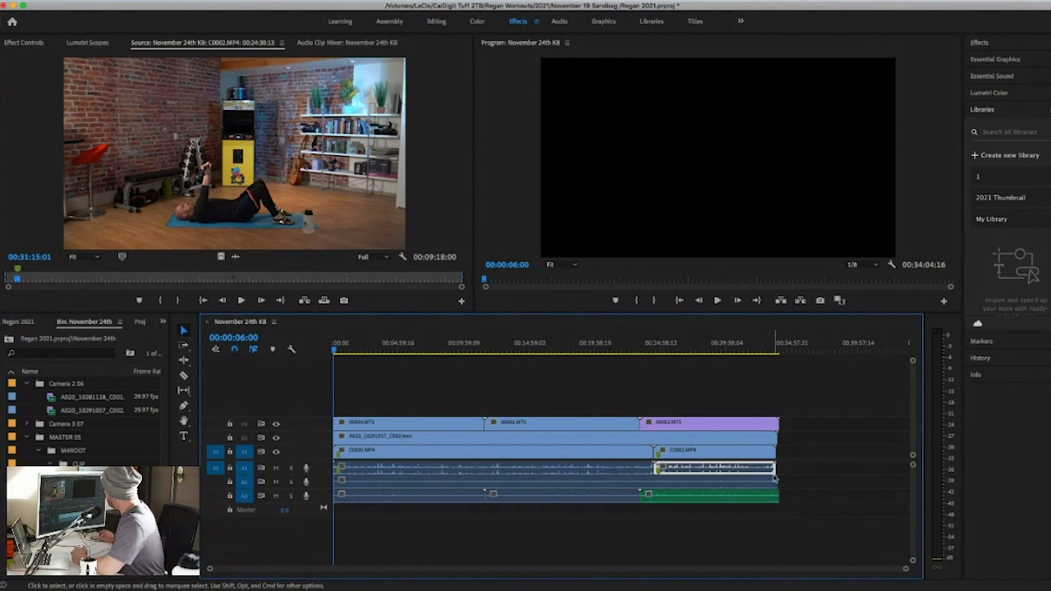
click(869, 474)
drag(910, 561, 916, 462)
key(super+equal)
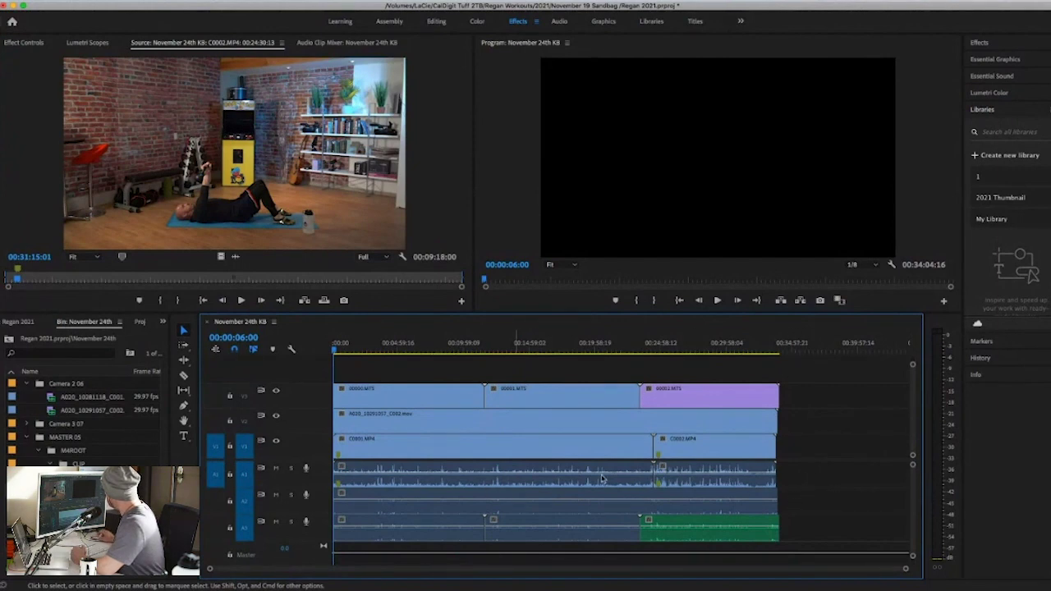
Step: Delete the audio clips on A1 and A2, and move the remaining A3 audio clips up to A1
drag(800, 475, 338, 513)
click(649, 527)
click(624, 524)
drag(813, 471, 324, 509)
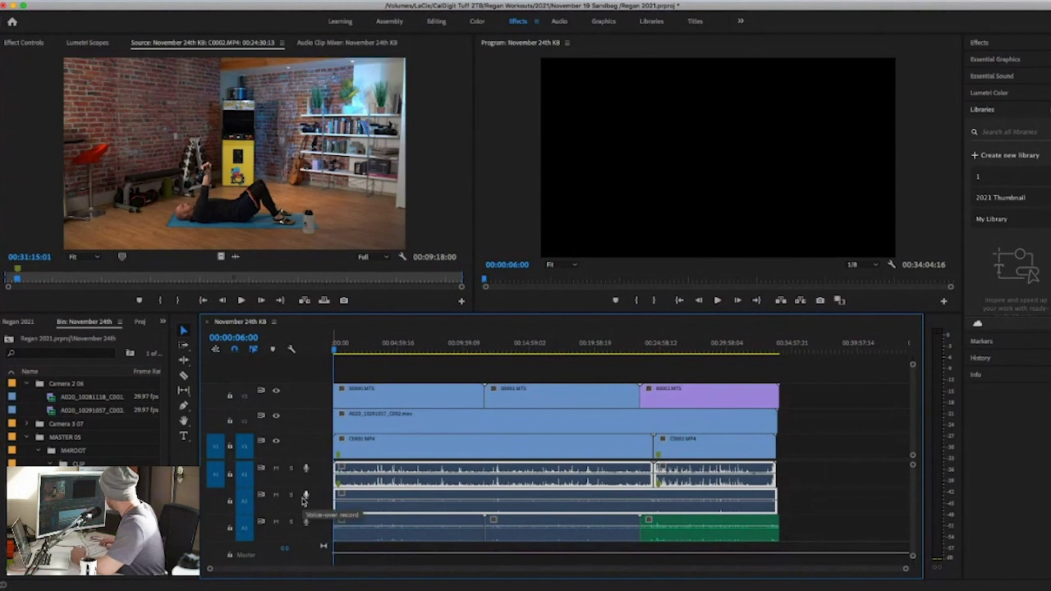
key(Delete)
drag(734, 495, 415, 491)
Step: Scrub the opening up to 00:00:12:14 and toggle V3's visibility to compare the frame sizes of the camera layers
click(339, 351)
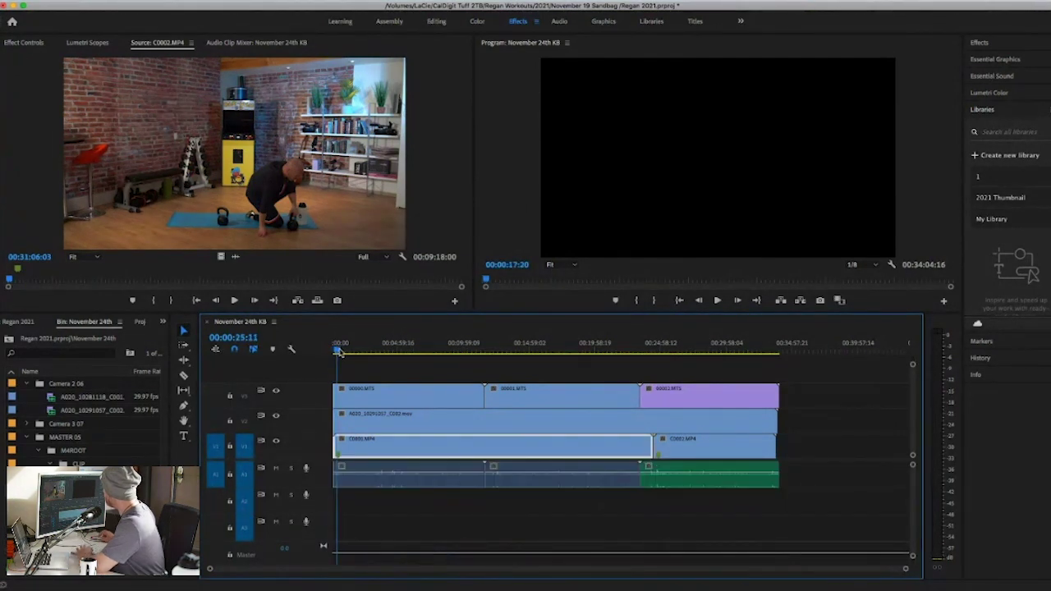
drag(339, 352, 343, 352)
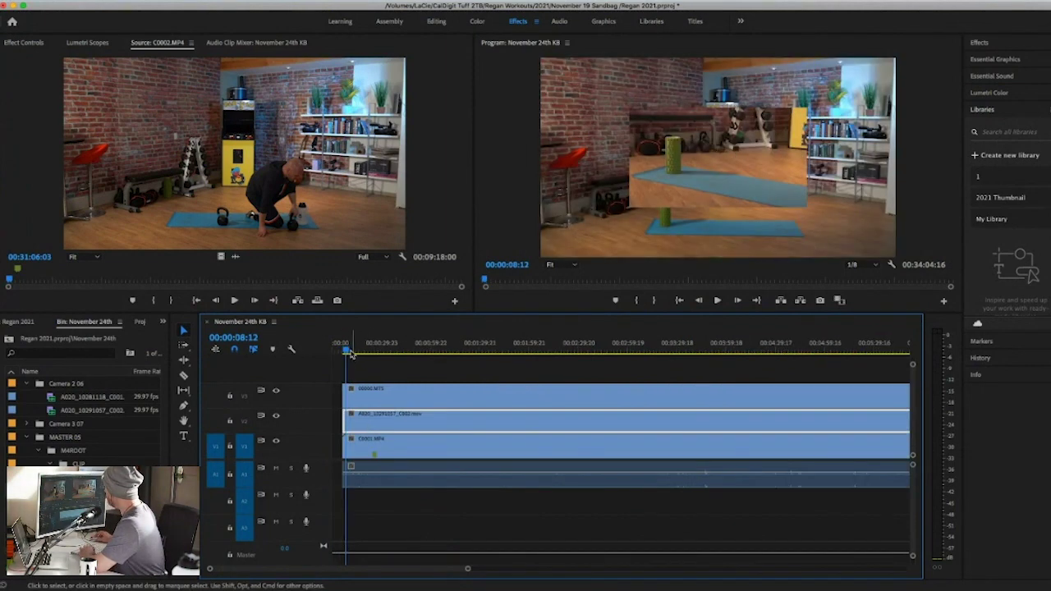
click(348, 352)
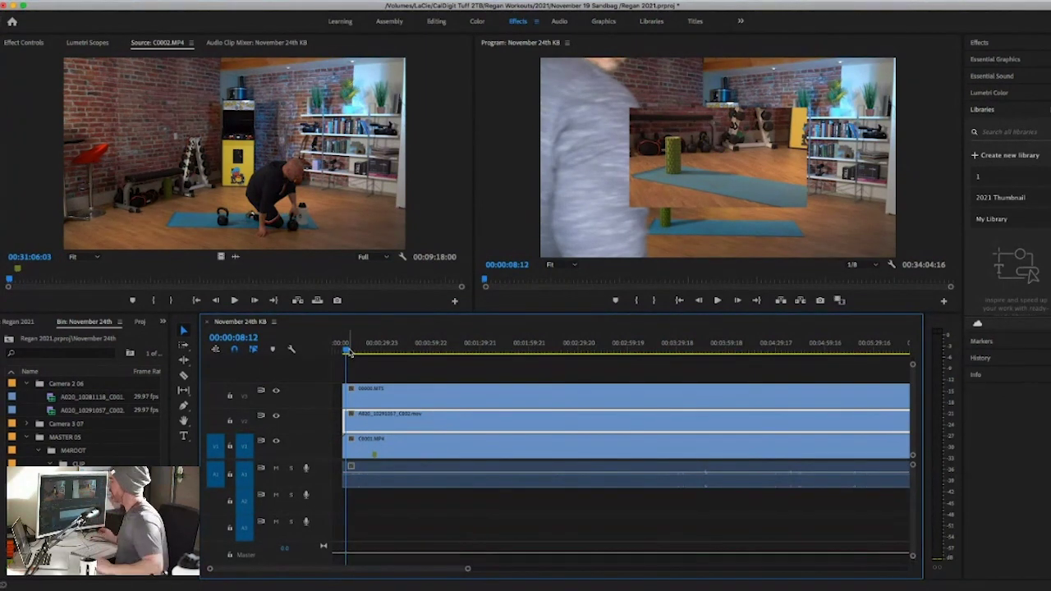
drag(349, 351, 353, 352)
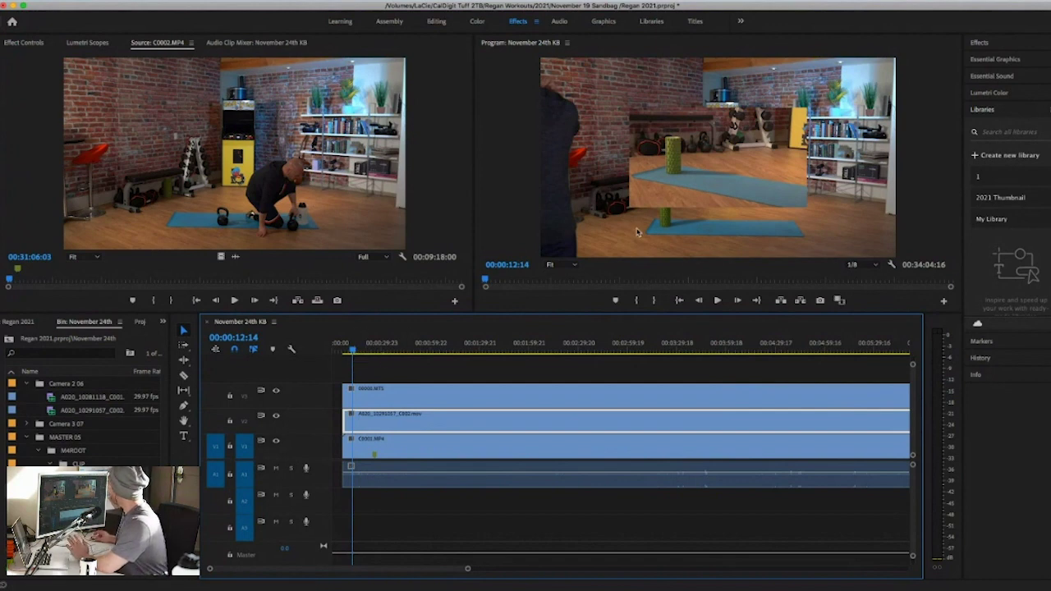
click(276, 392)
click(276, 391)
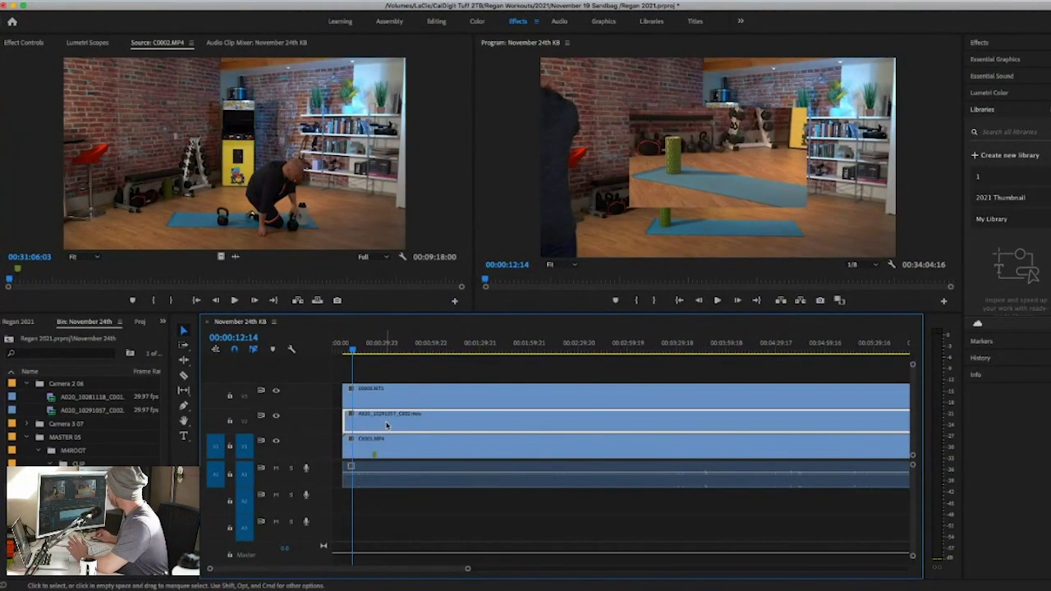
Step: Set the Scale of the V2 clip A020_10291057_C002.mov to 201 so it fills the frame
double_click(386, 424)
click(25, 43)
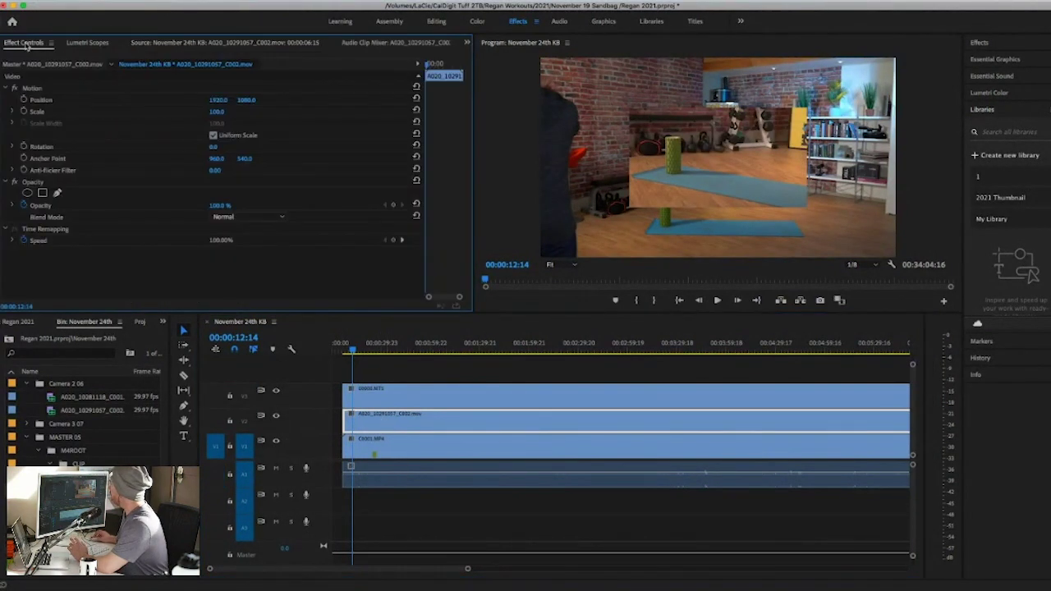
click(217, 111)
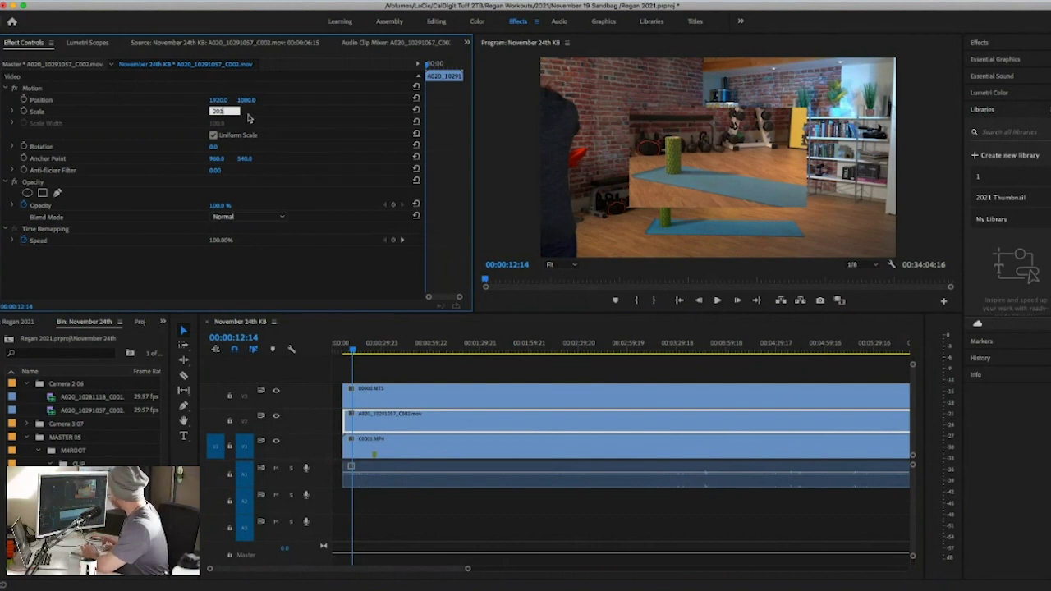
text(200)
key(Return)
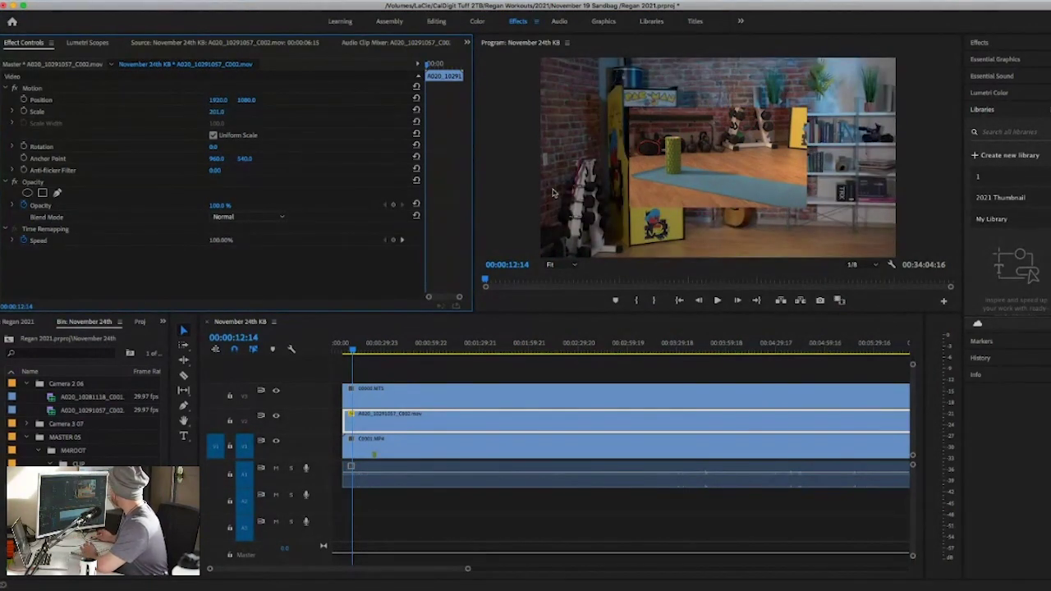
Step: Copy the V2 clip and paste only its Motion attributes onto the three clips on V3
drag(464, 570, 930, 566)
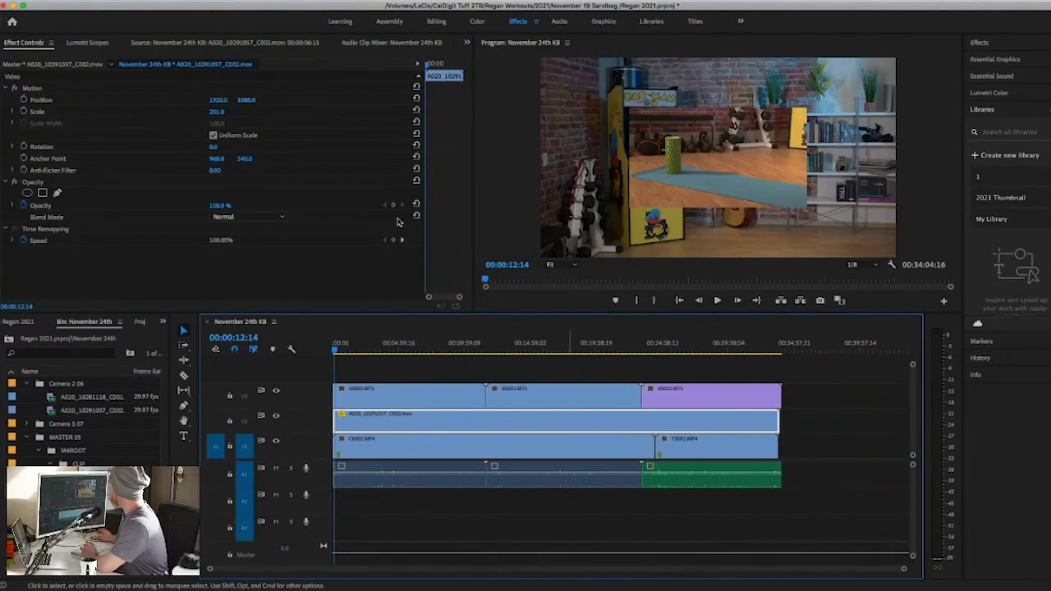
click(111, 1)
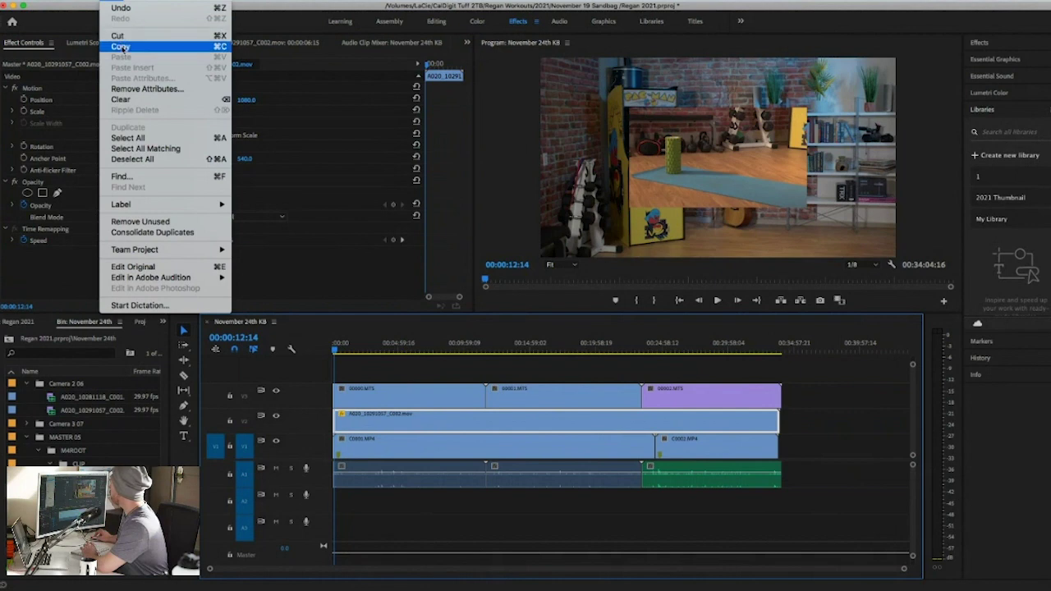
click(121, 47)
drag(726, 366, 391, 394)
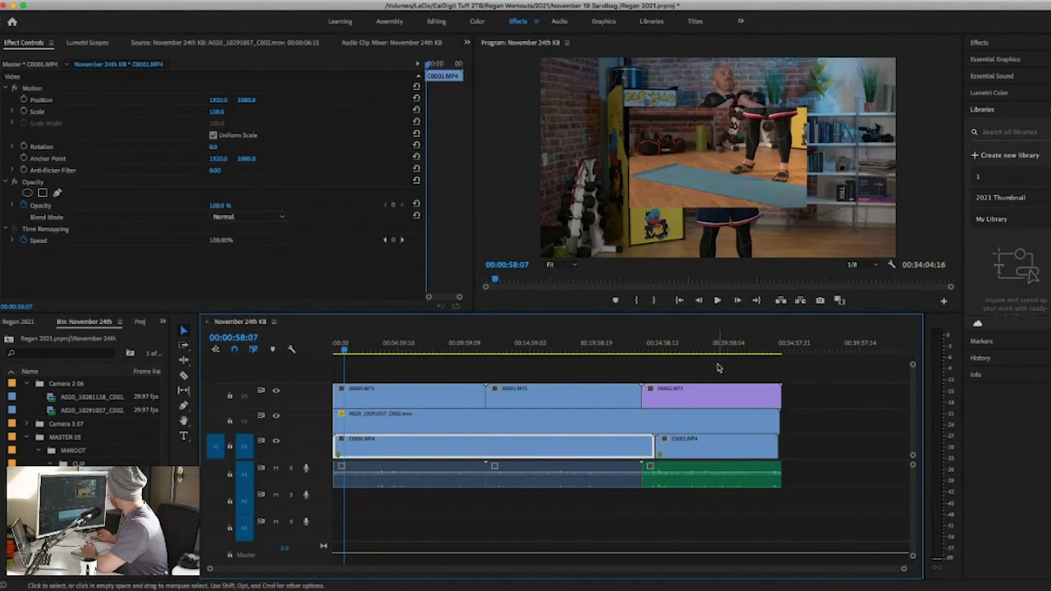
drag(717, 368, 416, 399)
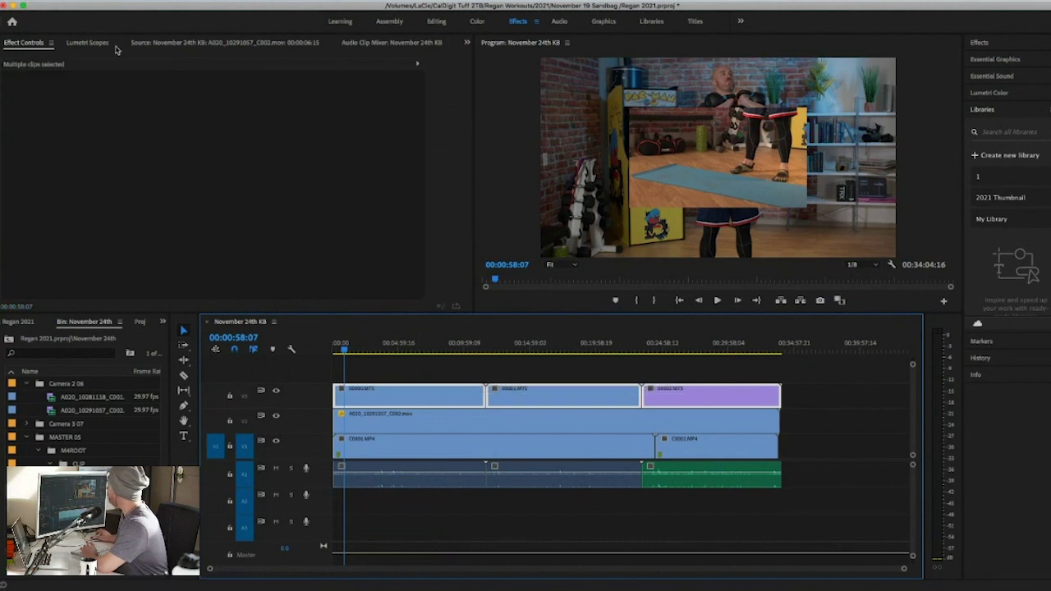
click(108, 3)
click(135, 77)
click(445, 141)
click(607, 487)
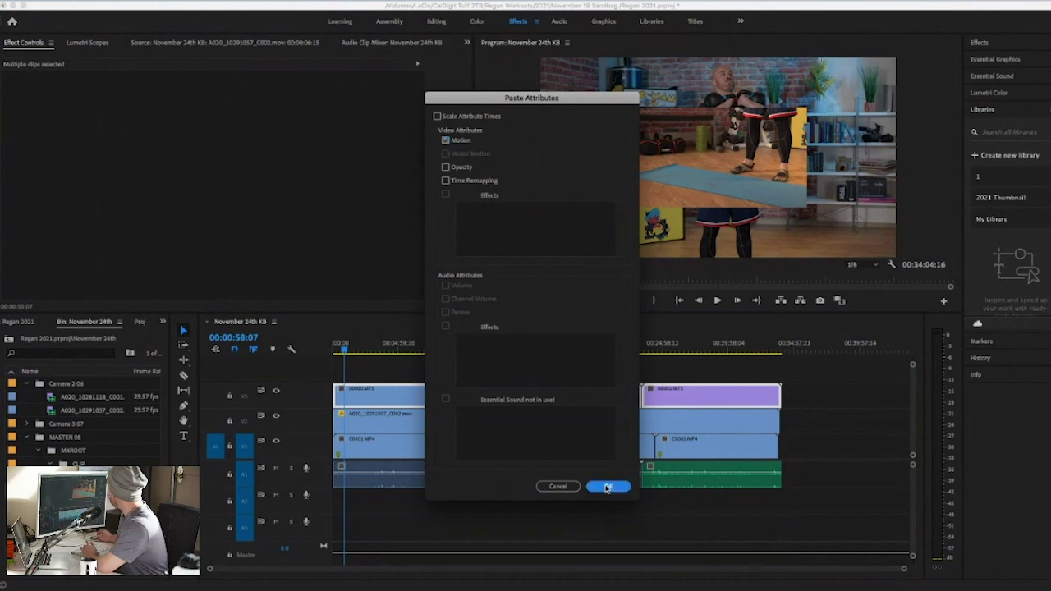
Step: Trim the start of the first V3 clip to 00:00:22:14 and the start of the V2 clip to 00:00:19:08
click(348, 351)
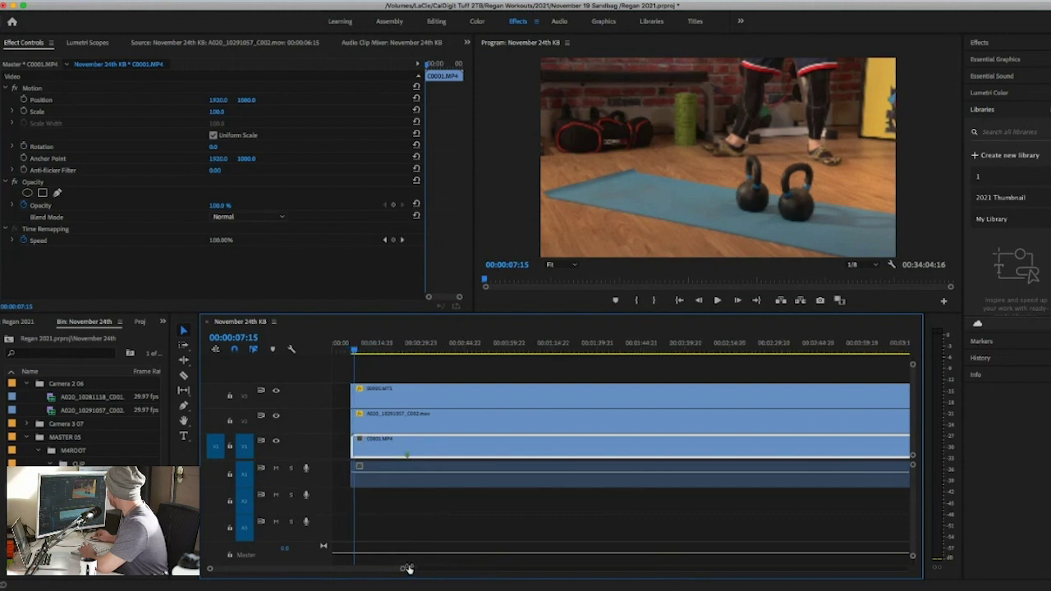
drag(408, 568, 348, 566)
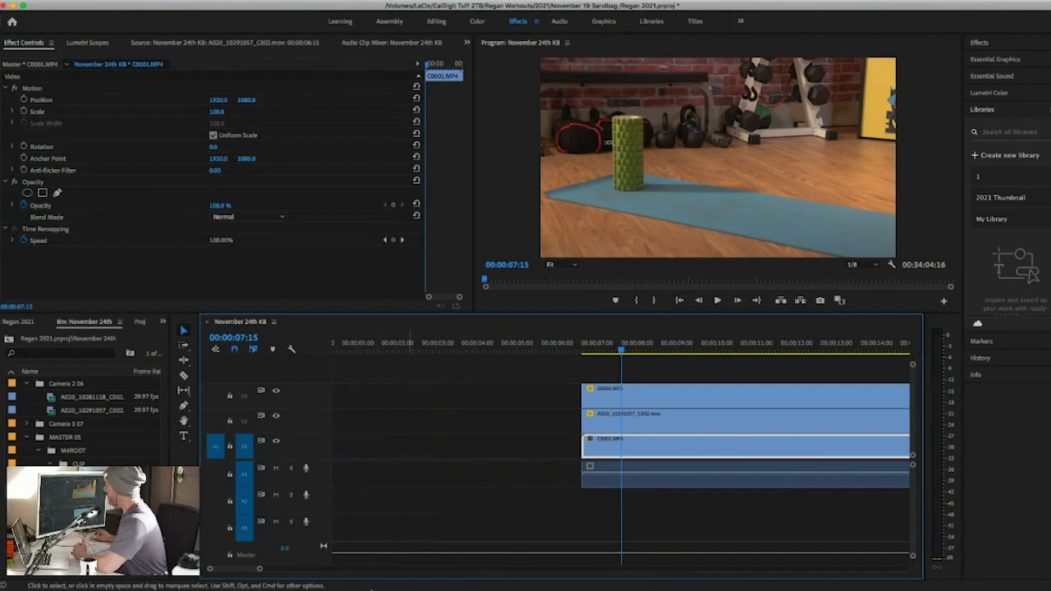
drag(259, 572, 317, 568)
drag(415, 351, 538, 351)
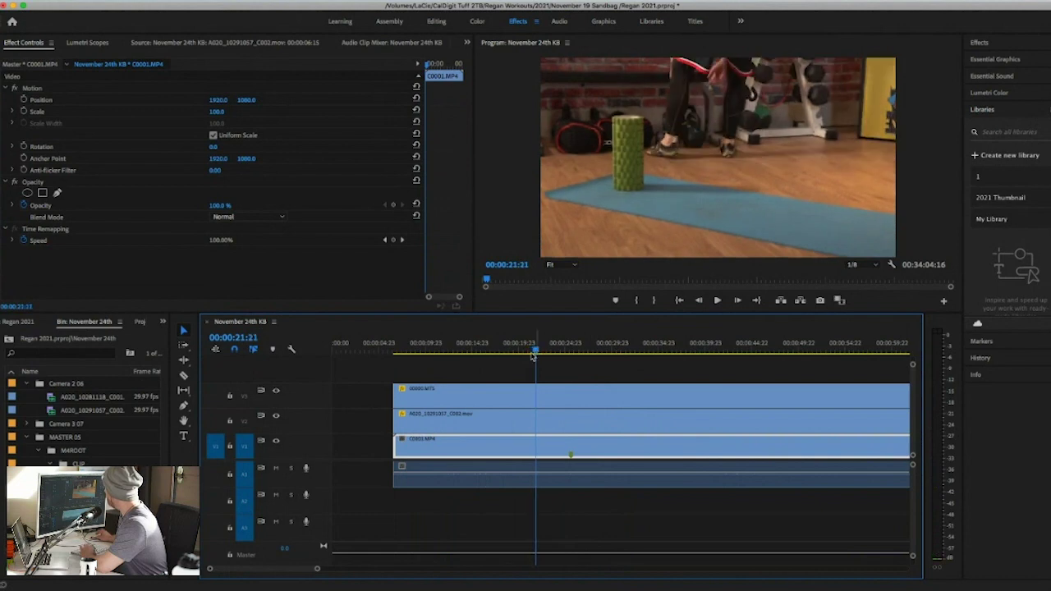
key(space)
key(space)
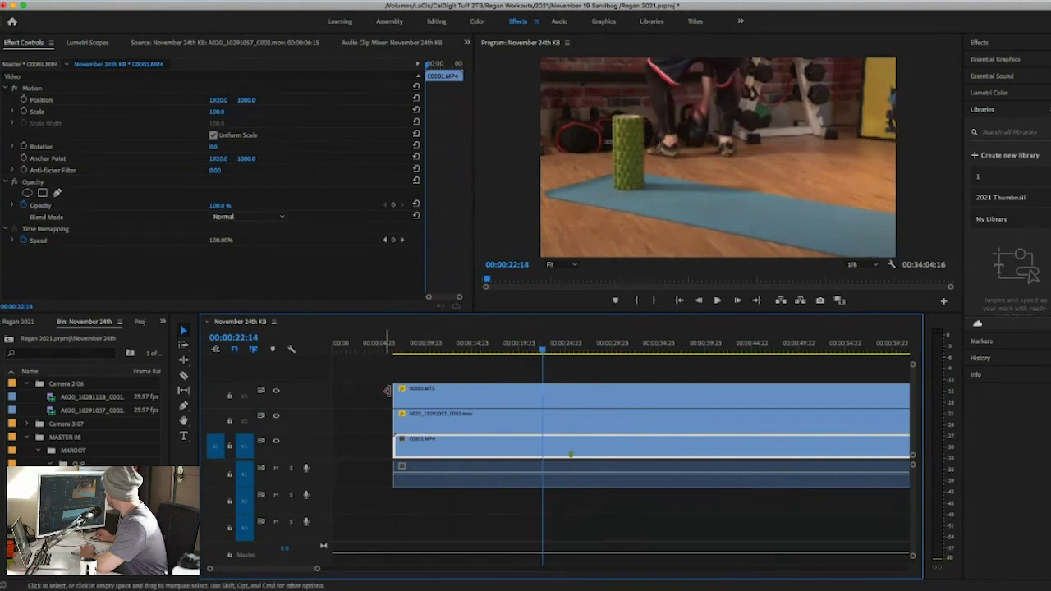
click(409, 374)
drag(409, 392, 543, 392)
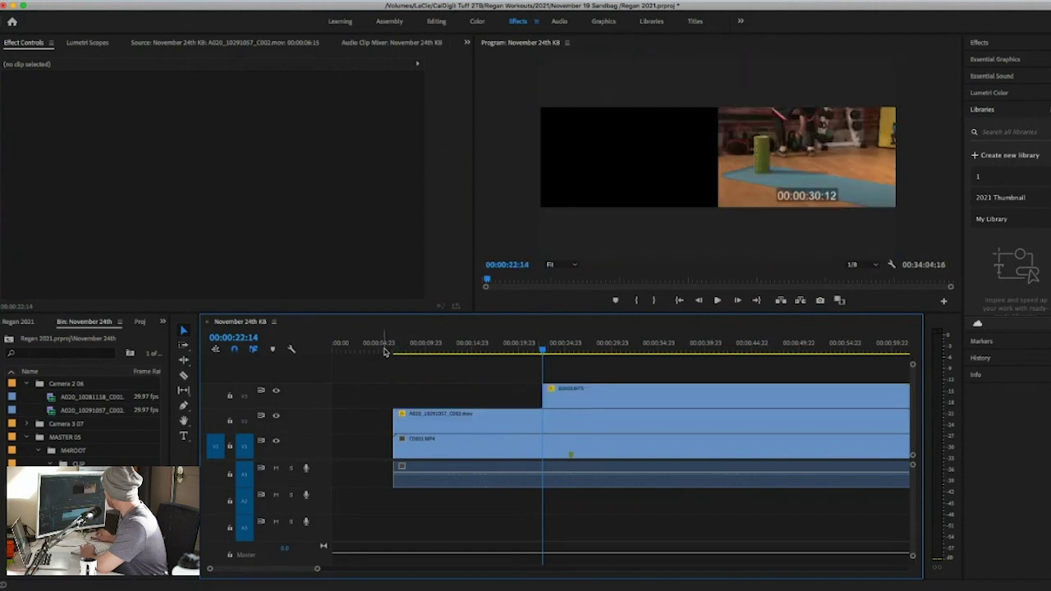
drag(390, 351, 513, 351)
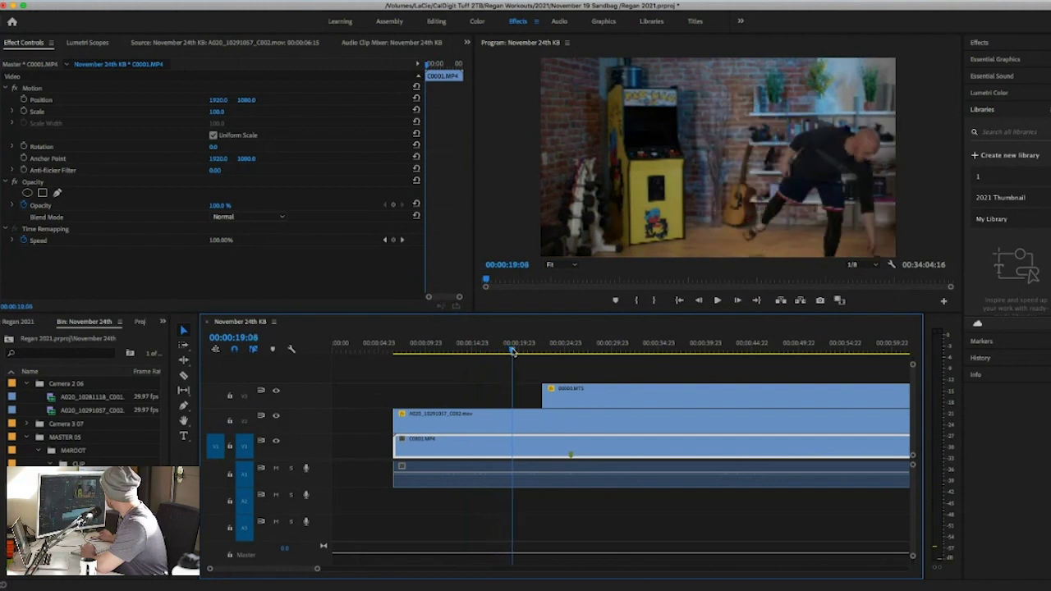
drag(395, 417, 392, 356)
Step: Review the opening of C0001.MP4 and trim the start of the V1 clip and the A1 audio to 00:00:15:13
click(393, 353)
key(space)
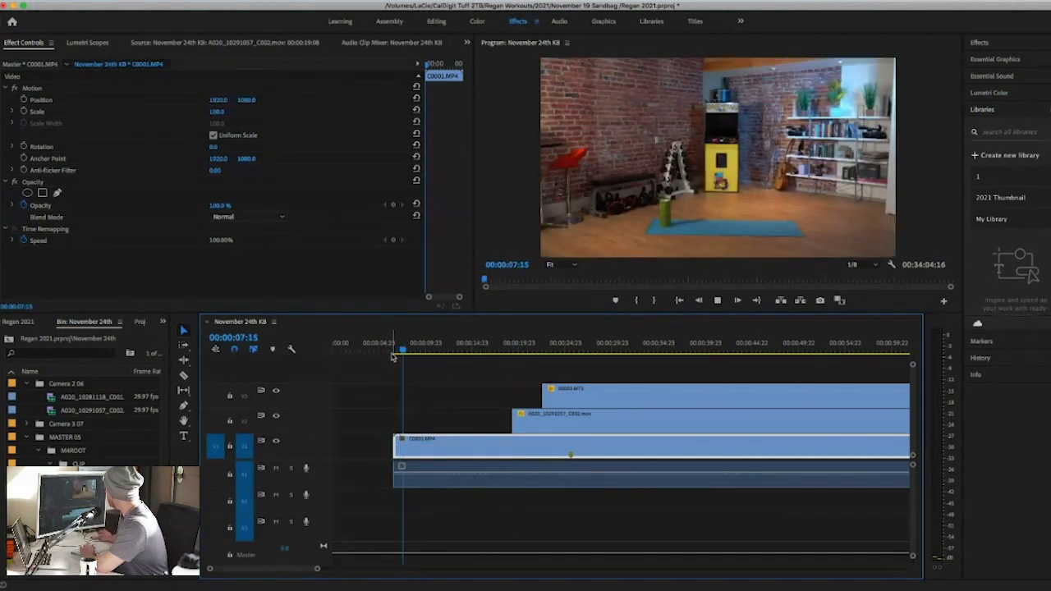
key(space)
key(space)
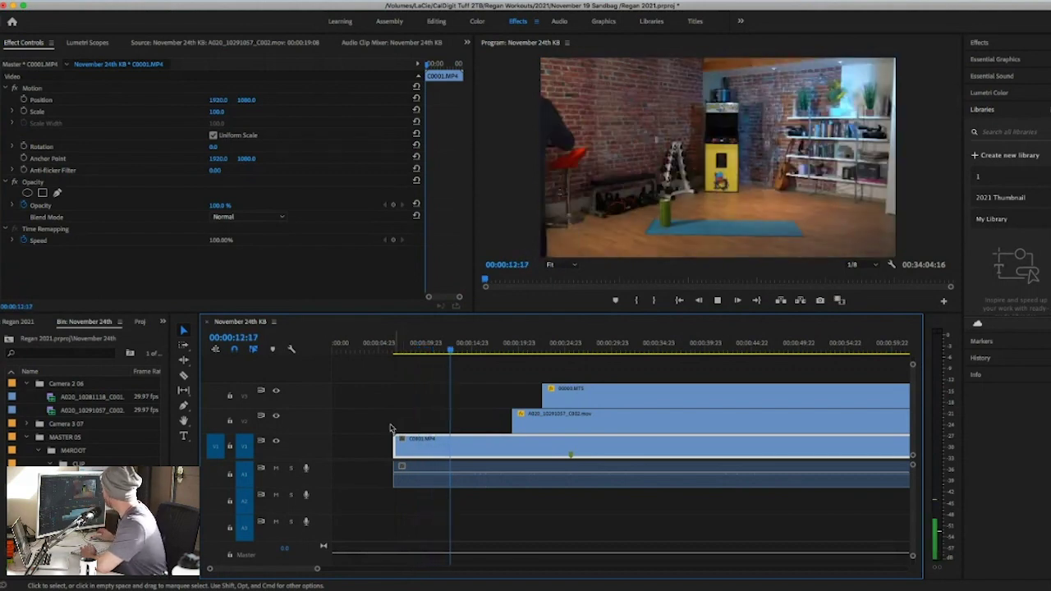
key(space)
click(472, 352)
drag(472, 351, 479, 354)
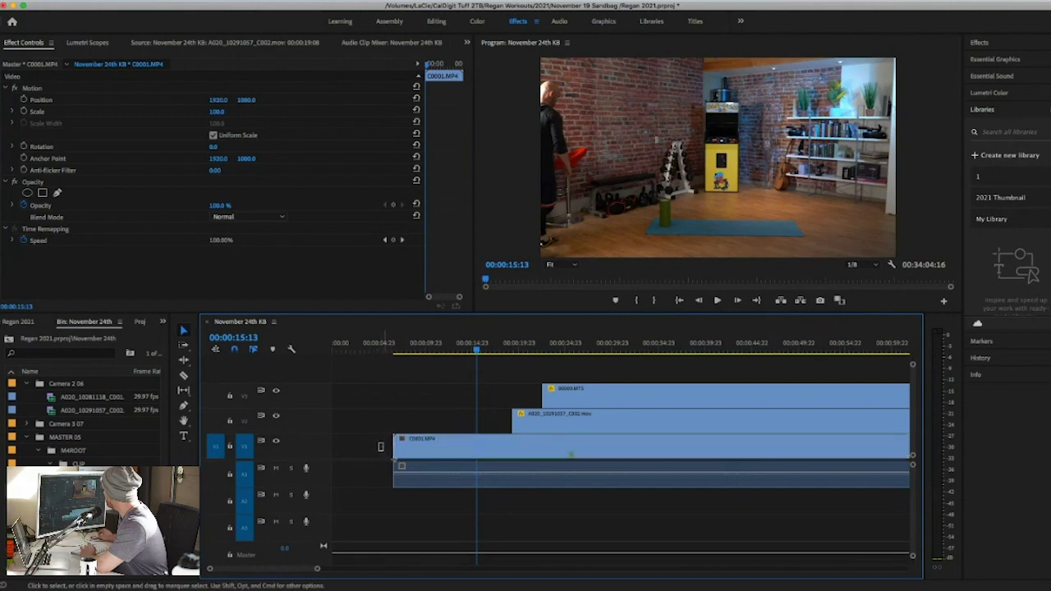
click(397, 450)
drag(397, 451, 477, 454)
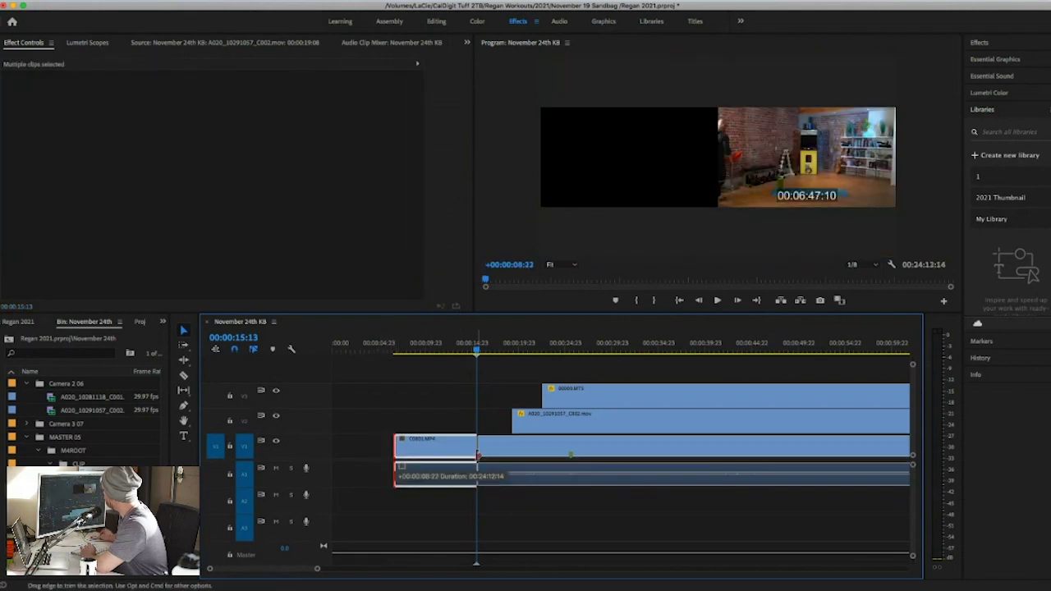
Step: Play the opening from 00:00:15:13 and split the V3 clip 00000.MTS at 00:00:29:16
scroll(399, 398, right, 5)
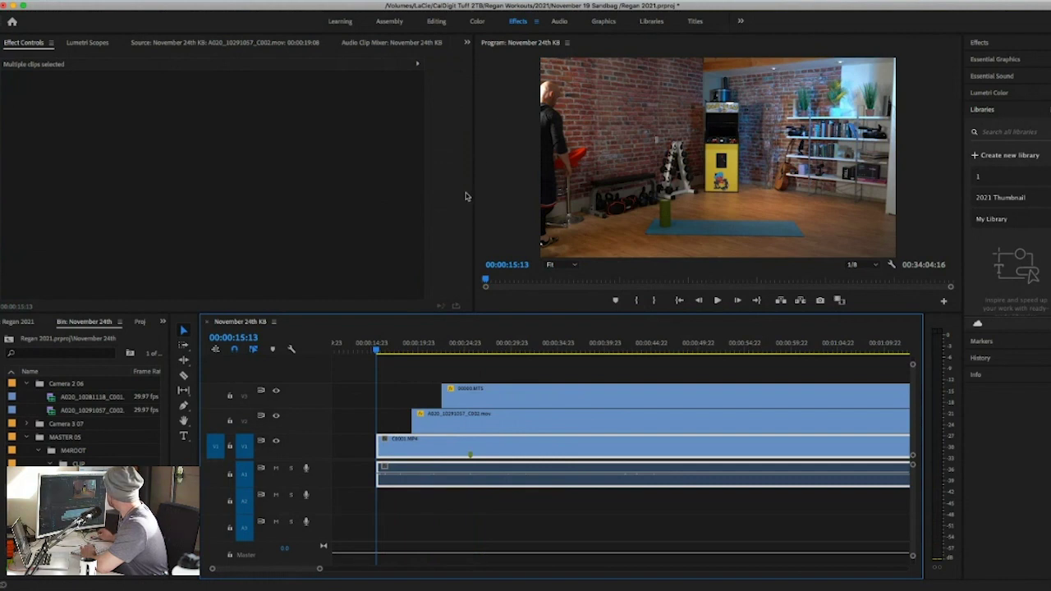
key(space)
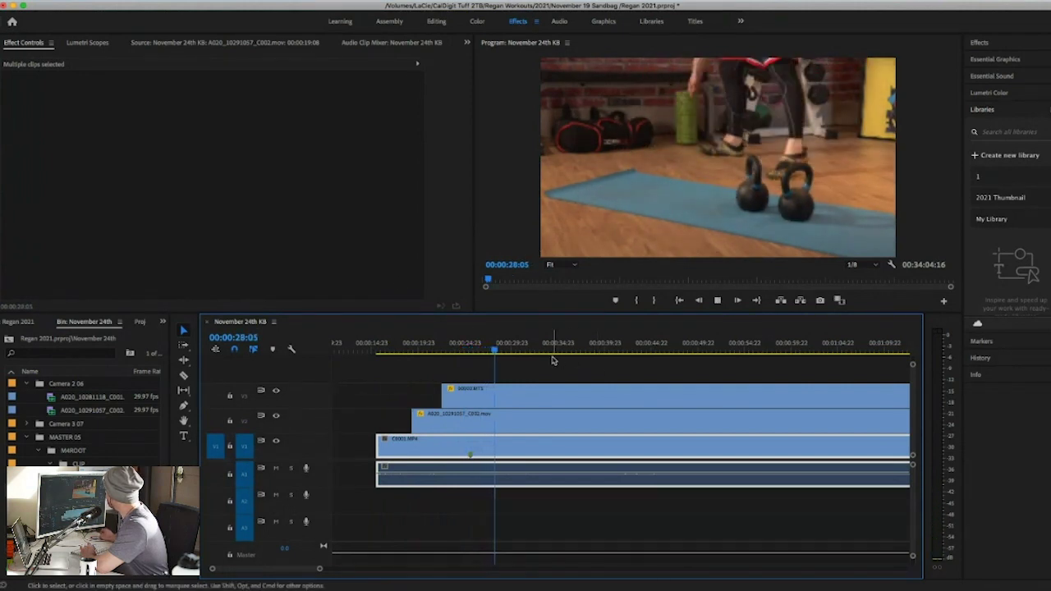
key(space)
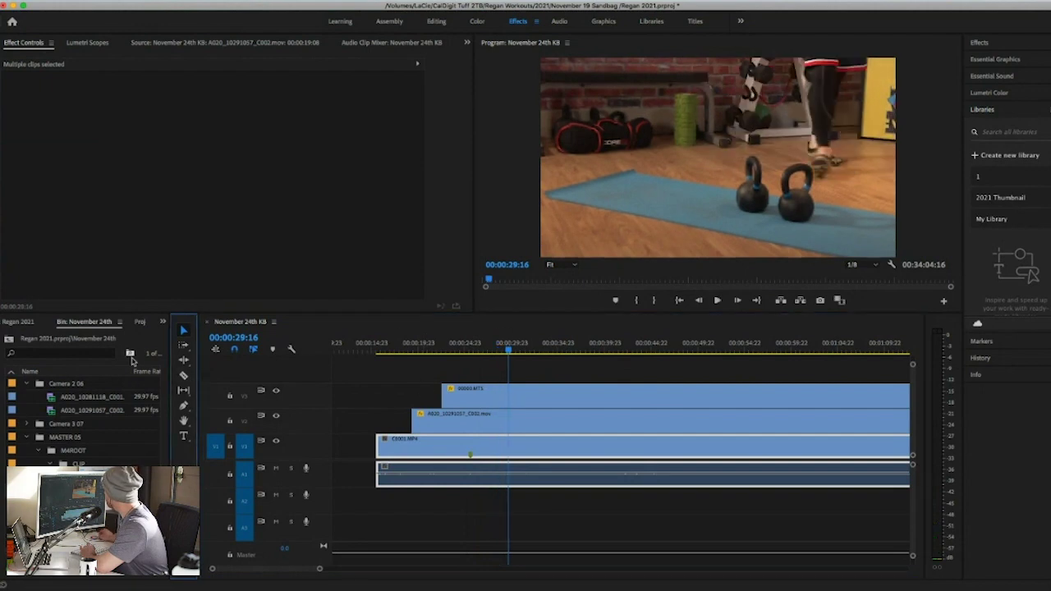
click(185, 376)
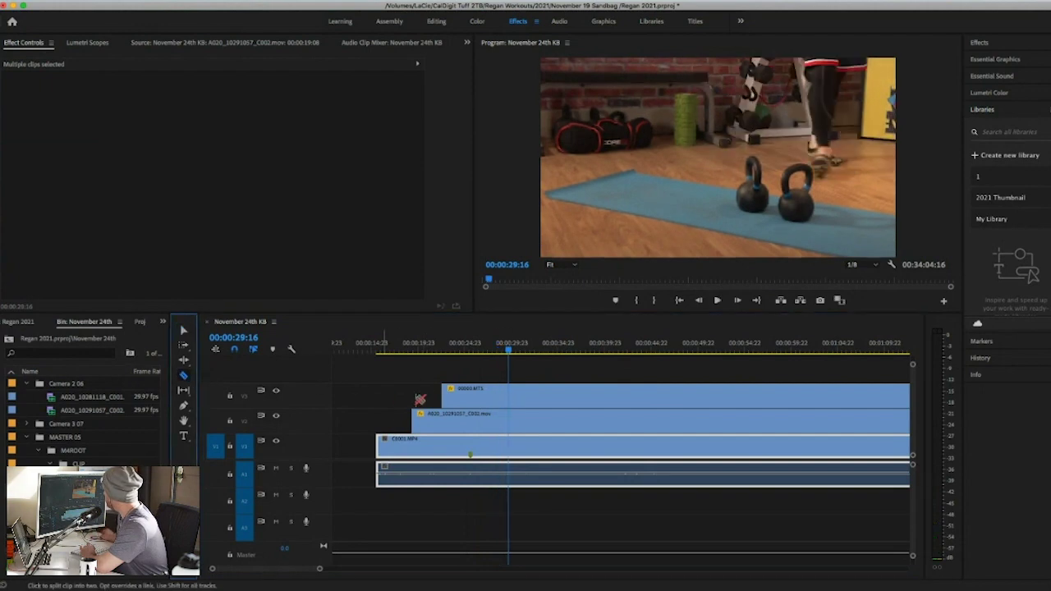
click(493, 399)
click(181, 326)
click(440, 368)
Step: Trim the start of the second V3 piece forward to 00:00:55:14, leaving a gap after the first piece
key(space)
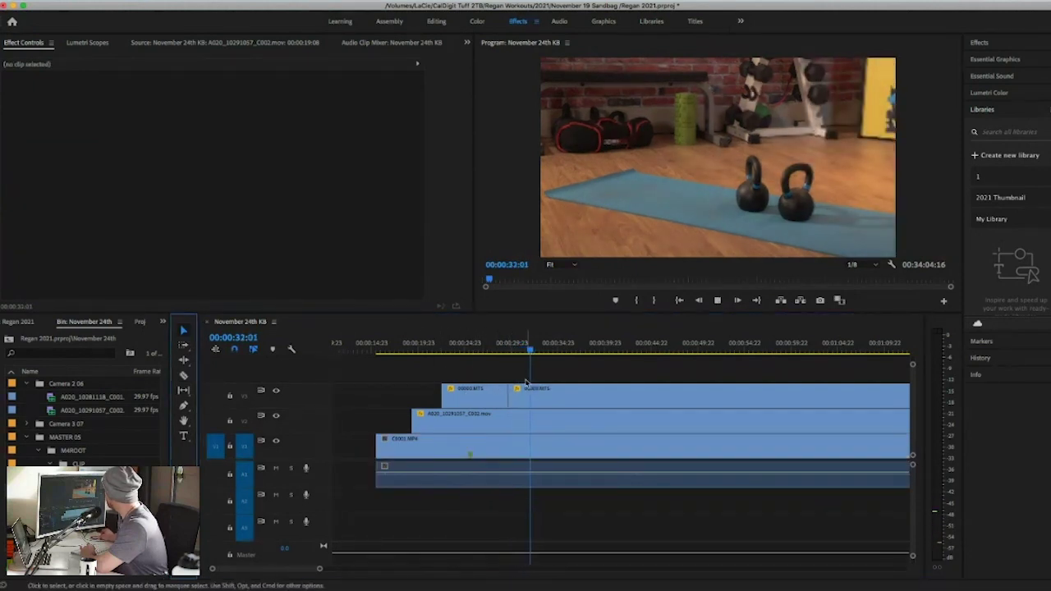
drag(529, 353, 749, 351)
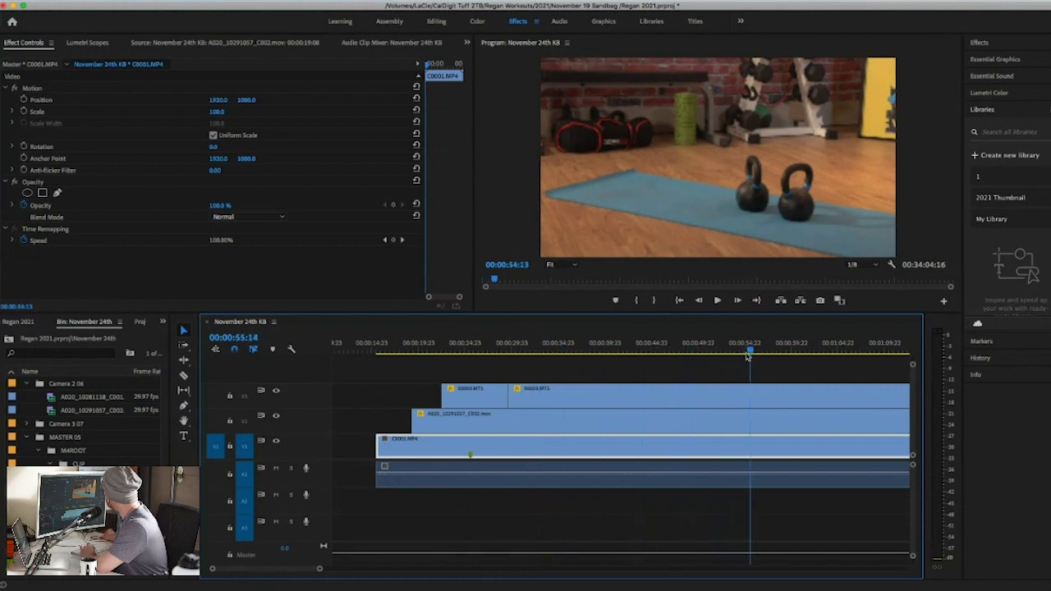
drag(518, 396, 750, 397)
Step: Split the V2 clip where the first V3 piece starts and trim the remainder's start to that piece's end
drag(492, 348, 521, 353)
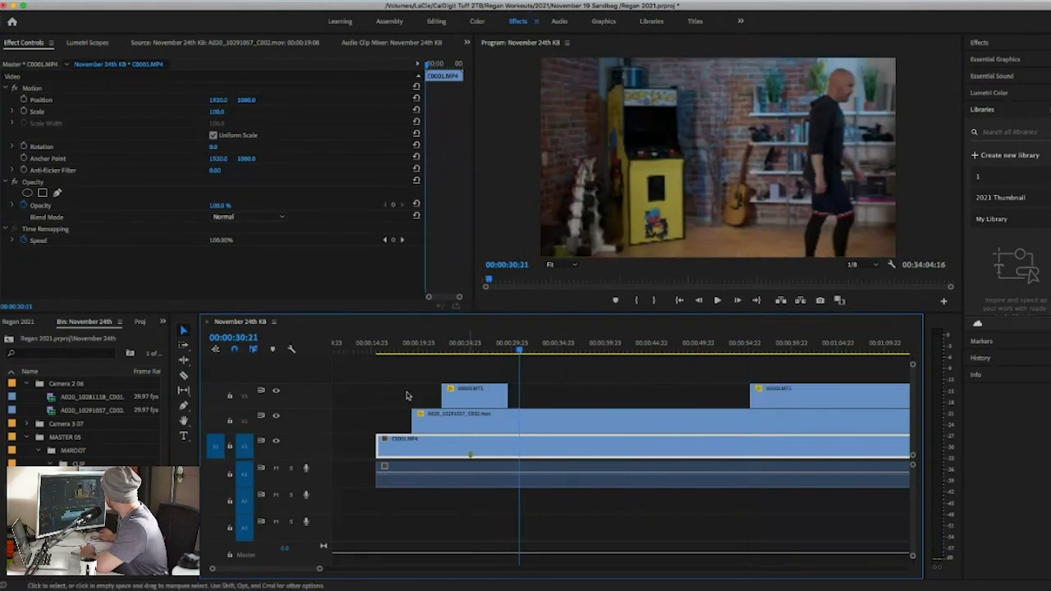
key(c)
click(450, 421)
click(182, 328)
click(369, 388)
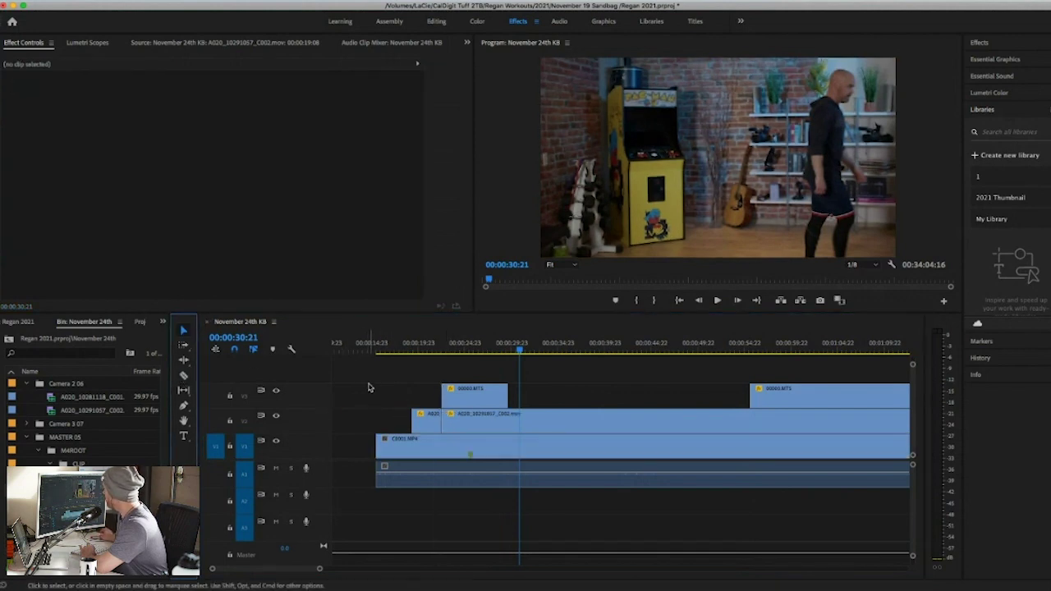
drag(448, 423, 507, 420)
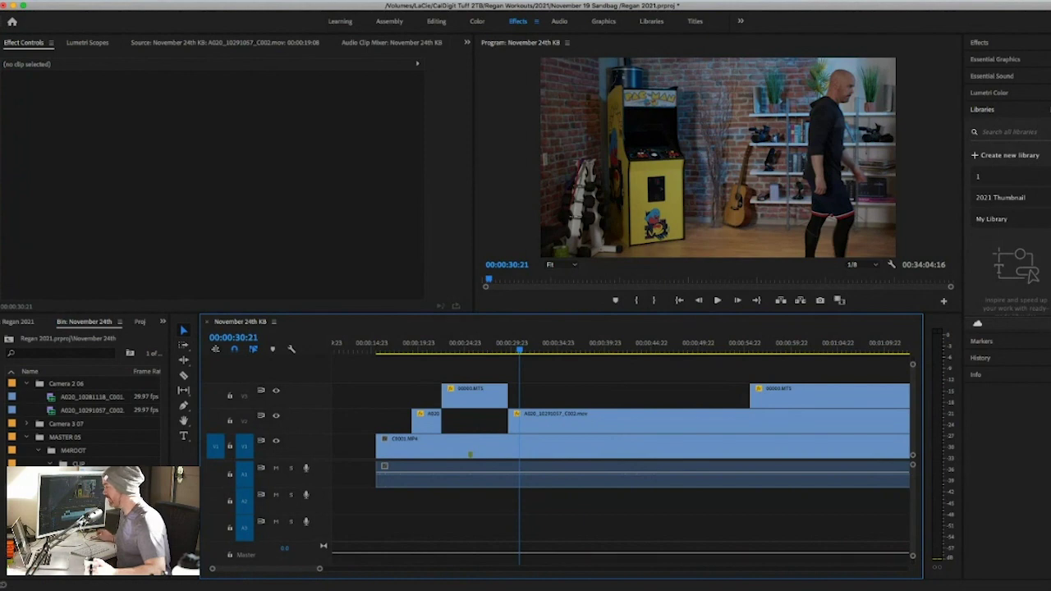
Step: Play the cut near 00:00:29:16, then trim the last V2 piece's start to 00:00:55:14 and extend the last V3 piece back to 00:00:43:16
drag(490, 351, 491, 352)
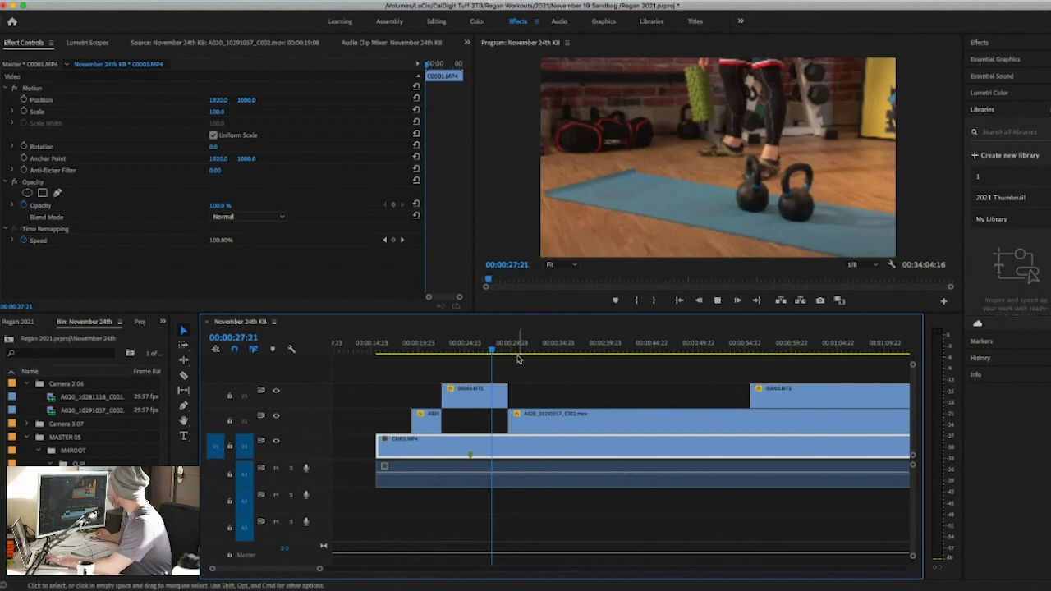
key(space)
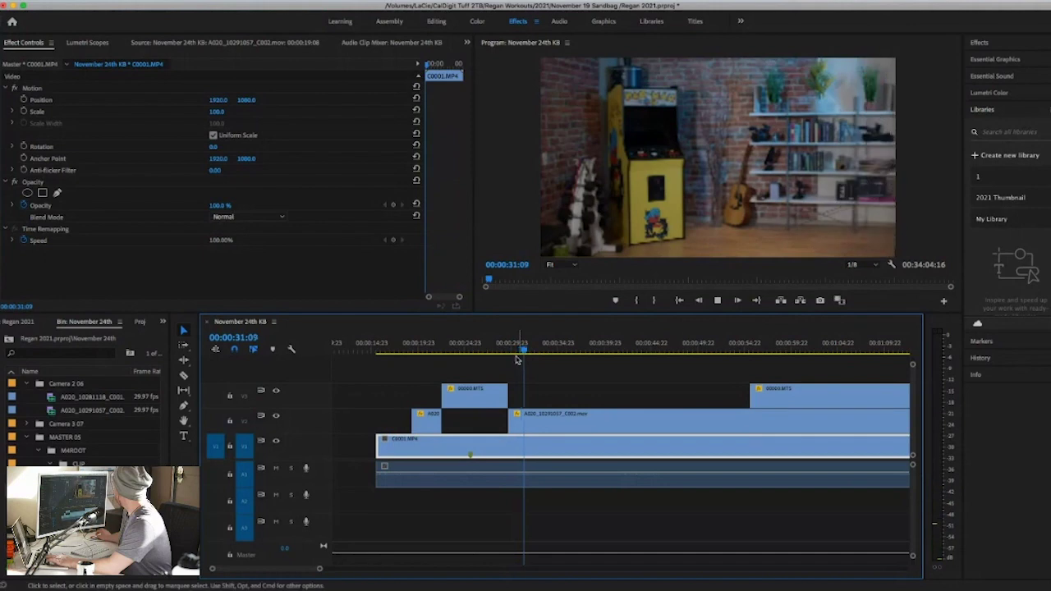
click(548, 351)
key(Right)
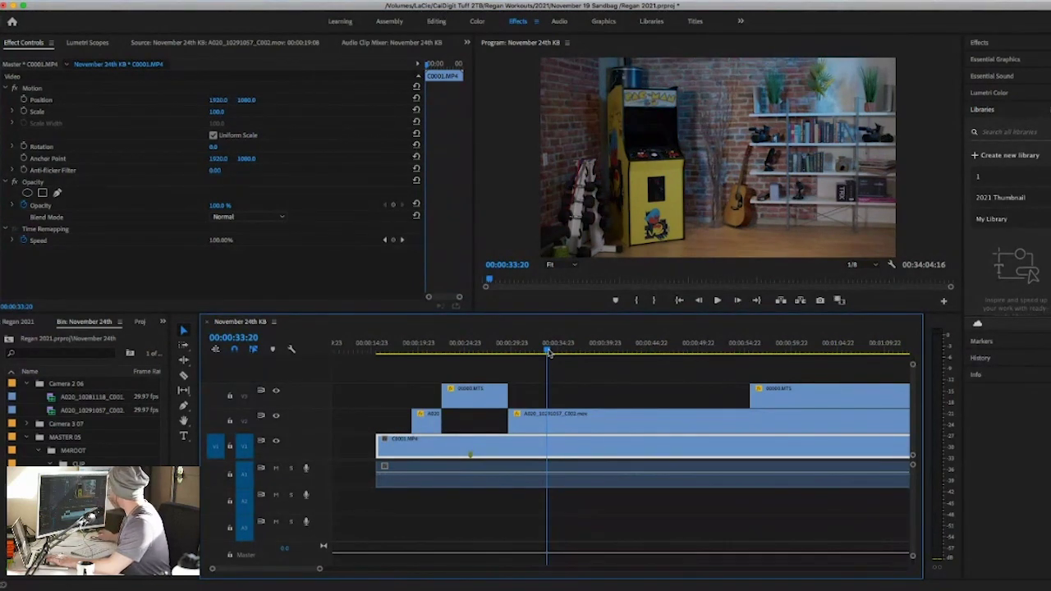
drag(549, 352, 455, 352)
drag(787, 396, 455, 396)
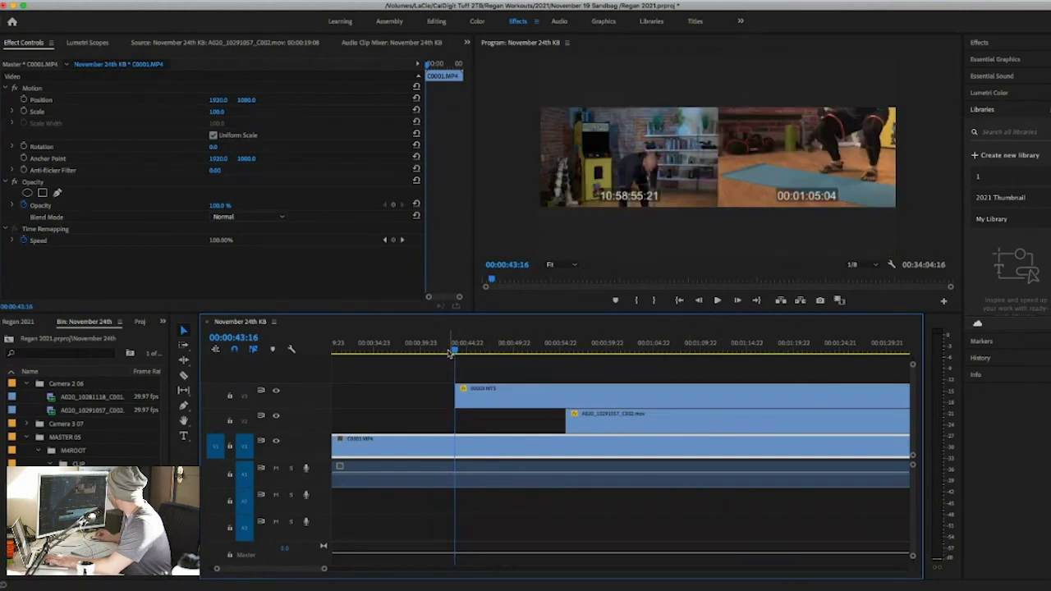
Step: Split the V3 clip at 00:00:45:13 and trim the remainder's start to align with the start of the last V2 piece
key(shift+k)
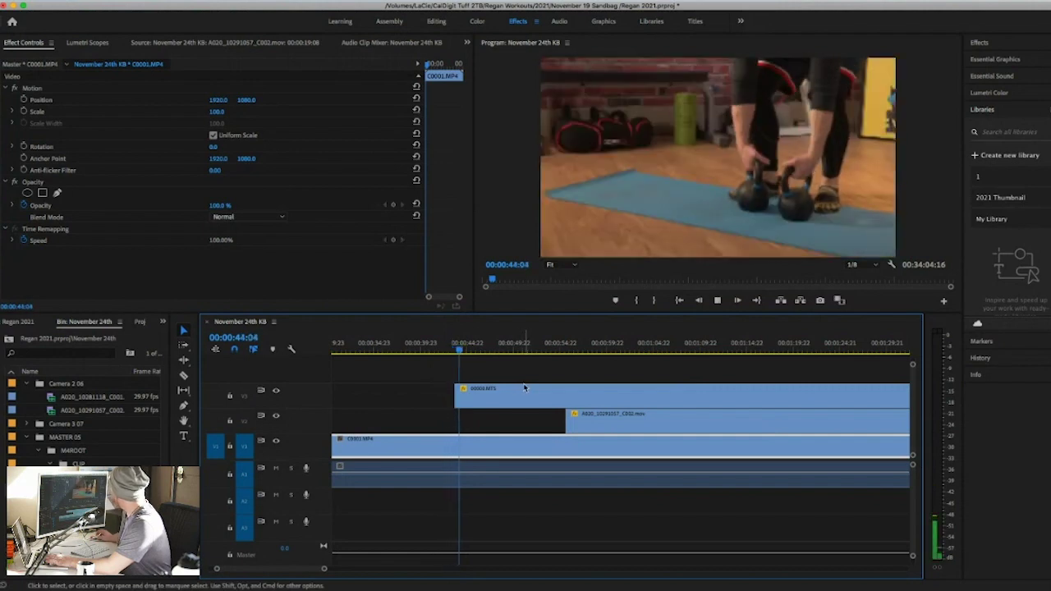
key(space)
click(186, 376)
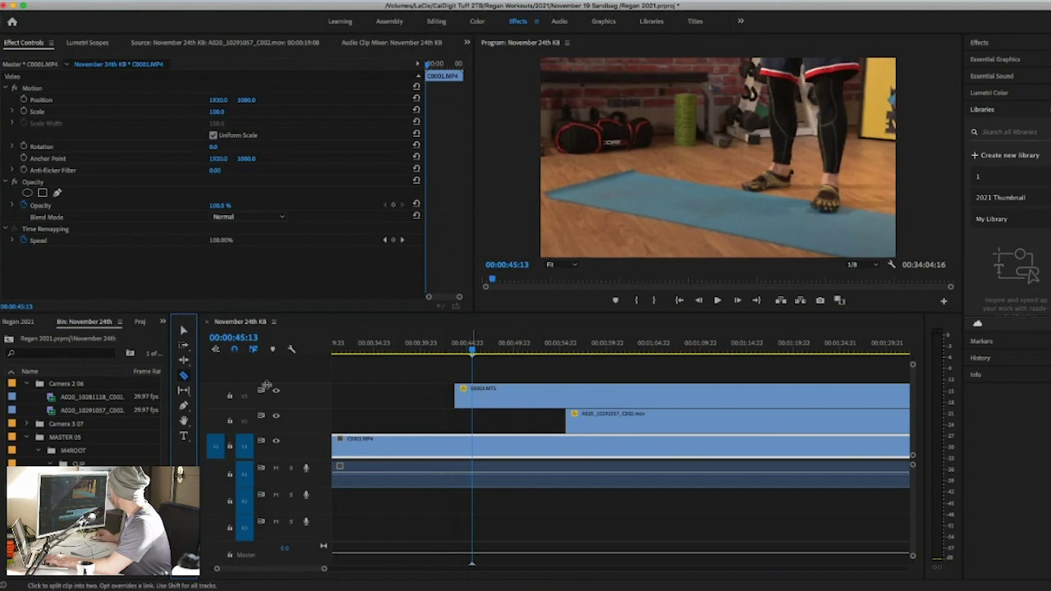
click(473, 394)
key(v)
drag(527, 394, 565, 394)
click(575, 415)
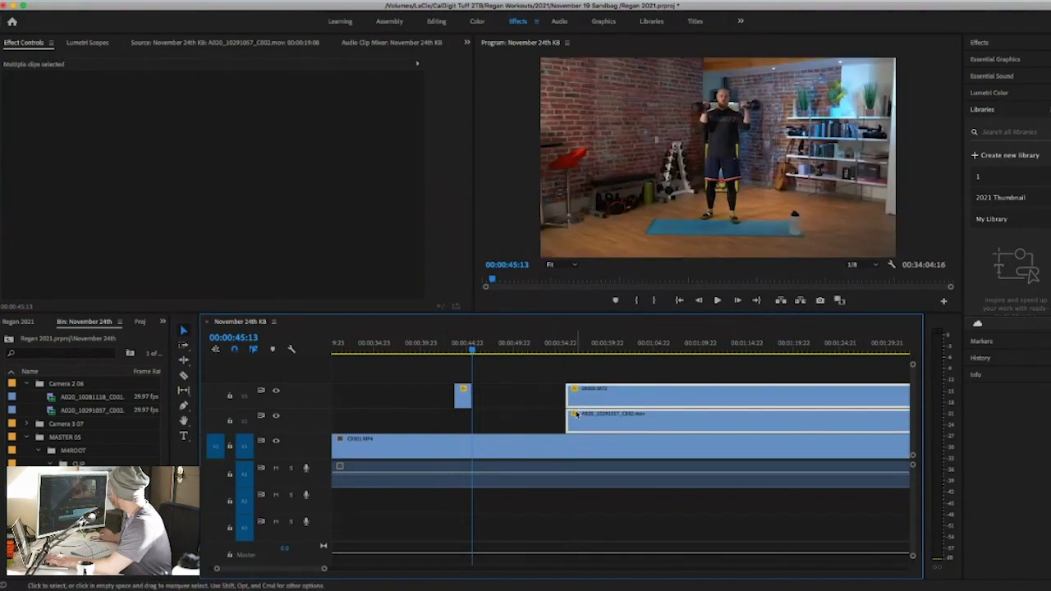
Step: Play up to the V2 cut and trim the start of the last V3 piece to about 00:01:14
key(space)
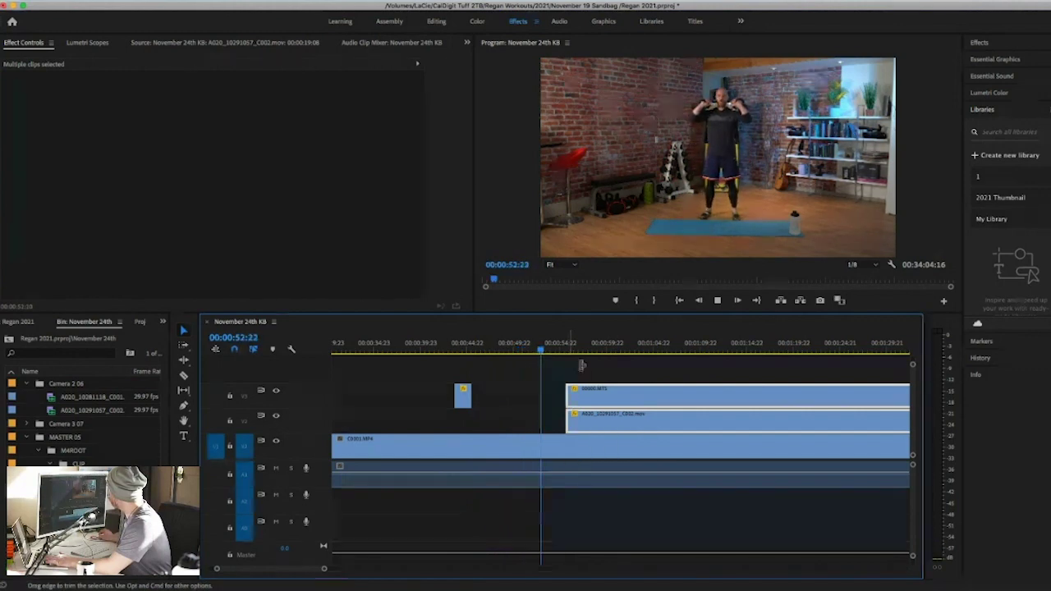
click(581, 366)
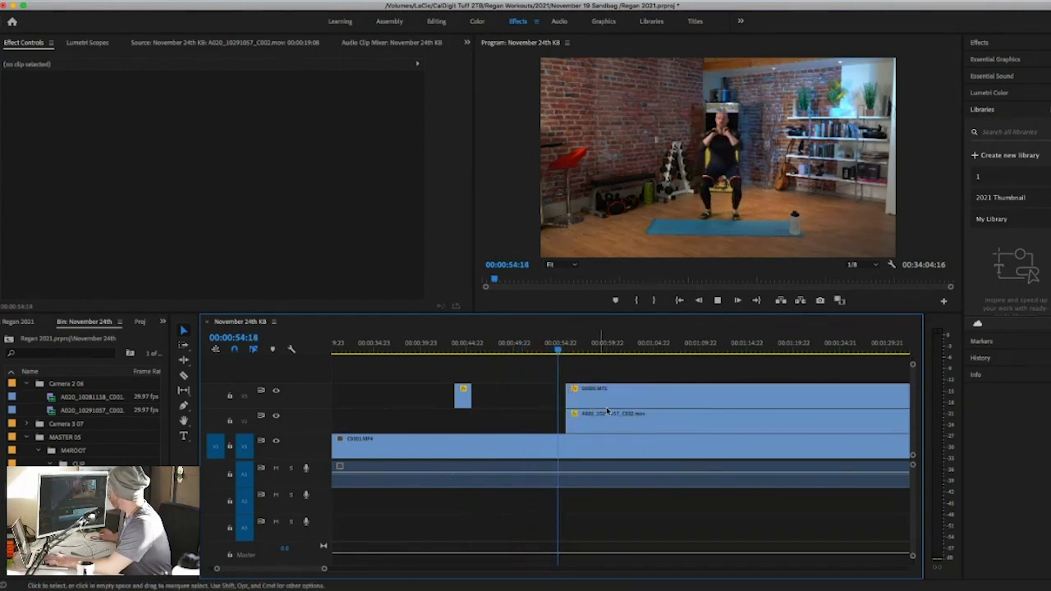
key(space)
key(d)
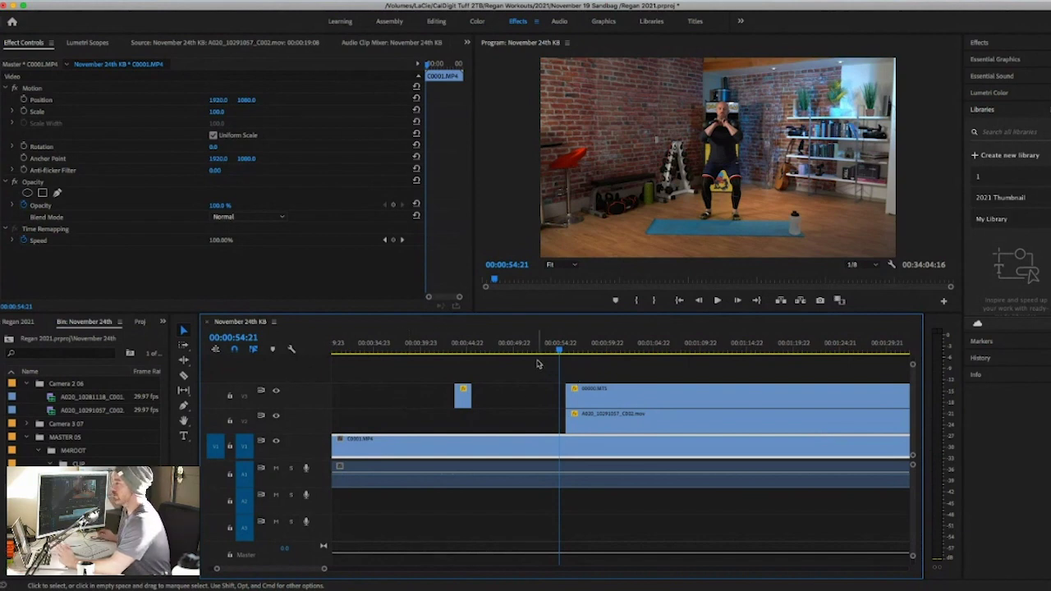
drag(560, 351, 654, 353)
drag(567, 397, 690, 385)
Step: Scrub and play around the cut from V1 to V2 at 00:00:55:14 to compare the squat positions between cameras
click(556, 349)
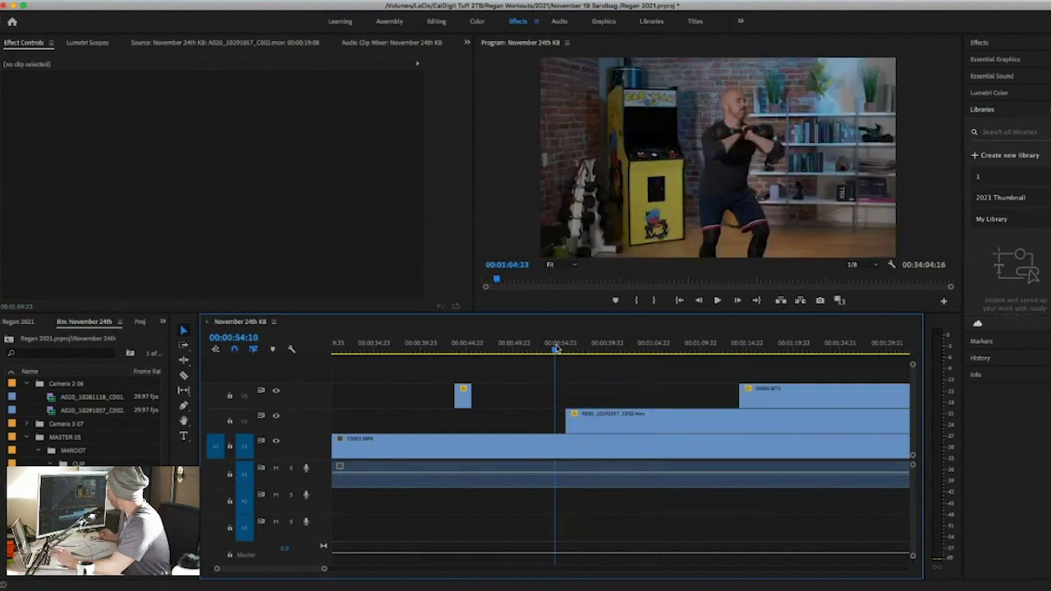
drag(544, 352, 579, 349)
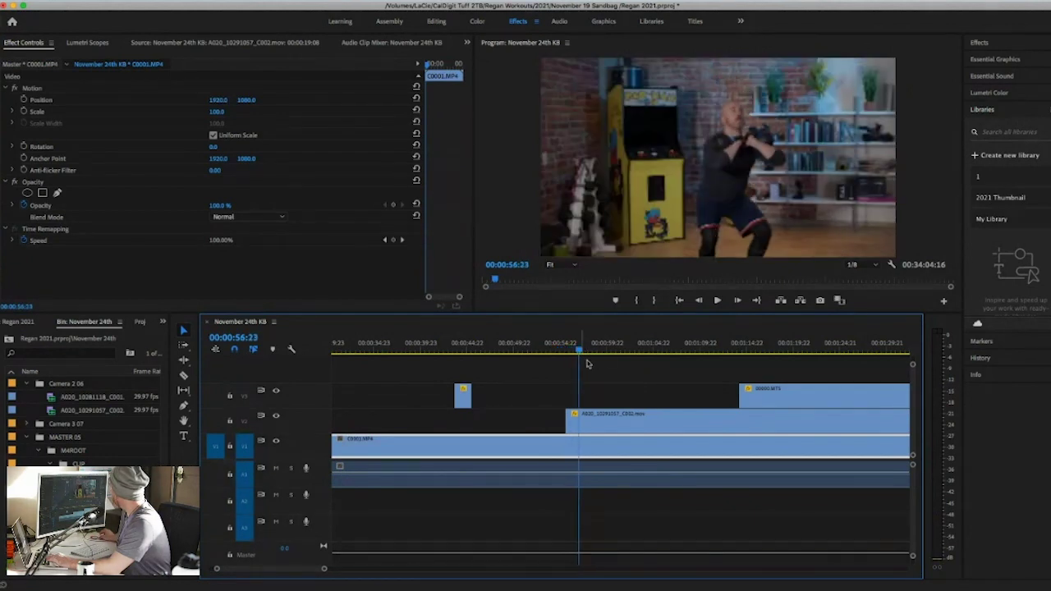
click(578, 351)
mouse_move(579, 351)
mouse_down()
mouse_move(559, 351)
mouse_move(581, 350)
mouse_up()
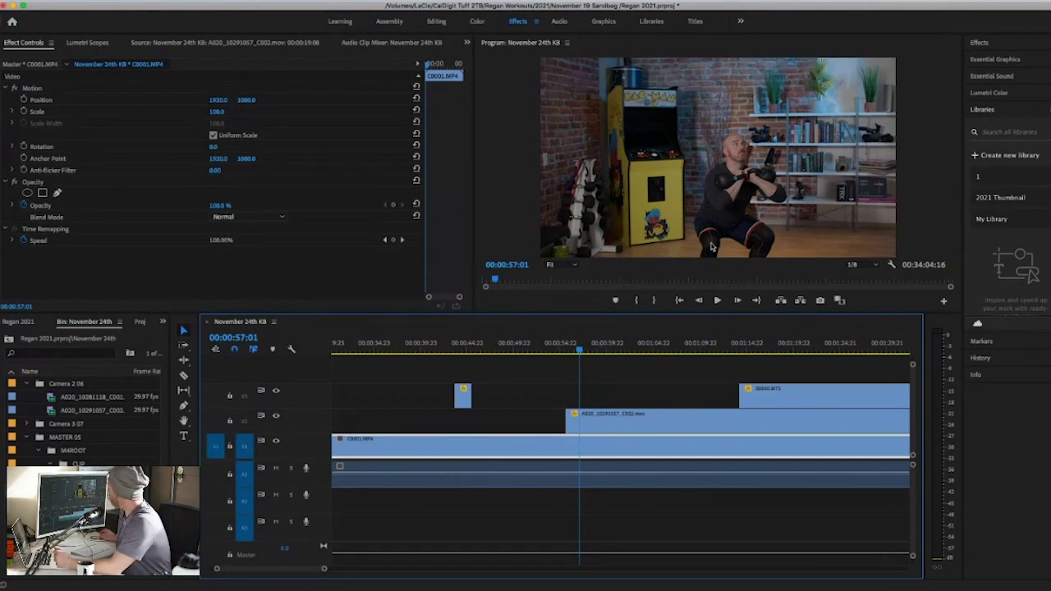
click(549, 353)
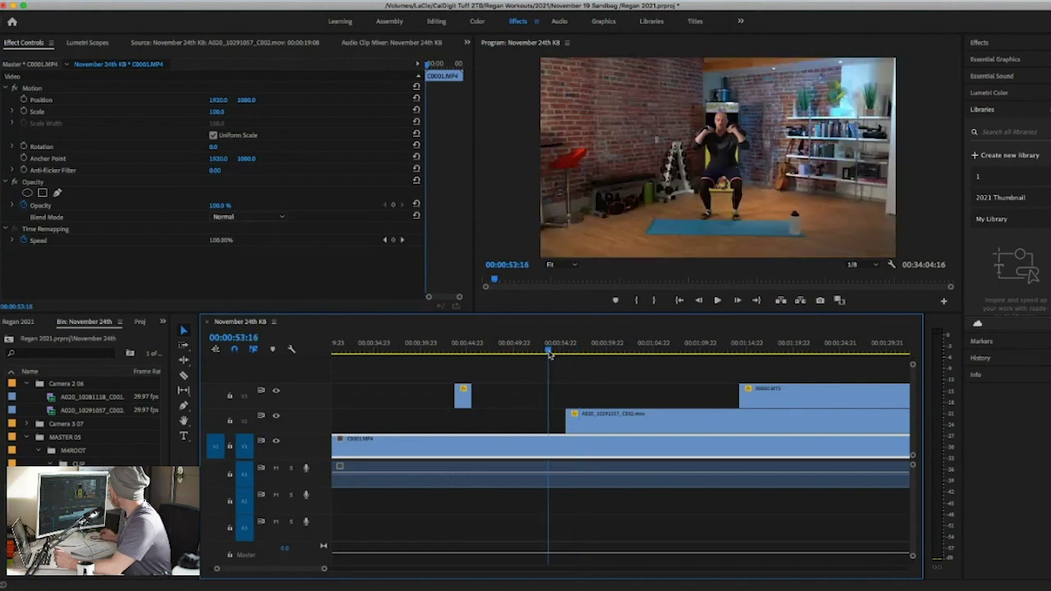
mouse_move(550, 352)
mouse_down()
mouse_move(537, 352)
mouse_move(556, 351)
mouse_up()
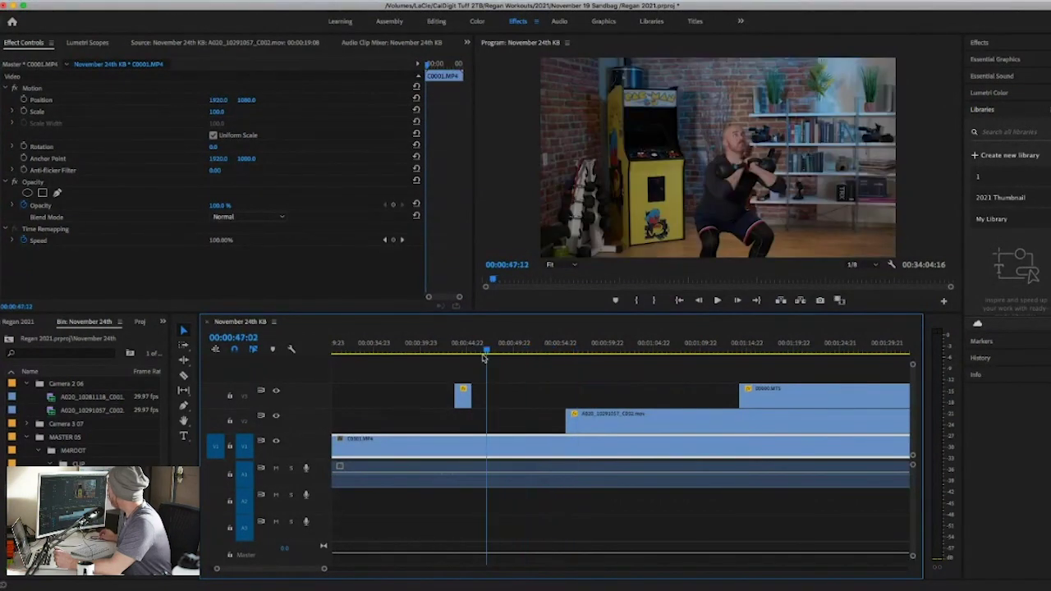
drag(483, 358, 481, 358)
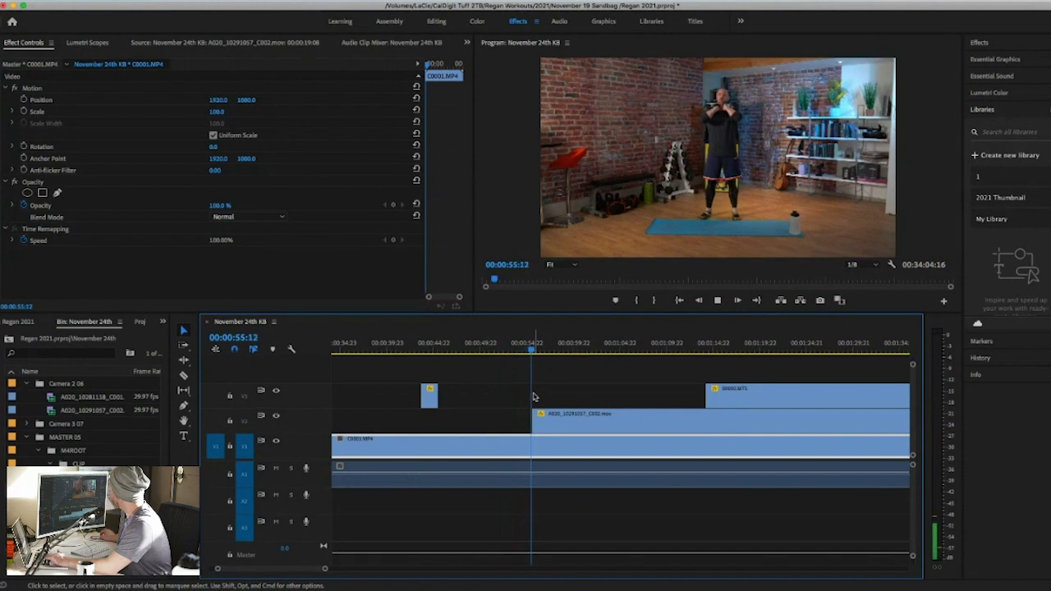
key(space)
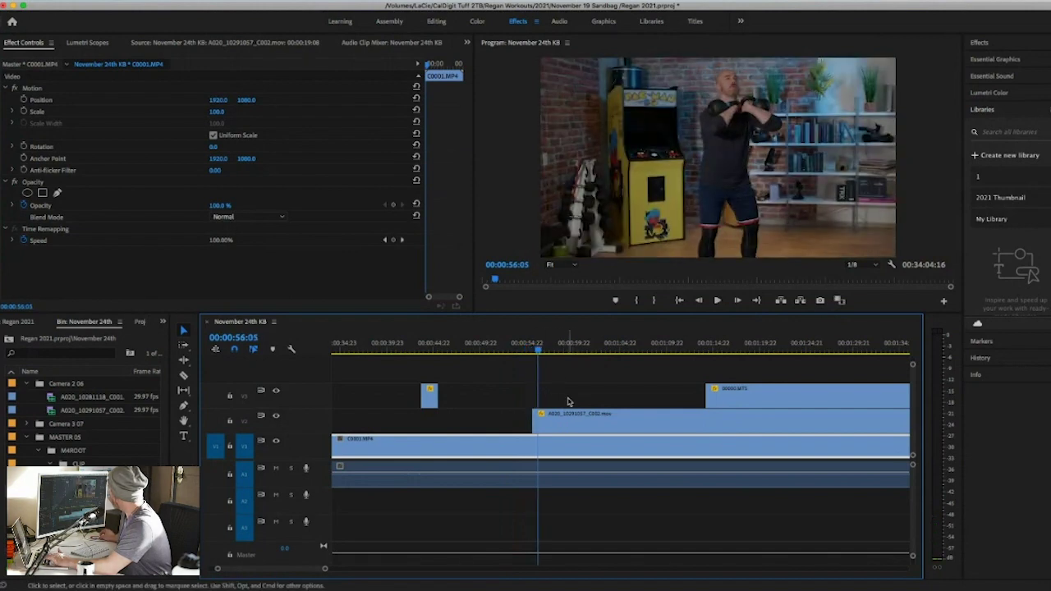
Step: Split the V2 clip at 00:01:05:00, trimming the remainder's start to about 00:01:14 and the last V3 piece's start to about 00:01:24
key(space)
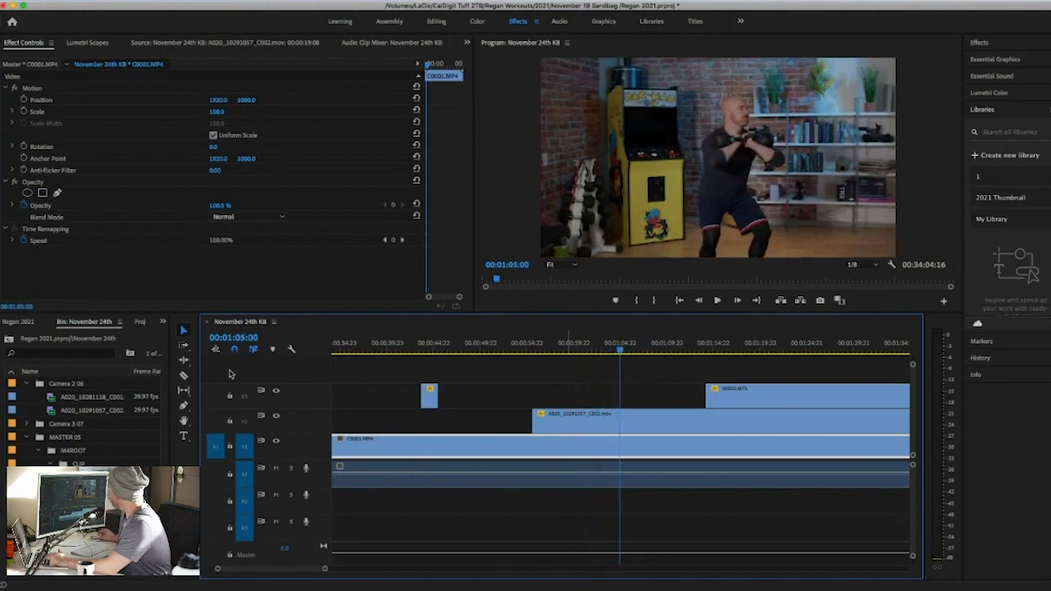
click(184, 375)
click(618, 426)
key(v)
drag(627, 419, 805, 393)
Step: Split the V1 clip C0001.MP4 at both edges of the V2 gap, at 00:01:05:00 and about 00:01:14
click(616, 351)
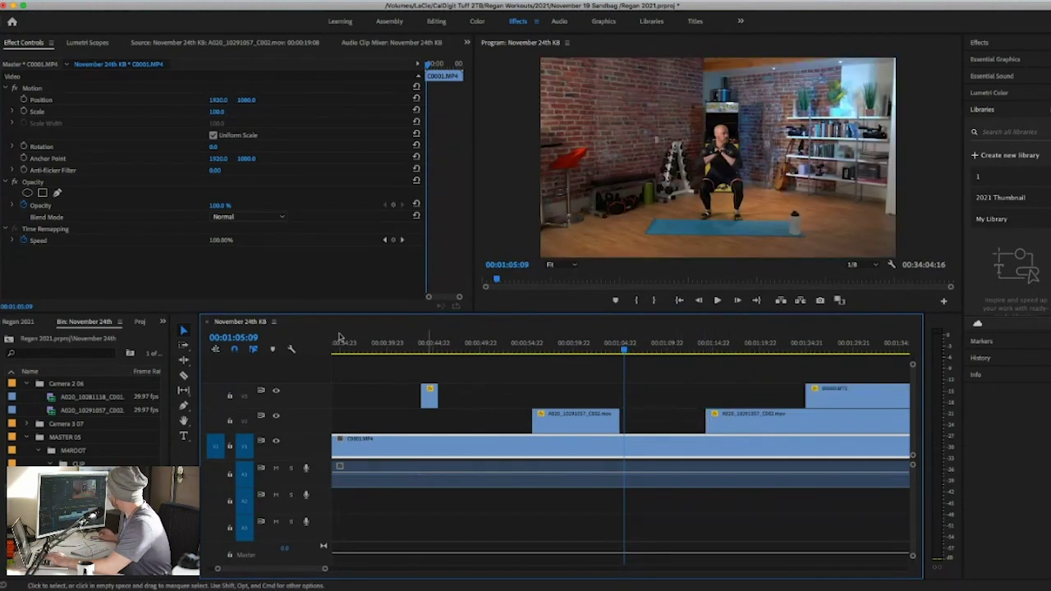
click(183, 376)
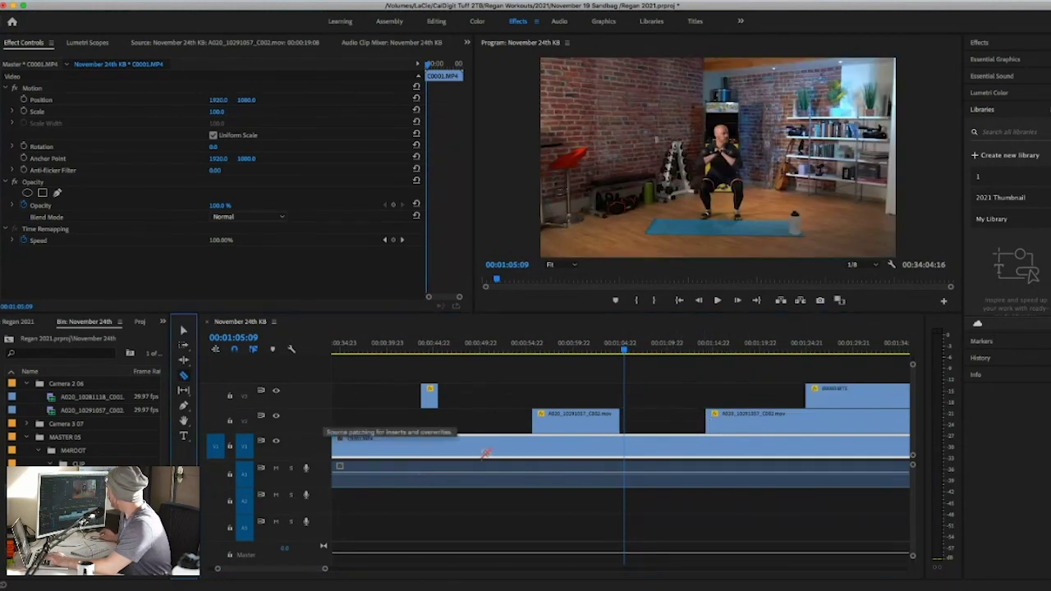
click(622, 444)
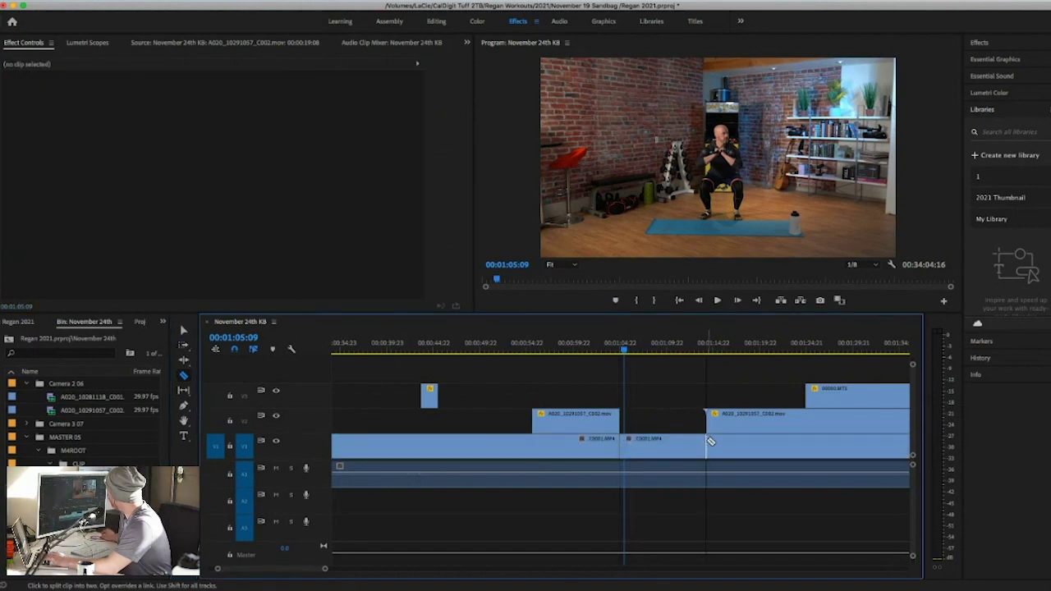
Step: Scrub around the cut at the end of the V2 piece and park the playhead at 00:01:05:00
drag(626, 352, 636, 351)
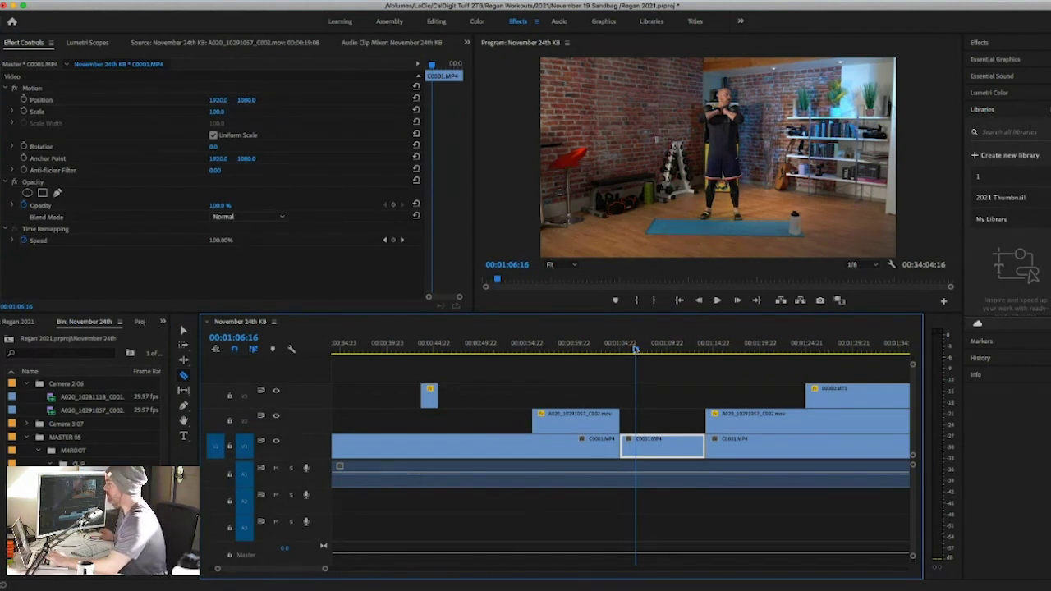
drag(634, 352, 641, 354)
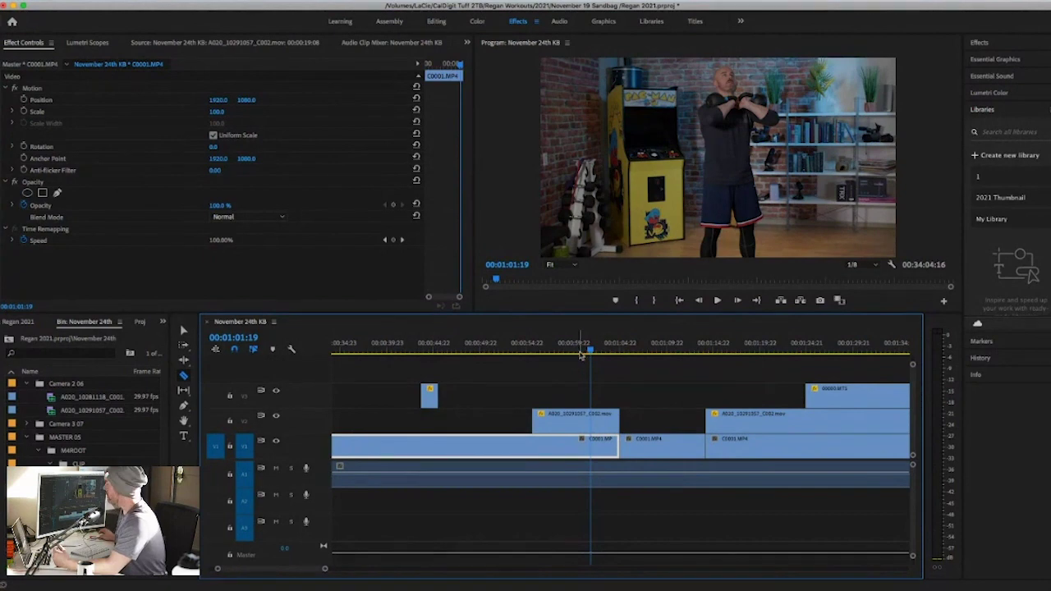
drag(589, 351, 621, 352)
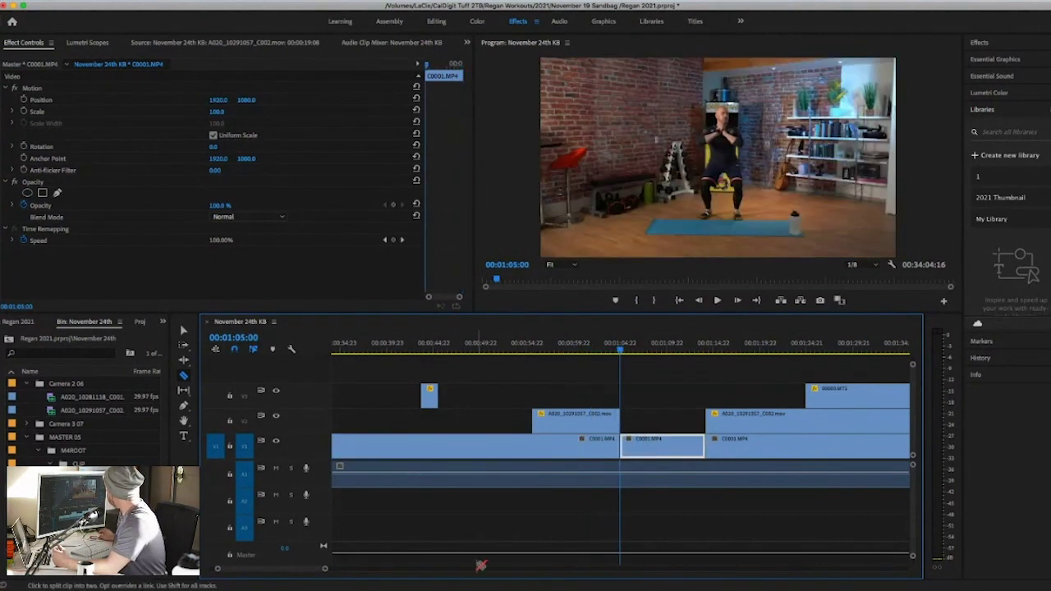
drag(325, 572, 231, 573)
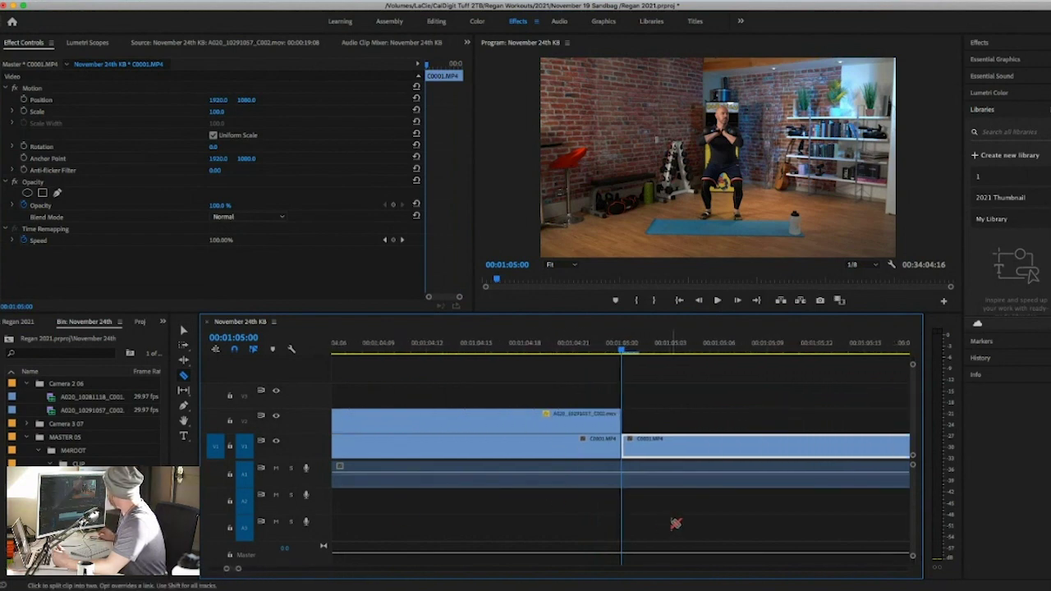
scroll(673, 523, down, 5)
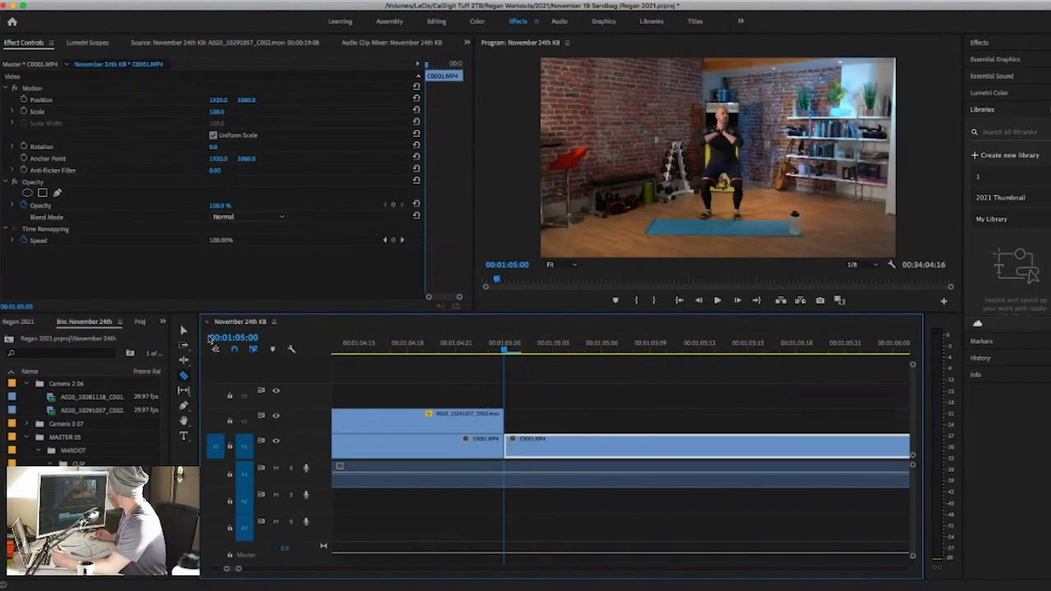
Step: Select the V1 piece of C0001.MP4 that fills the V2 gap and load it in the Source monitor
click(183, 331)
click(548, 443)
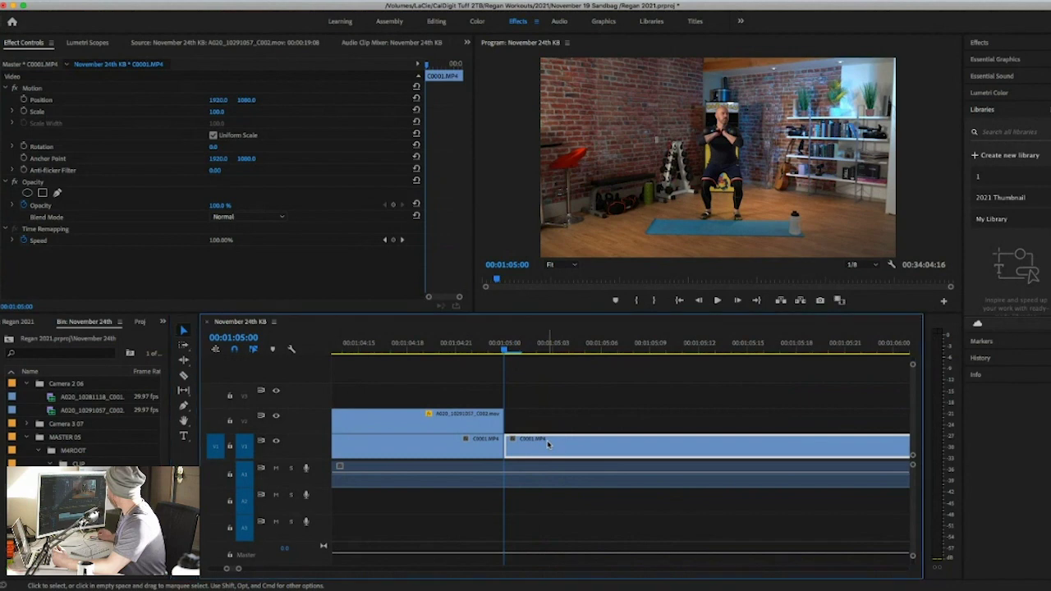
double_click(548, 444)
scroll(593, 425, right, 5)
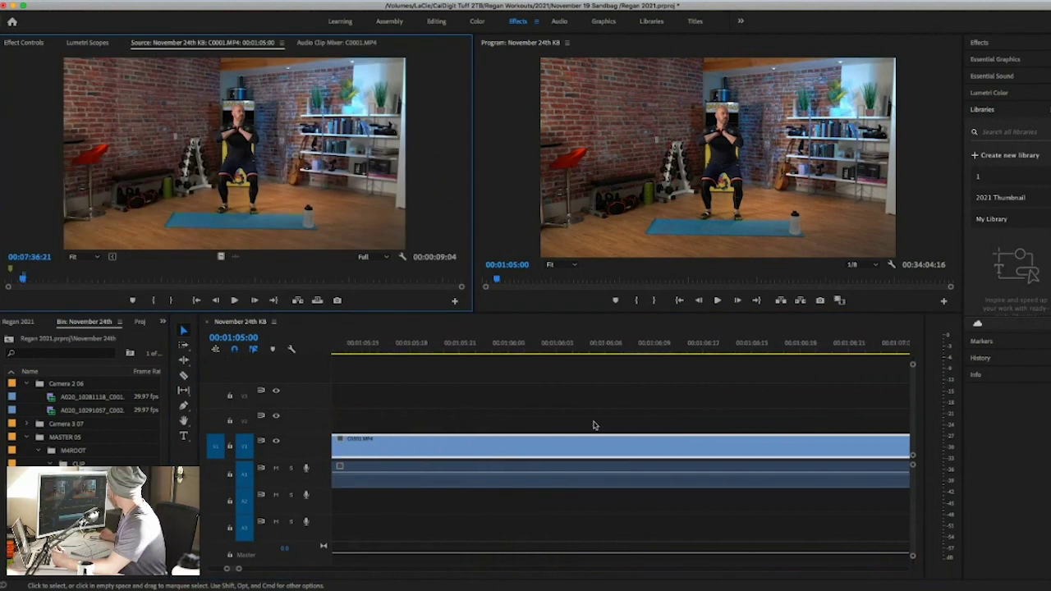
scroll(593, 424, right, 3)
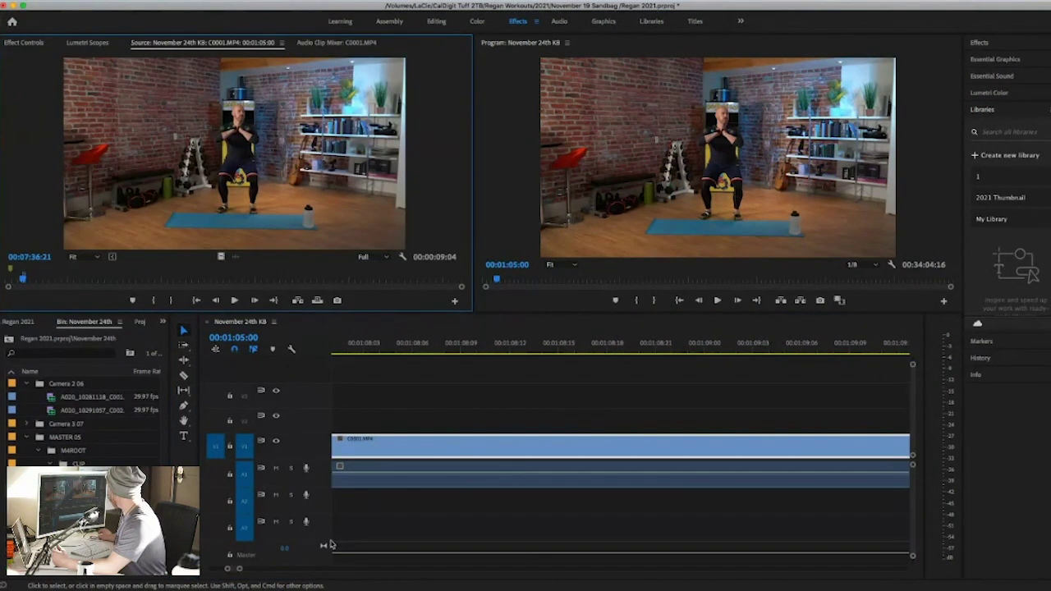
drag(239, 573, 356, 568)
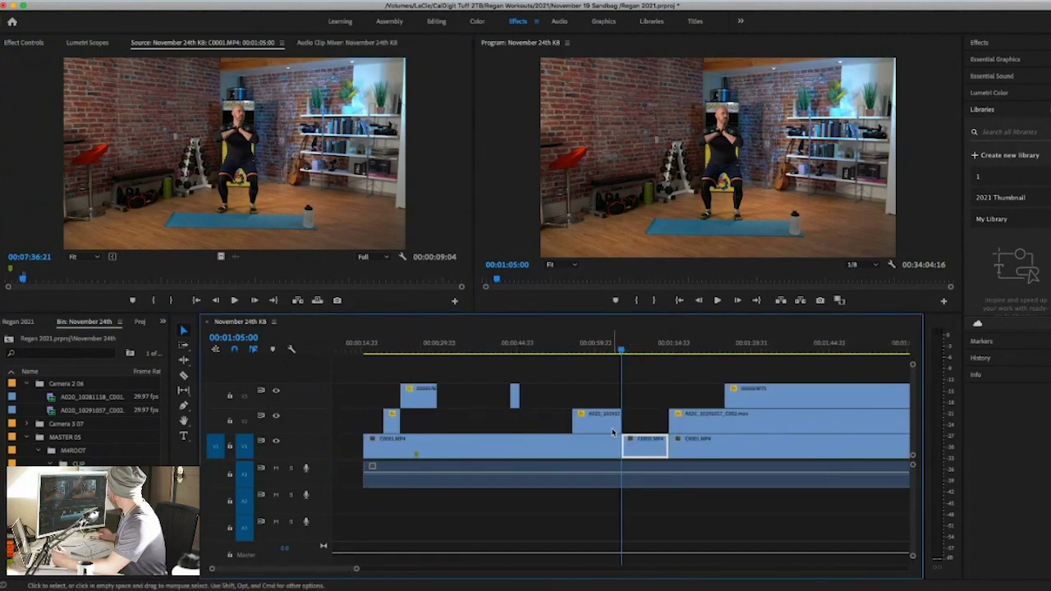
Step: Play through the V2 gap and move the closing V1 cut and the following V2 clip's start to 00:01:13:20
key(space)
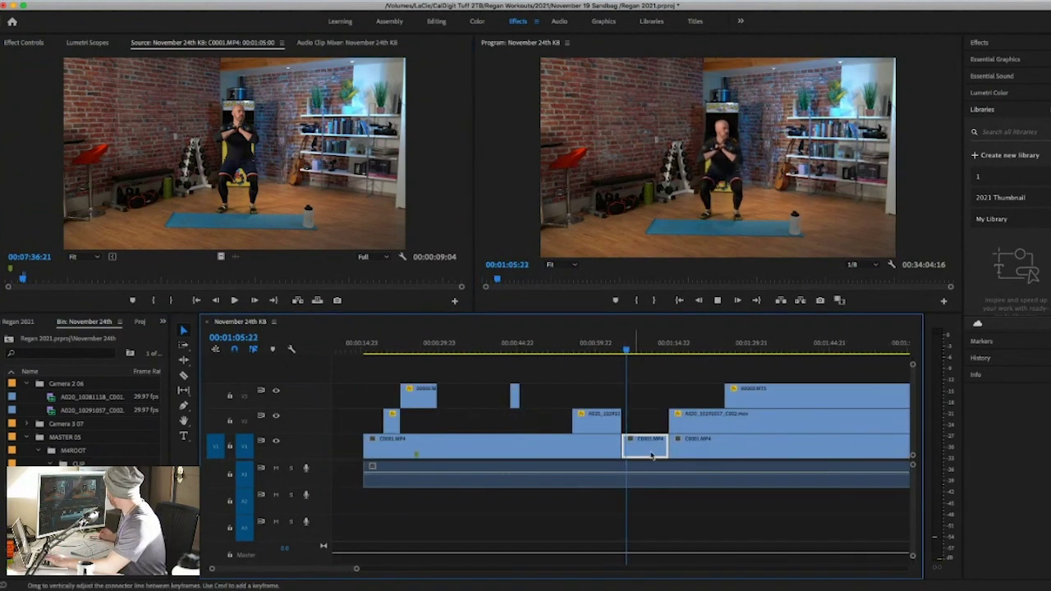
scroll(655, 450, right, 1)
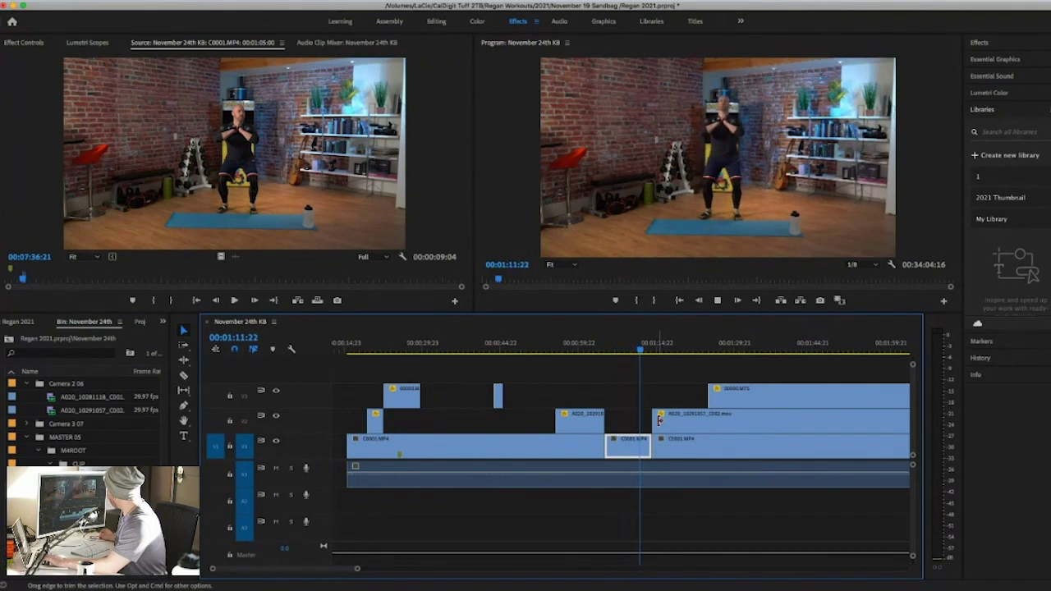
key(space)
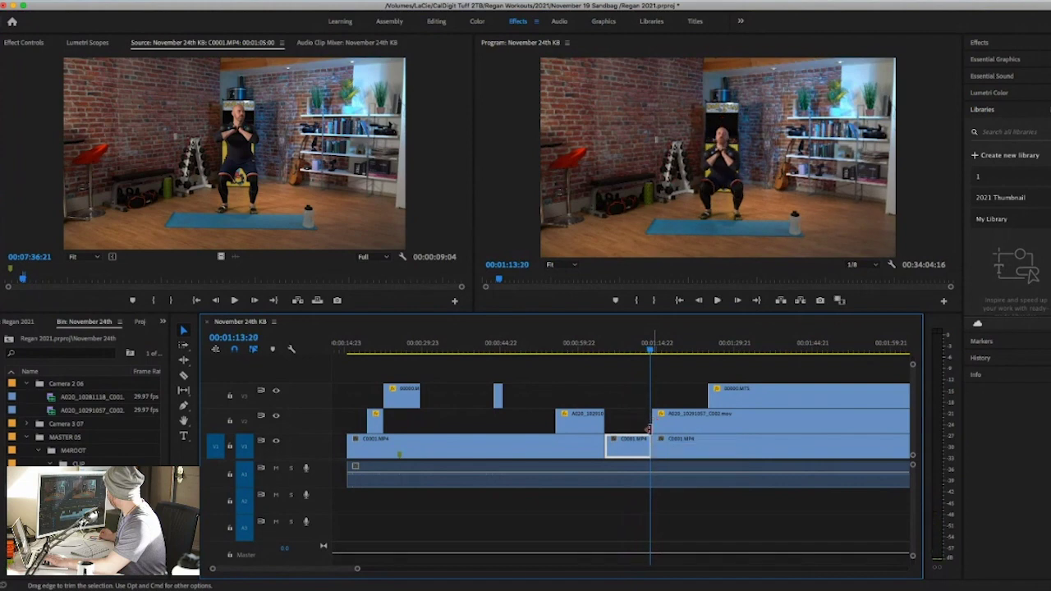
drag(648, 444, 655, 423)
Step: Return to the opening cut of the gap and step the playhead onto the V1 piece's first frame at 00:01:05:00
key(Up)
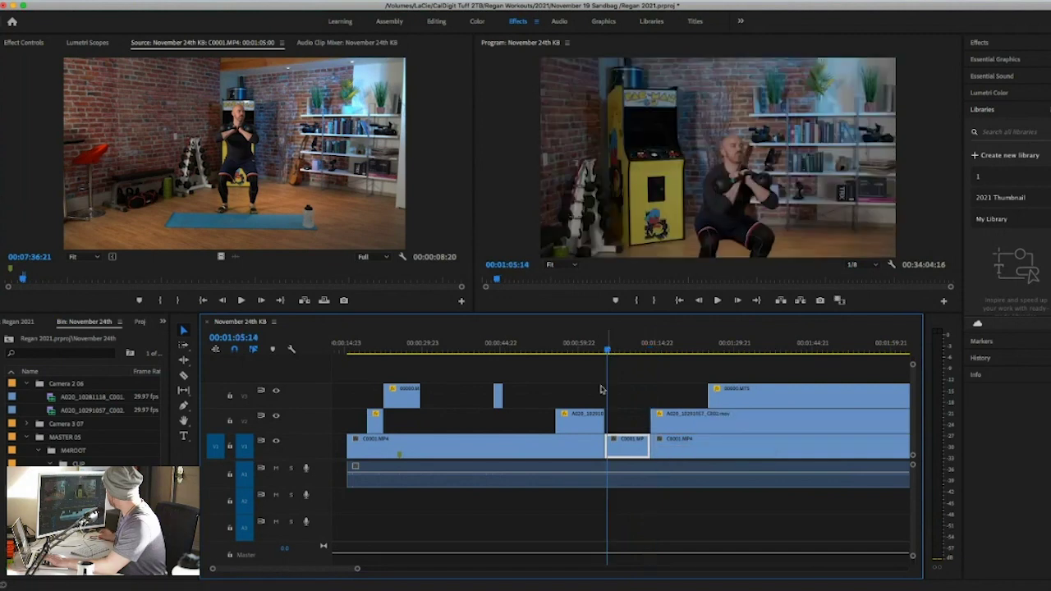
key(f)
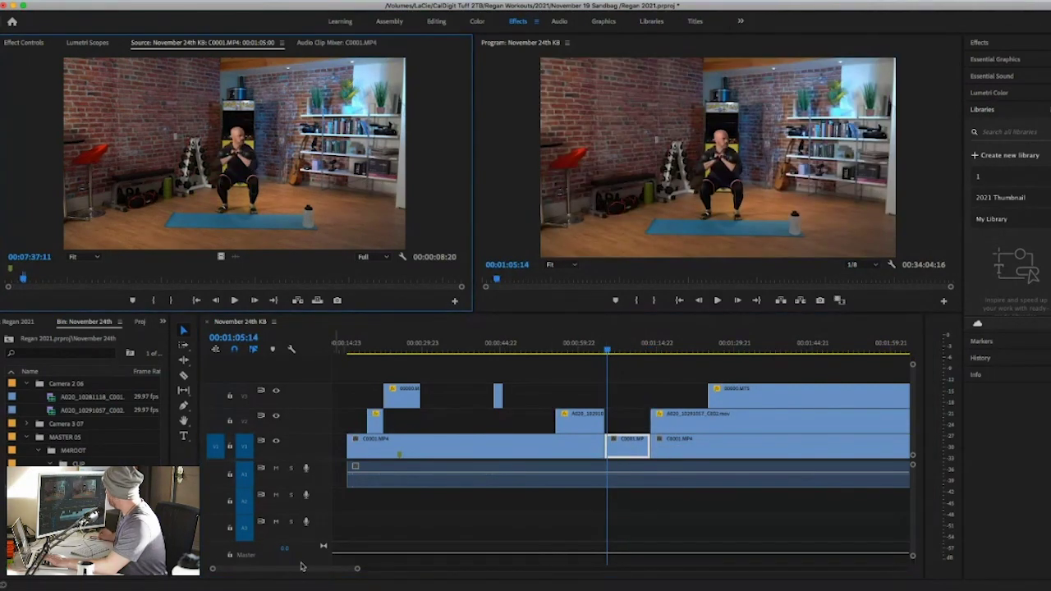
drag(357, 571, 248, 569)
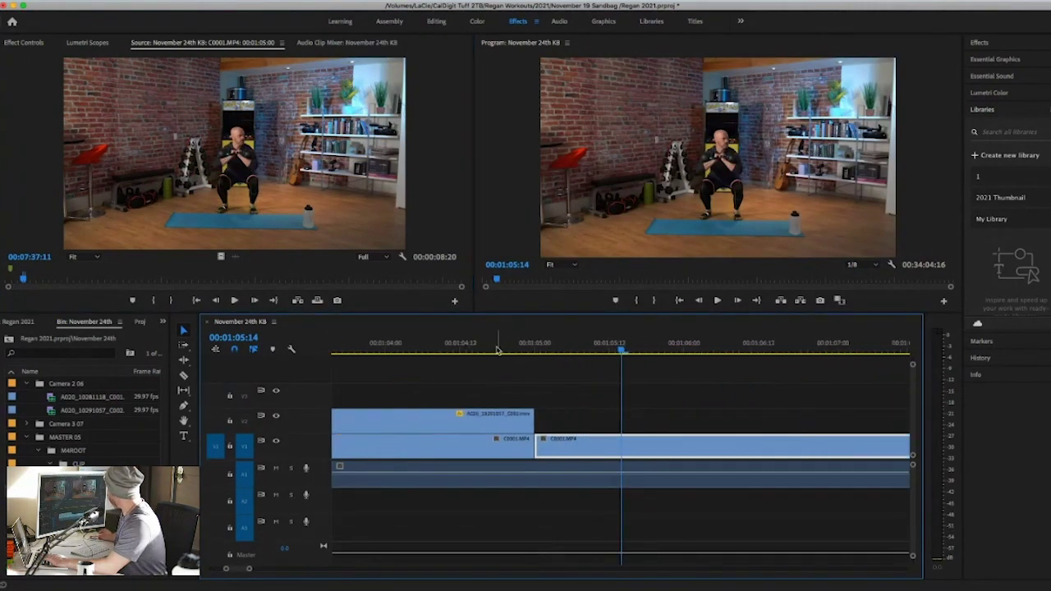
click(497, 350)
key(Right)
key(Right)
key(Right)
key(Right)
key(Right)
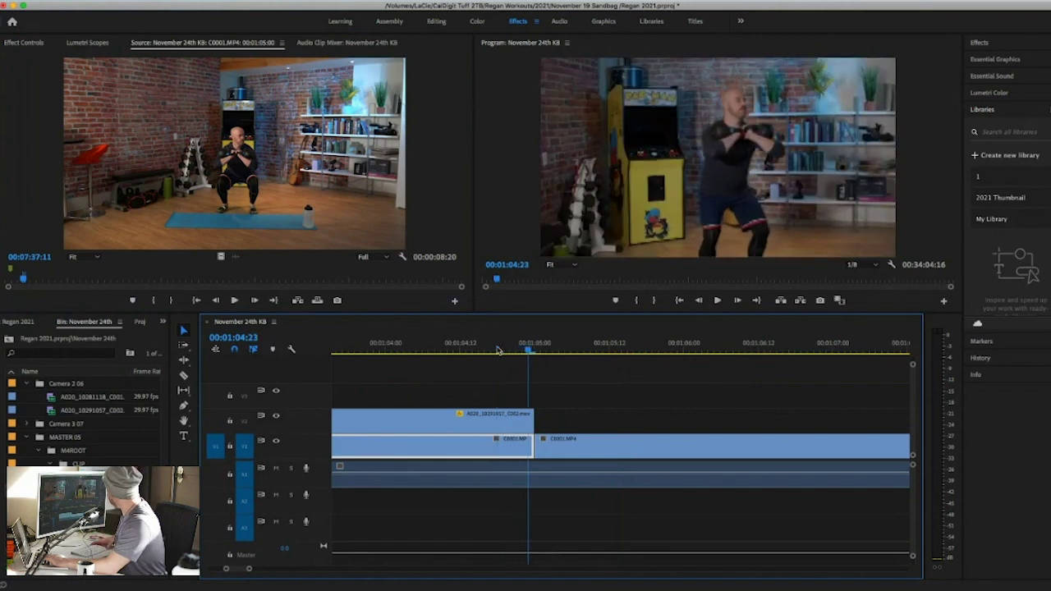
key(Right)
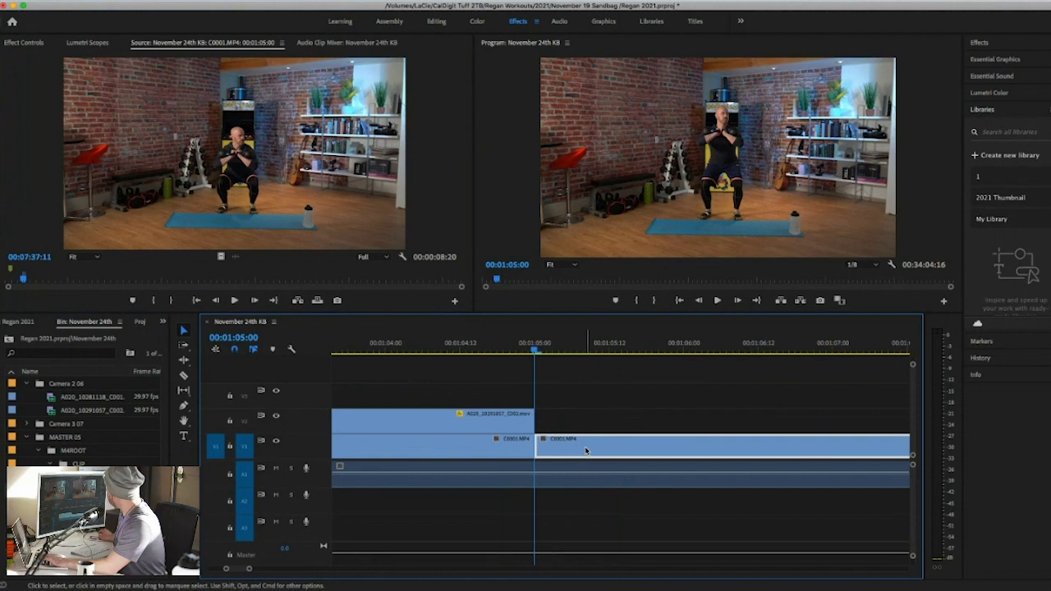
Step: Set the Scale of the V1 piece under the V2 gap to 350
click(139, 80)
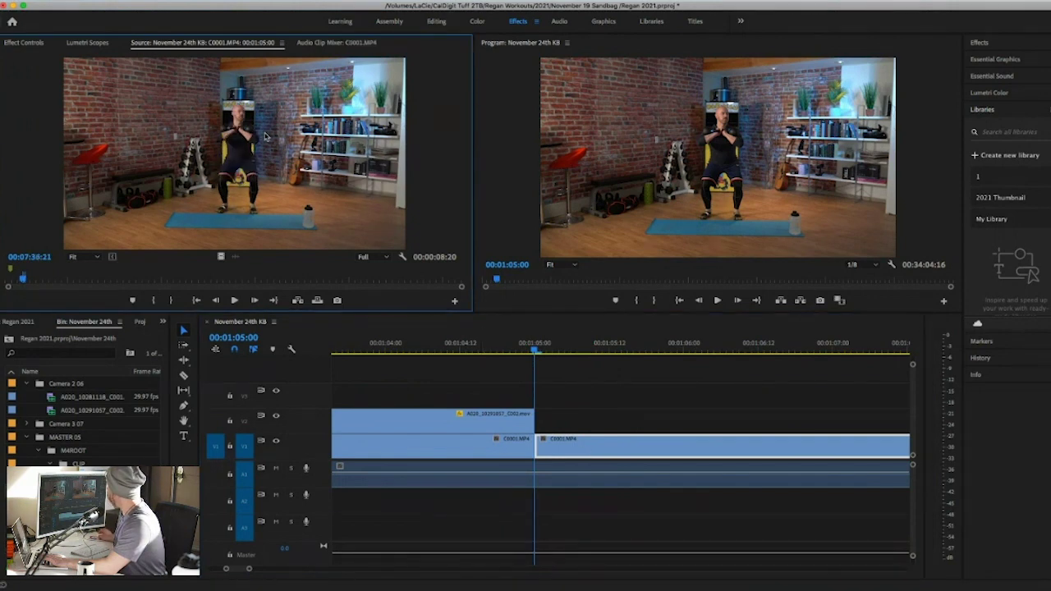
click(23, 42)
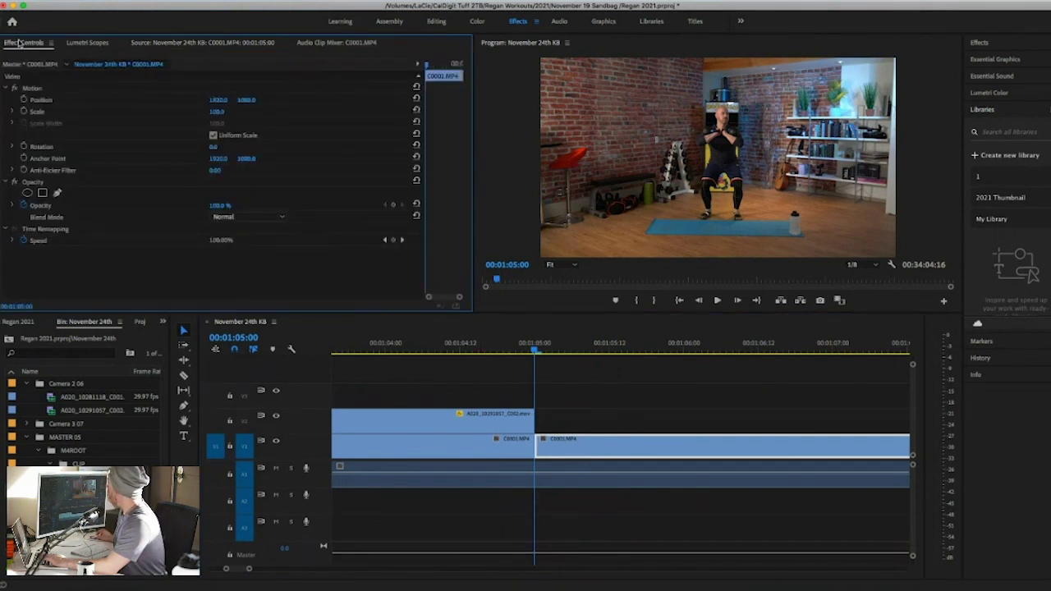
drag(216, 115, 216, 115)
drag(218, 115, 217, 115)
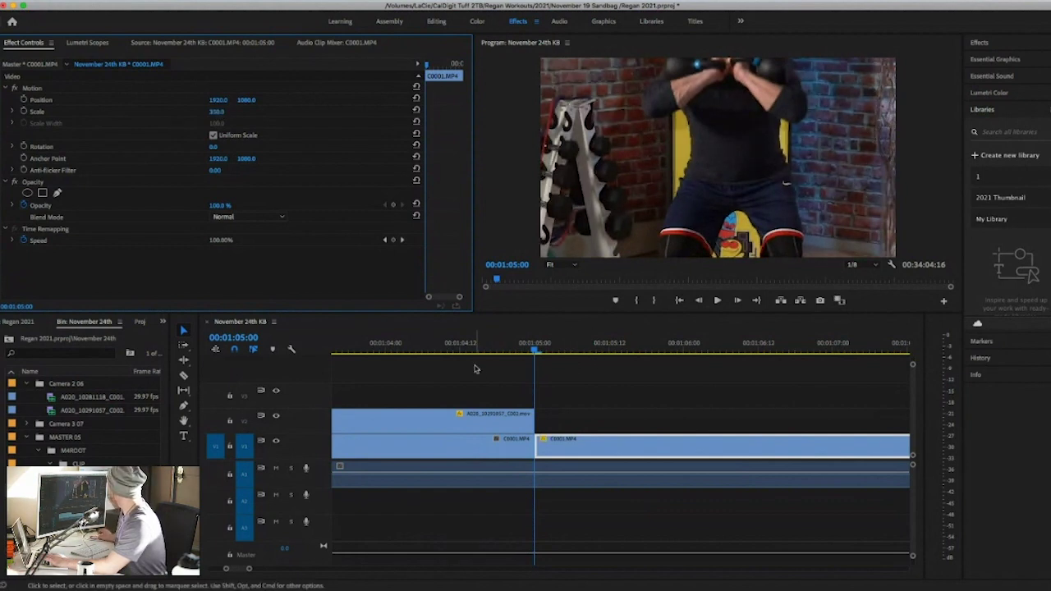
Step: Set the enlarged V1 piece's vertical position to -315 and start Position keyframing at 00:01:05:00
click(565, 445)
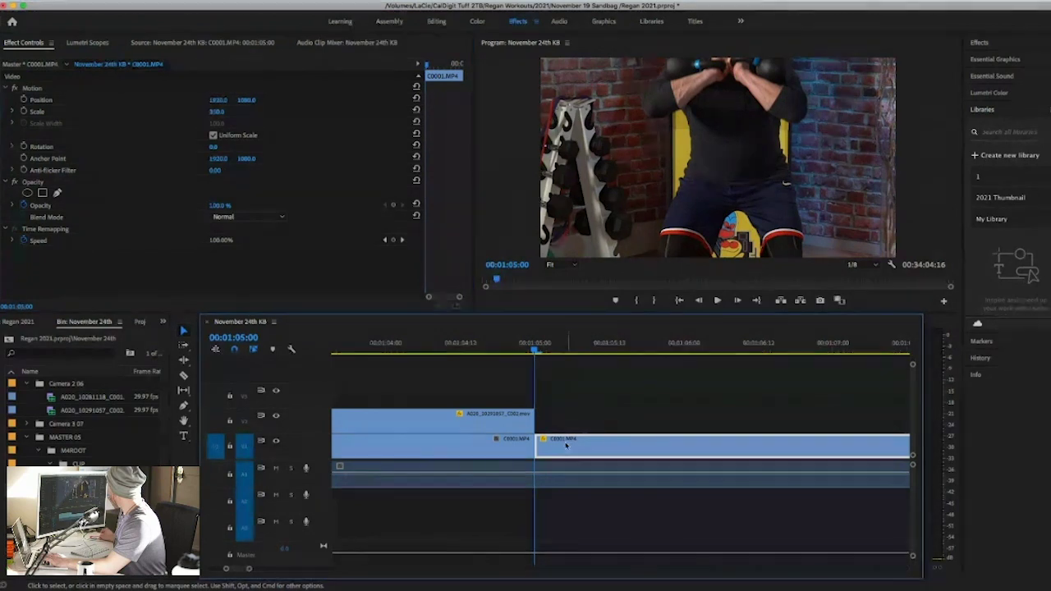
click(246, 100)
drag(246, 100, 245, 100)
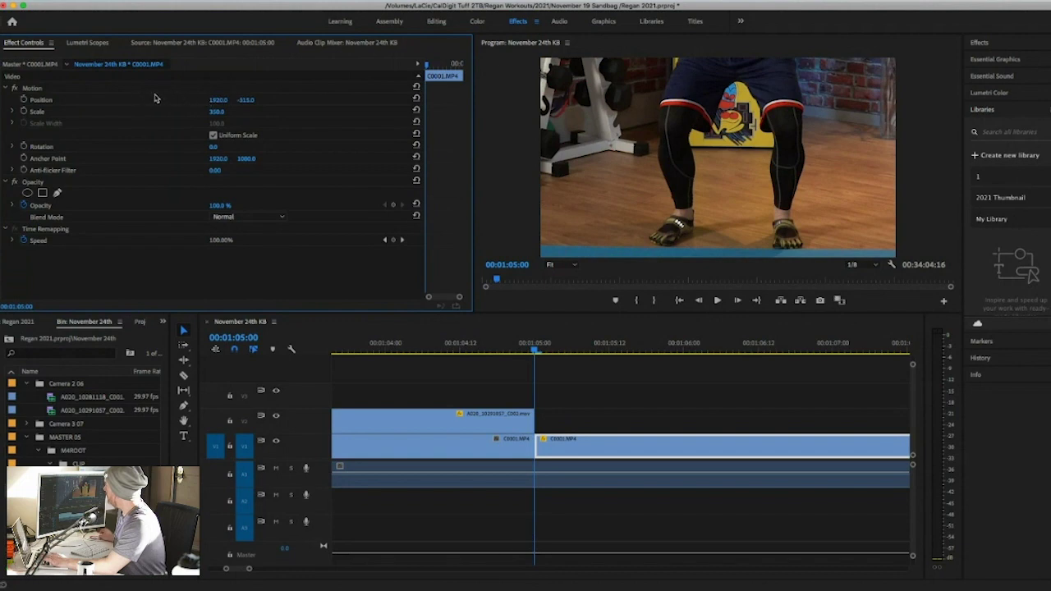
click(25, 100)
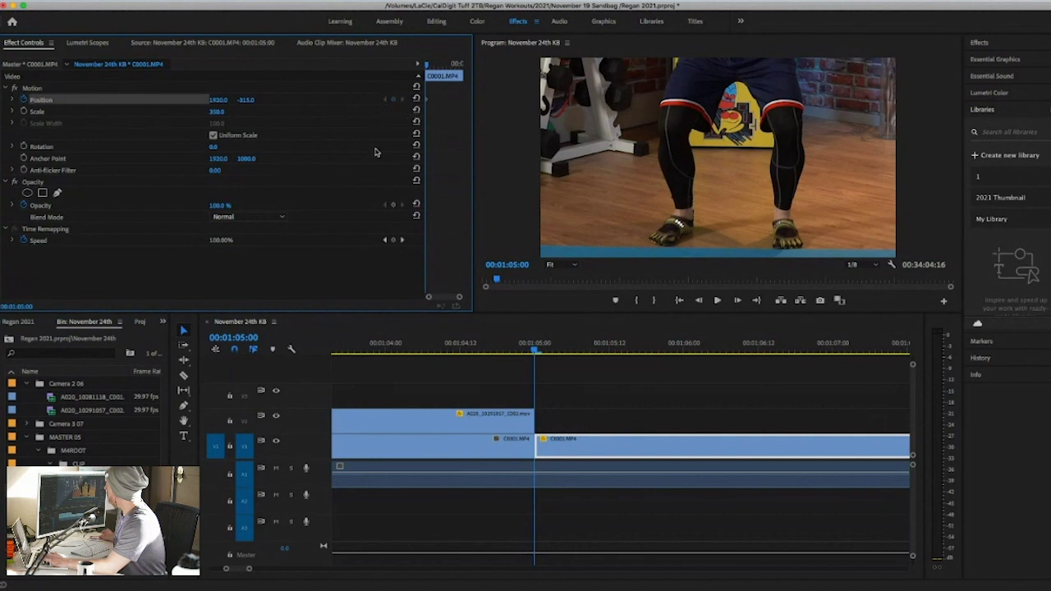
Step: Add a Position keyframe on the V1 piece's last frame at 00:01:13:19 with the vertical value set to 1519
scroll(585, 399, down, 5)
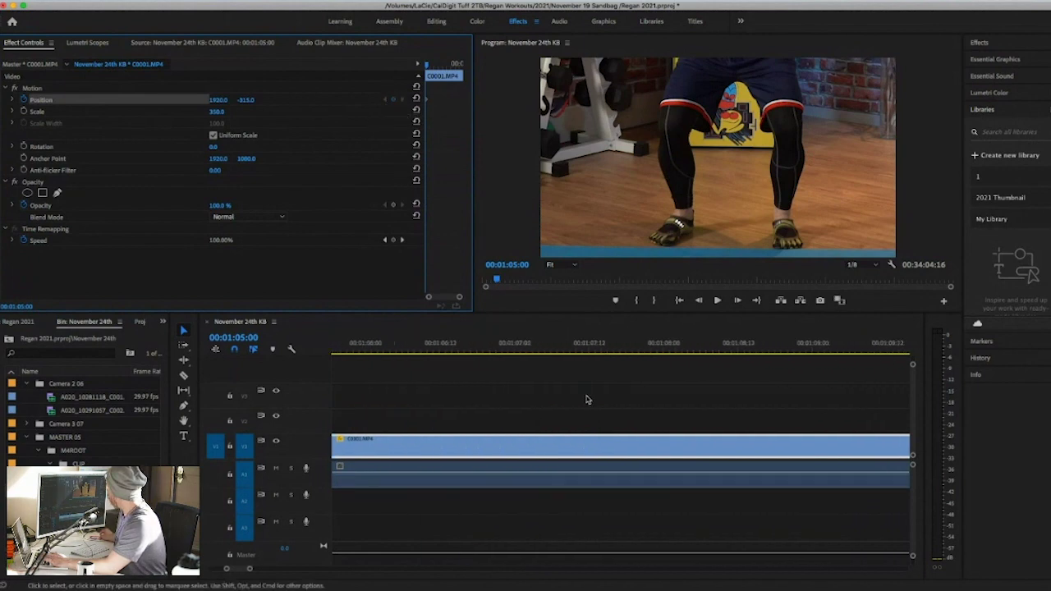
scroll(586, 399, down, 10)
click(510, 351)
key(Right)
key(Right)
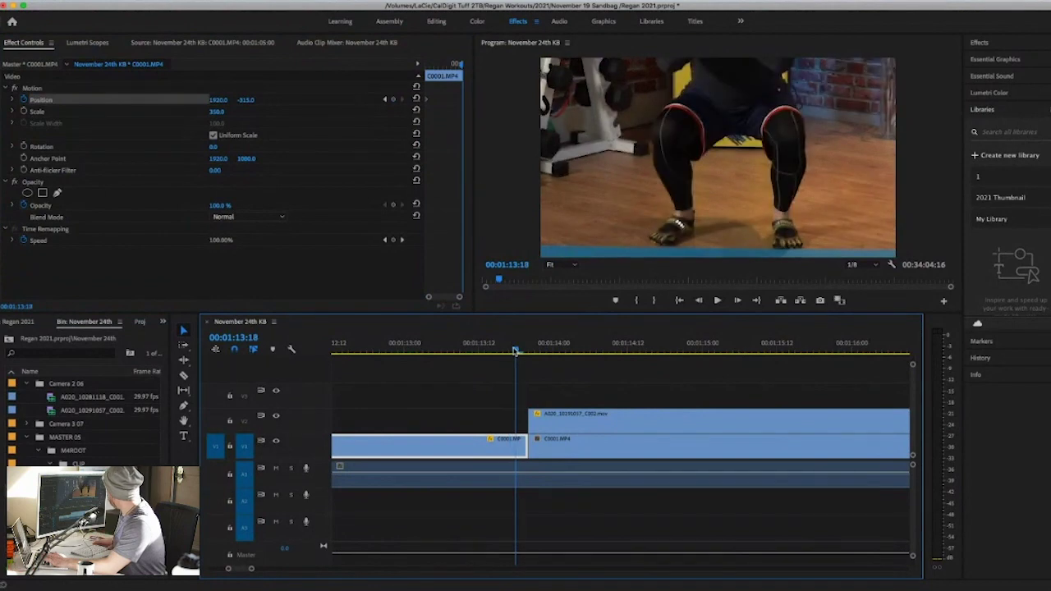
key(Right)
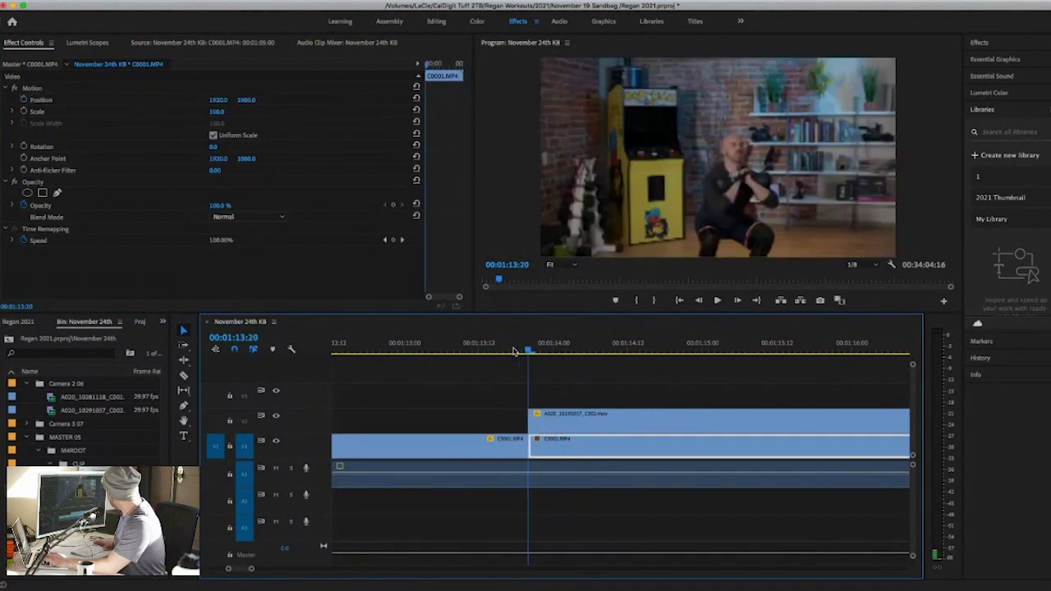
key(Left)
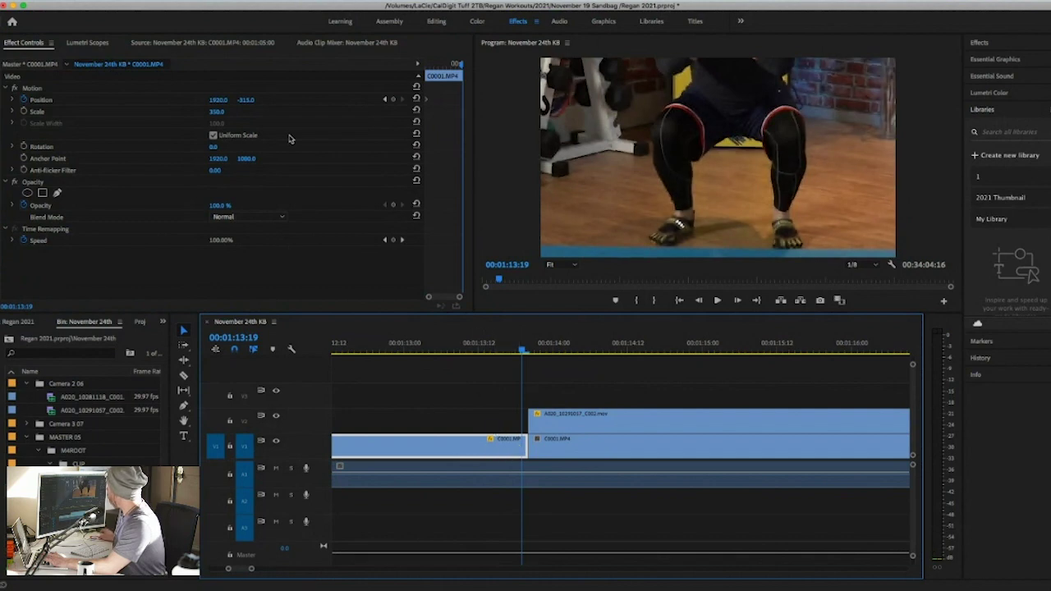
drag(251, 101, 244, 104)
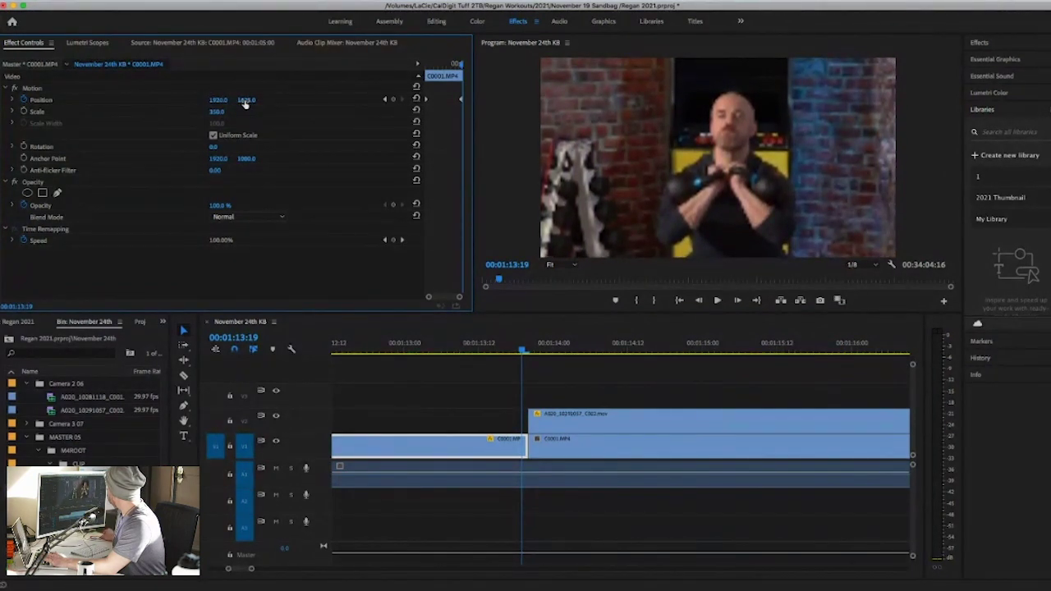
drag(245, 102, 265, 145)
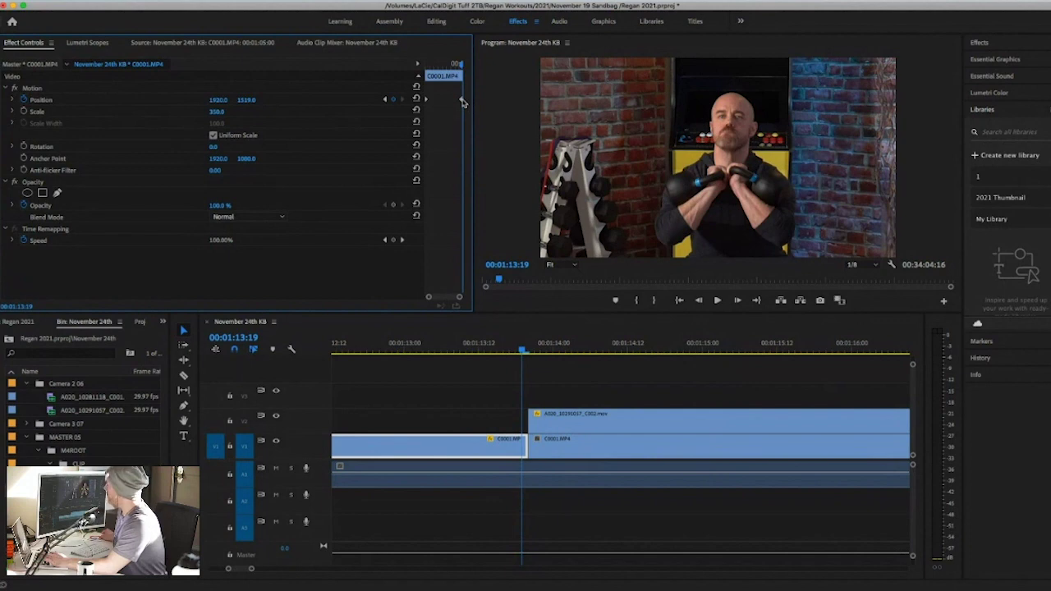
Step: Play the sequence from about 00:01:04:08 past the end of the V1 piece to review the vertical pan
scroll(506, 391, up, 8)
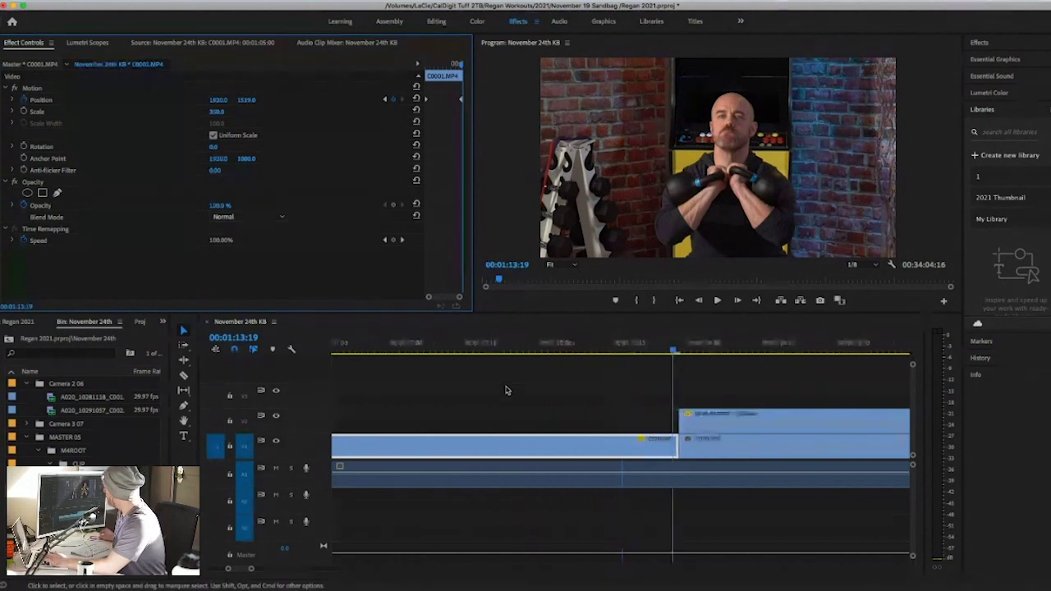
scroll(506, 390, up, 7)
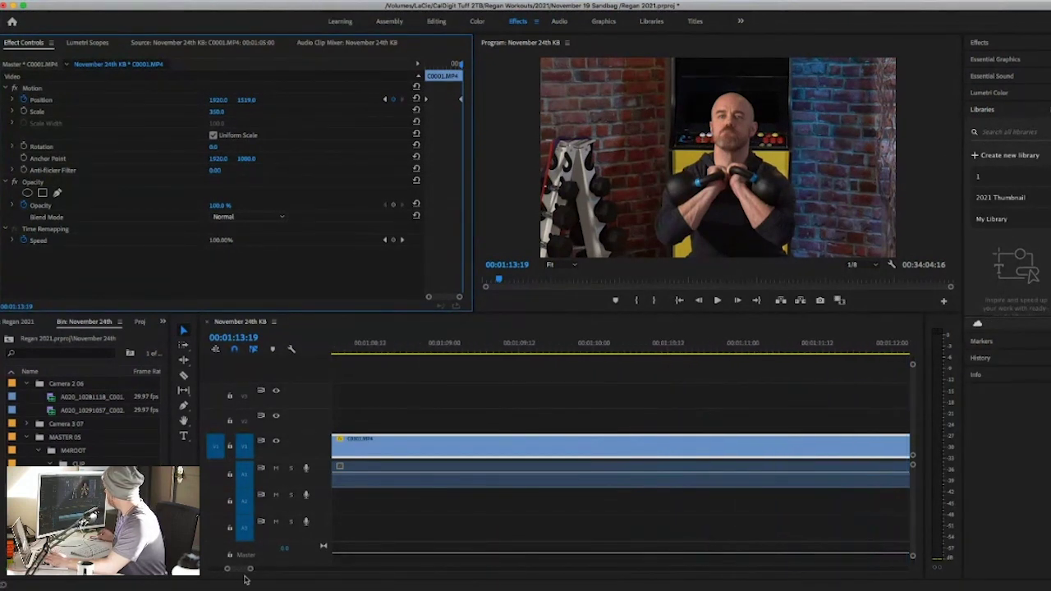
drag(250, 572, 282, 569)
scroll(458, 506, down, 20)
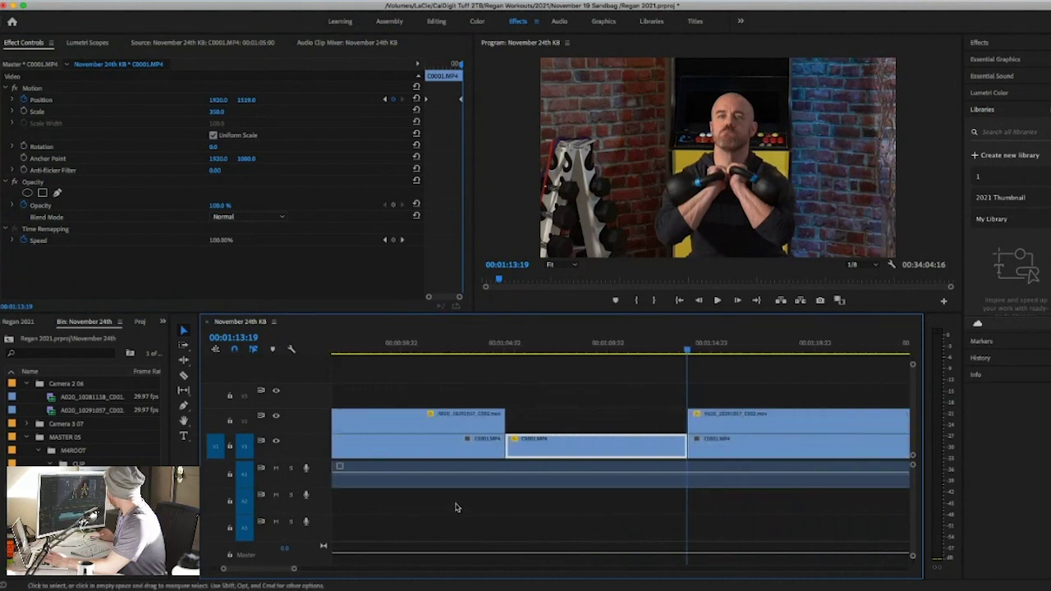
click(391, 350)
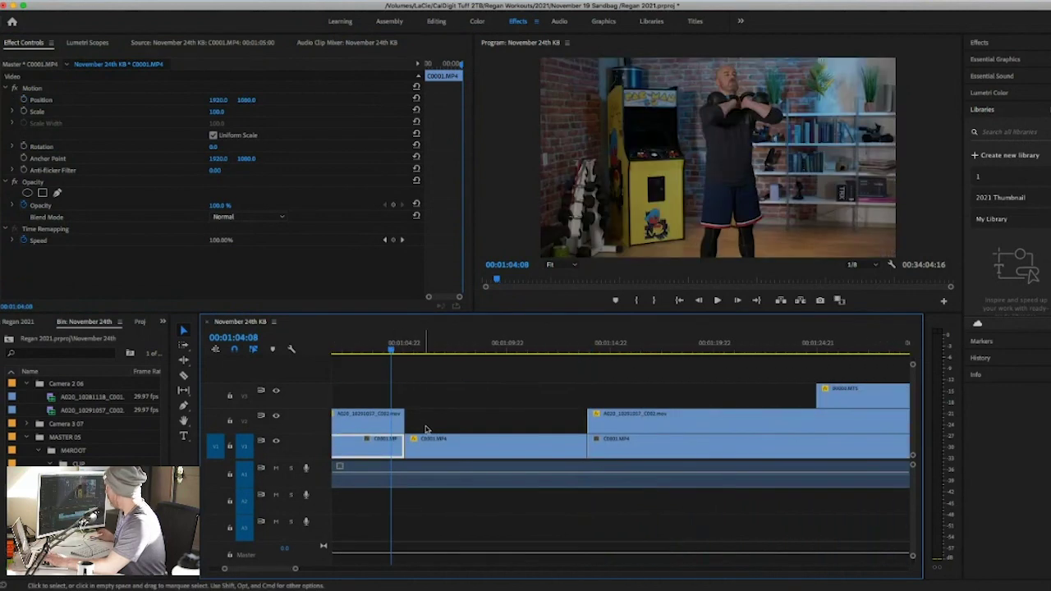
key(space)
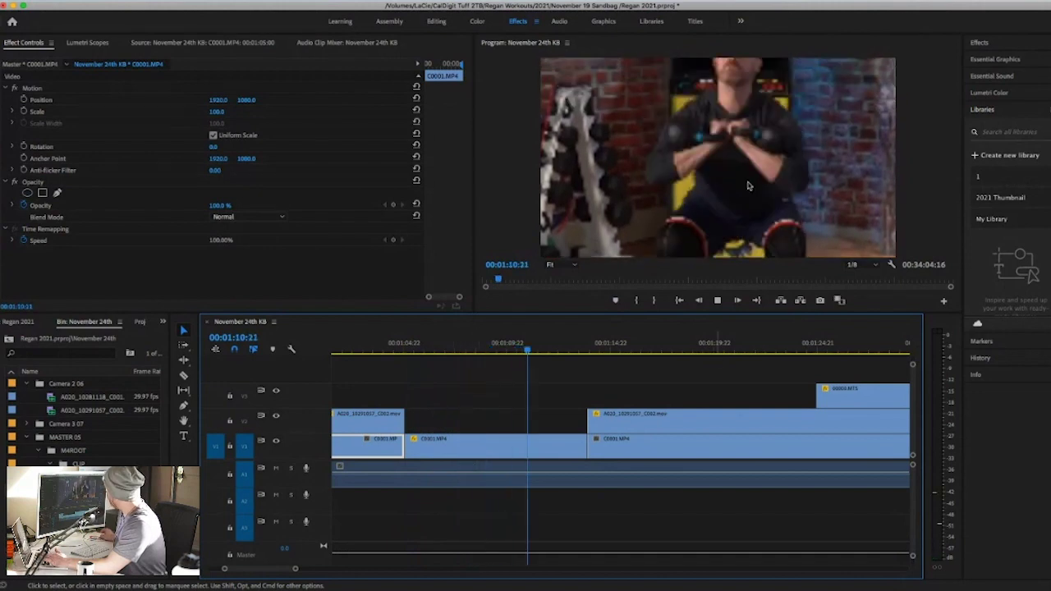
key(space)
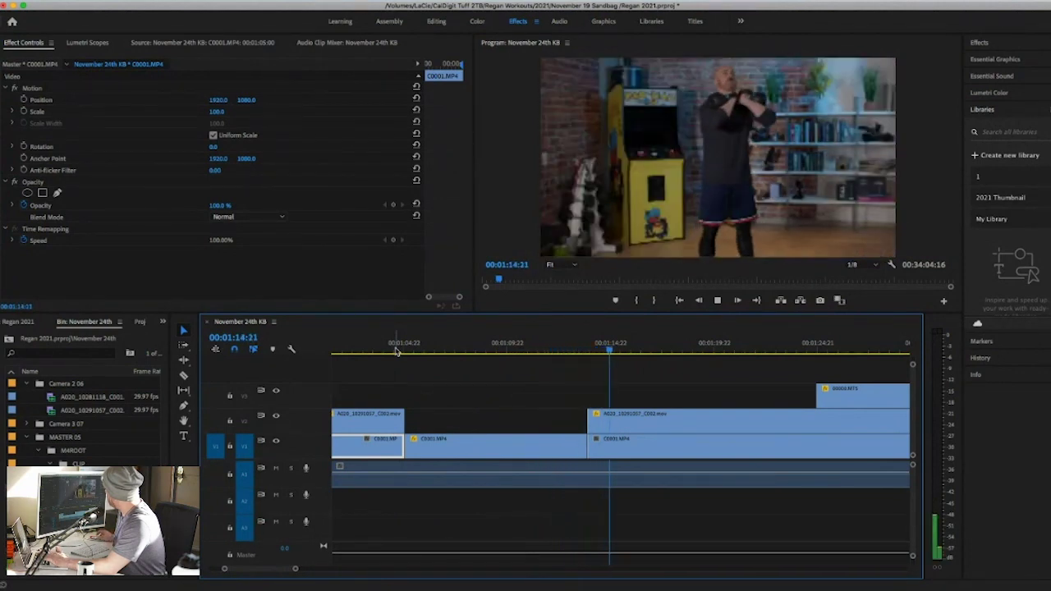
Step: Trim the start of the V2 clip following the pan to about 00:01:20 and play from the pan into the exposed wide shot
key(space)
click(594, 416)
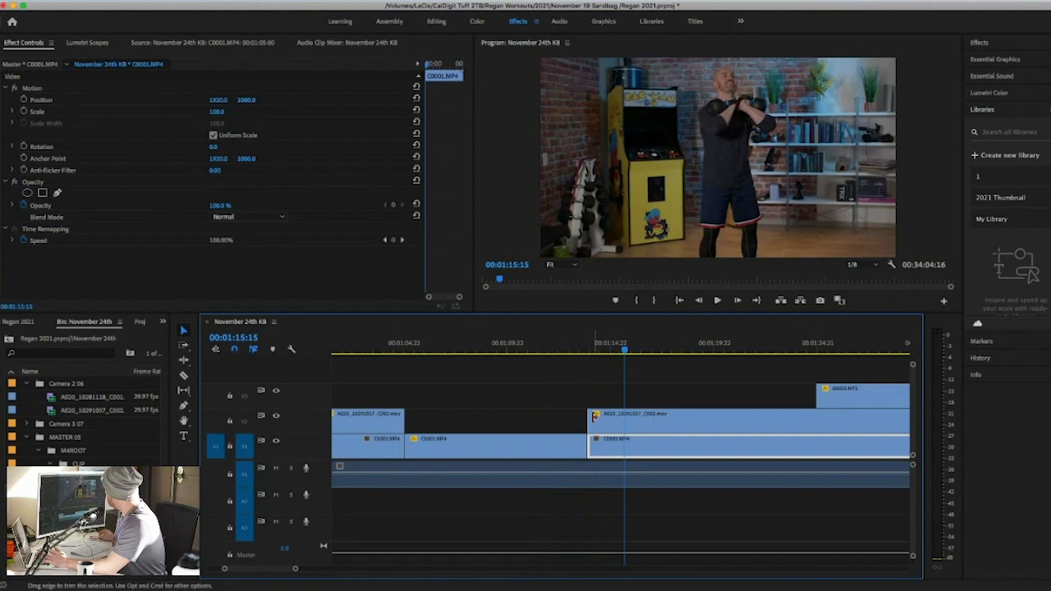
drag(595, 416, 727, 421)
click(547, 353)
key(space)
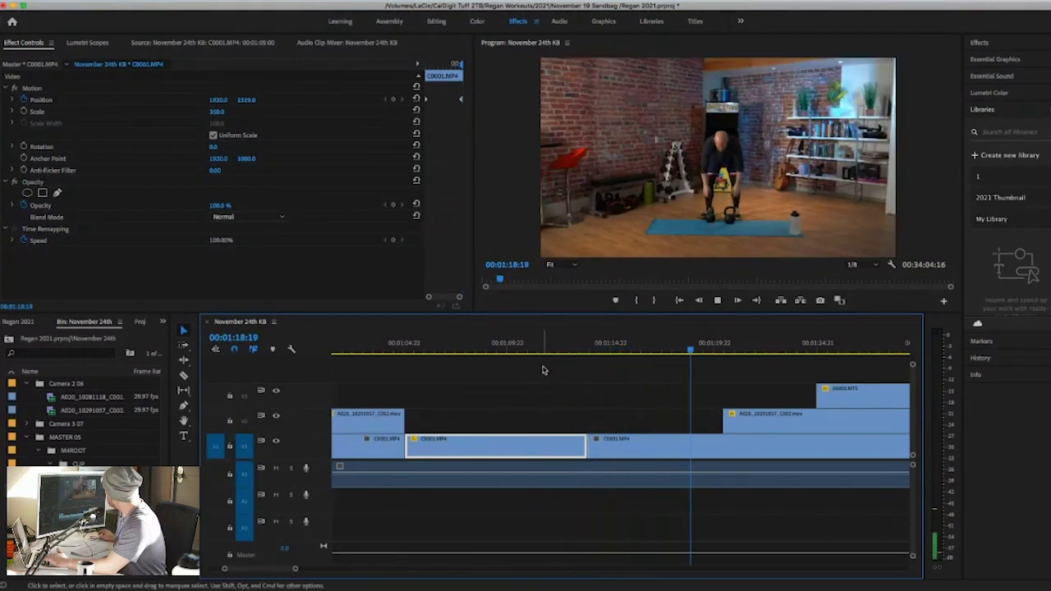
key(space)
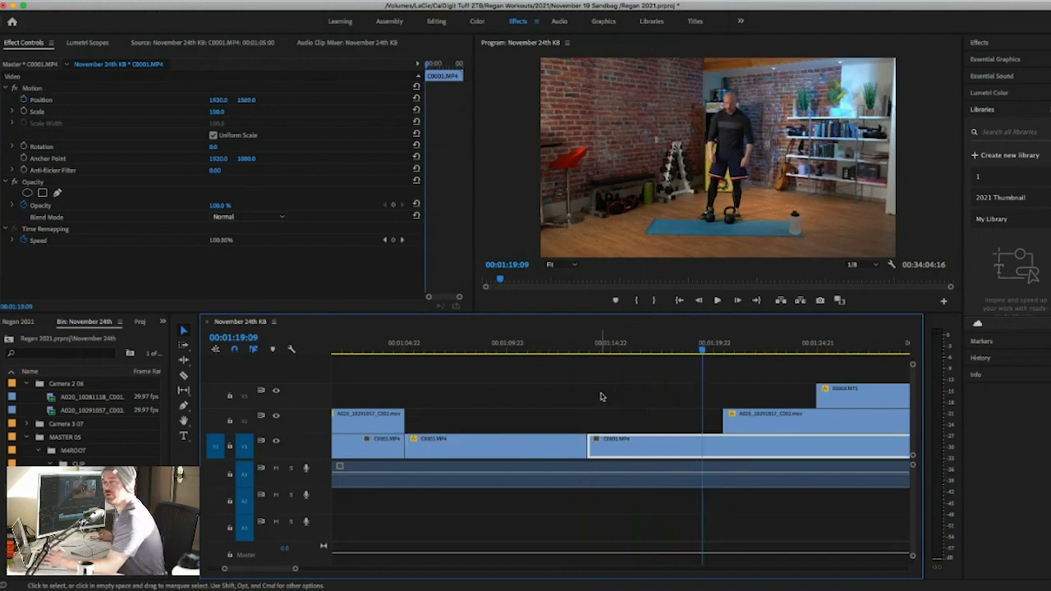
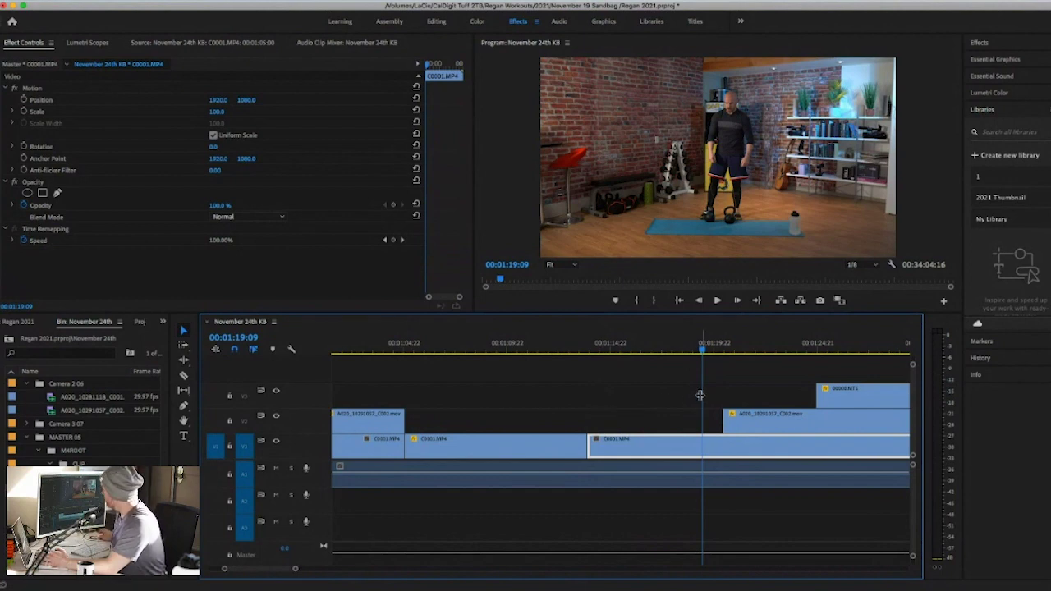
Step: Play from 00:01:18:21 to find the next cut point and split the V3 clip at 00:01:29:08
scroll(649, 380, right, 5)
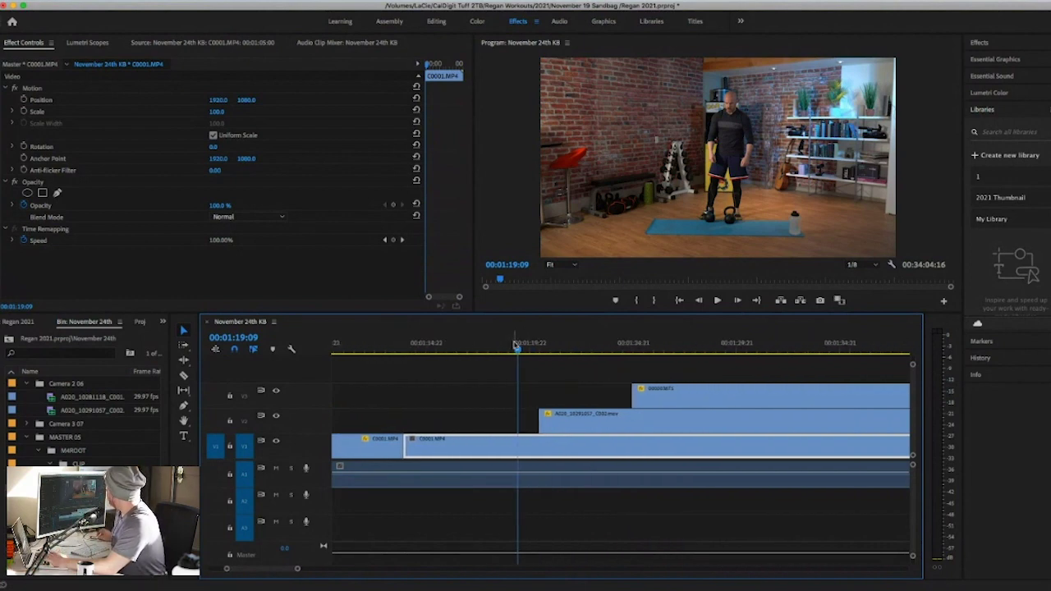
drag(518, 350, 509, 351)
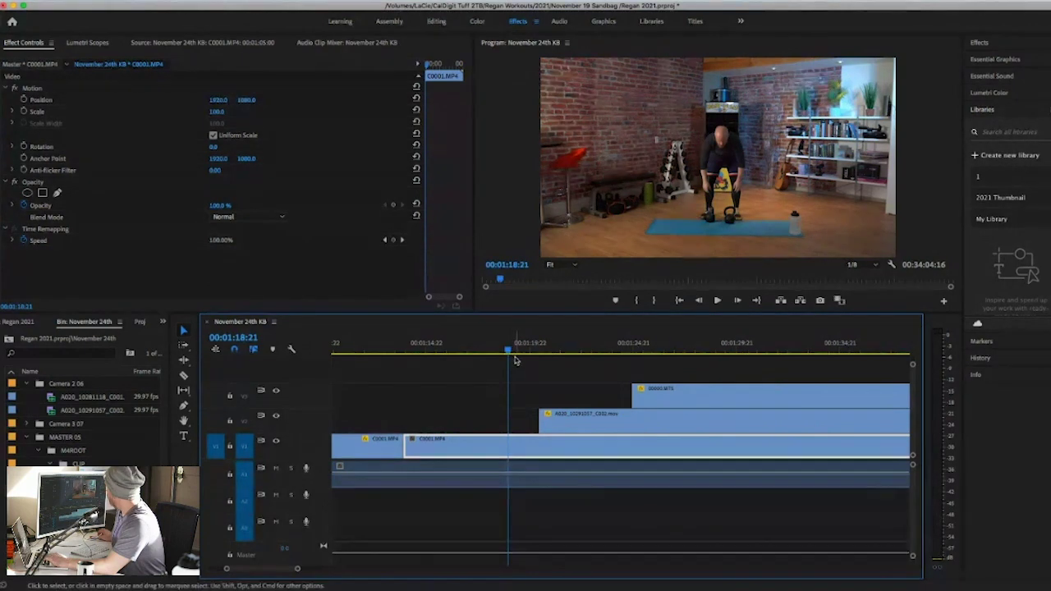
key(space)
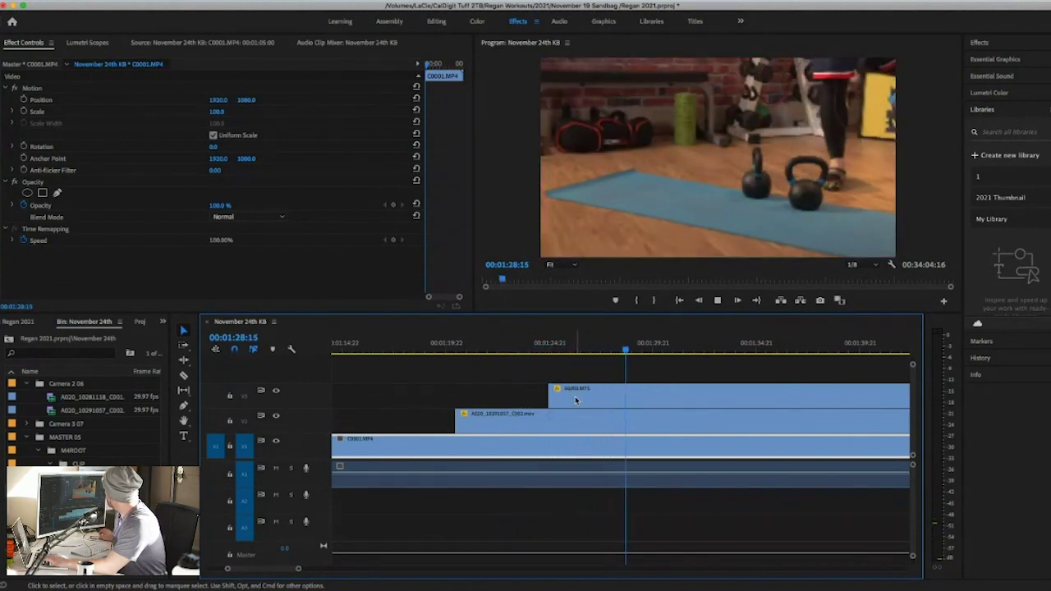
key(space)
click(184, 375)
scroll(517, 410, down, 5)
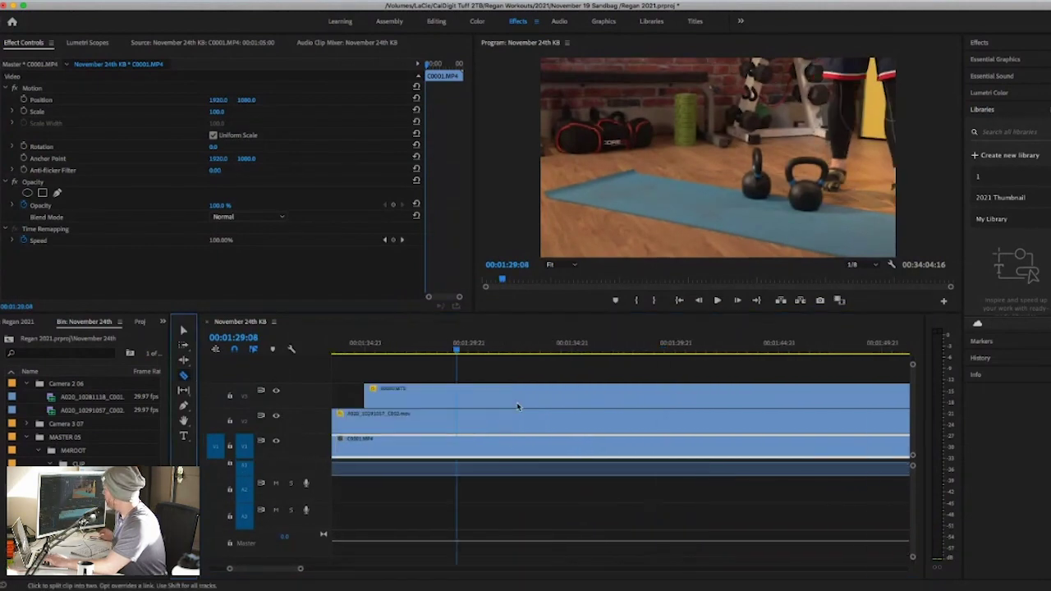
scroll(517, 407, down, 3)
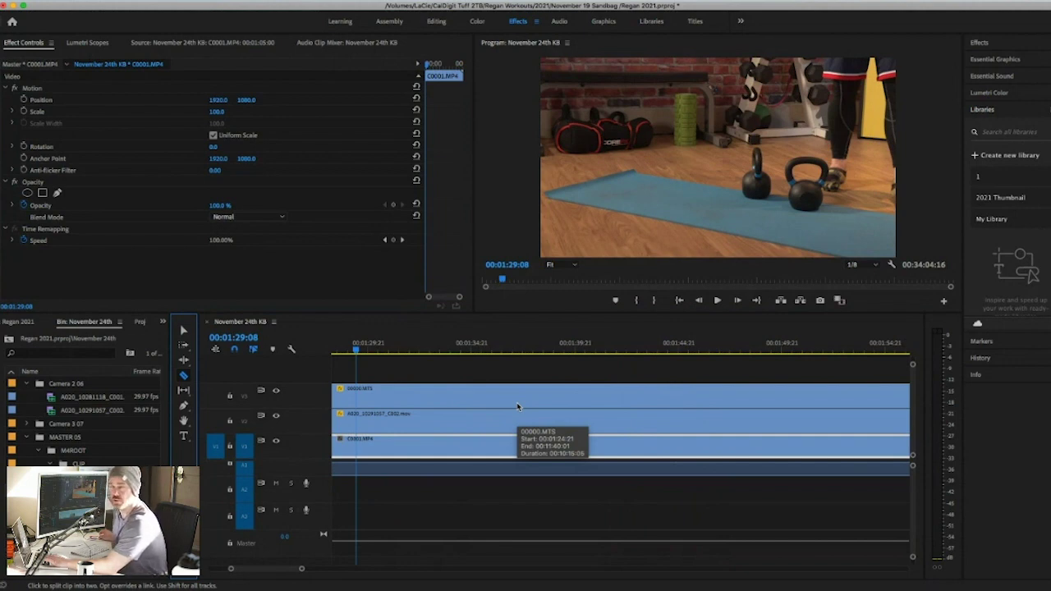
scroll(388, 396, up, 1)
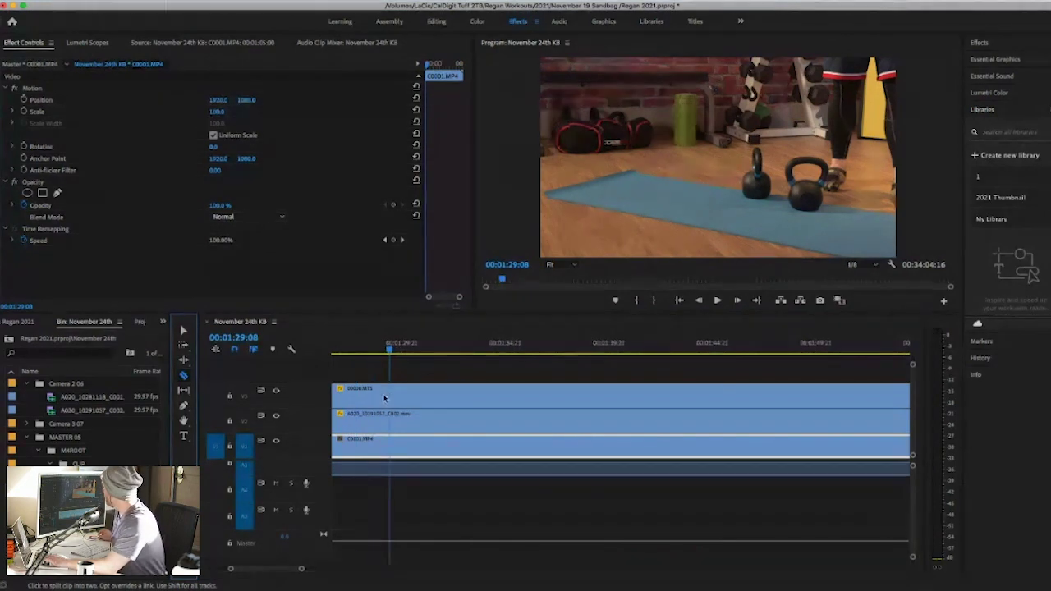
scroll(439, 400, up, 1)
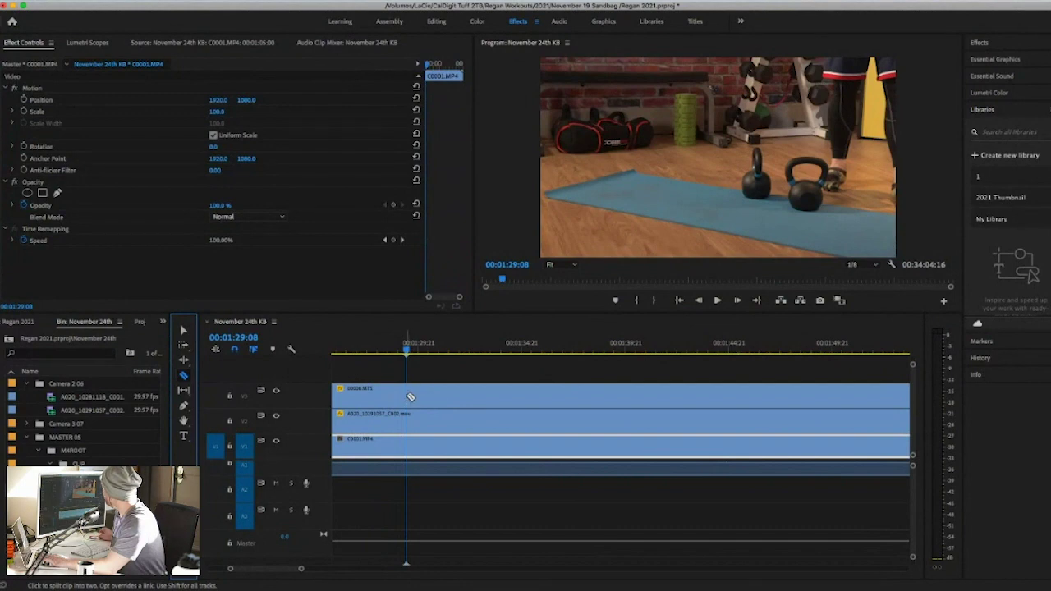
click(407, 398)
Step: Open a gap in the V2 and V3 clips from 00:01:29:08 to about 00:01:39 and play into the wide shot
click(182, 331)
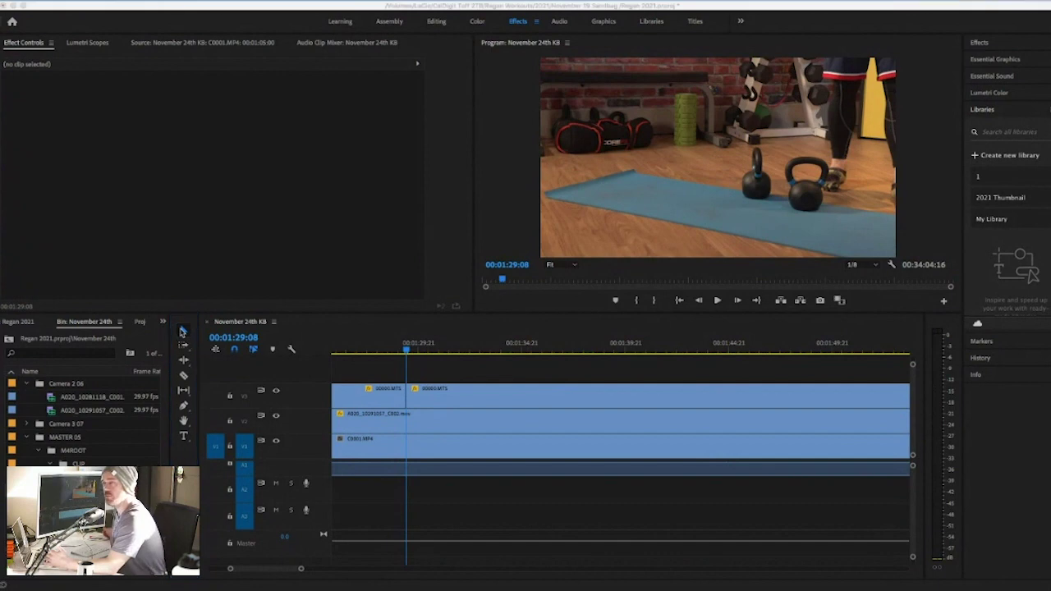
click(182, 331)
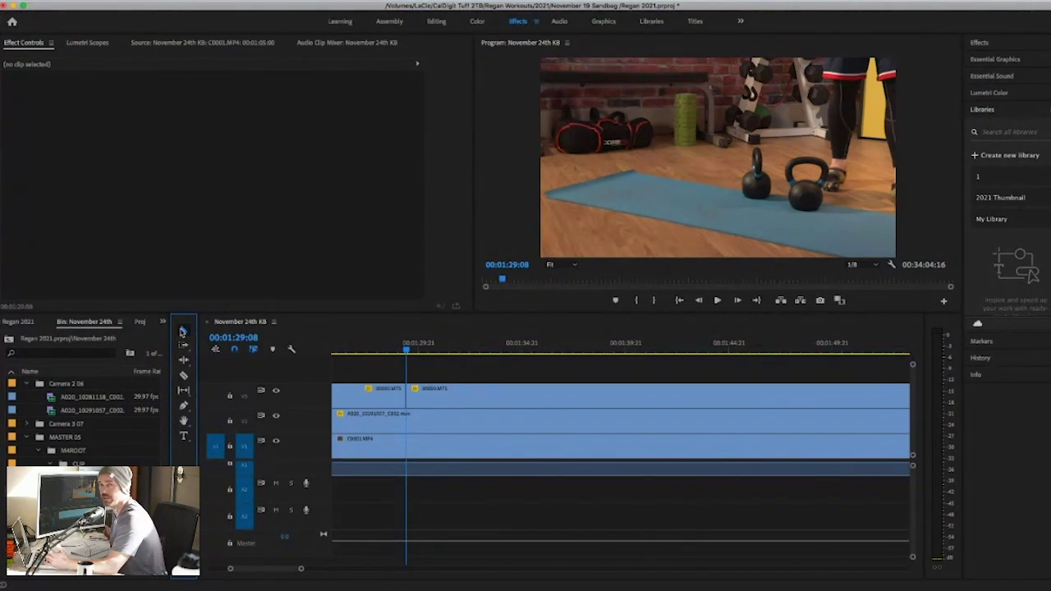
click(182, 331)
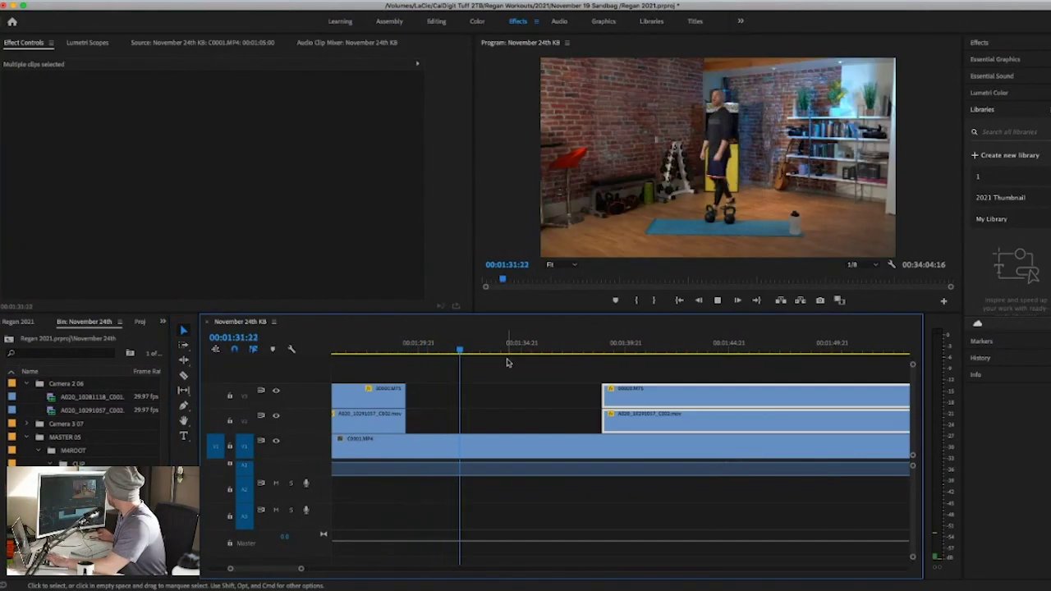
key(space)
Step: Split the V1 clip at both edges of the gap, at 00:01:29:08 and about 00:01:39
key(d)
click(183, 375)
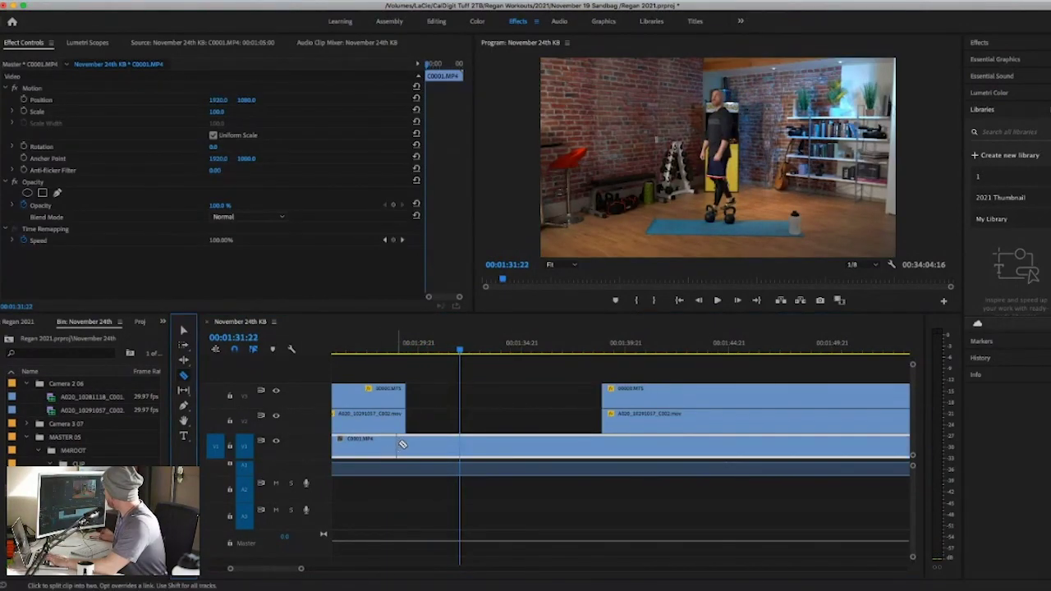
click(405, 444)
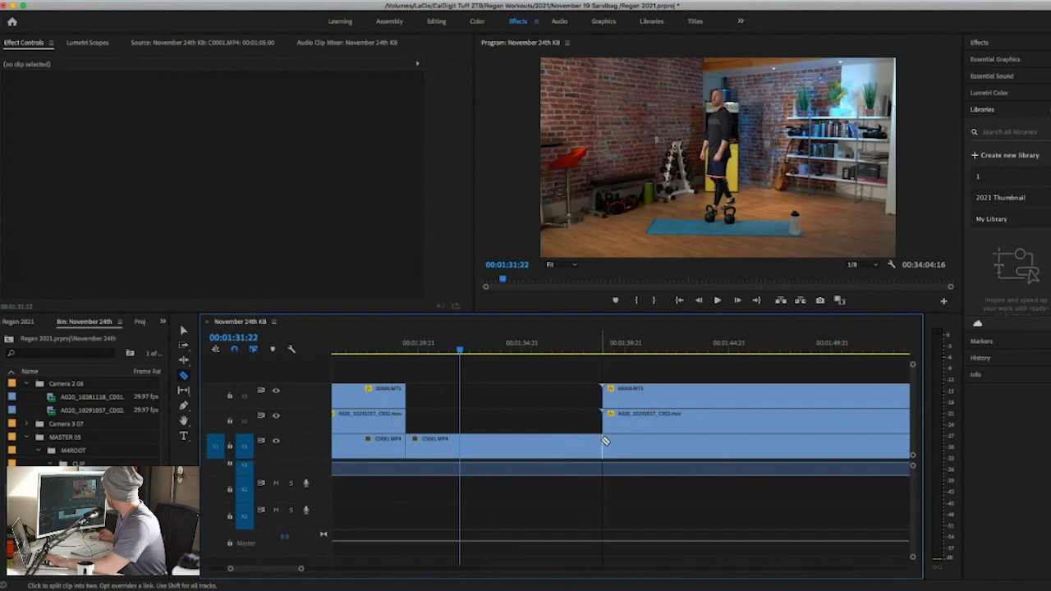
click(602, 441)
Step: Set the Scale of the V1 piece under the V2 and V3 gap to 120
key(v)
click(449, 446)
click(216, 112)
drag(215, 113, 216, 113)
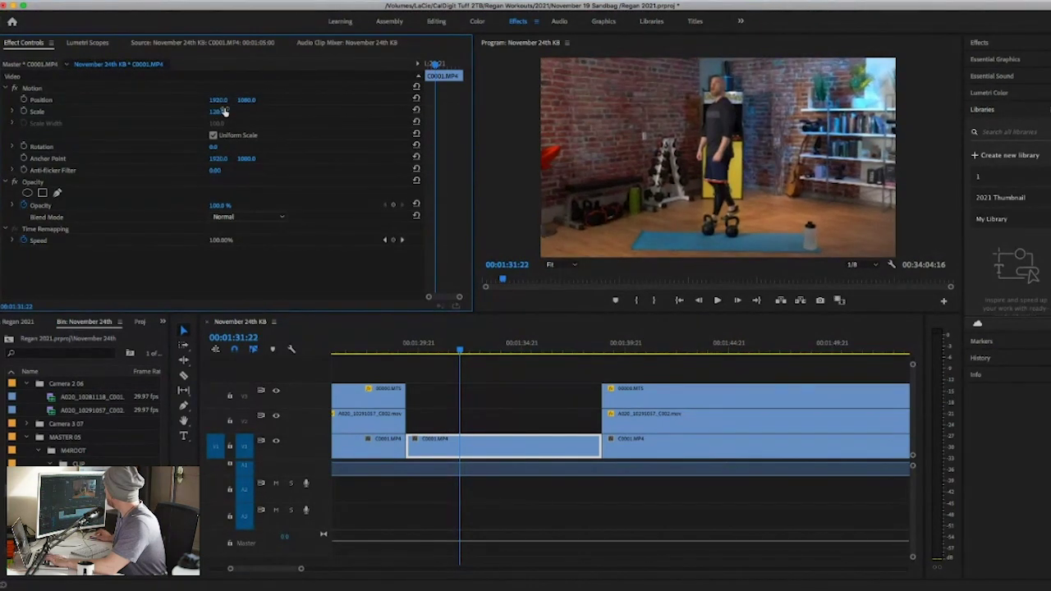
Step: Play from the enlarged V1 piece into the kettlebell close-up and trim the following V2 clip's start to about 00:01:46
click(459, 352)
key(space)
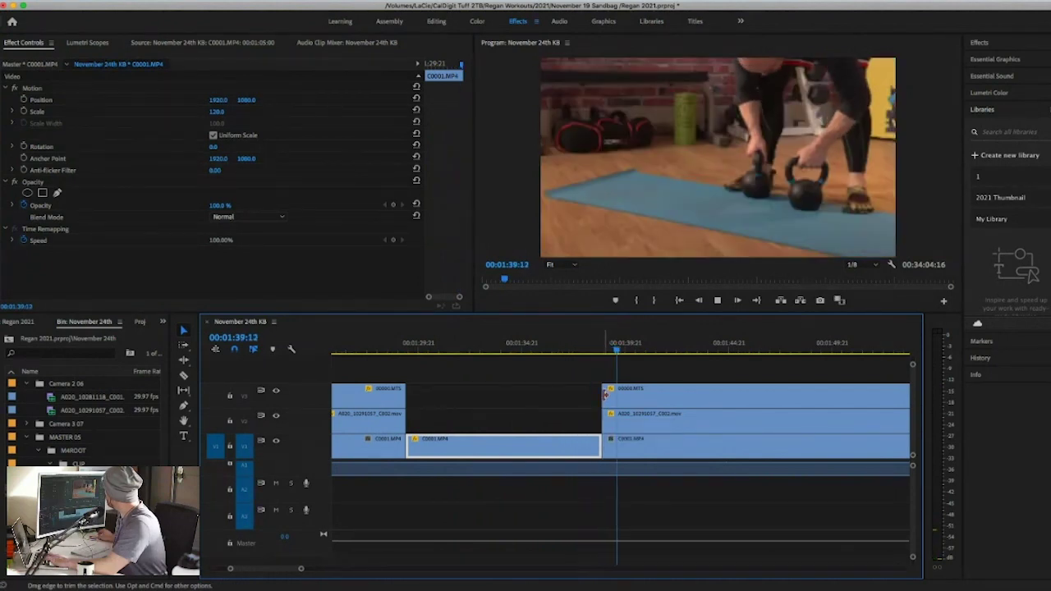
key(space)
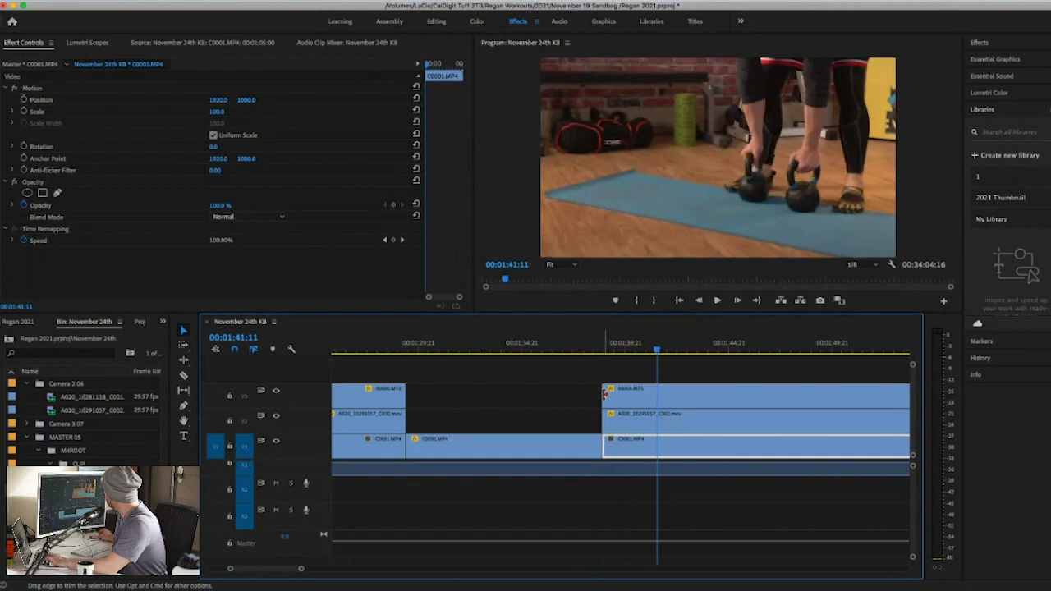
drag(607, 421, 764, 422)
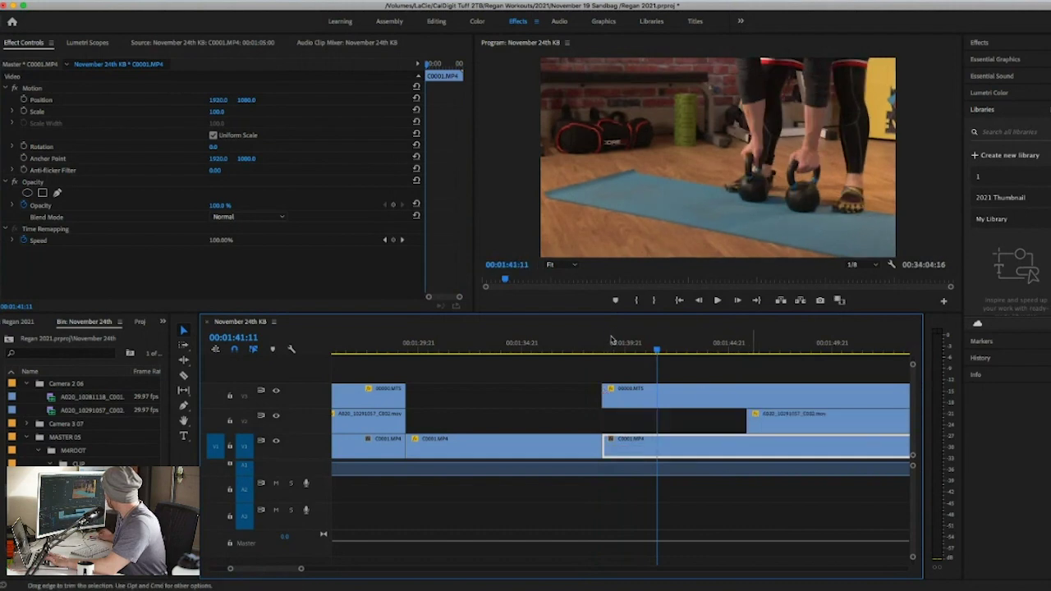
Step: Play the kettlebell close-up from 00:01:38:09 and split the V3 clip at 00:01:43:23
click(594, 351)
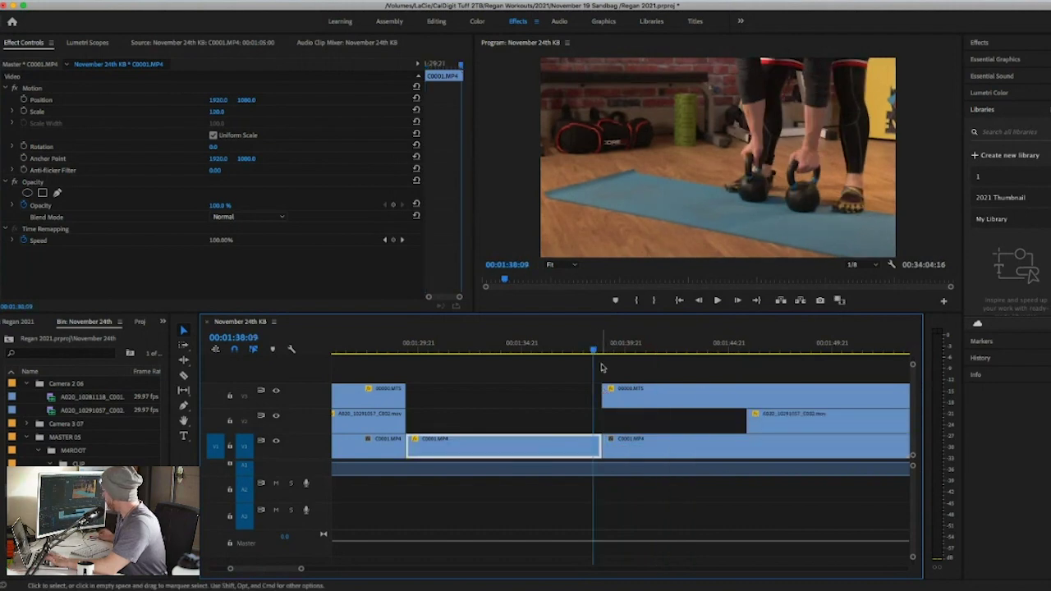
key(space)
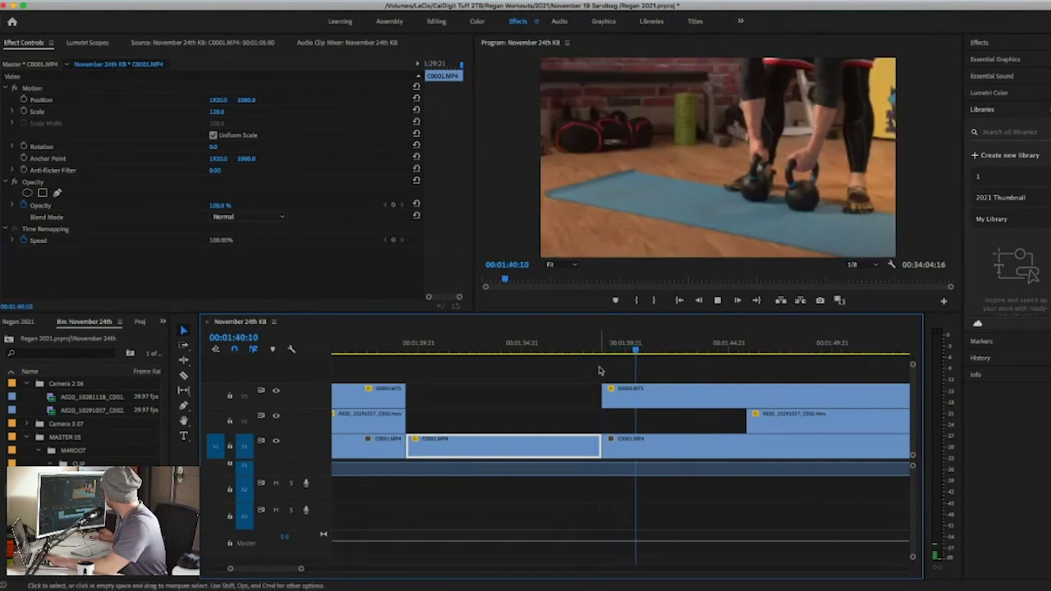
key(d)
key(space)
click(183, 375)
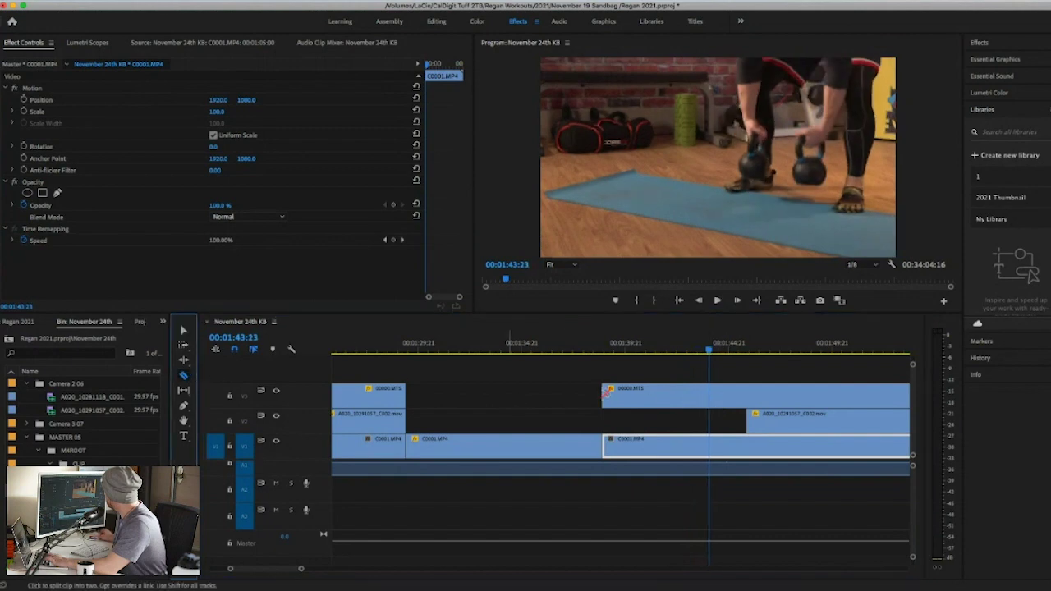
click(709, 396)
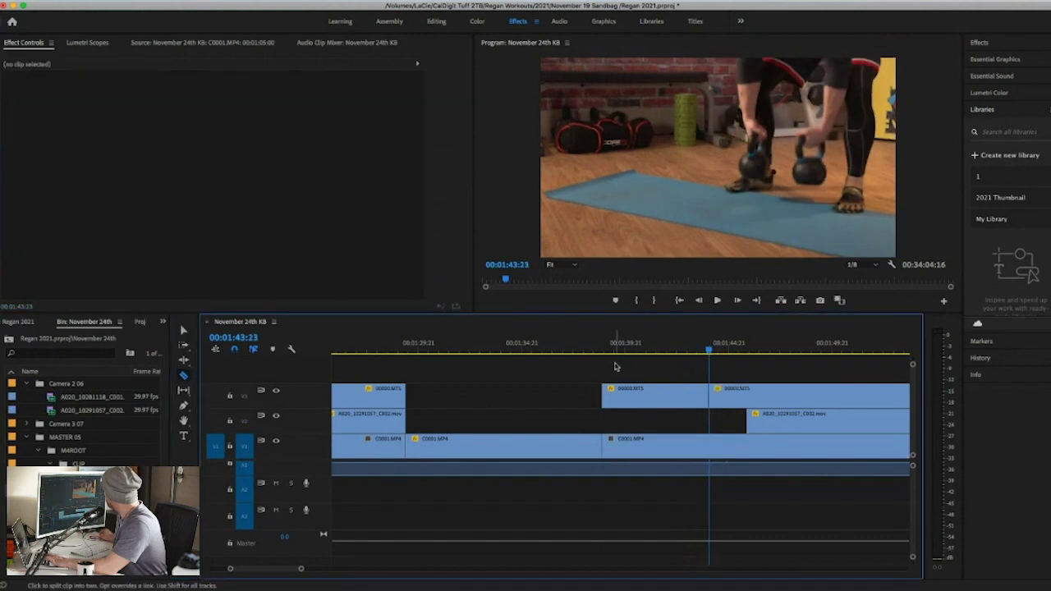
click(182, 332)
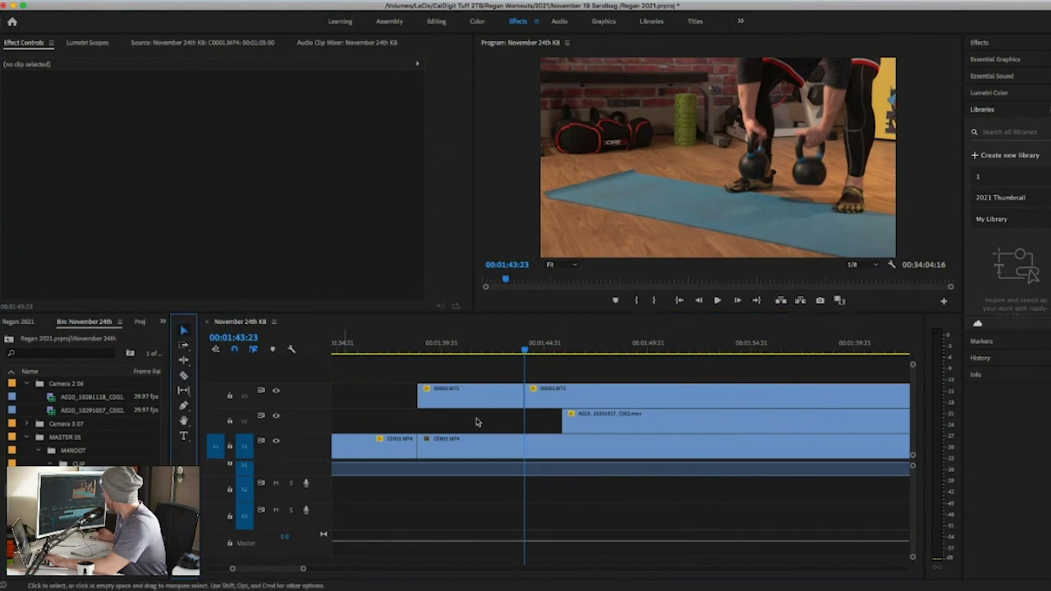
Step: Trim the starts of the V3 and V2 clips after the close-up to about 00:02:00 to expose the wide shot
drag(527, 399, 750, 408)
key(space)
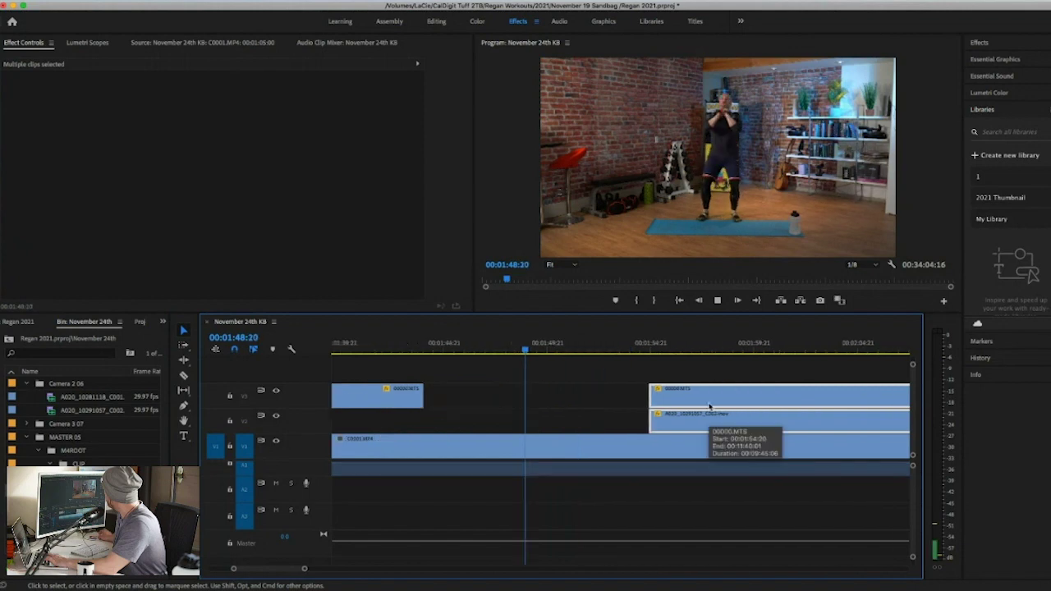
drag(502, 400, 617, 397)
scroll(535, 469, up, 1)
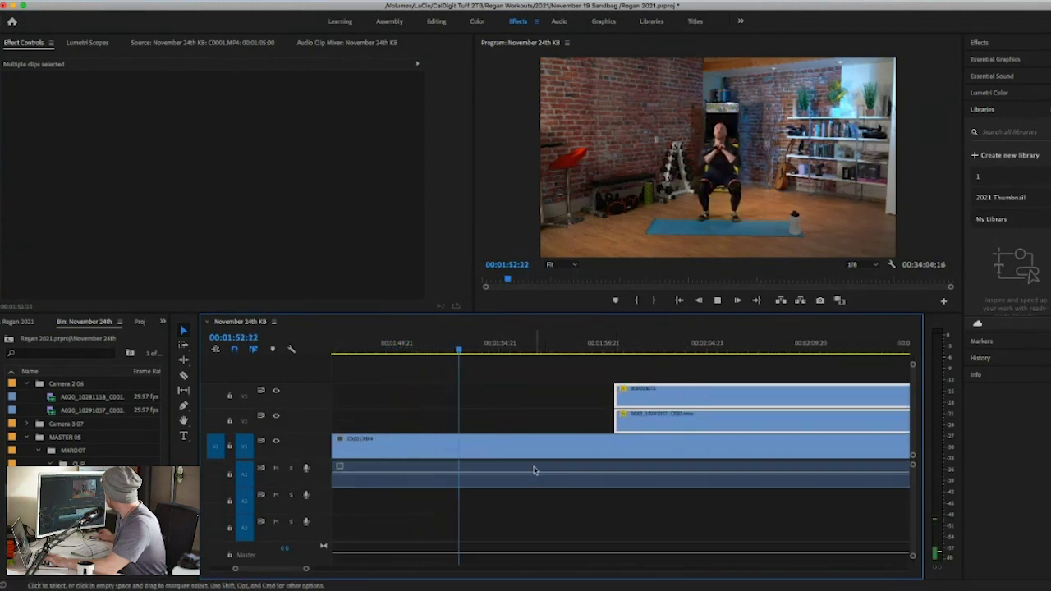
key(space)
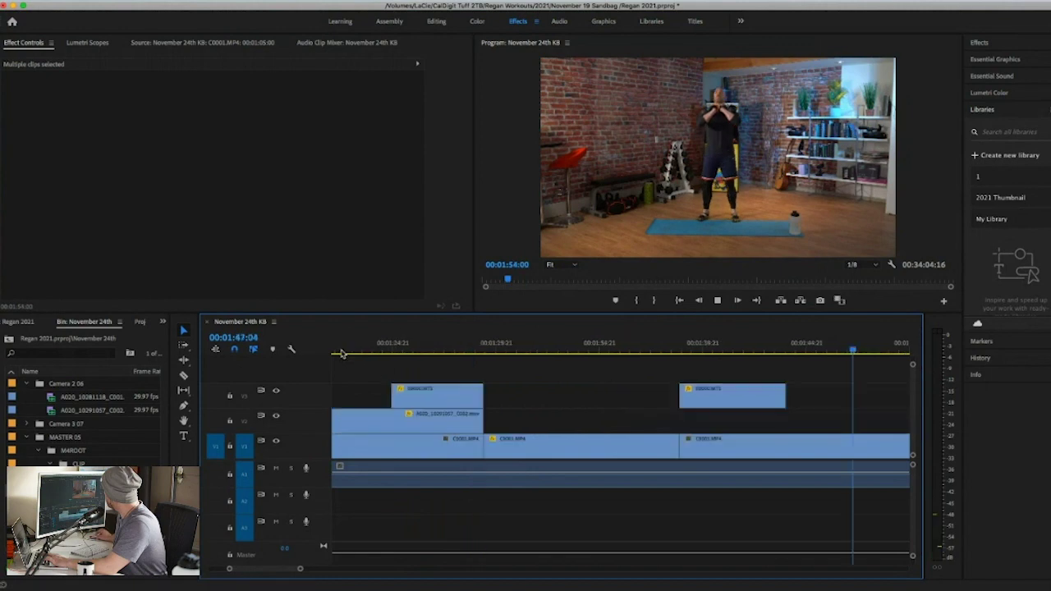
Step: Play from about 00:01:43 past the end of the V3 close-up to review the cut to the wide shot
scroll(575, 385, down, 5)
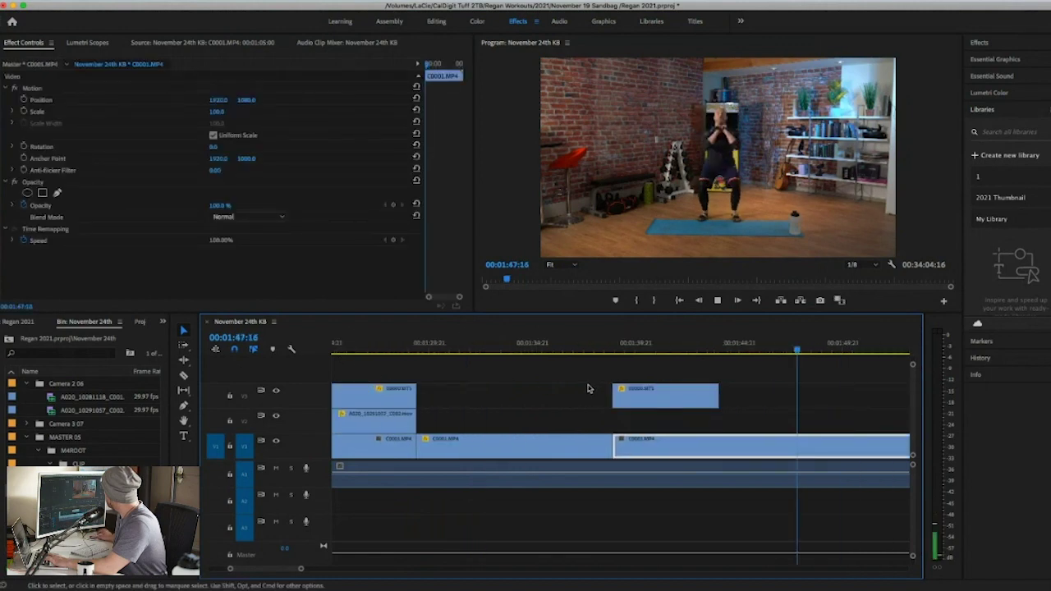
click(609, 351)
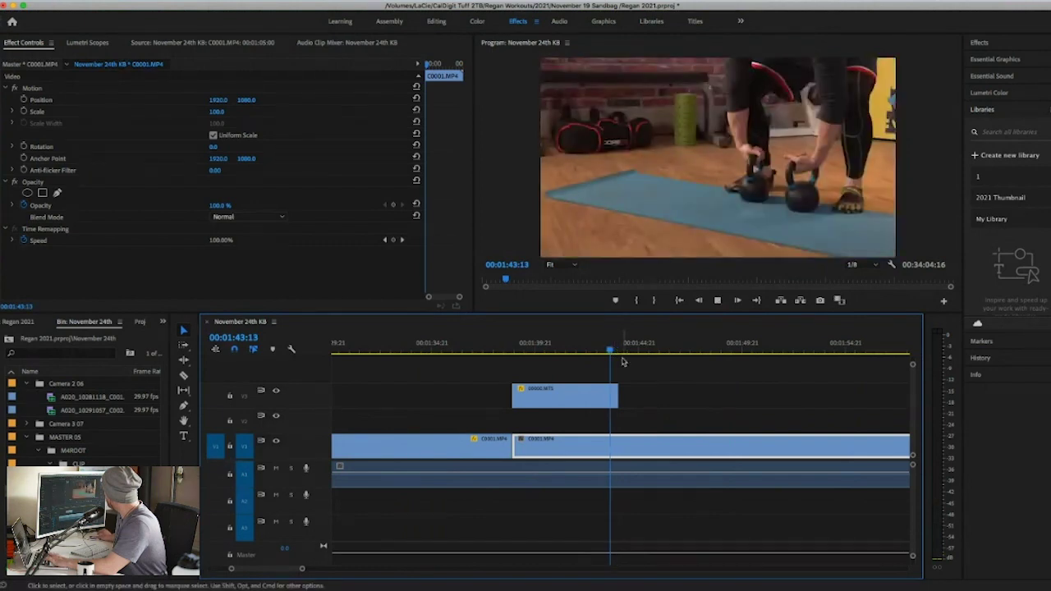
scroll(621, 359, down, 4)
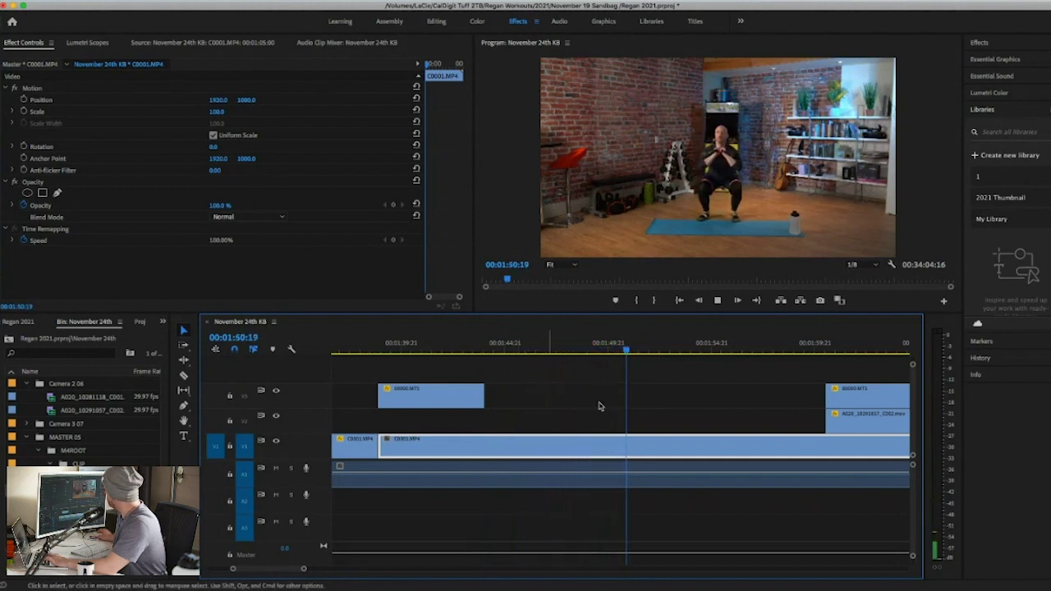
scroll(598, 399, down, 4)
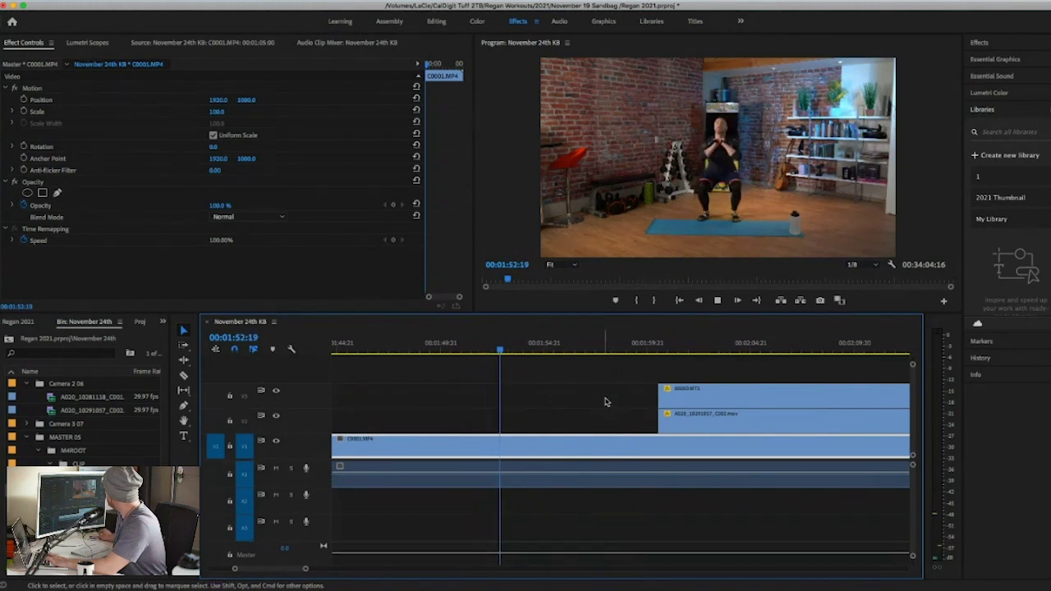
Step: Extend the V2 clip's start back to about 00:01:55 and trim the V3 clip's start to about 00:02:08
drag(593, 420, 551, 420)
key(space)
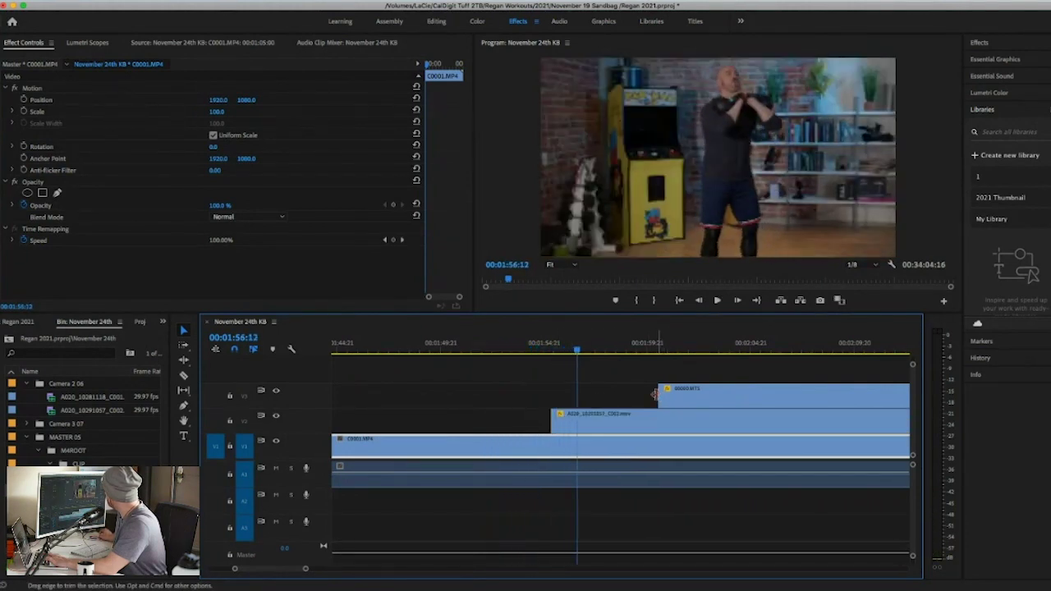
drag(661, 392, 810, 393)
key(space)
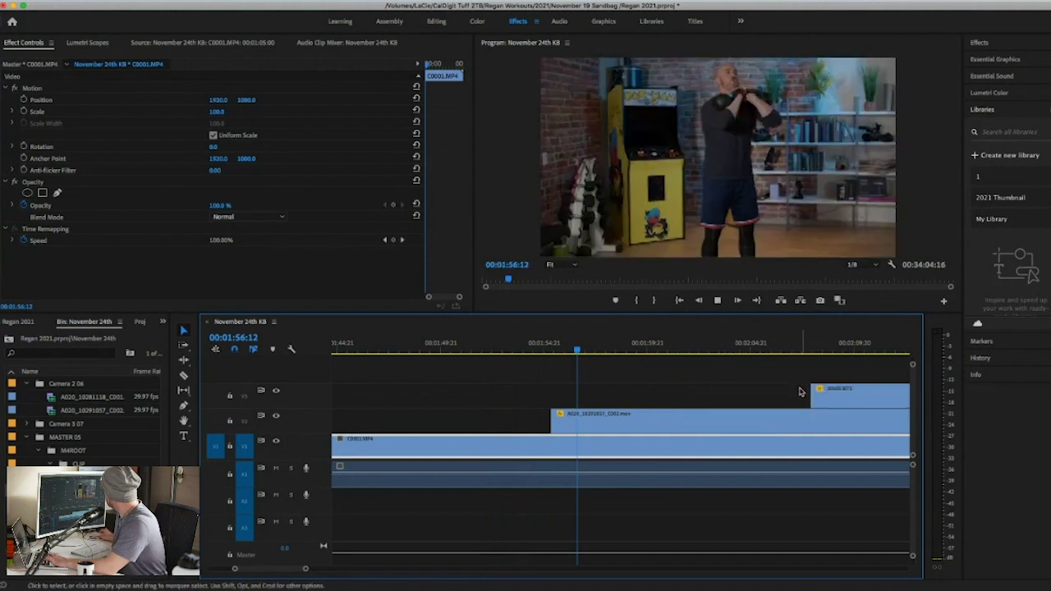
scroll(793, 392, right, 3)
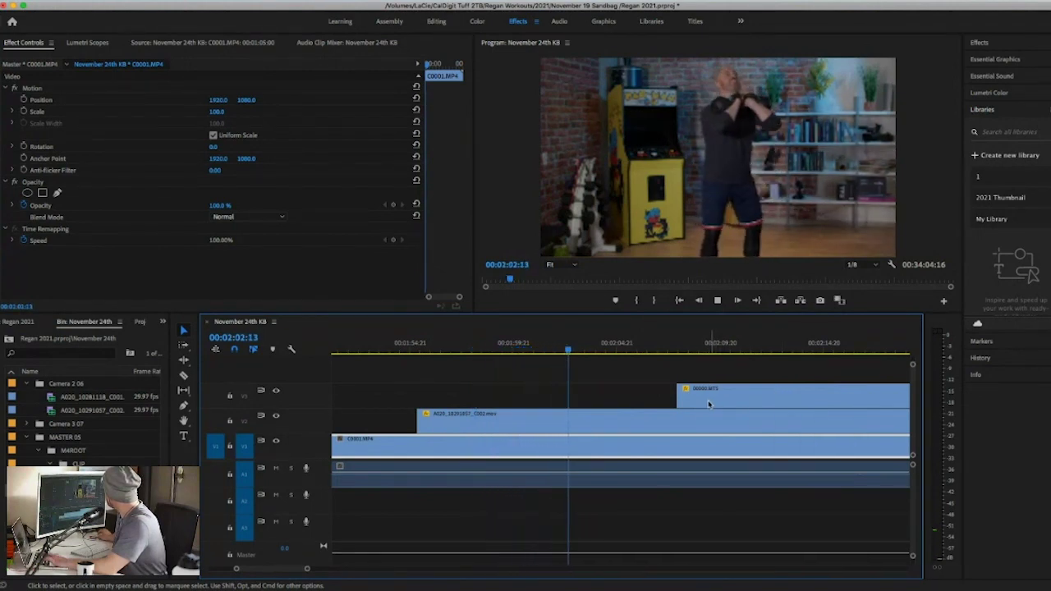
Step: Try extending the V3 leg close-up's start back to about 00:02:04 and play it through 00:02:06:21
drag(684, 397, 605, 397)
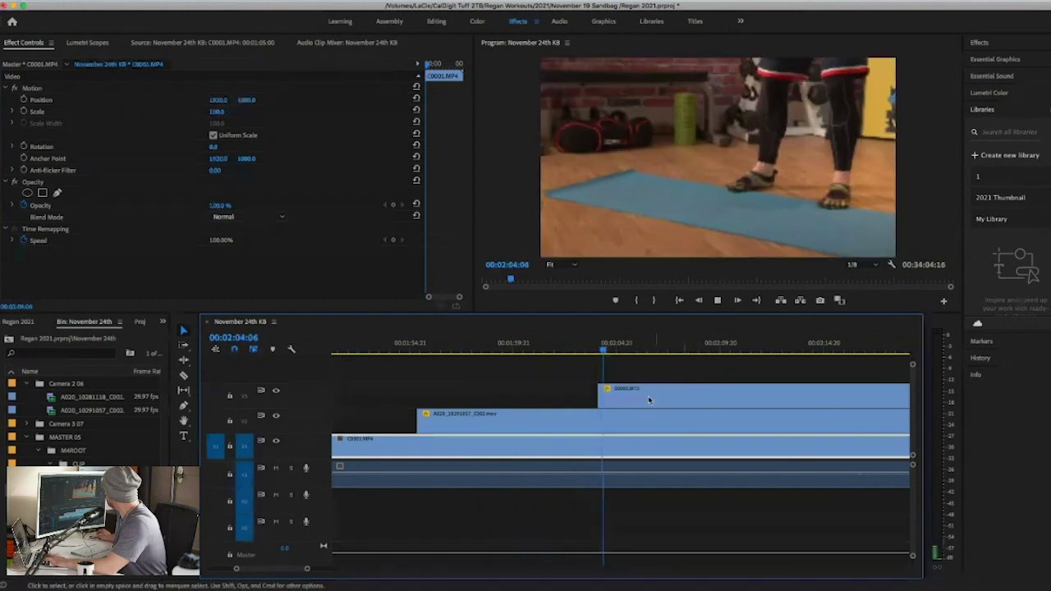
key(space)
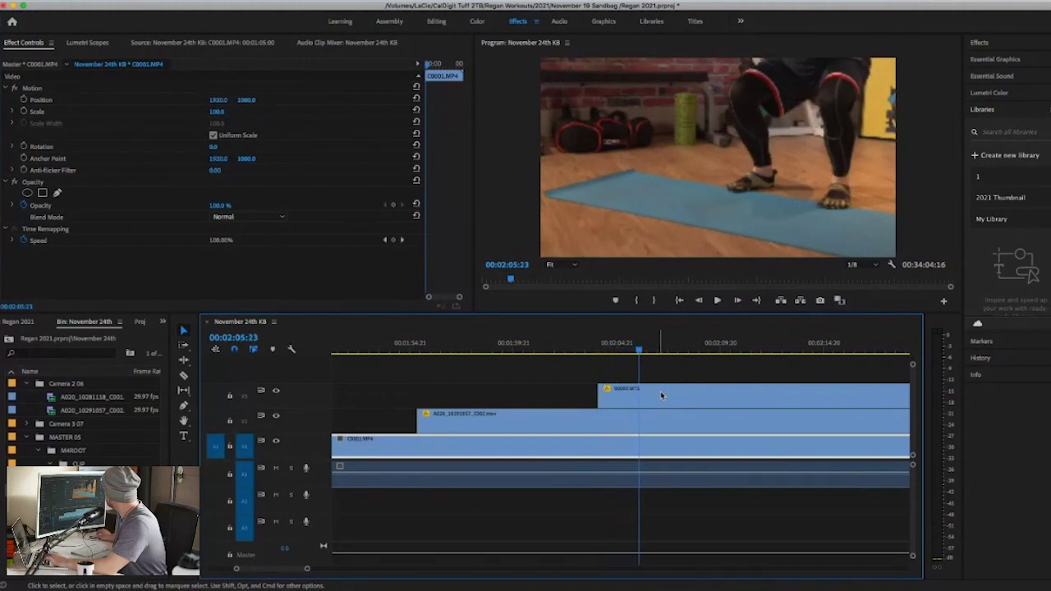
scroll(662, 396, left, 1)
key(space)
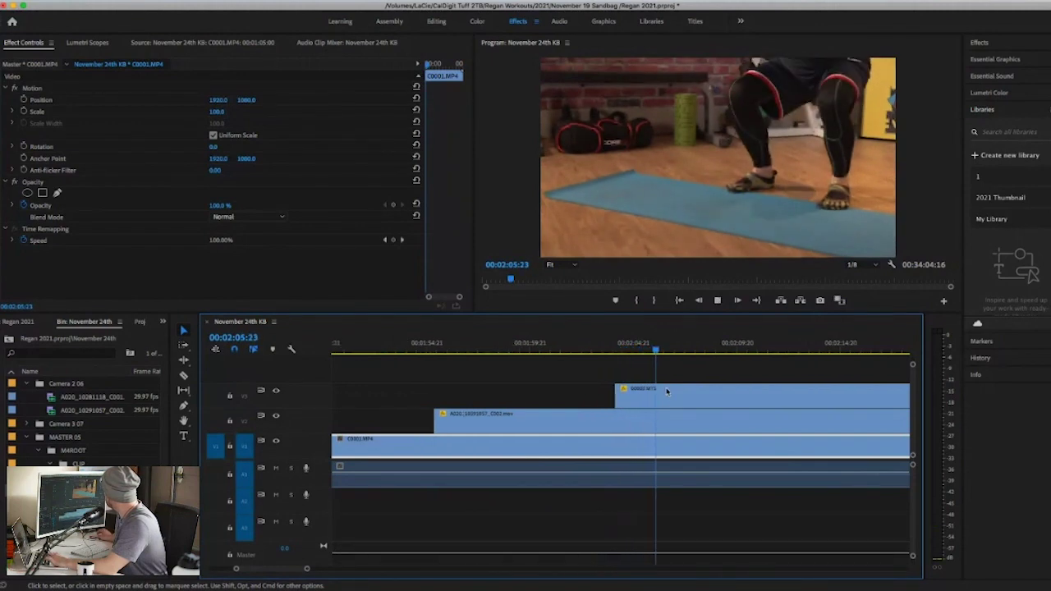
scroll(662, 396, right, 5)
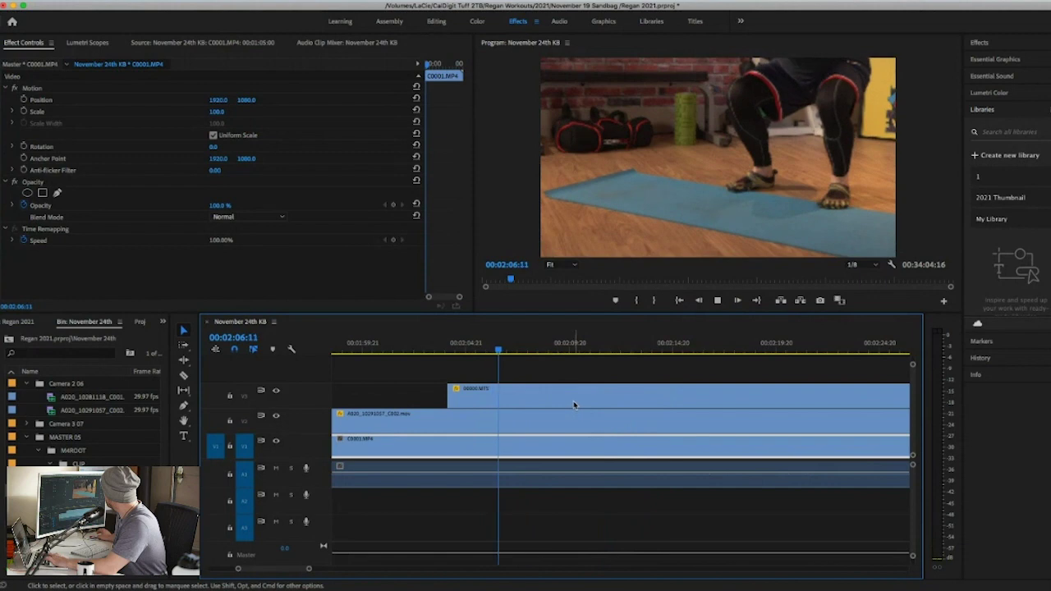
key(space)
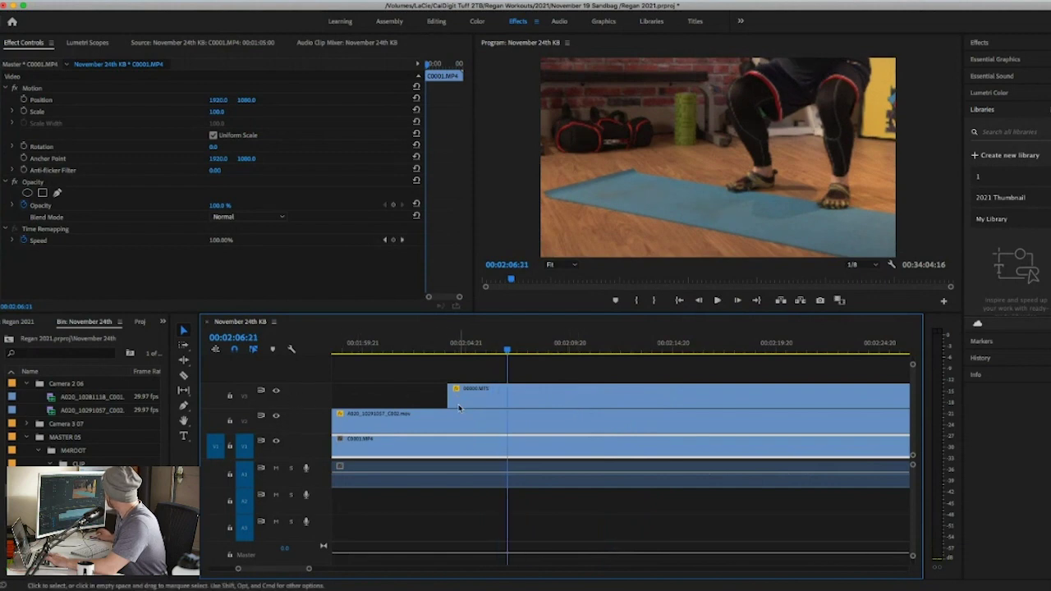
Step: Trim the V3 clip's start to about 00:02:19, and clear the V2 clip from 00:02:09:04 to that point to expose the wide shot
drag(453, 397, 500, 398)
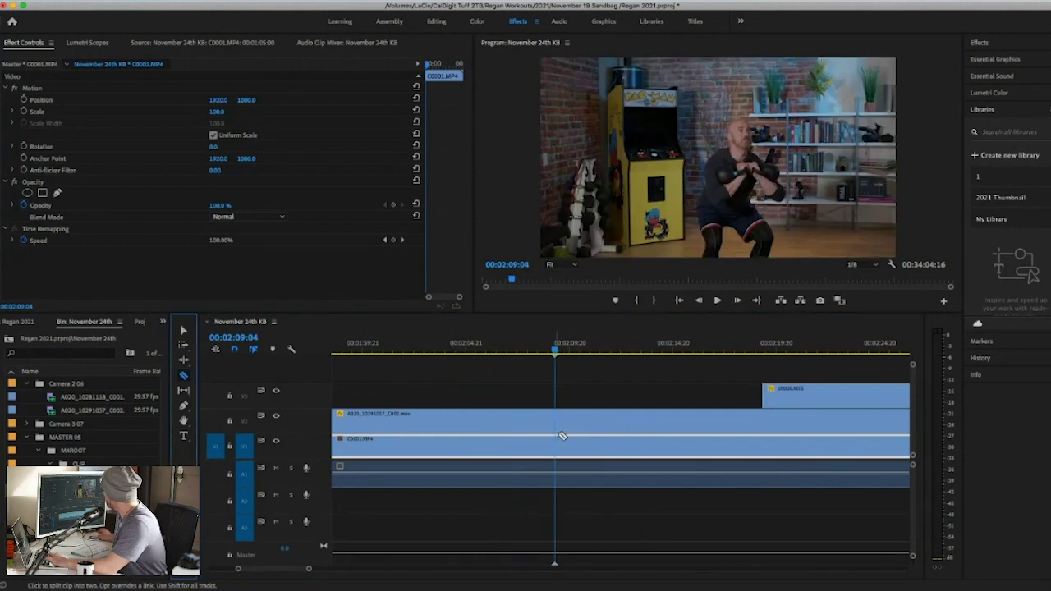
click(562, 436)
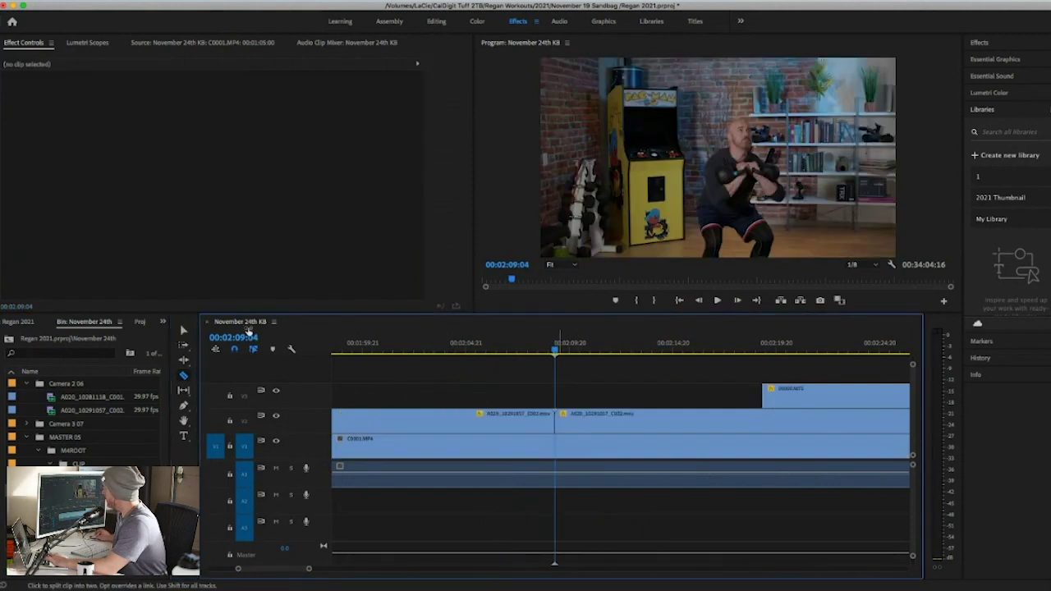
click(185, 330)
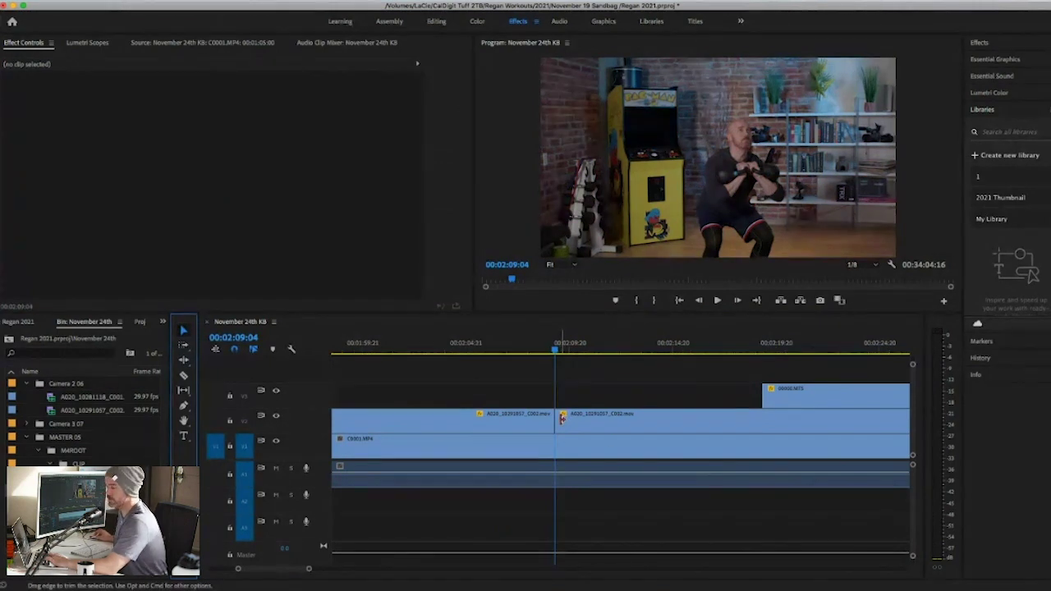
drag(562, 418, 762, 423)
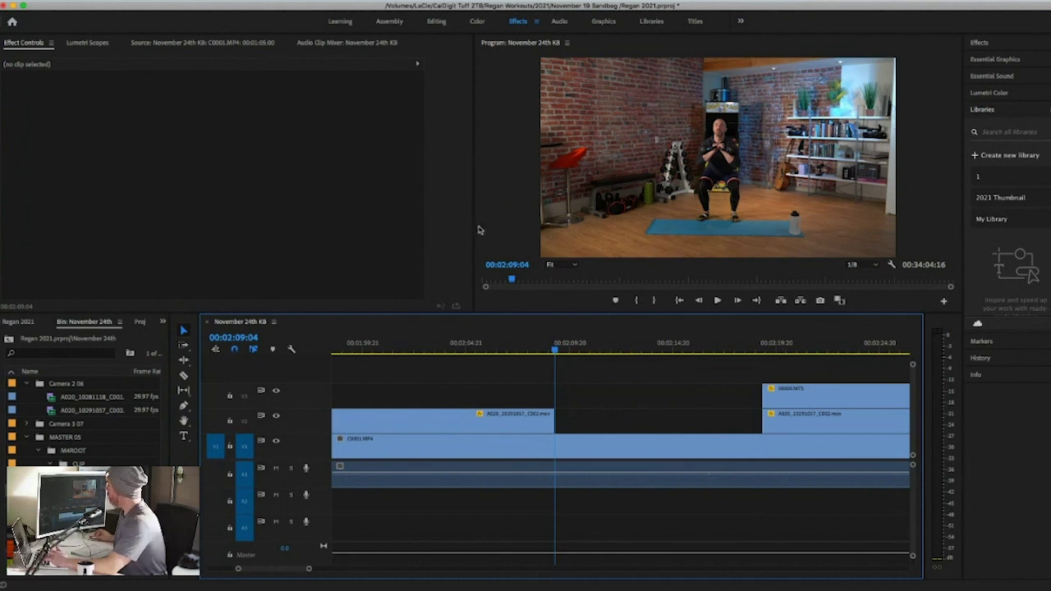
Step: Play the cut to the wide shot from 00:02:08:12 and extend the V3 clip's start back to 00:02:16:05
scroll(529, 345, right, 2)
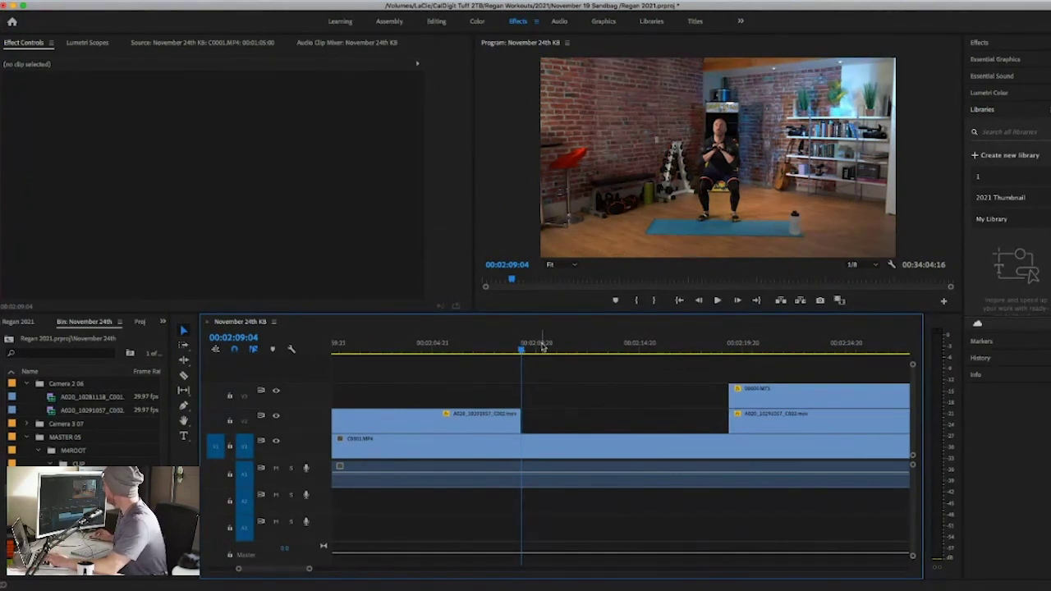
click(508, 349)
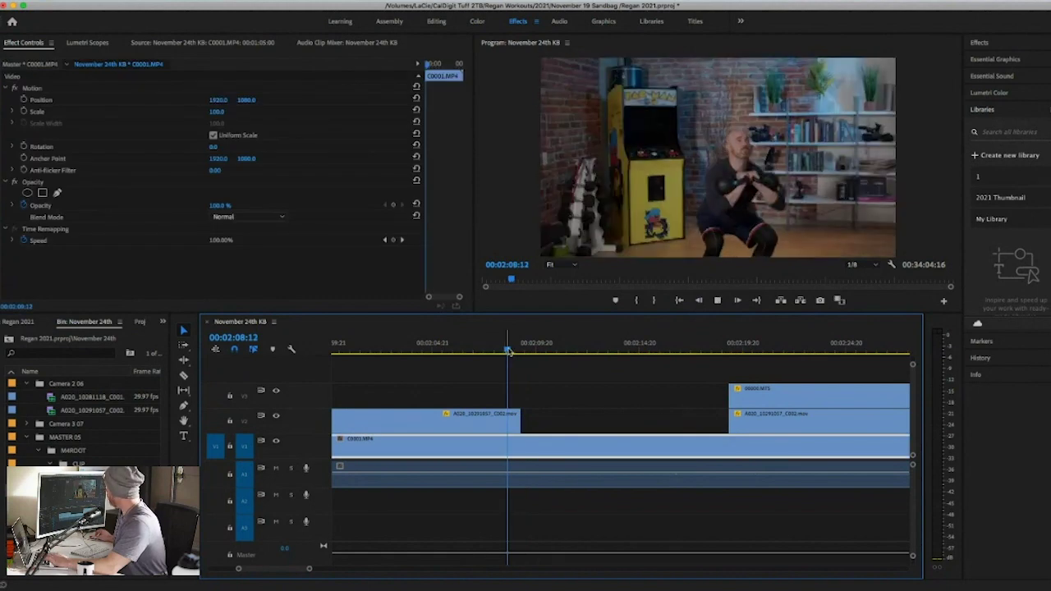
key(space)
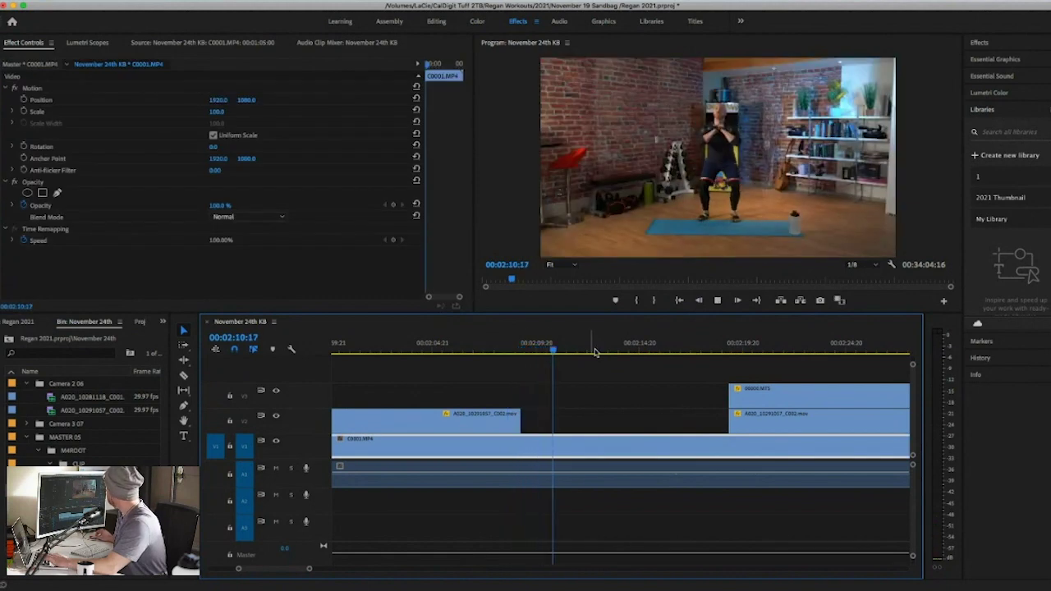
scroll(591, 352, right, 5)
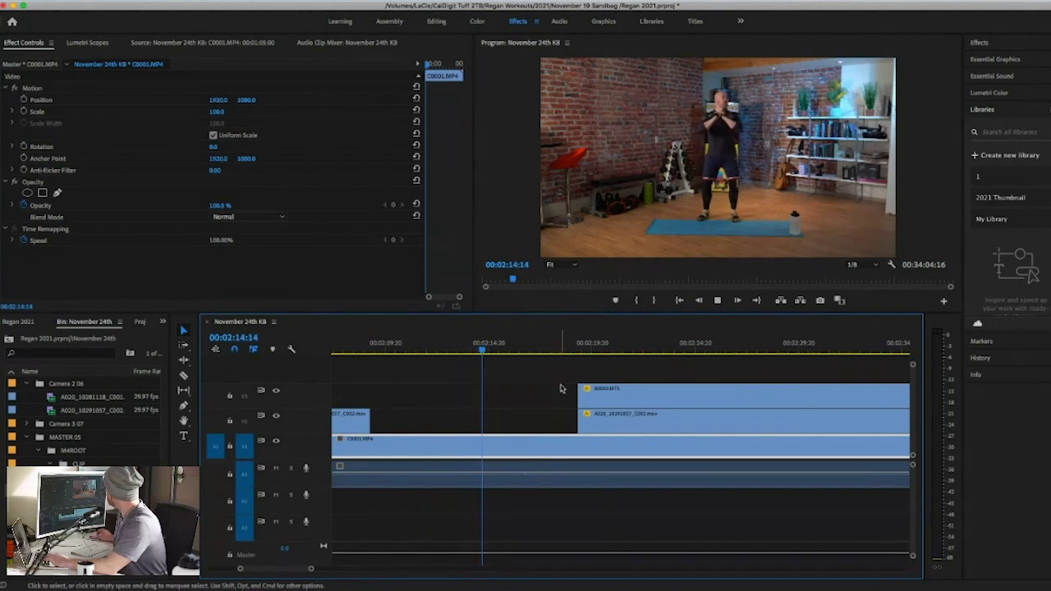
key(space)
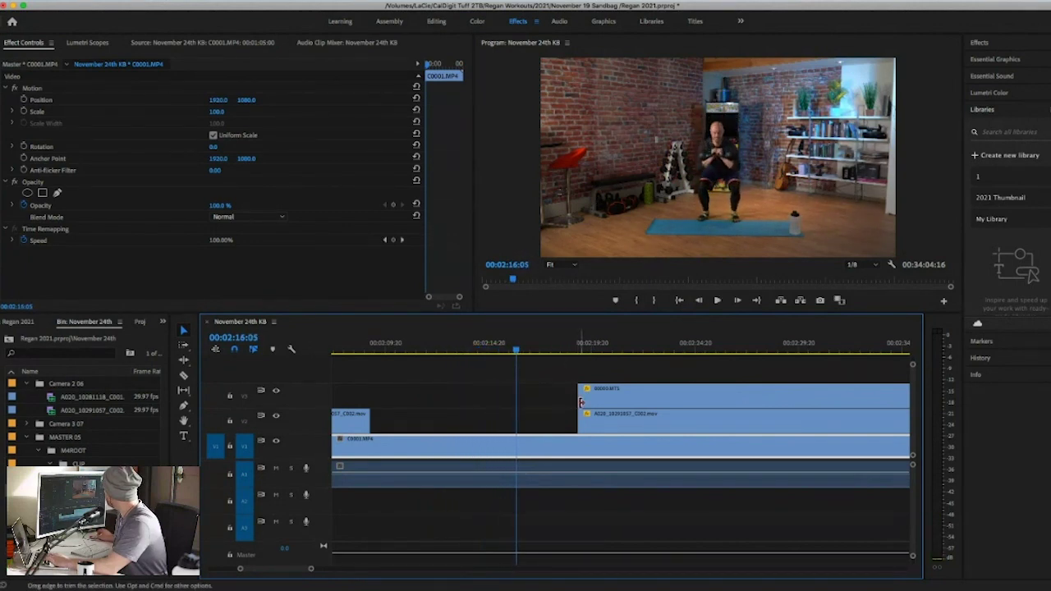
drag(581, 401, 516, 400)
Step: Play the V3 kettlebell close-up, split it at 00:02:19:02 and trim the second part's start to about 00:02:27
click(501, 348)
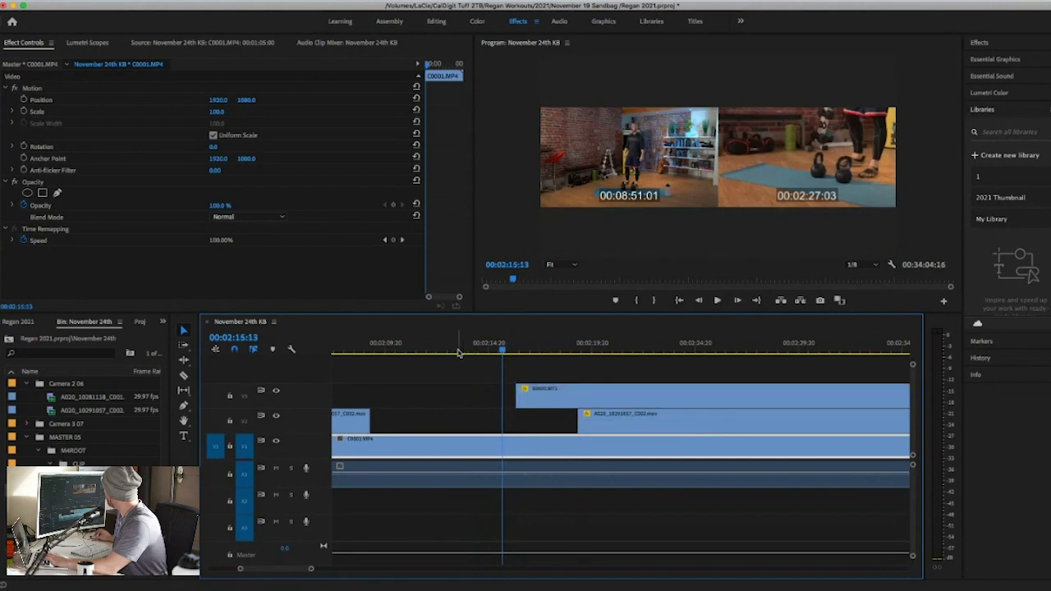
key(space)
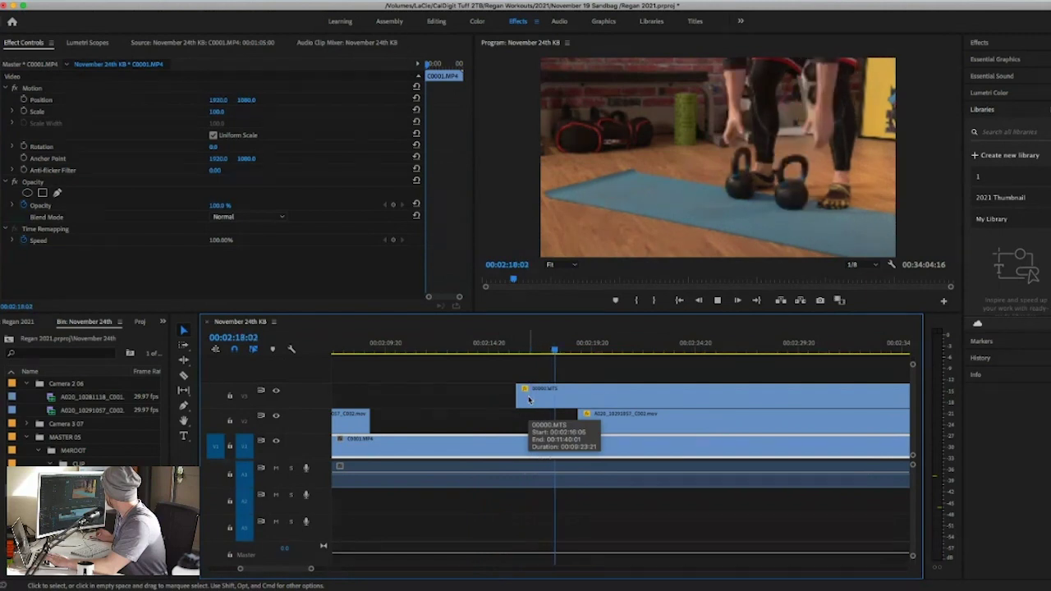
key(space)
mouse_move(568, 351)
mouse_down()
mouse_move(558, 351)
mouse_move(574, 352)
mouse_up()
click(183, 374)
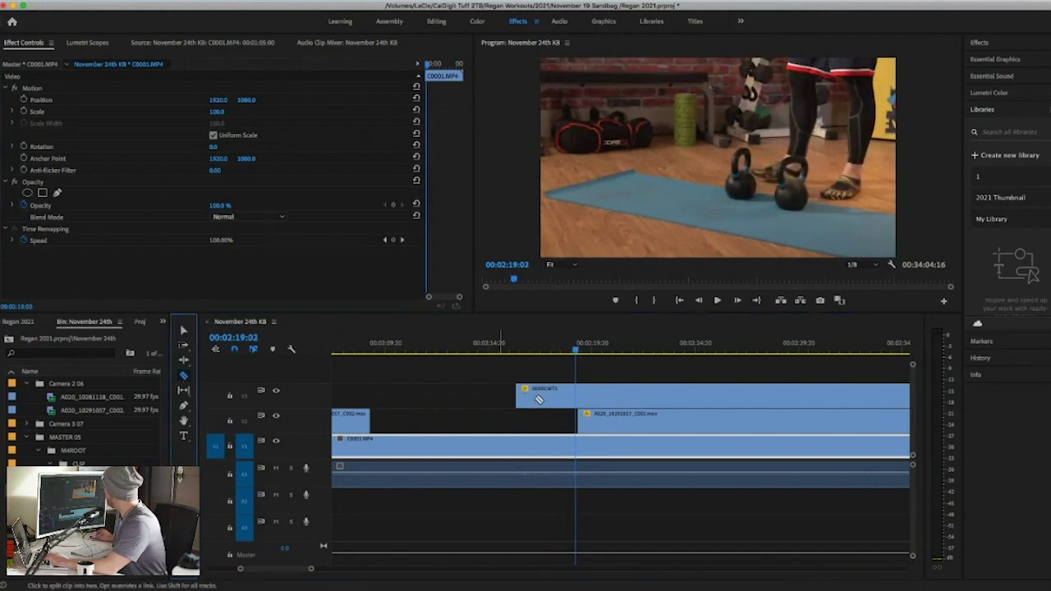
click(579, 398)
key(v)
drag(584, 399, 747, 395)
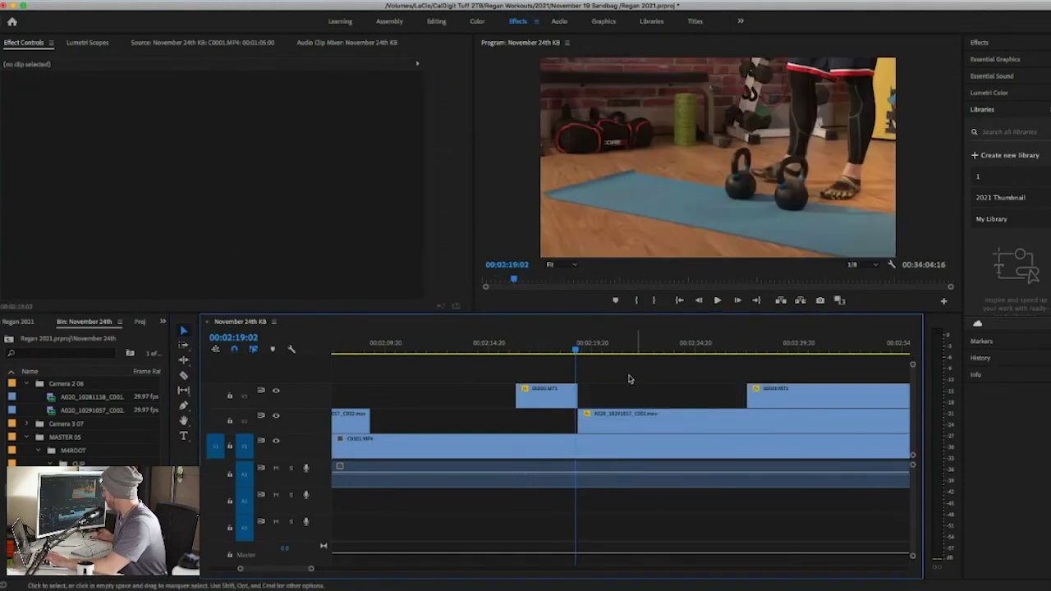
Step: Play the V2 shot, split it at 00:02:25:06 and trim the second part's start to about 00:02:27
key(space)
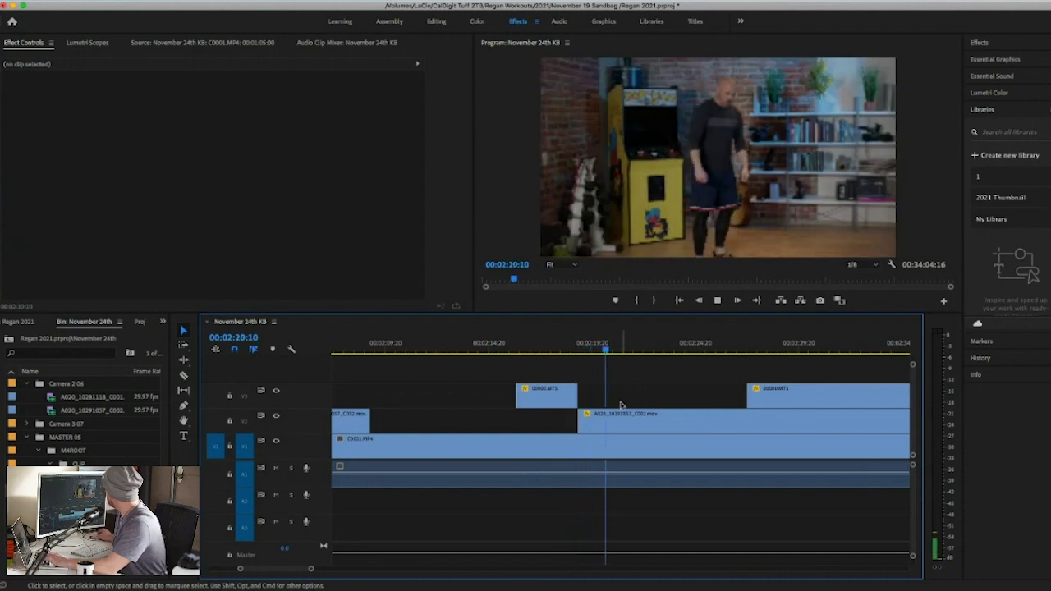
scroll(656, 367, down, 5)
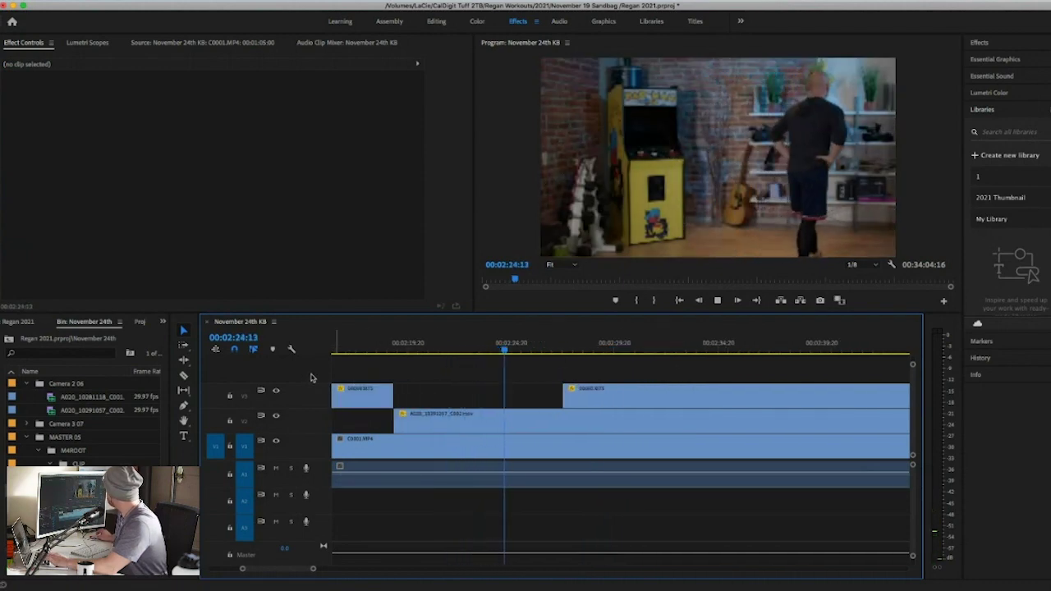
key(space)
click(443, 448)
key(c)
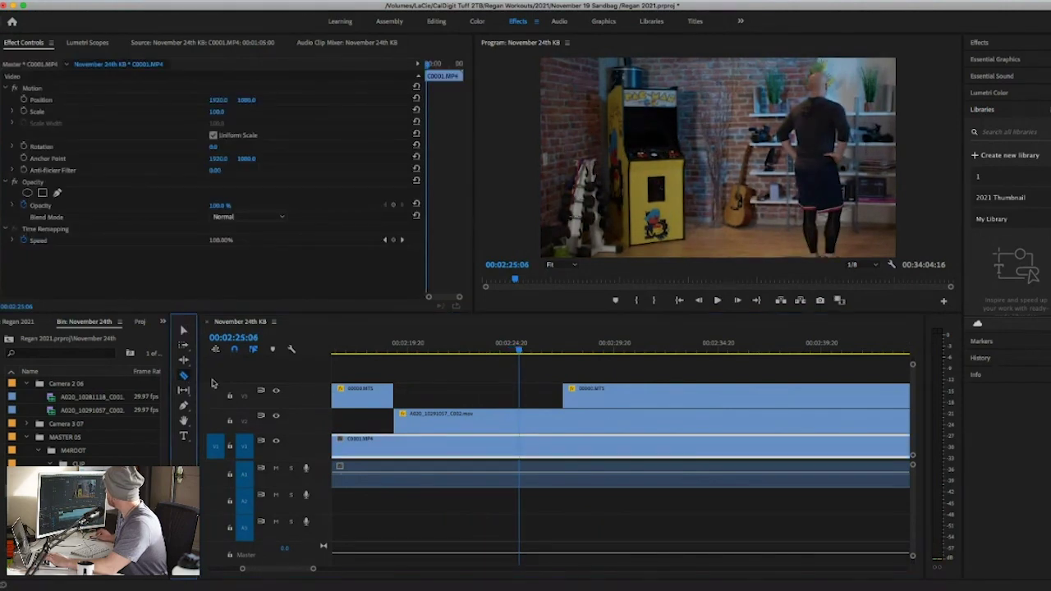
click(518, 422)
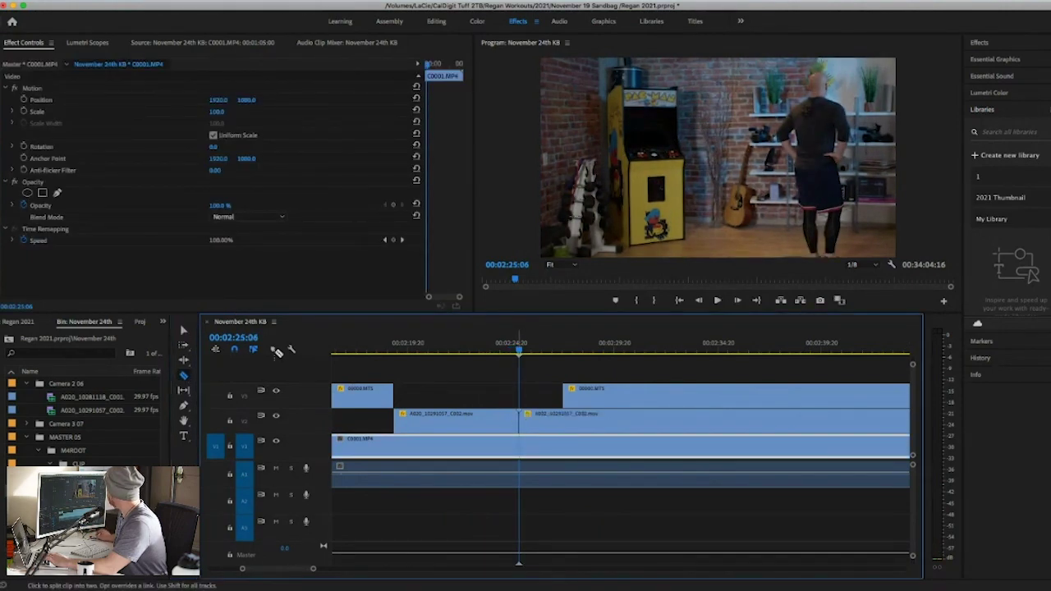
key(v)
drag(531, 425, 571, 418)
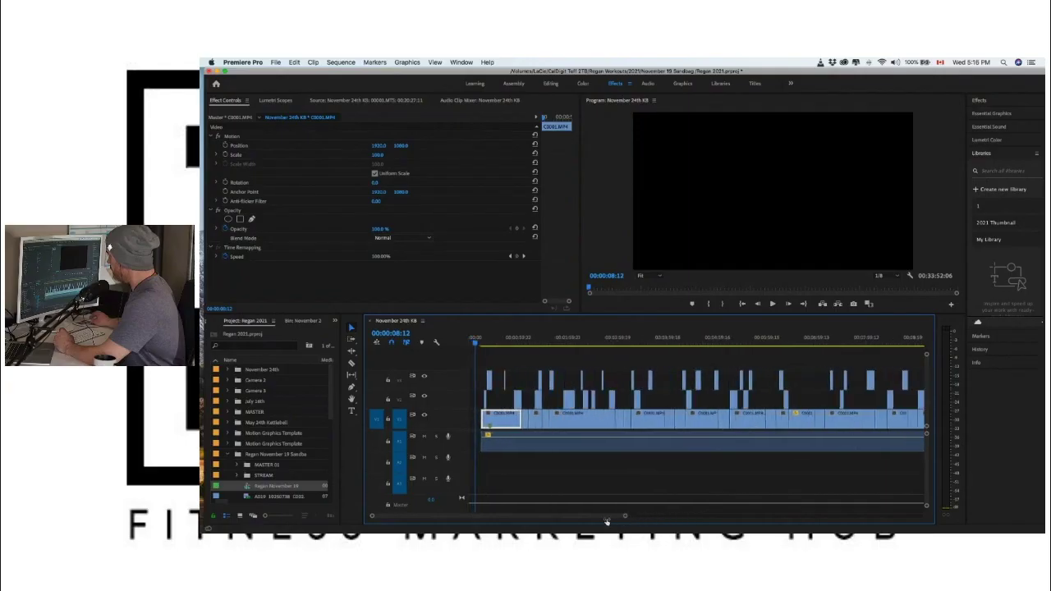
Step: Shift all clips of the November 24th KB sequence so they start at 00:00:38:00, and place the playhead at 00:00:19:23
key(backslash)
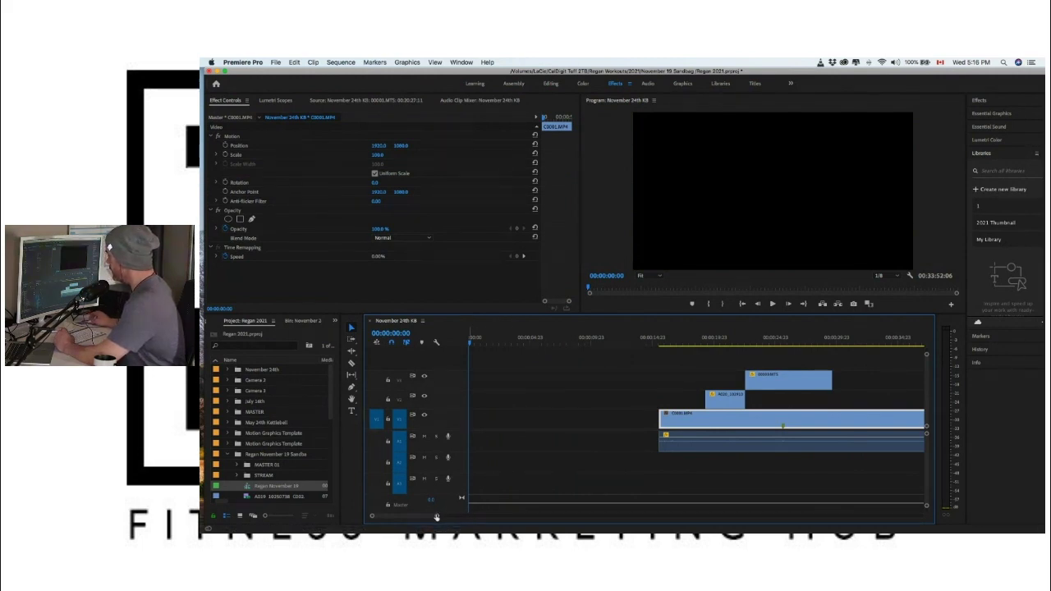
key(minus)
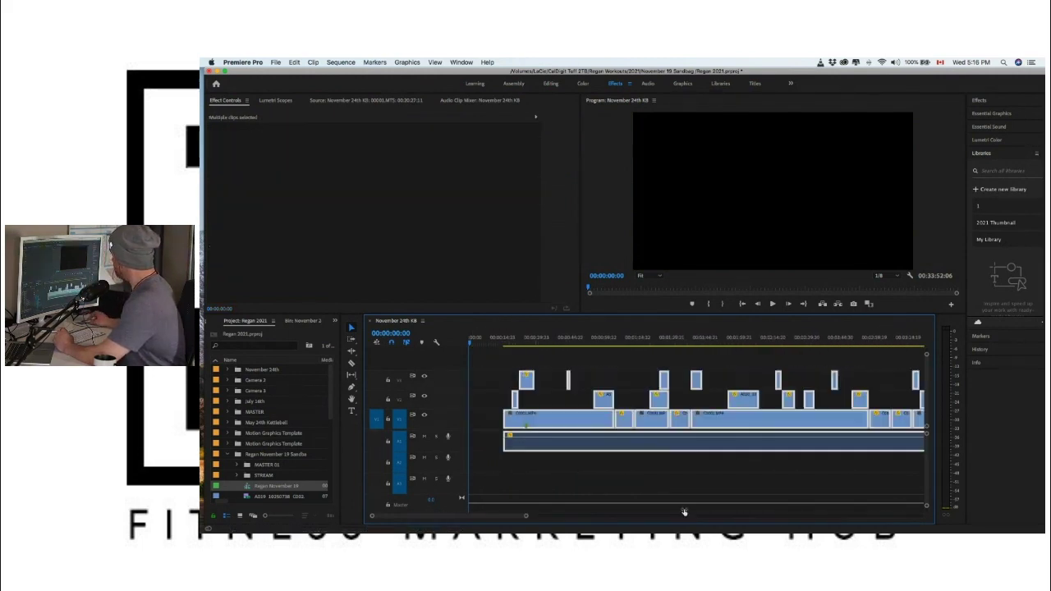
drag(526, 418, 563, 417)
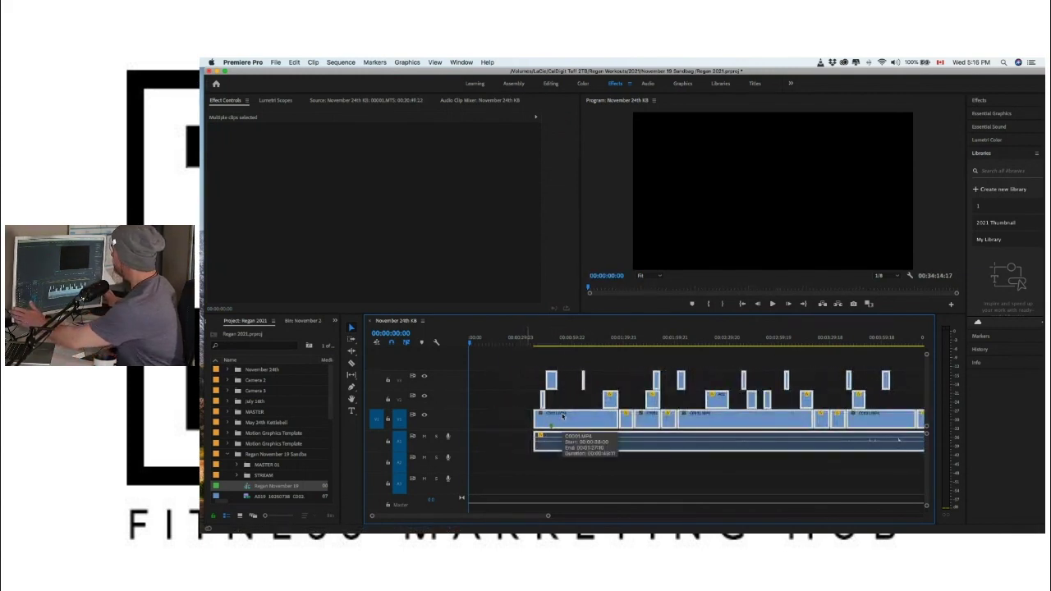
click(503, 338)
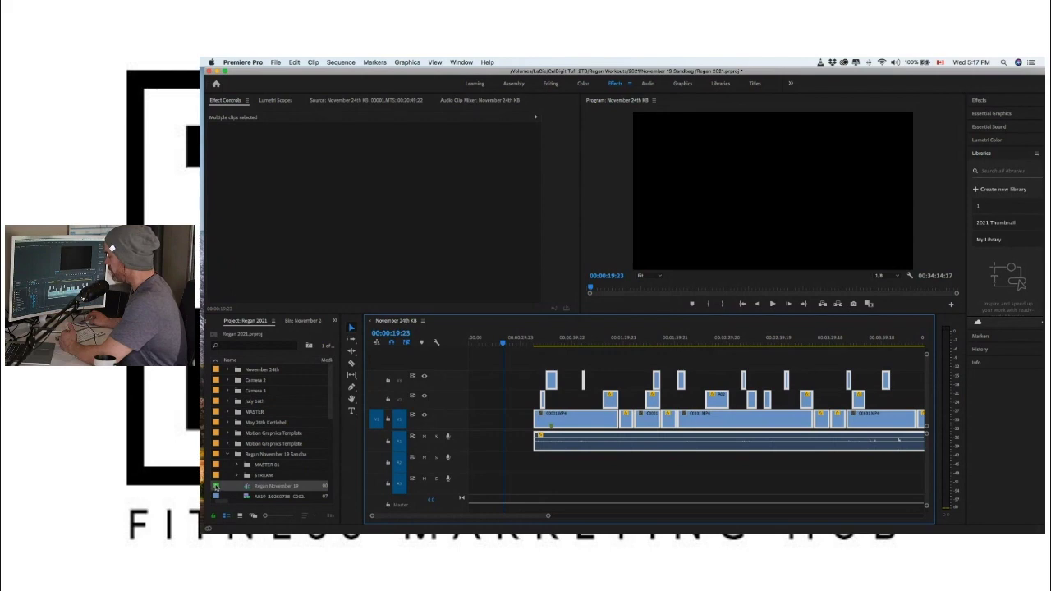
Step: Open the November 19 sandbag sequence and copy the disclaimer and workout sheet clips from its opening
double_click(216, 487)
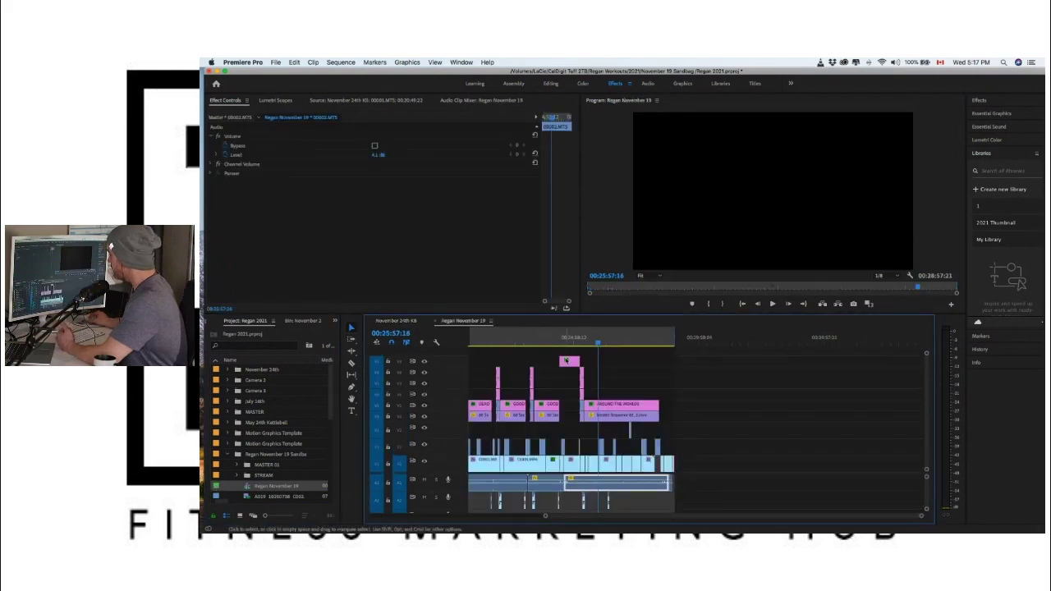
key(backslash)
click(474, 346)
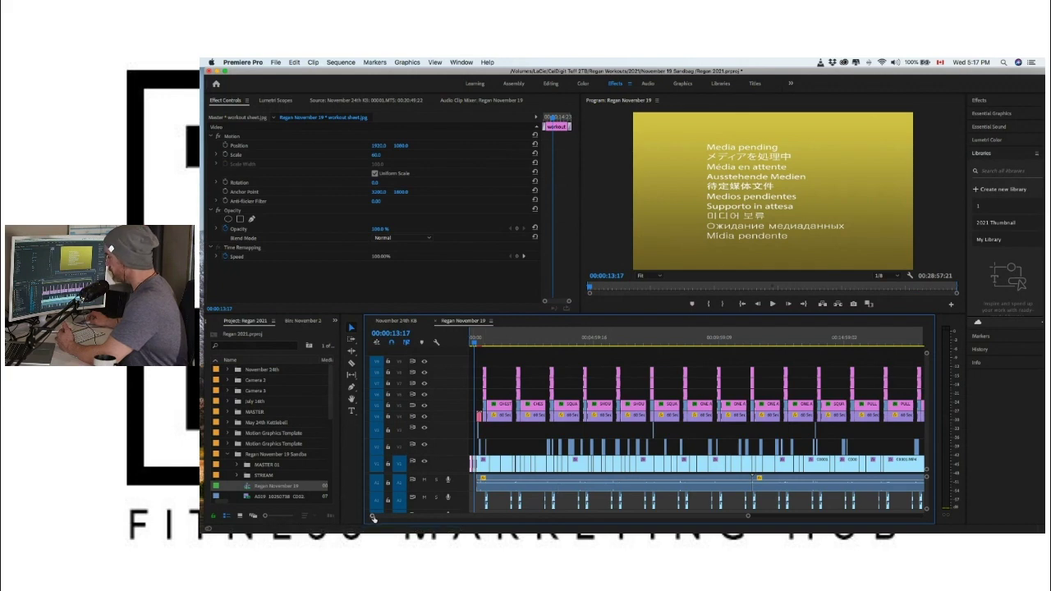
drag(375, 517, 375, 518)
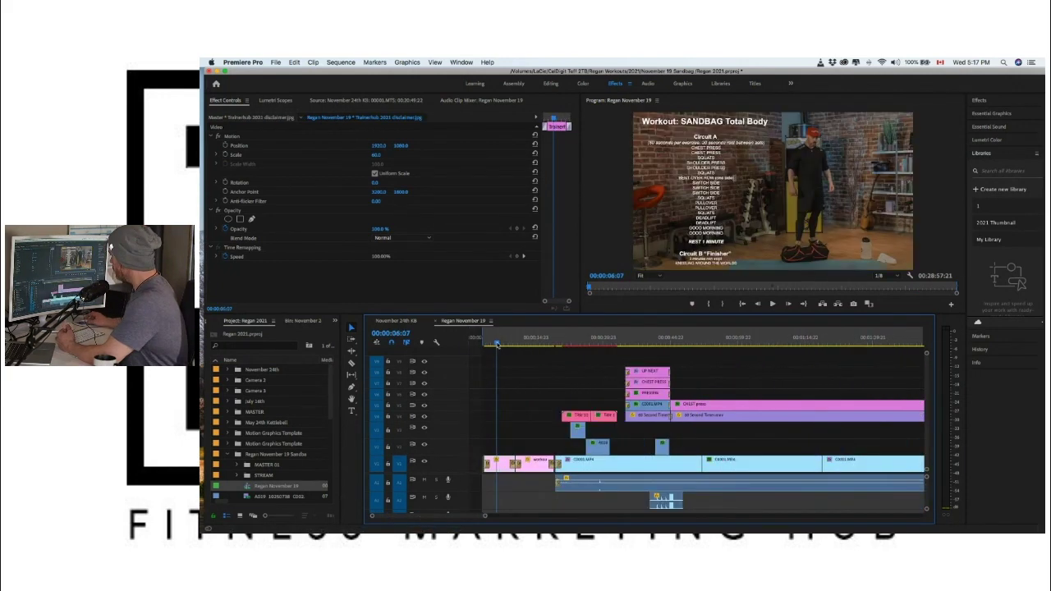
drag(499, 343, 495, 343)
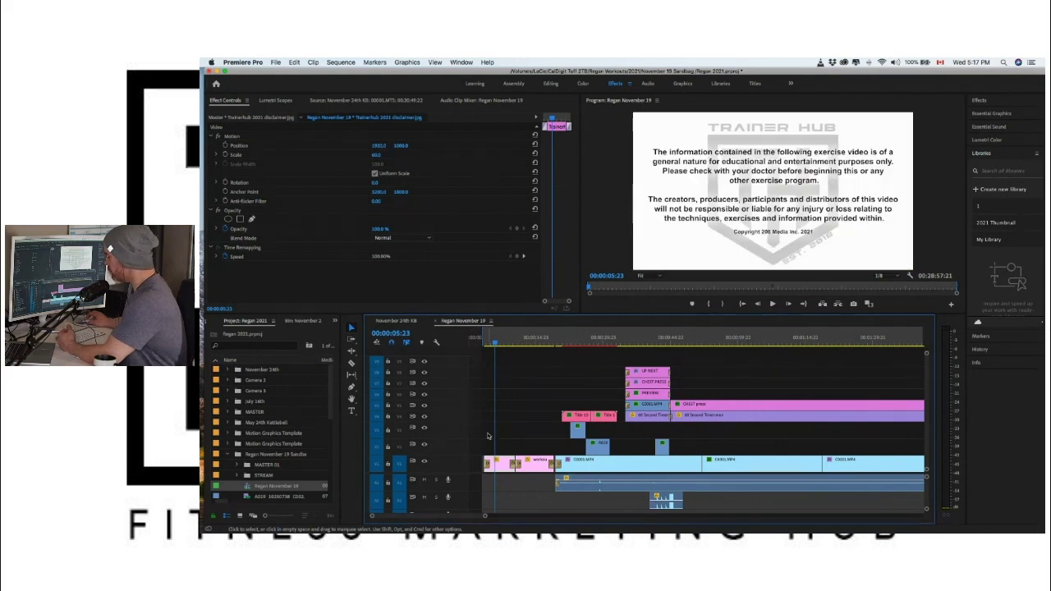
drag(495, 474, 542, 477)
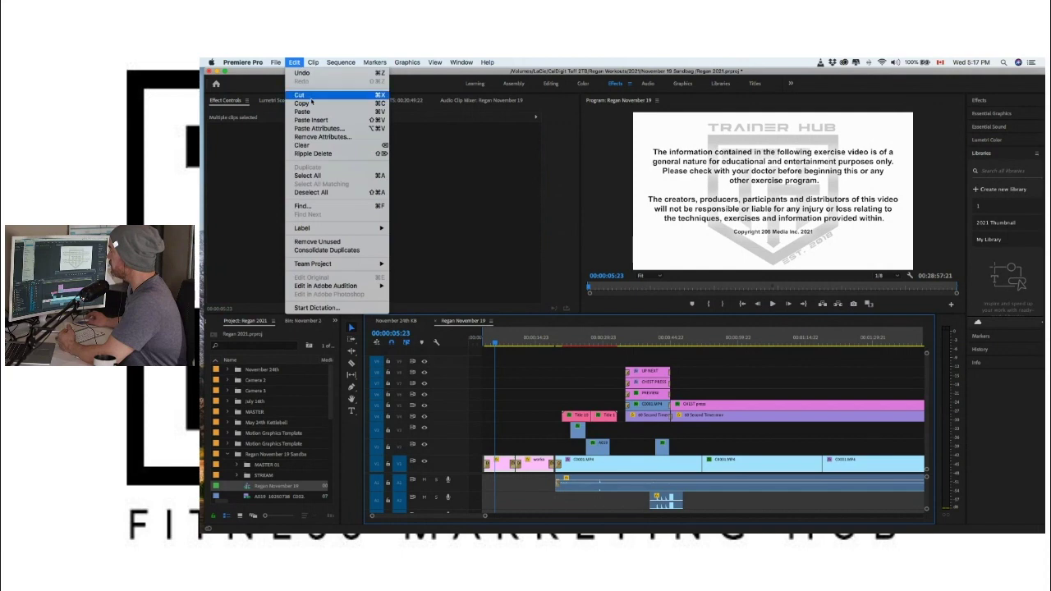
click(302, 103)
Step: Paste the copied disclaimer and workout sheet clips into the opening of the November 24th KB sequence
click(394, 320)
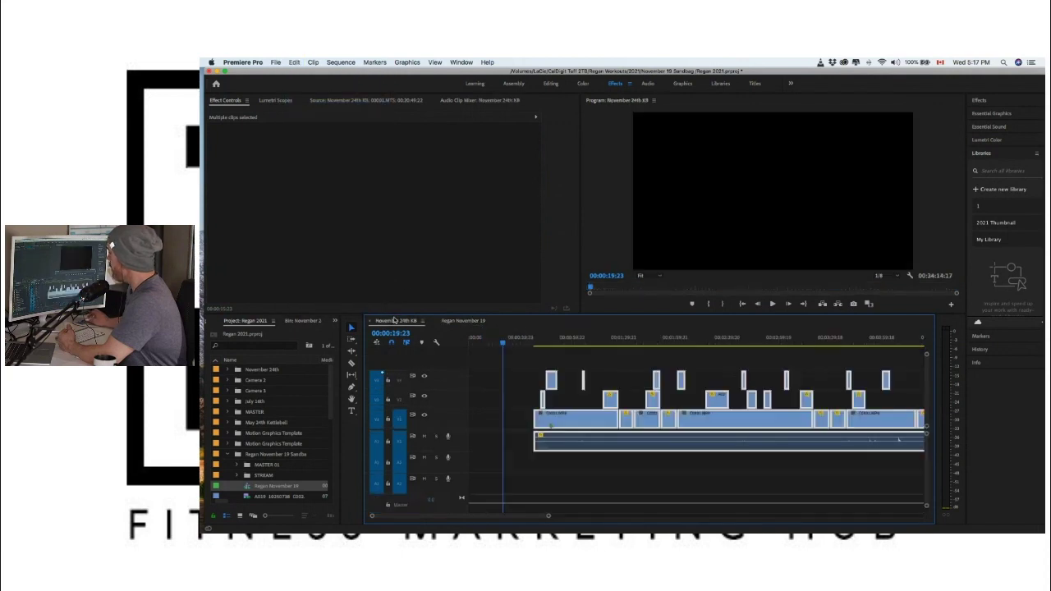
drag(493, 342, 471, 345)
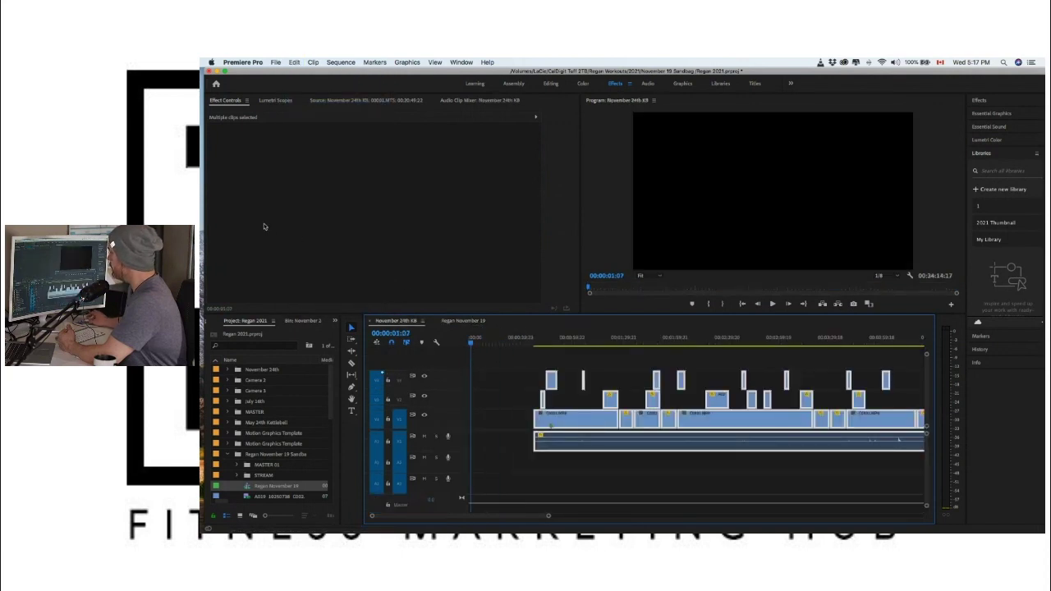
key(super+shift+a)
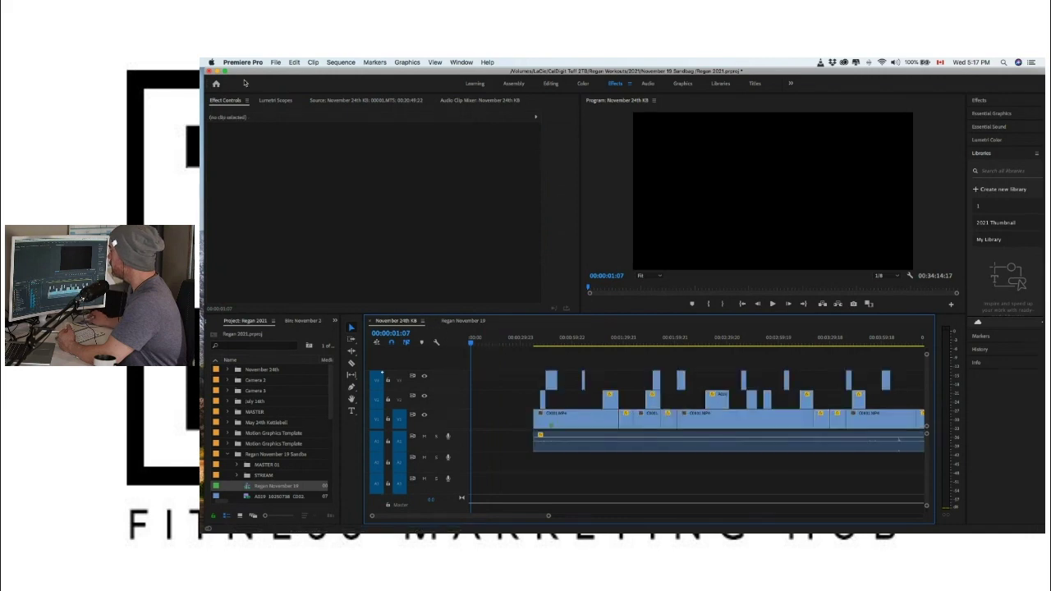
click(292, 61)
click(303, 113)
Step: Move the disclaimer and workout sheet clips along V1 so they end just before the main footage
click(527, 340)
drag(548, 515, 473, 516)
mouse_move(581, 404)
mouse_down()
mouse_move(496, 422)
mouse_move(643, 423)
mouse_up()
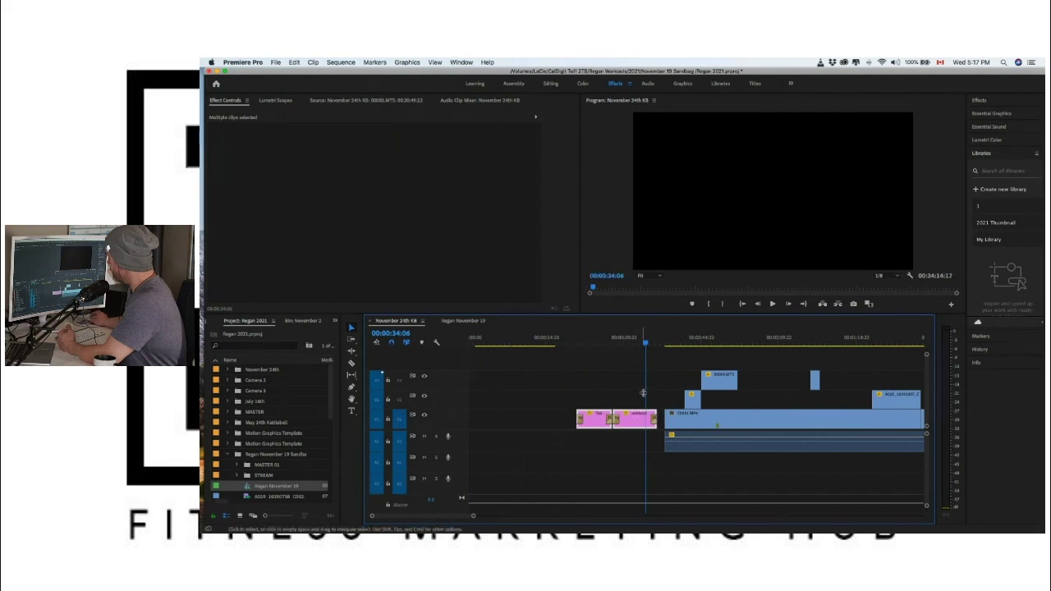
click(659, 345)
drag(472, 517, 436, 516)
drag(628, 422, 642, 422)
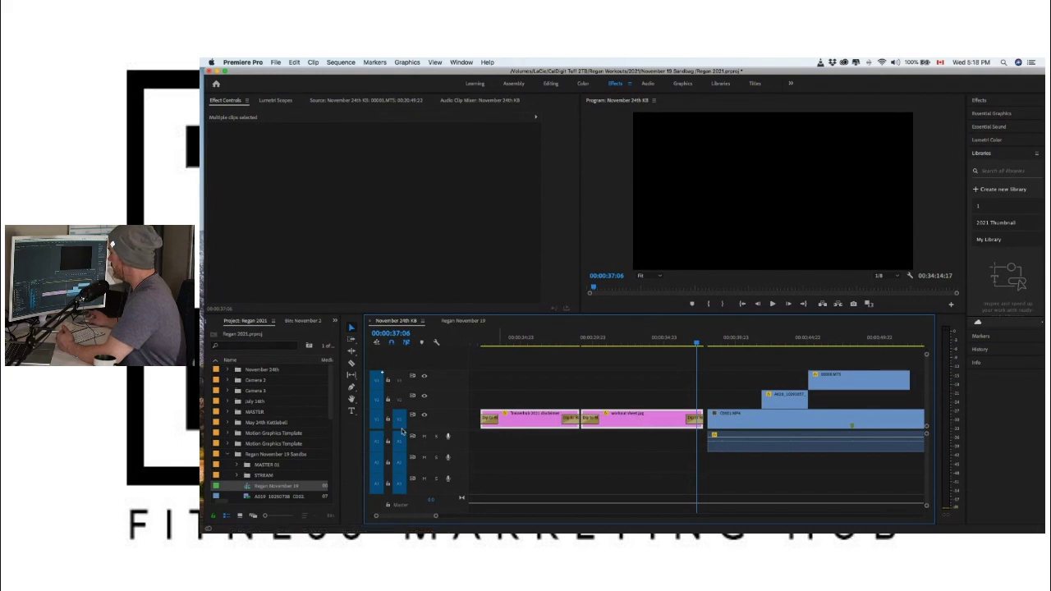
Step: Mark the sequence's In point at 00:00:21:11, just ahead of the disclaimer, and view the workout sheet at 00:00:33:04
drag(496, 345, 468, 346)
click(506, 345)
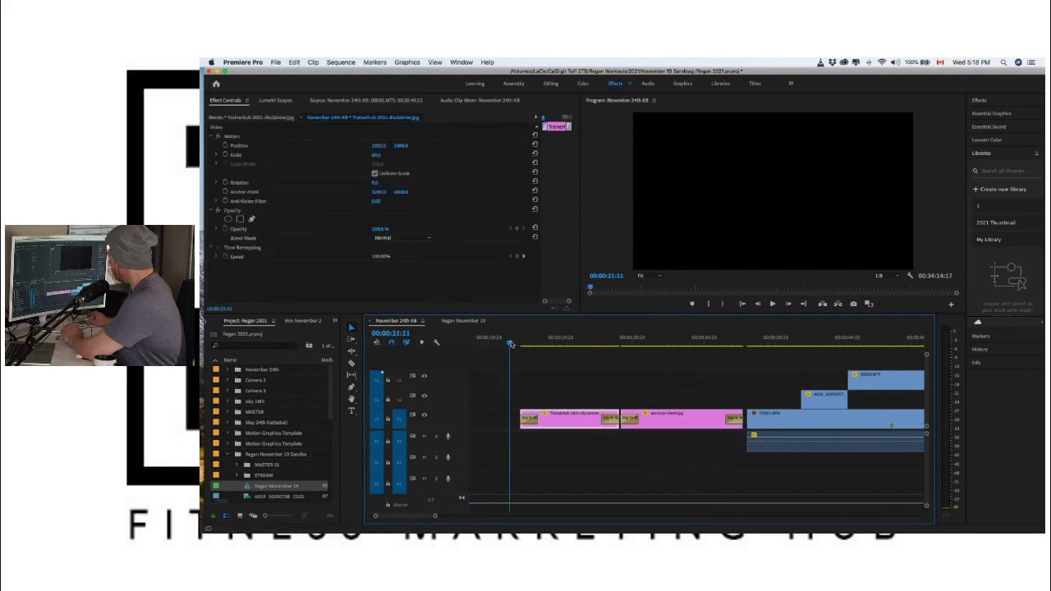
key(i)
drag(509, 344, 675, 346)
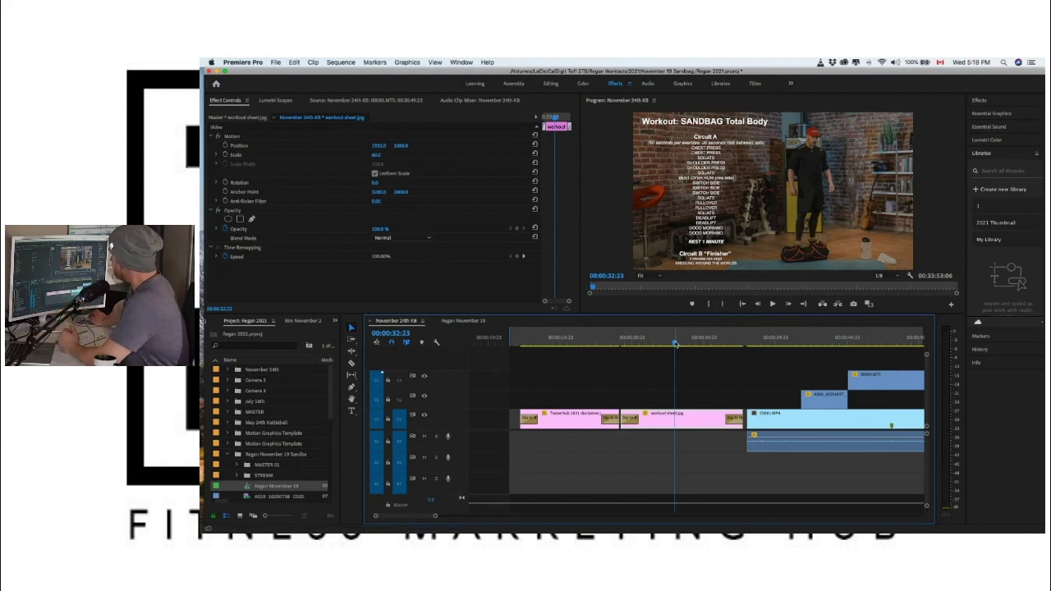
drag(675, 343, 678, 343)
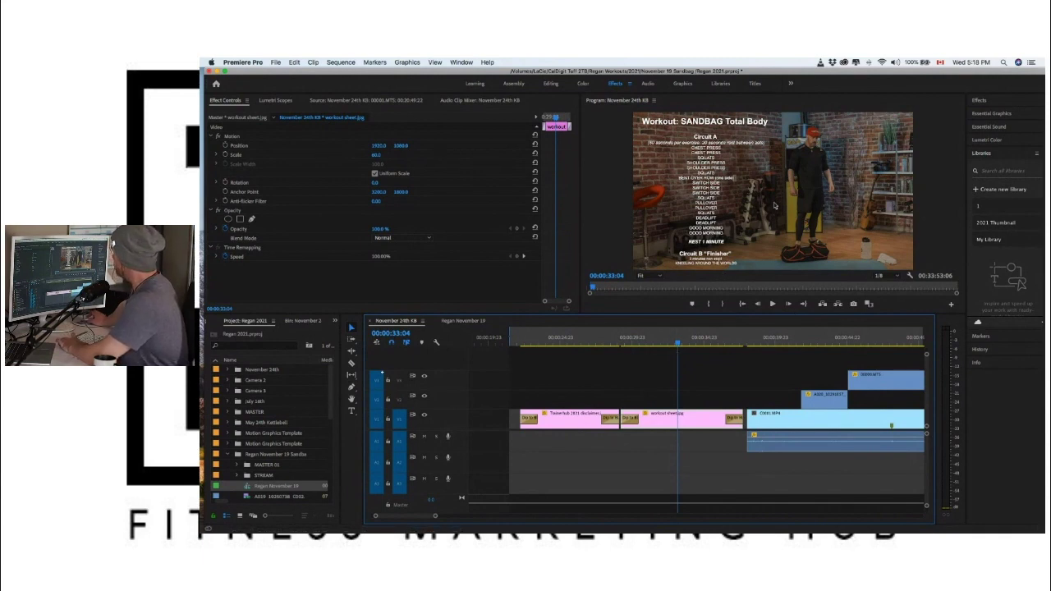
Step: Add a Dip to Black transition to the start of the main V1 footage clip
key(Down)
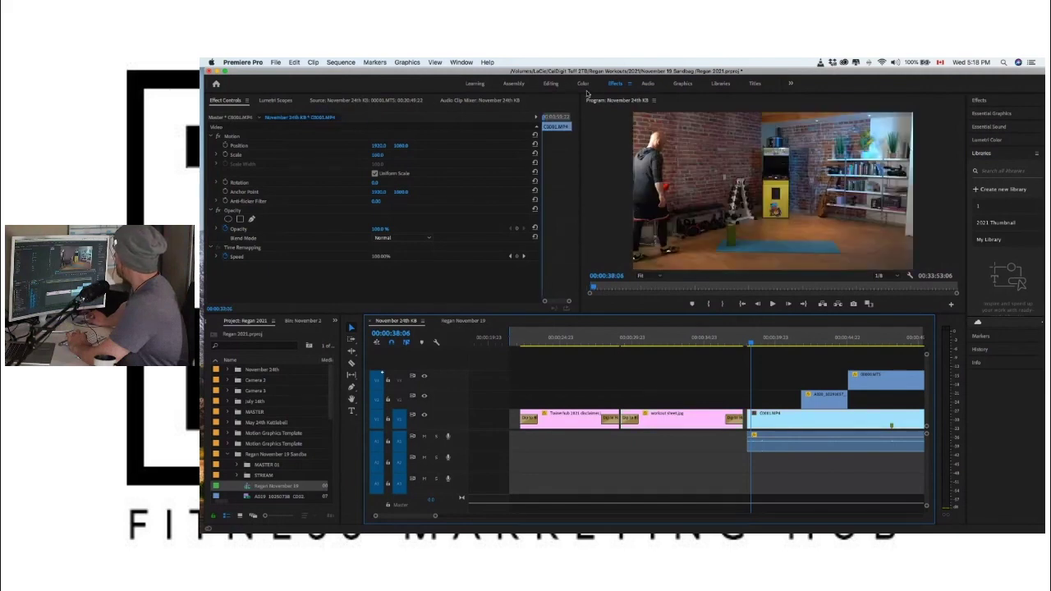
click(546, 85)
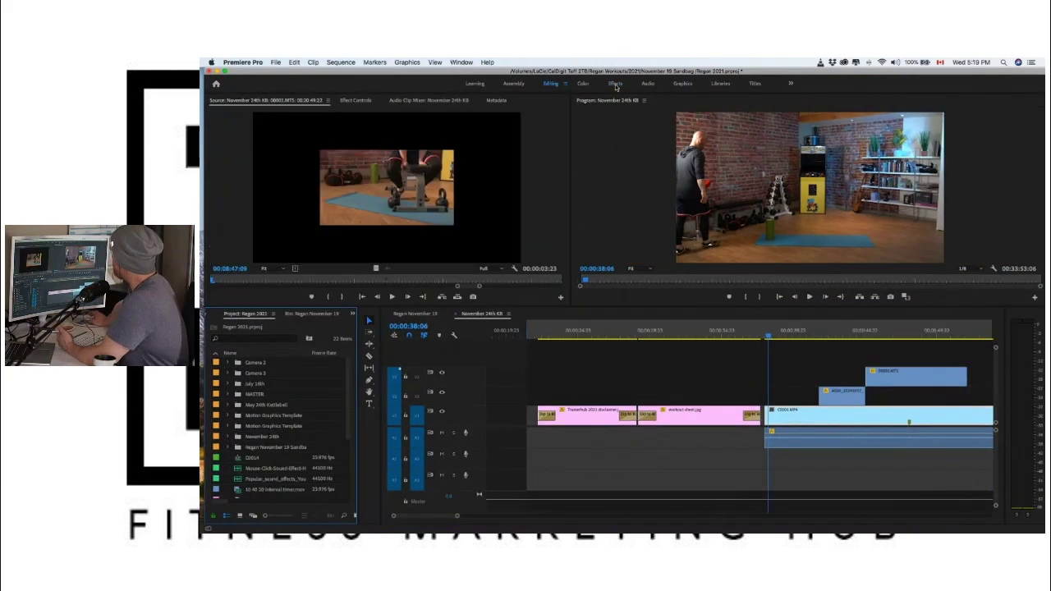
click(615, 84)
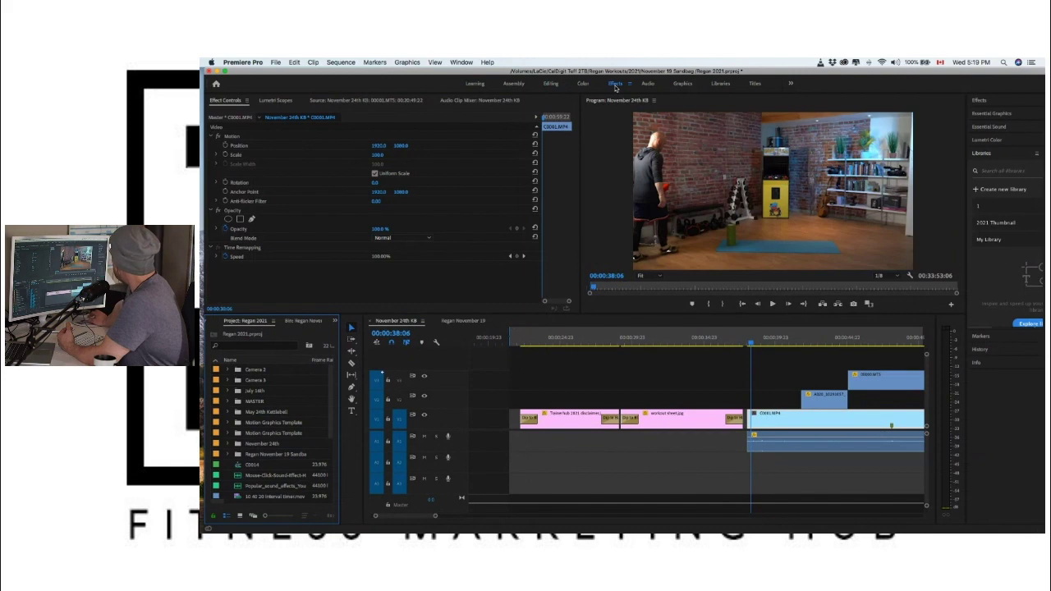
click(980, 101)
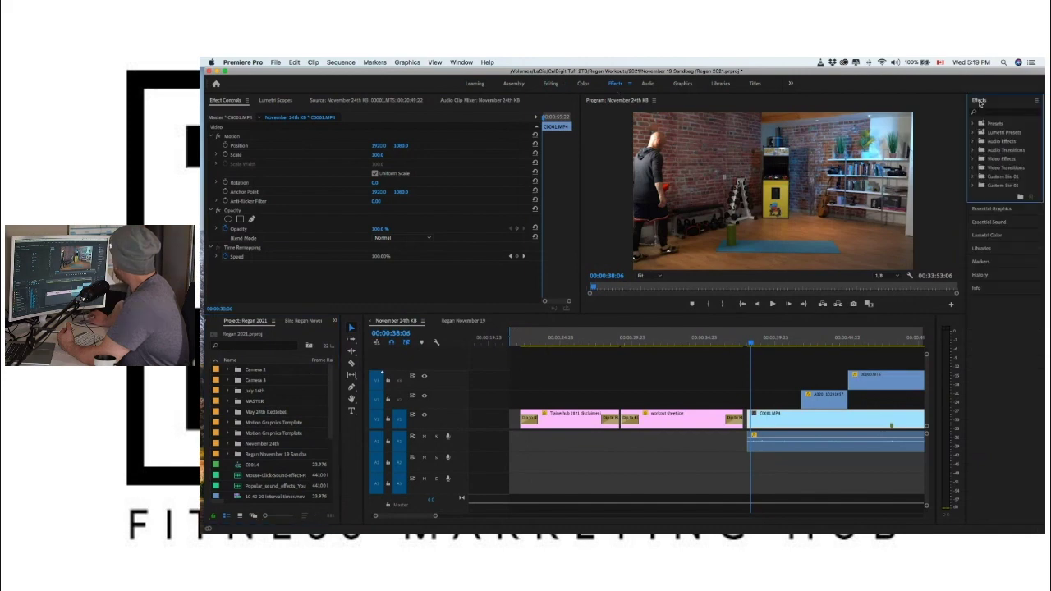
click(973, 169)
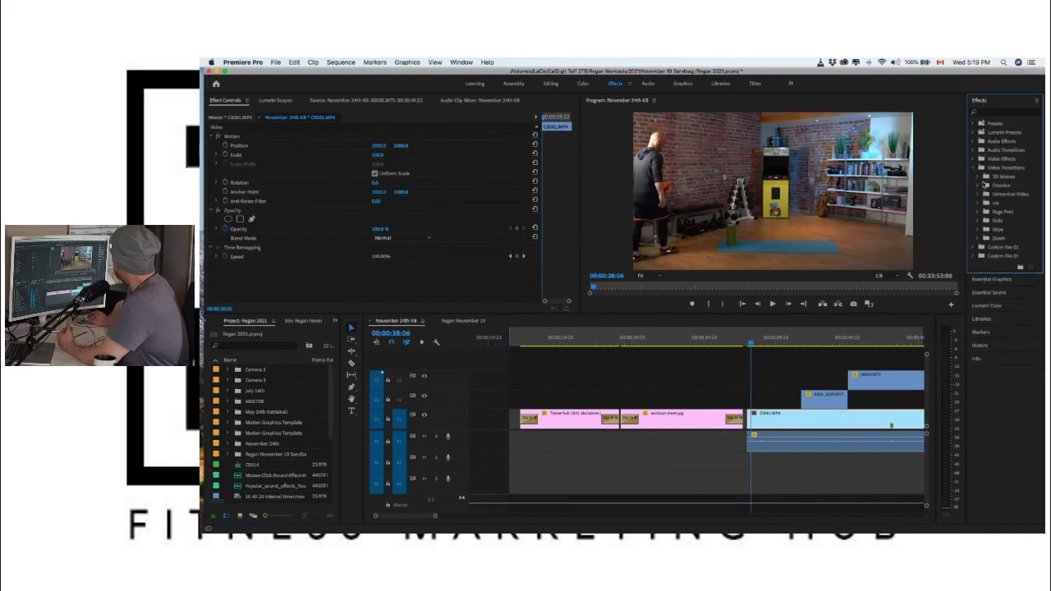
click(984, 185)
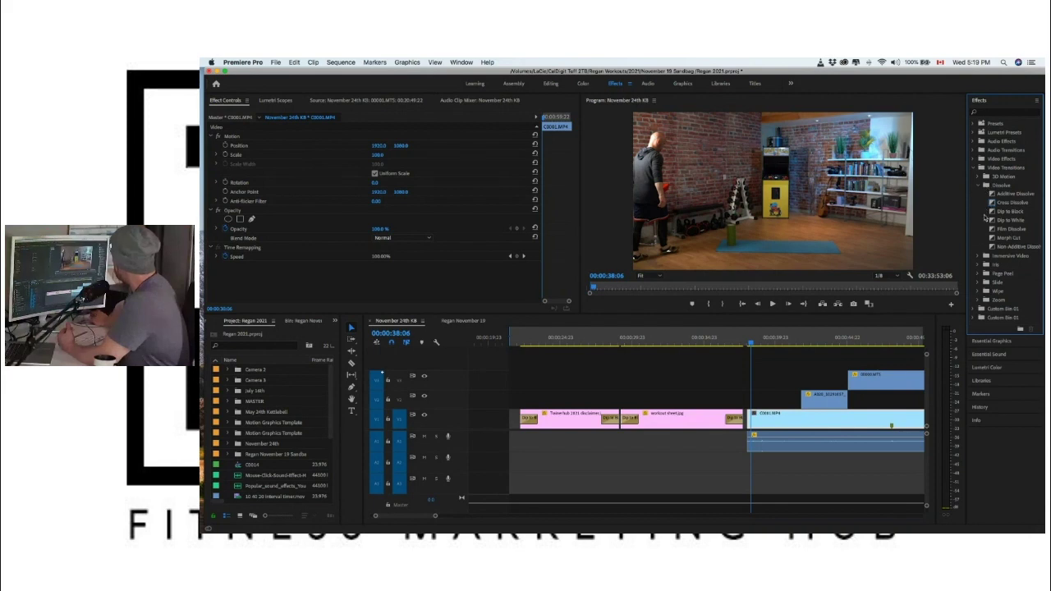
drag(993, 212, 755, 424)
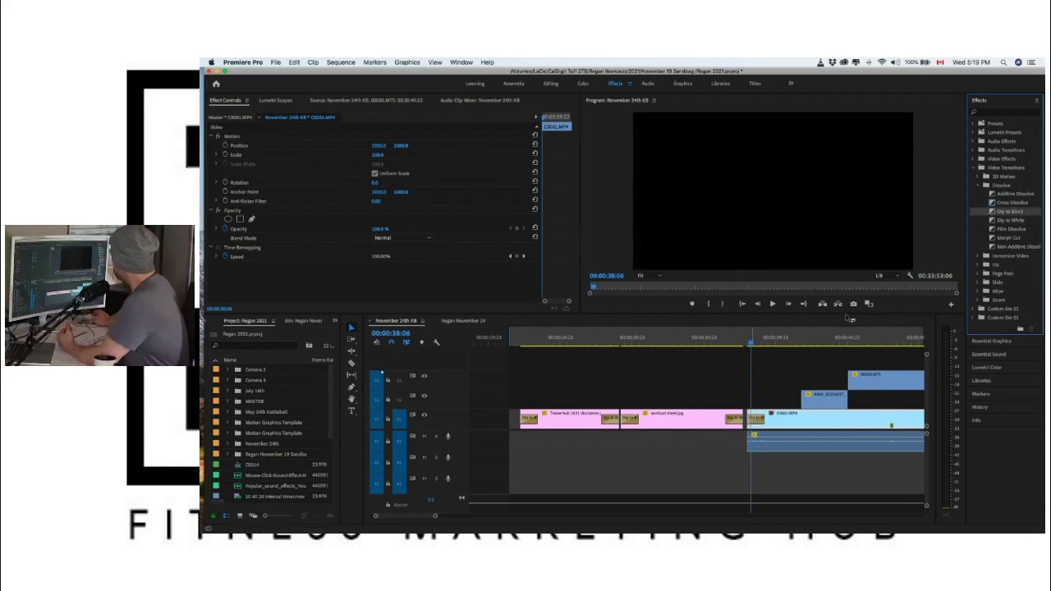
Step: Add a Constant Gain crossfade to the start of the main A1 audio clip
click(973, 150)
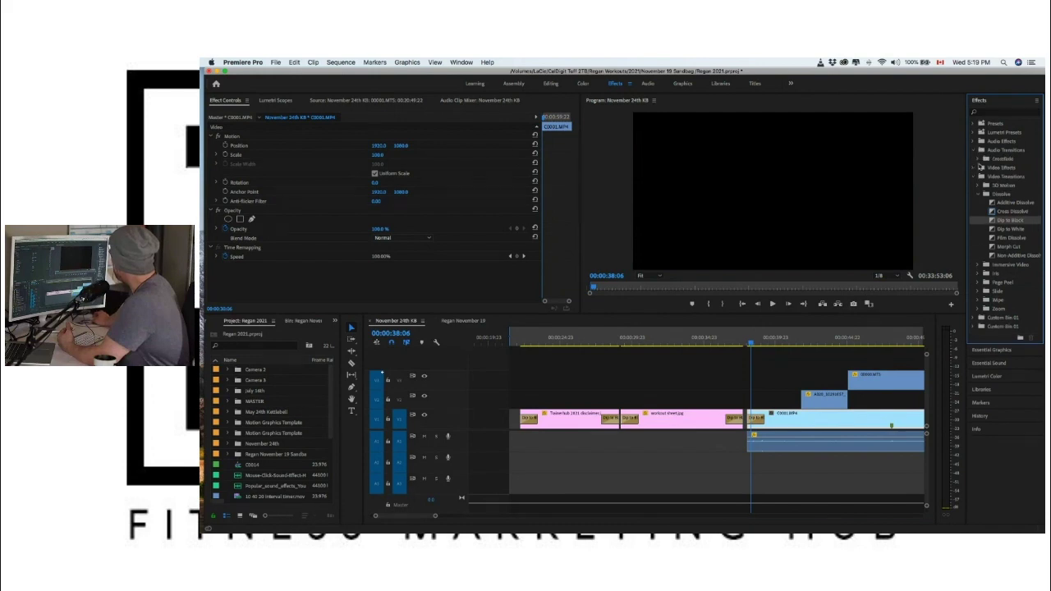
click(978, 159)
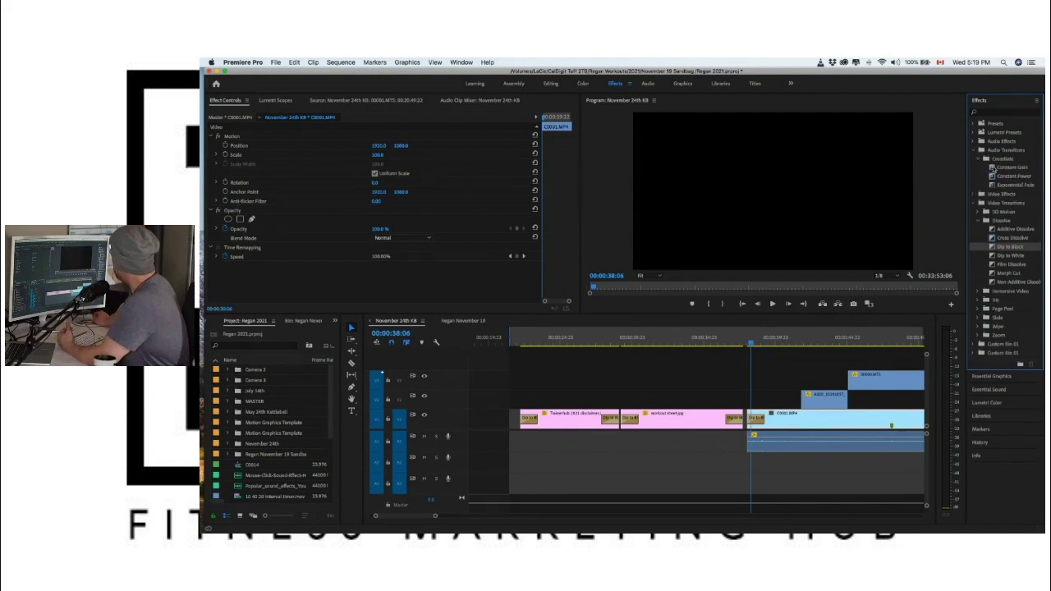
drag(993, 167, 754, 441)
Step: Play the change from the workout sheet into the main footage to check the fade-in
click(749, 340)
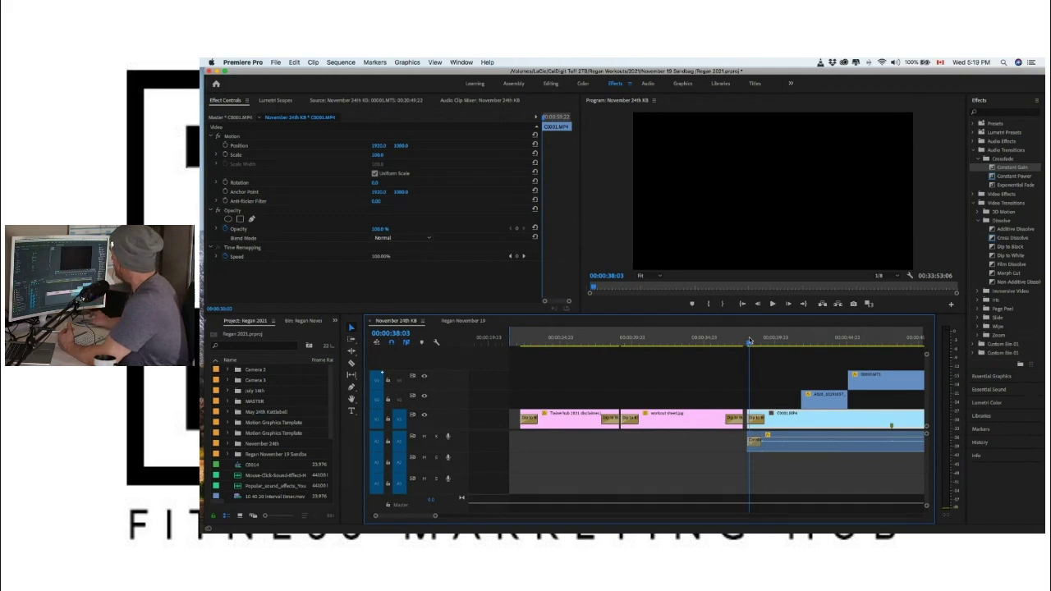
scroll(749, 340, right, 2)
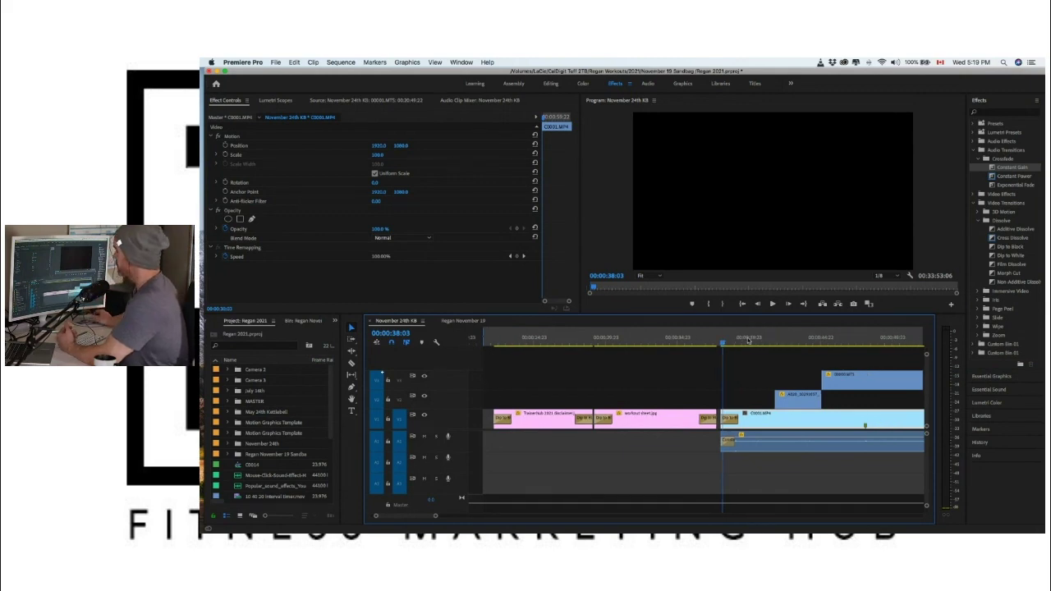
click(682, 343)
key(space)
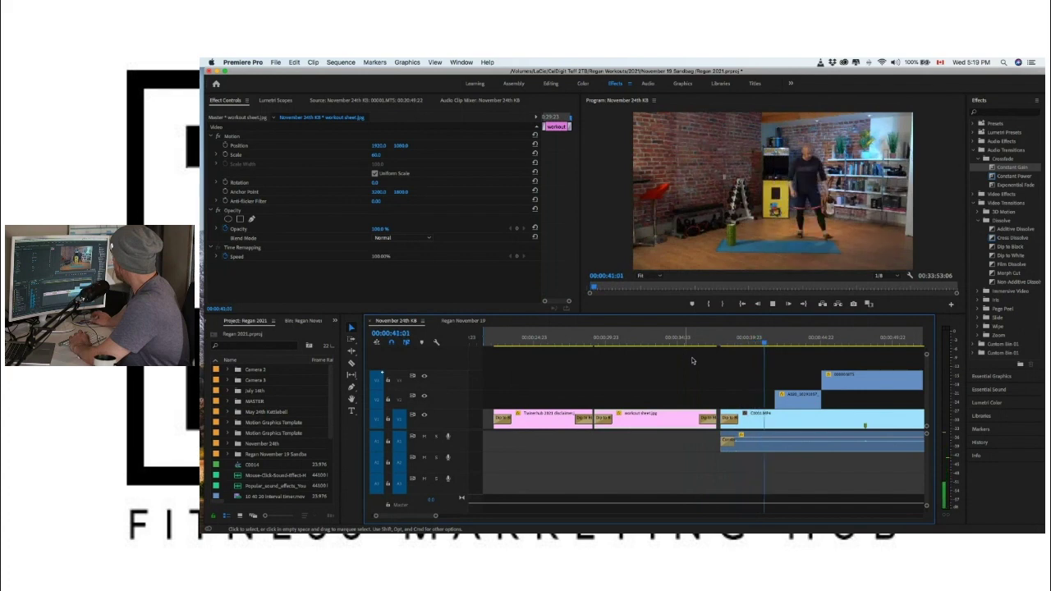
key(space)
click(739, 344)
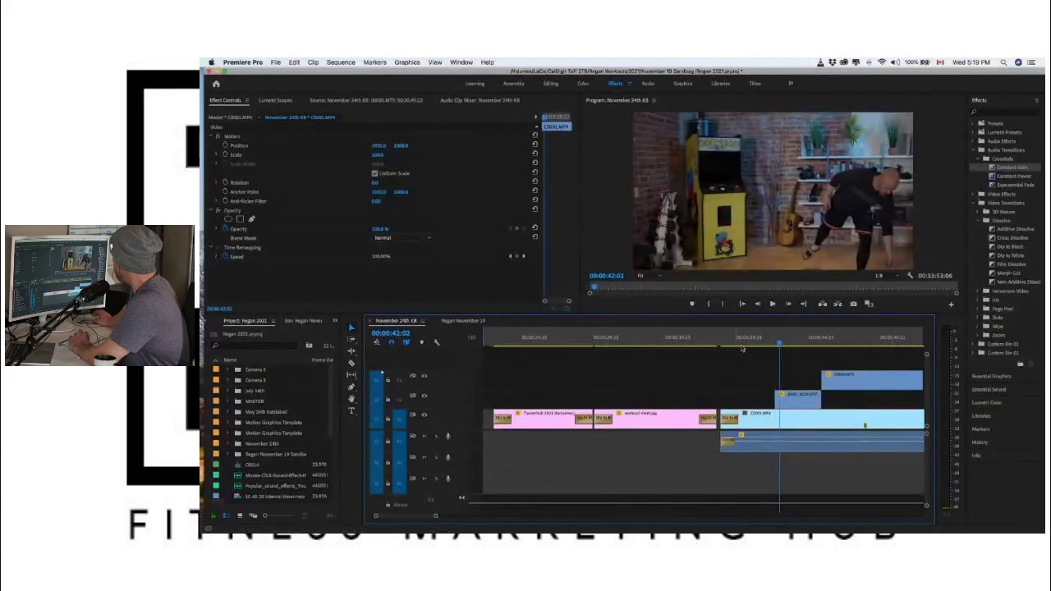
Step: Copy the two title clips above the opening footage in the Regan November 19 sequence
click(461, 321)
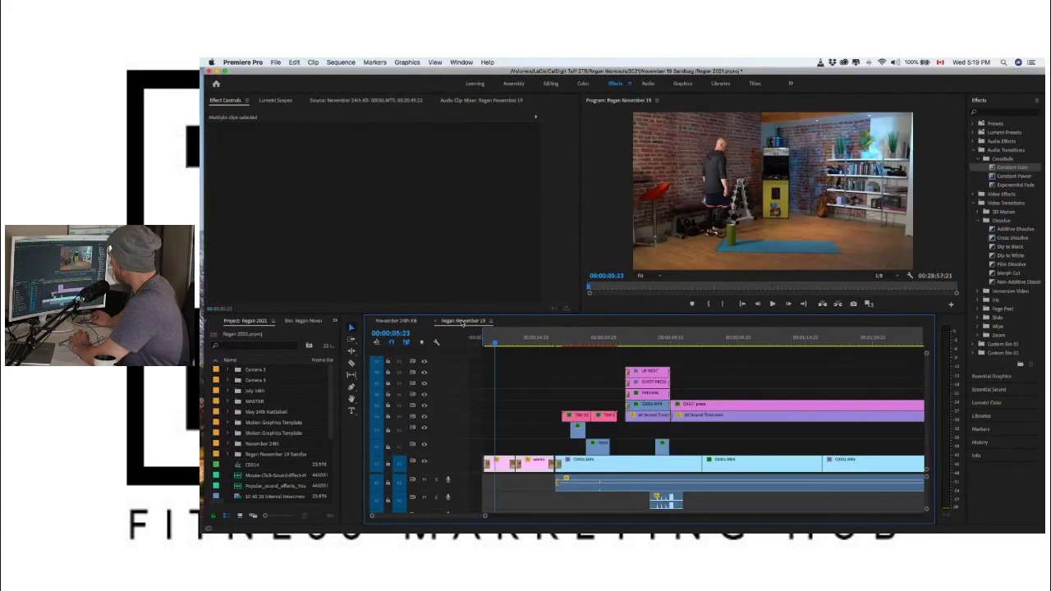
click(568, 343)
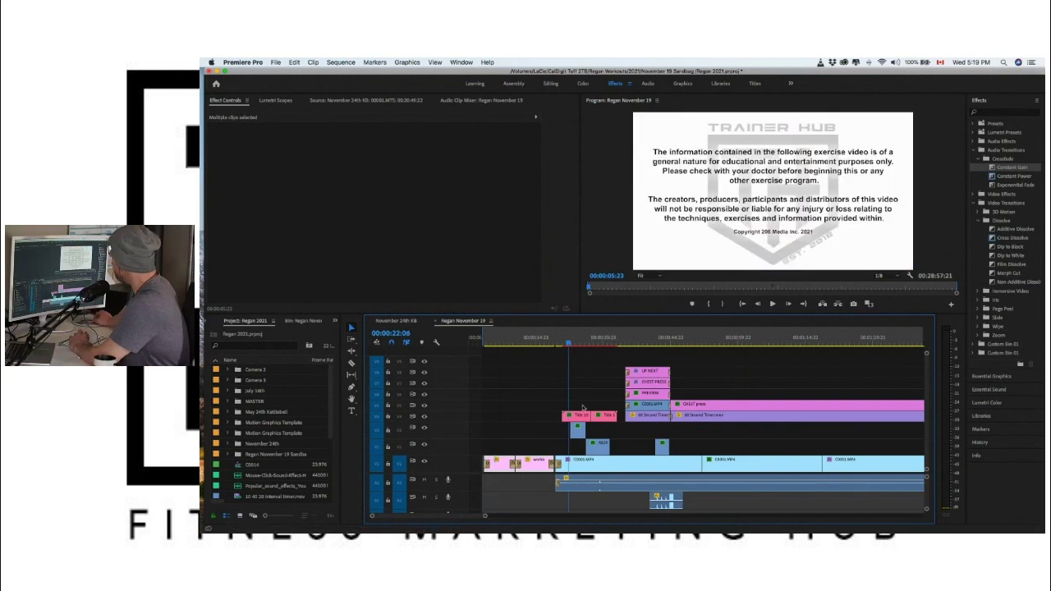
click(583, 411)
click(601, 395)
drag(606, 392, 582, 418)
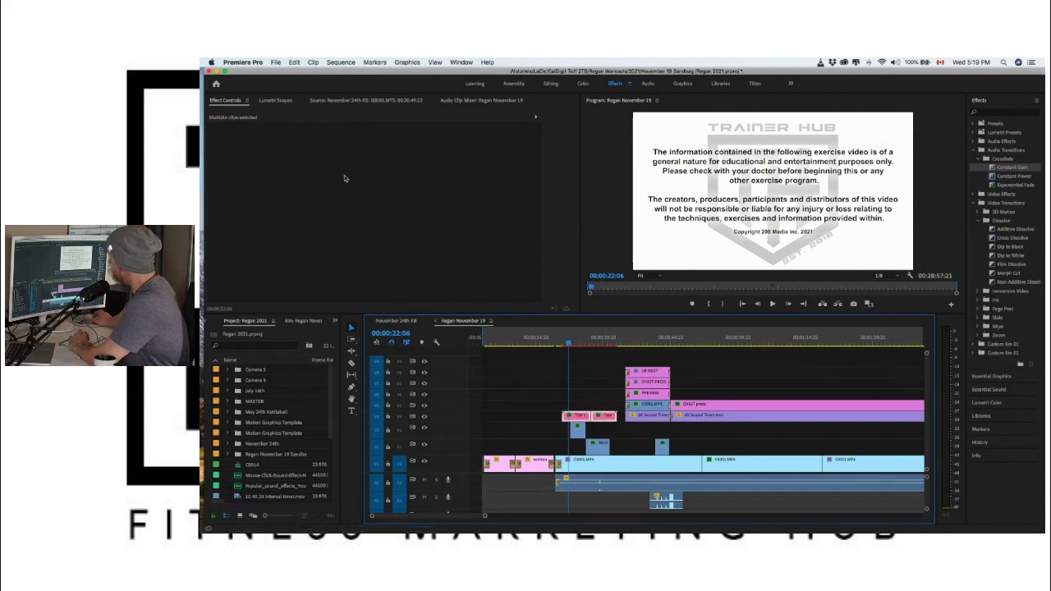
click(293, 62)
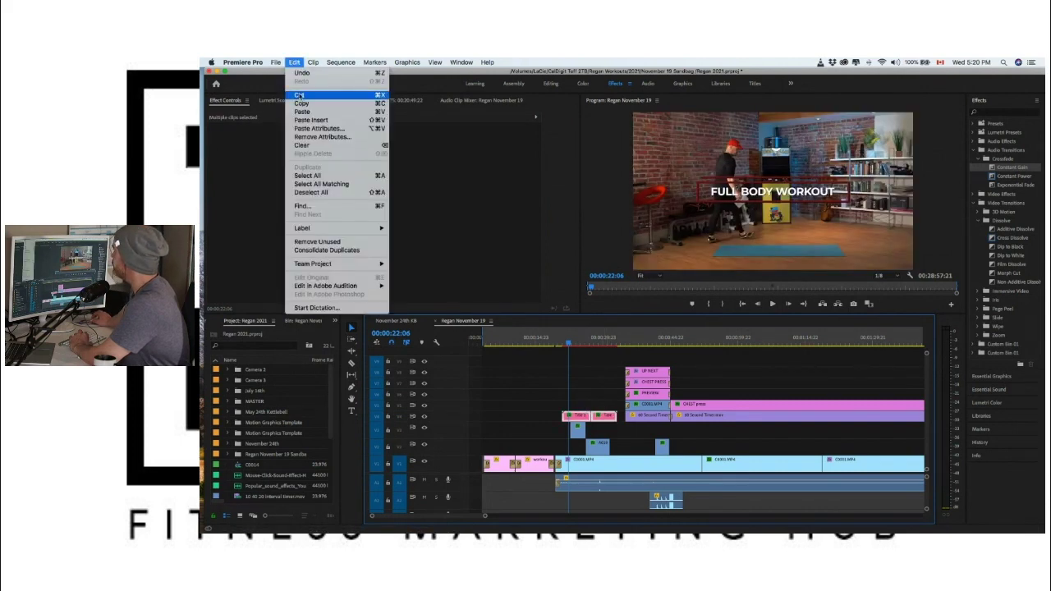
click(300, 104)
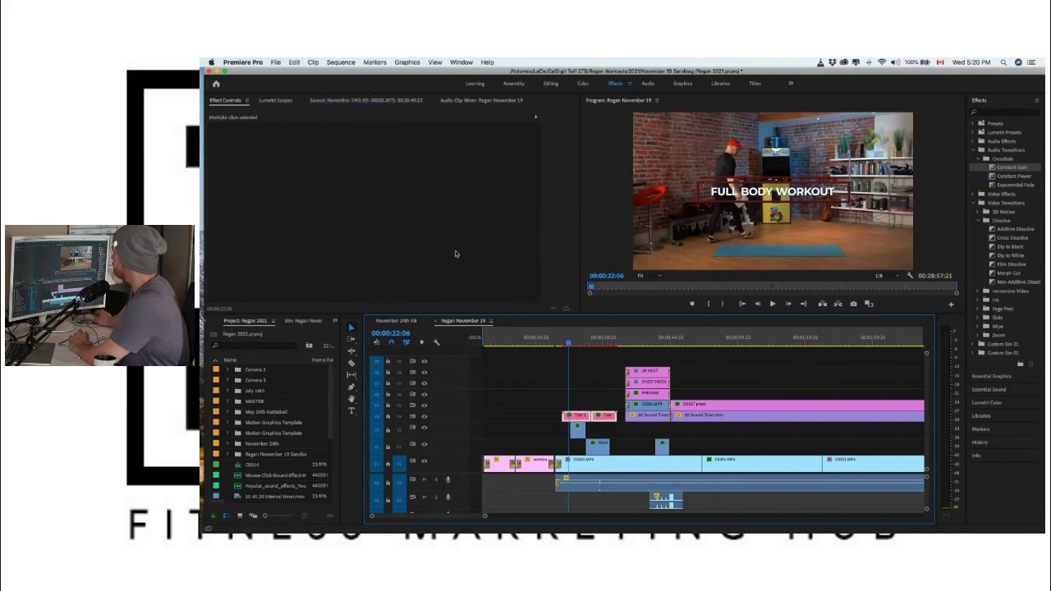
Step: Lock tracks V1, V2, V3 and A1 in the November 24th KB sequence
click(398, 320)
scroll(631, 385, right, 4)
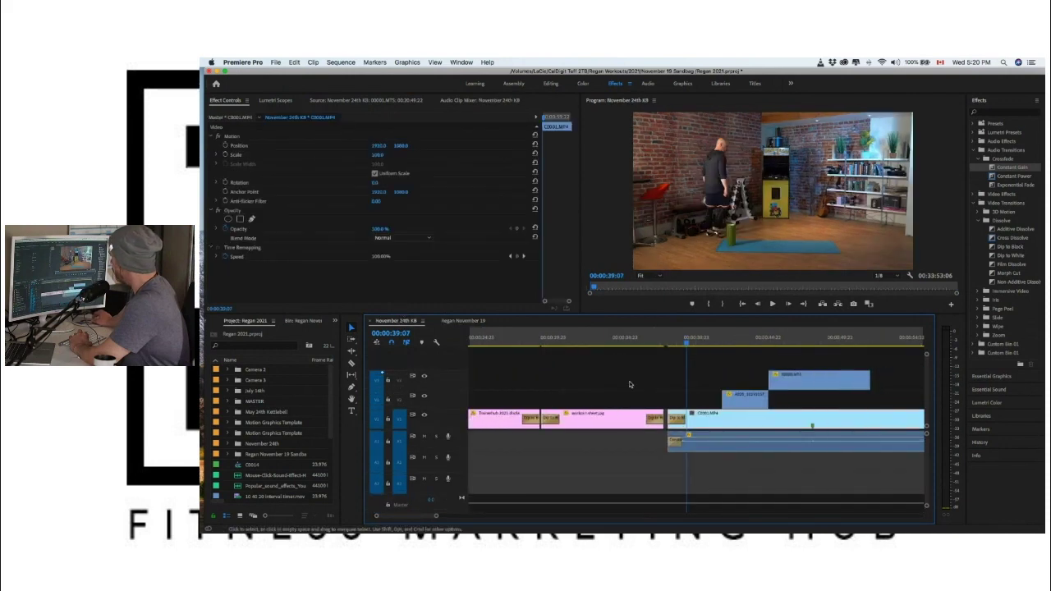
click(621, 340)
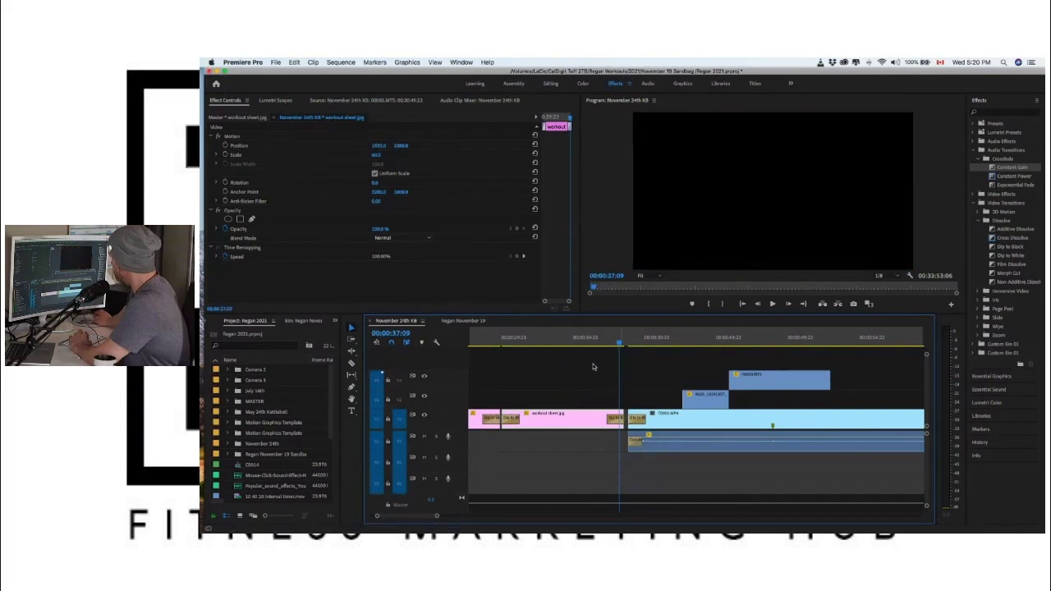
click(388, 400)
click(389, 419)
click(388, 442)
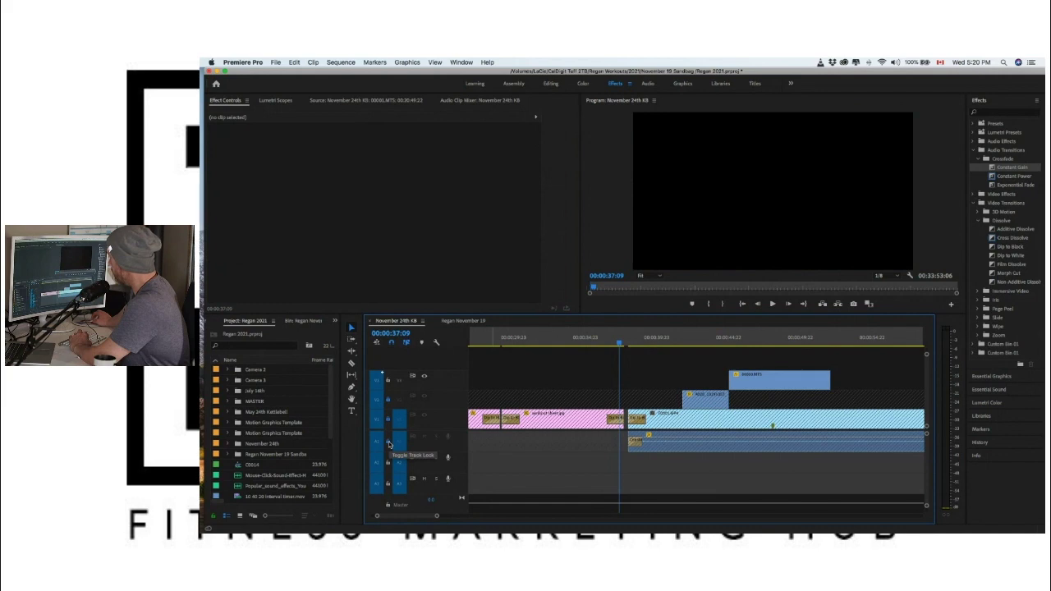
click(388, 380)
Step: Paste the two title clips above the locked tracks so that they start at about 00:00:39:14
drag(620, 346, 613, 353)
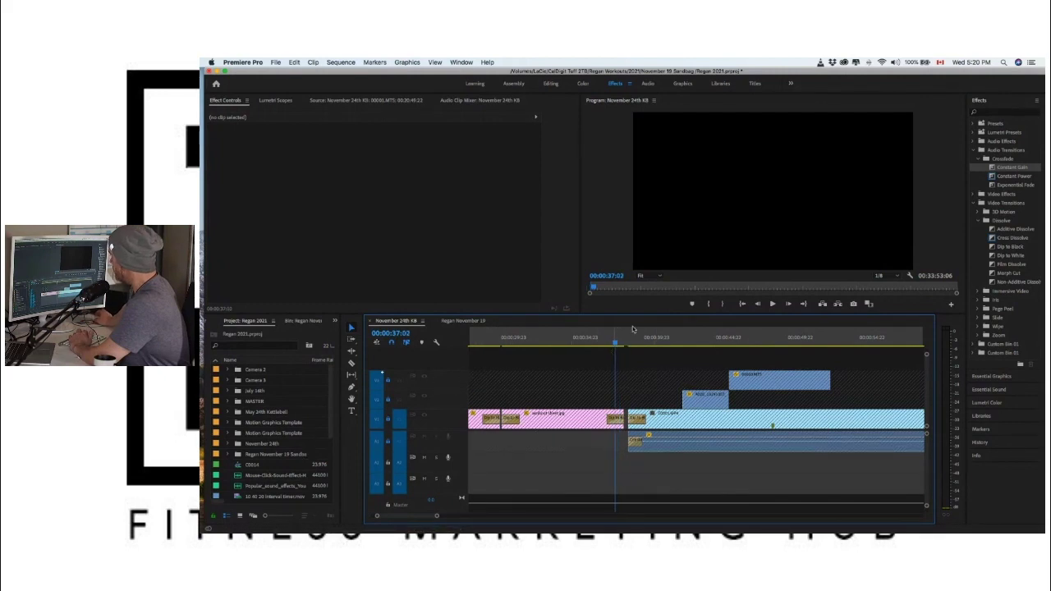
click(294, 62)
click(300, 109)
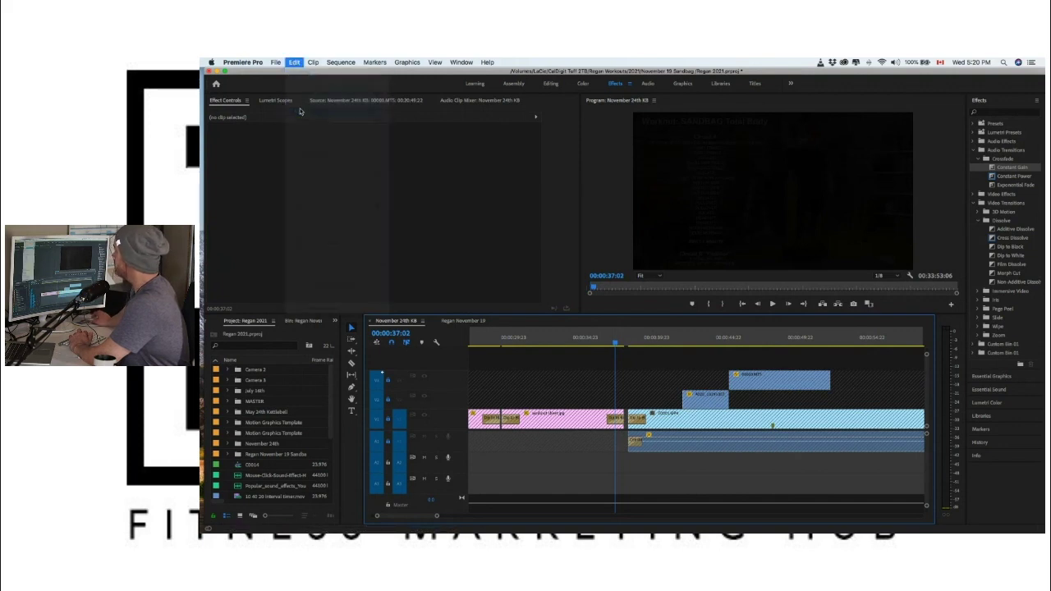
drag(617, 343, 656, 358)
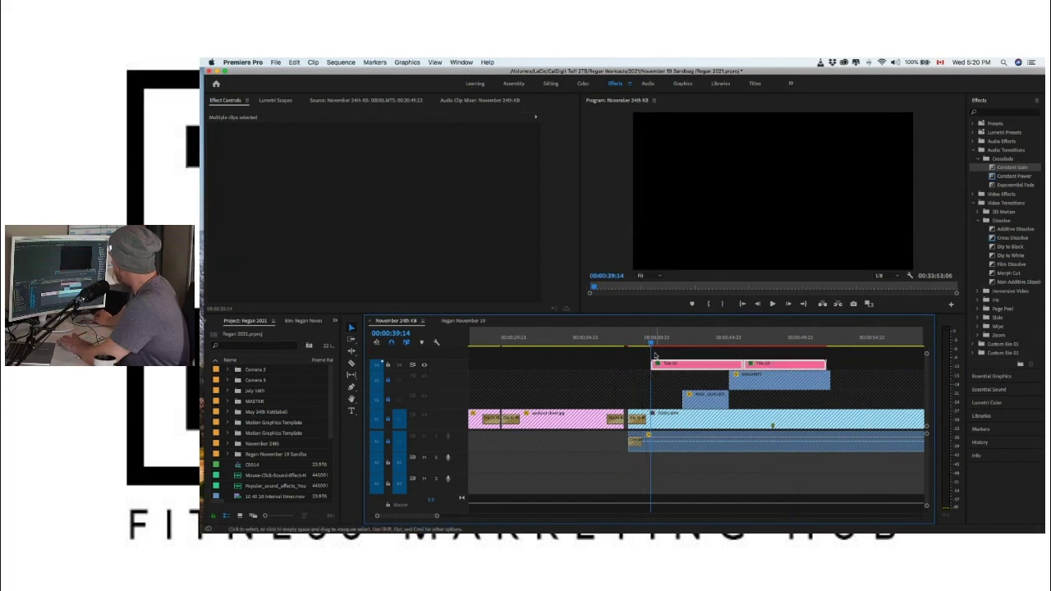
Step: Preview the first title over the opening footage at 00:00:41:19 and deselect the title clips
key(space)
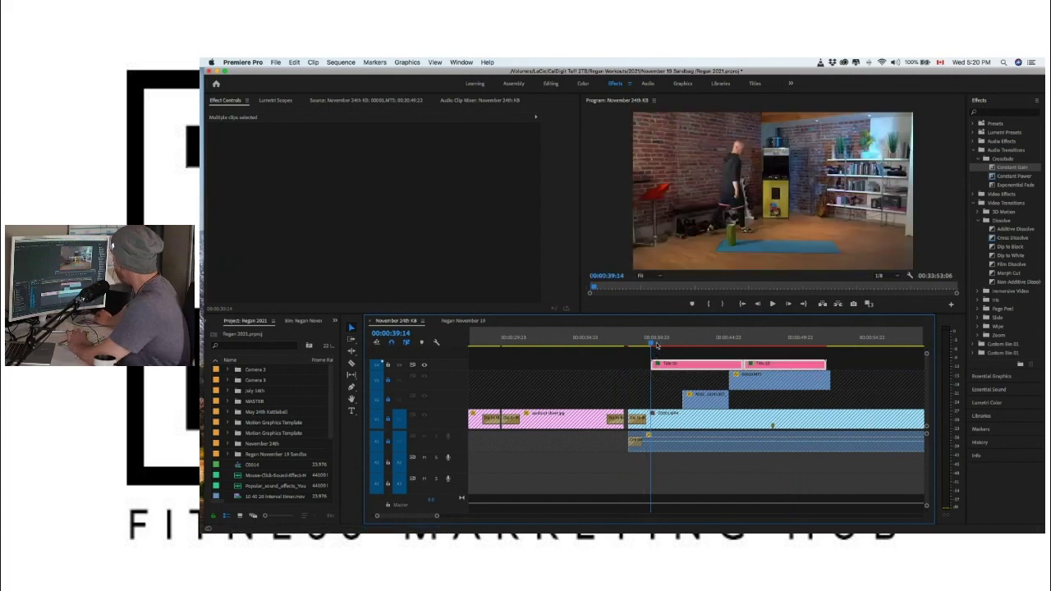
click(683, 343)
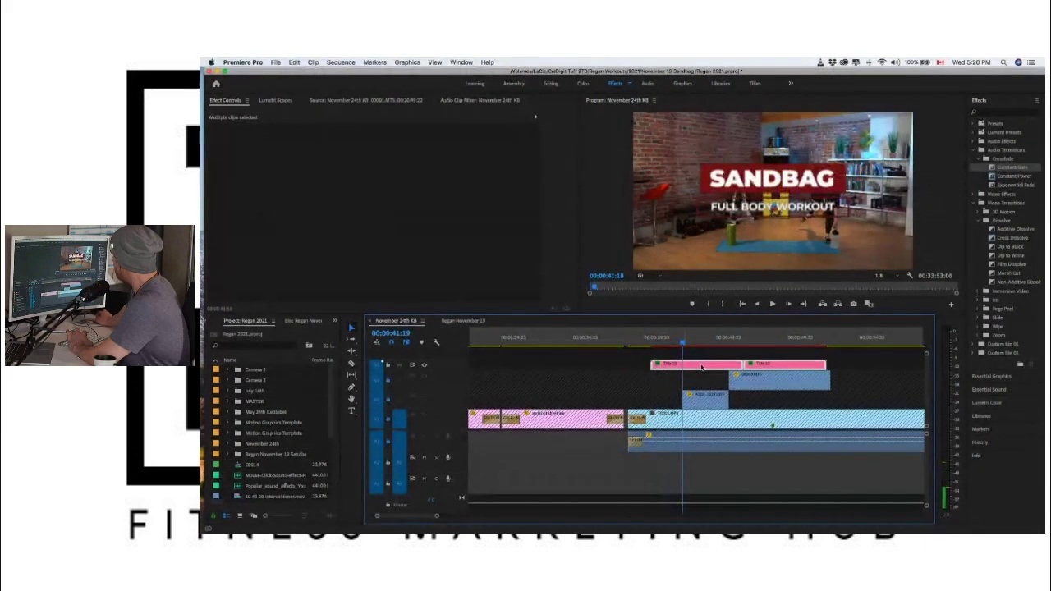
click(708, 355)
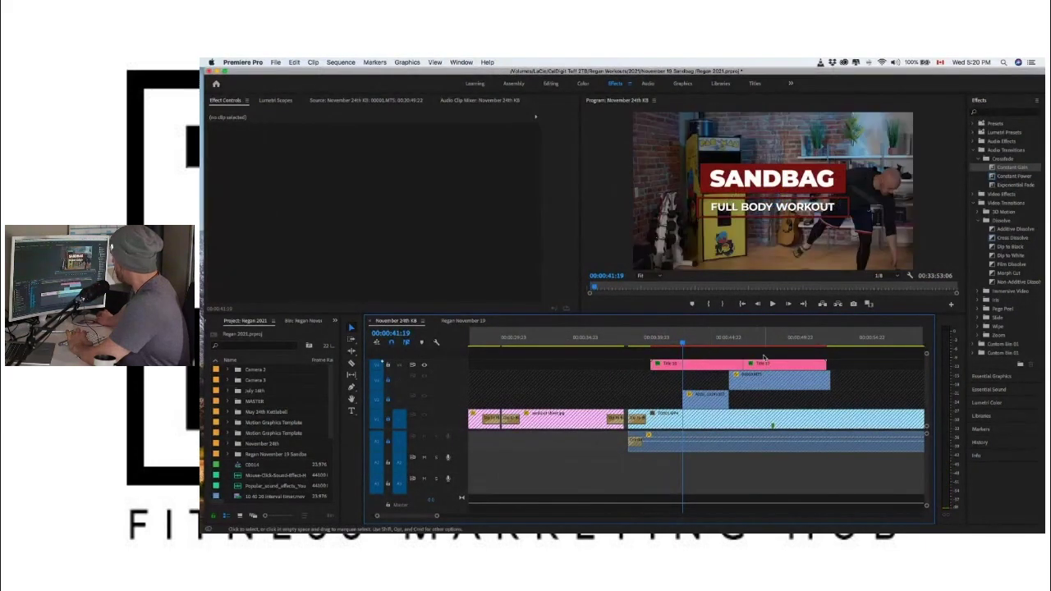
Step: Move the second Sandbag title up one track and extend the first title beneath it past the second title's end
scroll(739, 363, right, 3)
click(656, 341)
drag(690, 343, 723, 347)
click(704, 362)
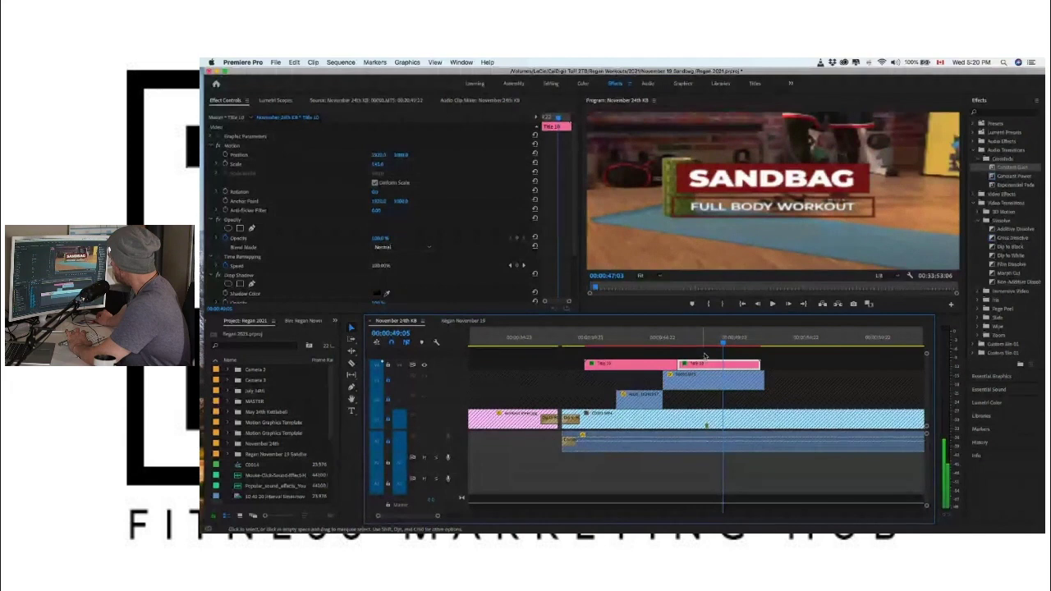
drag(705, 364, 785, 367)
click(652, 368)
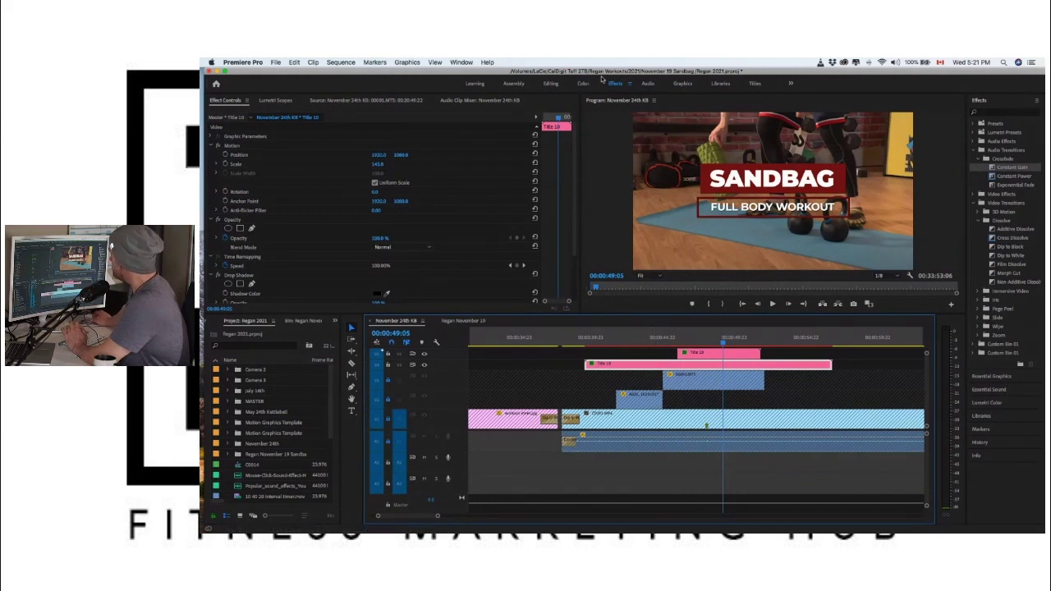
Step: Change both text box colors of the extended title to black in its Essential Graphics properties
click(682, 83)
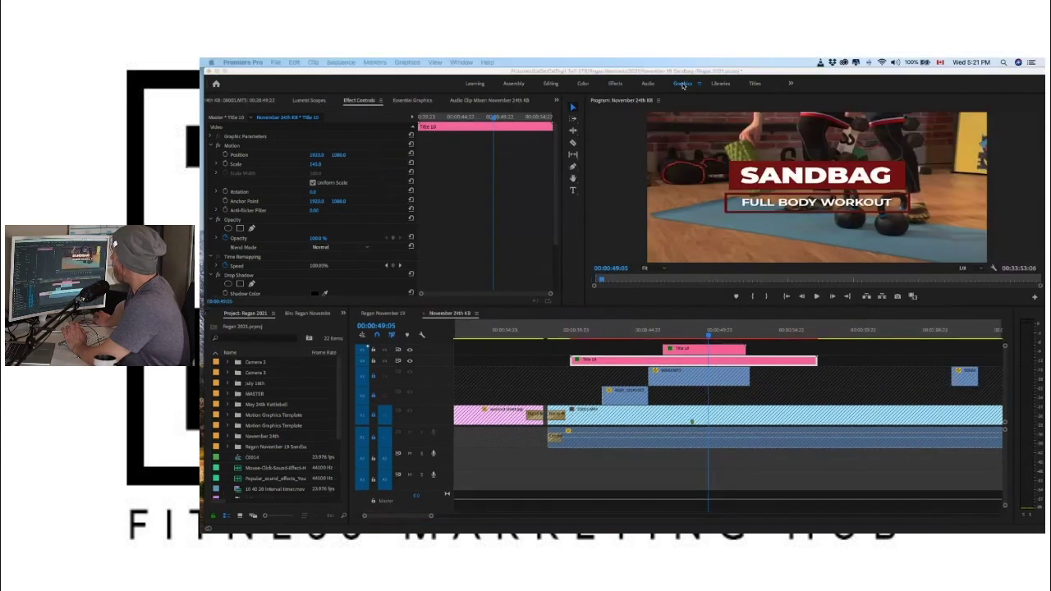
click(410, 100)
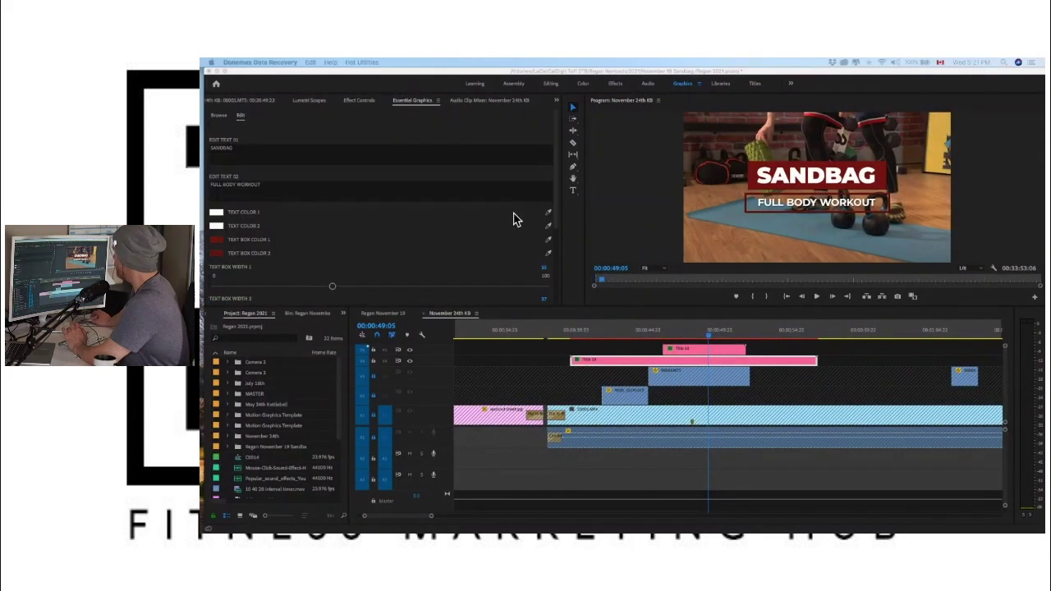
click(221, 241)
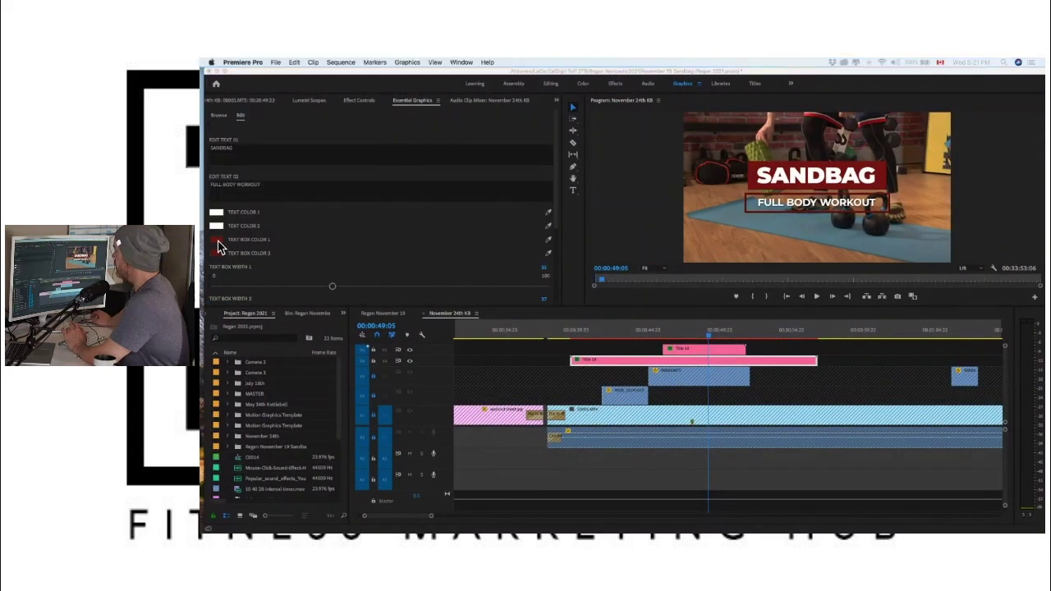
click(217, 241)
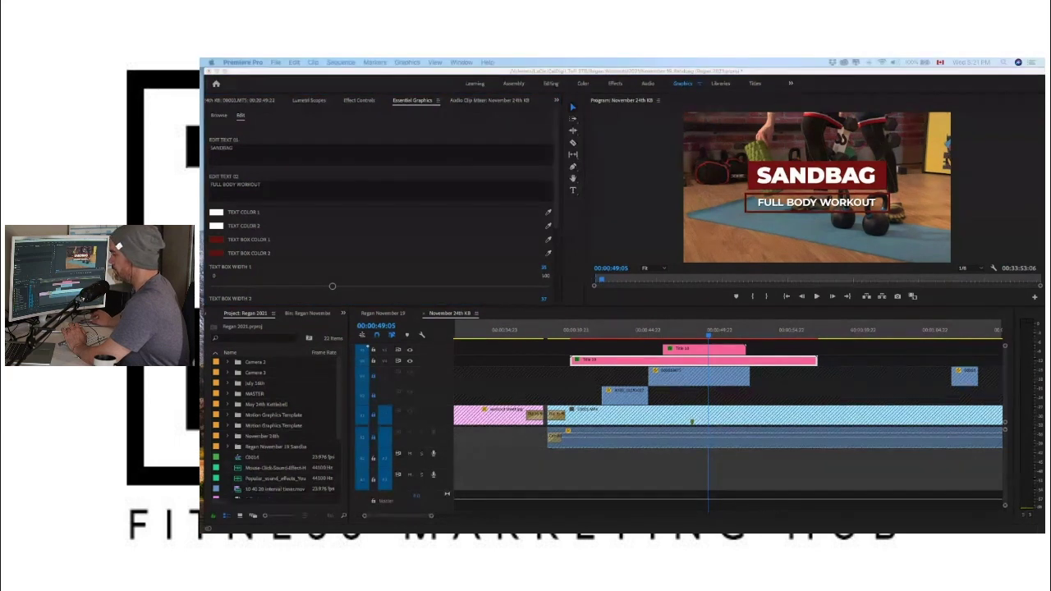
key(Return)
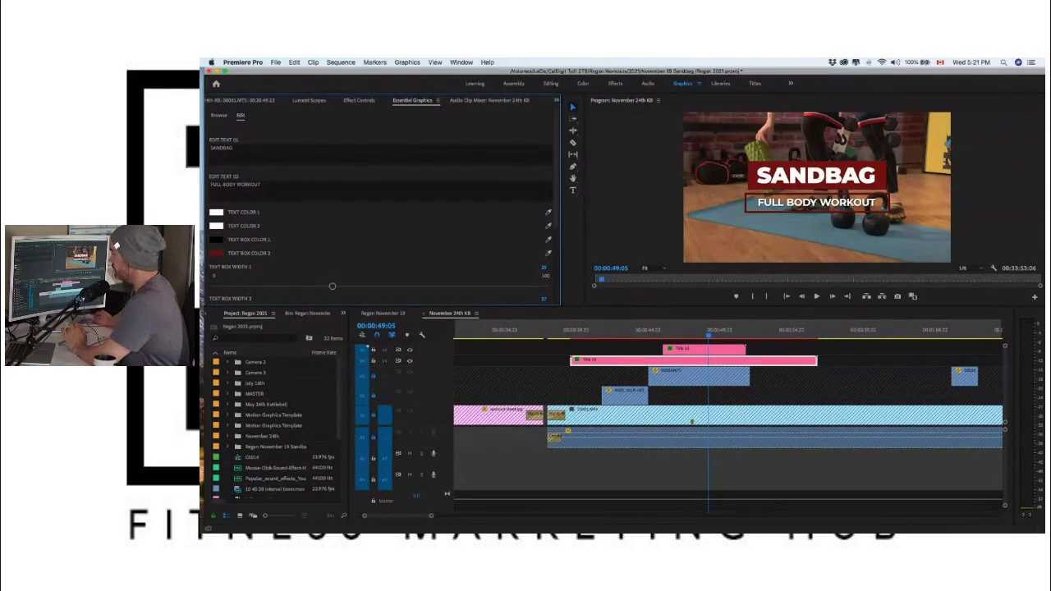
click(217, 253)
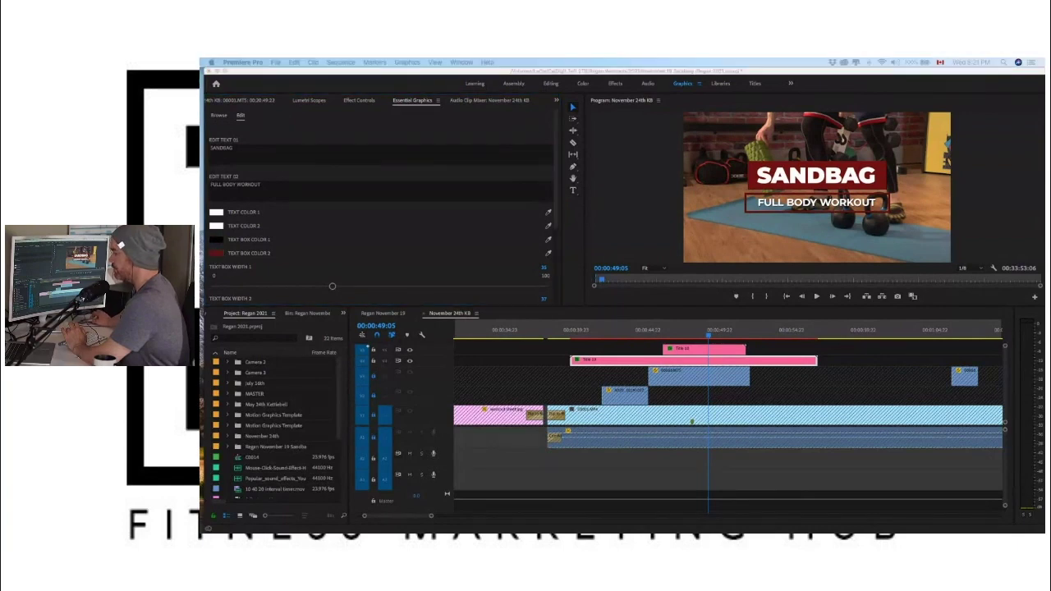
key(Return)
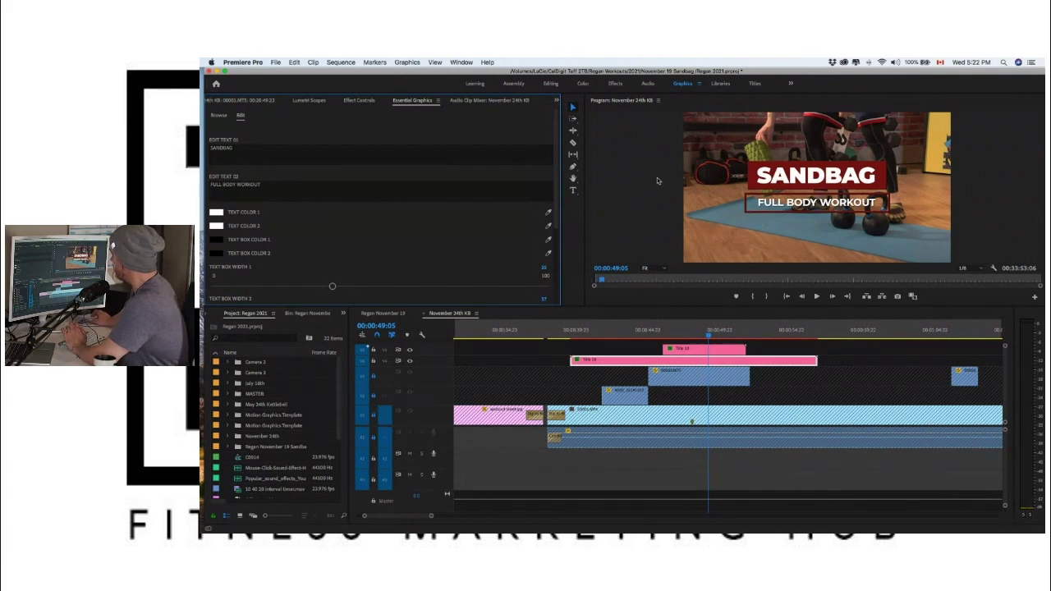
Step: Replace the title's first text line with "Kettlebell" and widen its text box to about 40
click(630, 335)
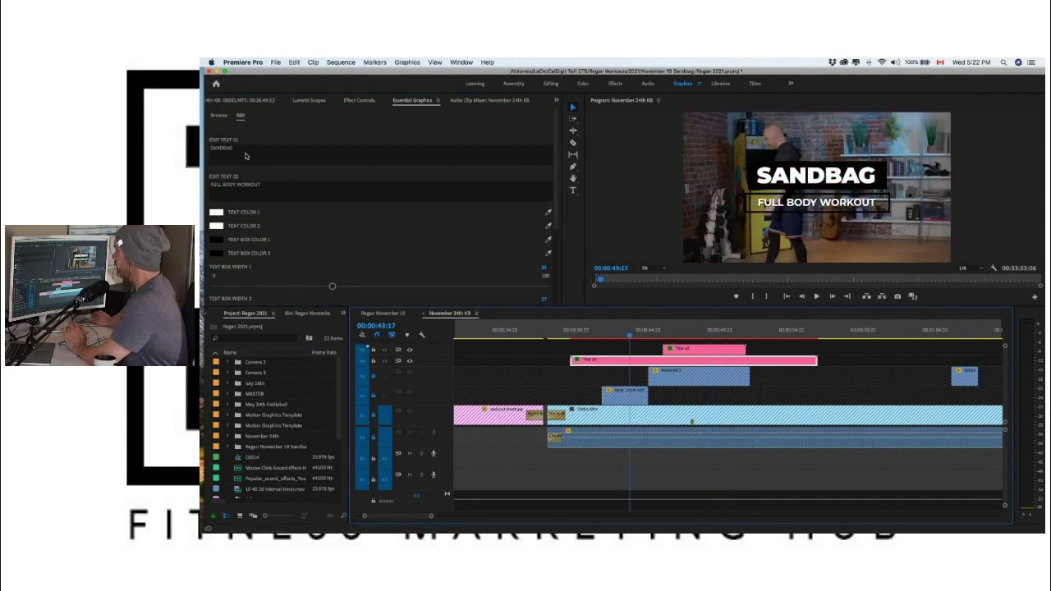
click(241, 149)
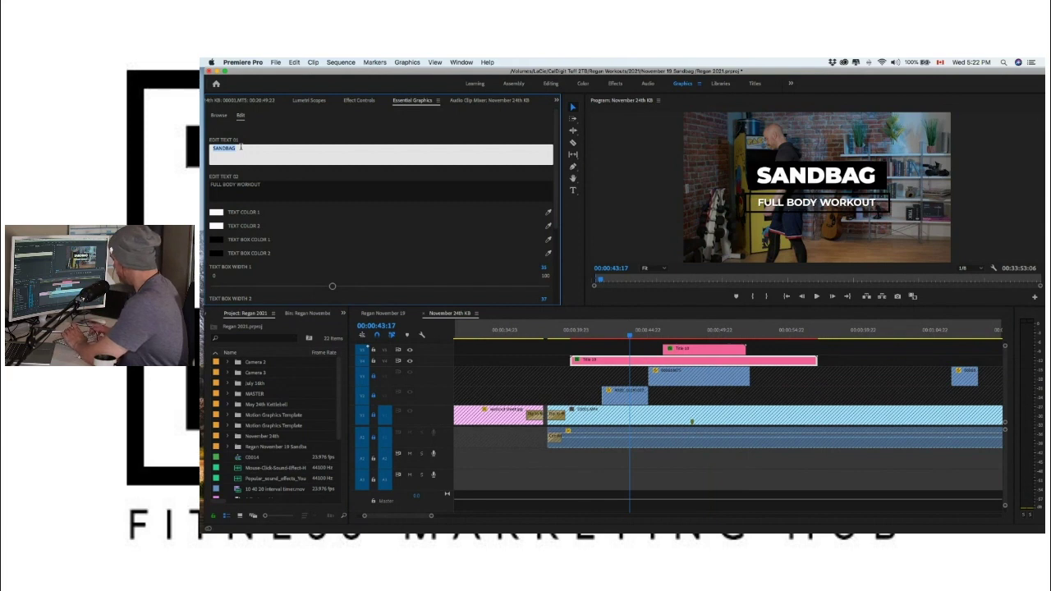
text(Ke)
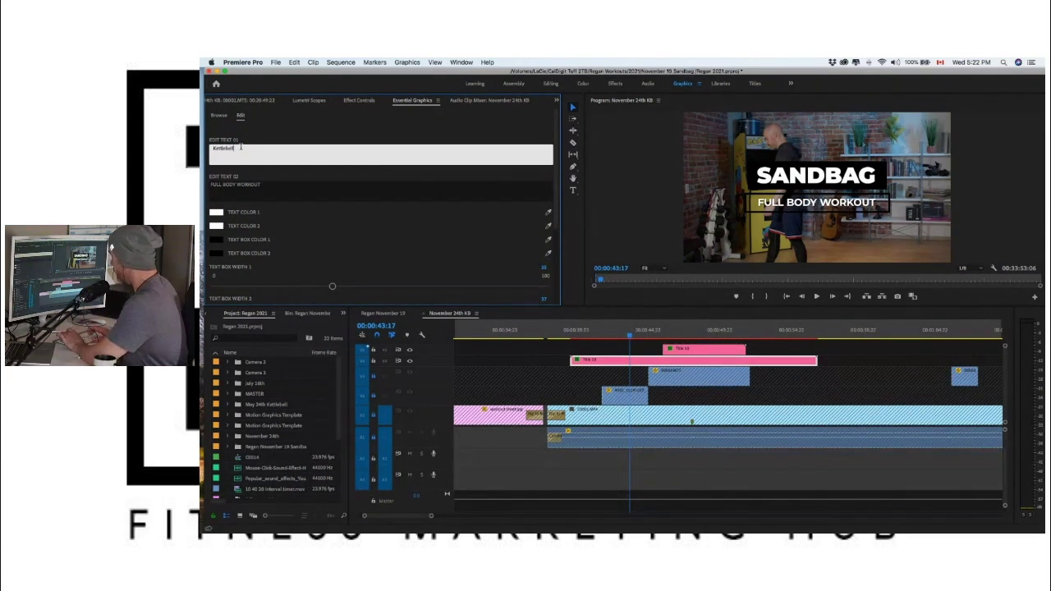
text(ttlebell)
key(Tab)
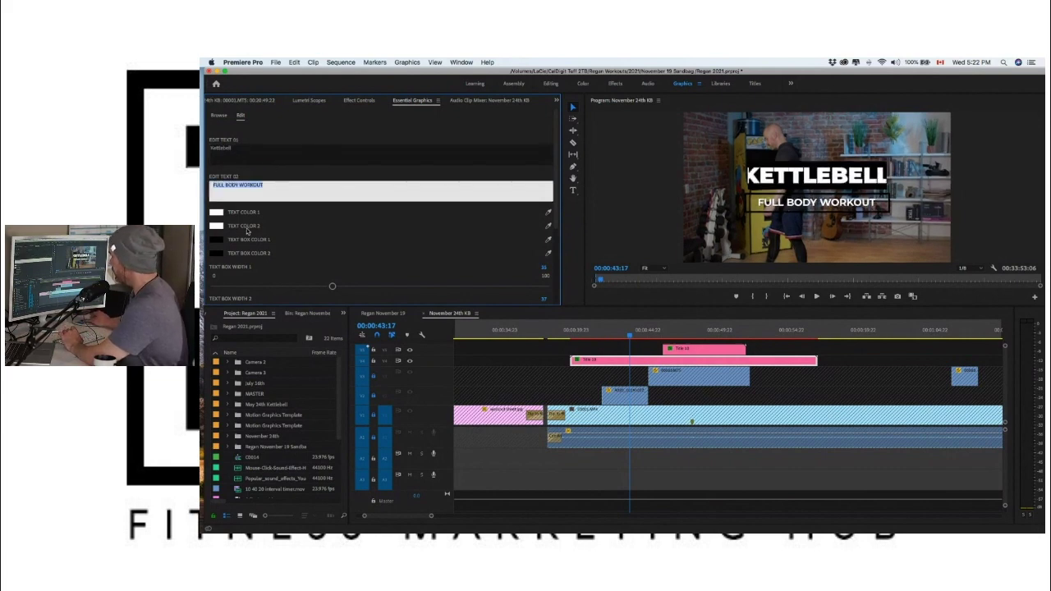
drag(333, 285, 346, 287)
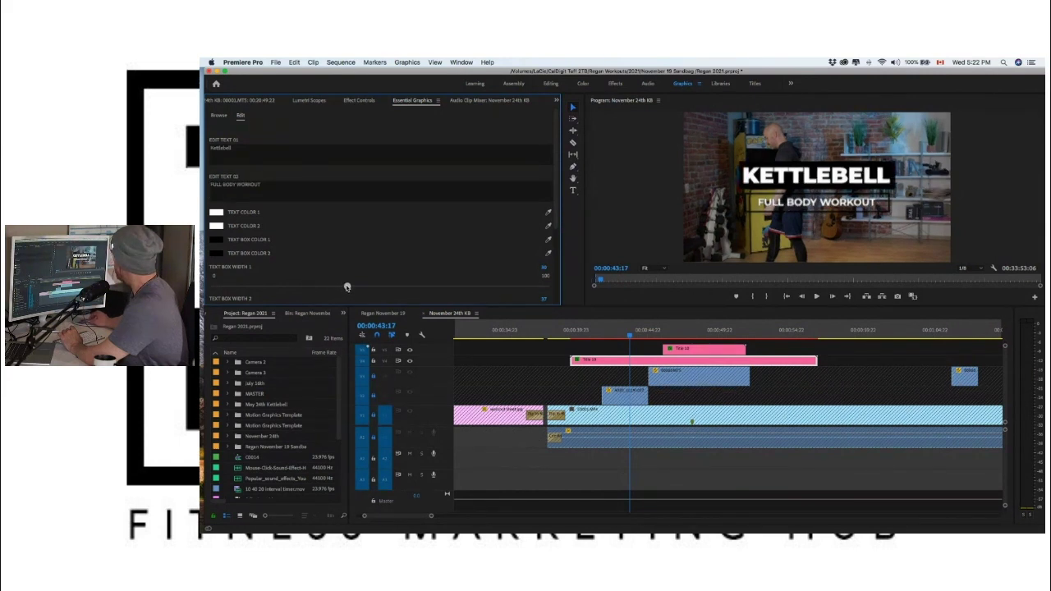
Step: Change the title's second text line to "Total Body Conditioning"
click(273, 187)
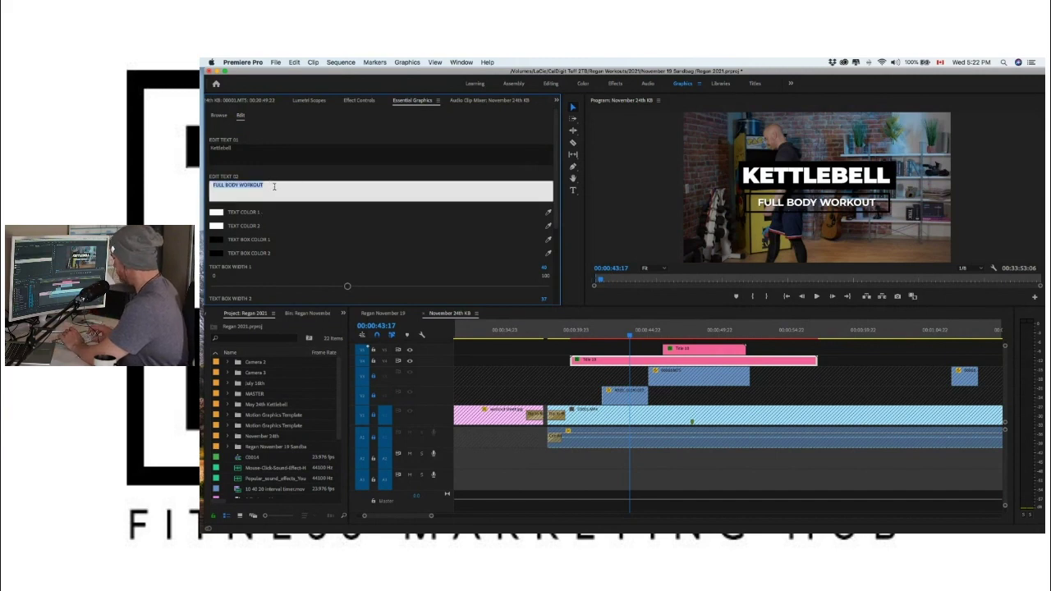
text(Total Body)
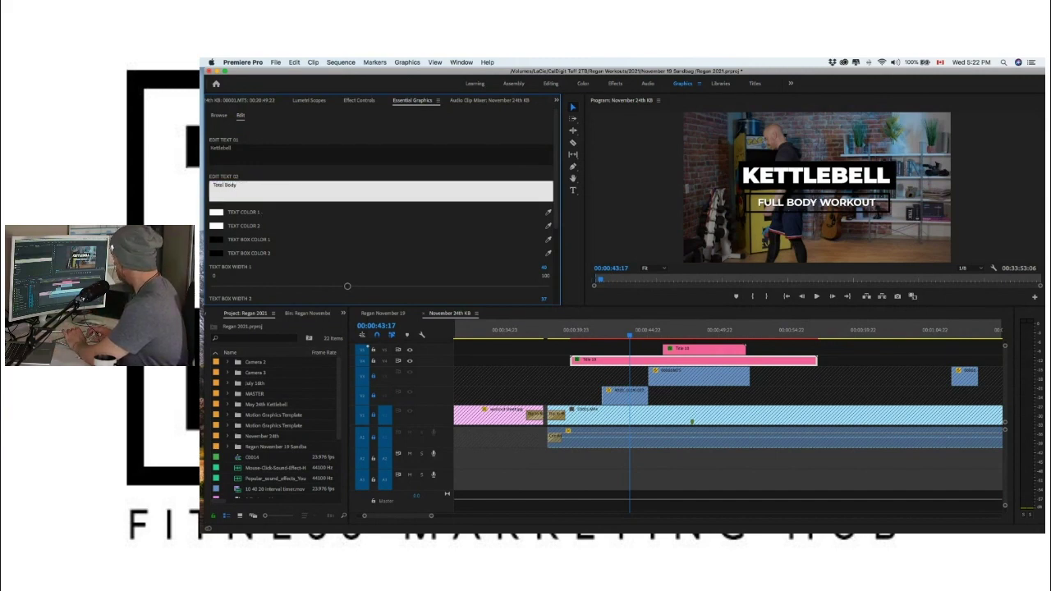
text( Conditioning)
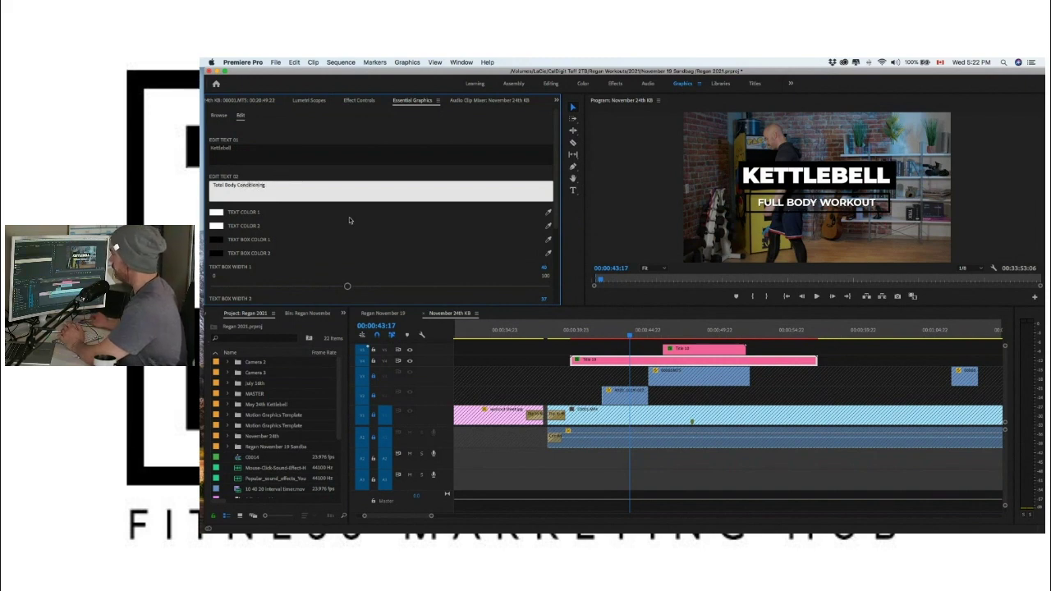
click(415, 275)
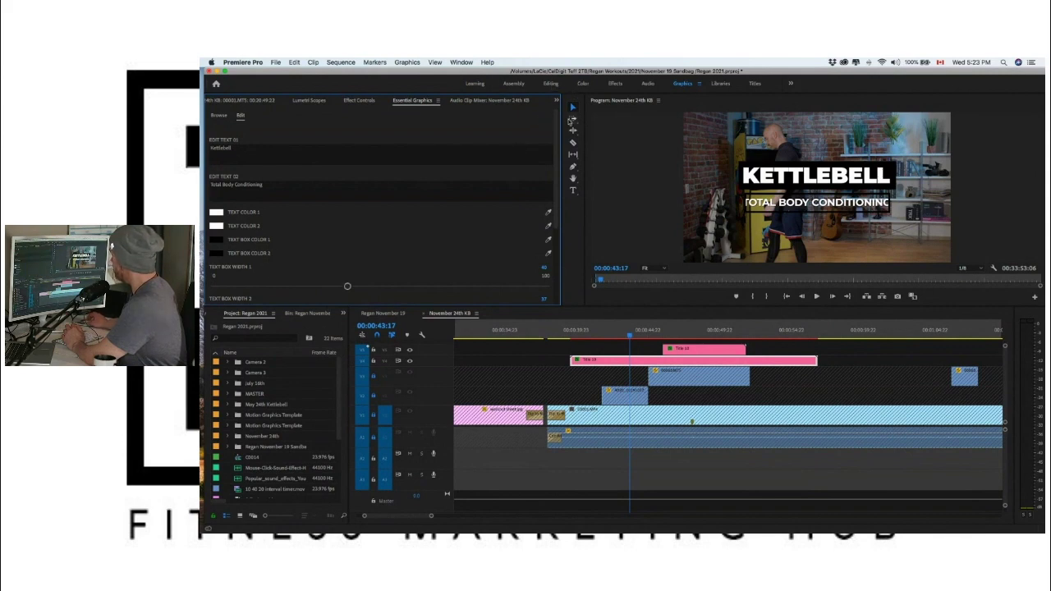
Step: Split the Kettlebell title where the upper Sandbag title starts and trim its second part to end with the Sandbag title
click(573, 143)
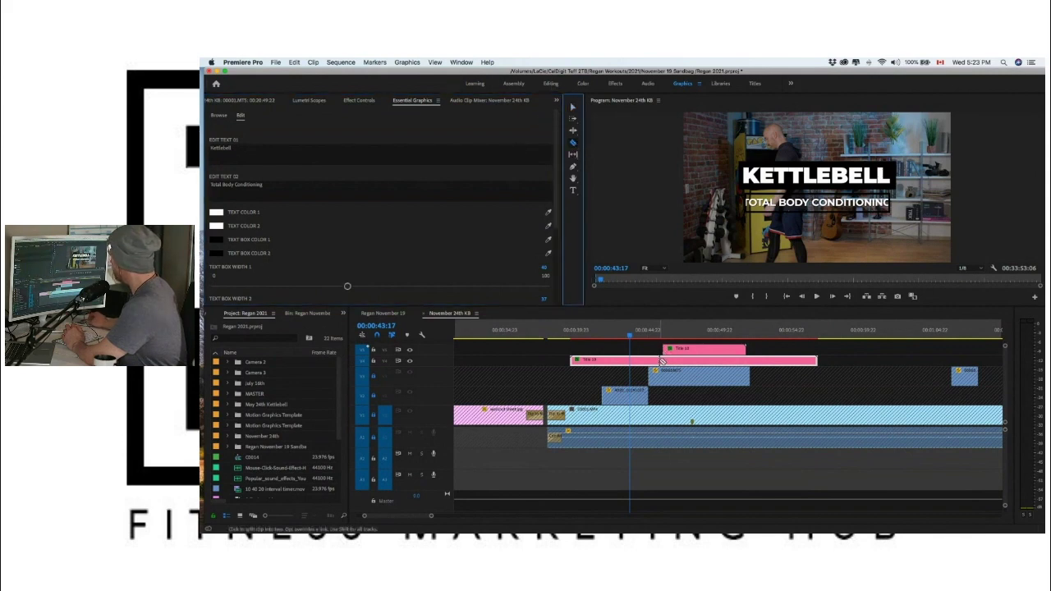
click(663, 362)
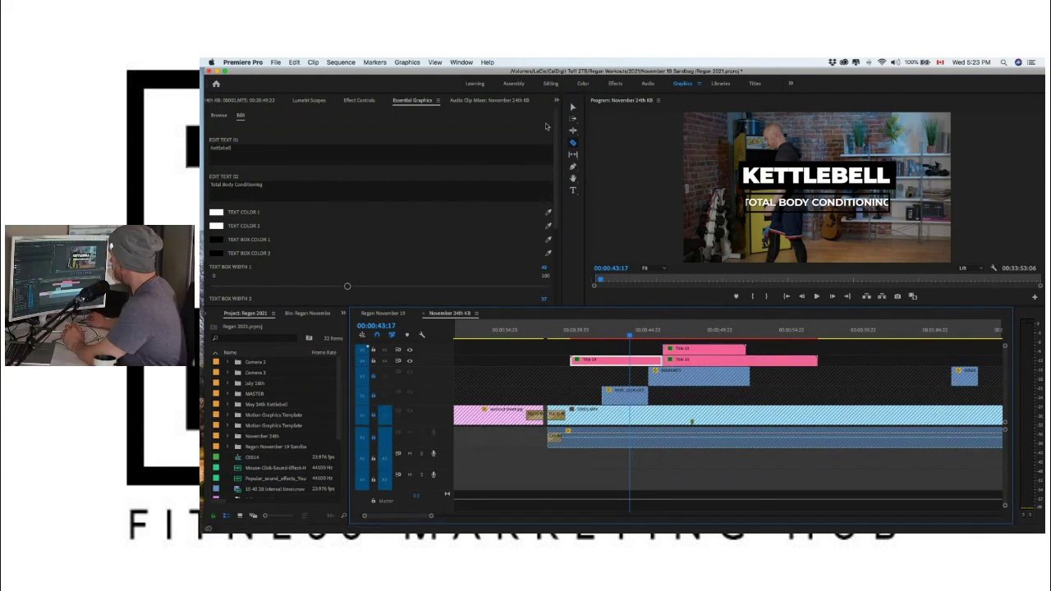
click(573, 107)
drag(666, 361, 692, 355)
click(783, 361)
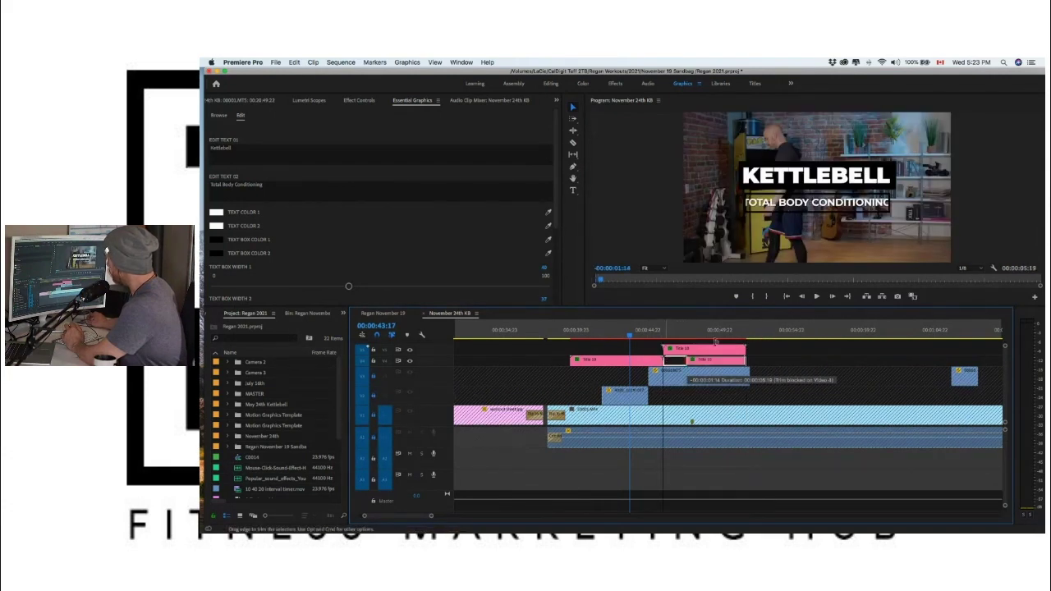
Step: Delete the Sandbag title on the upper track and play the Kettlebell title over the footage from 00:00:46:19
drag(747, 335, 747, 335)
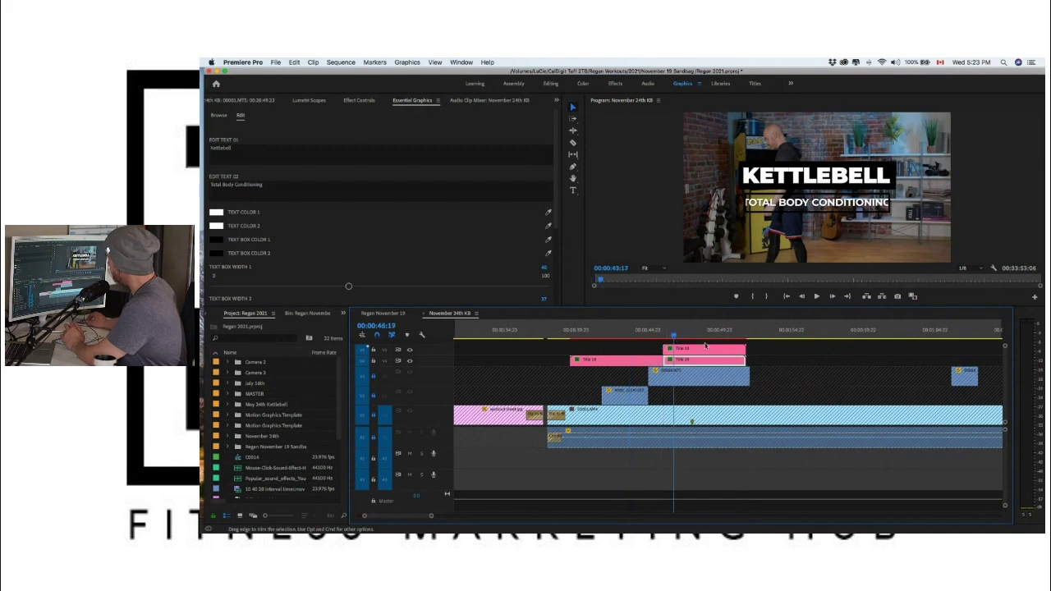
click(705, 349)
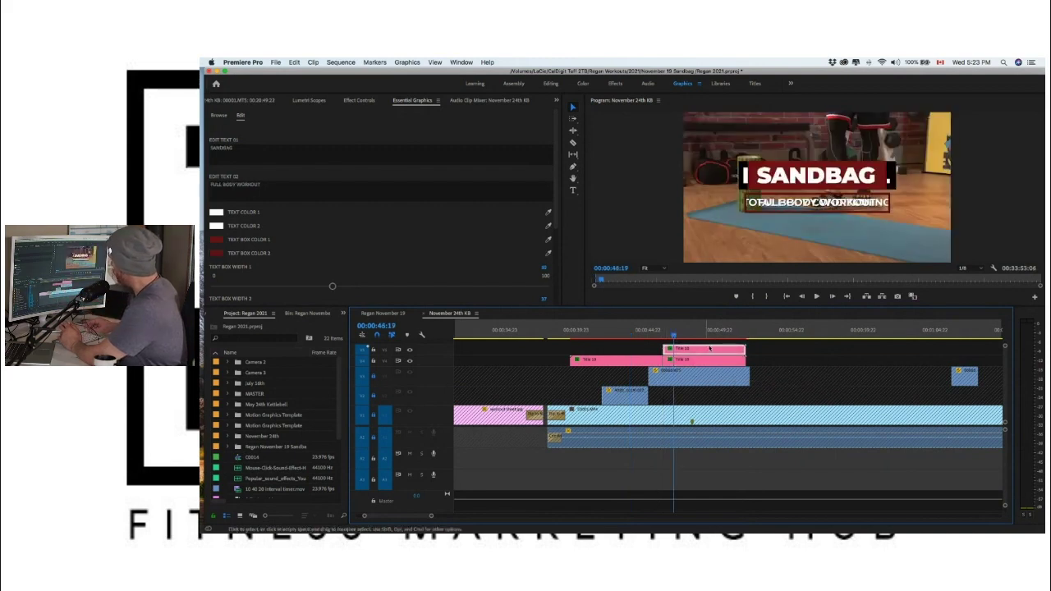
key(Delete)
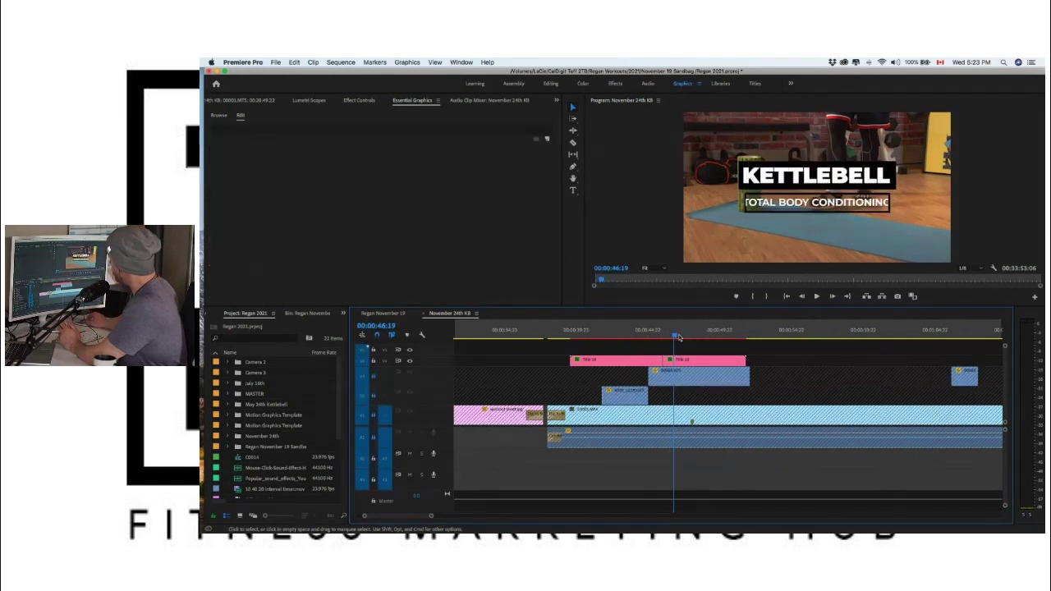
key(space)
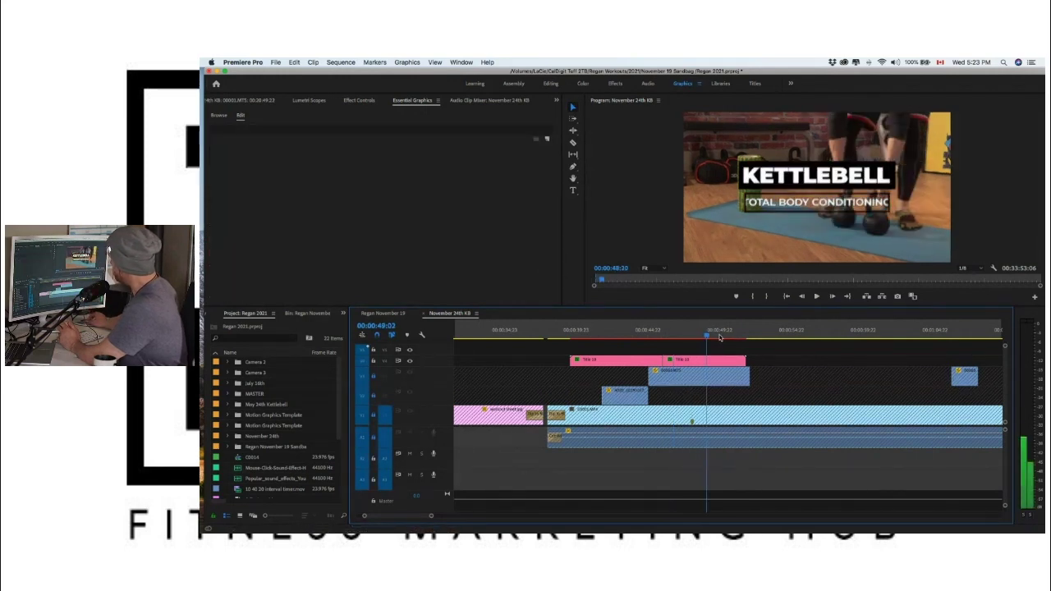
drag(738, 337, 673, 337)
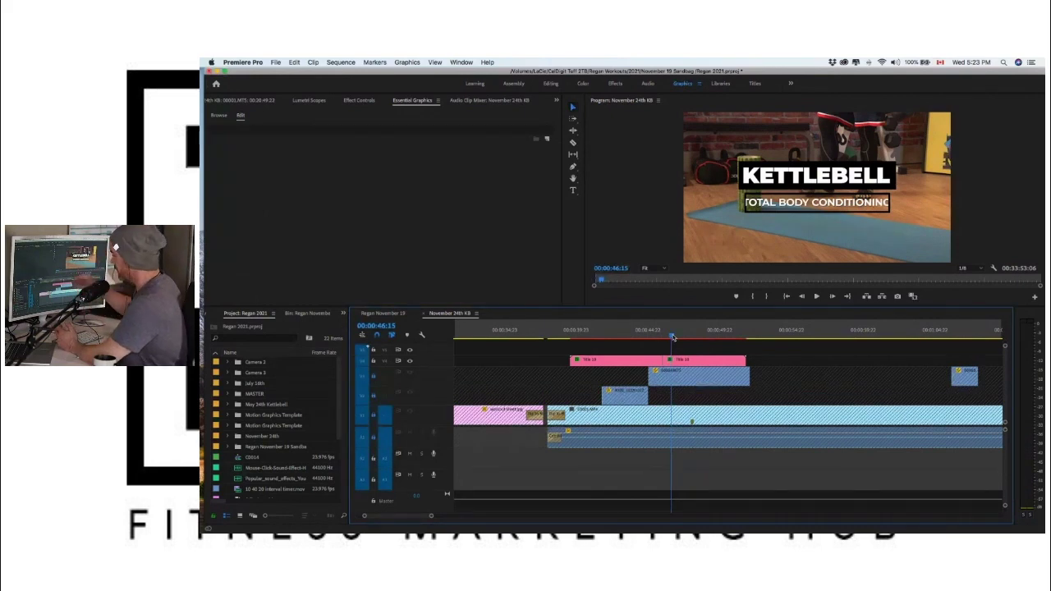
Step: Widen the second text box of the first Kettlebell title clip to about 40 so it frames "Total Body Conditioning"
drag(673, 337, 642, 338)
click(632, 363)
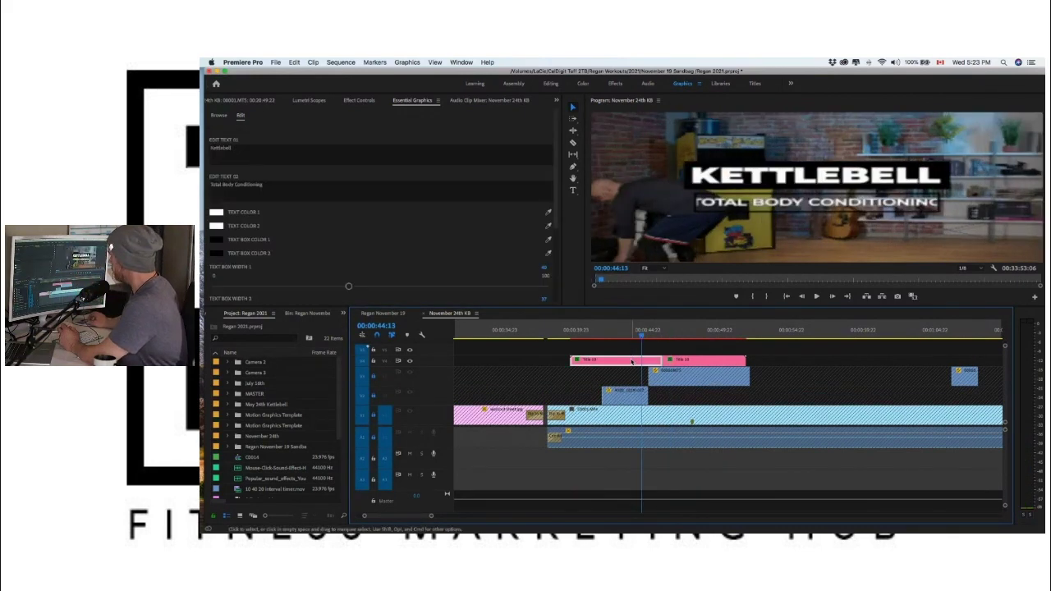
scroll(555, 233, down, 2)
scroll(349, 262, down, 1)
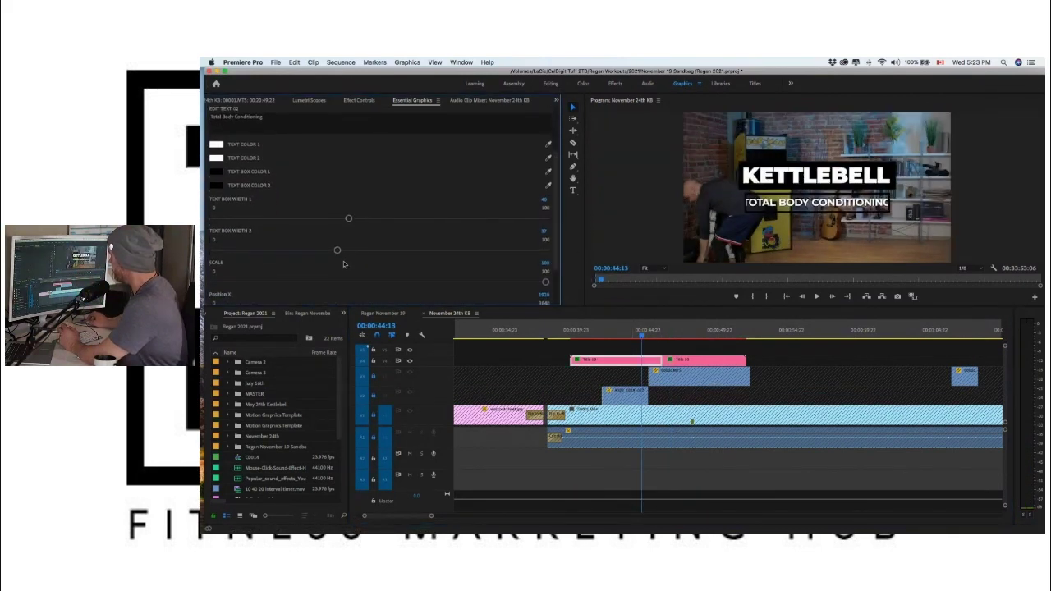
drag(337, 253, 348, 252)
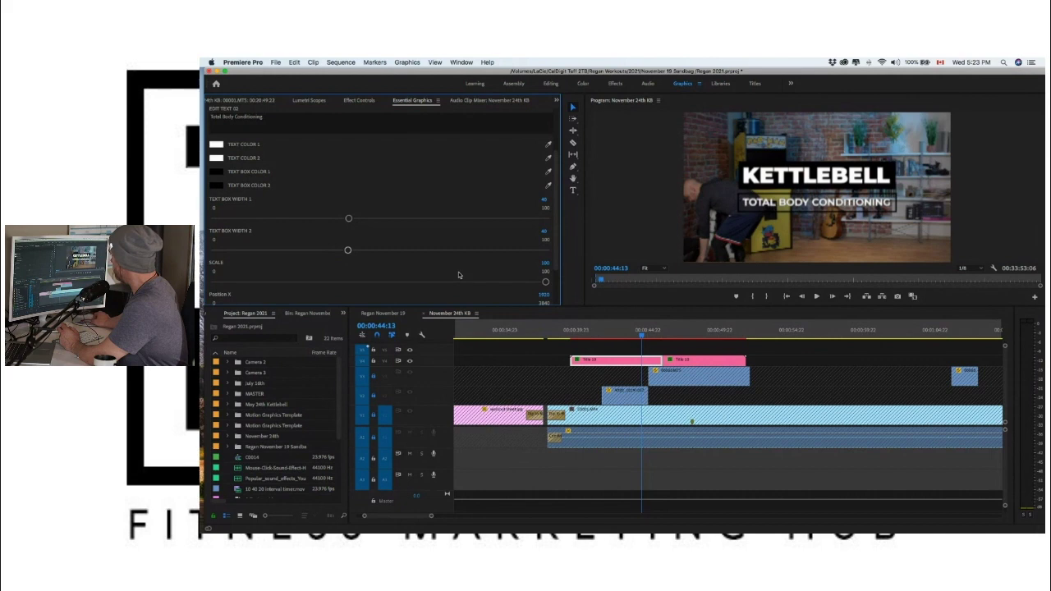
Step: Set the second text box width of the second Kettlebell title clip to about 40 as well
scroll(376, 262, up, 3)
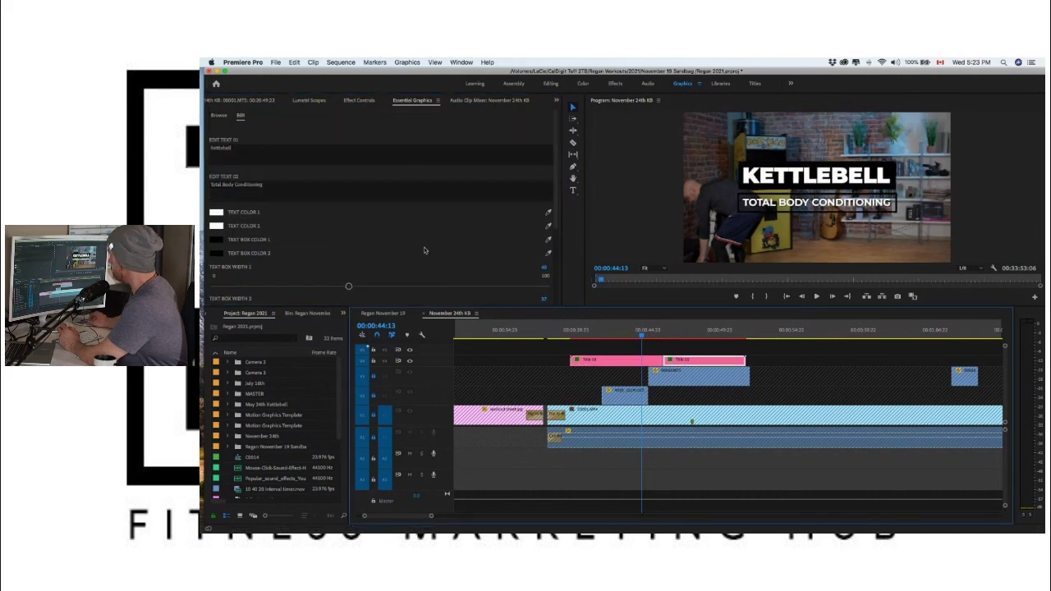
scroll(380, 261, down, 2)
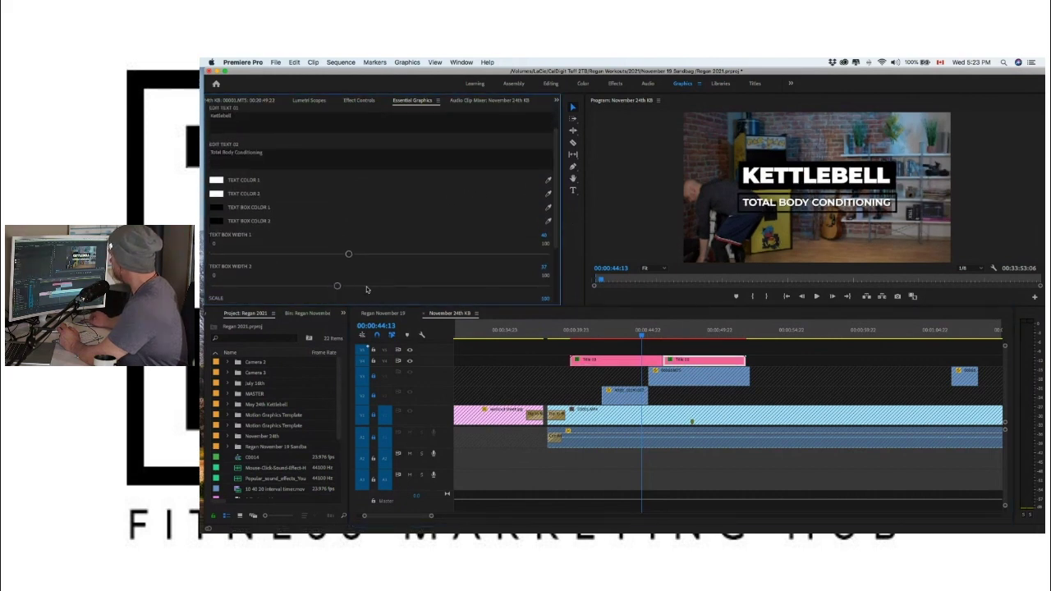
drag(338, 286, 346, 286)
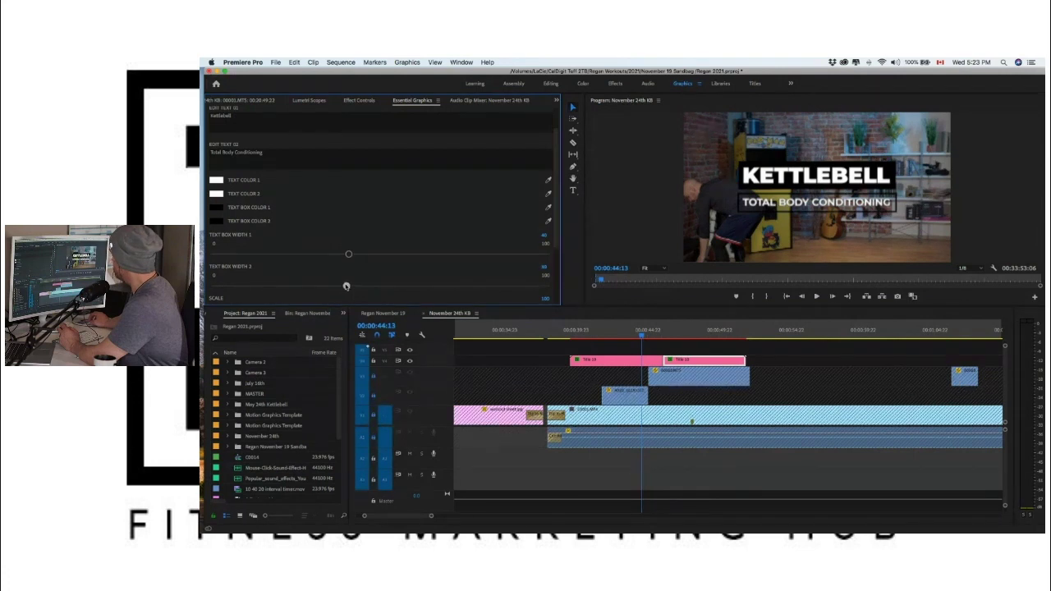
Step: Check the second Kettlebell title over the close-up footage and move to 00:00:52:14, just past its end, with more of the timeline in view
click(671, 333)
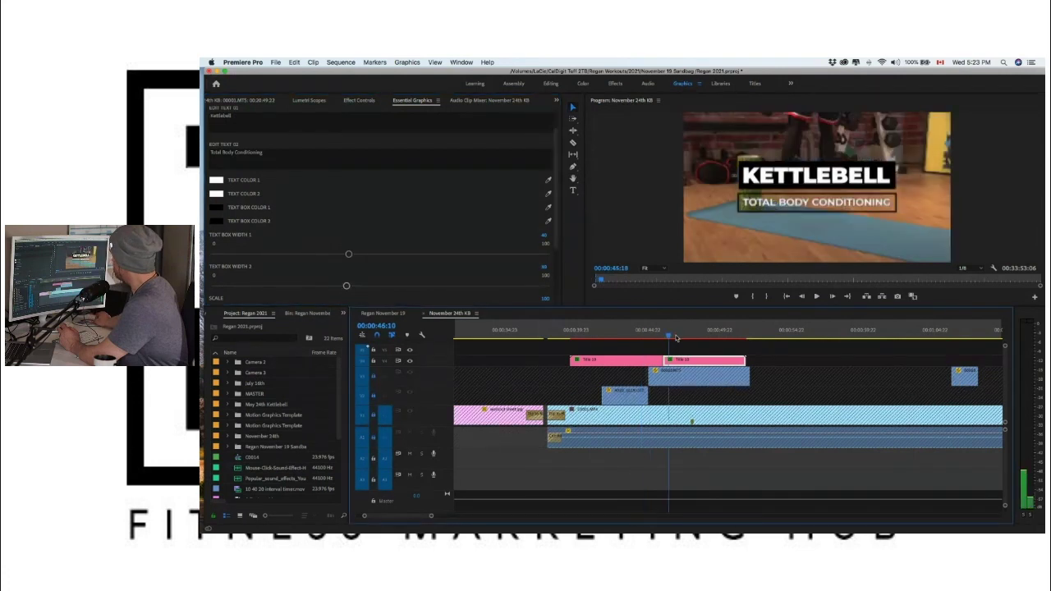
click(687, 335)
scroll(693, 345, right, 5)
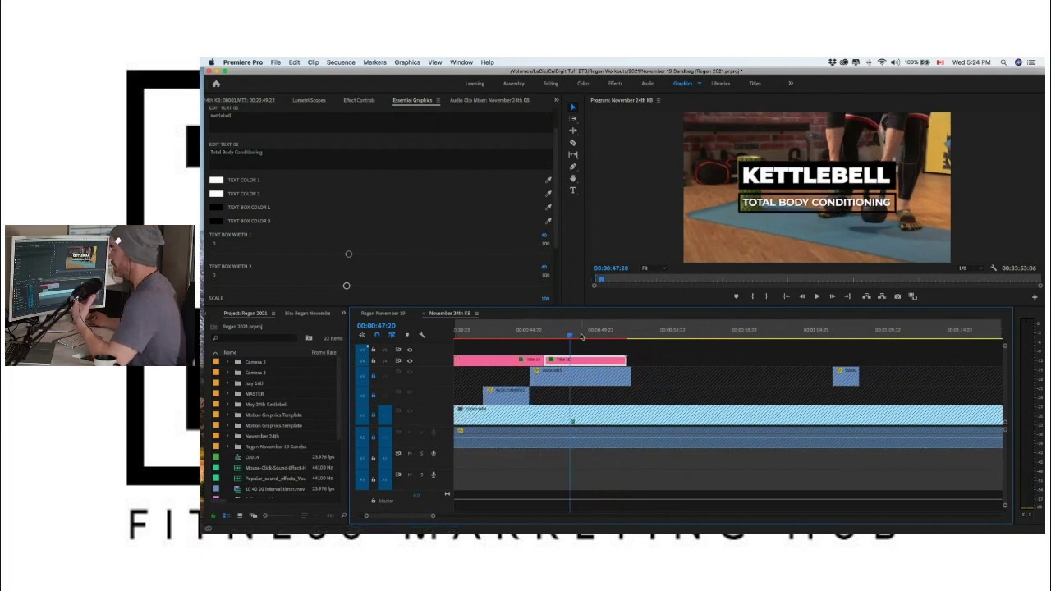
click(638, 333)
drag(433, 514, 478, 515)
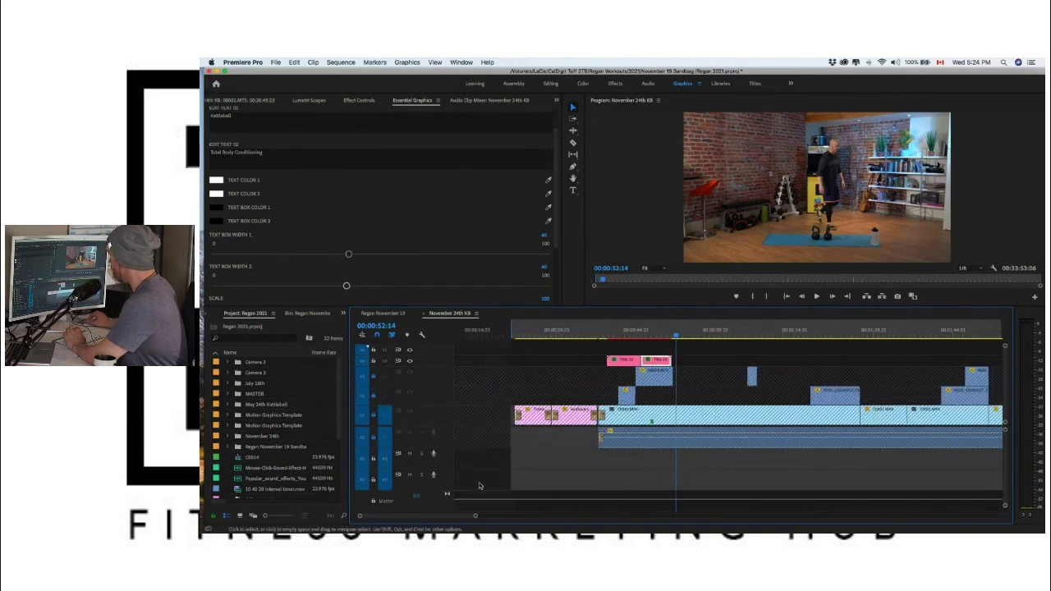
Step: In the November 19 sequence, lock the camera footage tracks and the main audio track
scroll(474, 482, down, 2)
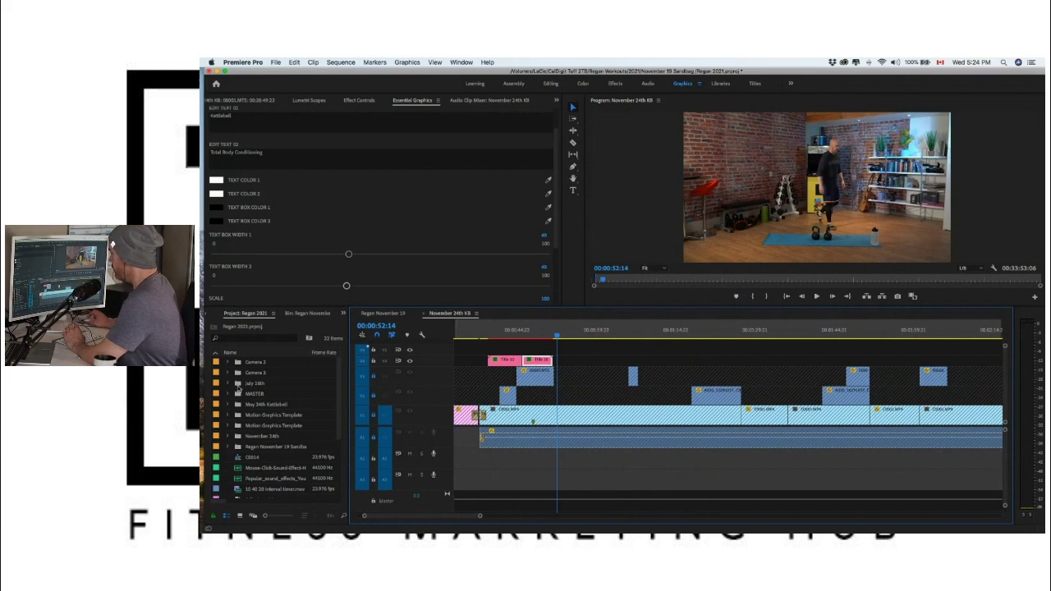
click(383, 313)
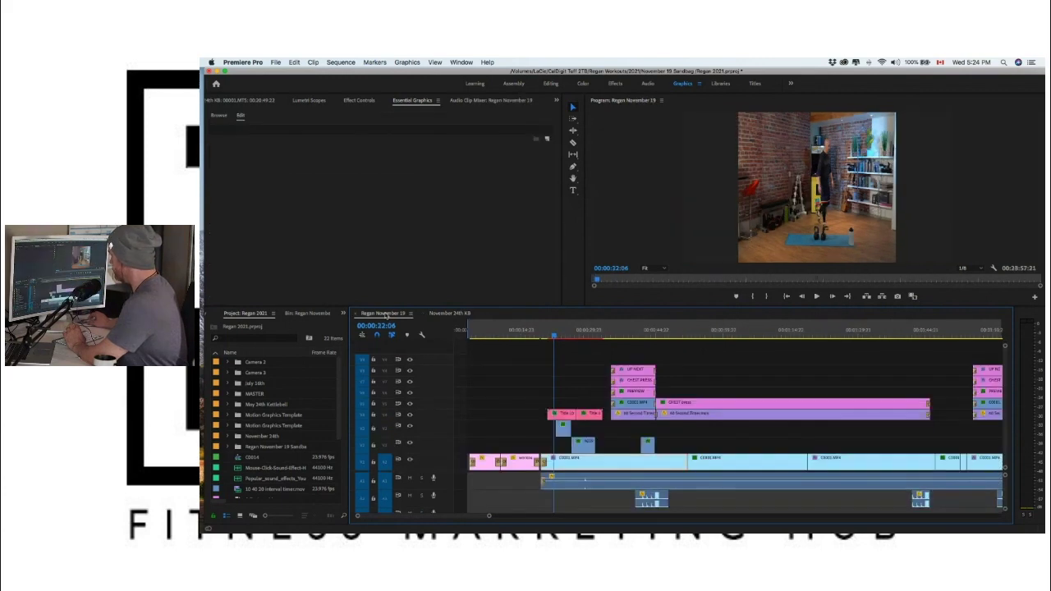
scroll(613, 366, down, 2)
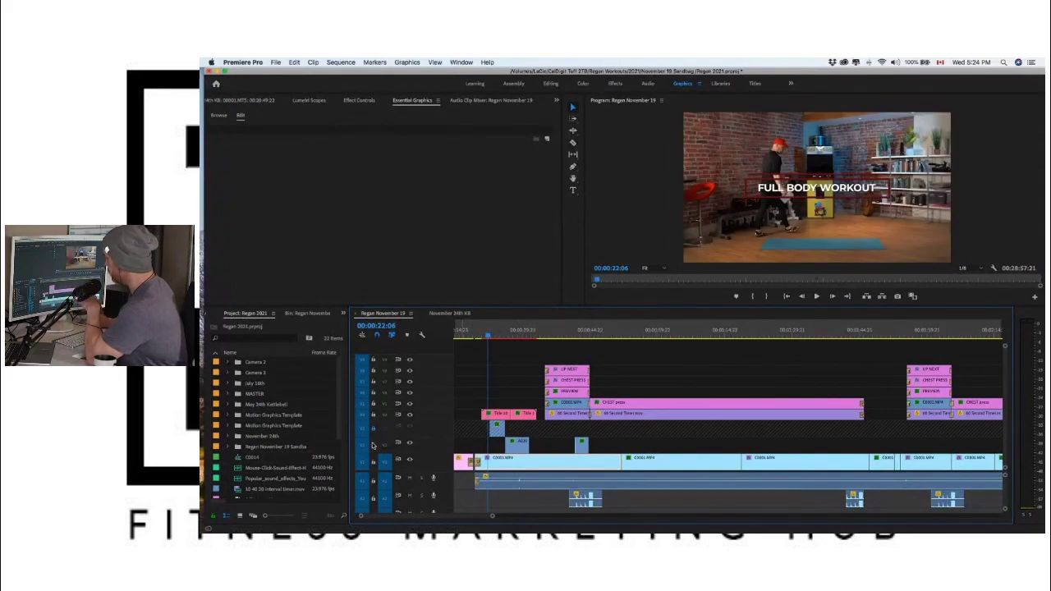
click(372, 462)
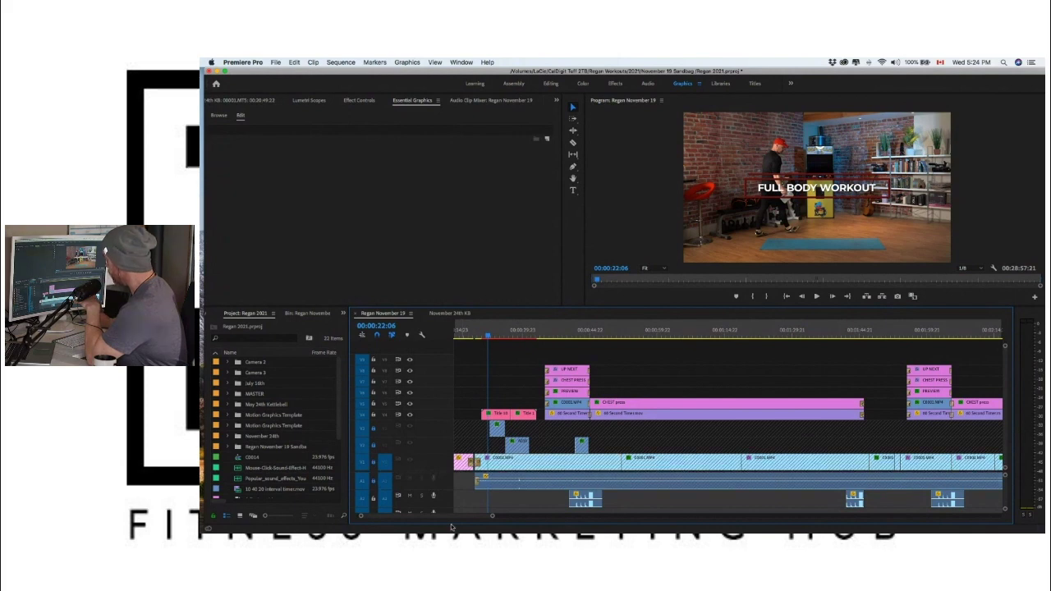
Step: Copy the first Chest Press block, including its preview clip, titles, timers and sound effects, at about 00:00:47:13
drag(493, 517, 558, 516)
click(552, 337)
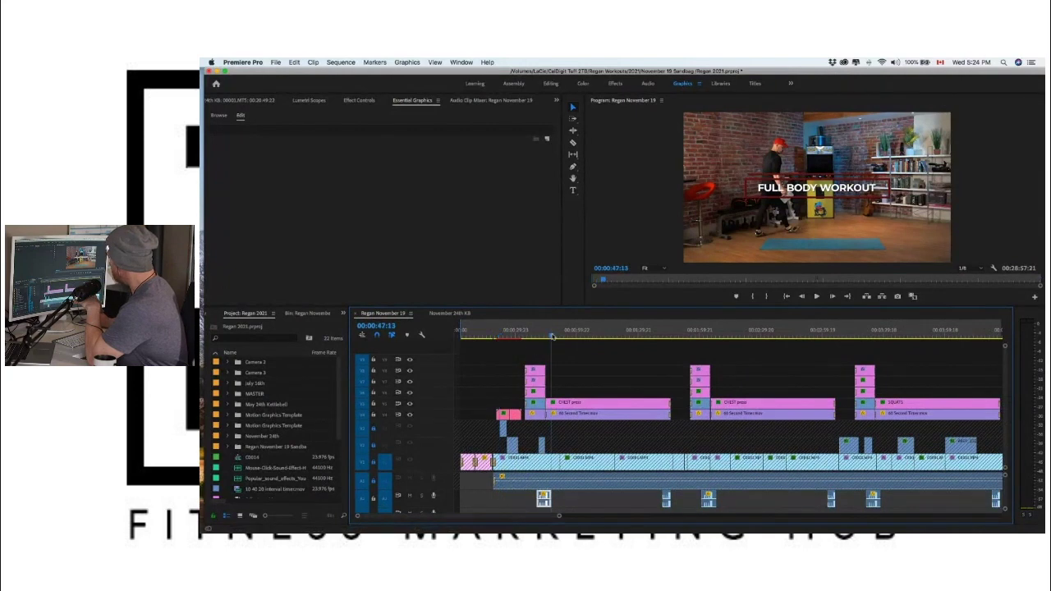
drag(527, 347, 675, 505)
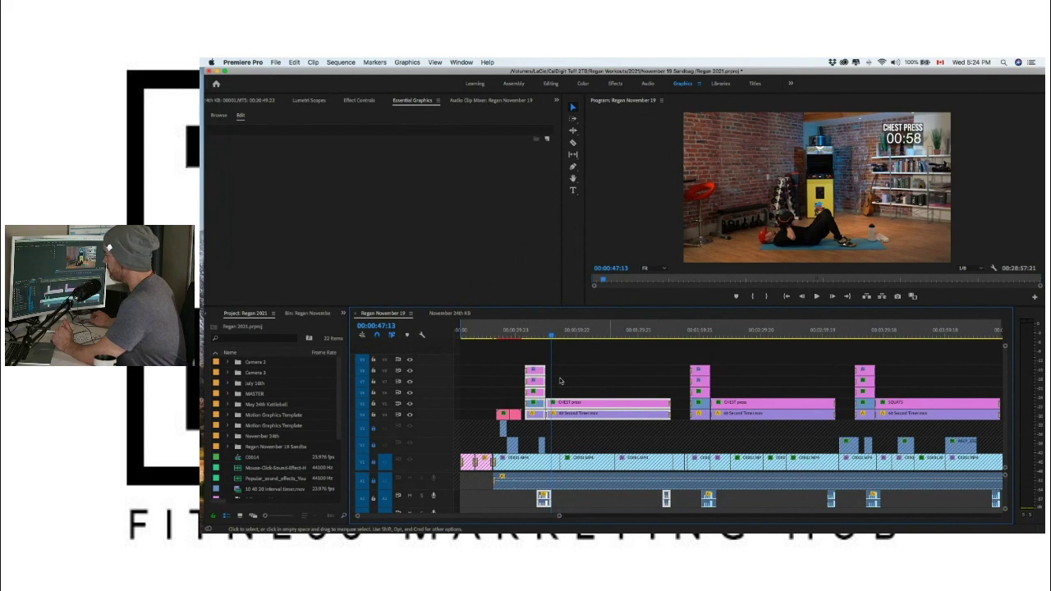
click(294, 64)
click(421, 270)
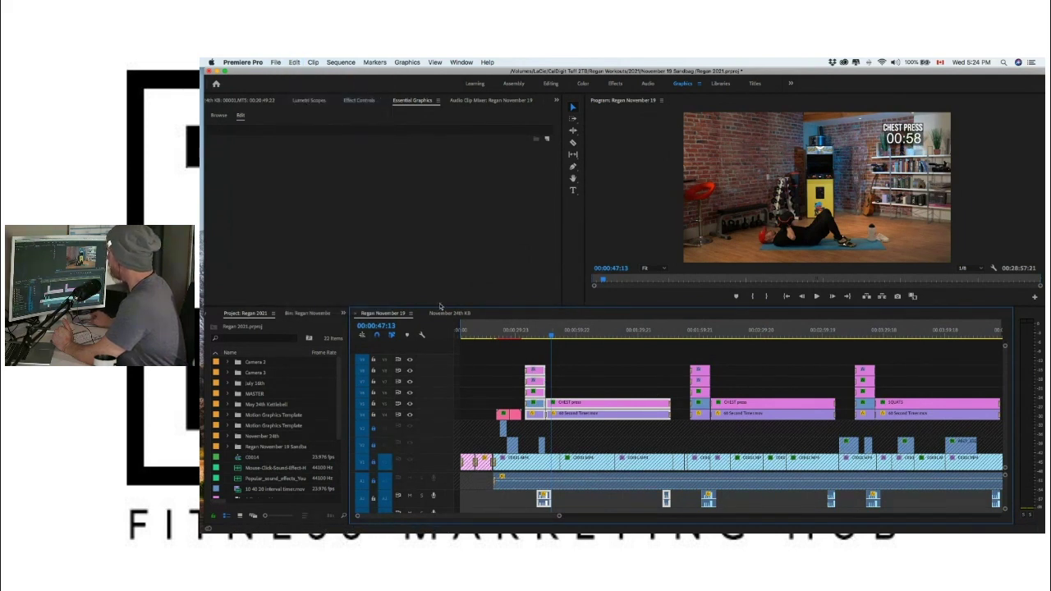
Step: Paste the copied exercise block into the November 24th KB sequence at 00:00:52:14, just past the second Kettlebell title
click(448, 312)
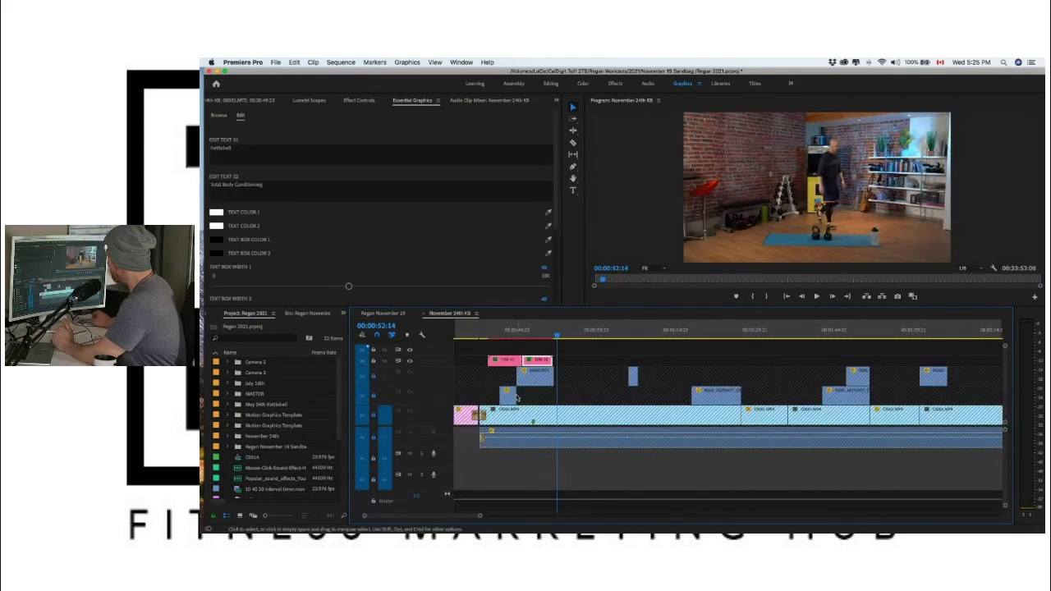
click(561, 345)
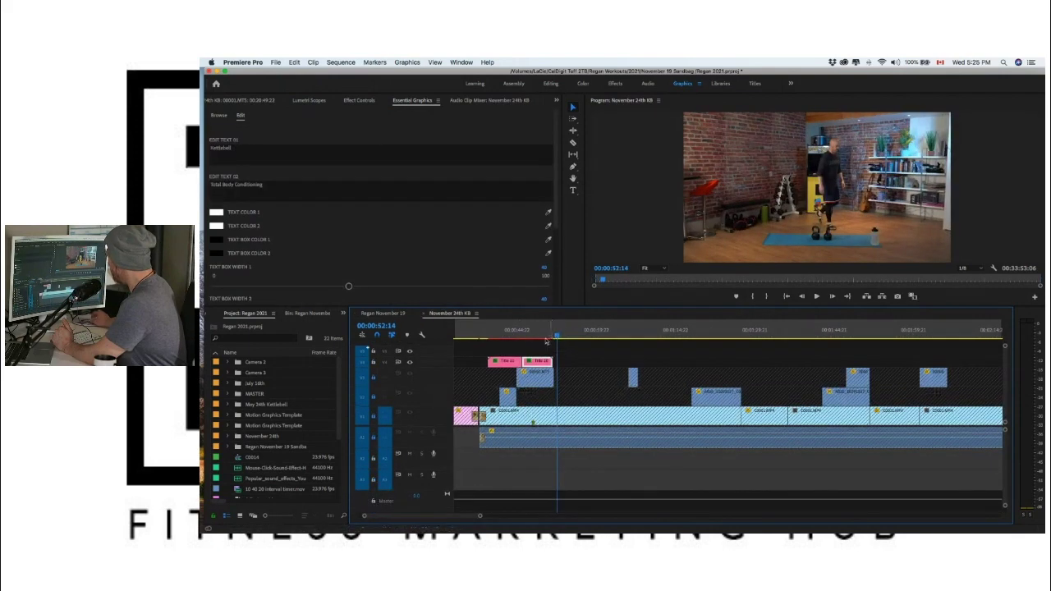
scroll(623, 405, right, 2)
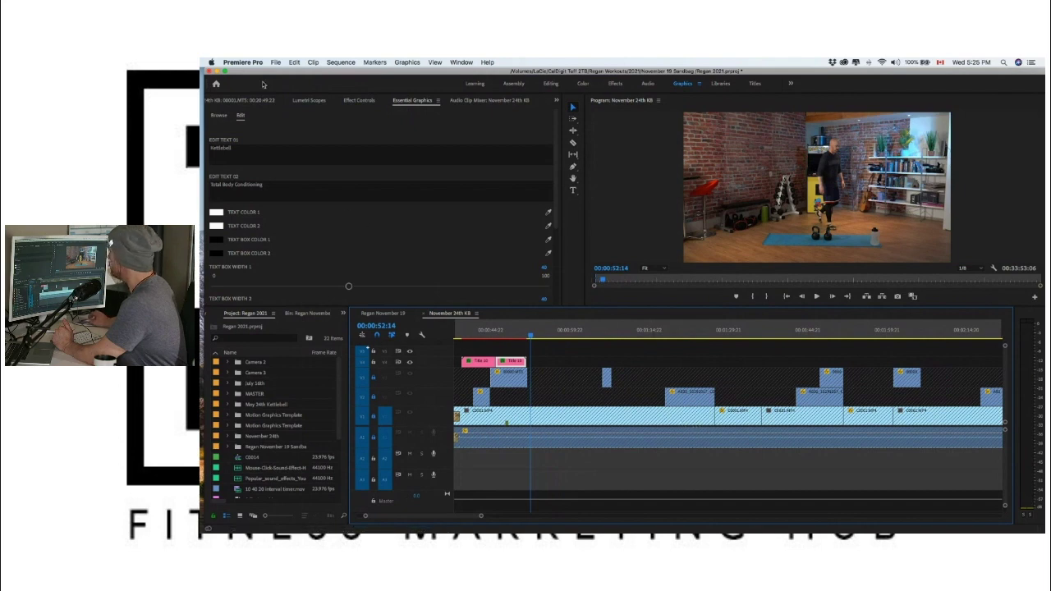
click(294, 61)
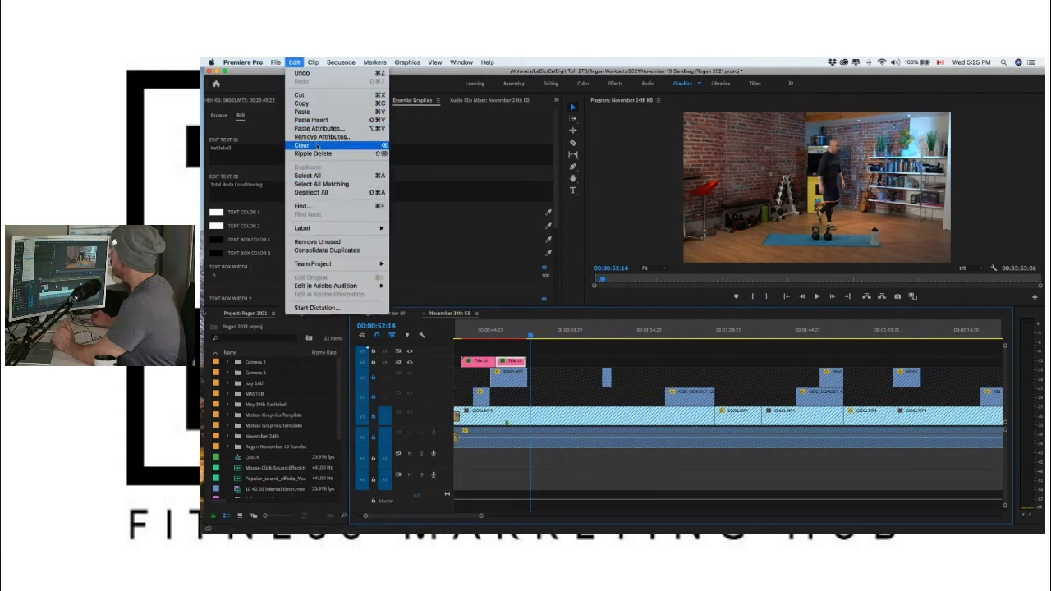
click(313, 112)
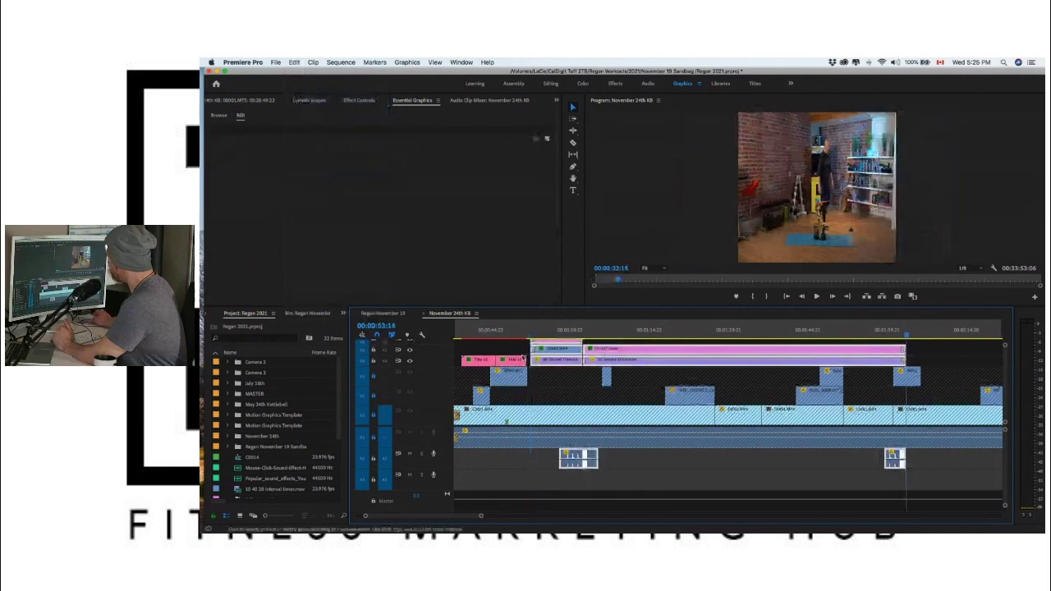
scroll(575, 402, up, 3)
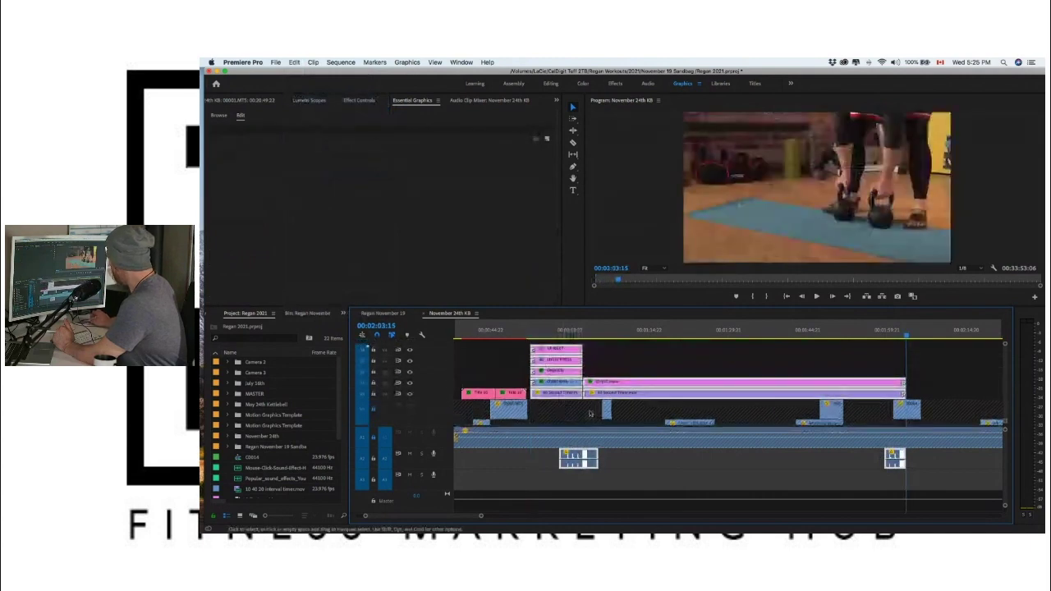
Step: Check the pasted preview, title and countdown timer against the kettlebell footage from about 00:01:03 to 00:01:12
drag(591, 337, 606, 336)
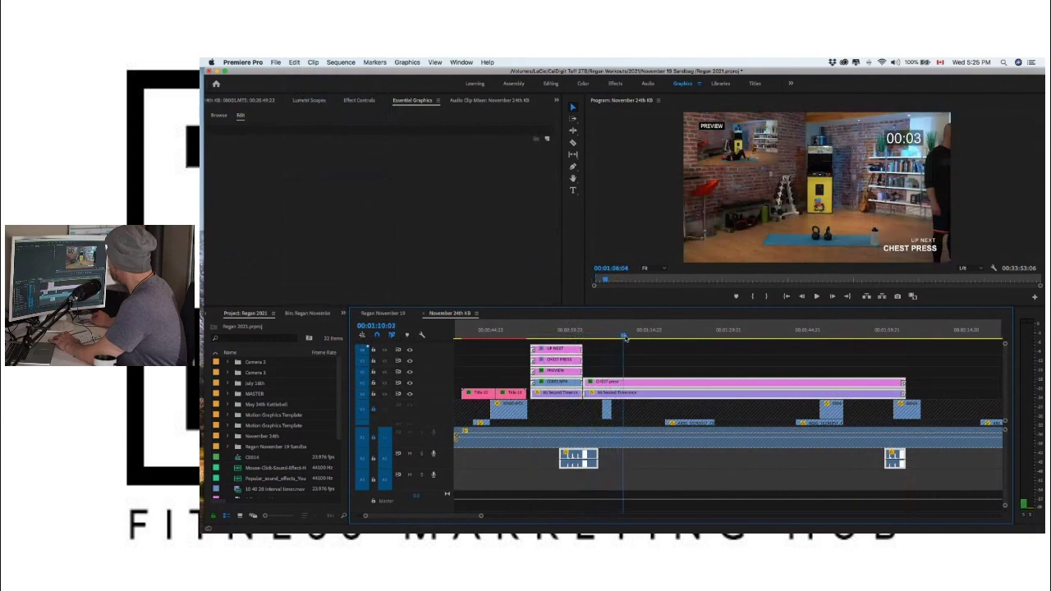
click(636, 338)
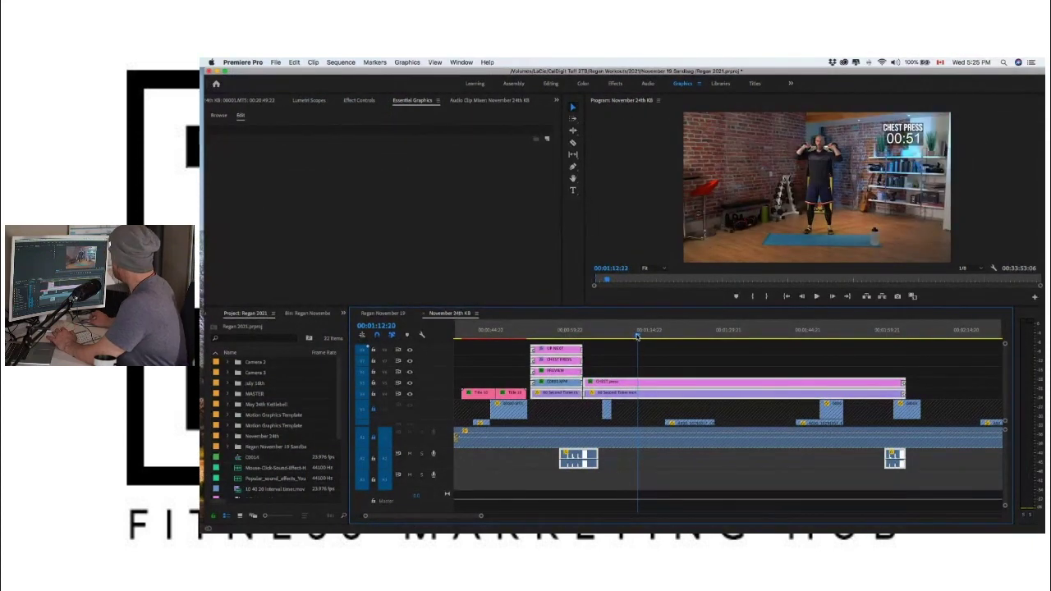
drag(614, 337, 610, 337)
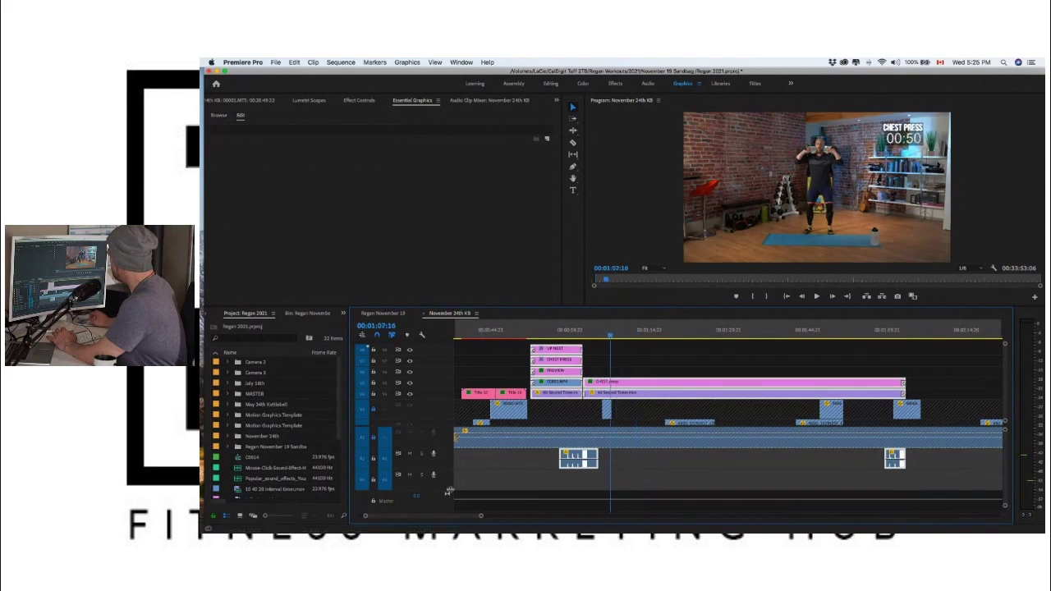
scroll(581, 473, up, 6)
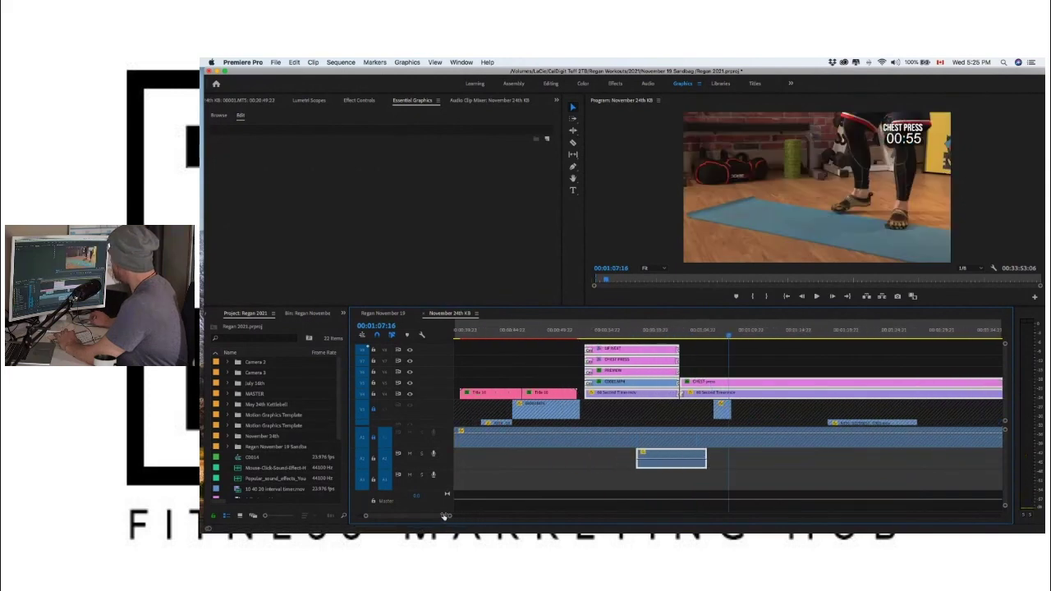
scroll(582, 473, up, 2)
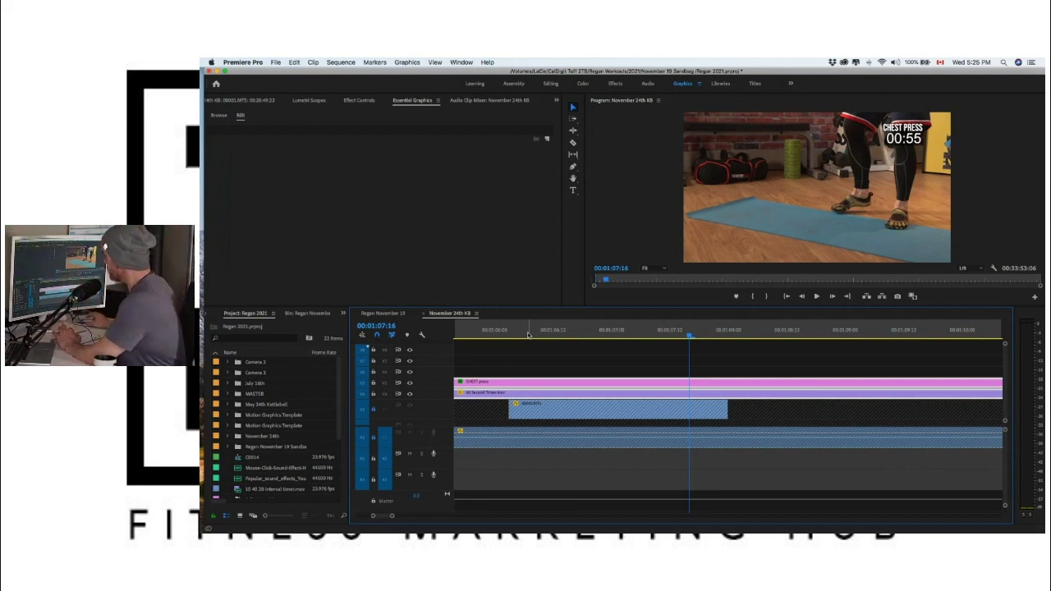
drag(392, 517, 428, 518)
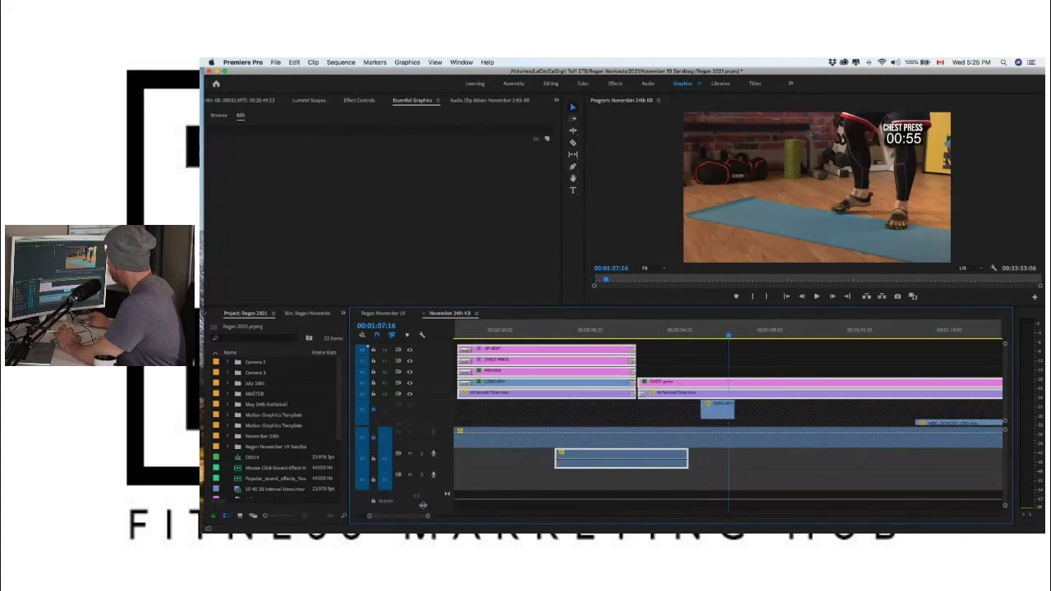
scroll(692, 359, down, 3)
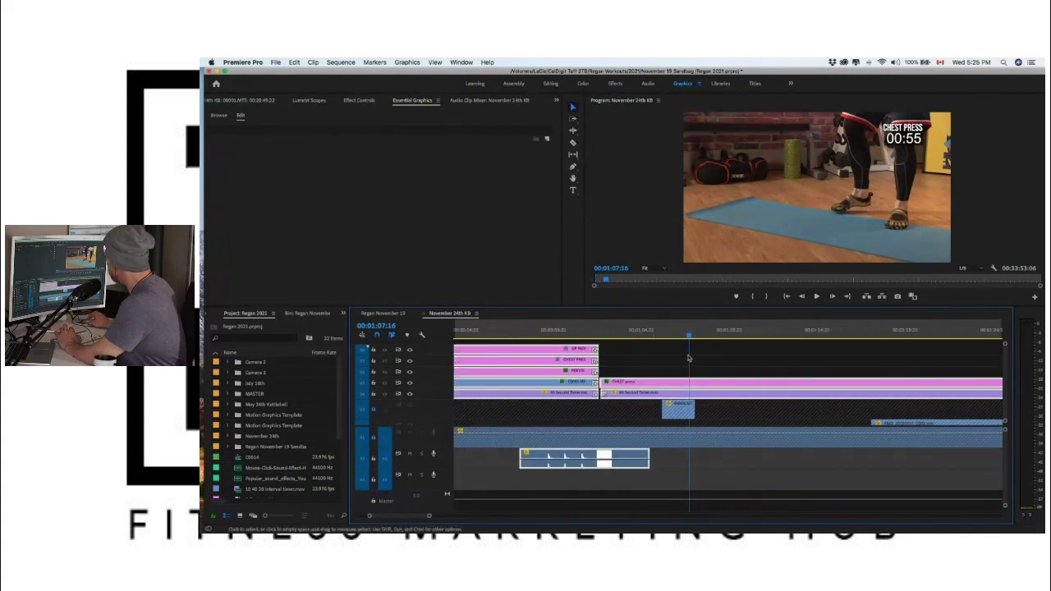
Step: Review the first exercise's start around 00:01:05:09 and move the pasted block later so its work timer begins just after the short close-up clip
click(654, 333)
key(j)
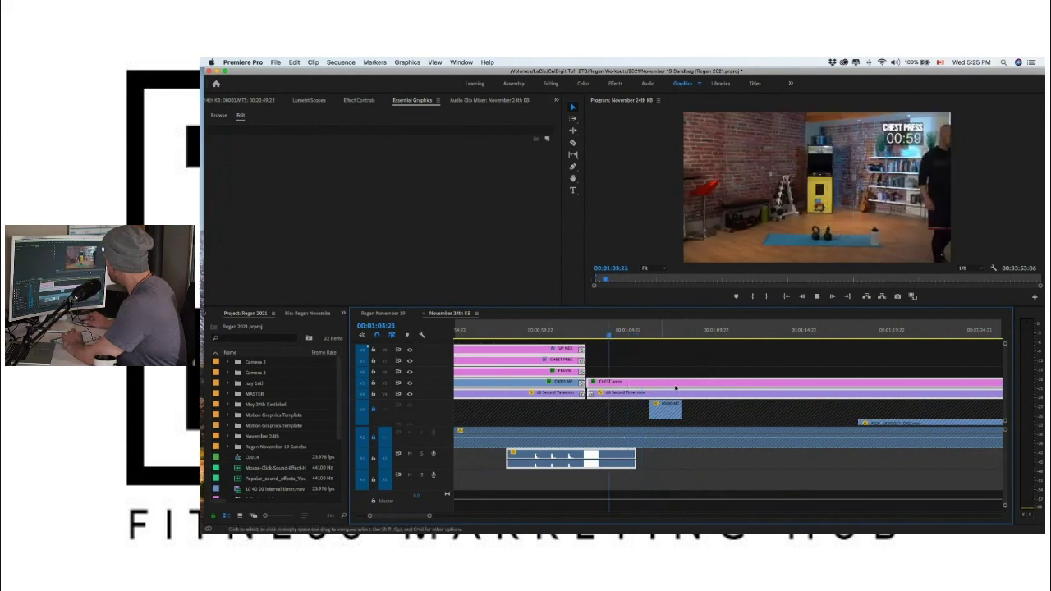
key(l)
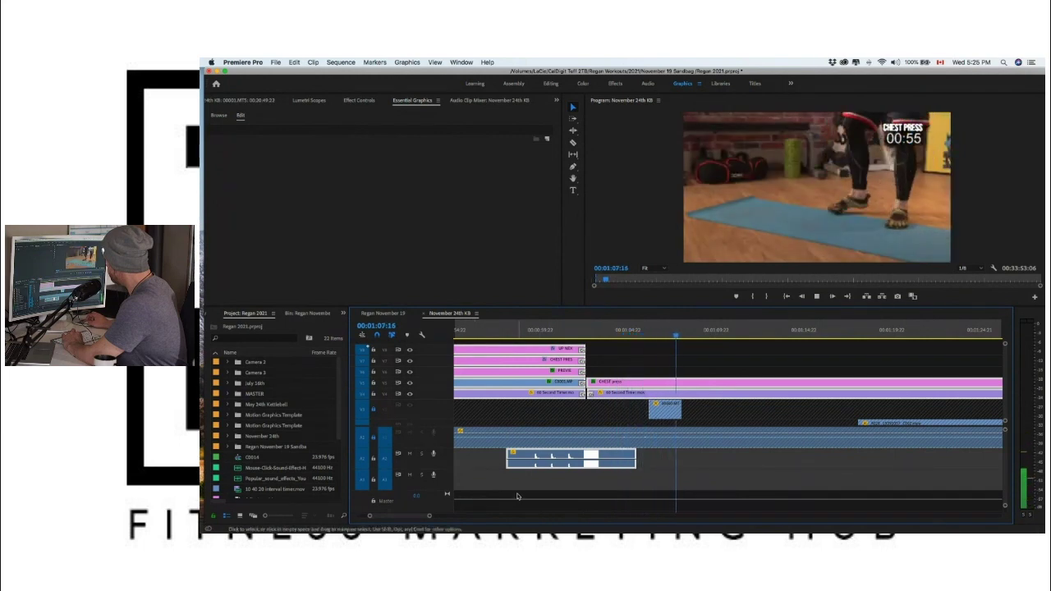
key(k)
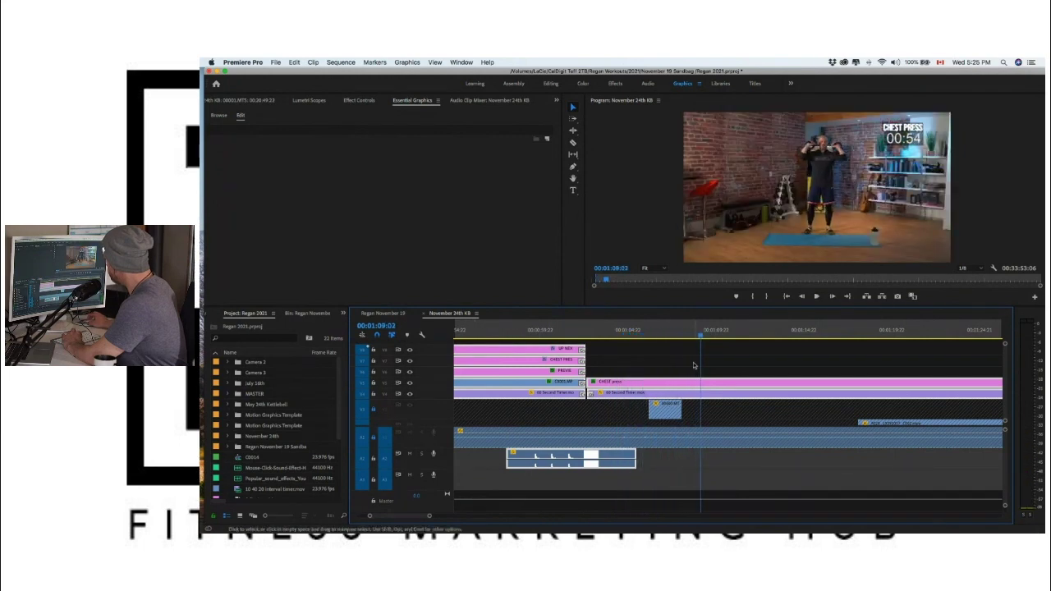
drag(701, 337, 596, 340)
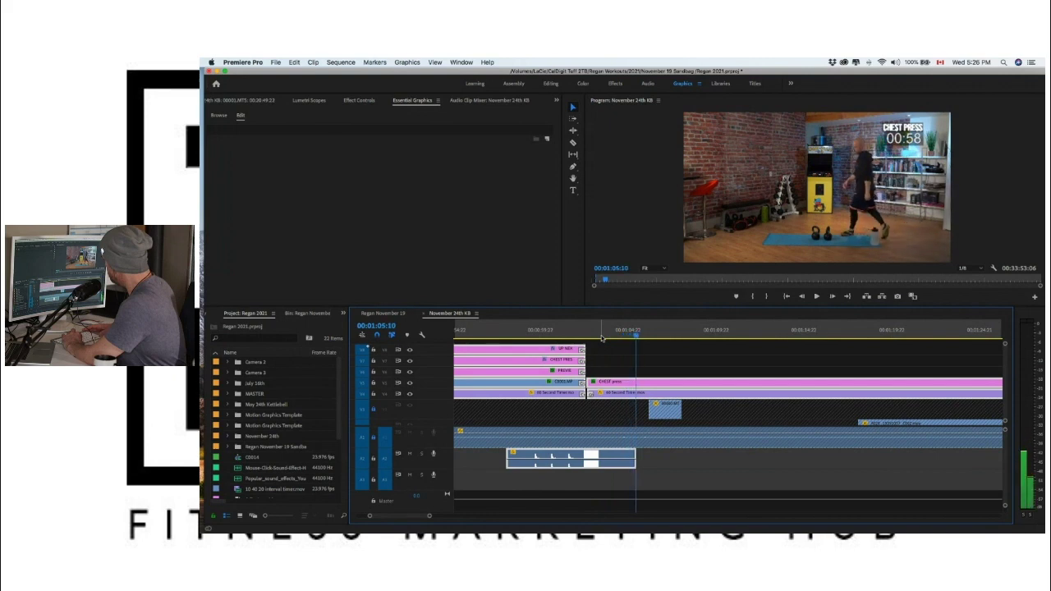
key(Left)
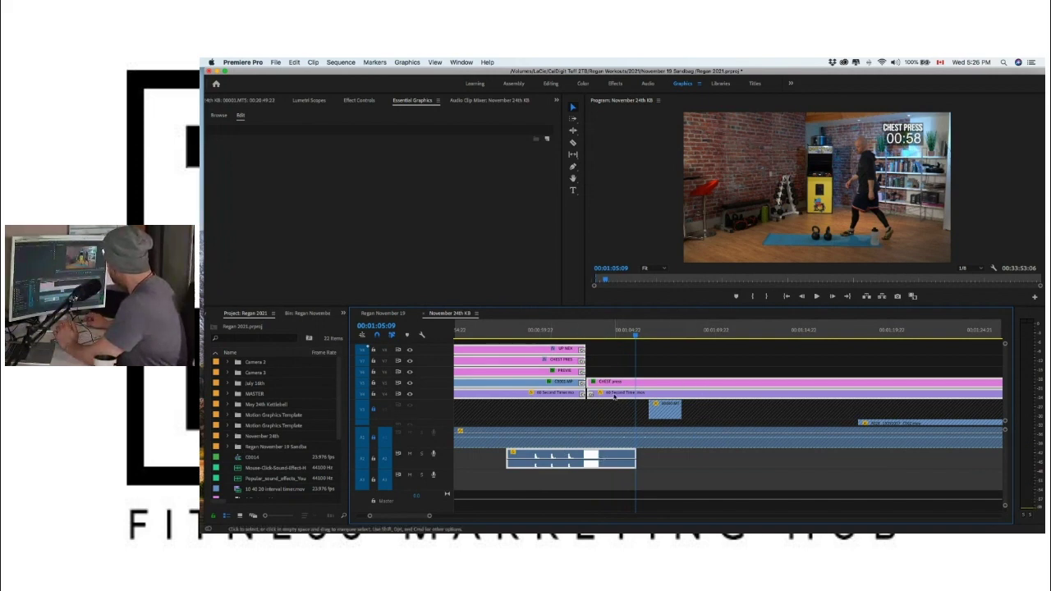
drag(616, 397, 727, 395)
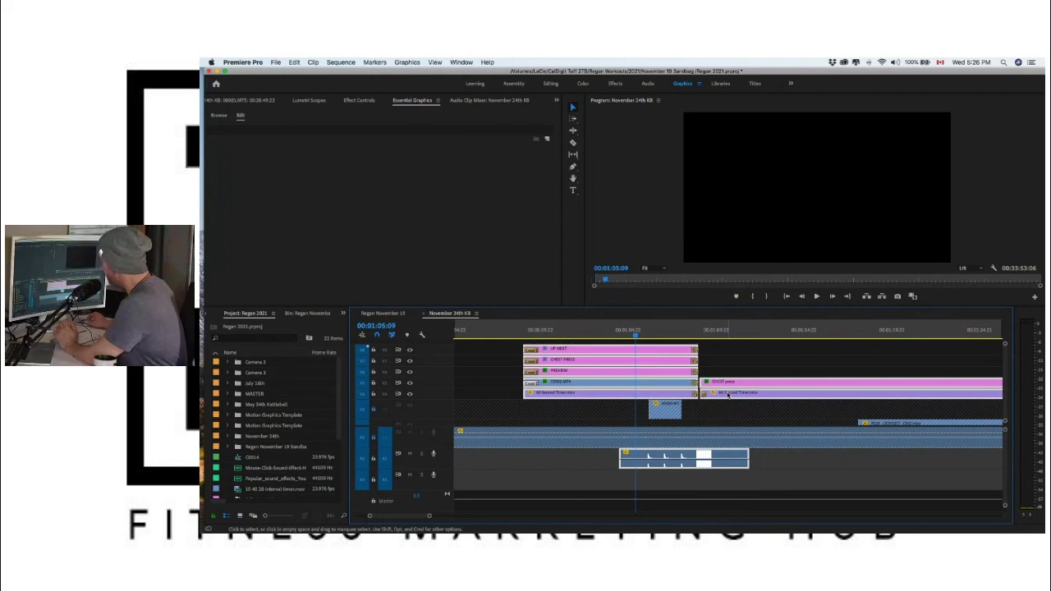
drag(733, 397, 733, 396)
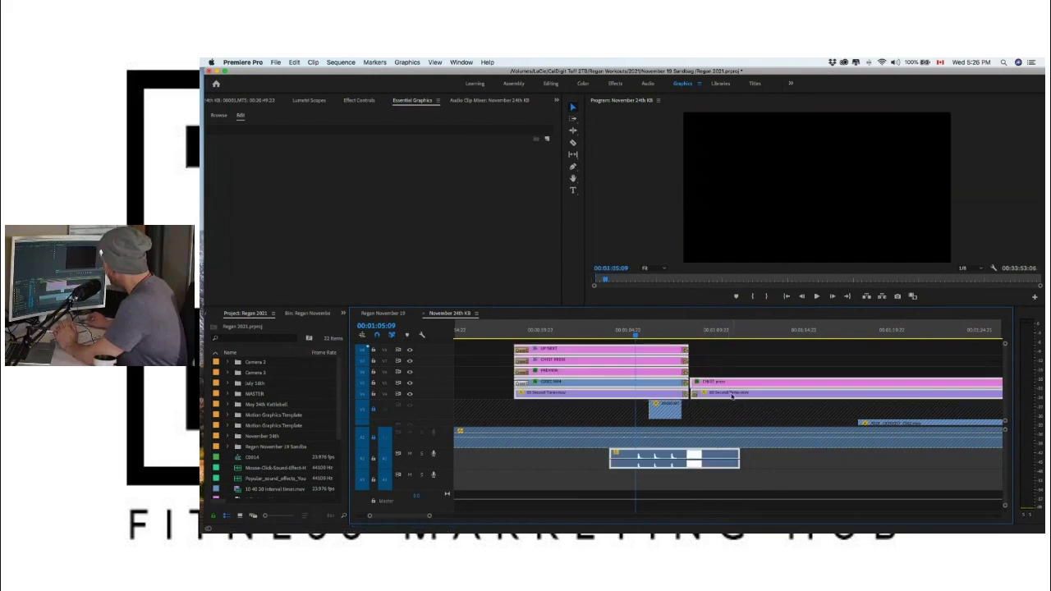
Step: Shift the selected Up Next overlays, timers and beep audio earlier so the first countdown beep starts at 00:01:05:09, and play the countdown
drag(428, 516, 400, 516)
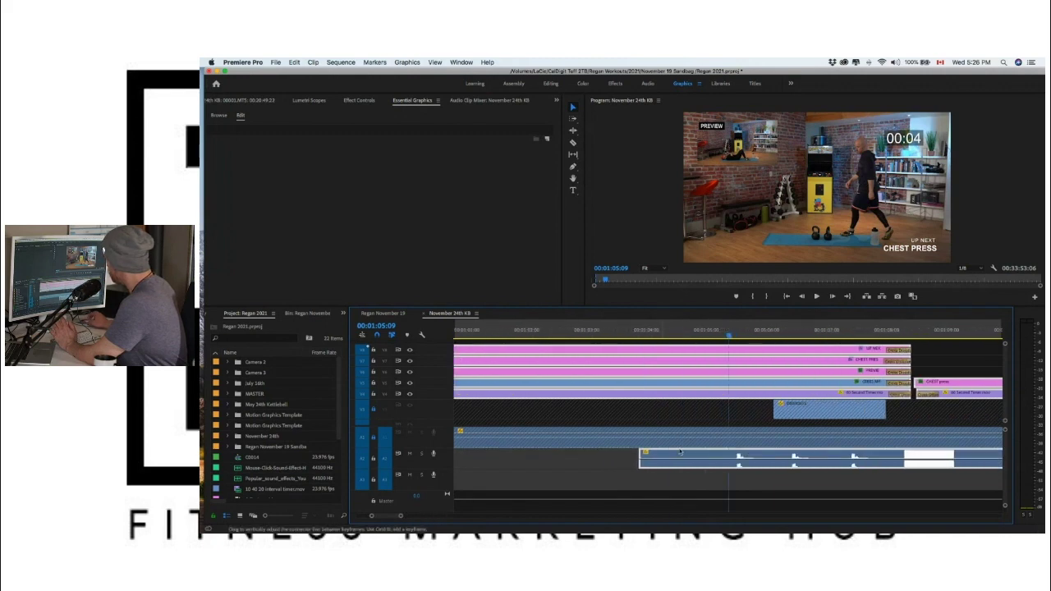
drag(687, 399, 685, 398)
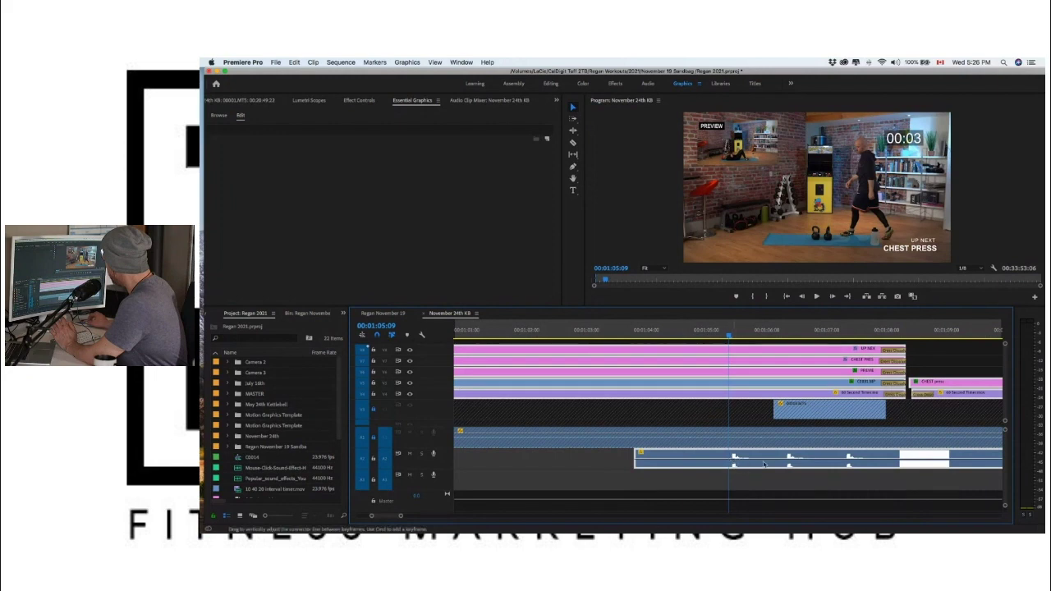
drag(712, 399, 712, 399)
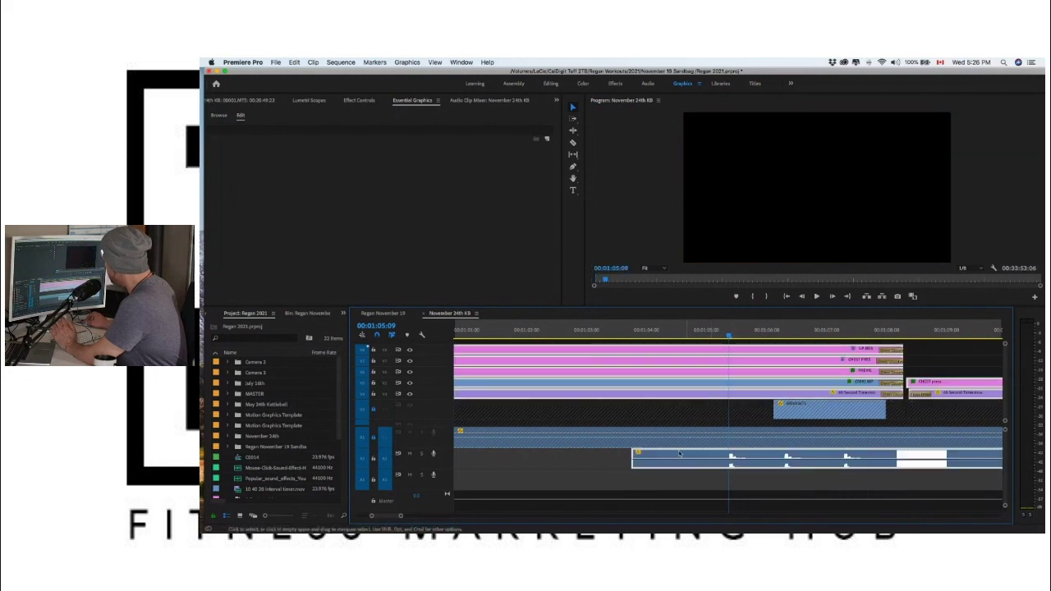
drag(400, 515, 382, 516)
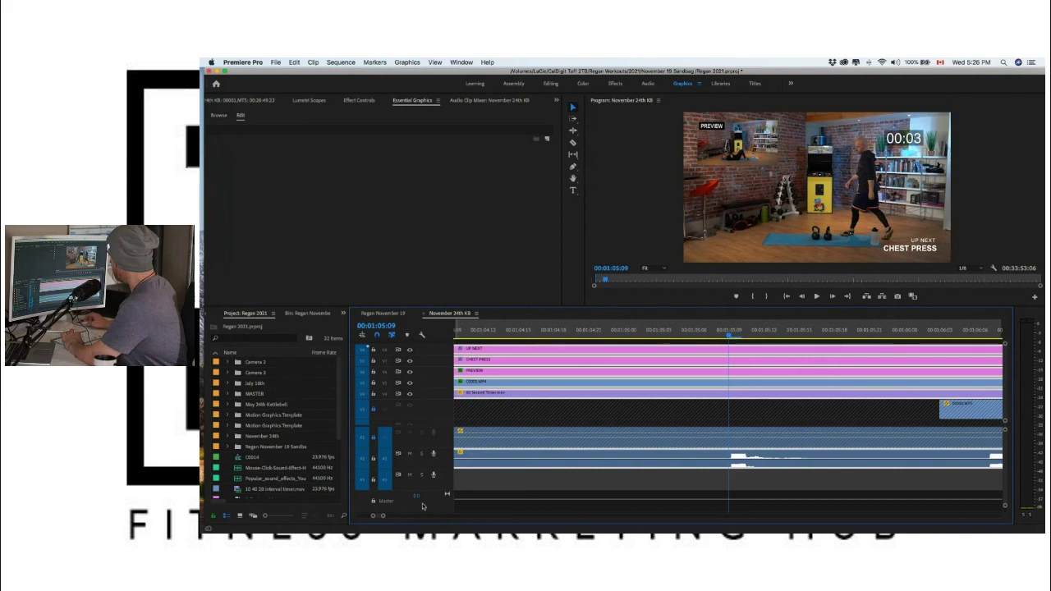
drag(382, 519, 433, 517)
key(space)
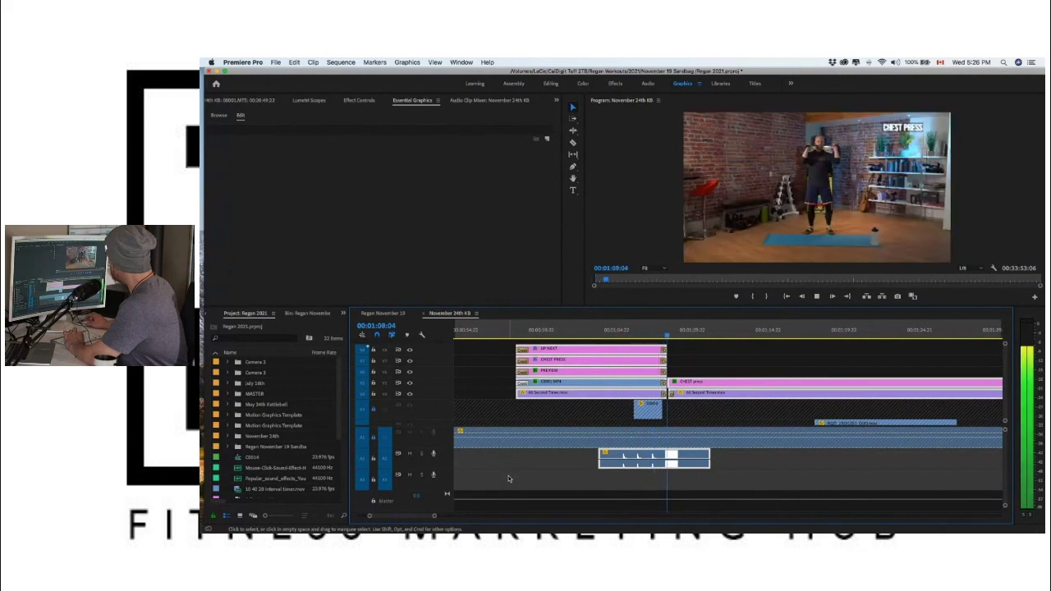
key(space)
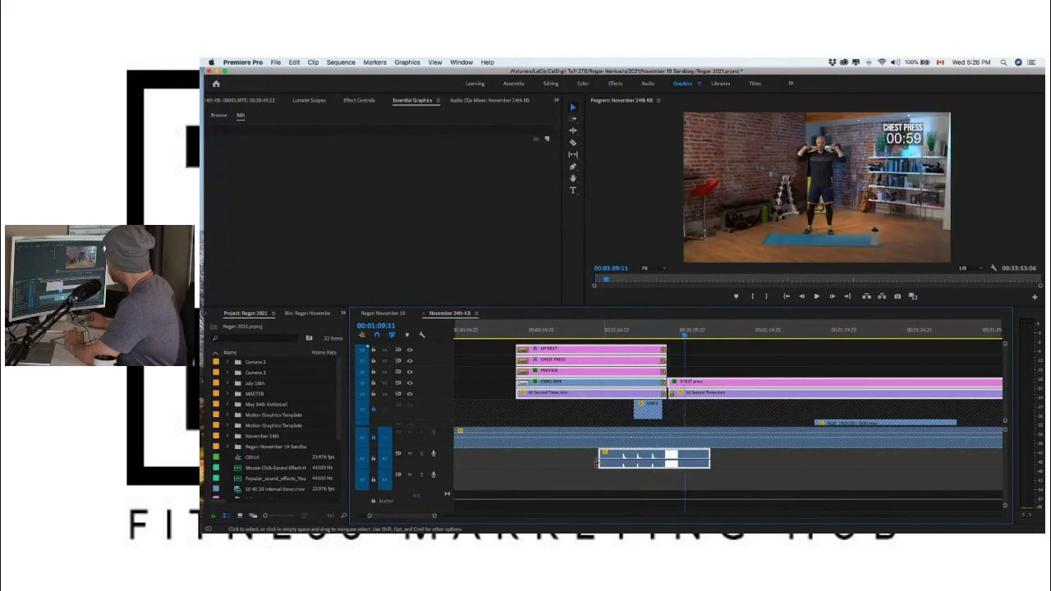
Step: Play the end of the countdown from 00:01:07:02, shift the selected overlay, timer and beep clips one frame later, and replay from 00:01:07:00
drag(431, 517, 399, 517)
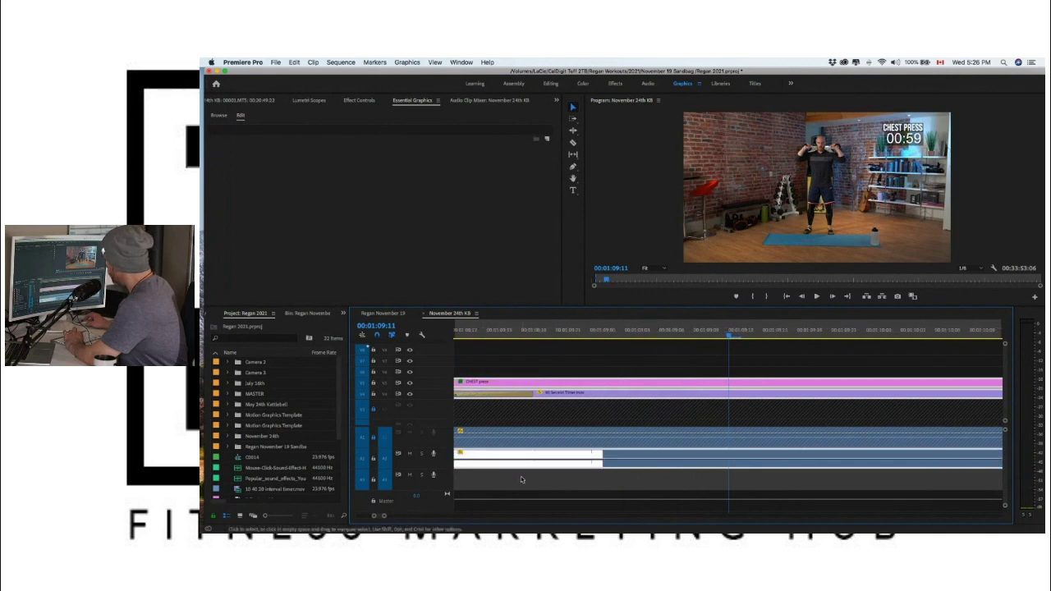
scroll(523, 476, left, 10)
scroll(525, 477, left, 3)
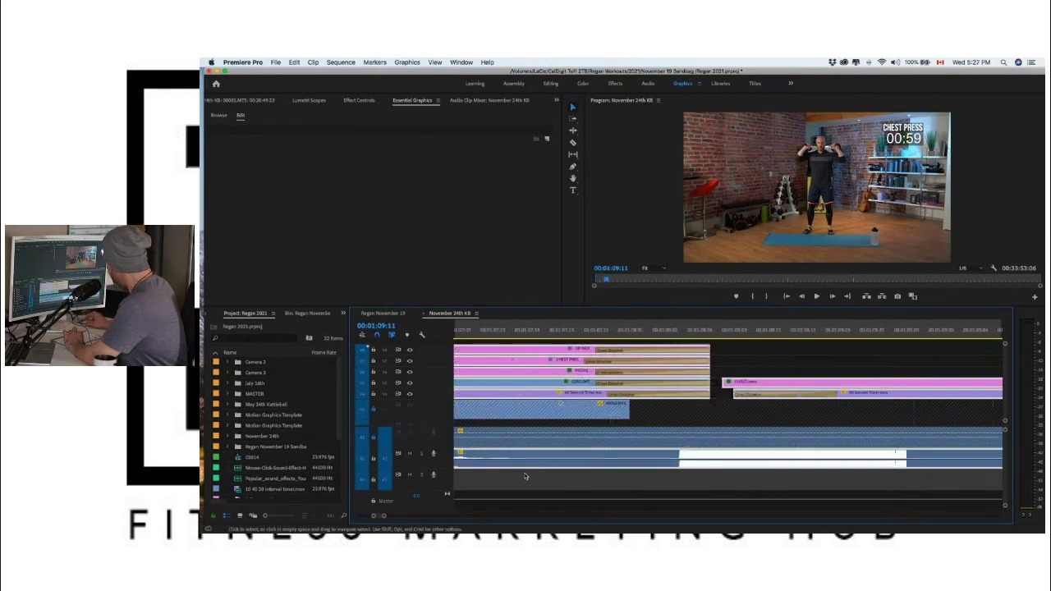
scroll(569, 454, left, 10)
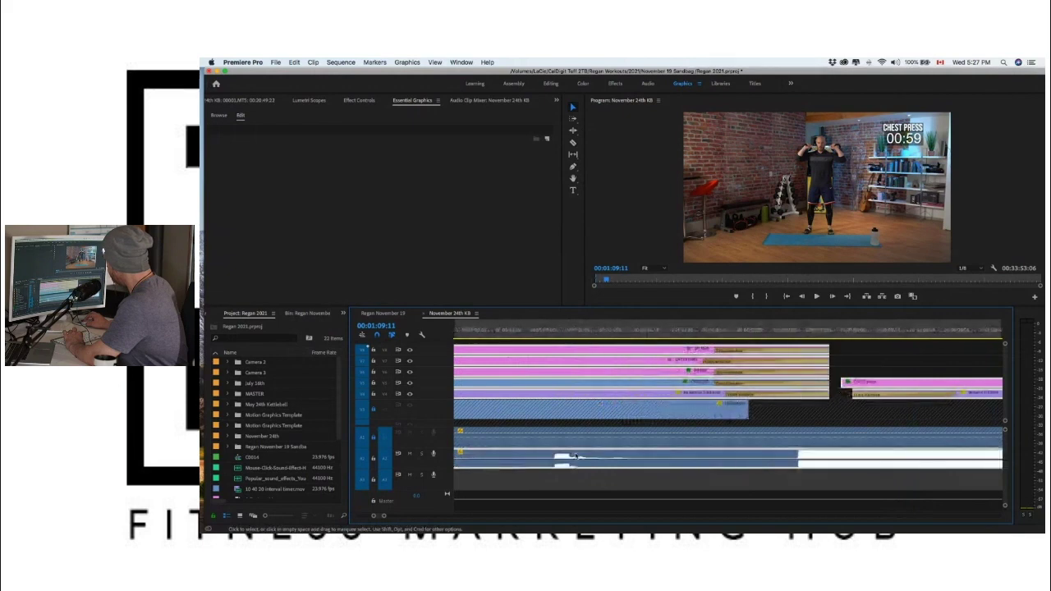
scroll(998, 436, left, 3)
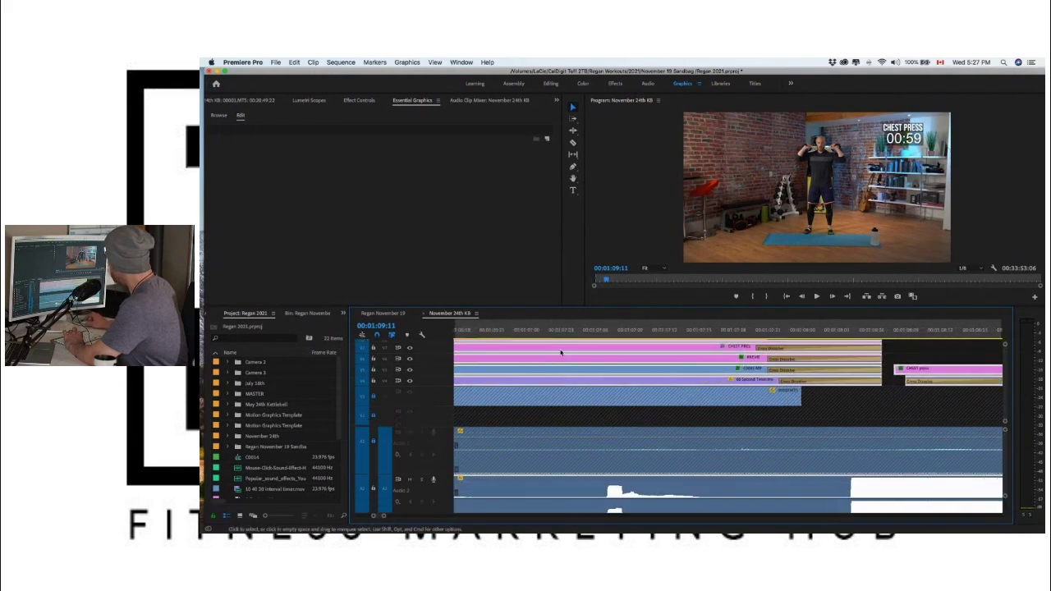
click(551, 336)
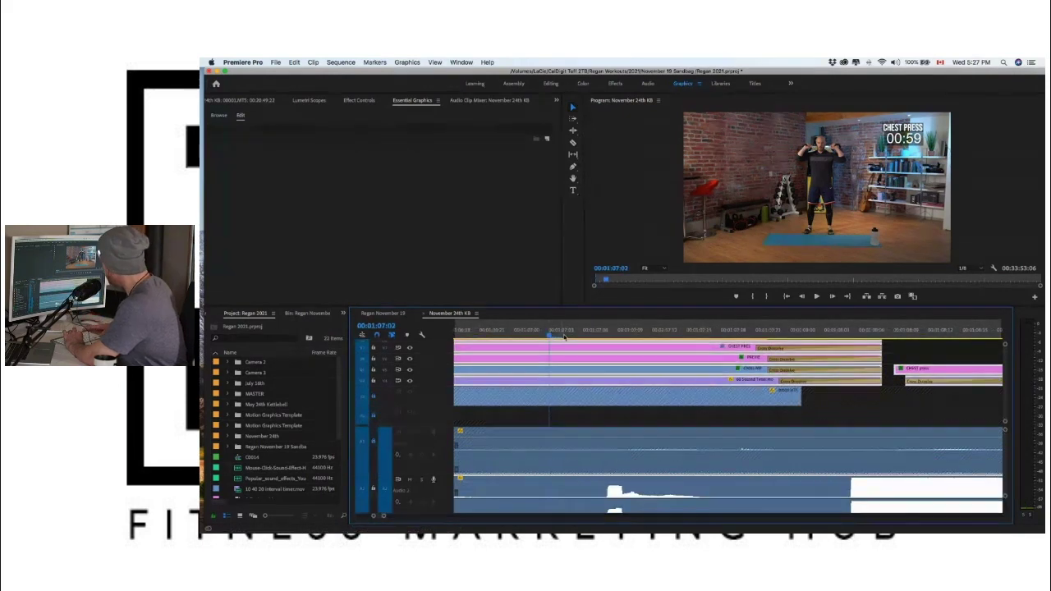
key(space)
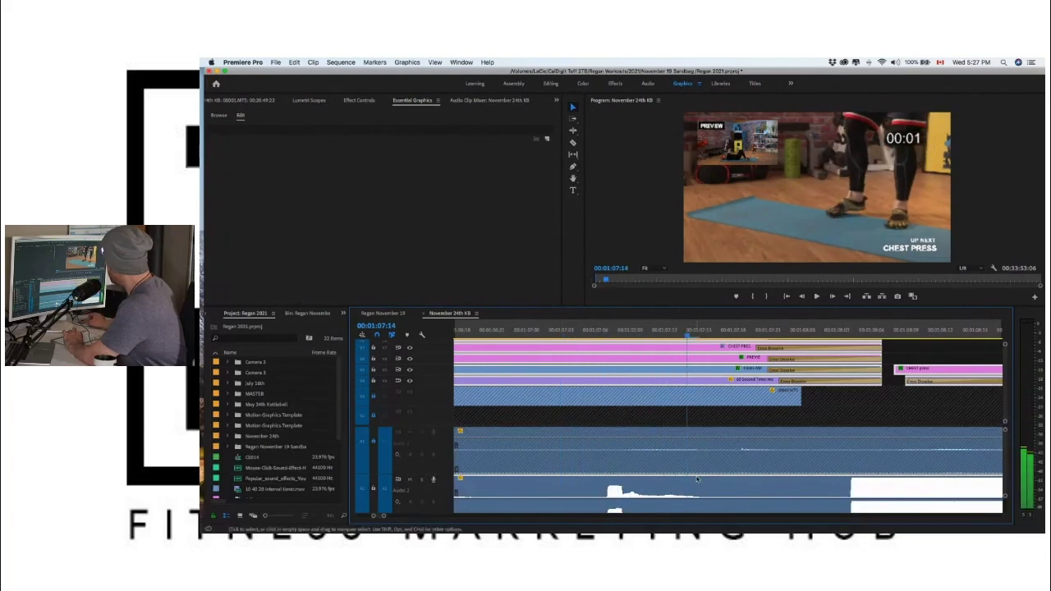
drag(706, 488, 714, 486)
click(526, 332)
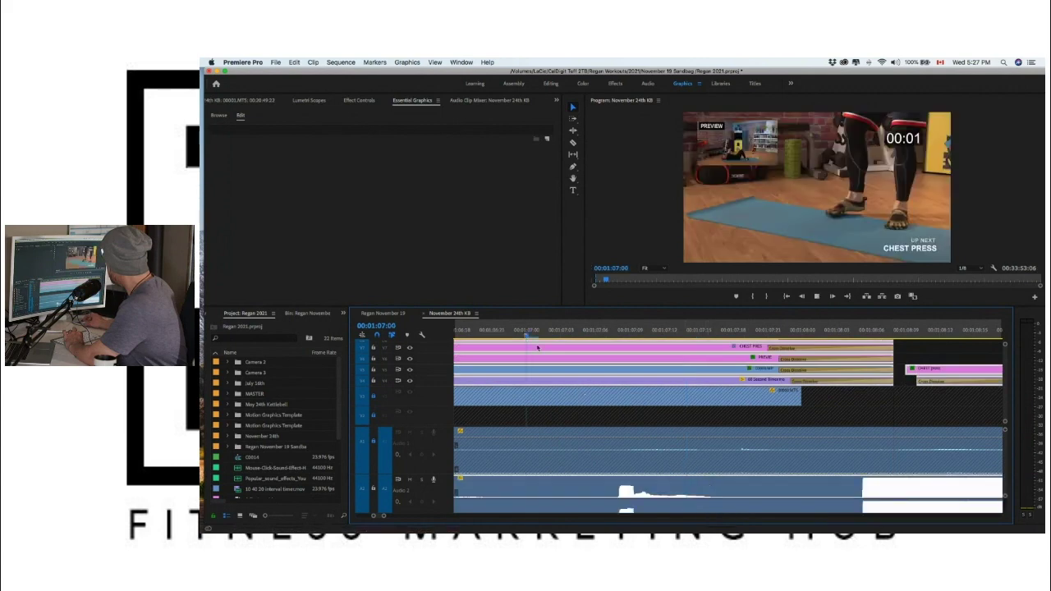
click(603, 486)
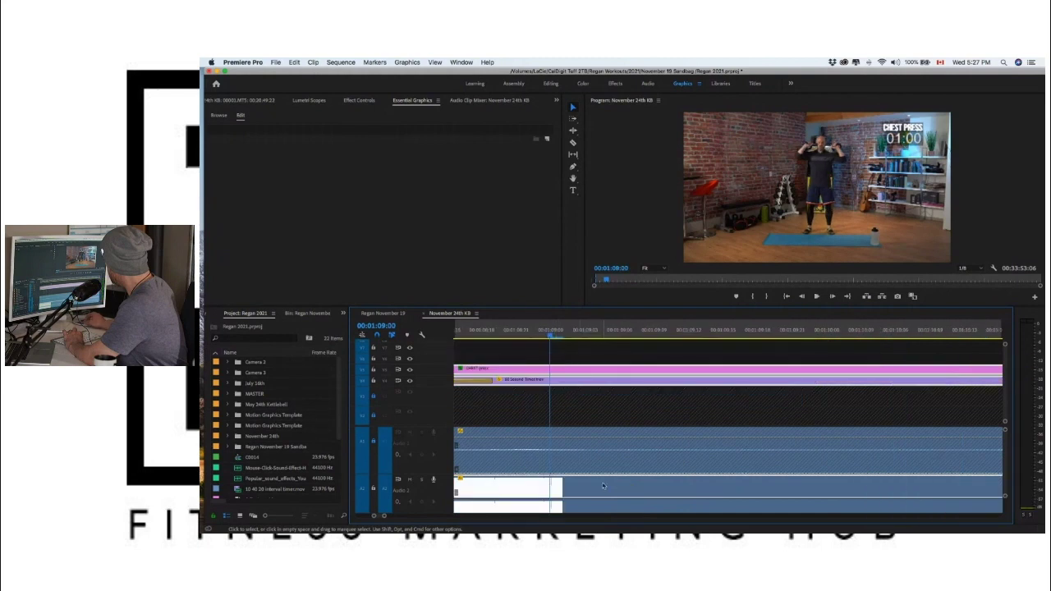
Step: Play the full beep countdown from 00:01:05:07 into the start of the chest press to check its timing
scroll(385, 509, down, 2)
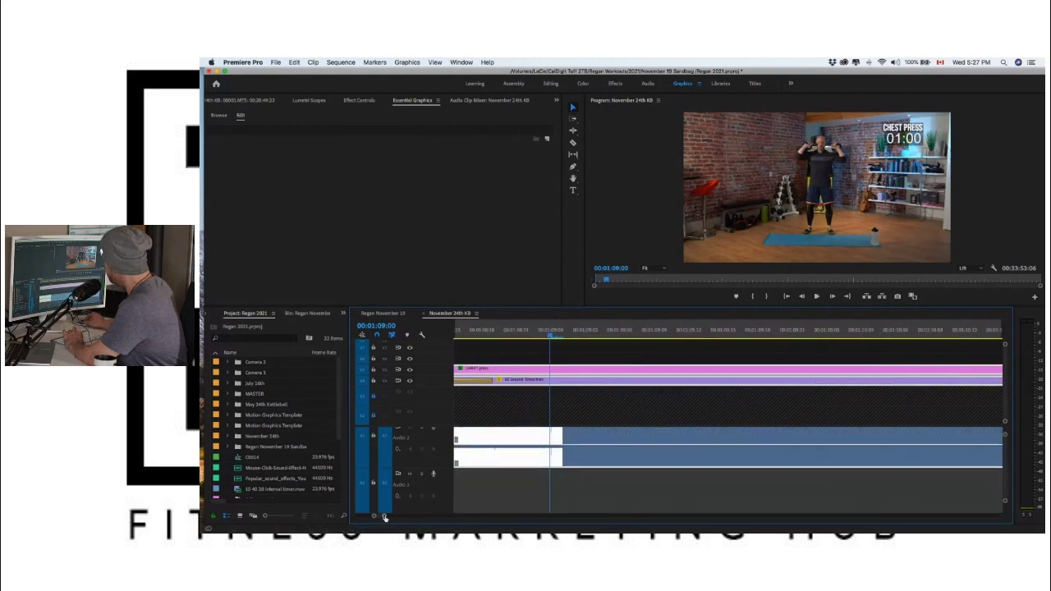
drag(385, 517, 397, 516)
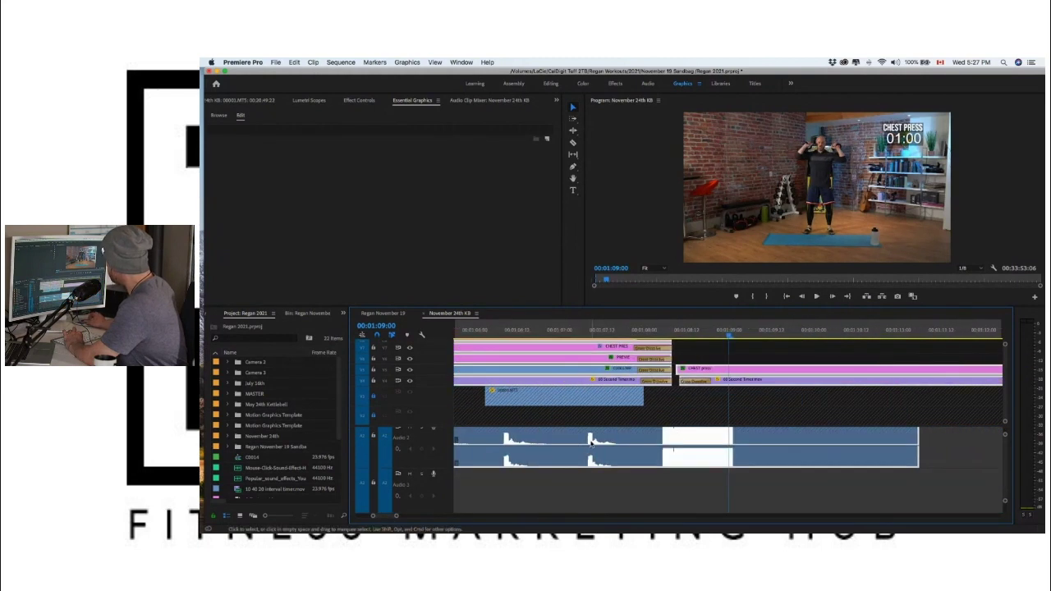
scroll(589, 444, left, 3)
click(483, 334)
scroll(519, 400, up, 1)
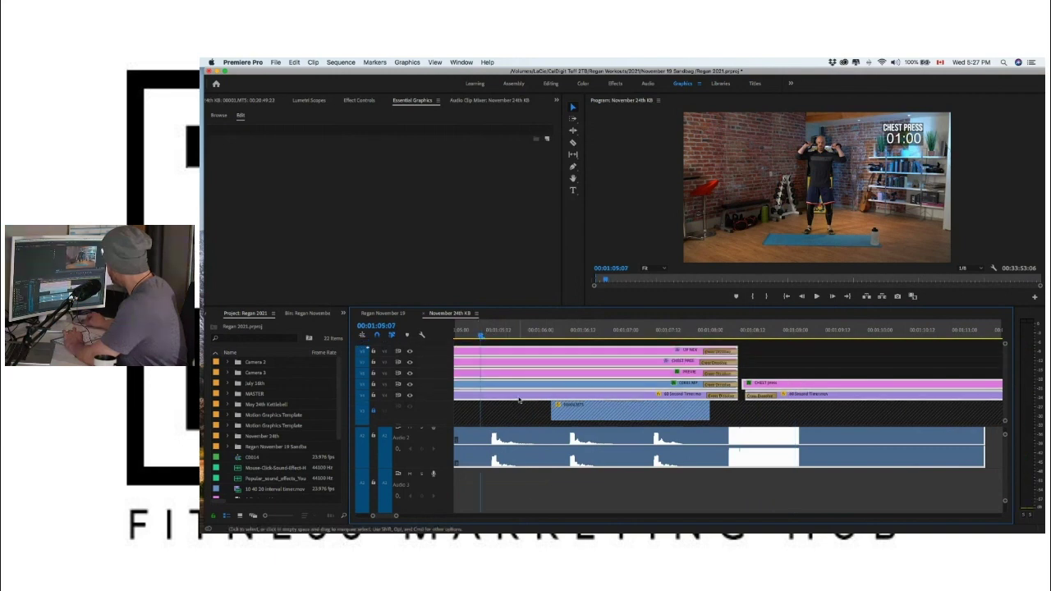
scroll(519, 400, down, 2)
scroll(526, 451, up, 1)
key(space)
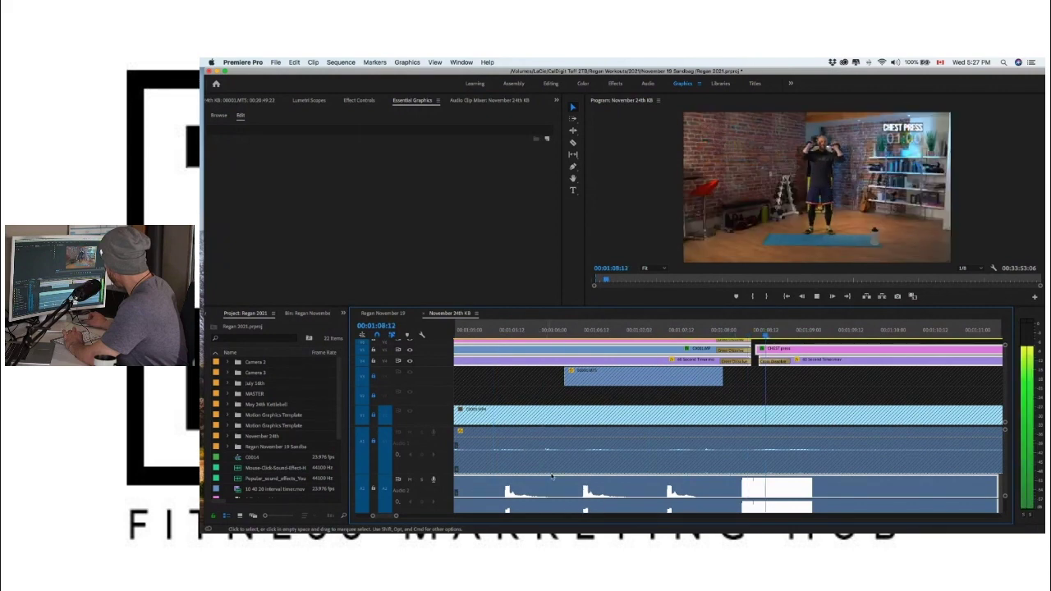
key(space)
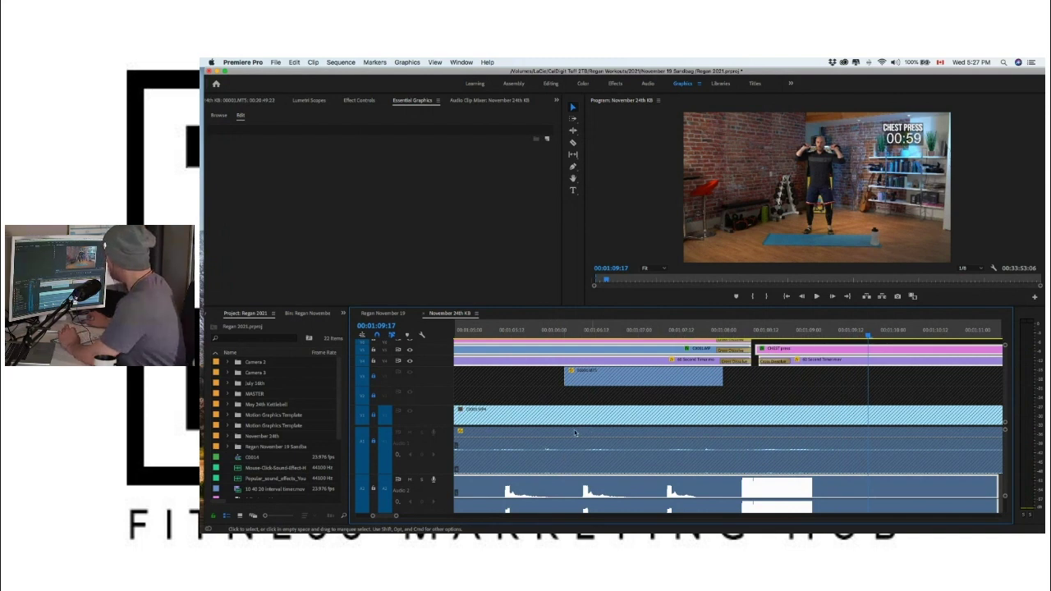
Step: Review the sequence from the Kettlebell intro title through the chest press preview and its countdown
drag(396, 517, 451, 517)
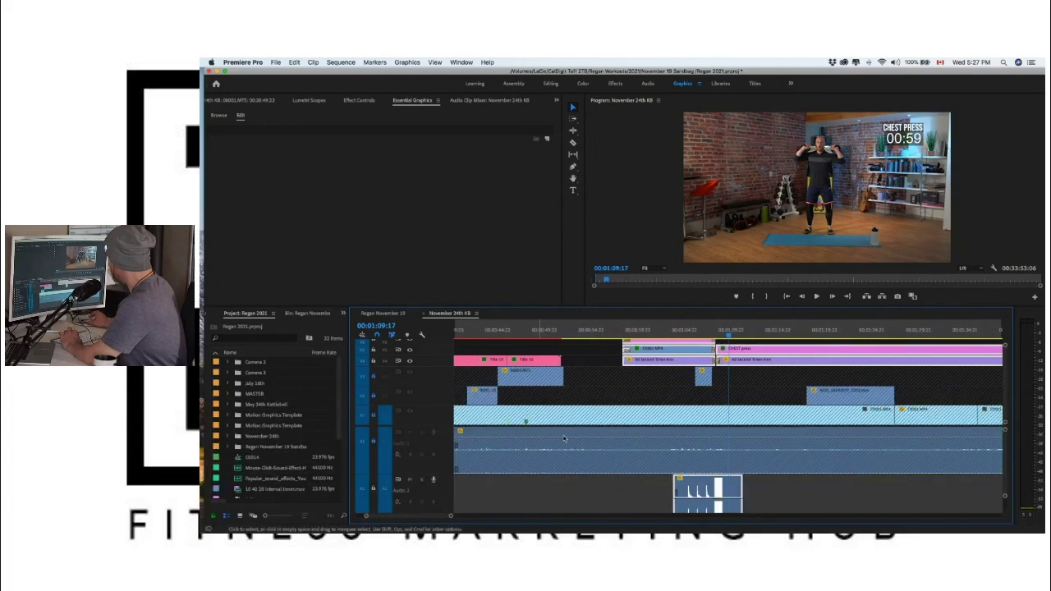
key(minus)
click(514, 339)
key(space)
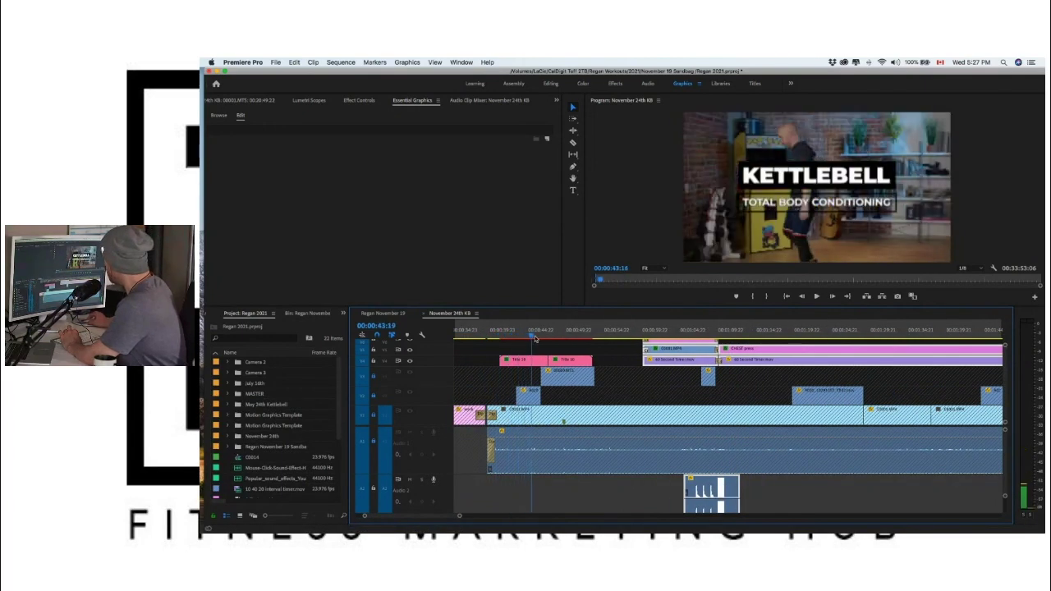
click(546, 338)
drag(555, 339, 624, 345)
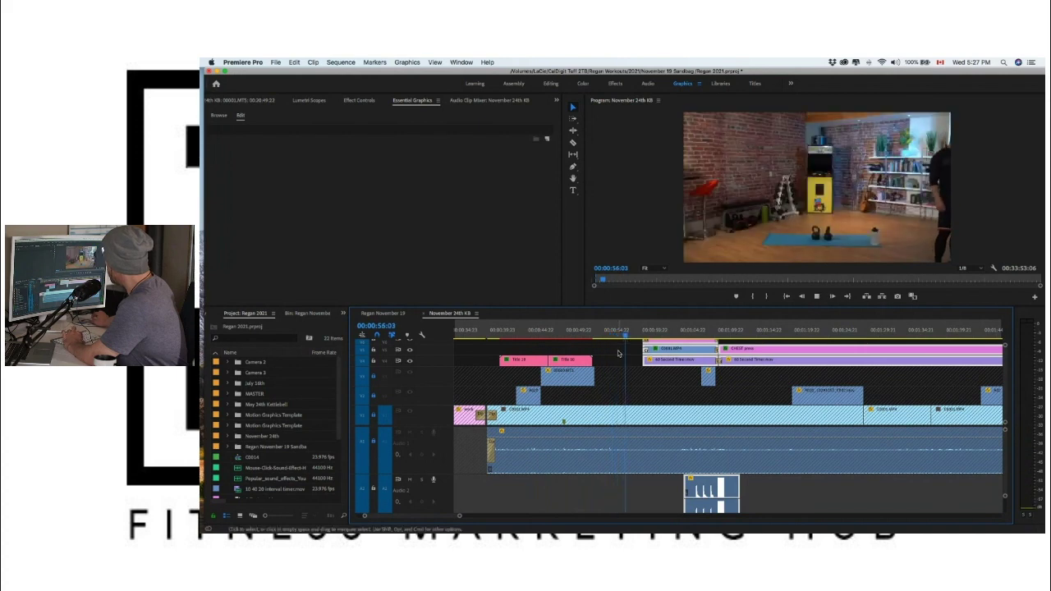
scroll(581, 351, right, 4)
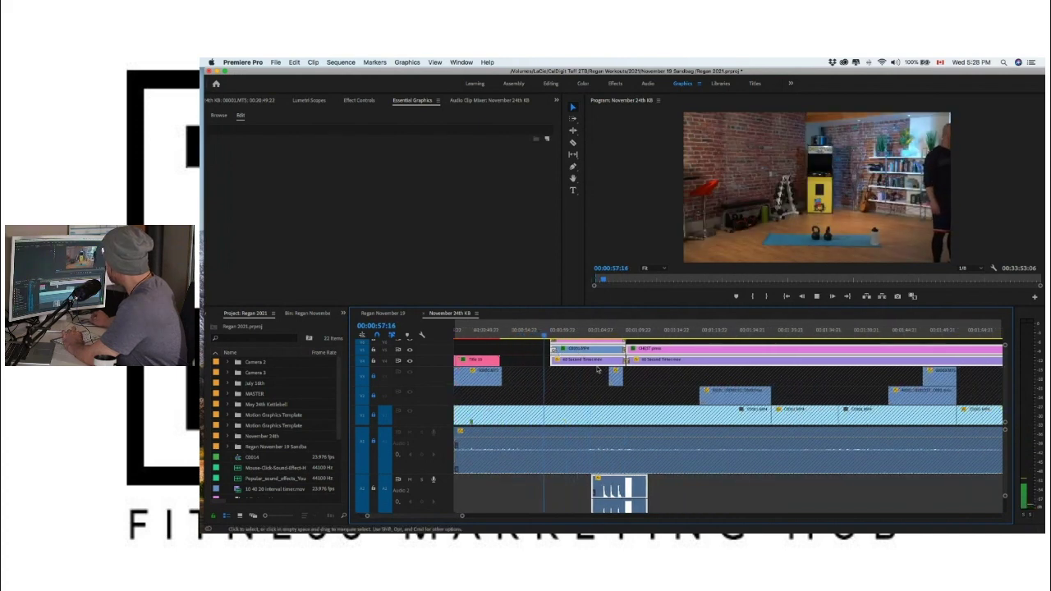
scroll(582, 355, right, 2)
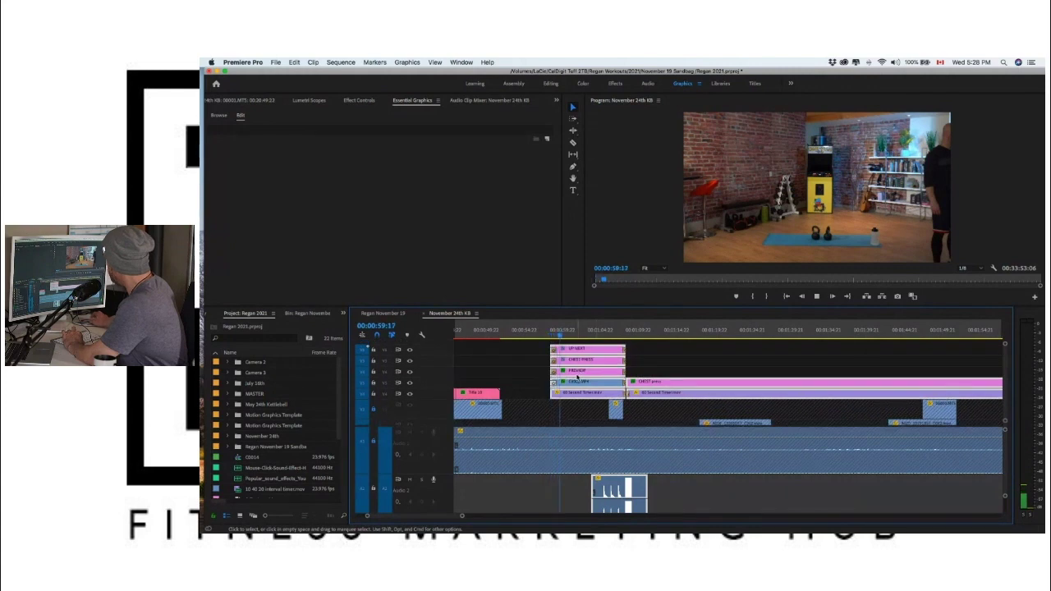
click(542, 335)
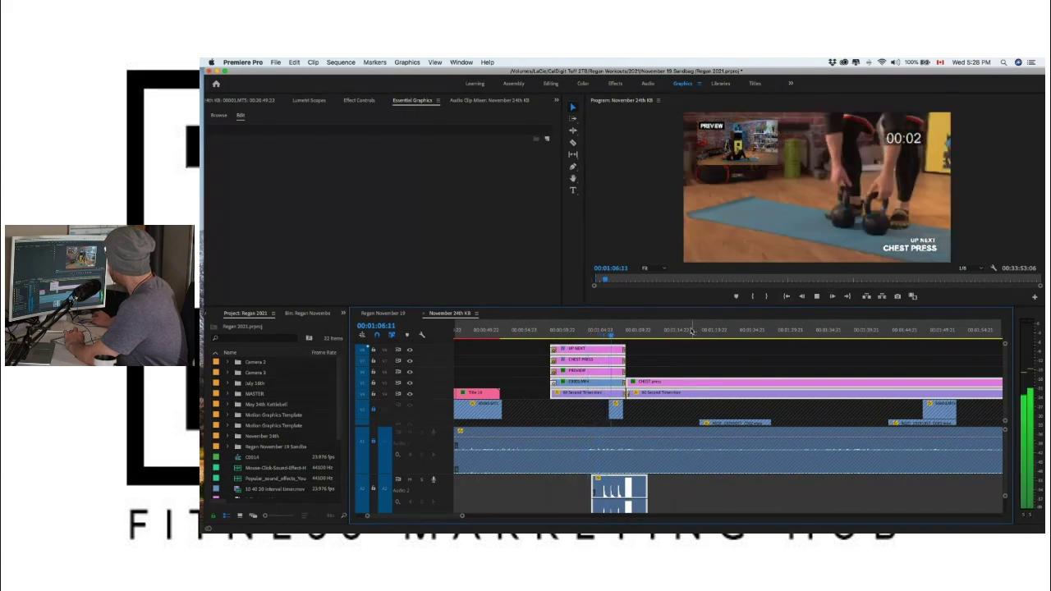
Step: Nudge the selected overlay, timer and beep clips one frame earlier so the first beep lines up with 00:01:05:09
click(602, 334)
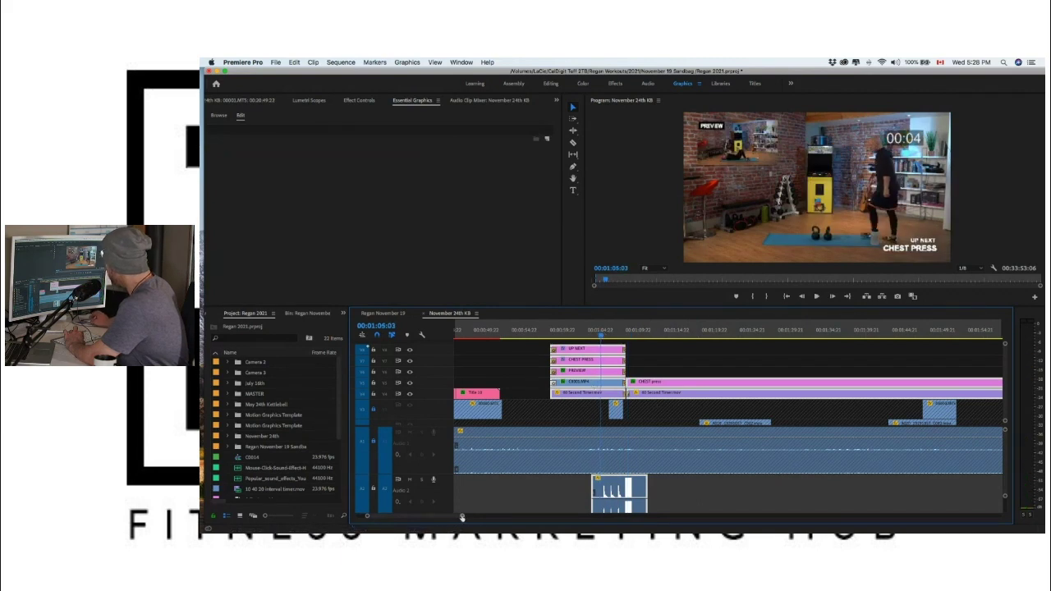
drag(459, 518, 372, 516)
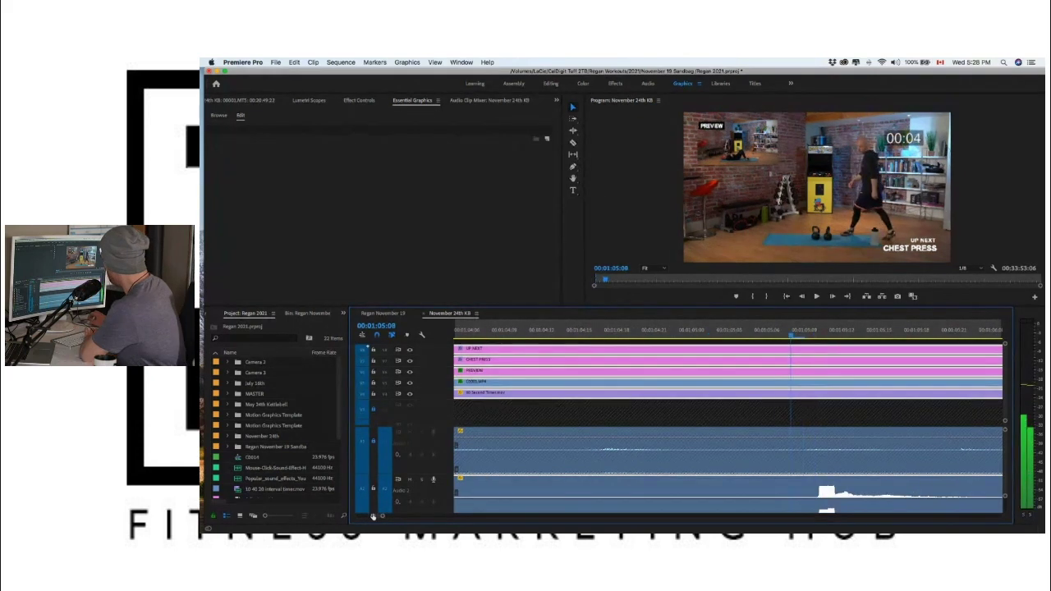
key(space)
key(Left)
key(Left)
key(Left)
key(Left)
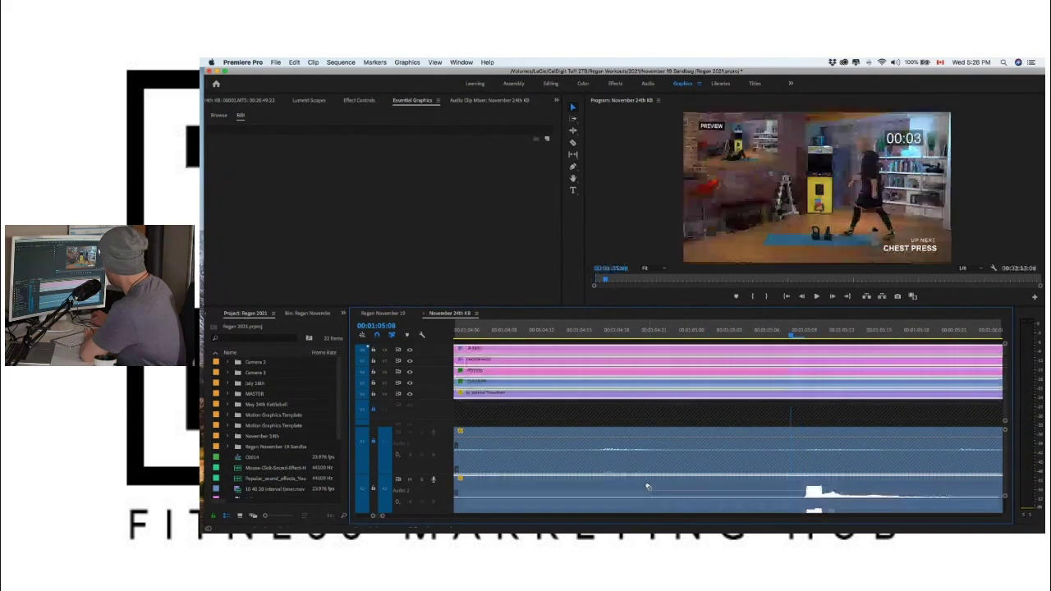
key(Right)
key(Right)
key(Right)
key(Right)
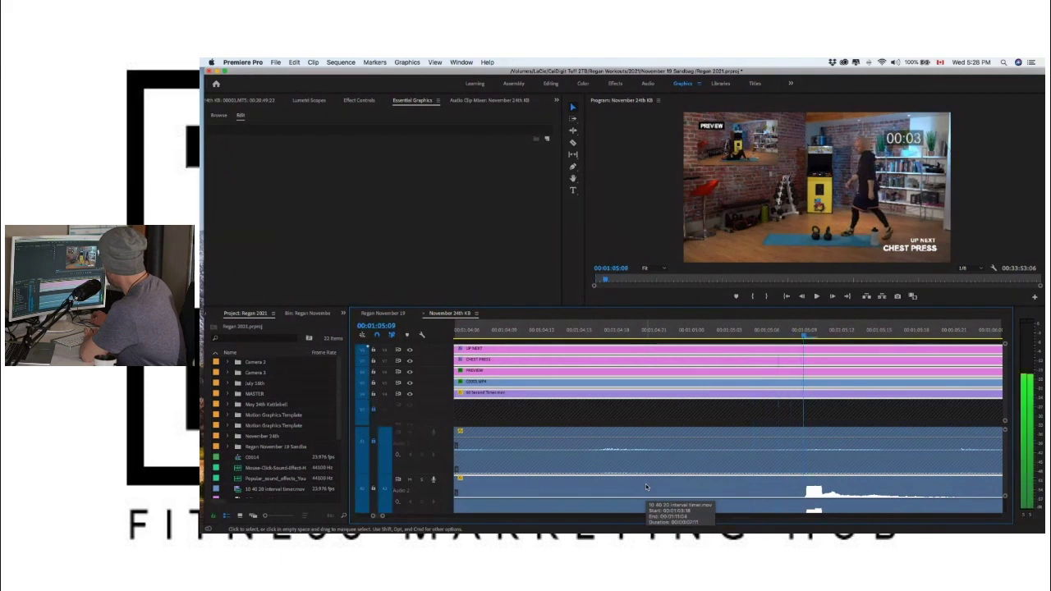
Step: Play the countdown from 00:01:05:09, and replay it from just before the first beep into the chest press
drag(382, 517, 493, 497)
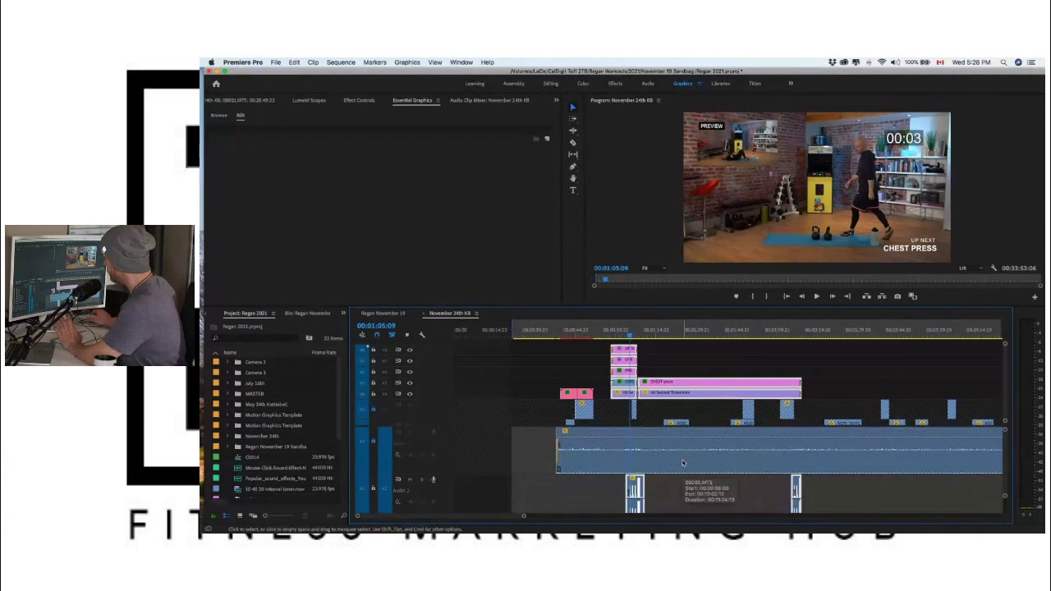
scroll(566, 496, up, 5)
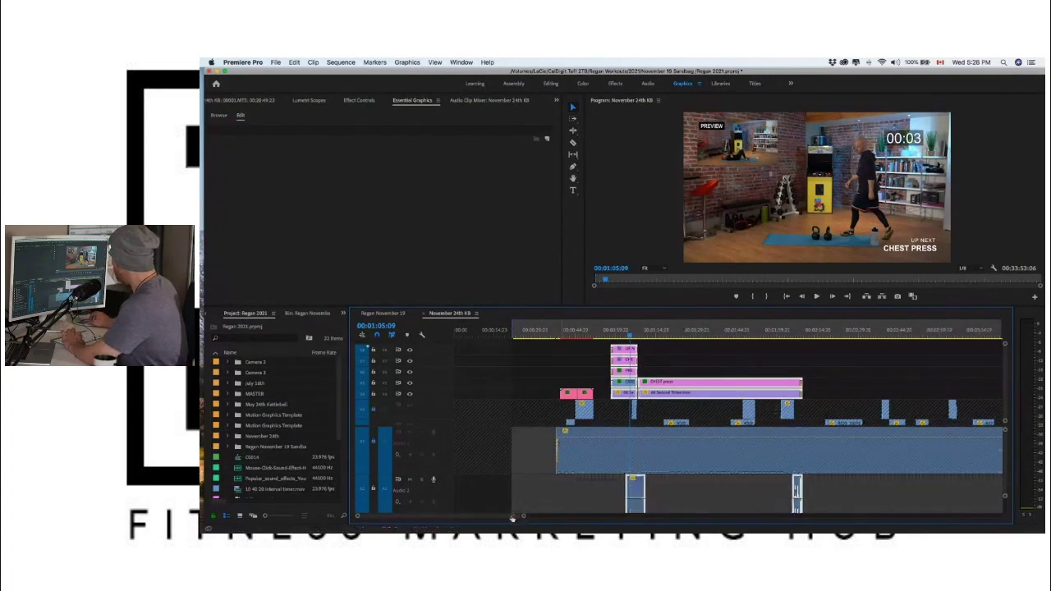
scroll(530, 488, up, 2)
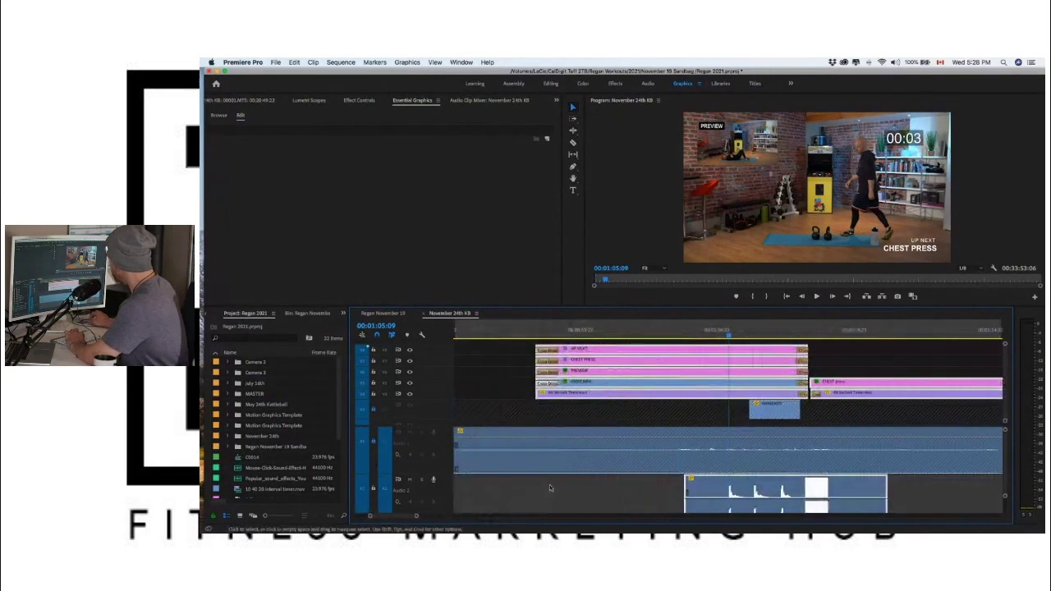
scroll(549, 488, down, 2)
scroll(548, 480, down, 1)
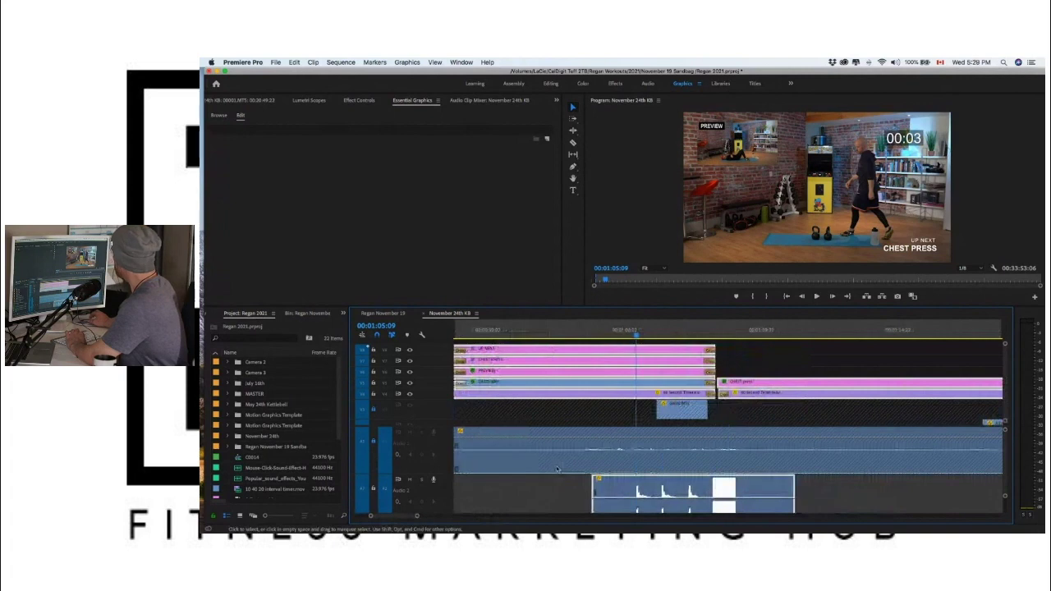
key(space)
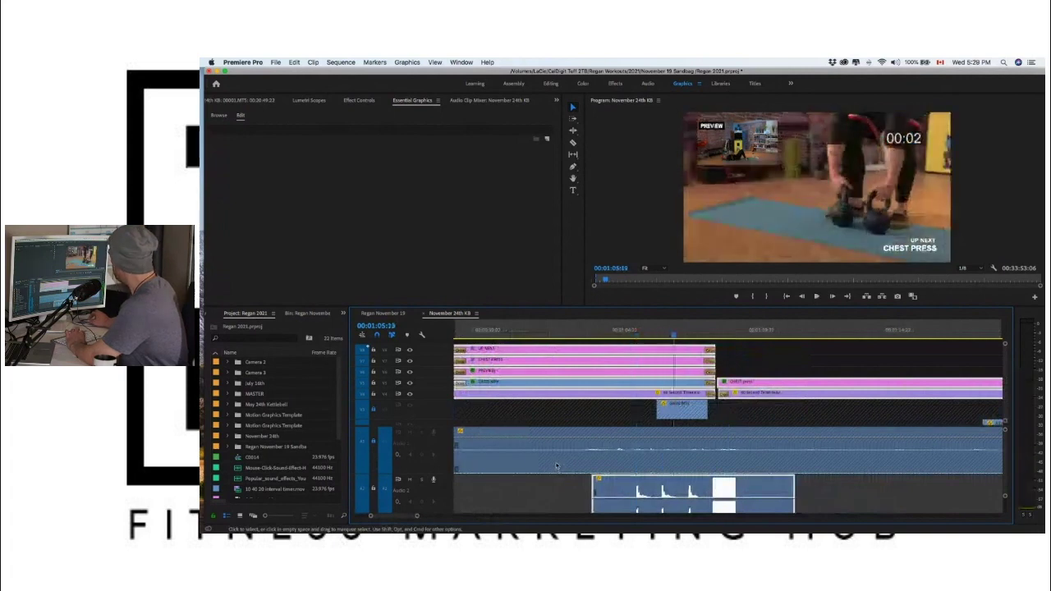
click(602, 336)
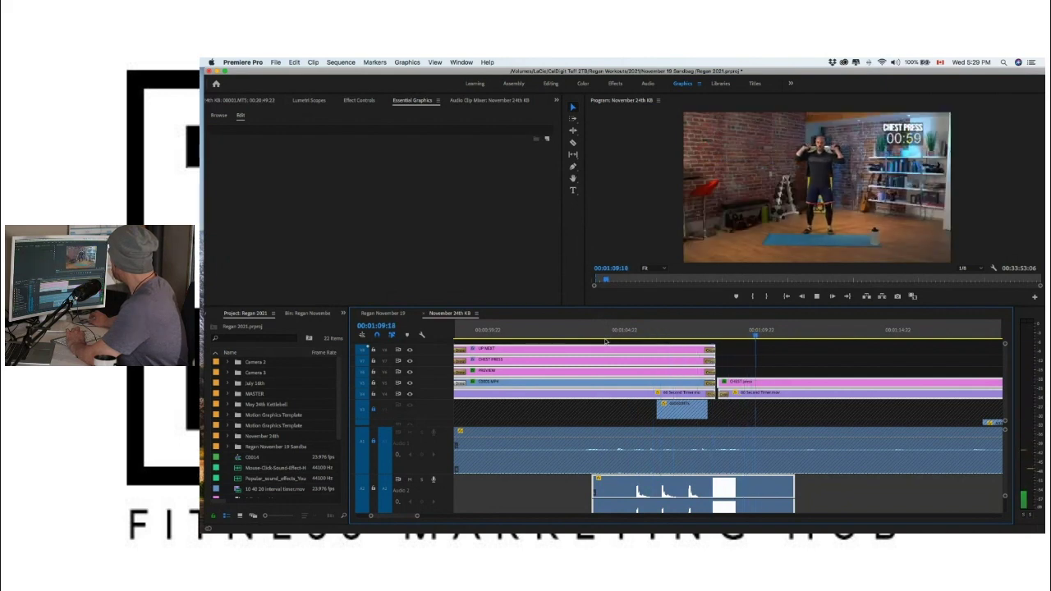
Step: Trim the start of the chest press's 60 Second Timer clip to 00:01:39:07, where its countdown reads 00:30
key(space)
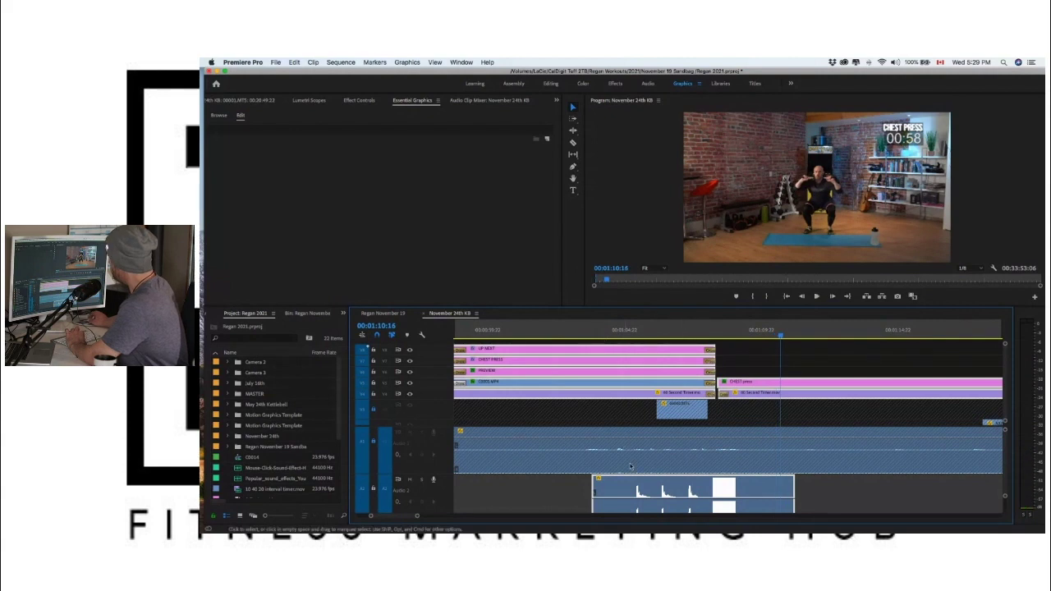
drag(416, 516, 457, 510)
scroll(469, 488, right, 5)
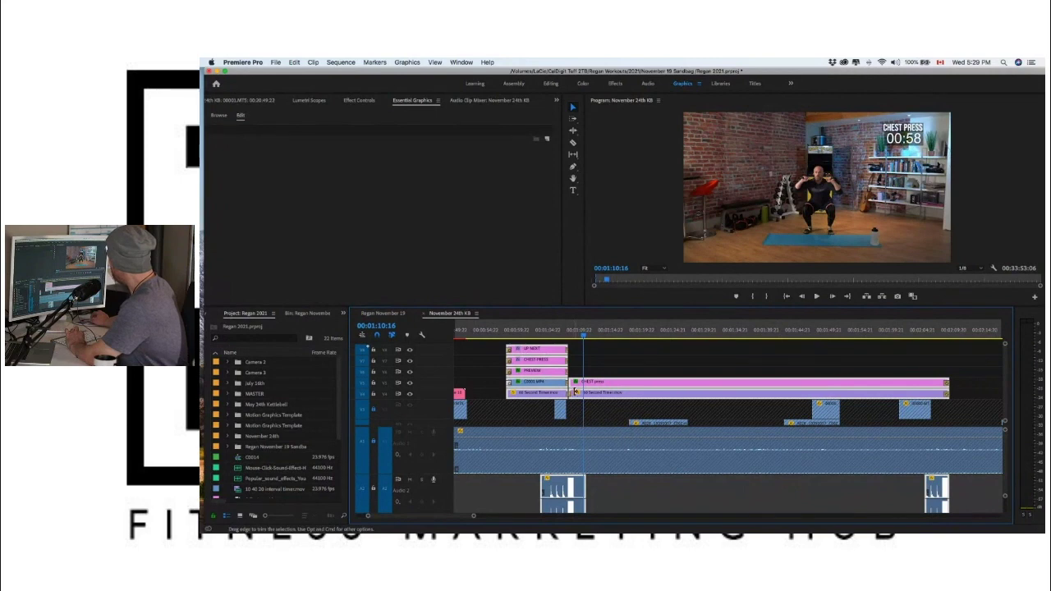
drag(587, 335, 752, 332)
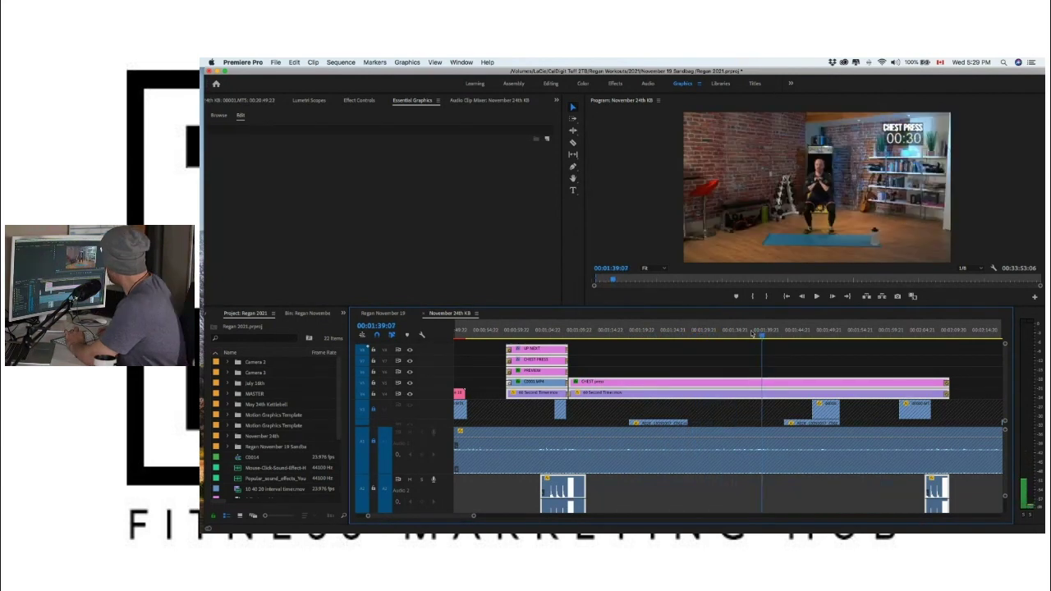
click(571, 396)
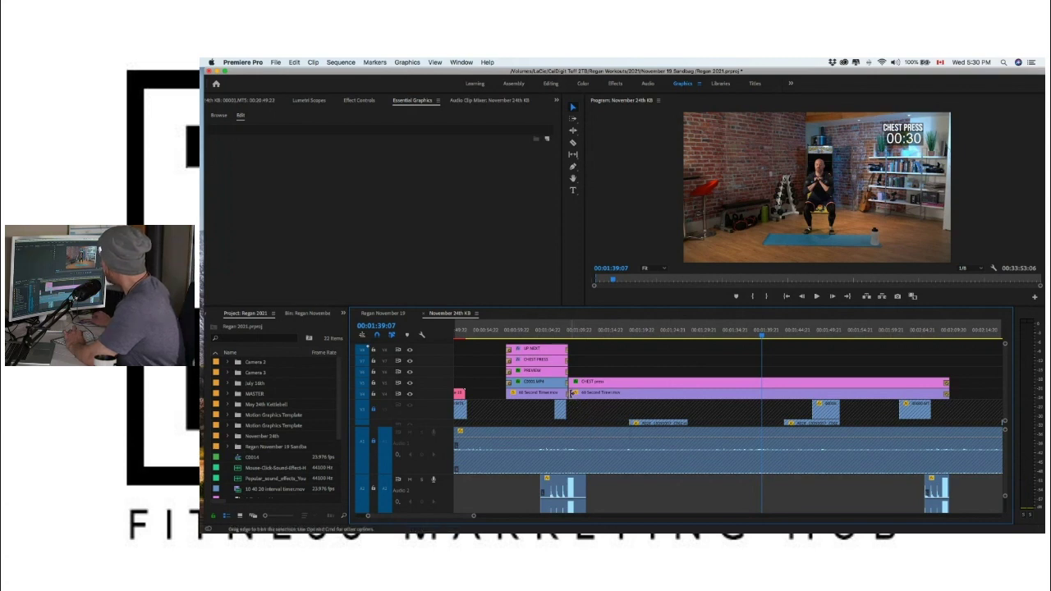
drag(572, 394, 757, 401)
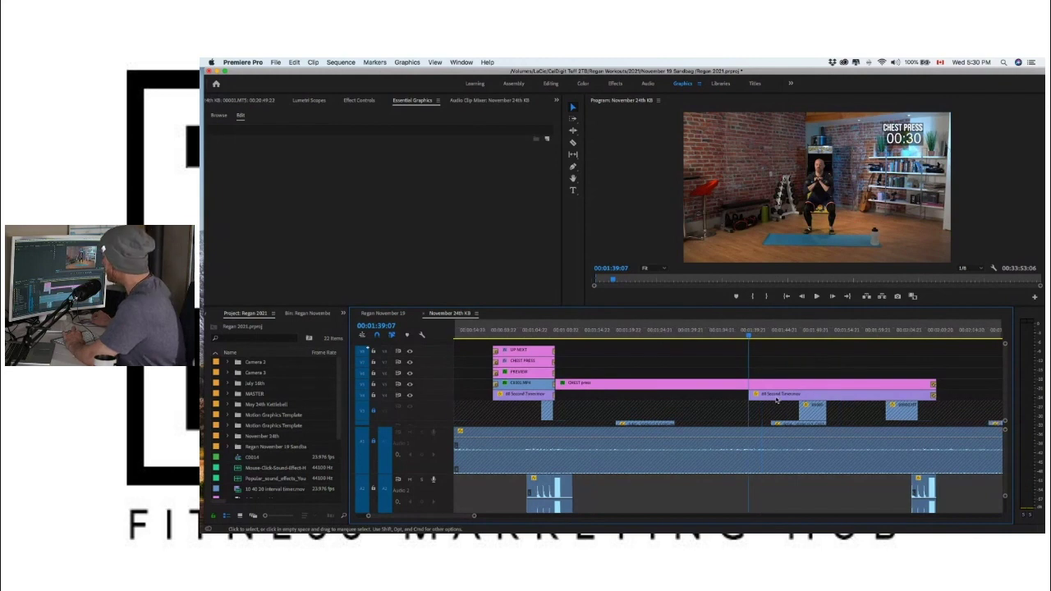
Step: Move the shortened timer clip back to begin together with the CHEST press title
click(783, 396)
drag(761, 398, 596, 401)
key(Up)
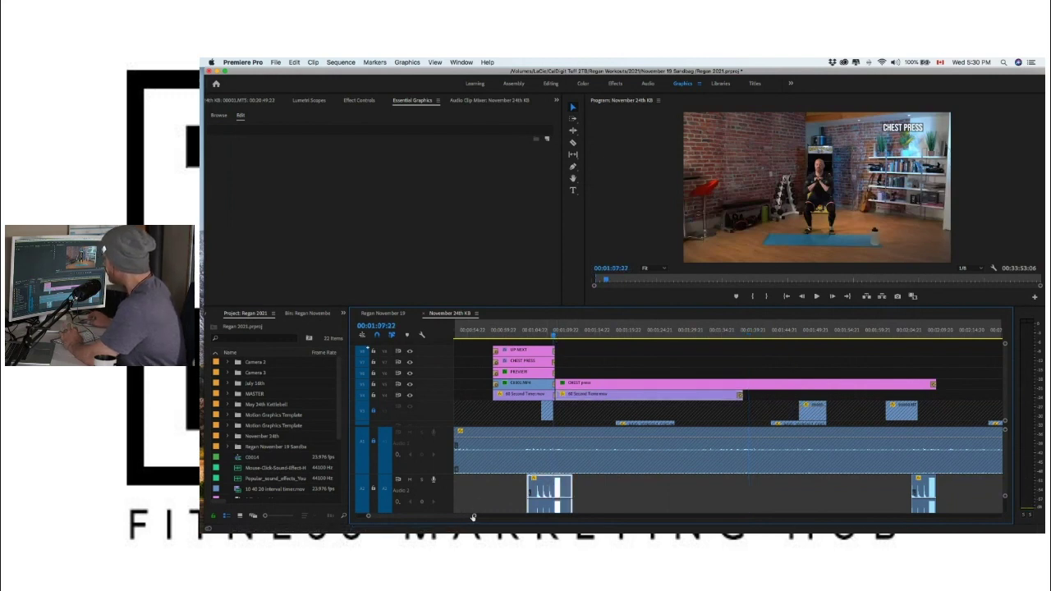
Step: Adjust the closing cross dissolves on the preview's CHEST PRESS text and timer clips to match the other overlays
drag(474, 516, 452, 515)
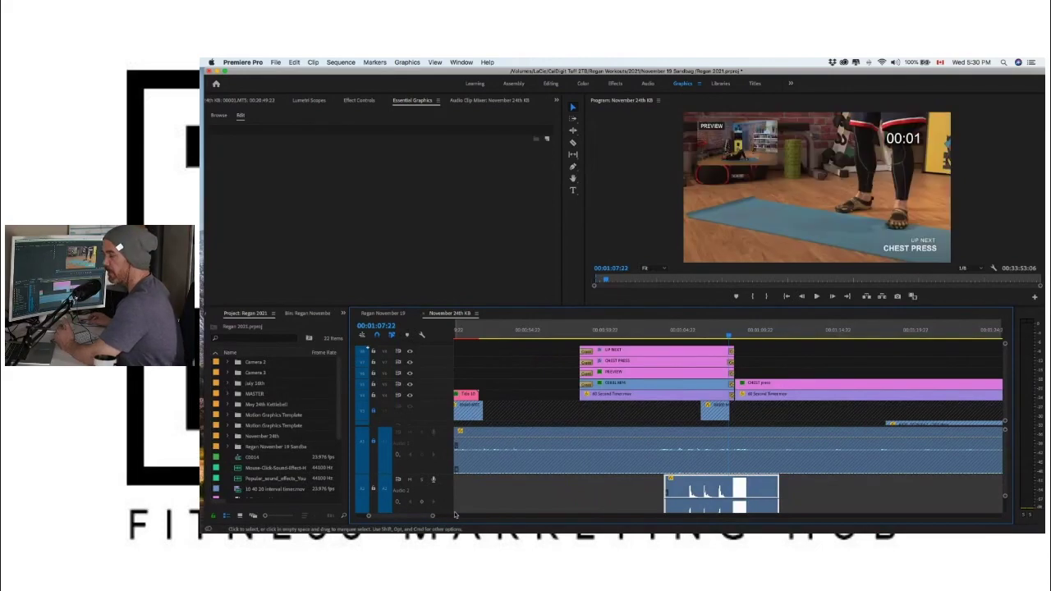
scroll(553, 496, right, 3)
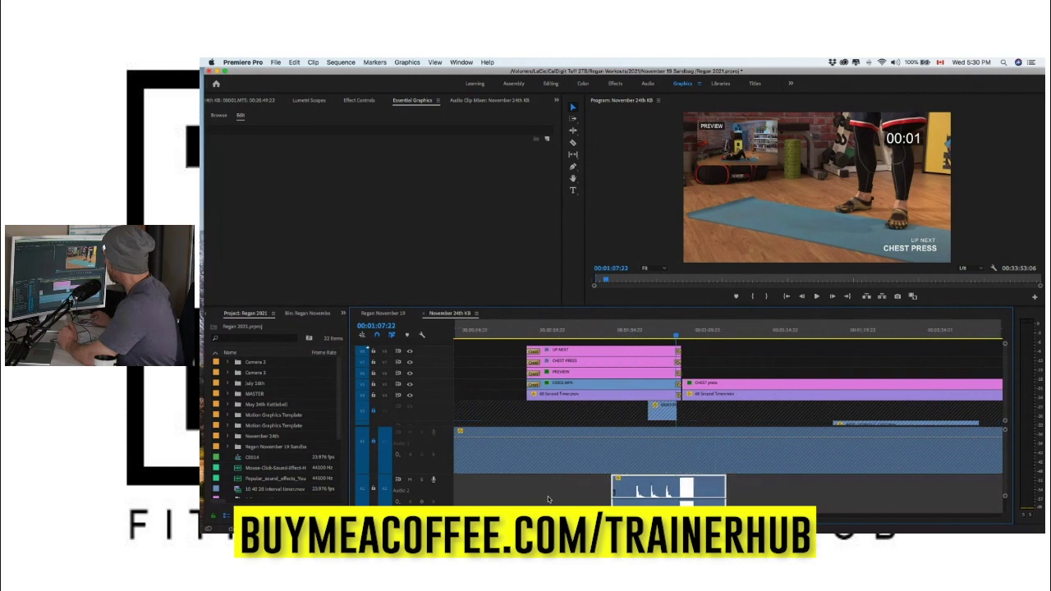
scroll(553, 496, right, 1)
scroll(475, 448, up, 5)
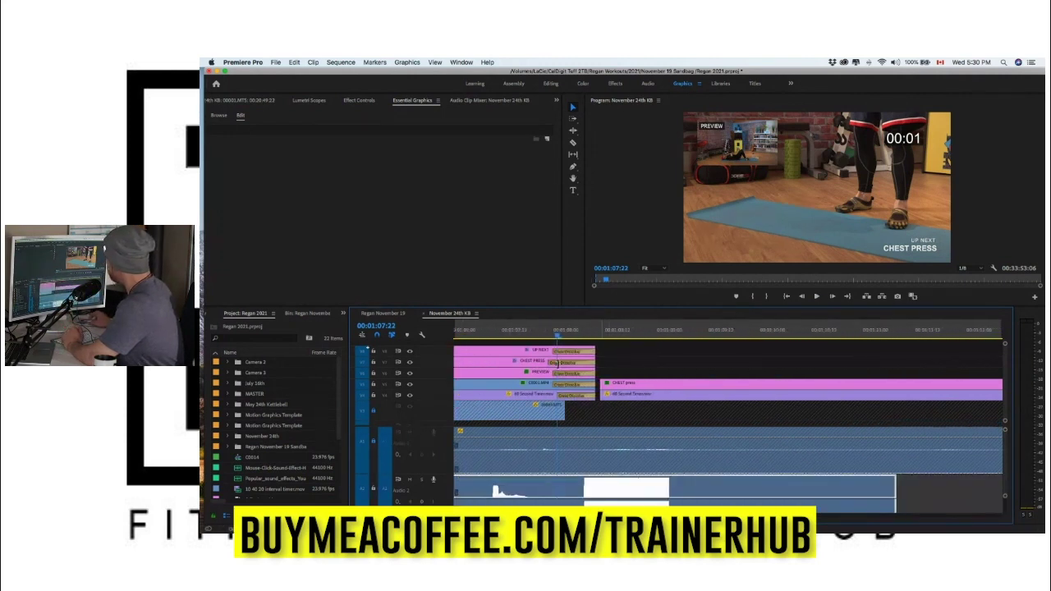
drag(564, 362, 565, 362)
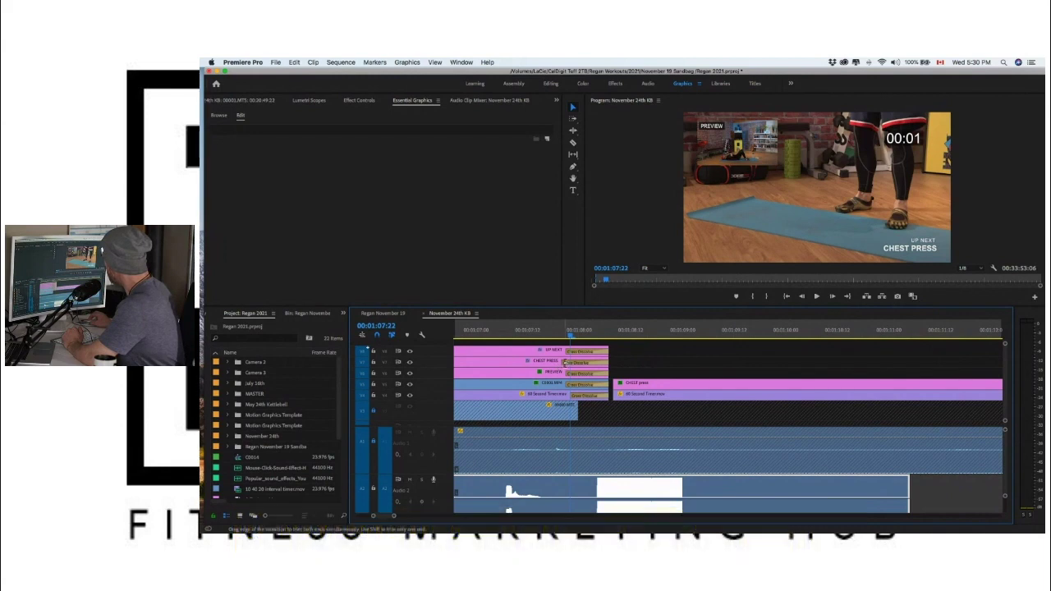
scroll(572, 398, down, 4)
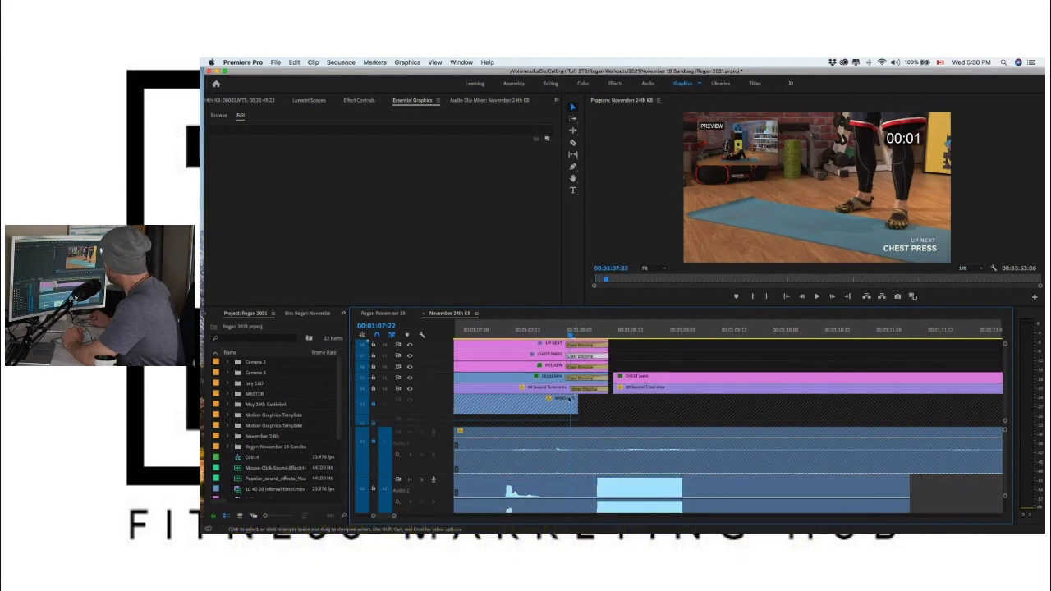
scroll(572, 390, up, 2)
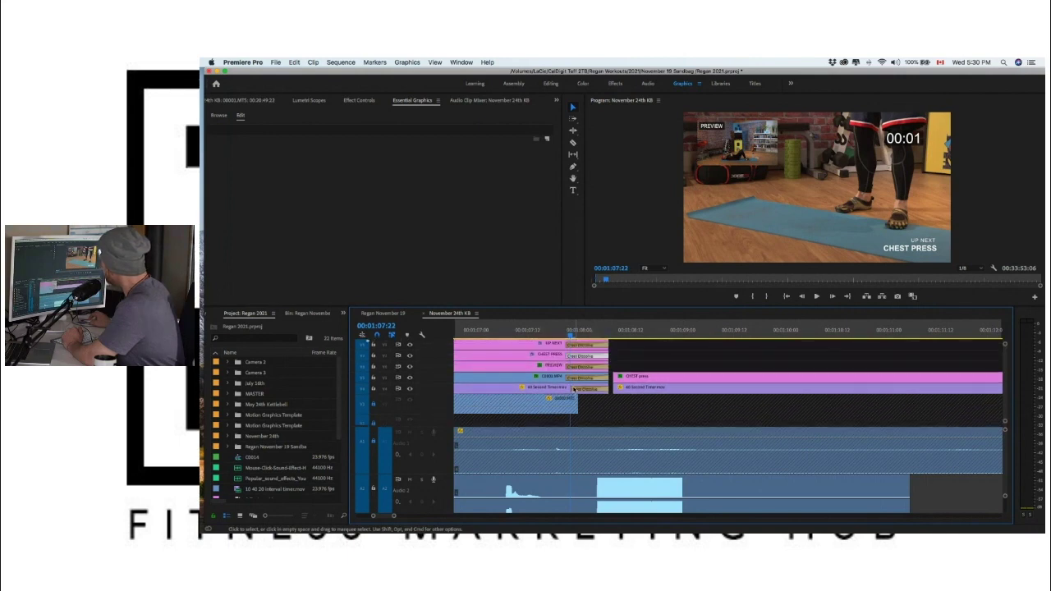
drag(573, 390, 598, 389)
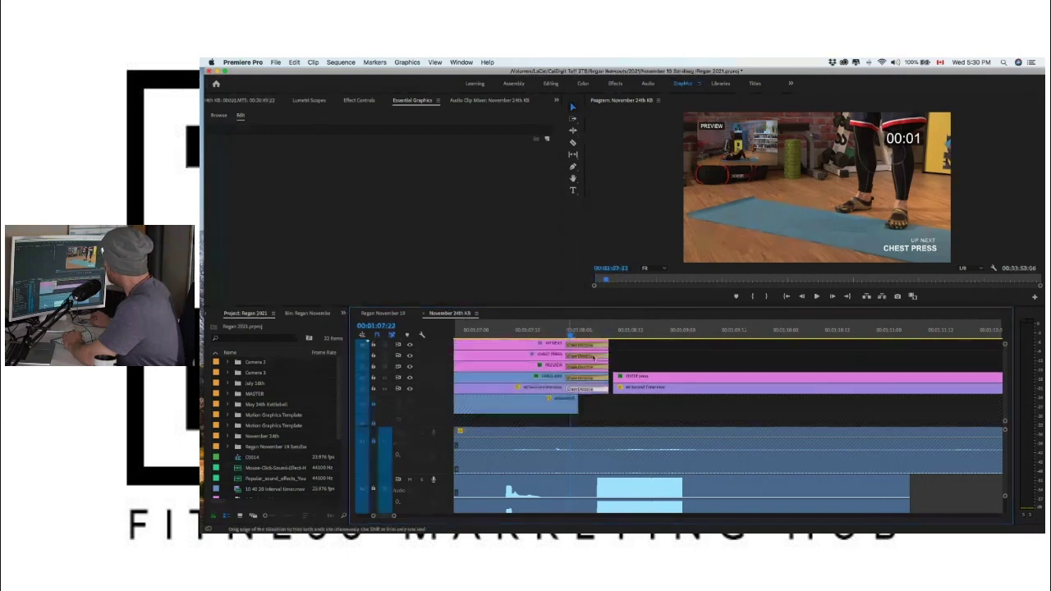
Step: Add Cross Dissolve transitions to the start of the chest press timer and CHEST press title, each shortened to 15 frames
click(618, 331)
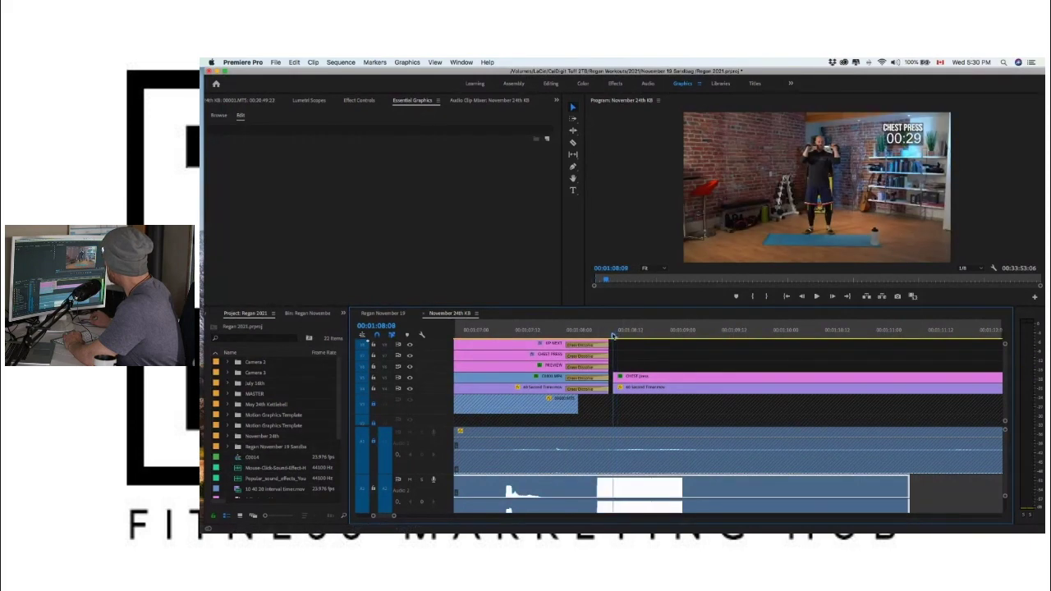
drag(621, 331, 612, 336)
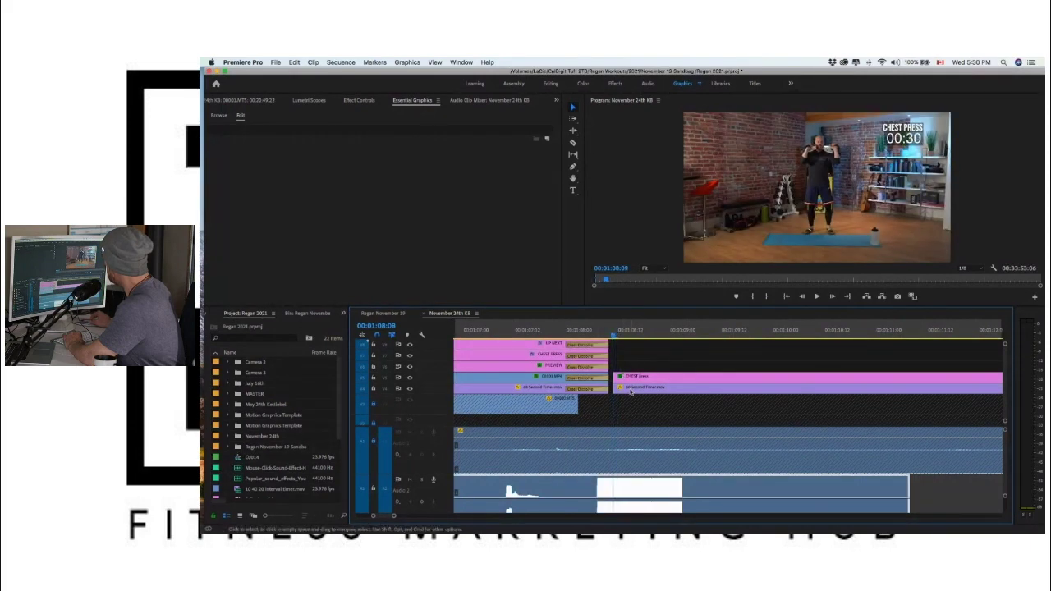
double_click(633, 391)
click(616, 83)
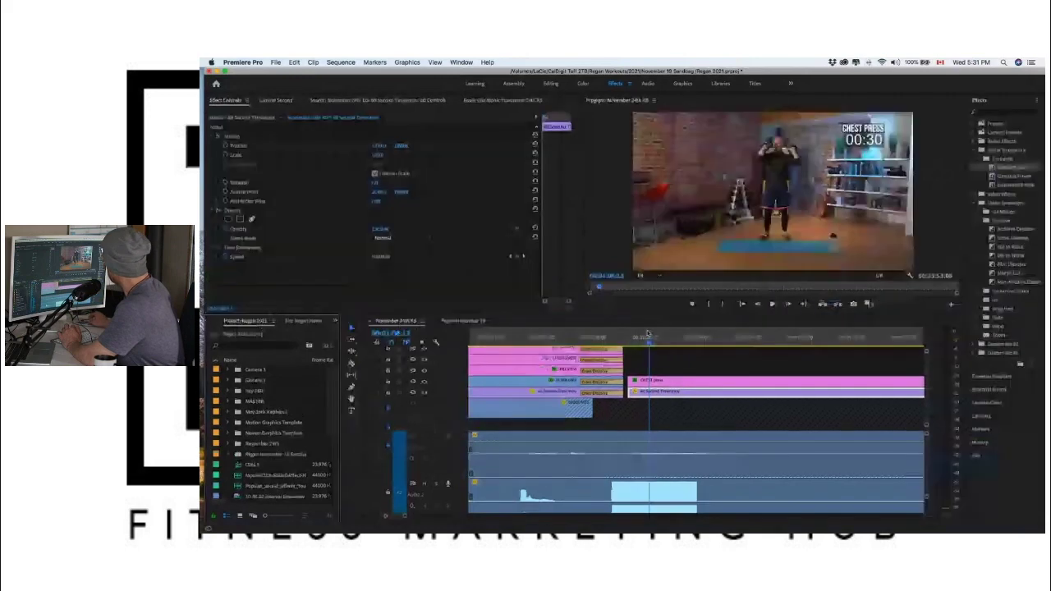
drag(992, 237, 637, 394)
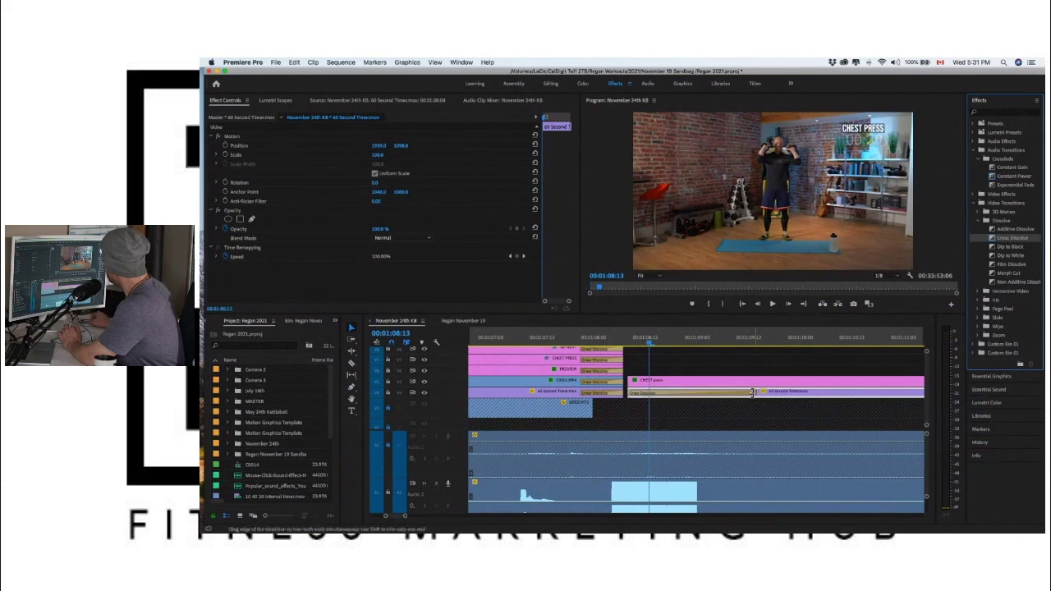
drag(752, 392, 697, 393)
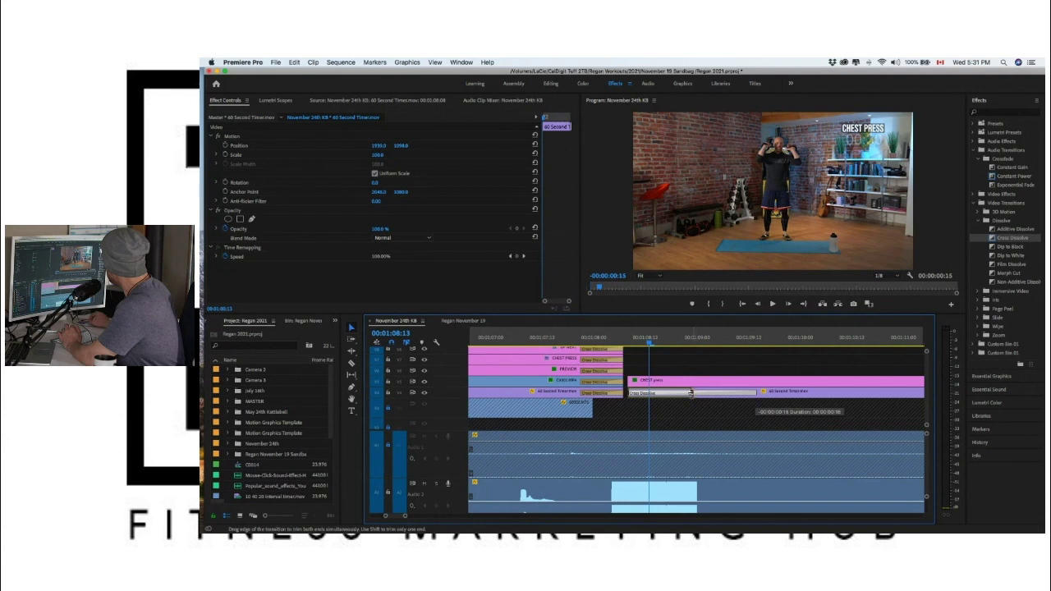
drag(693, 394, 692, 393)
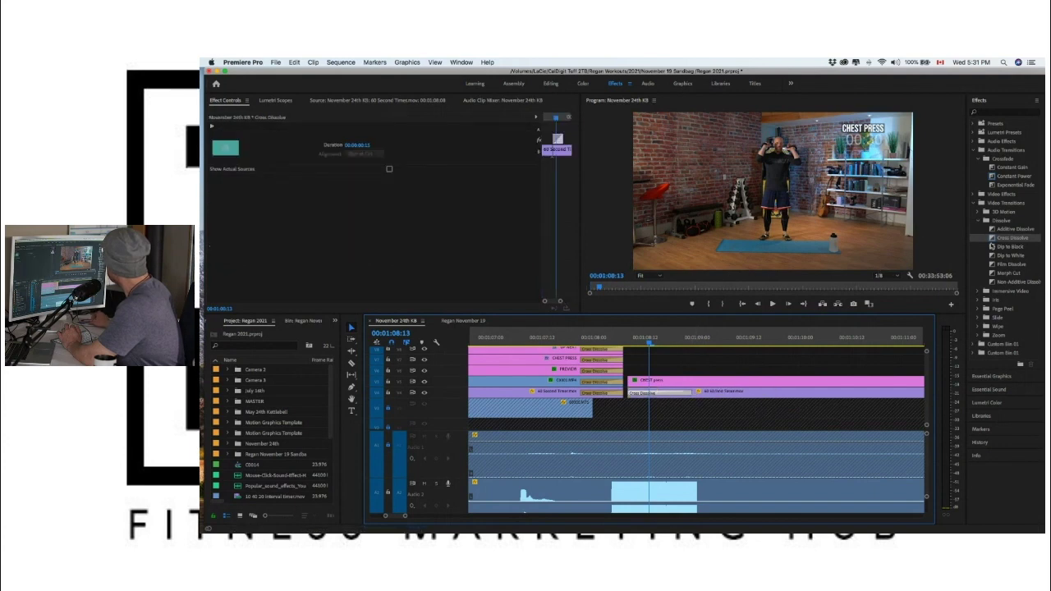
drag(994, 239, 637, 383)
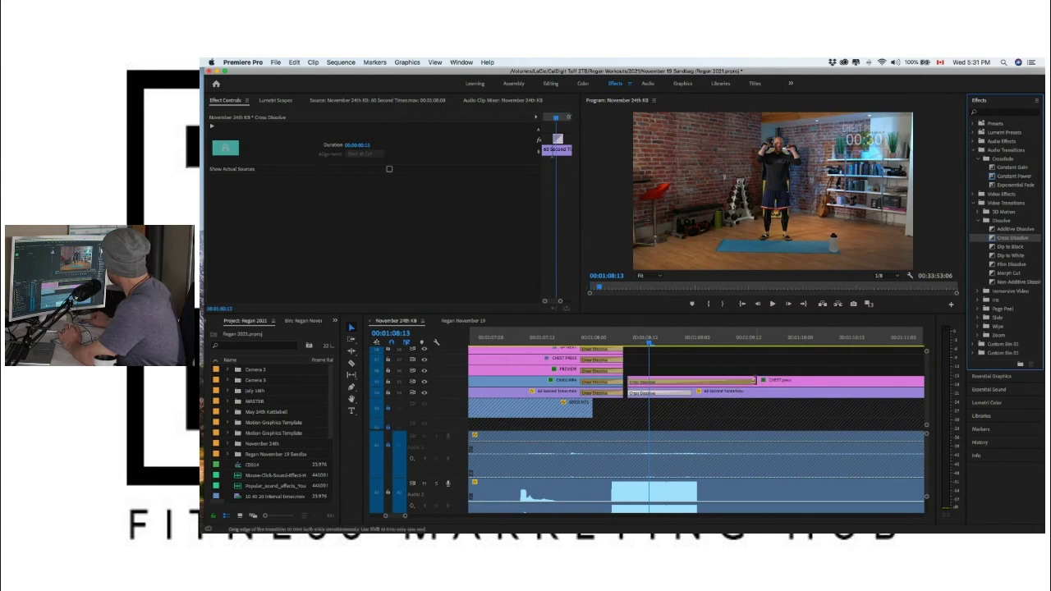
drag(718, 381, 689, 383)
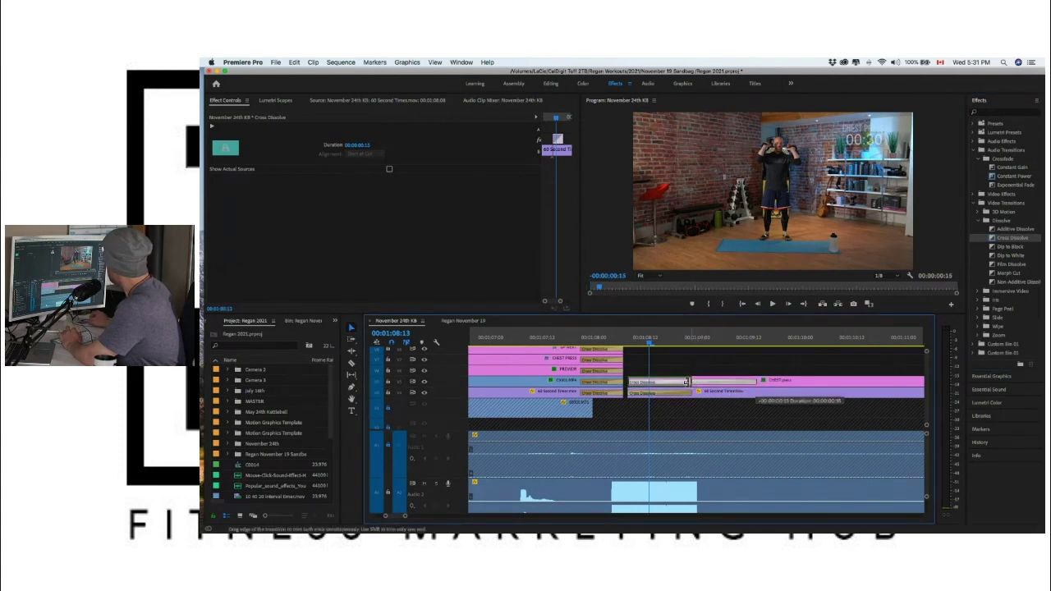
Step: Scrub and play the transition from the Up Next preview overlays into the chest press to check the dissolves
click(608, 340)
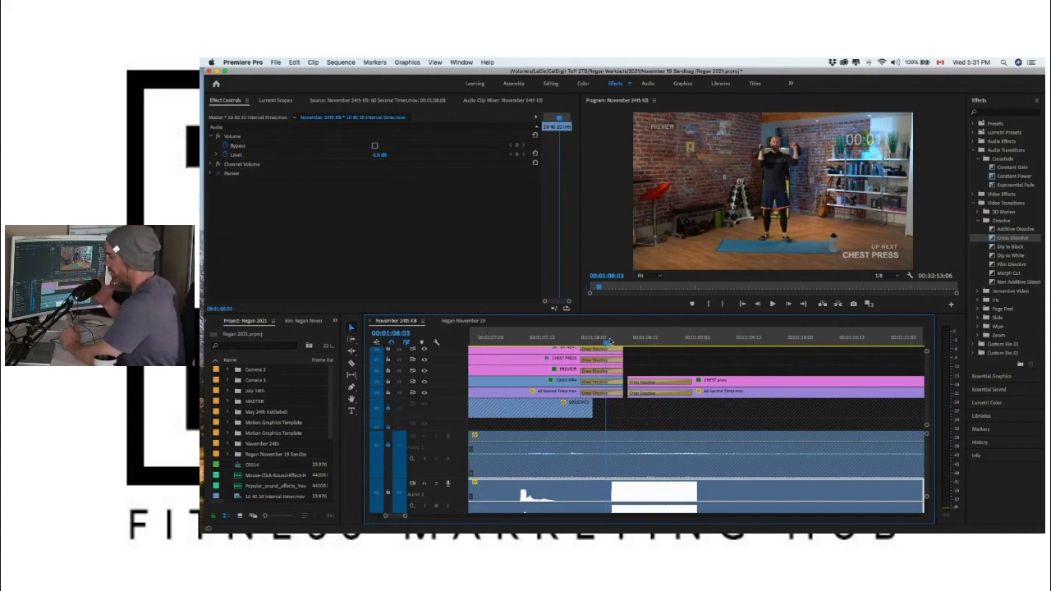
click(567, 342)
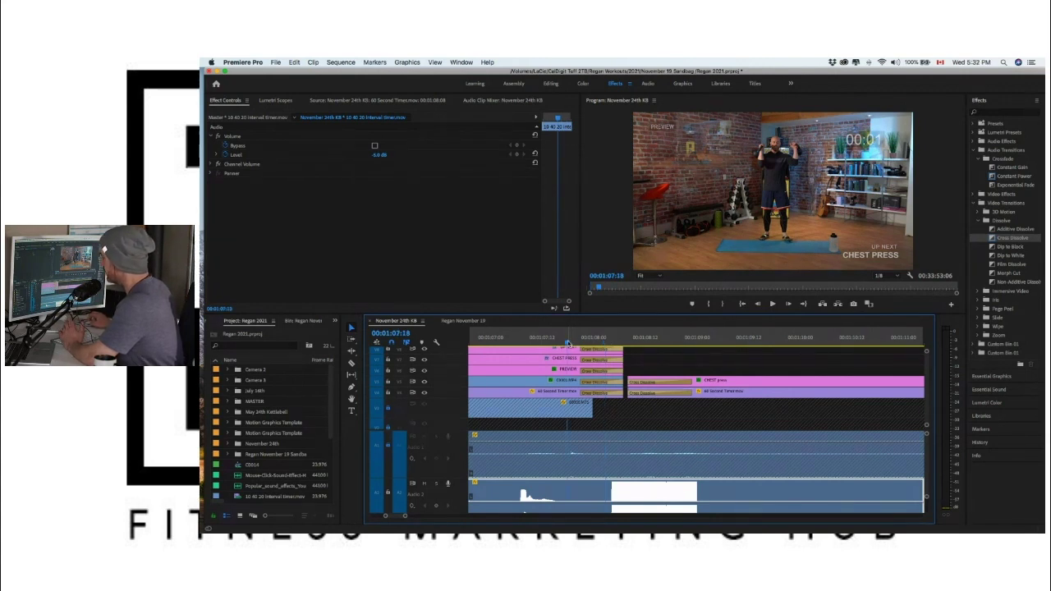
drag(568, 343, 657, 345)
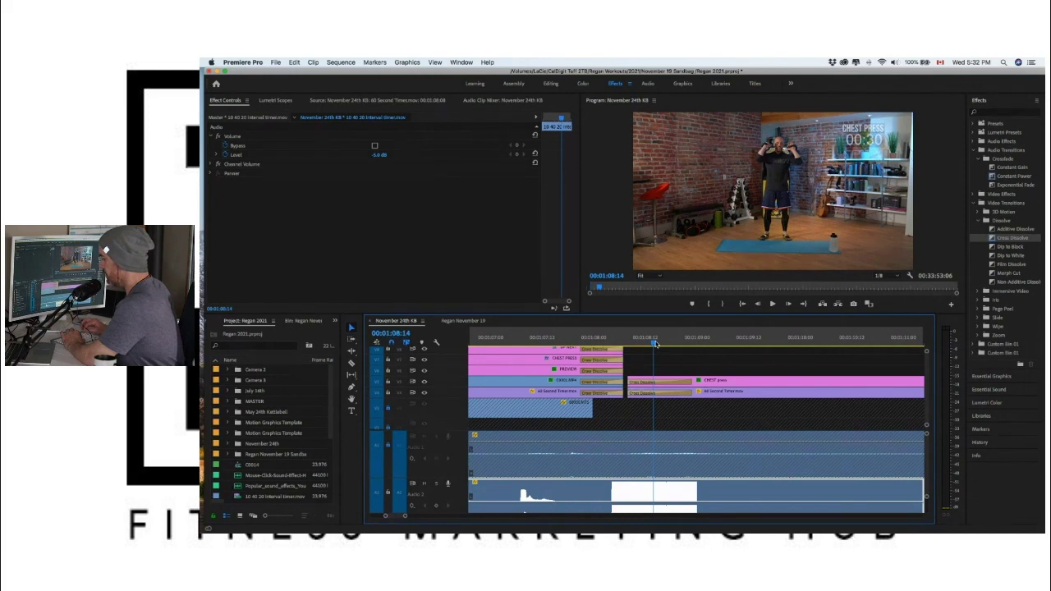
drag(654, 346, 666, 345)
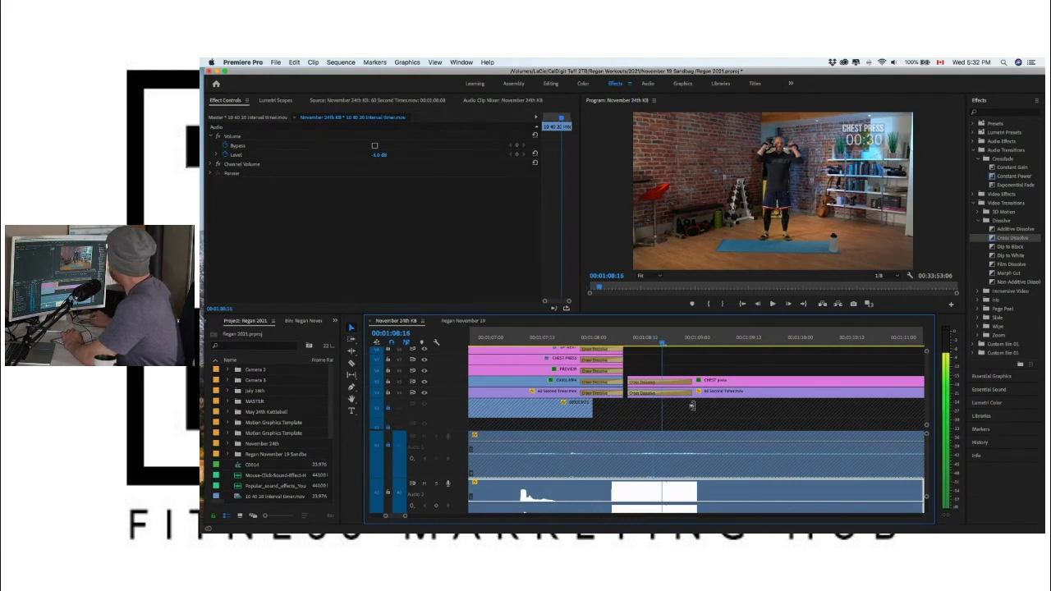
key(space)
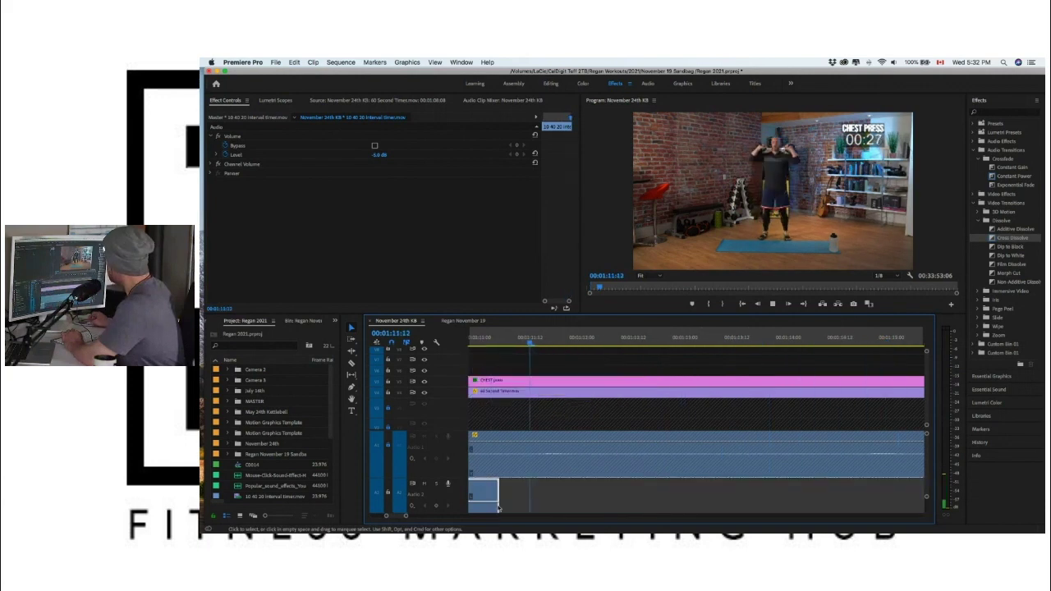
Step: Shuttle through the end of the chest press section and shorten the CHEST press title to end with its timer
drag(438, 517, 492, 517)
click(755, 343)
key(l)
key(l)
key(l)
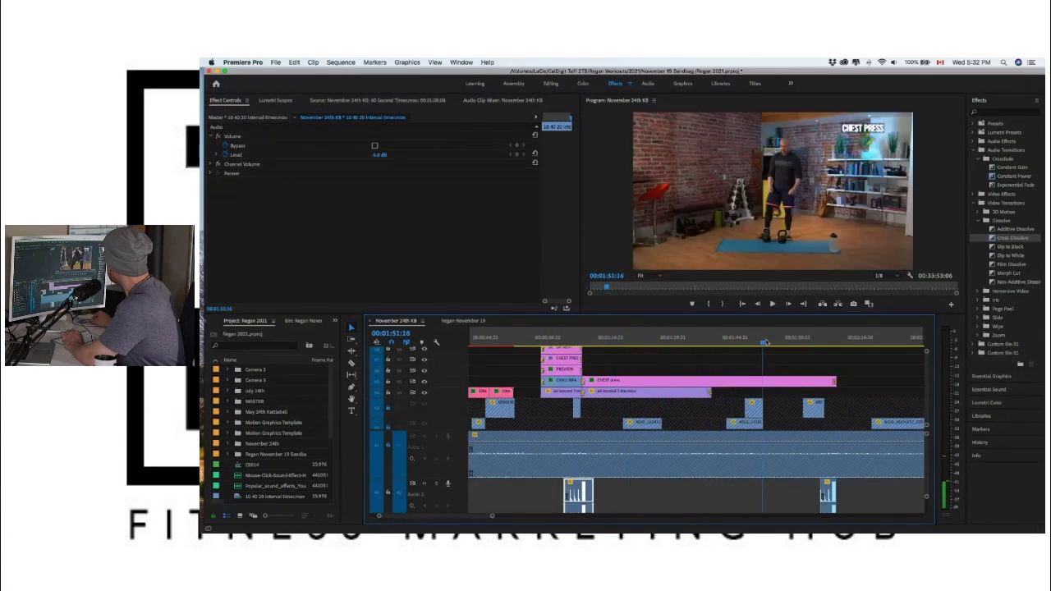
key(j)
key(j)
key(j)
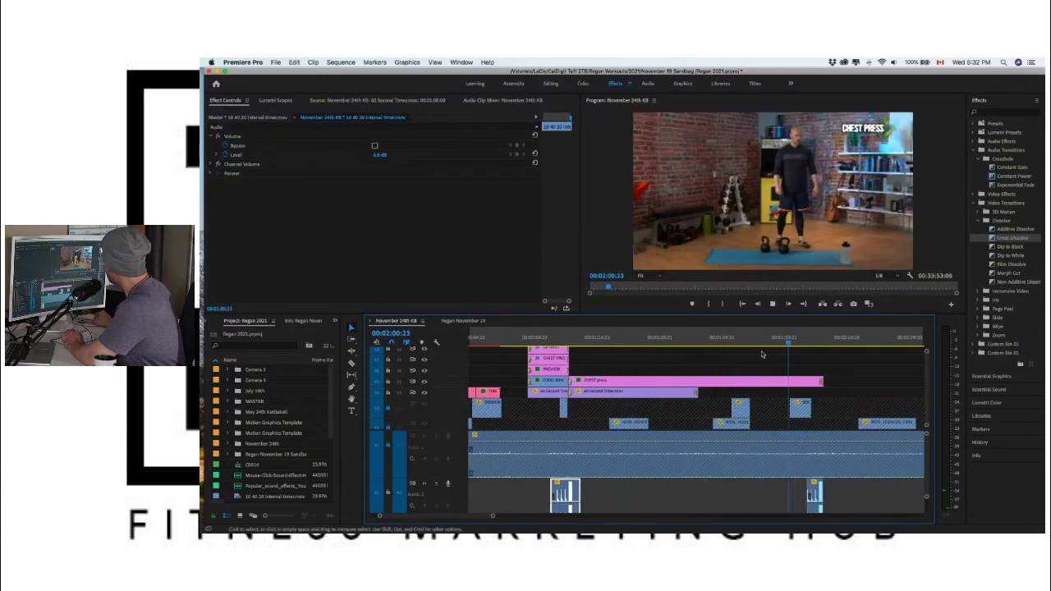
key(k)
Step: Move the second beep clip earlier so it sits across the final seconds of the chest press timer
click(759, 491)
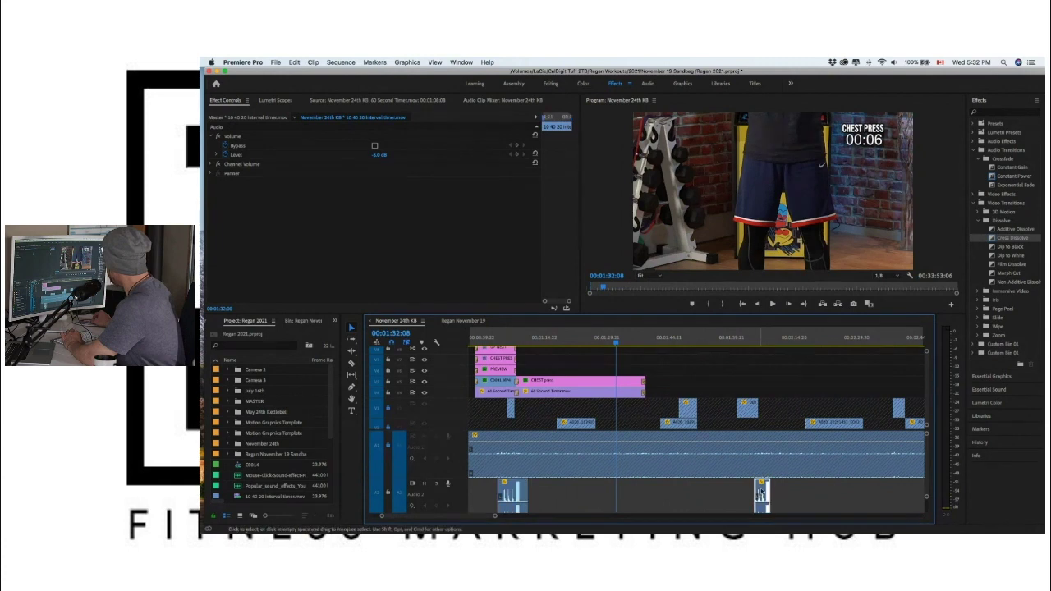
drag(687, 492, 626, 492)
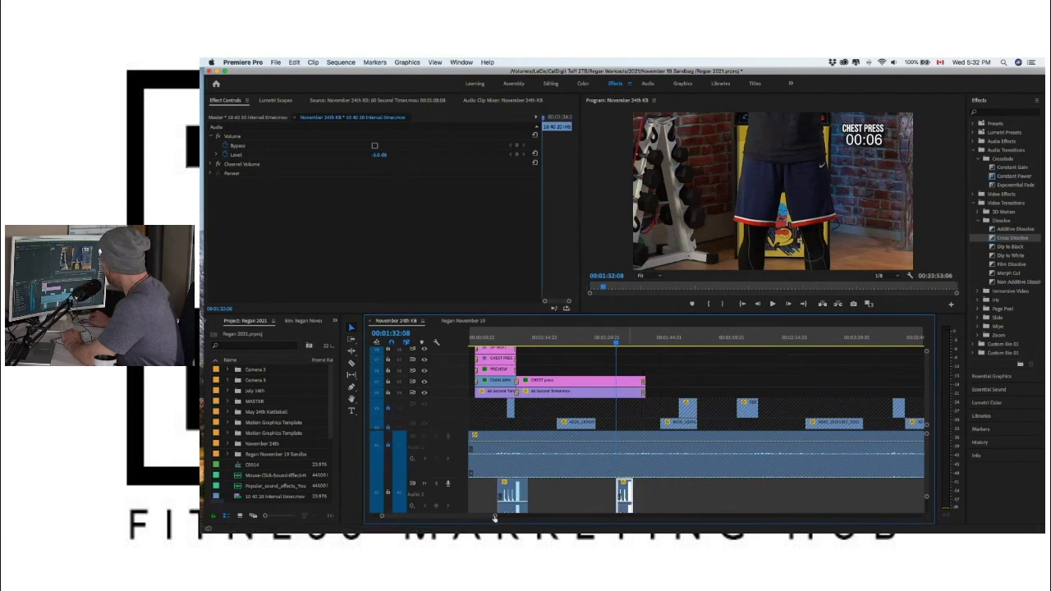
drag(495, 517, 460, 518)
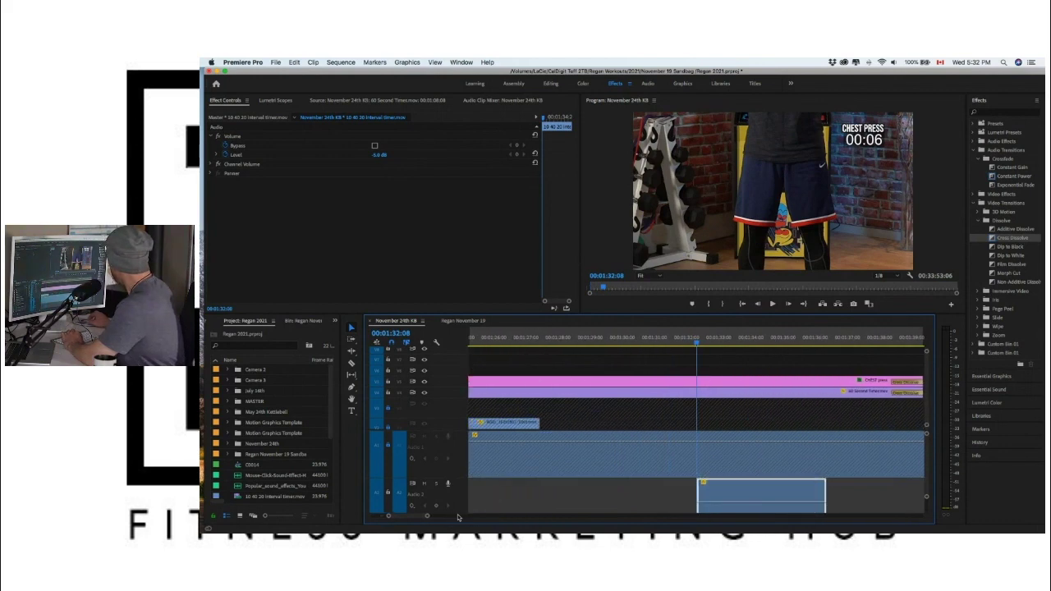
drag(721, 493, 844, 491)
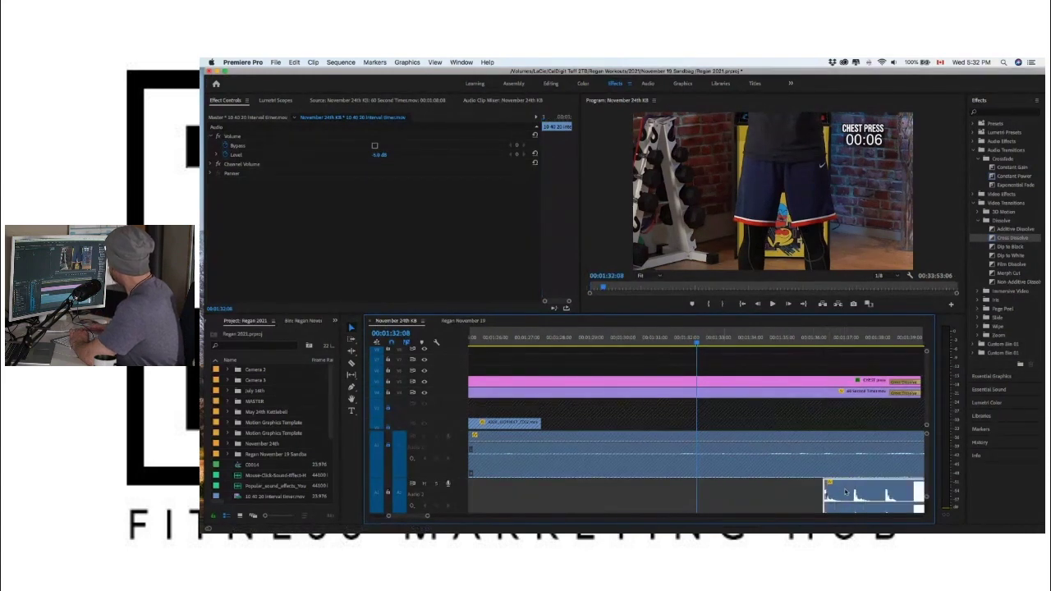
Step: Move the second beep clip slightly earlier so its beeps match the chest press timer's last three seconds, and play it back to check
key(space)
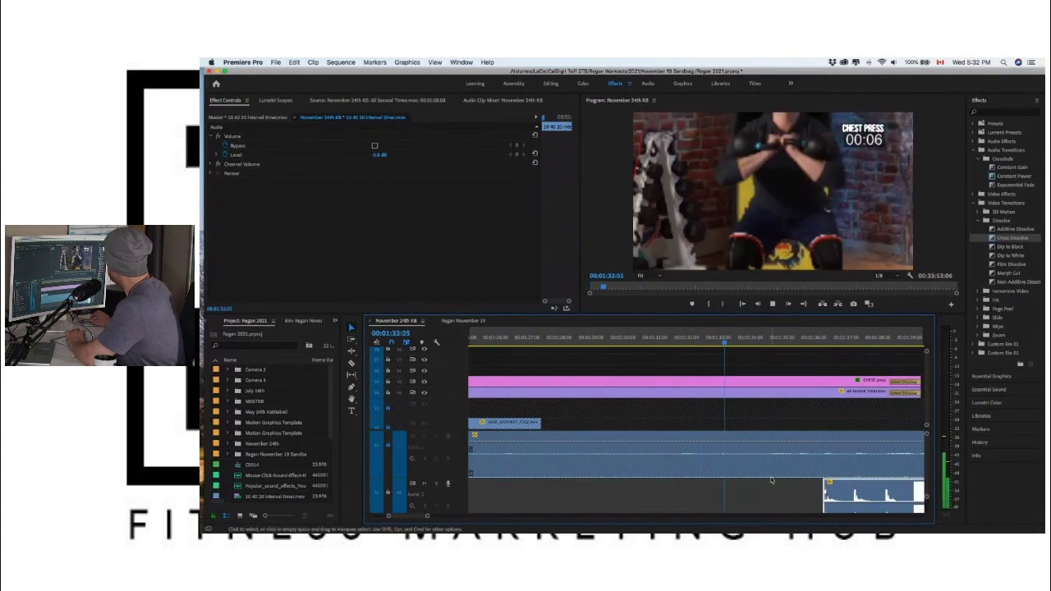
scroll(788, 485, right, 3)
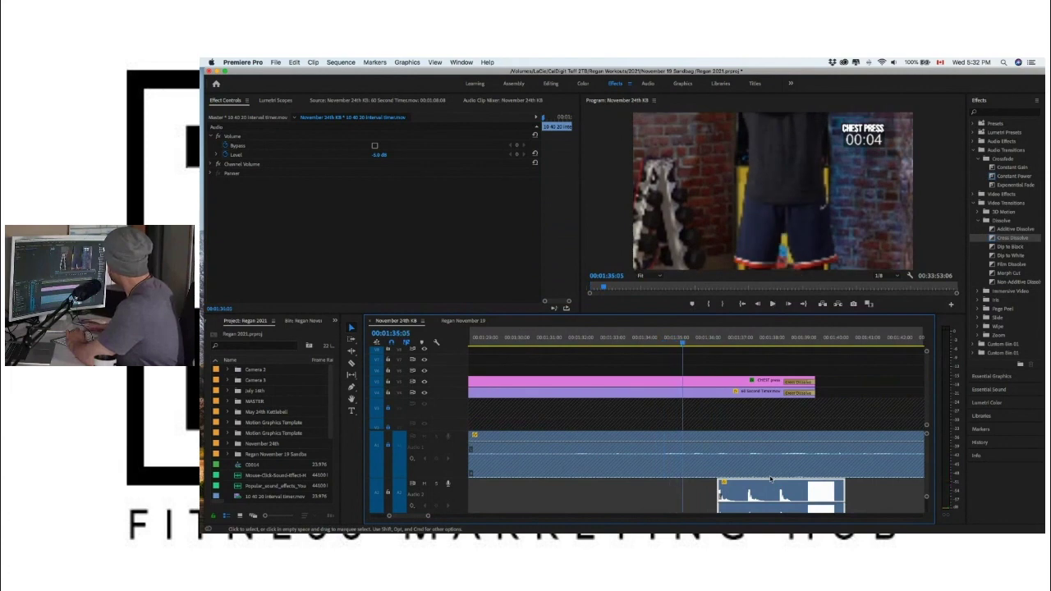
key(space)
key(Right)
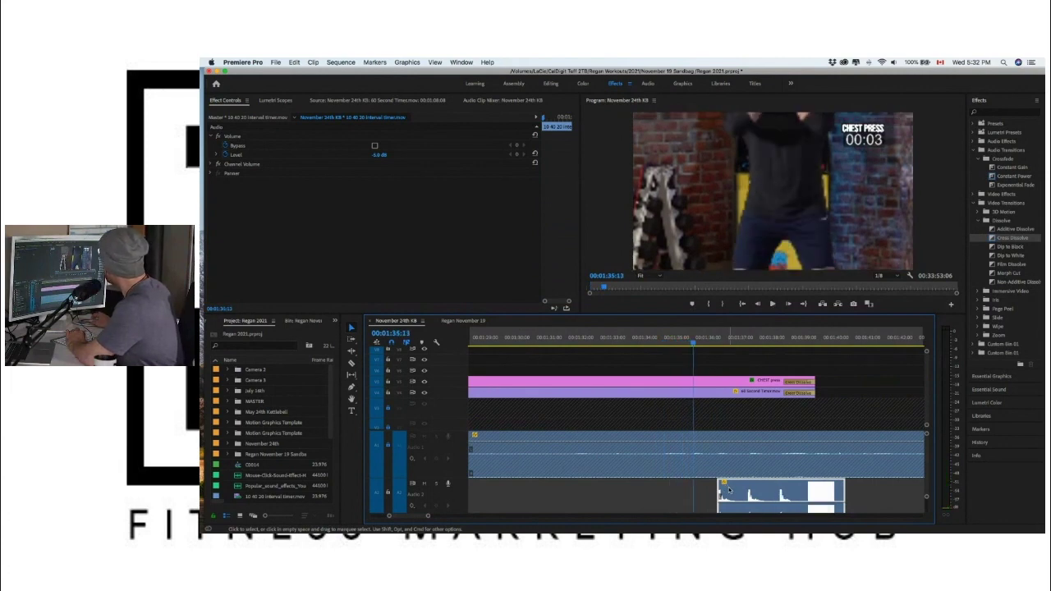
drag(729, 490, 704, 493)
key(space)
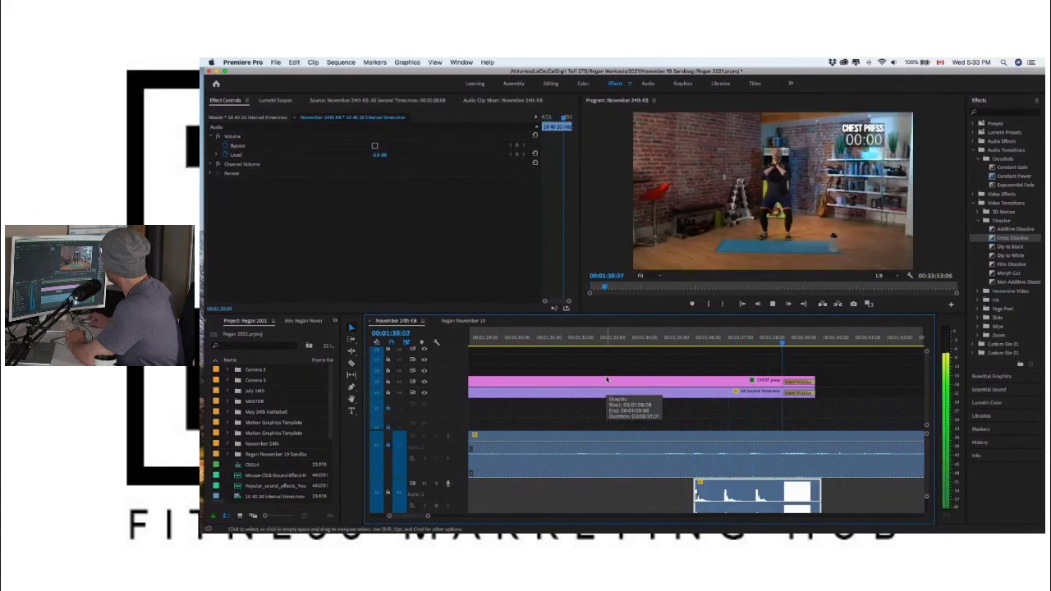
key(space)
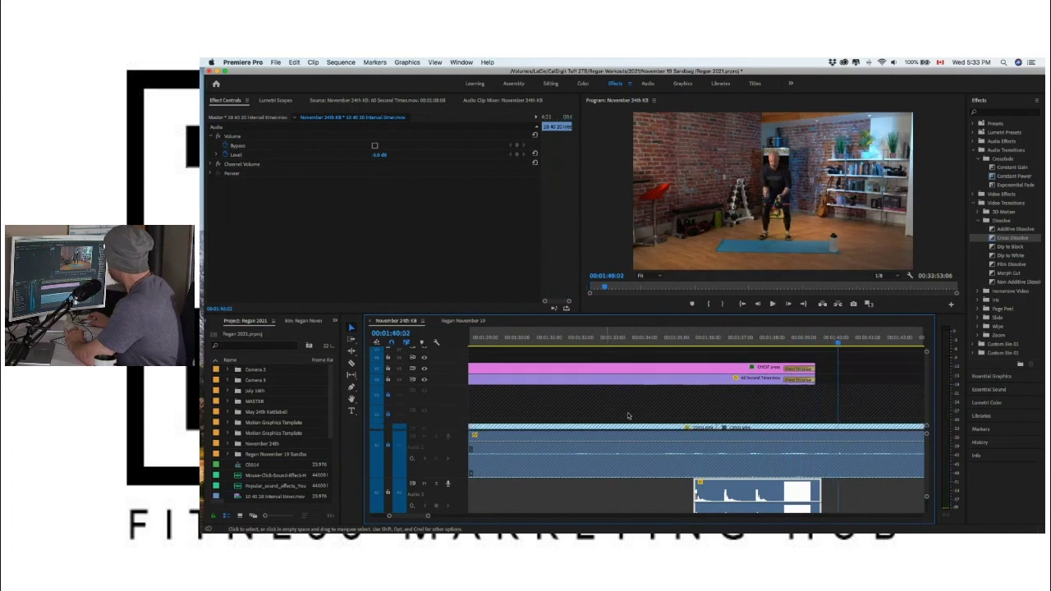
Step: Duplicate the chest press 60 Second Timer clip and place the copy on the same track starting at 00:01:40:02
scroll(605, 381, down, 1)
click(504, 500)
key(minus)
key(minus)
key(minus)
key(minus)
scroll(638, 397, up, 2)
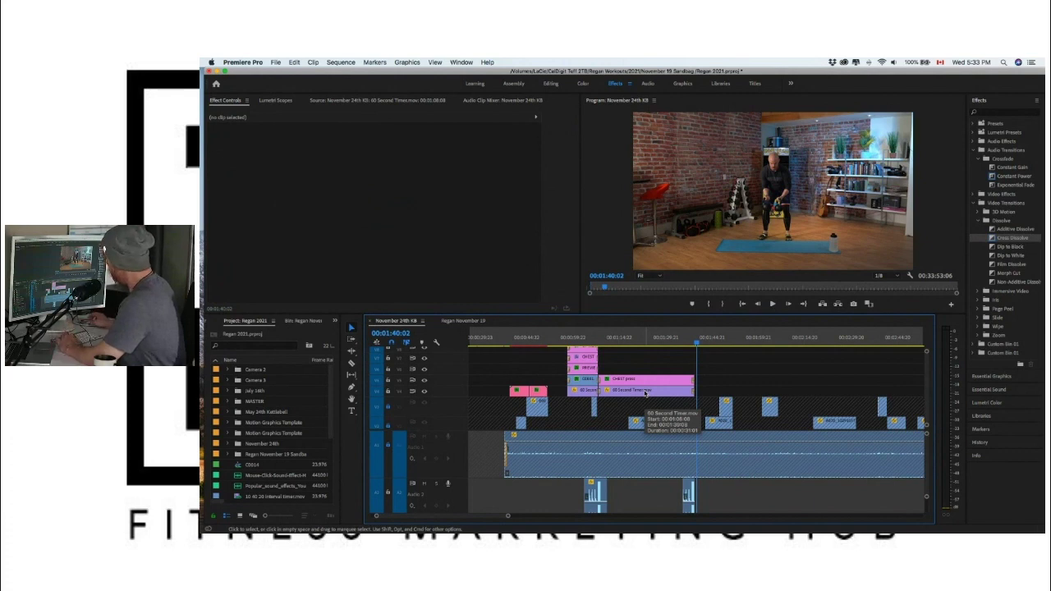
click(645, 393)
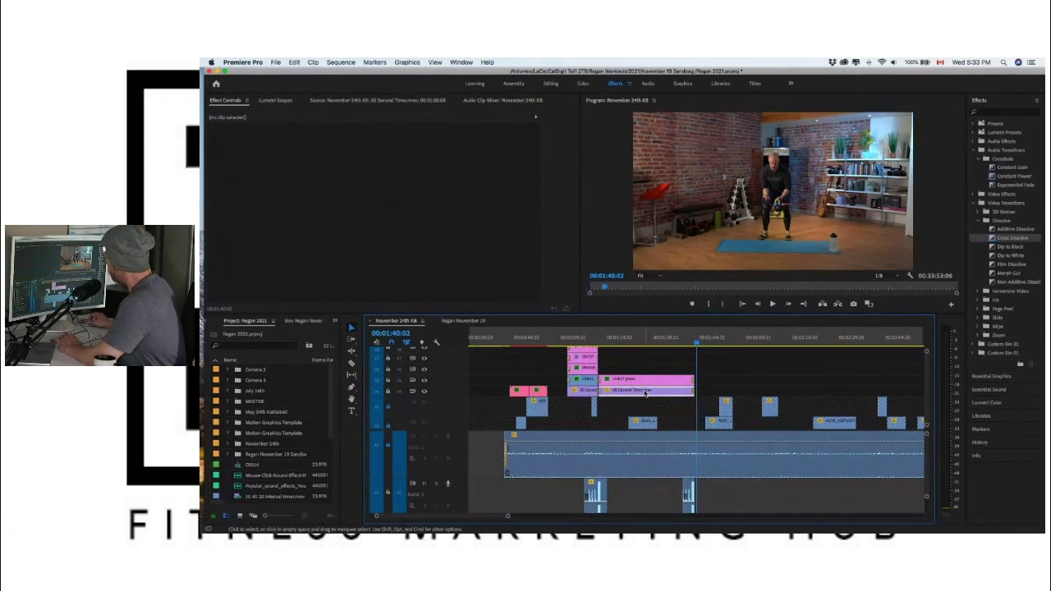
drag(678, 397, 754, 383)
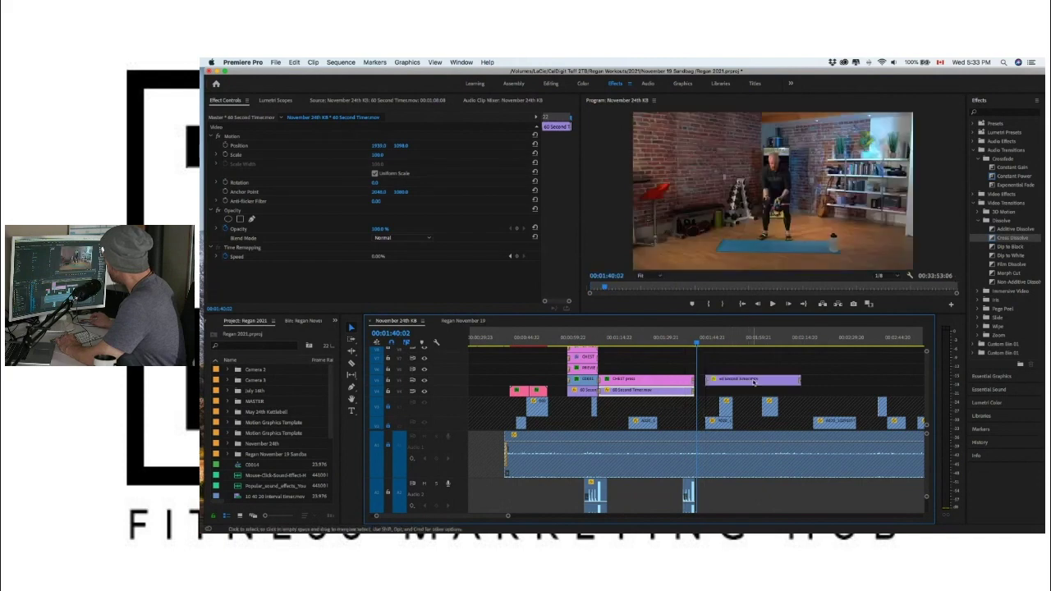
Step: Butt the copied timer against the chest press timer, removing the Cross Dissolves at the copy's start and the chest press timer's end
key(=)
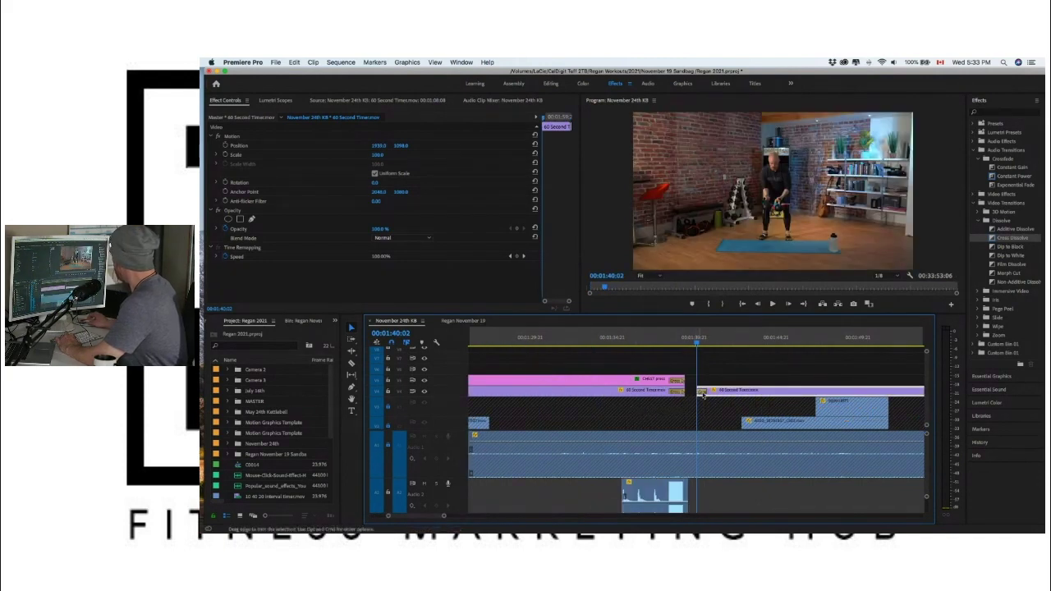
click(701, 391)
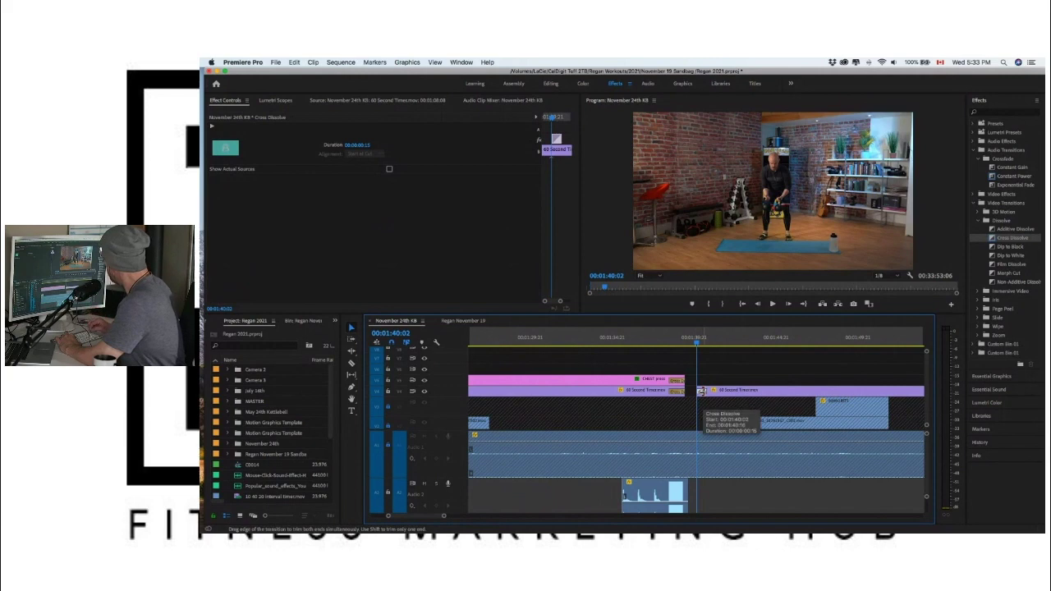
key(Delete)
click(711, 390)
drag(720, 392, 687, 391)
click(675, 392)
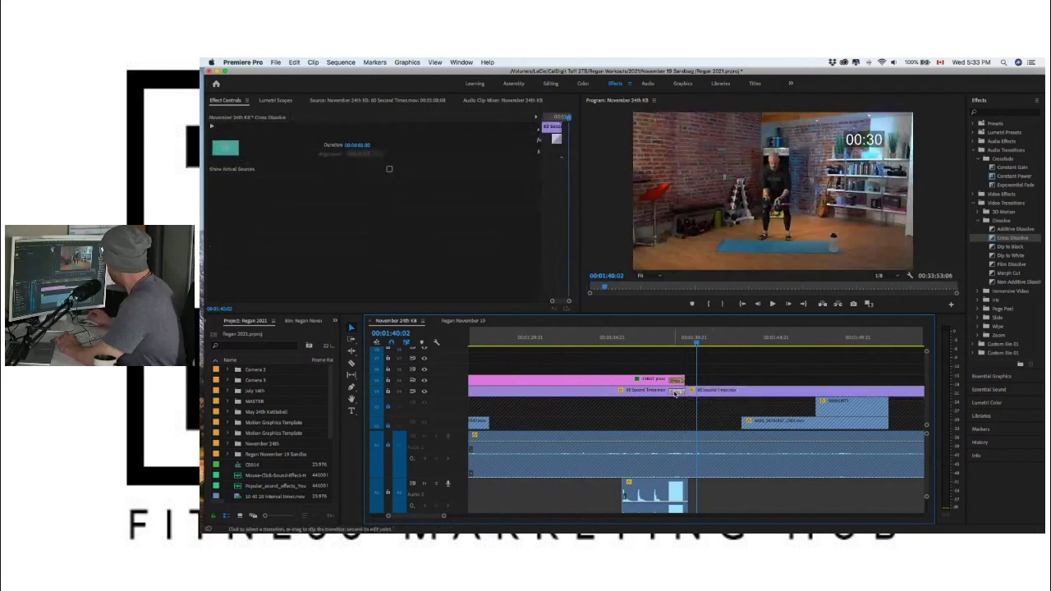
key(Delete)
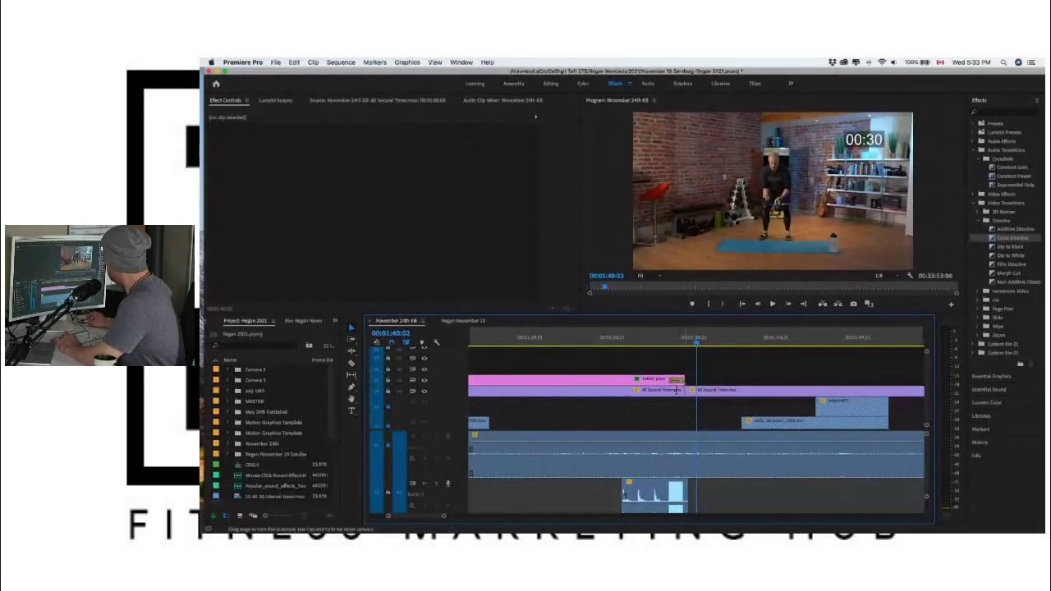
Step: Try to place the second beep clip near the end of the copied timer, and undo the moves
click(667, 340)
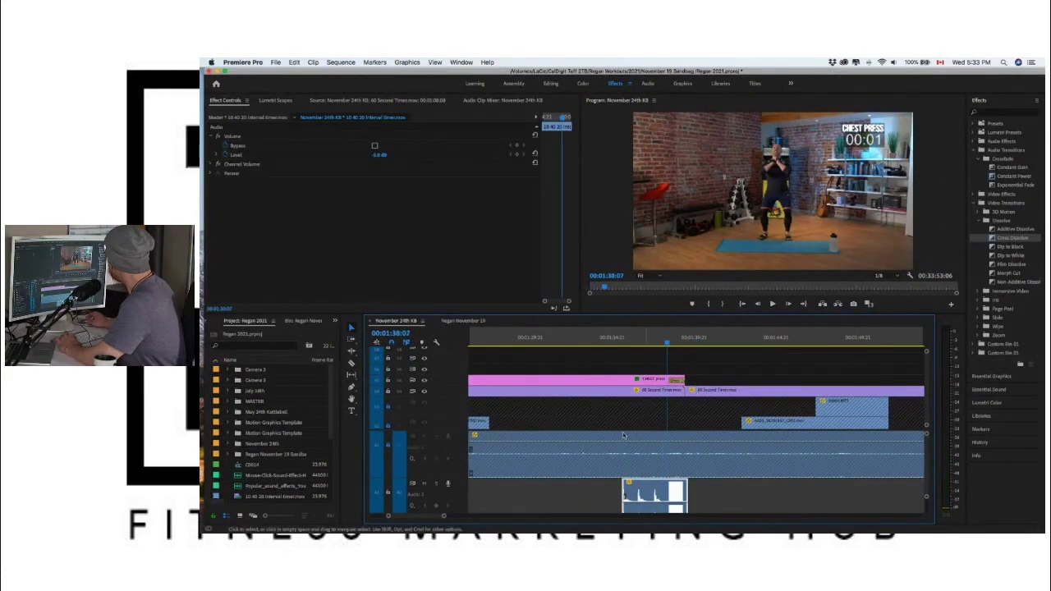
drag(442, 518, 481, 514)
click(801, 339)
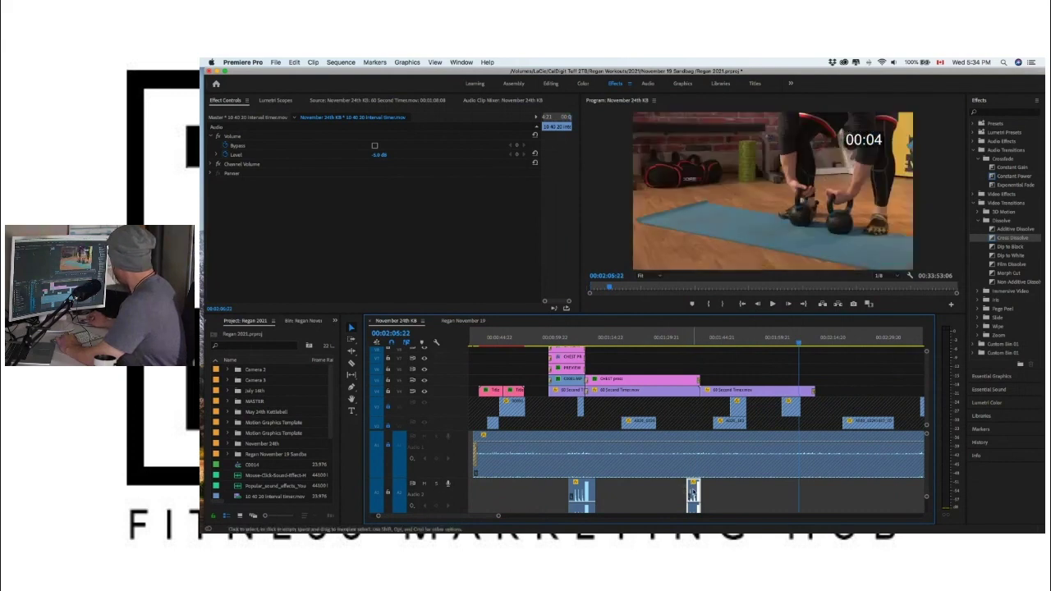
click(711, 496)
click(695, 496)
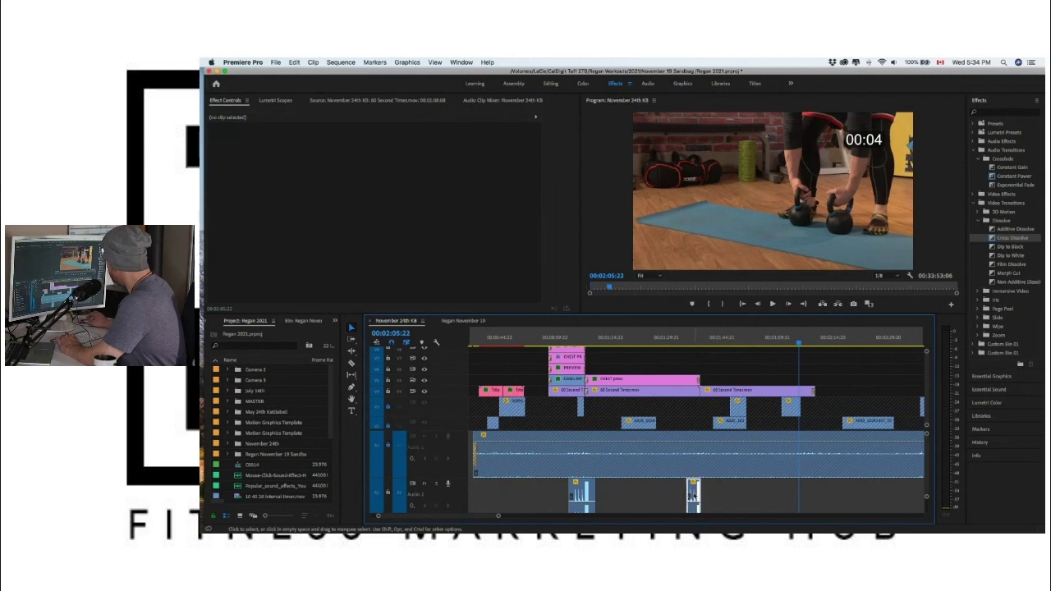
drag(695, 496, 808, 493)
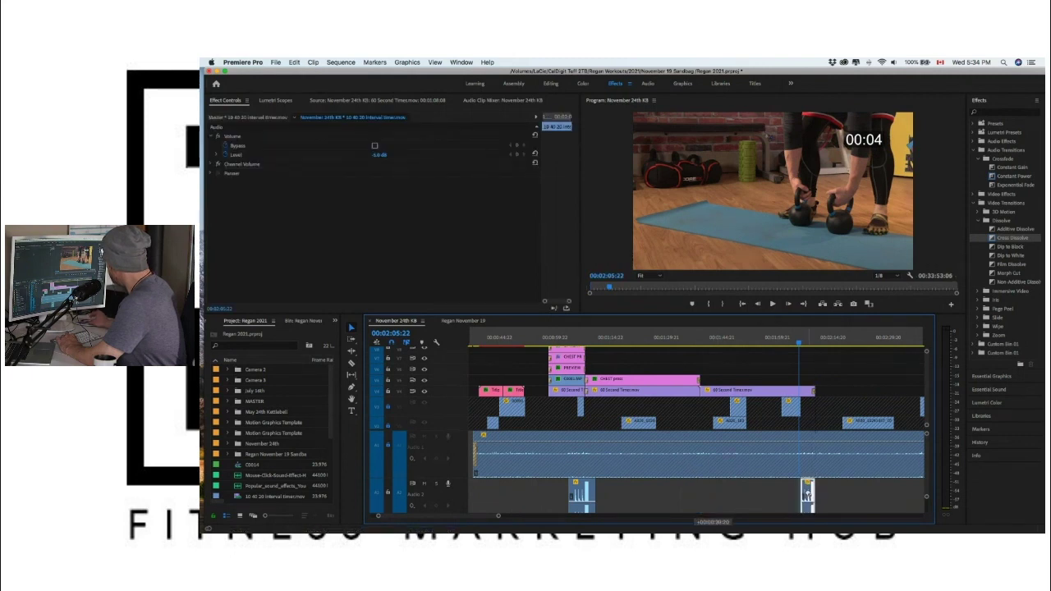
click(294, 62)
click(298, 74)
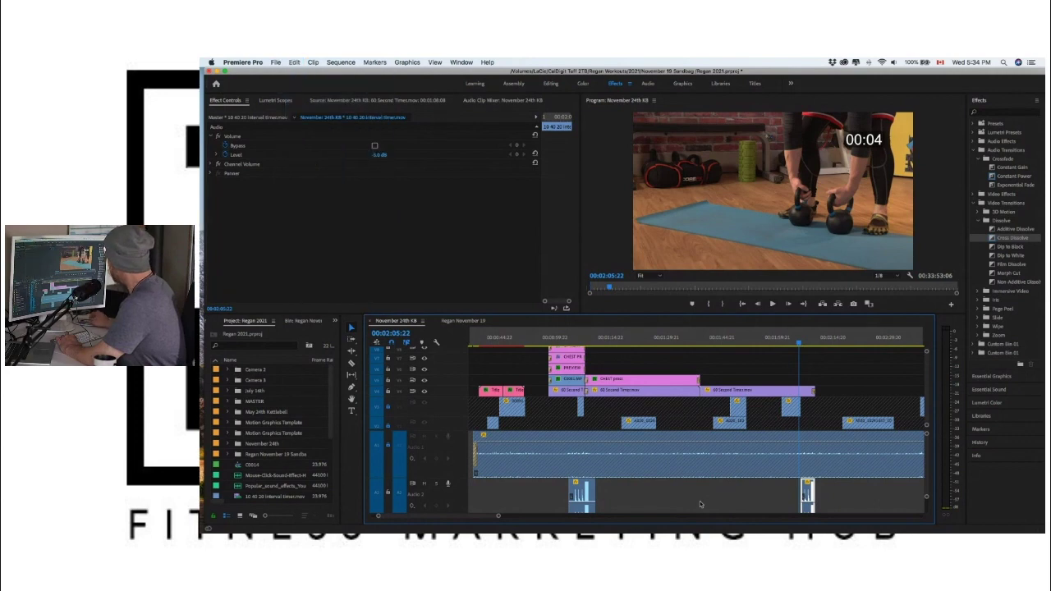
click(646, 338)
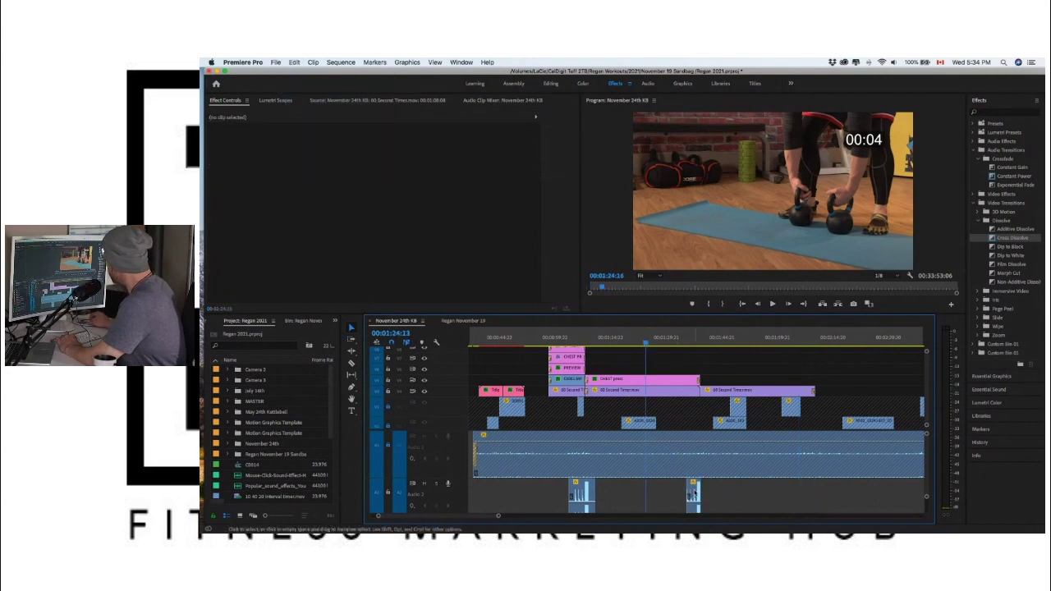
drag(694, 492, 784, 495)
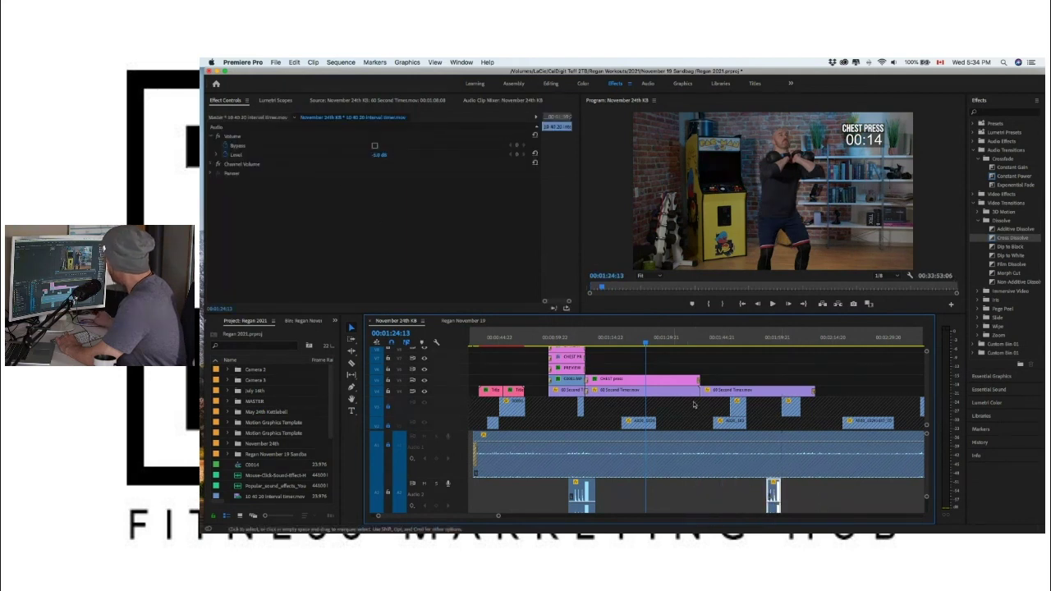
click(294, 63)
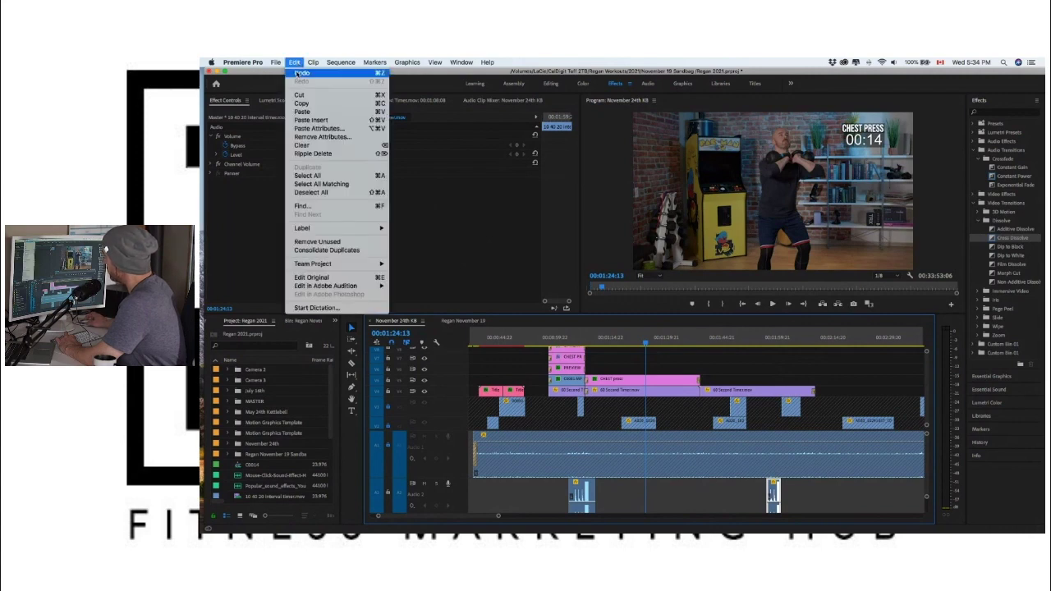
click(297, 84)
key(super+z)
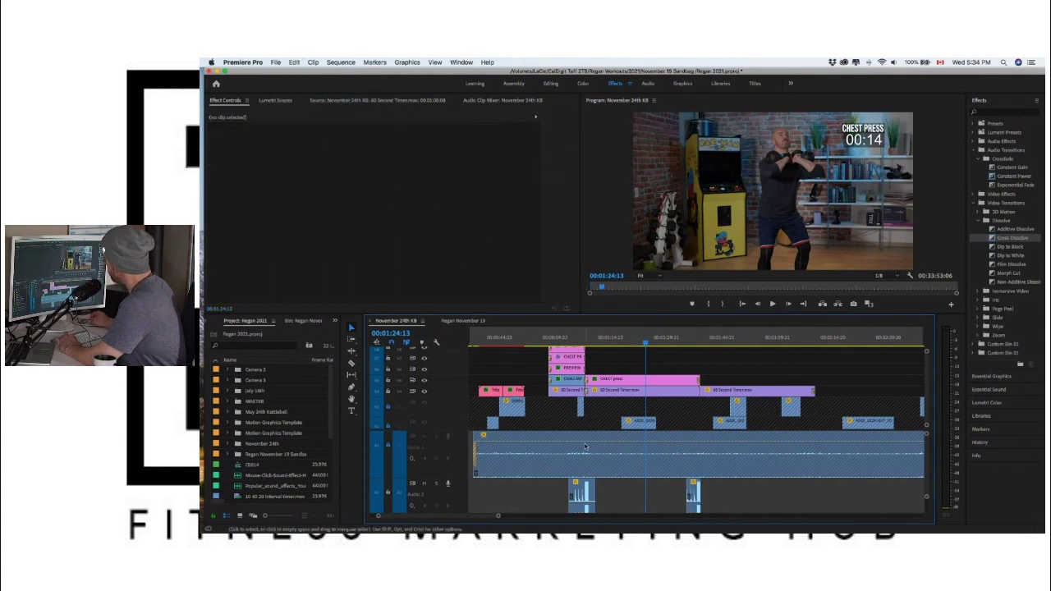
Step: Duplicate the second beep clip and align the copy's start at 00:02:05:11, over the final seconds of the copied timer
drag(694, 490, 821, 493)
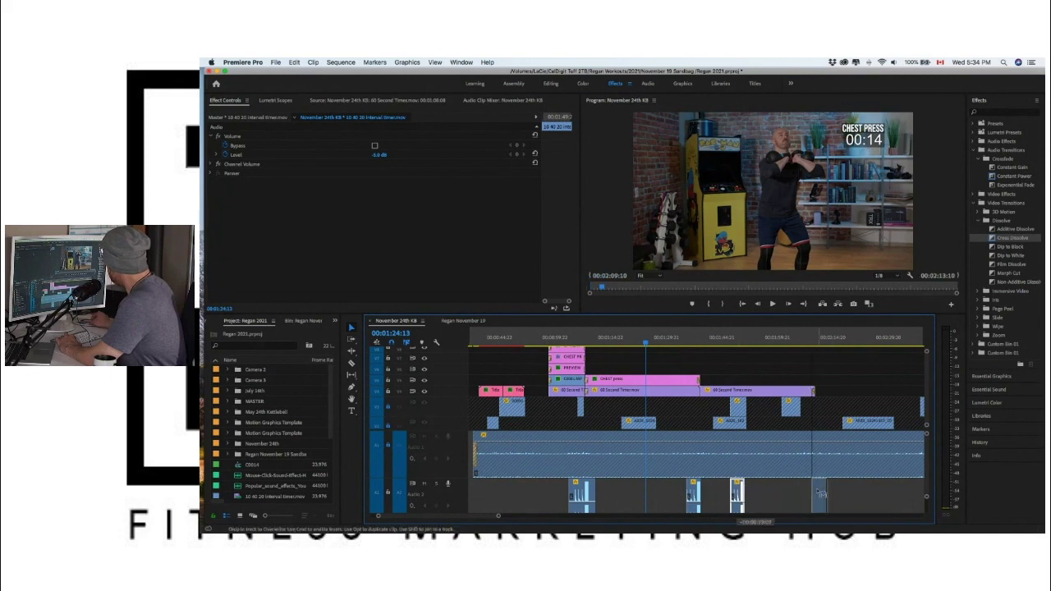
drag(808, 339, 808, 339)
click(801, 338)
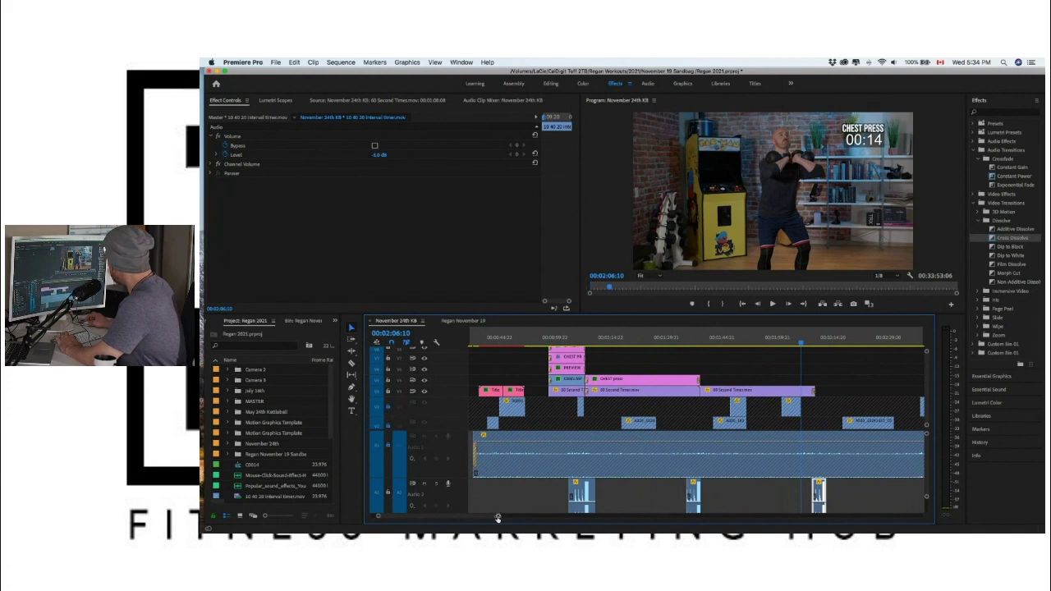
key(=)
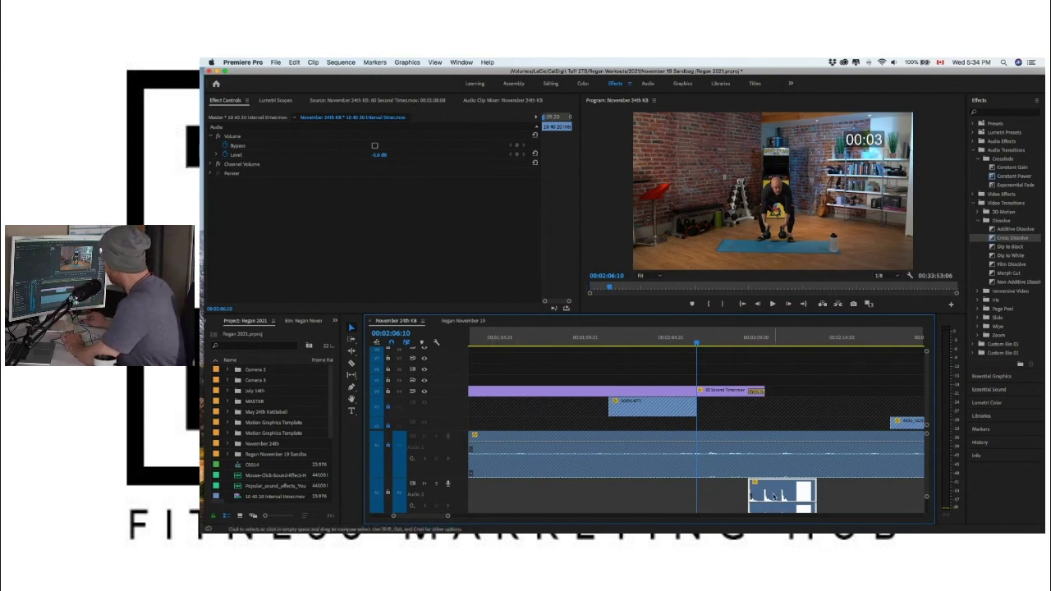
key(Up)
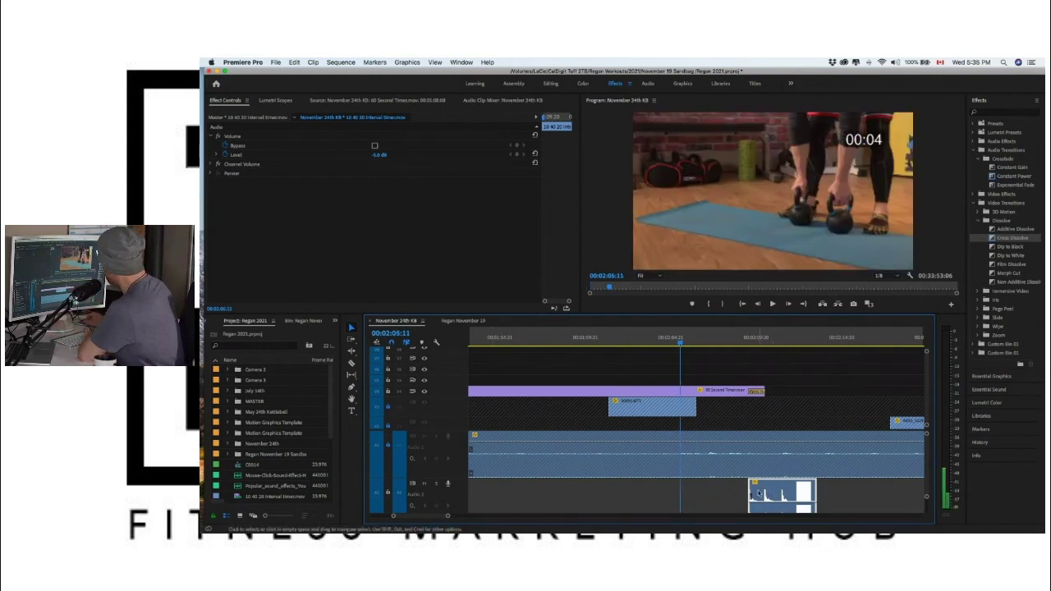
drag(750, 492, 700, 475)
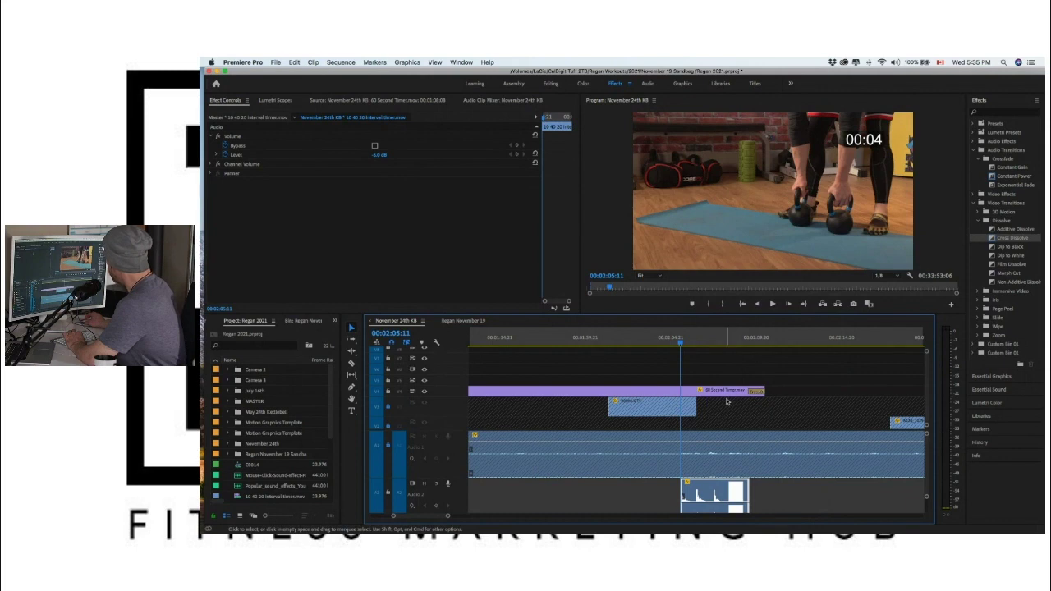
Step: Trim the end of the chest press timer to 00:01:38:07 and move the following timer up against it
scroll(727, 402, up, 10)
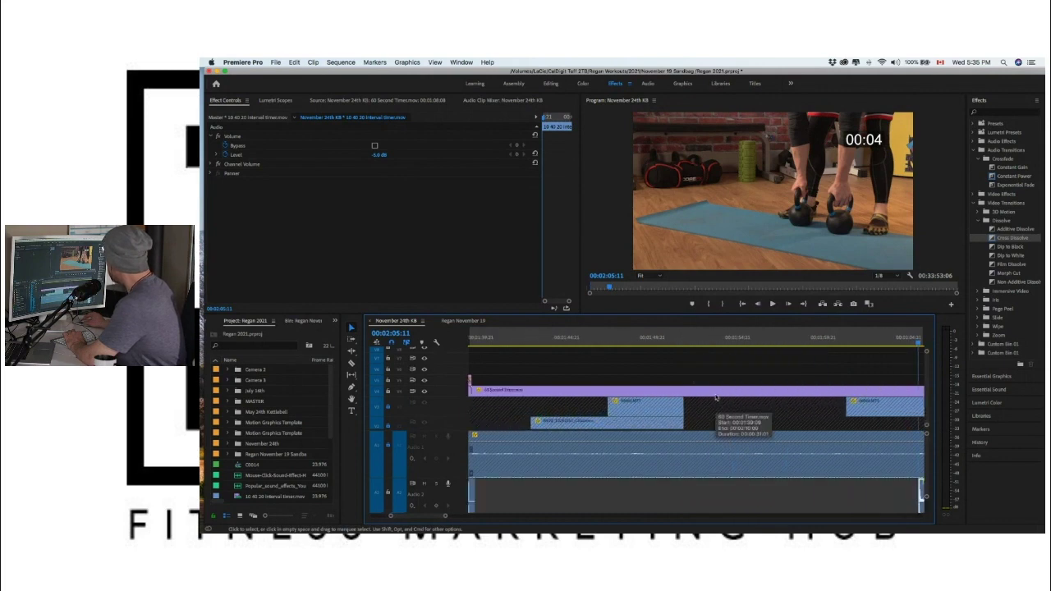
scroll(716, 398, up, 5)
click(558, 342)
click(555, 343)
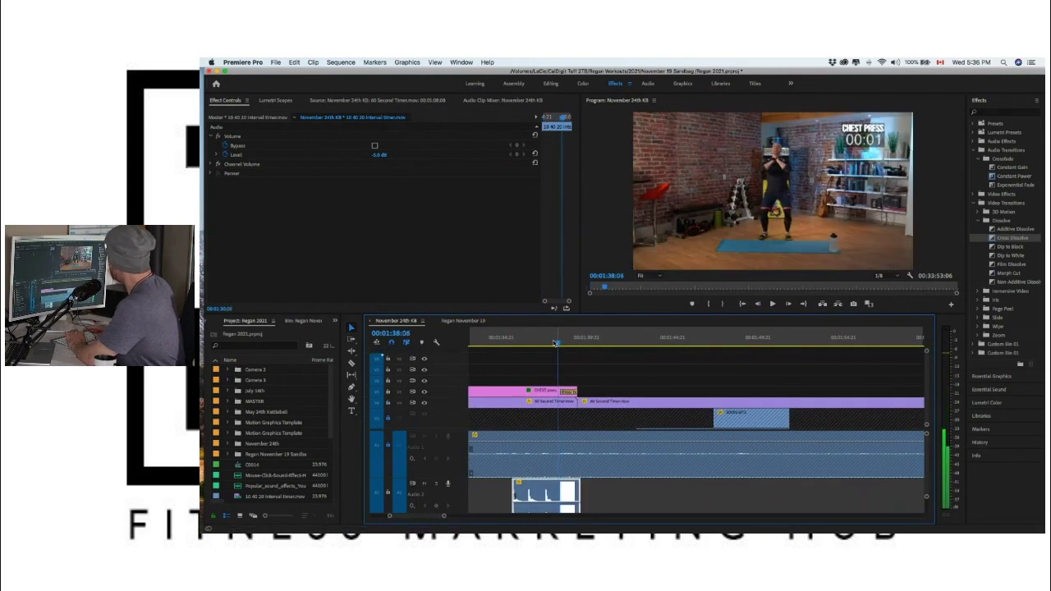
drag(555, 343, 554, 343)
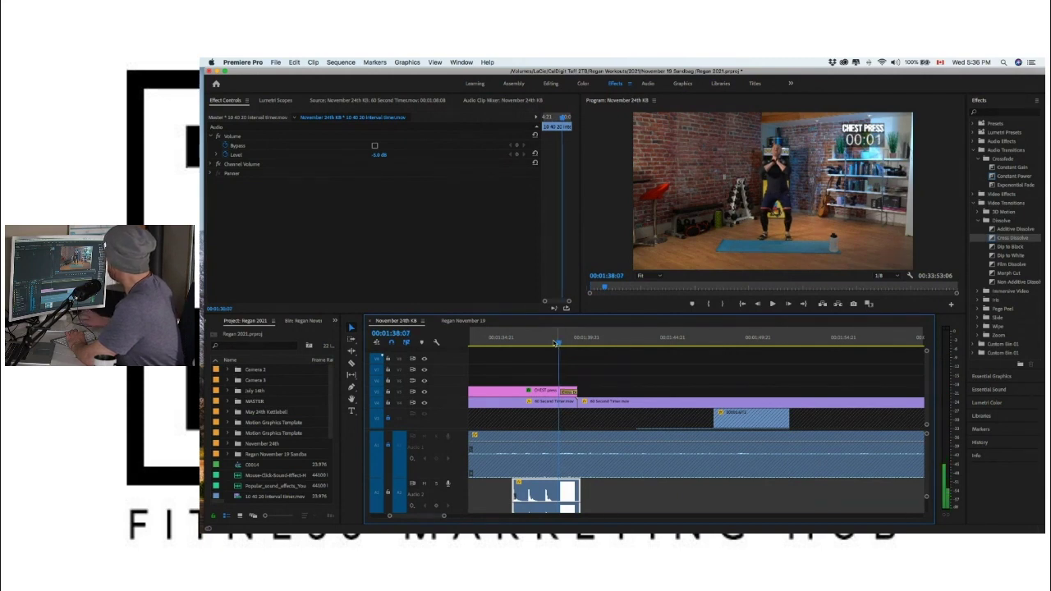
scroll(571, 407, up, 1)
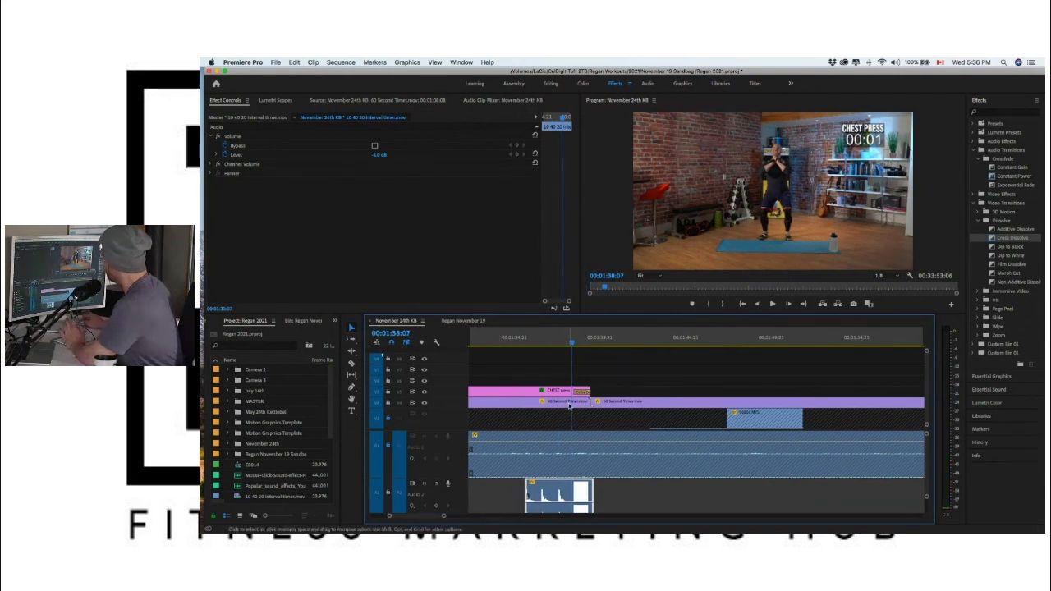
drag(583, 403, 569, 404)
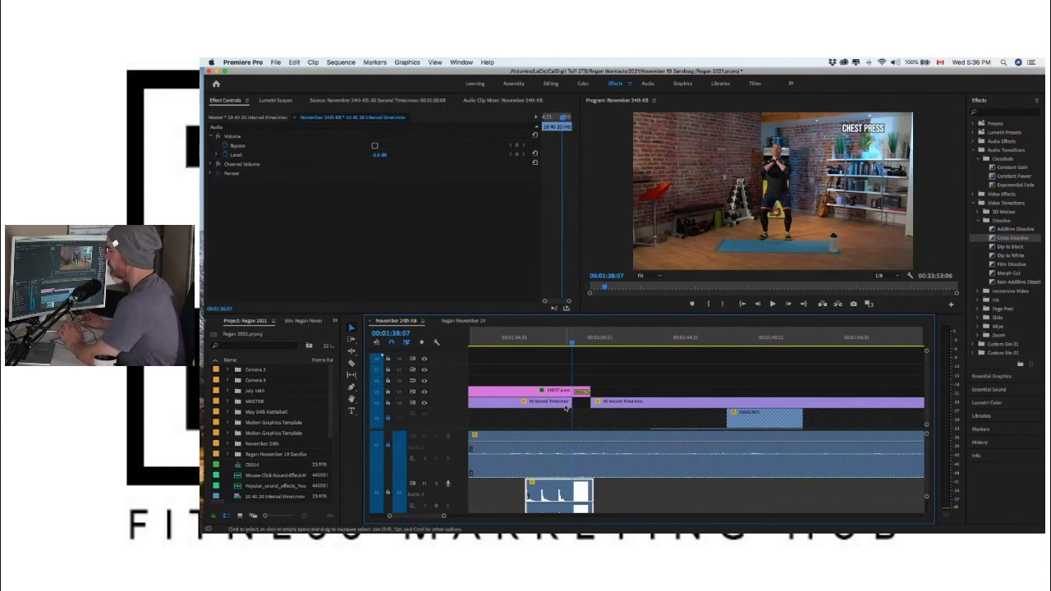
click(606, 403)
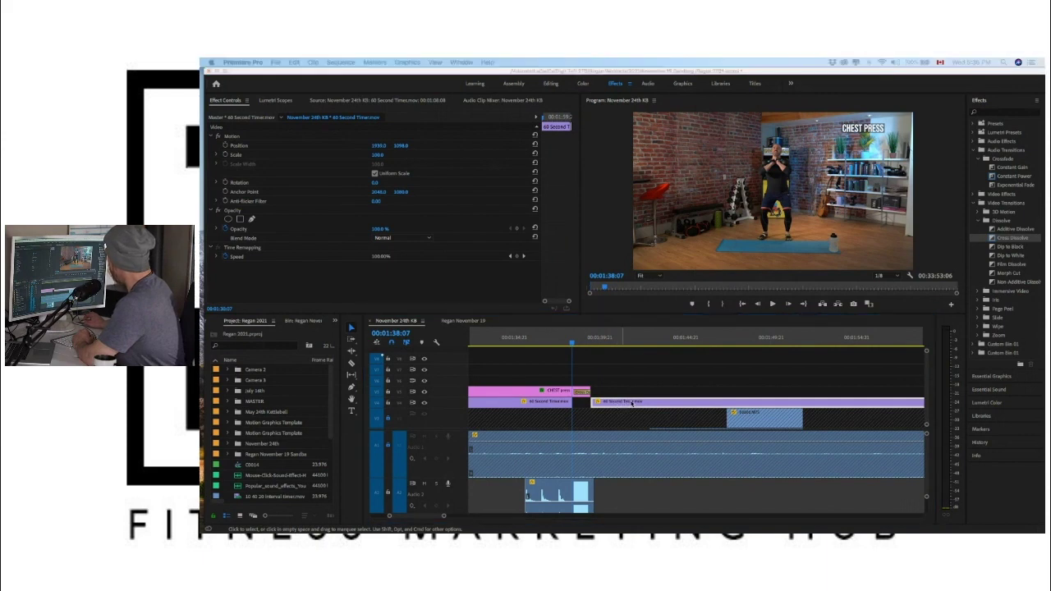
Step: Add a Cross Dissolve at the cut between the chest press timer and the following timer
click(557, 343)
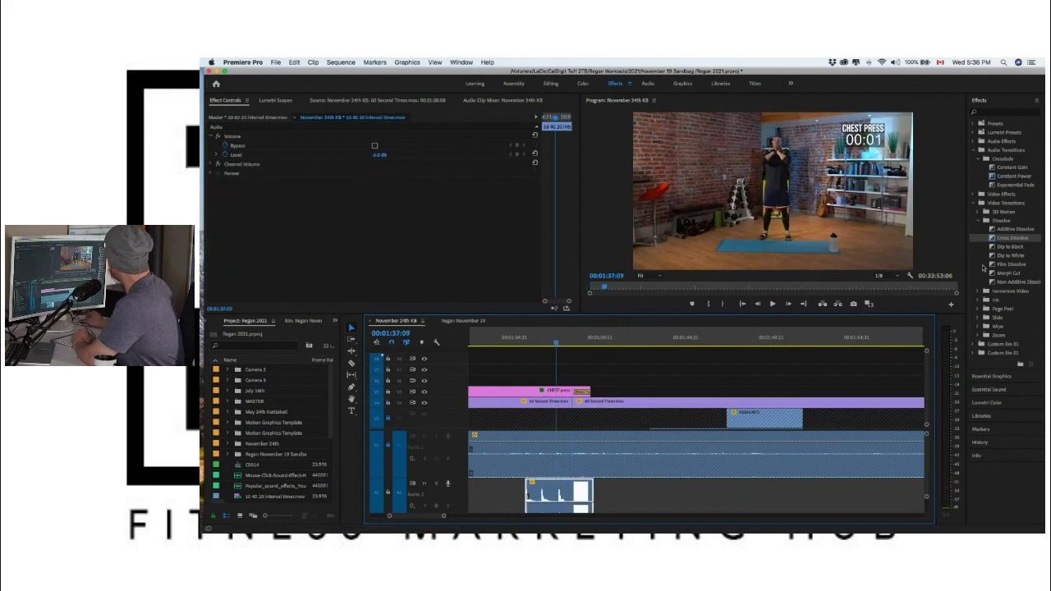
drag(992, 238, 642, 369)
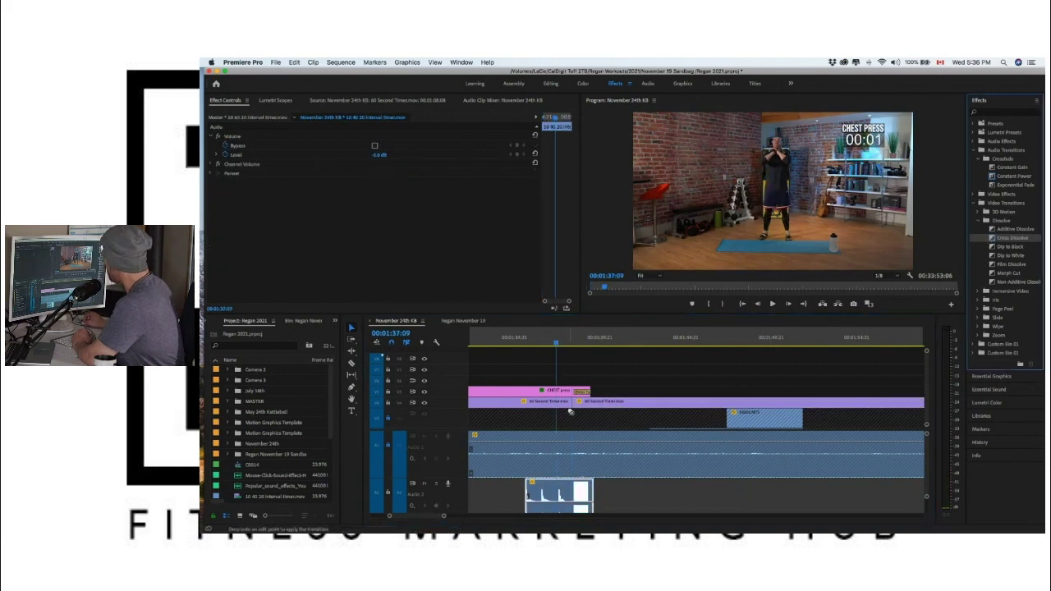
drag(570, 410, 578, 411)
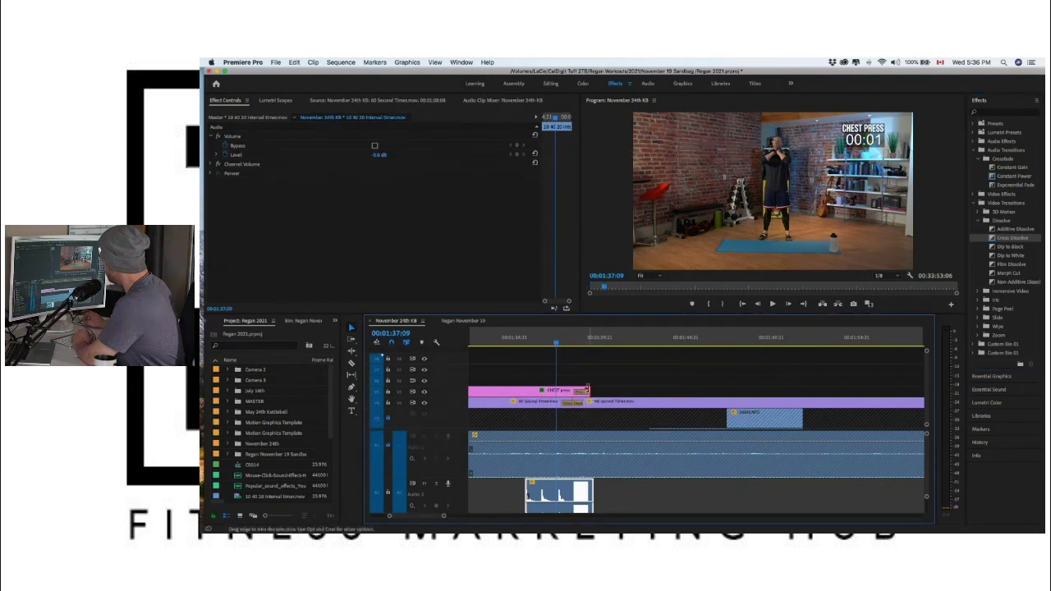
Step: Trim the end of the chest press title to just before the timer cut and play back the transition
click(590, 388)
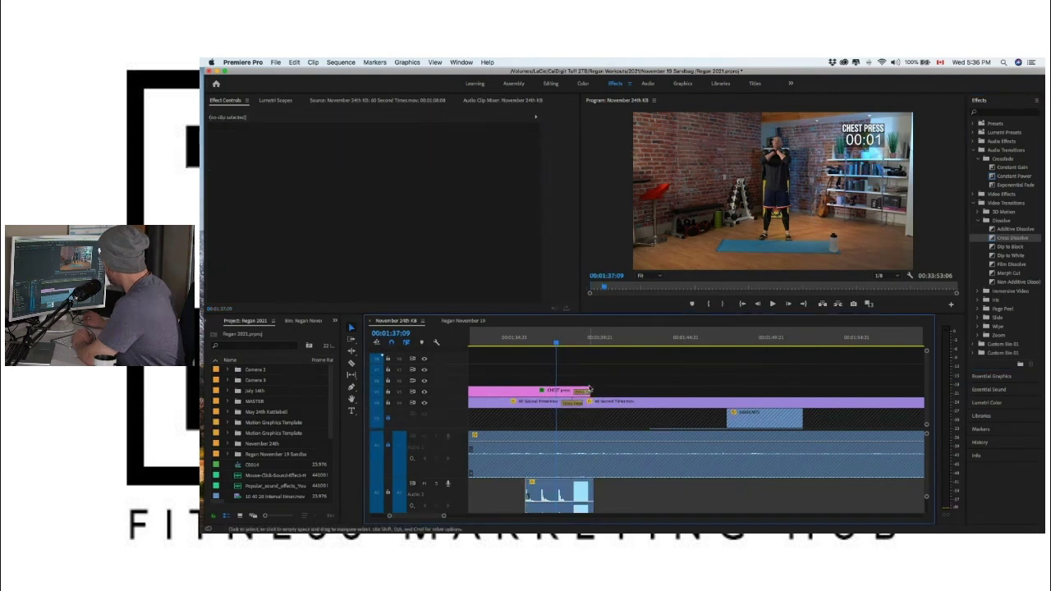
mouse_move(581, 389)
mouse_down()
mouse_move(601, 392)
mouse_move(567, 391)
mouse_up()
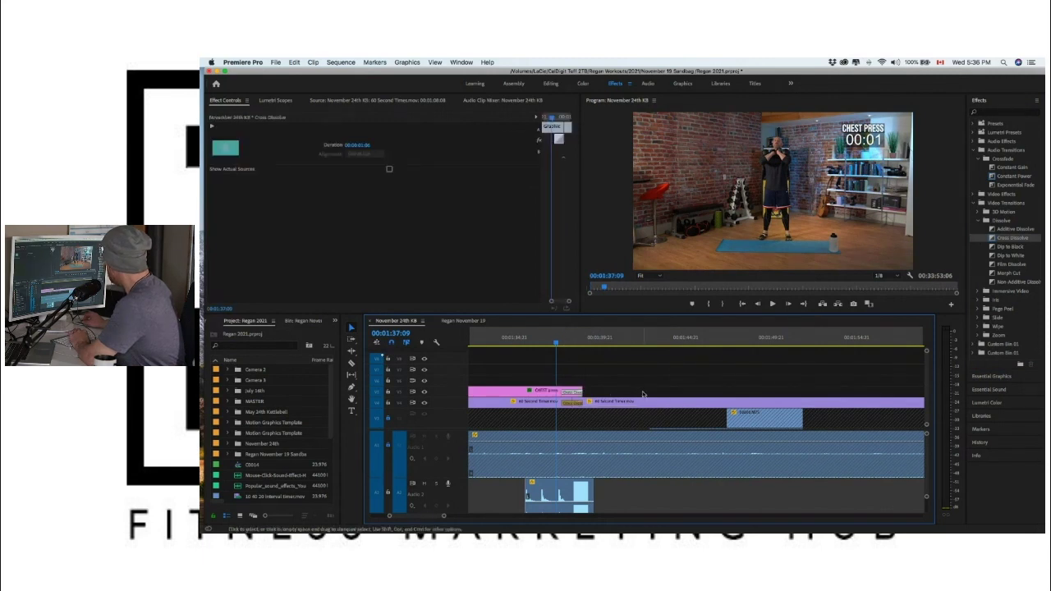
click(566, 492)
key(space)
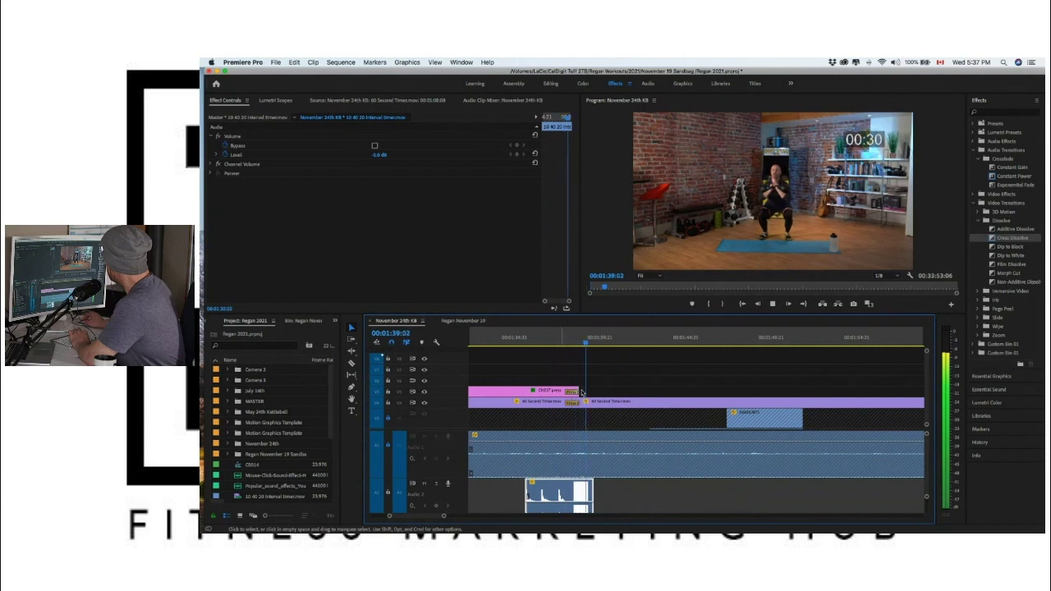
key(space)
Step: Play the final seconds of the copied timer, from about 00:02:04, with its beeps
scroll(805, 445, right, 5)
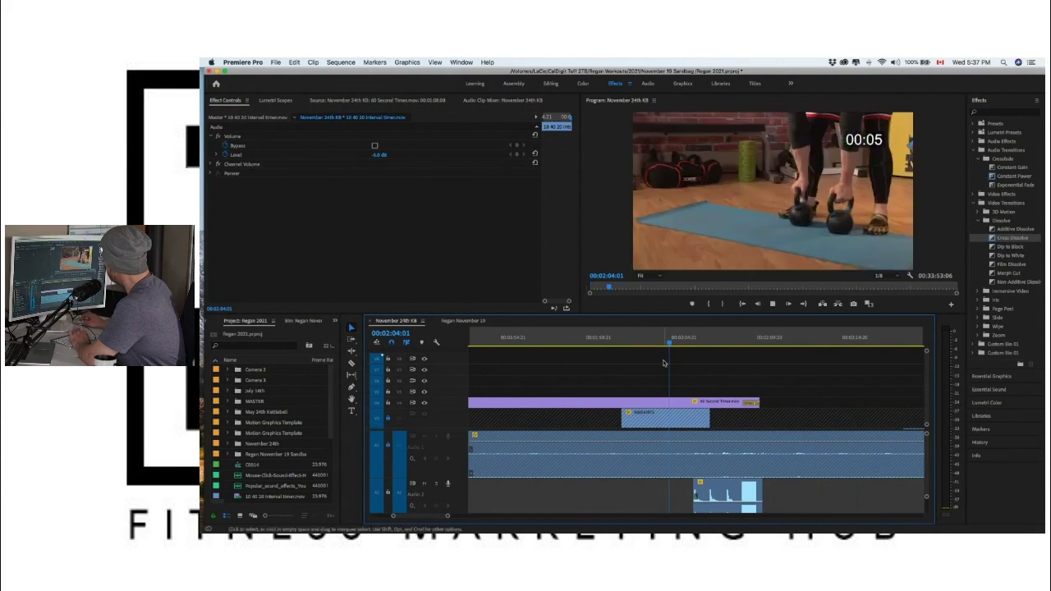
key(space)
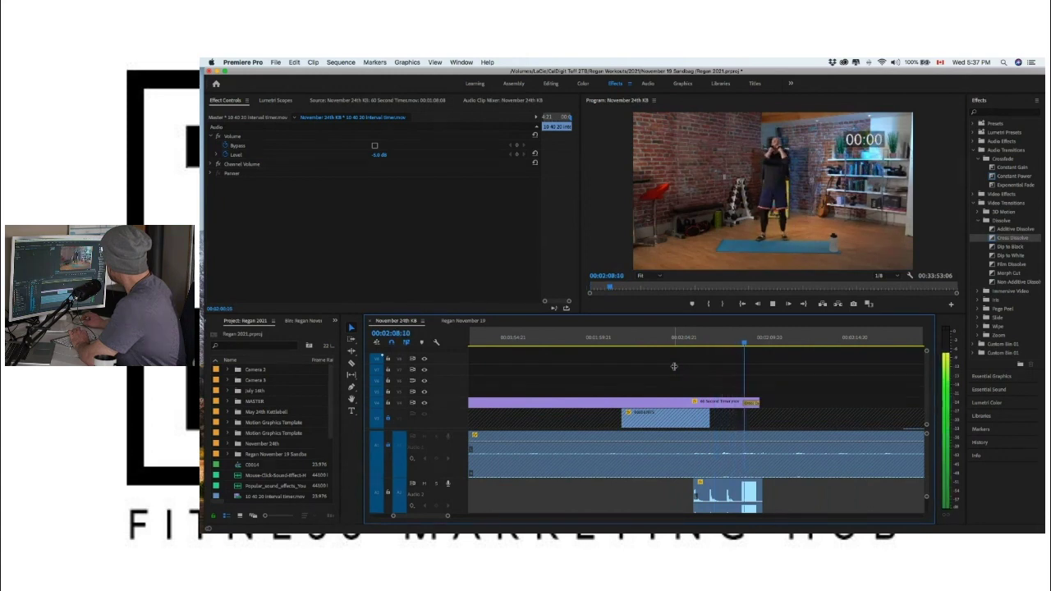
key(space)
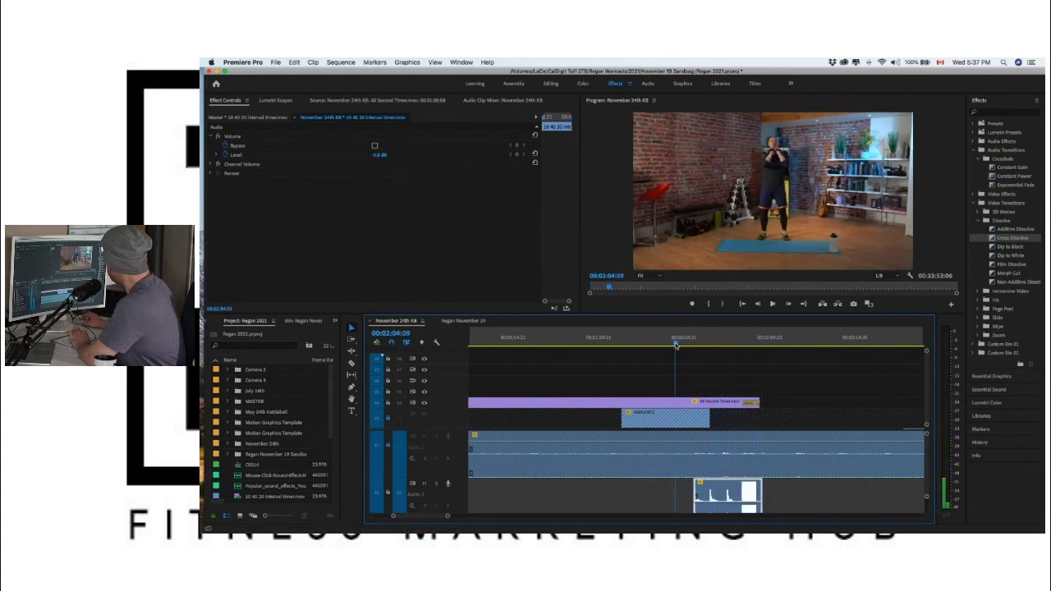
Step: Mute the Audio 2 beep track and replay the copied timer's last seconds up to about 00:02:08:20
key(equal)
click(424, 484)
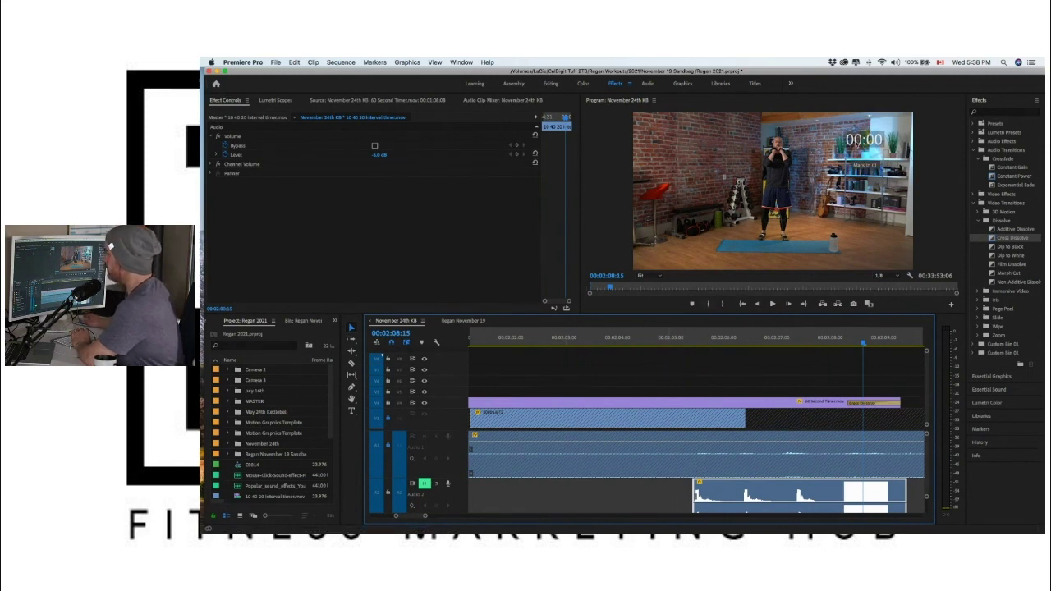
key(space)
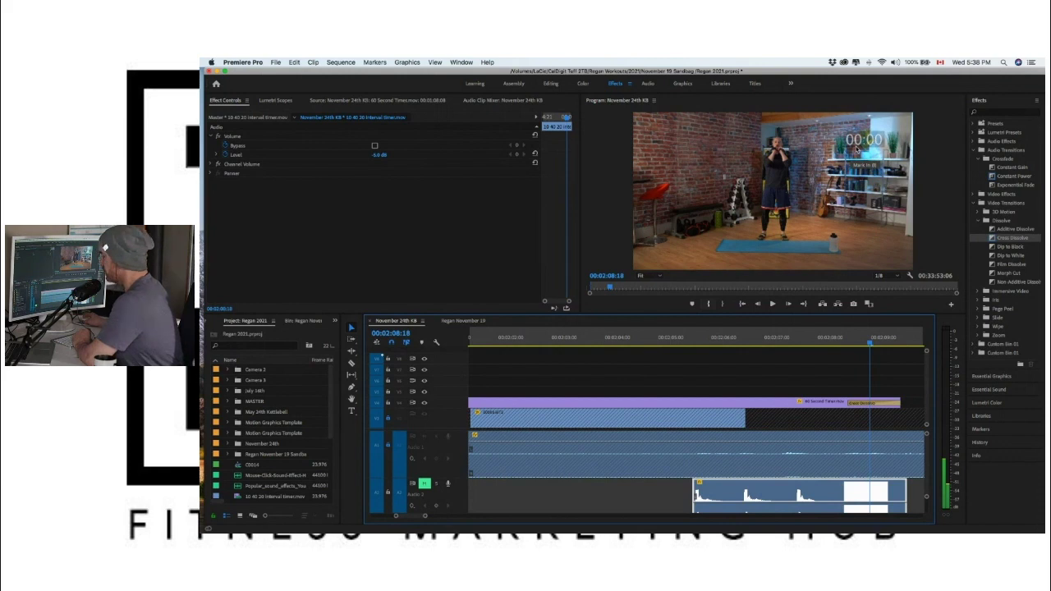
click(651, 337)
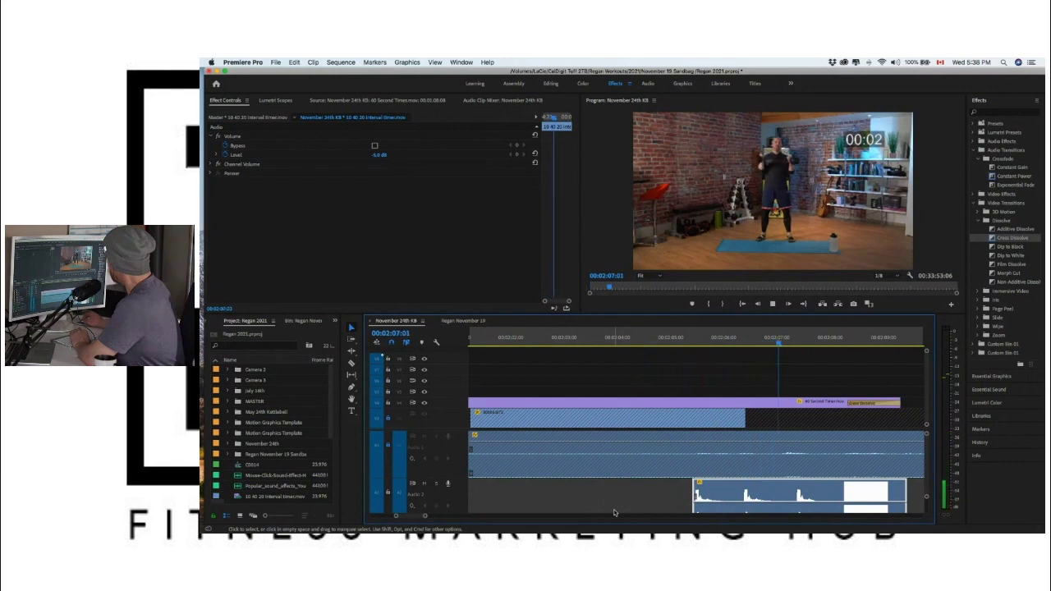
key(space)
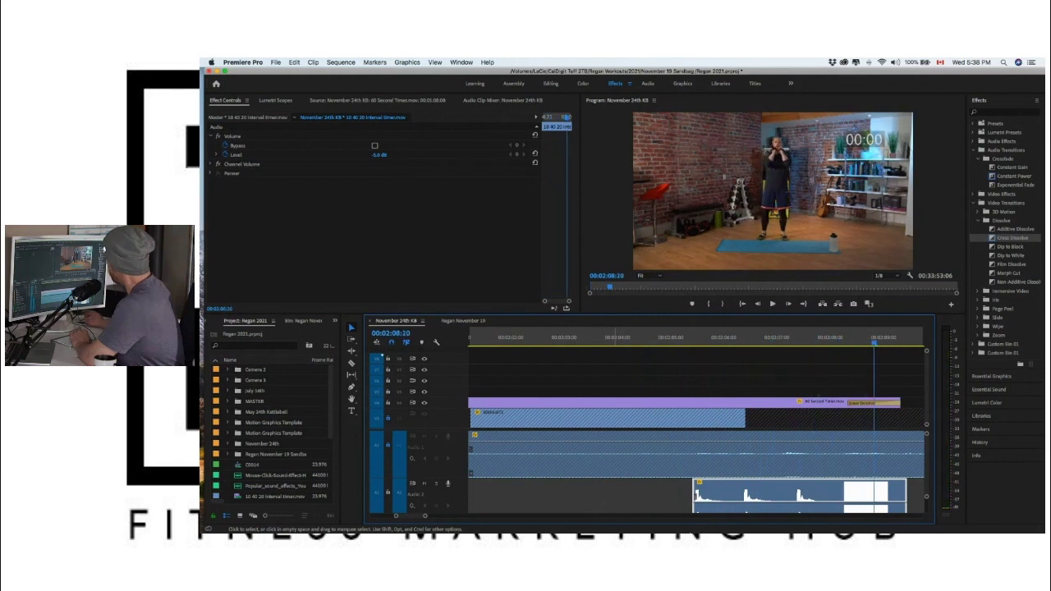
Step: Trim the end of the copied timer to 00:02:08:06 and delete the Cross Dissolve at its end
key(minus)
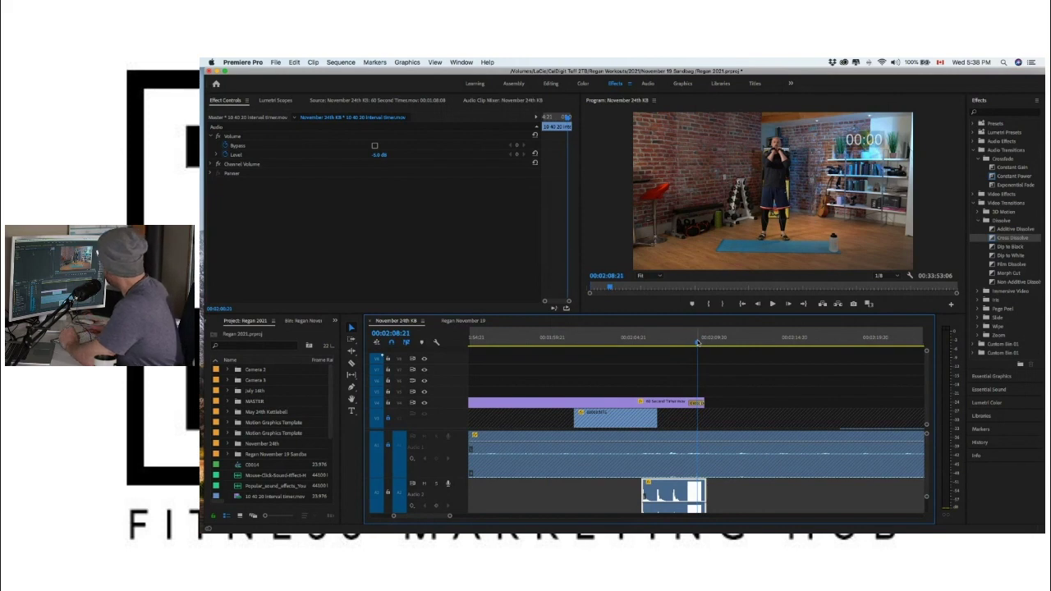
drag(698, 342, 674, 342)
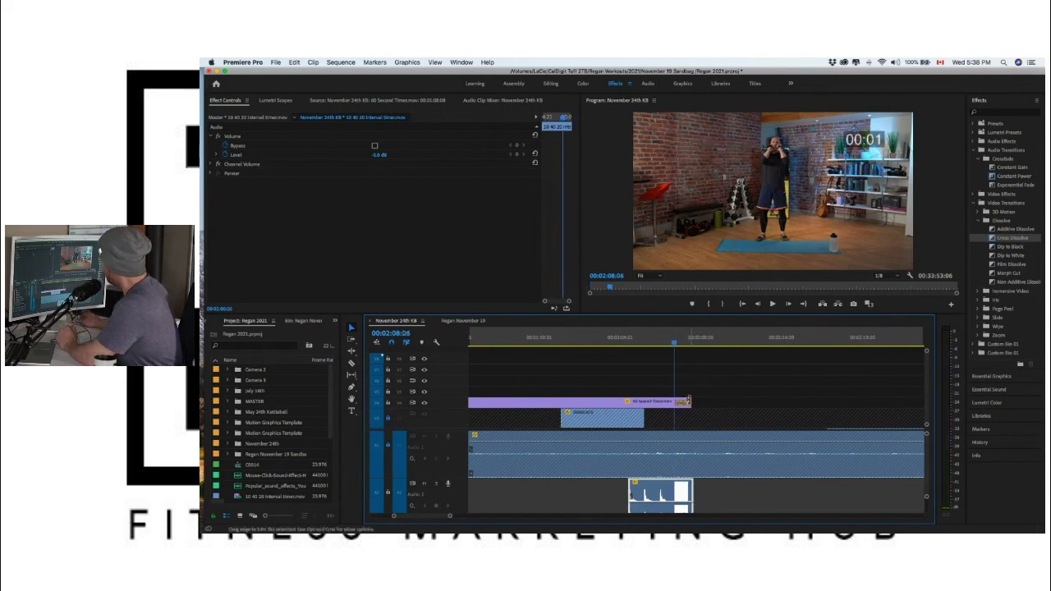
drag(688, 401, 681, 404)
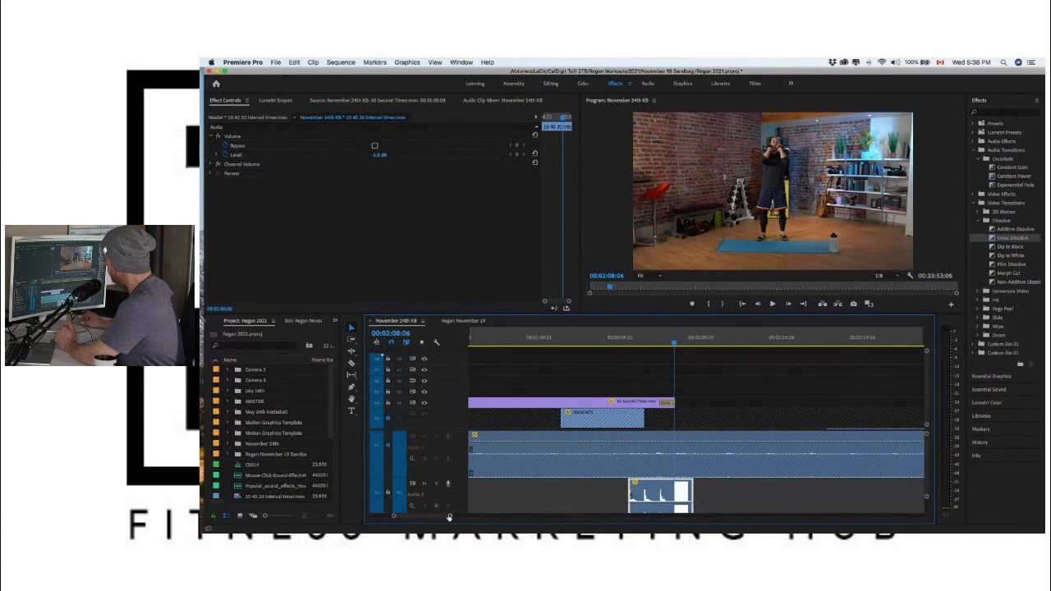
click(666, 404)
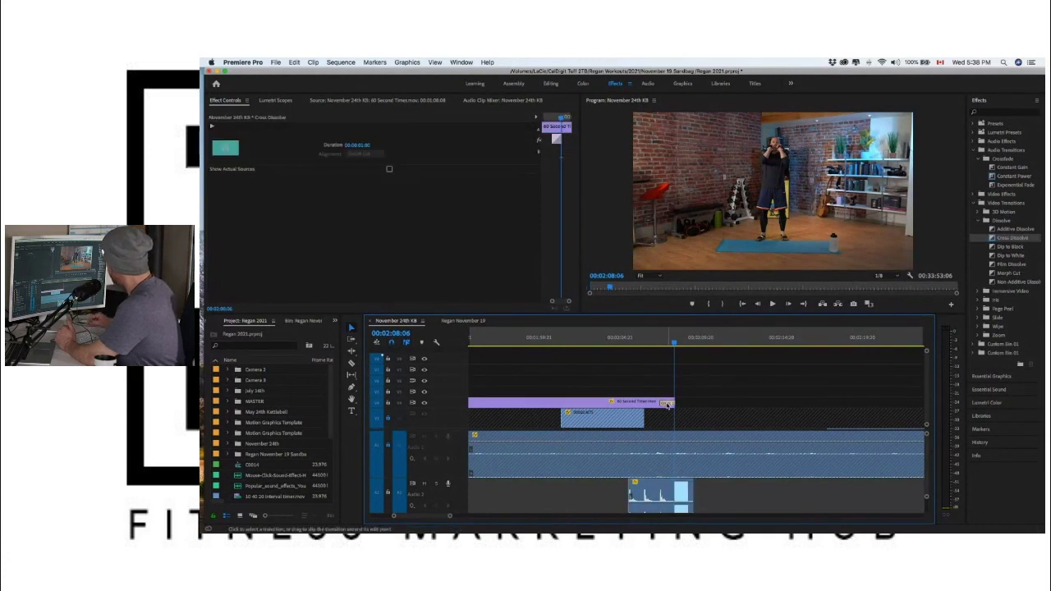
key(Delete)
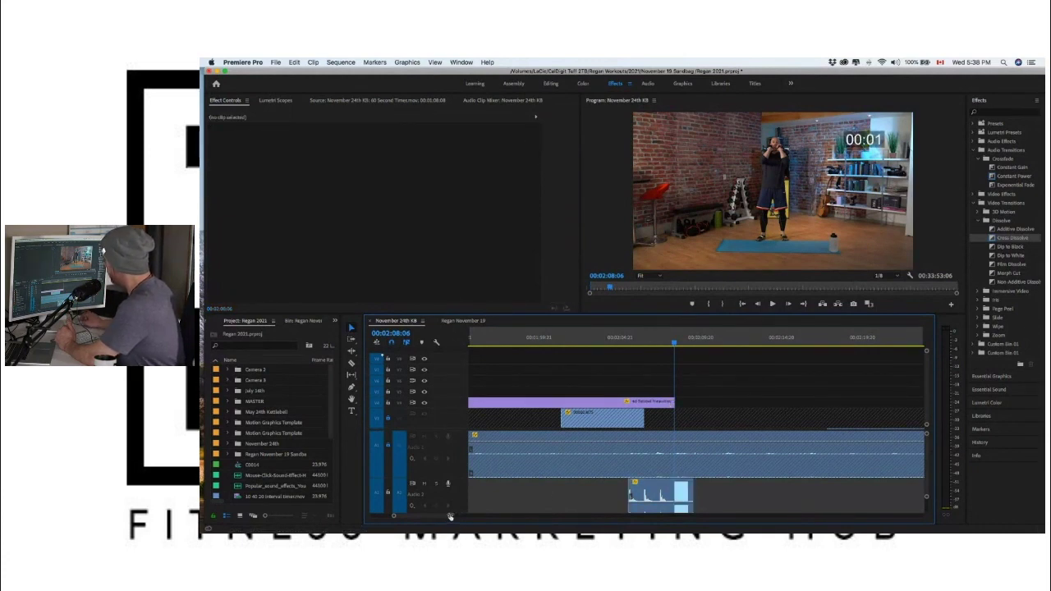
Step: Select the up-next CHEST PRESS graphic above the first timer and place the playhead over it at 00:01:04:05
drag(450, 516, 548, 516)
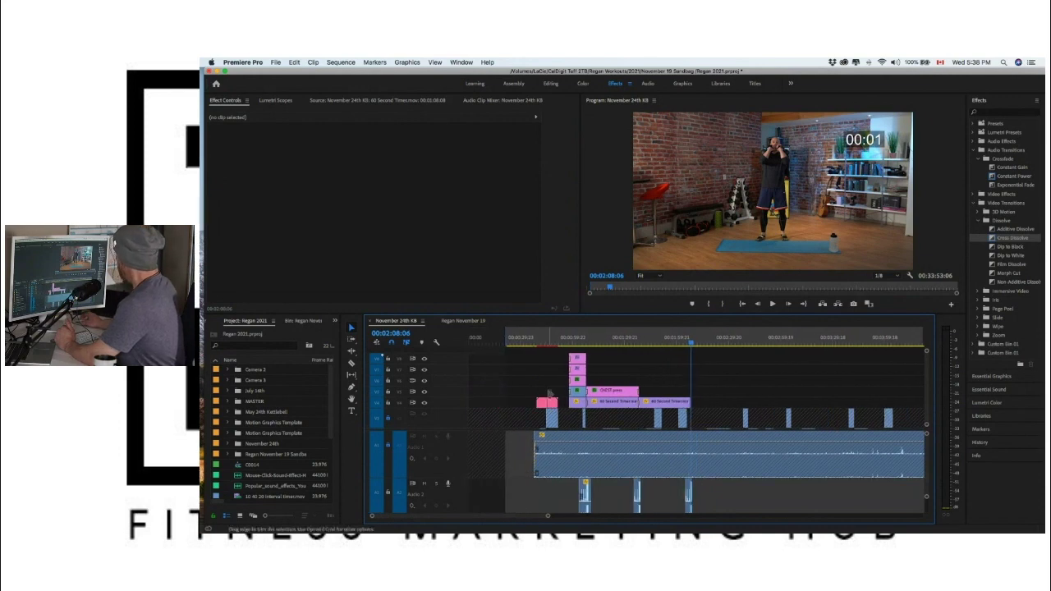
mouse_move(591, 343)
mouse_down()
mouse_move(608, 343)
mouse_move(577, 343)
mouse_up()
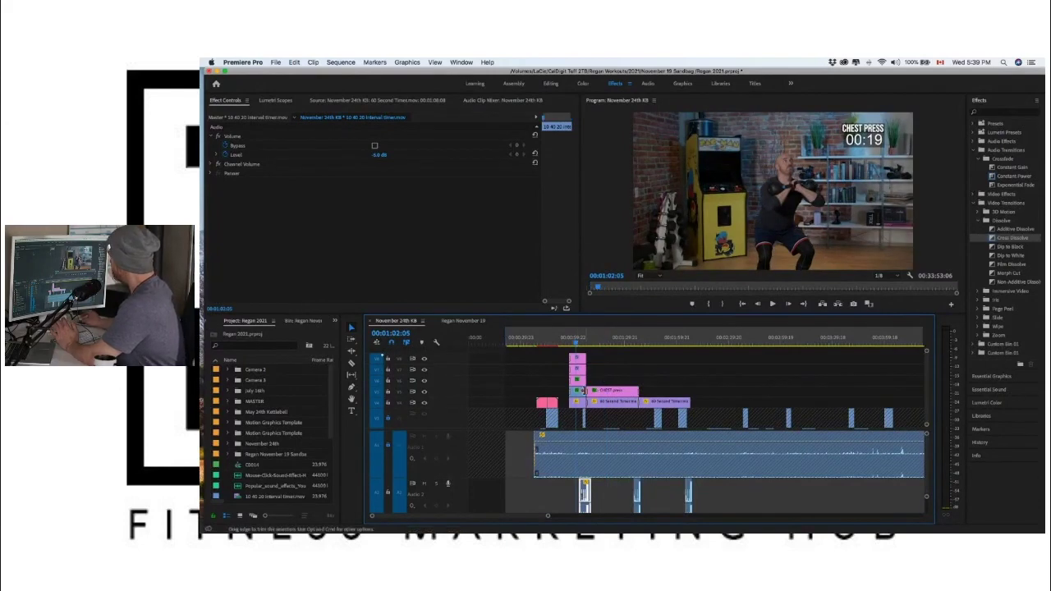
scroll(576, 373, down, 2)
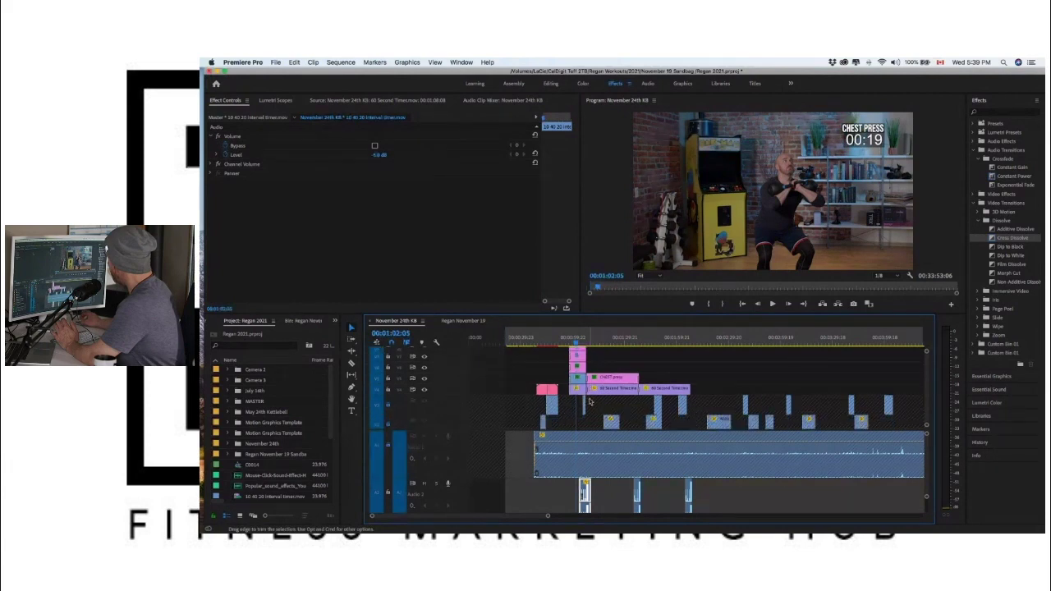
key(Right)
key(Right)
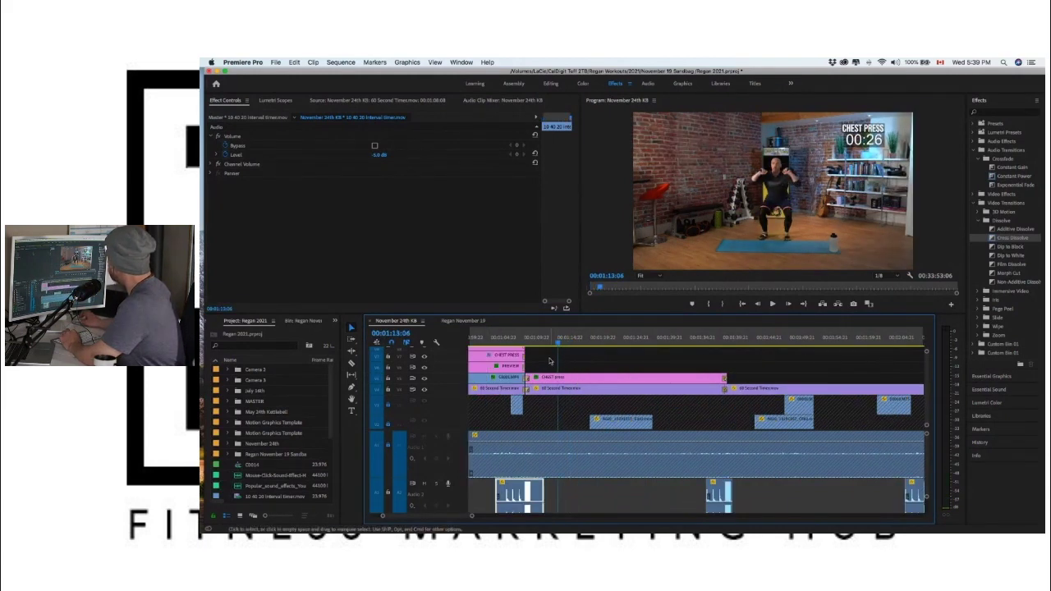
click(549, 378)
click(500, 356)
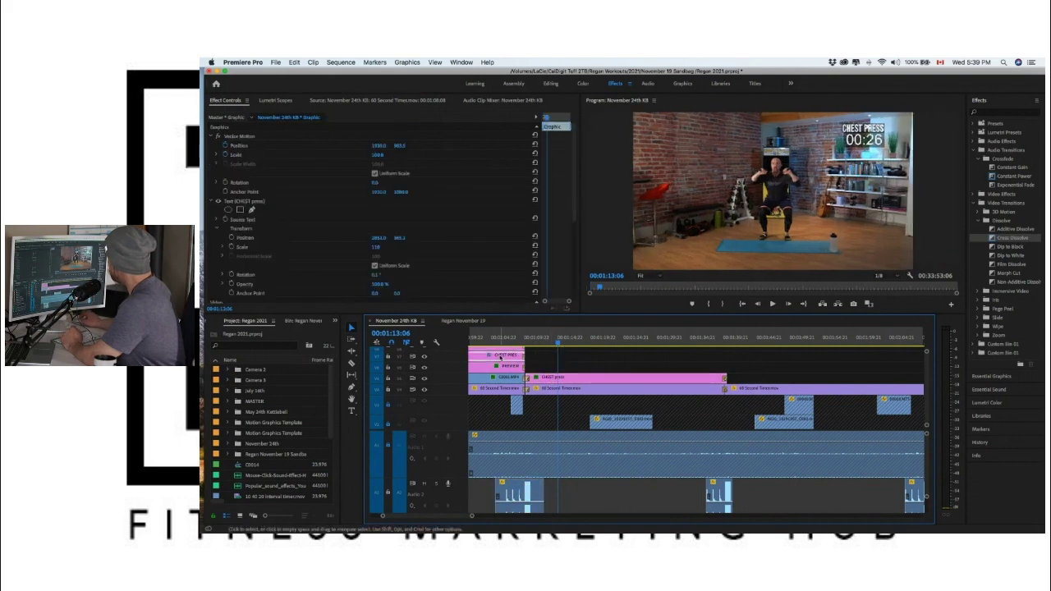
click(500, 341)
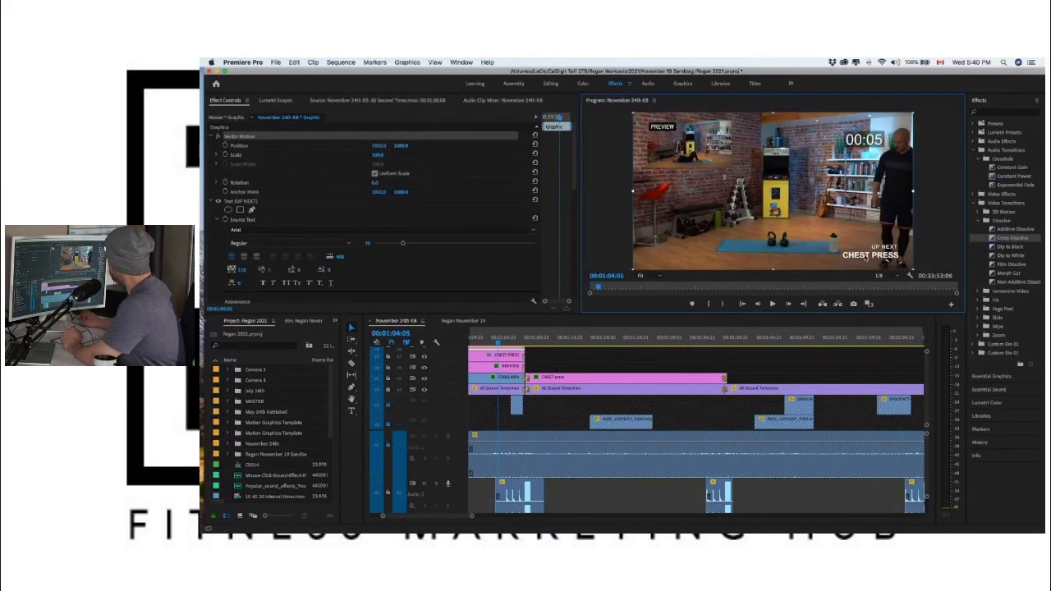
Step: Replace the CHEST PRESS text under UP NEXT with SQUAT
key(Left)
key(Left)
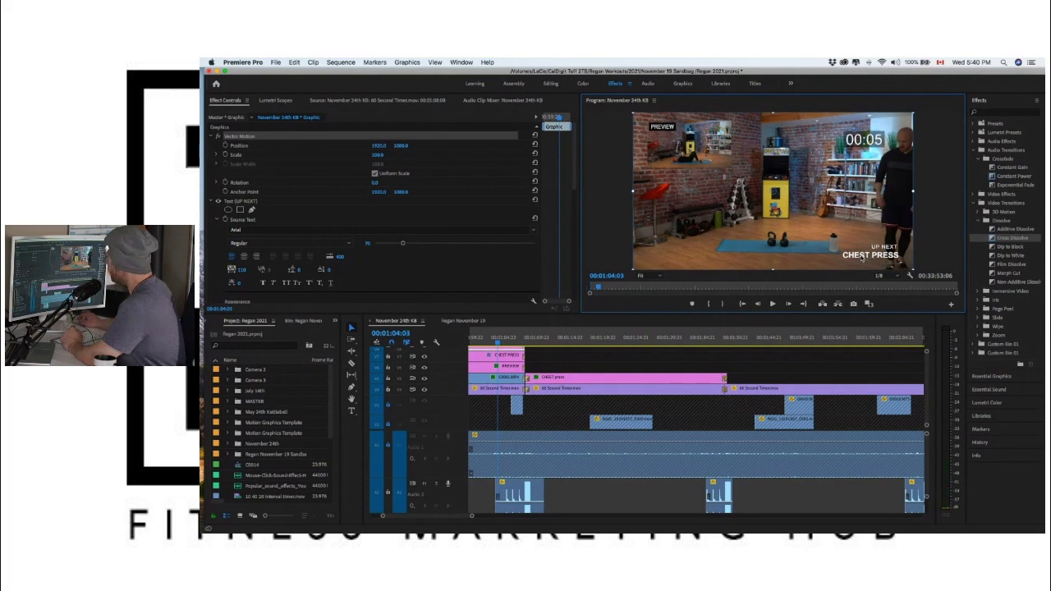
key(Right)
key(Right)
key(Right)
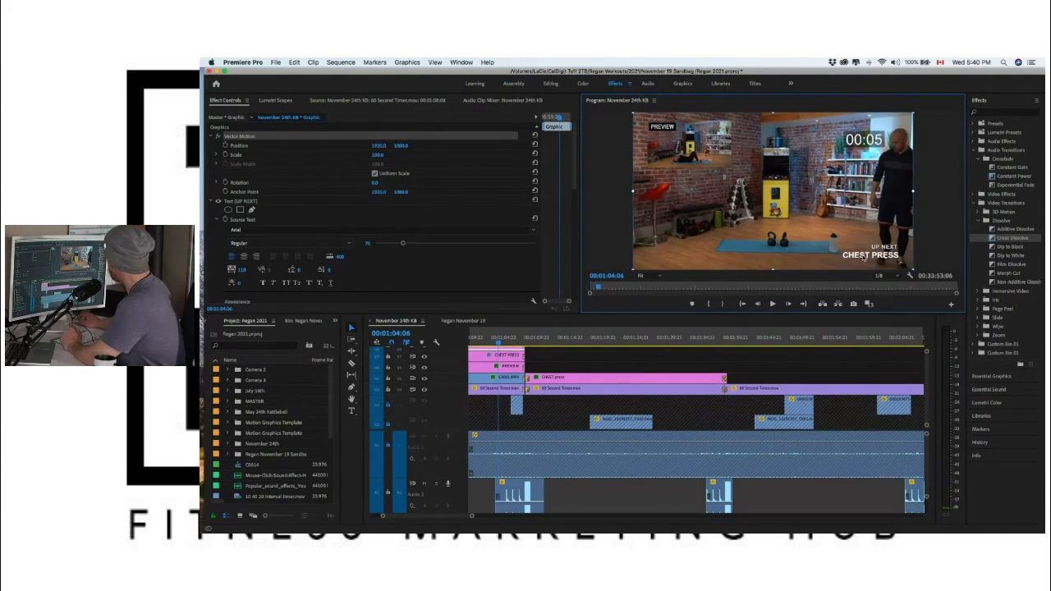
click(865, 256)
double_click(863, 257)
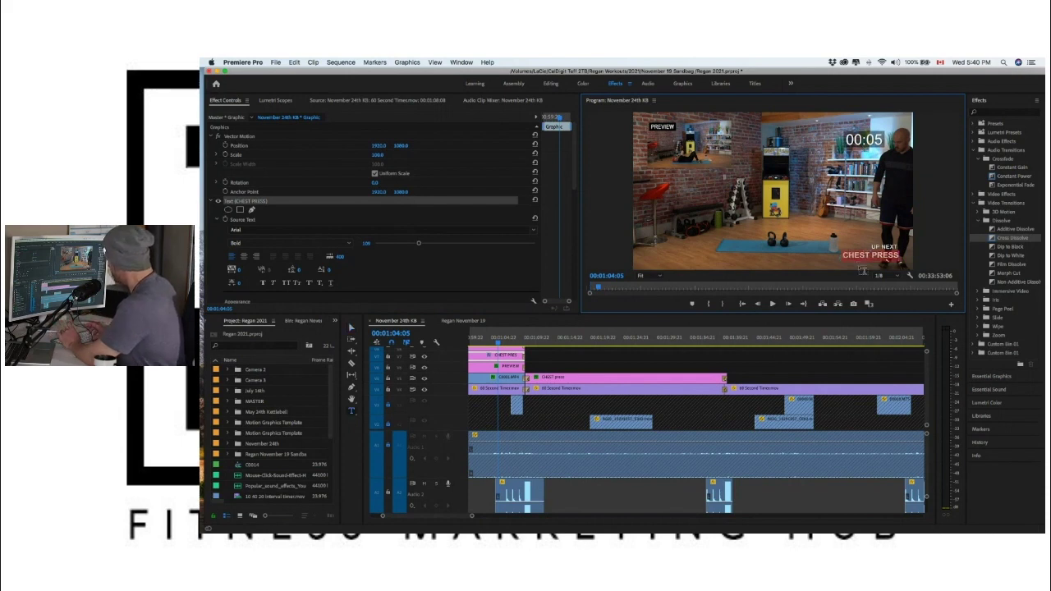
text(S)
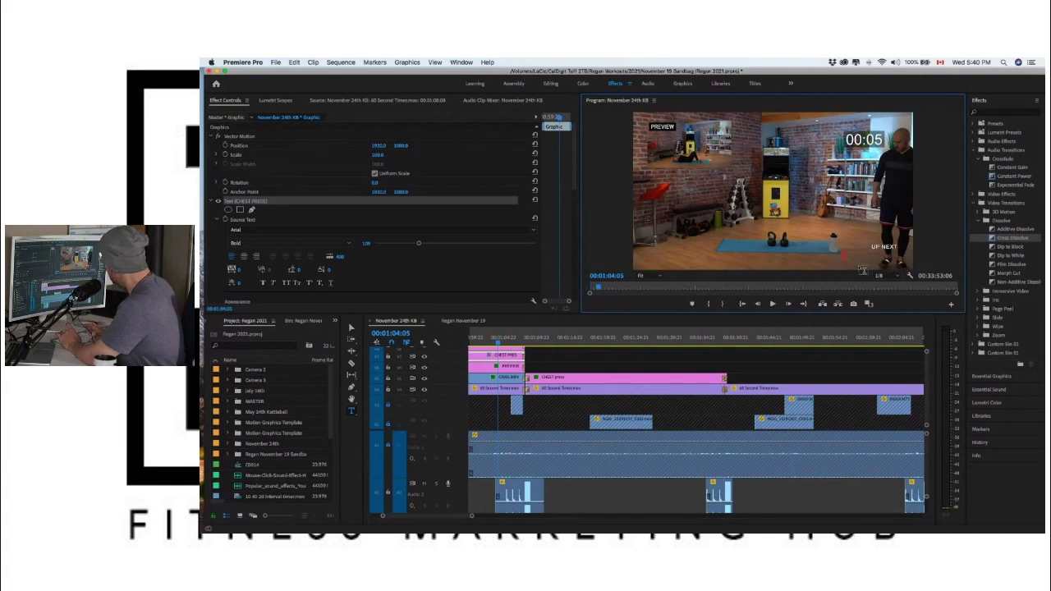
text(QUAT)
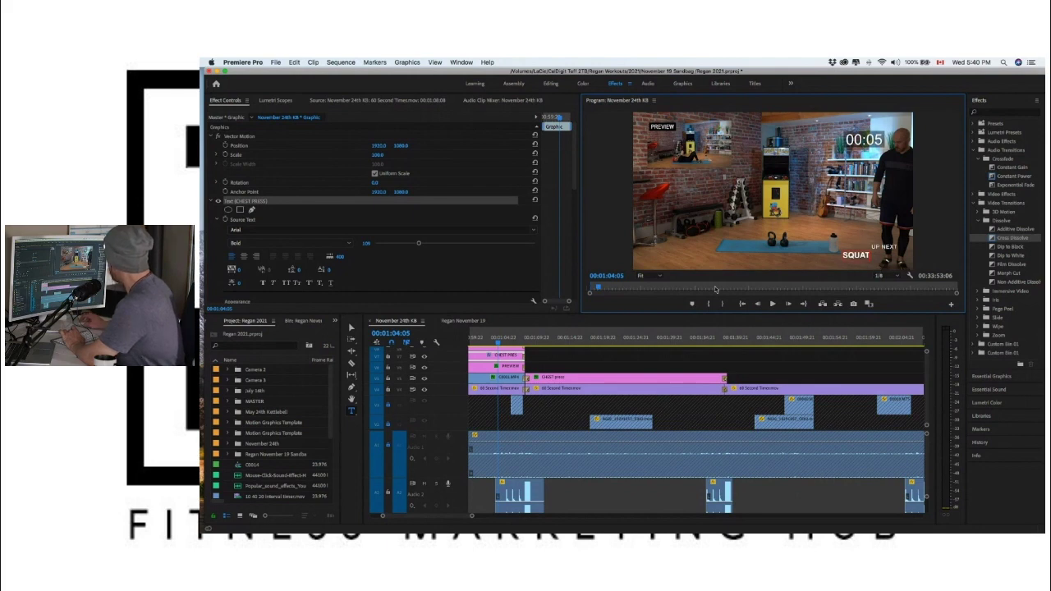
click(351, 328)
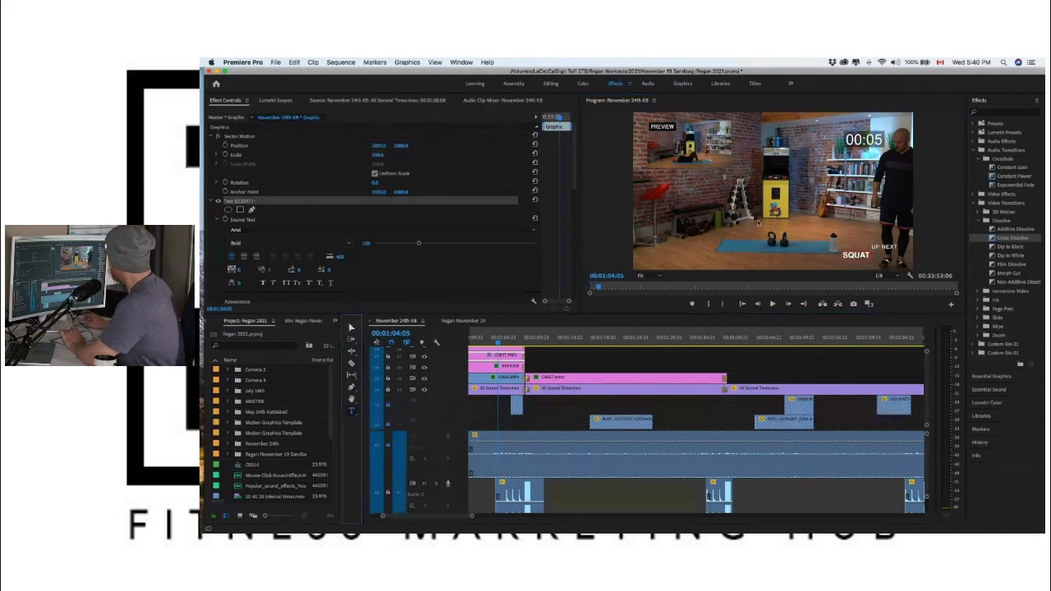
click(791, 218)
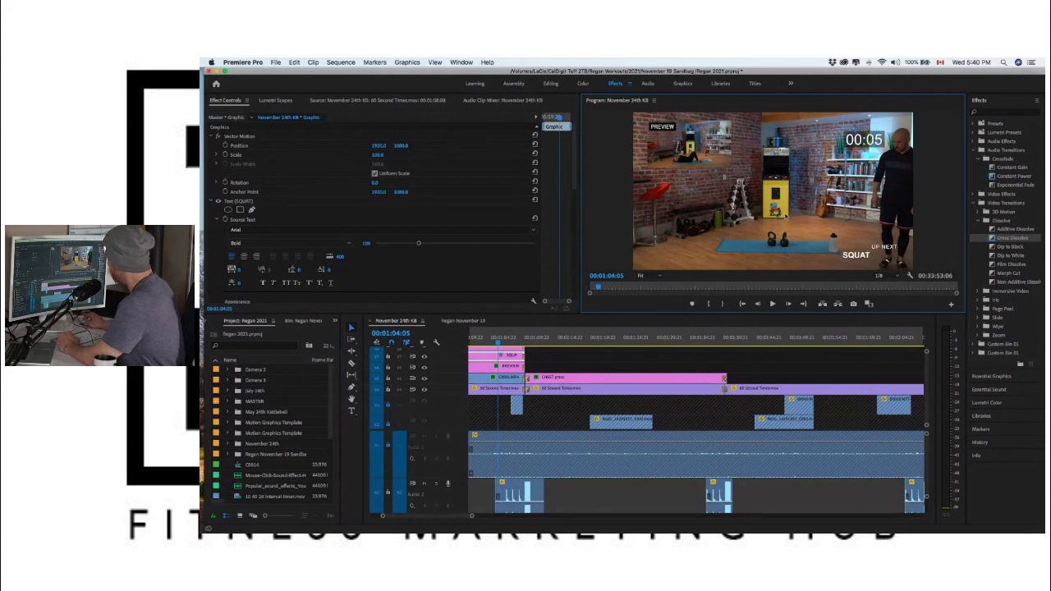
Step: Show safe margins in the Program monitor and magnify it to 50% around the SQUAT and UP NEXT text
right_click(784, 215)
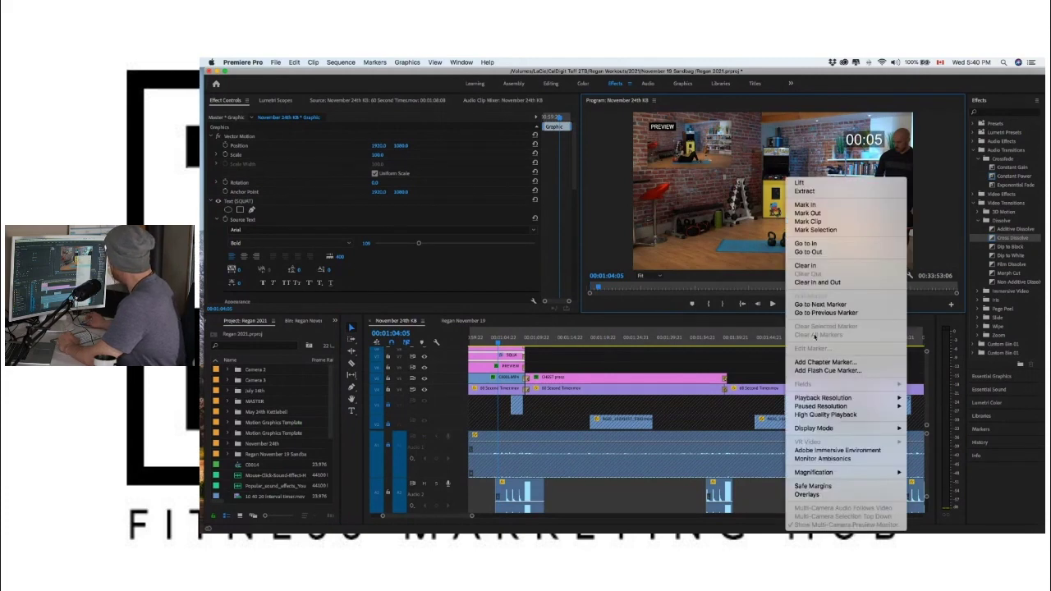
click(813, 487)
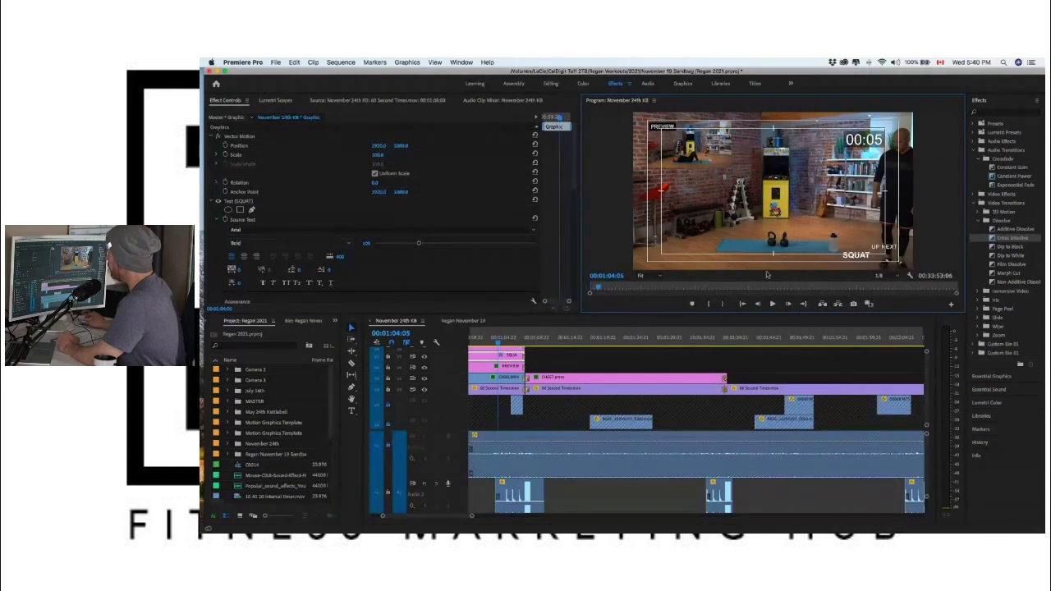
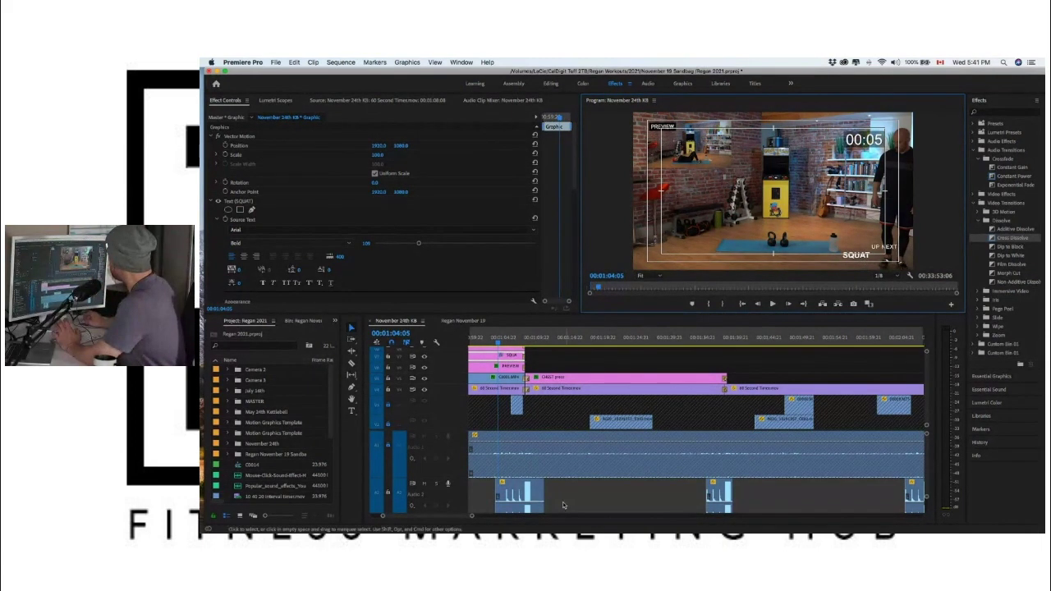
drag(471, 517, 471, 516)
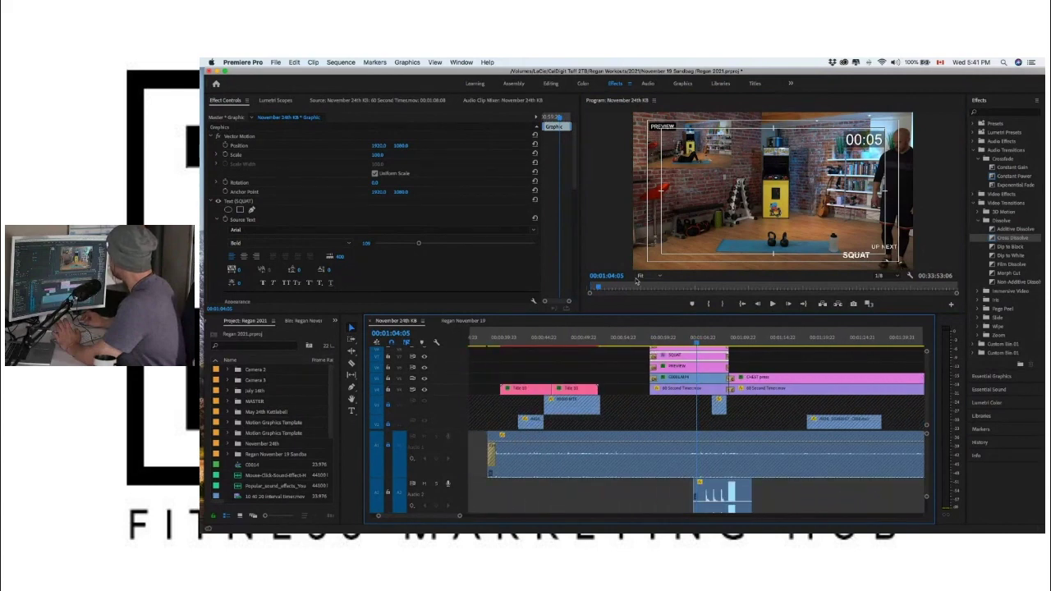
click(662, 280)
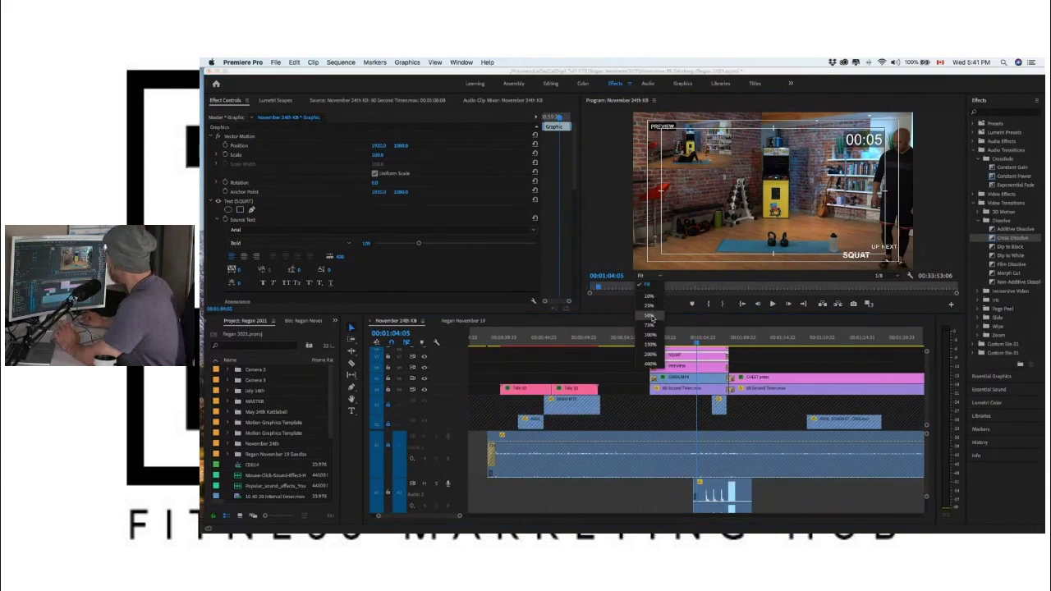
click(655, 321)
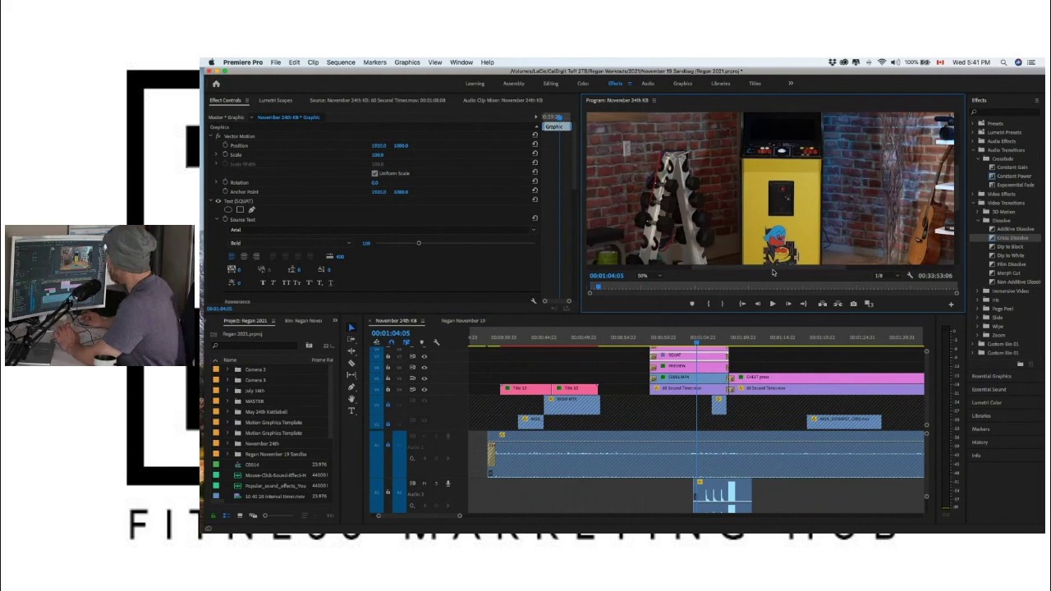
drag(775, 268, 952, 269)
drag(958, 212, 957, 264)
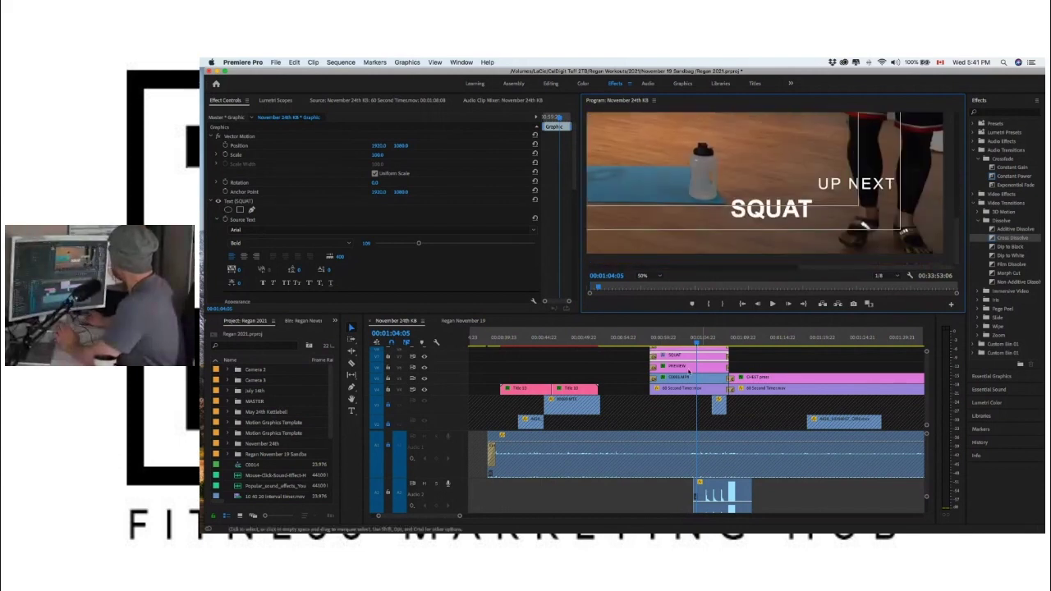
Step: Shift the SQUAT text horizontally to about 3243 so it lines up under UP NEXT, and restore the Program monitor zoom to Fit
click(677, 360)
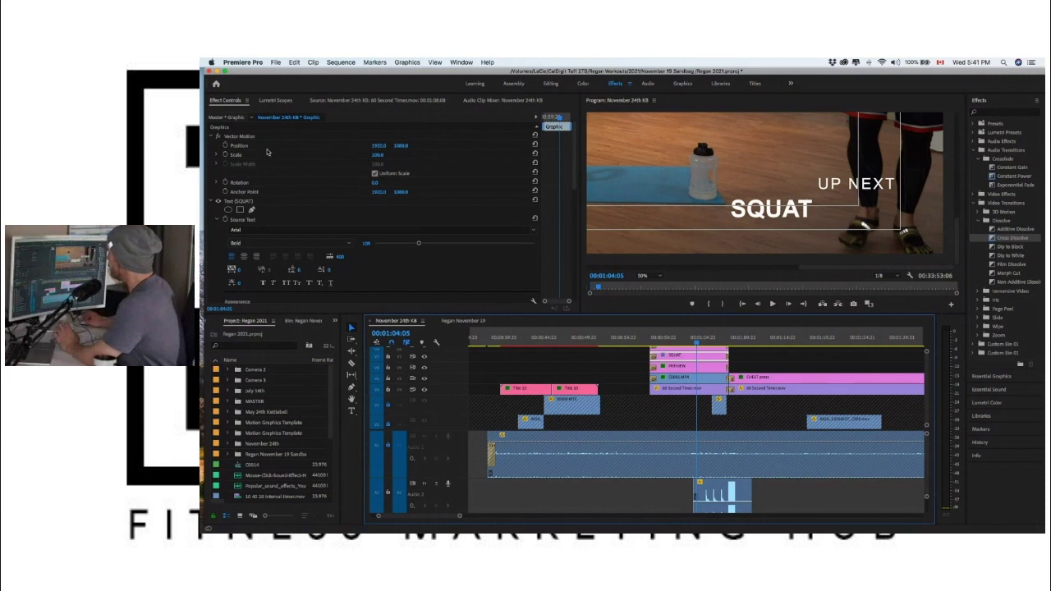
click(378, 146)
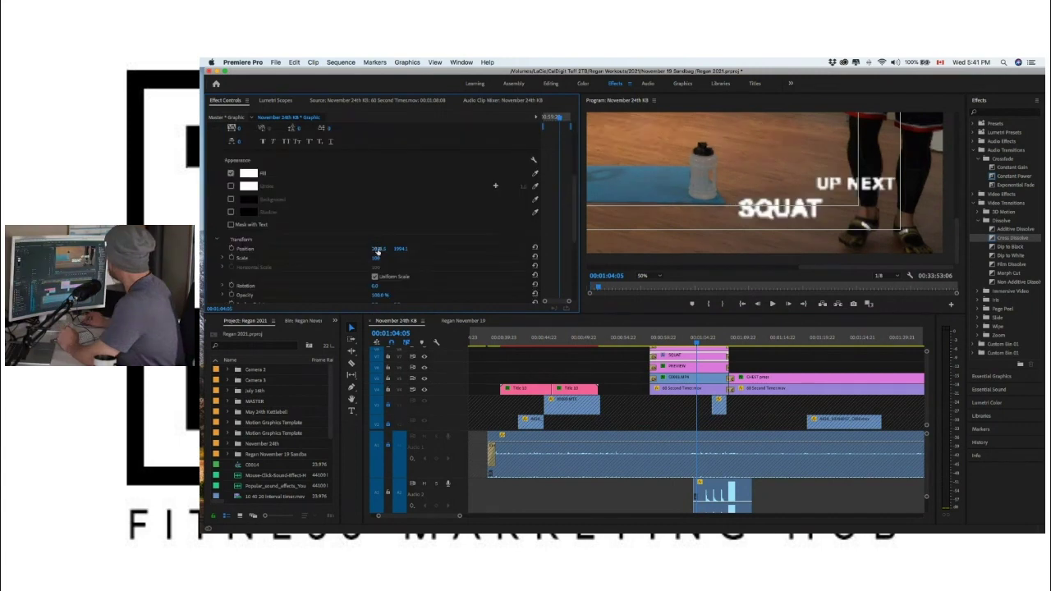
drag(378, 250, 380, 250)
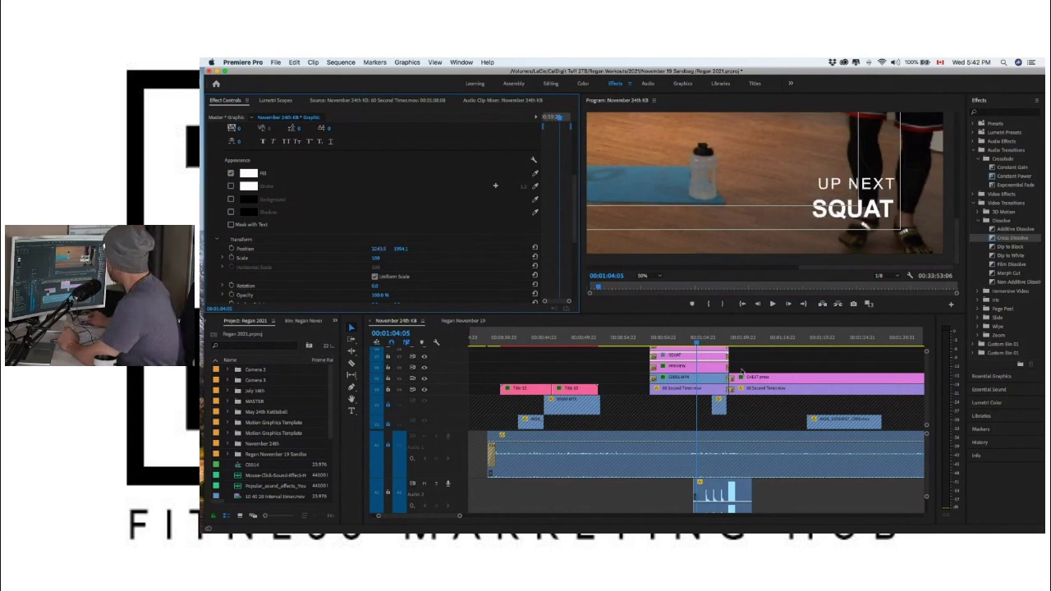
click(642, 276)
click(645, 270)
Step: Unlock the main footage track and place the playhead at the coach's squat footage at 00:01:09:19
scroll(496, 490, down, 3)
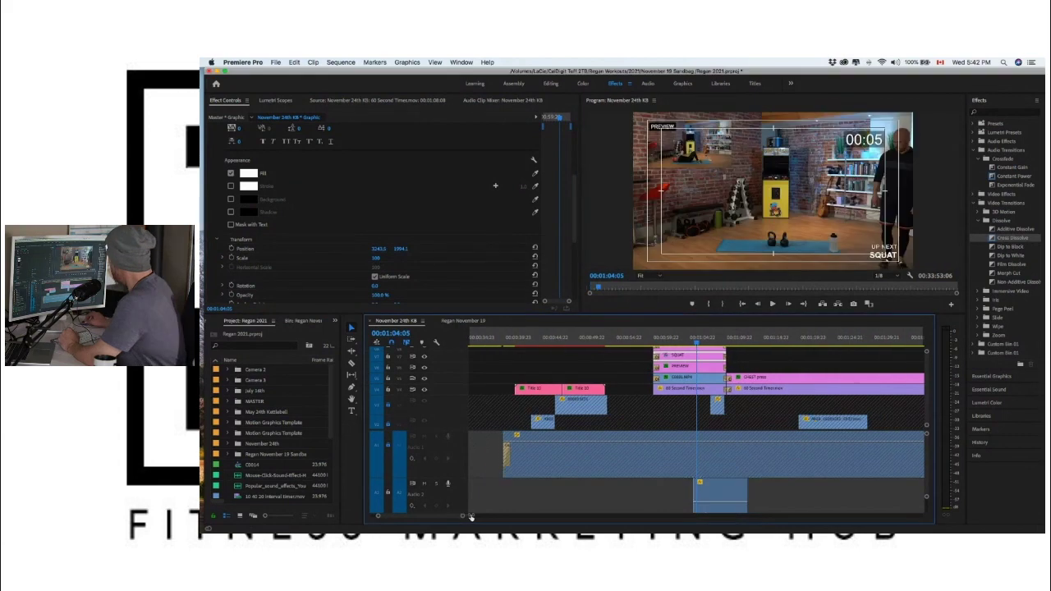
scroll(496, 490, down, 5)
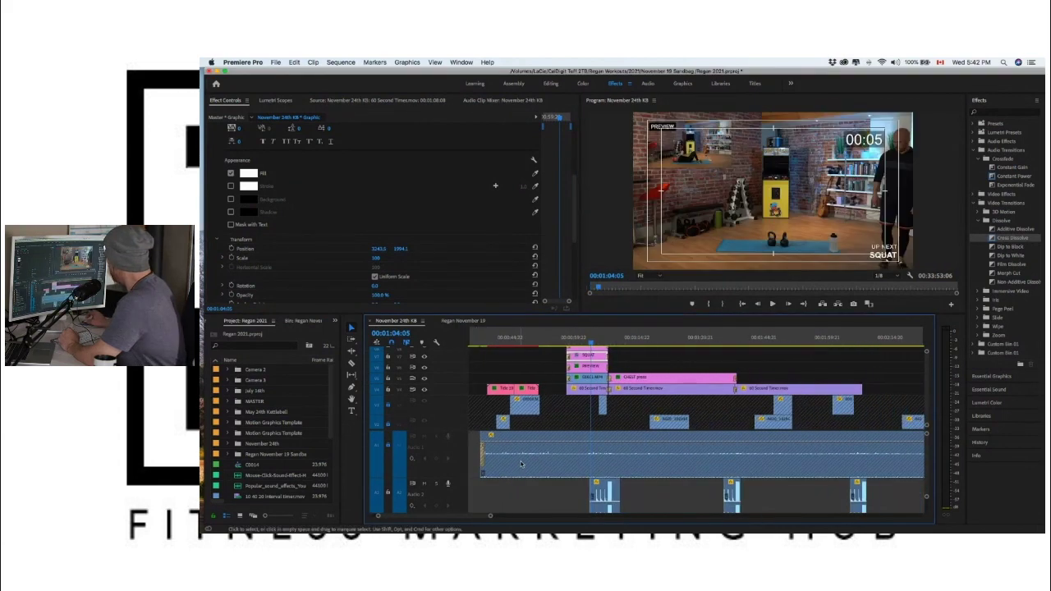
scroll(589, 419, down, 2)
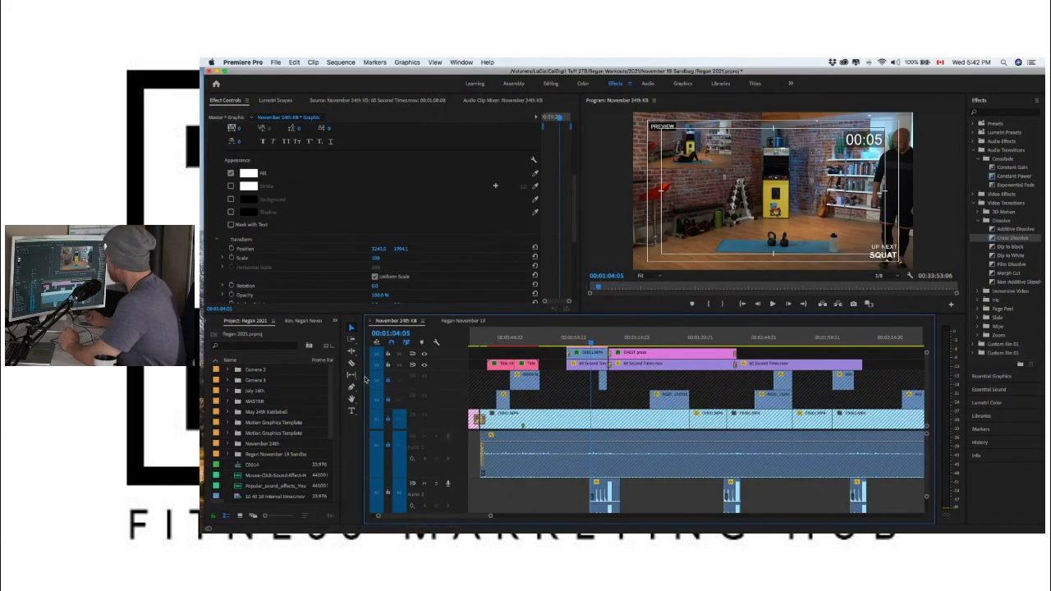
click(389, 419)
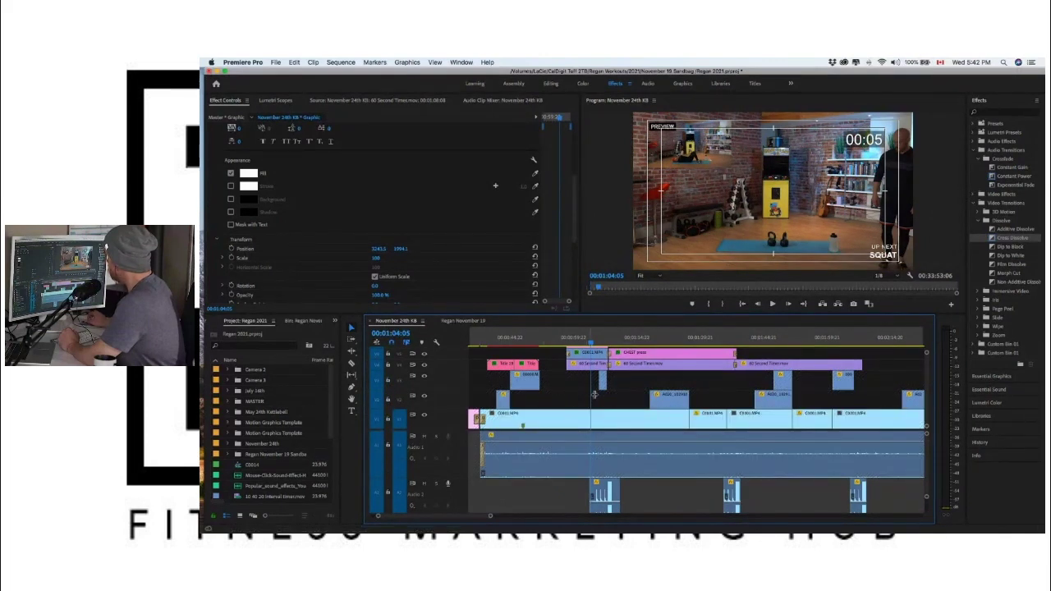
drag(591, 341, 615, 344)
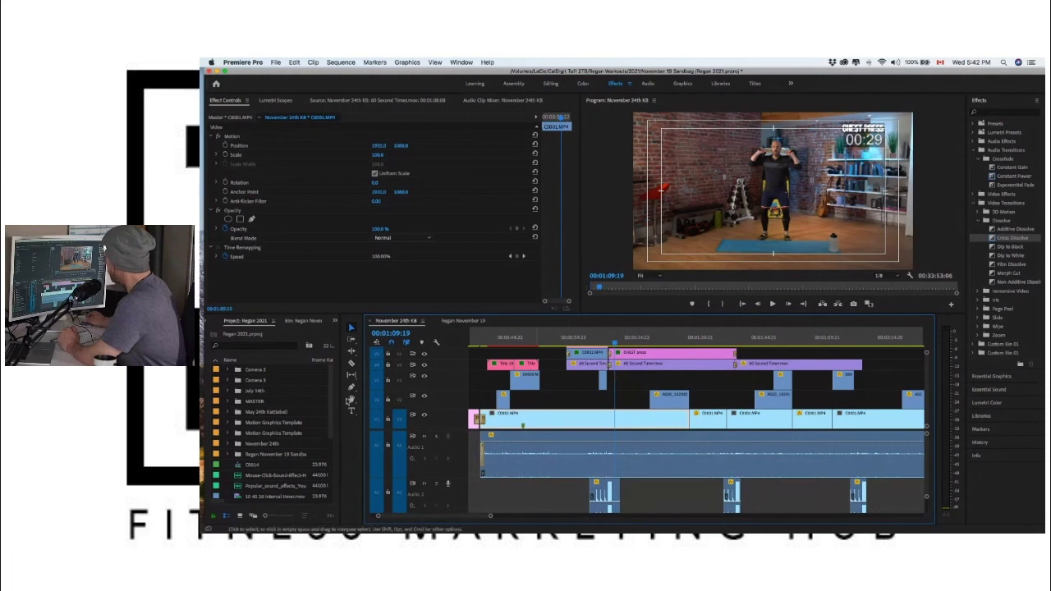
Step: Cut out a squat segment of about eight seconds from the main C0001.MP4 footage with the Razor tool, starting at 00:01:09:19
click(352, 362)
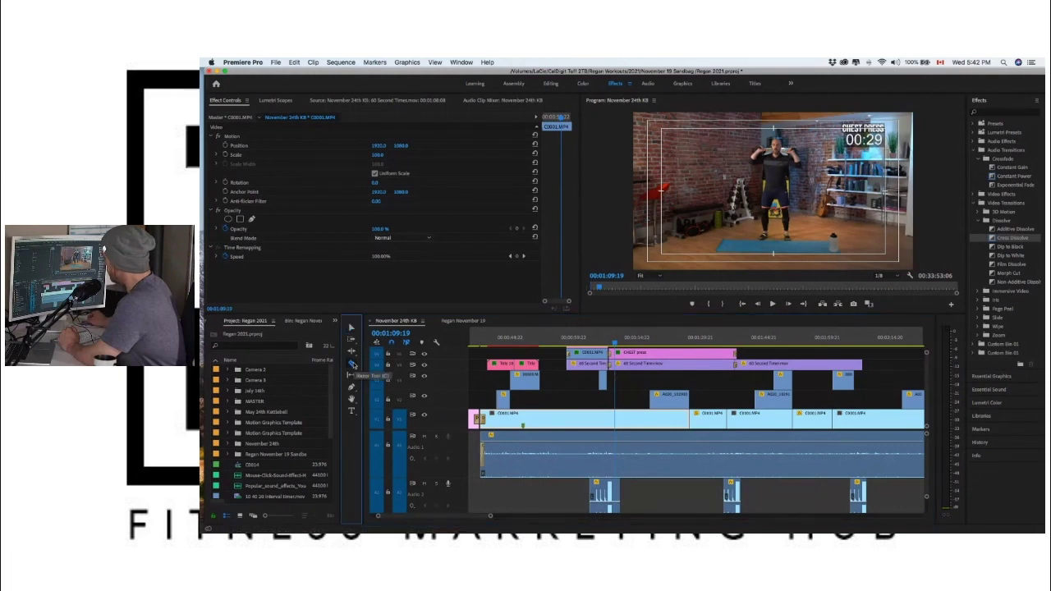
click(615, 420)
click(649, 419)
click(351, 328)
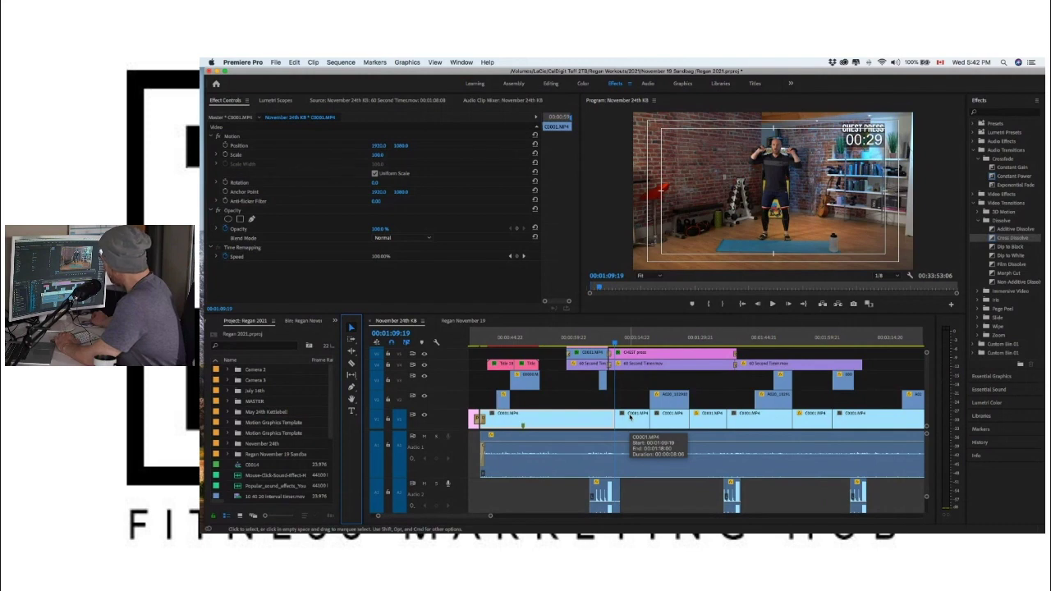
Step: Duplicate the cut squat segment onto the preview clip's track, just before the existing preview clip
click(630, 405)
drag(631, 416, 571, 413)
drag(549, 375, 568, 369)
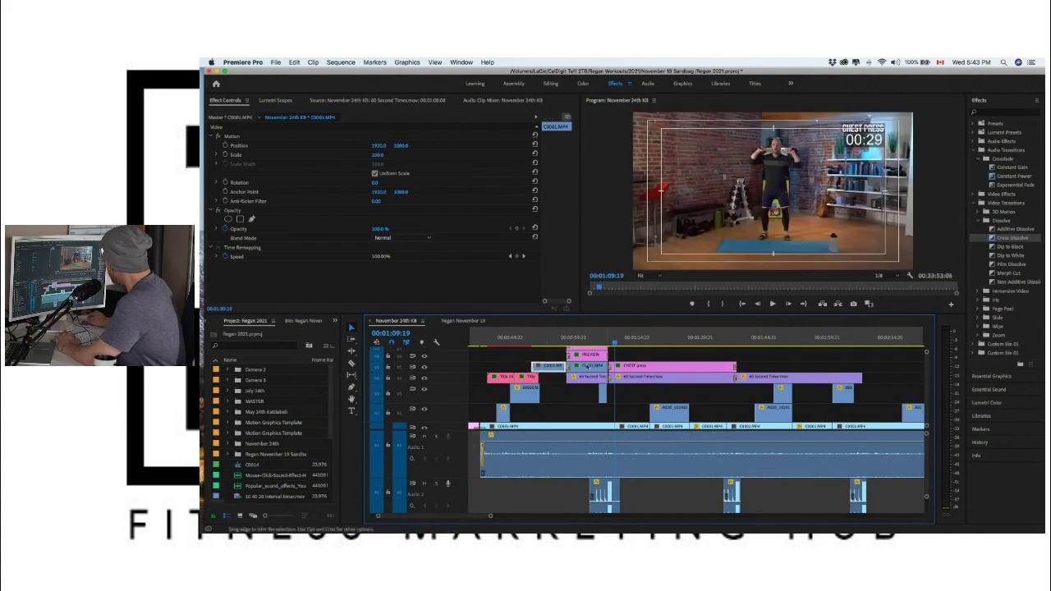
Step: Copy the existing preview clip and paste its Motion and Drop Shadow attributes onto the duplicated squat segment
click(585, 367)
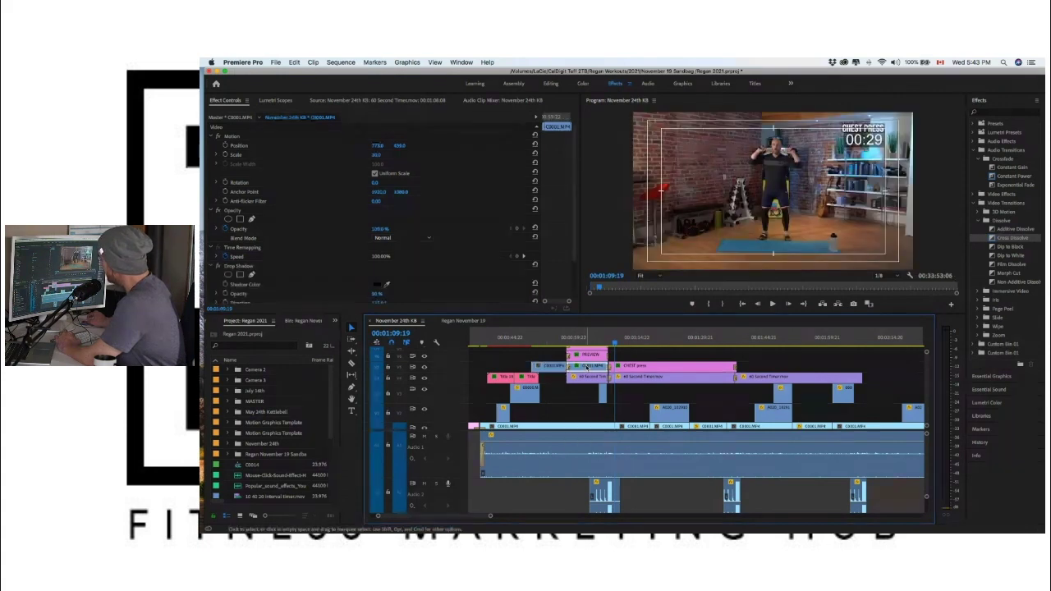
click(293, 62)
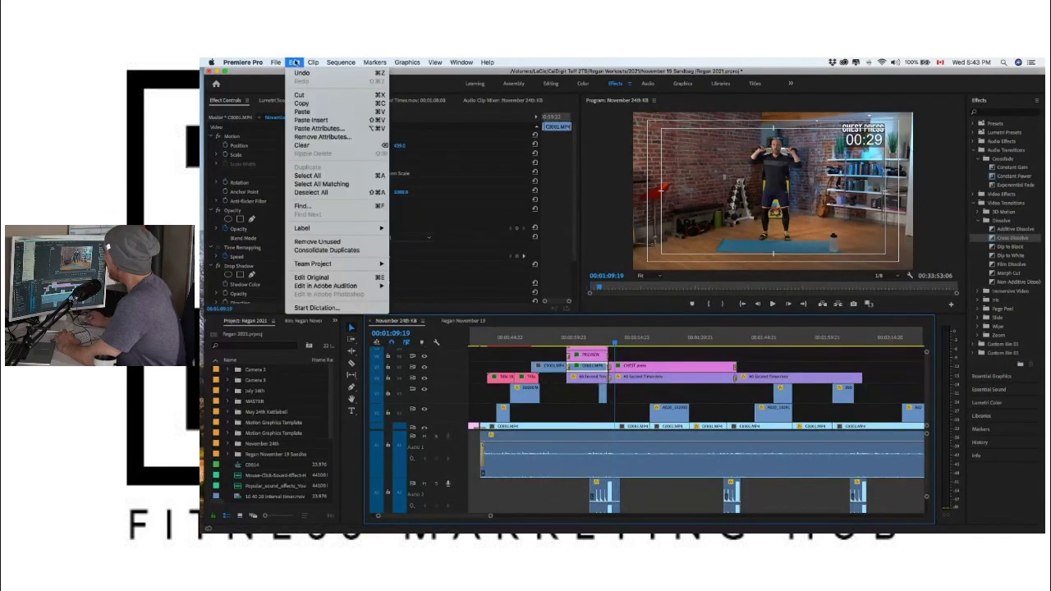
click(303, 104)
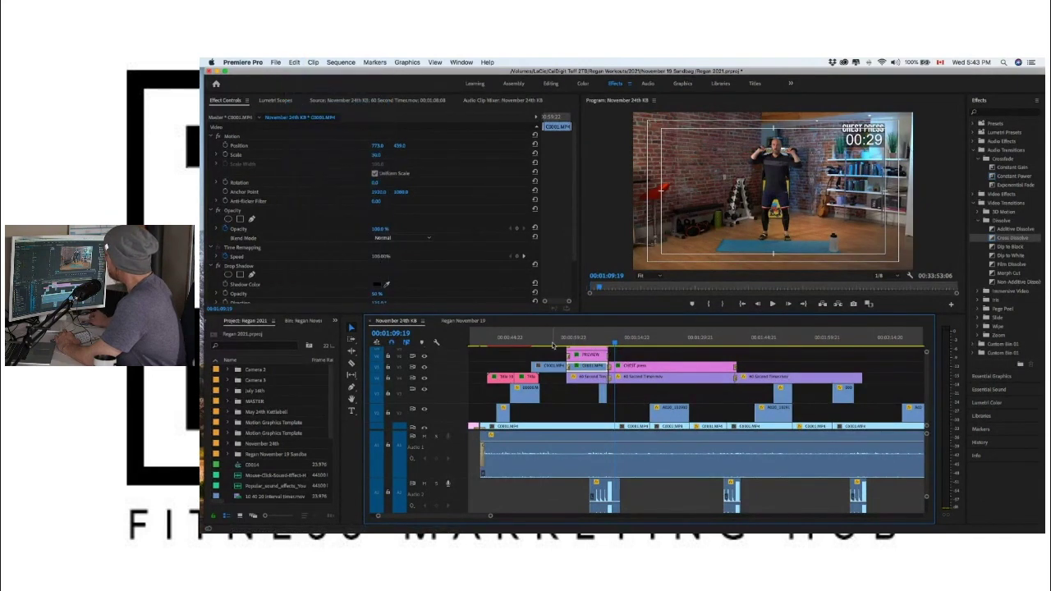
click(547, 367)
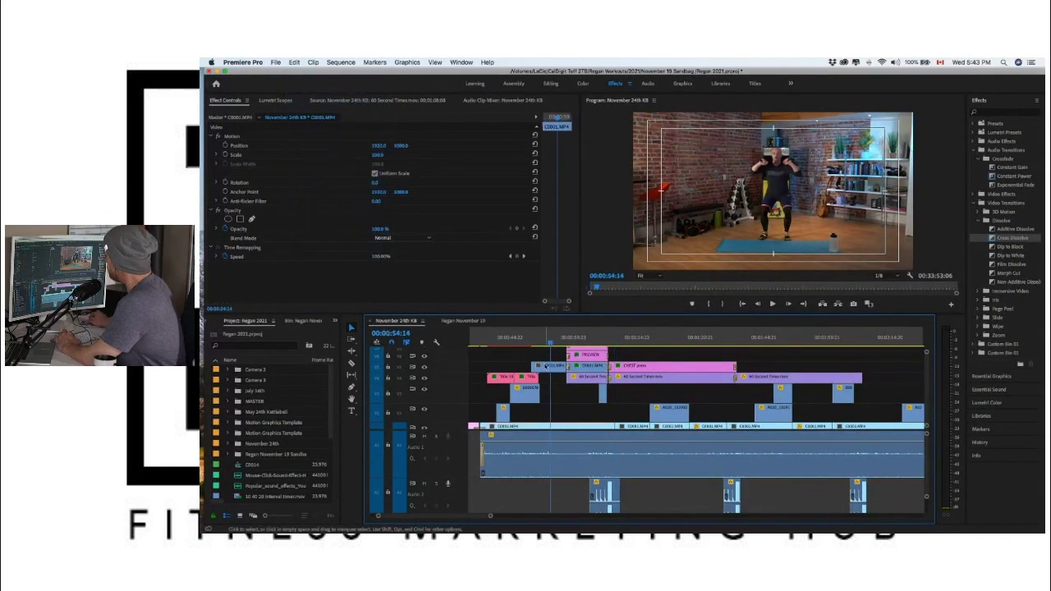
click(294, 62)
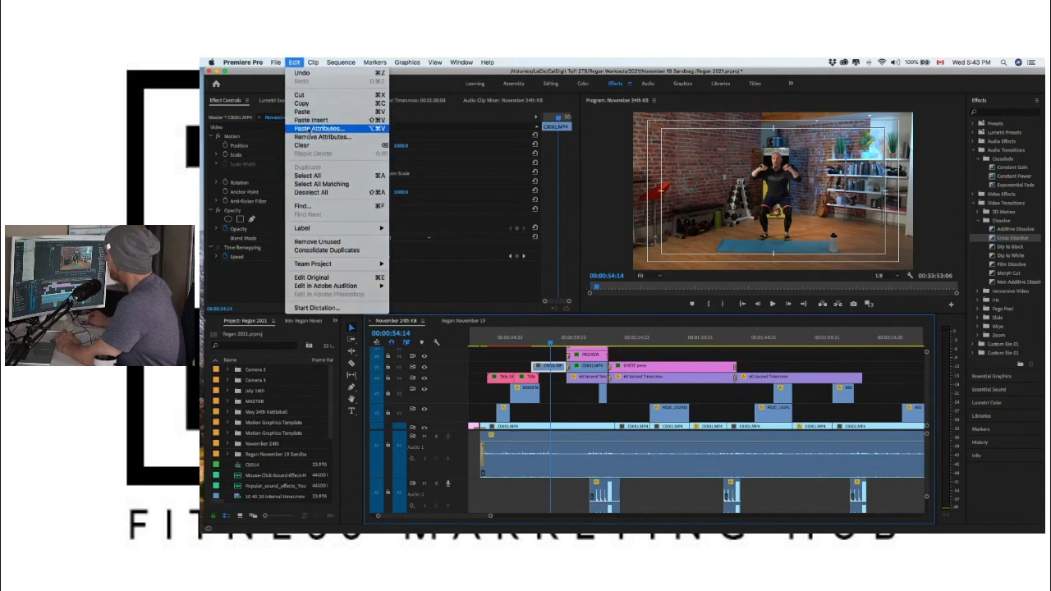
click(308, 131)
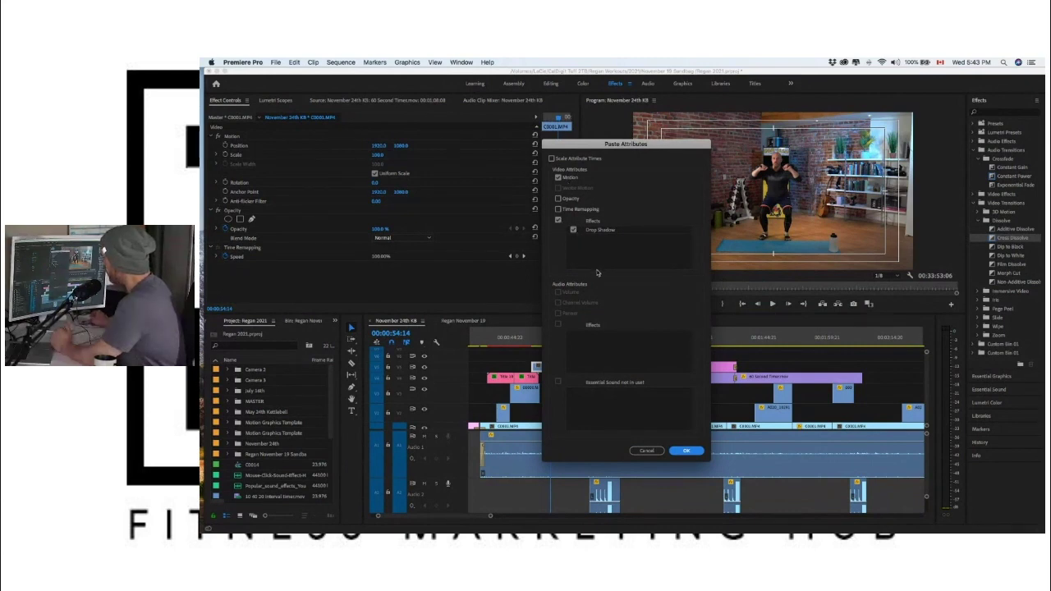
click(687, 451)
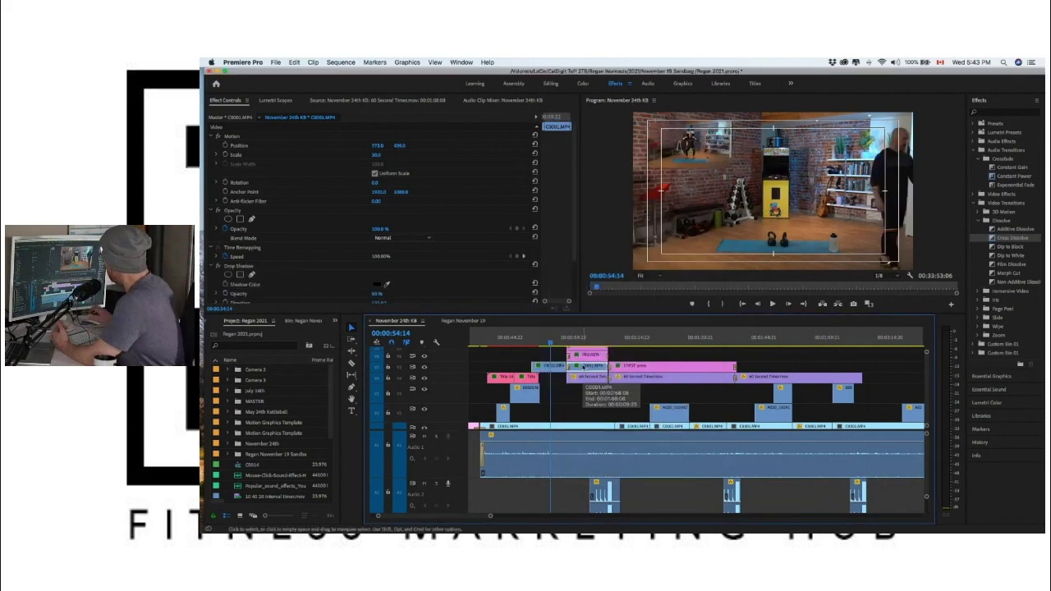
Step: Delete the old preview clip and move the squat clip into its place beneath the PREVIEW title
key(Delete)
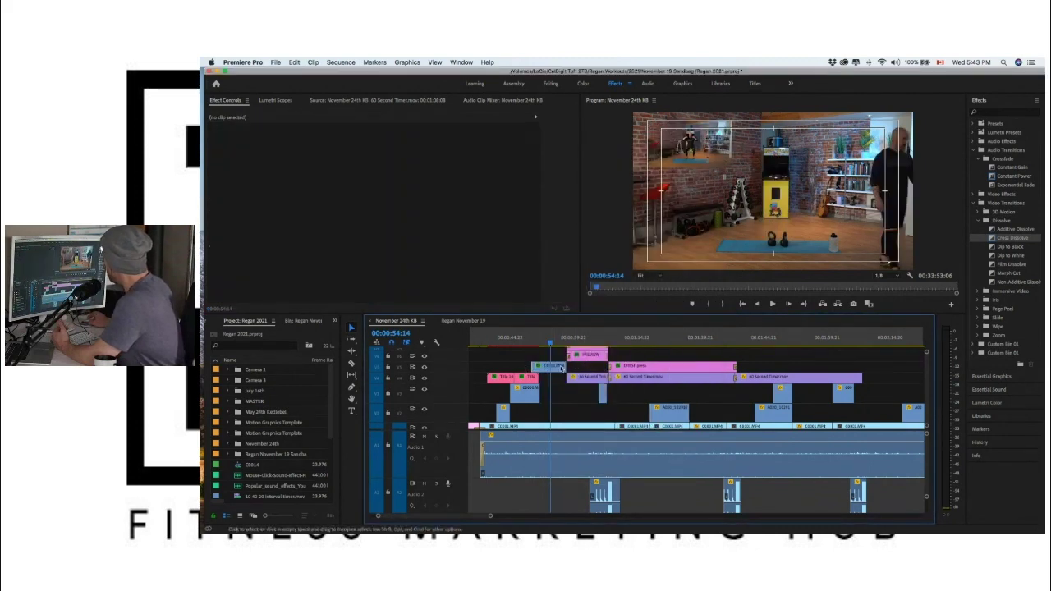
drag(561, 368, 599, 370)
key(Down)
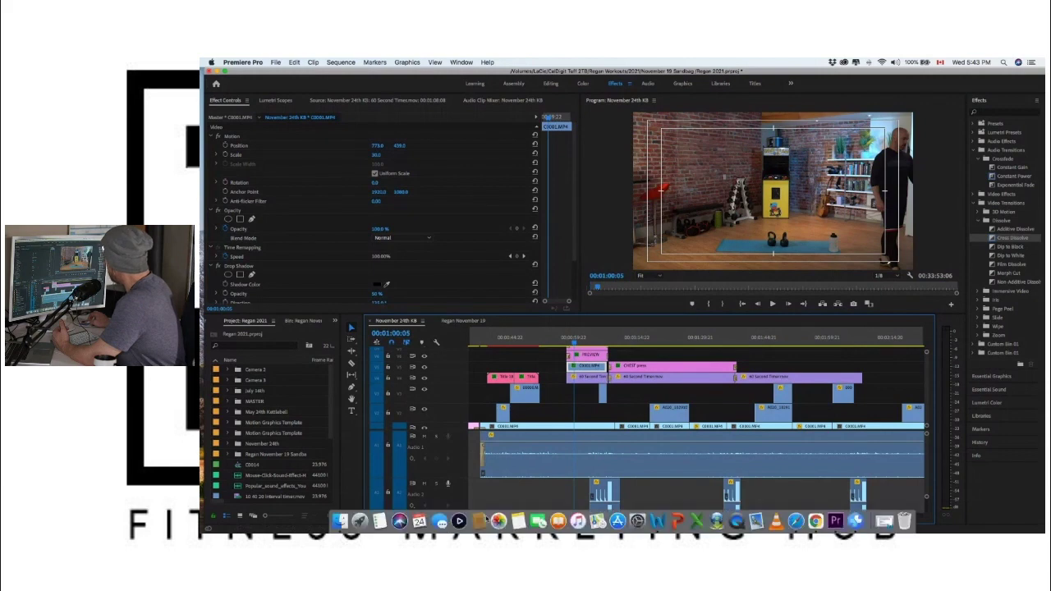
Step: Extend the end of the squat preview clip to line up with the PREVIEW title's end
key(=)
key(=)
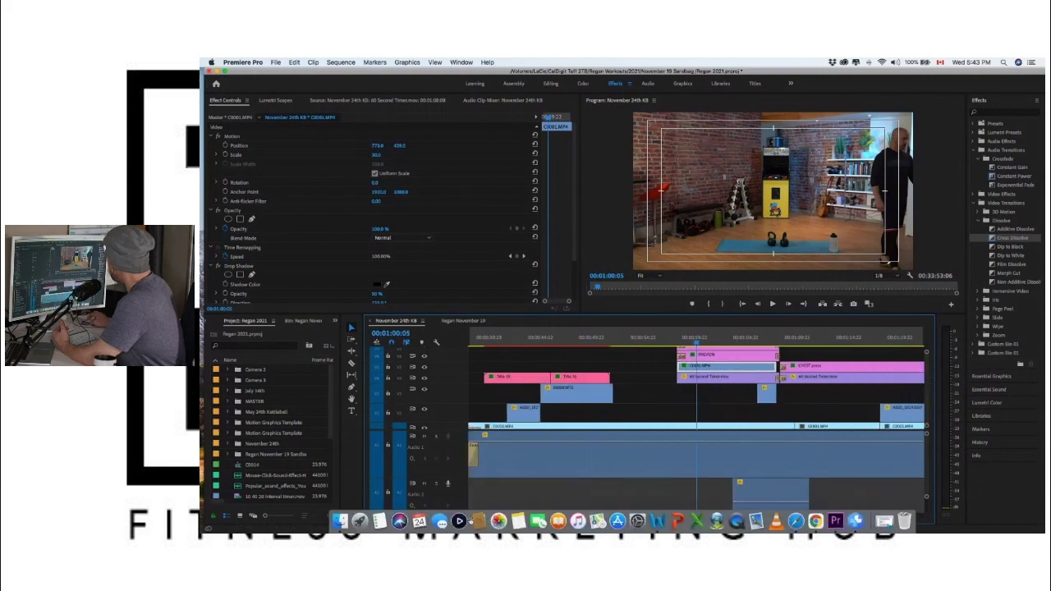
scroll(678, 367, right, 5)
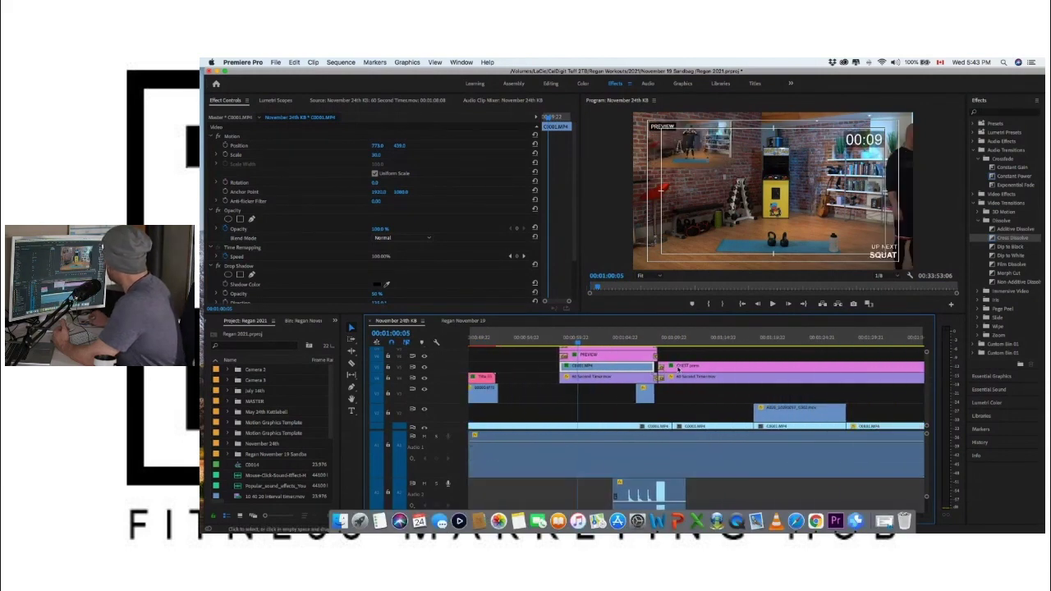
drag(656, 366, 658, 366)
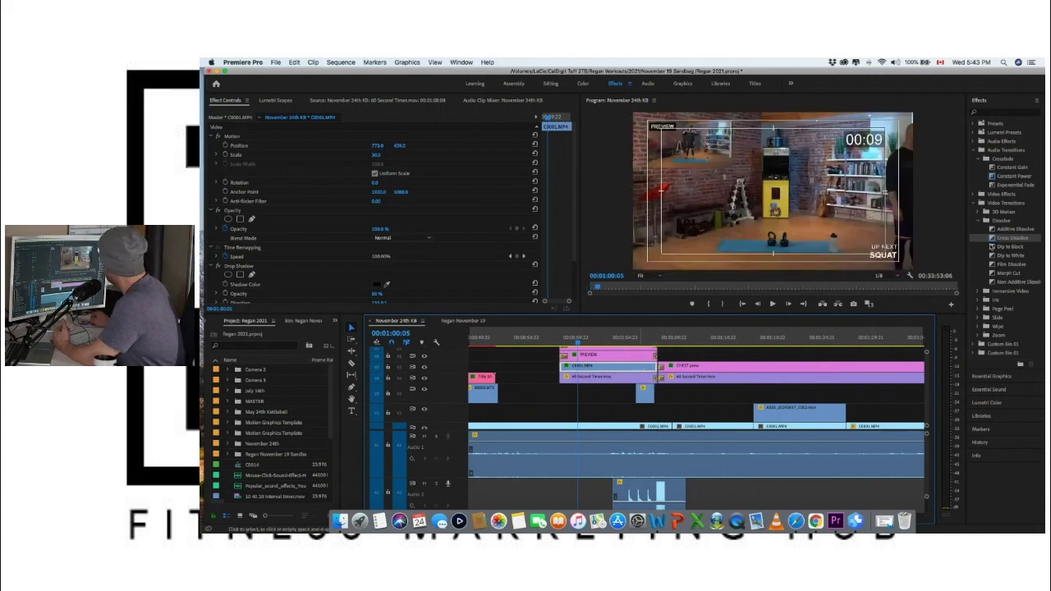
Step: Apply Cross Dissolve to the ends of the squat preview clip and scrub through the picture-in-picture section to check it
drag(1013, 237, 567, 375)
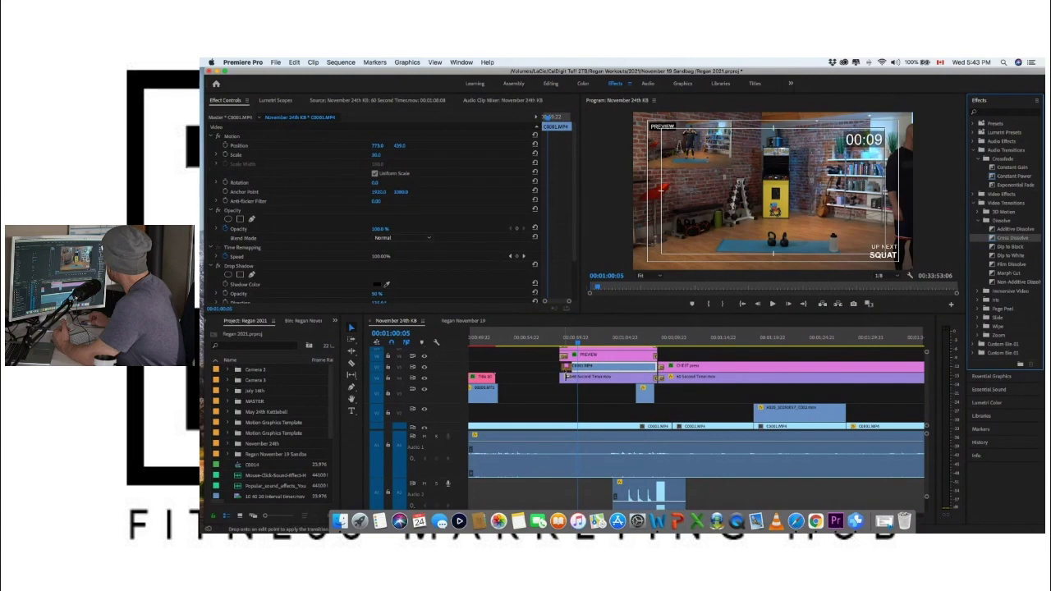
drag(562, 339, 639, 345)
scroll(638, 345, up, 1)
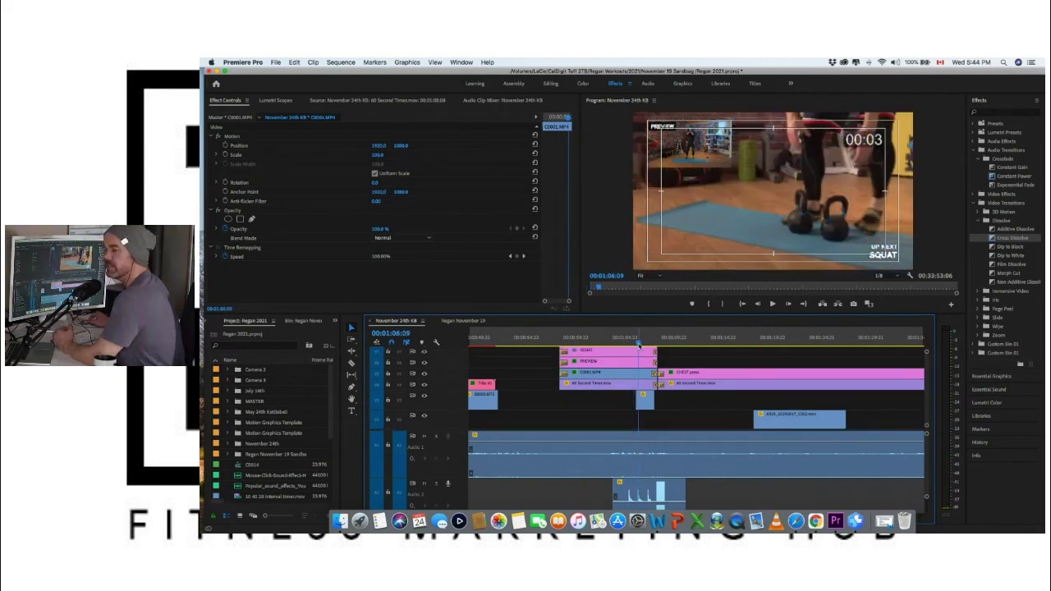
drag(638, 344, 622, 345)
Step: Review the workout list overlay at 00:00:33:08 and place the playhead on the KETTLEBELL title at 00:00:41:18
key(minus)
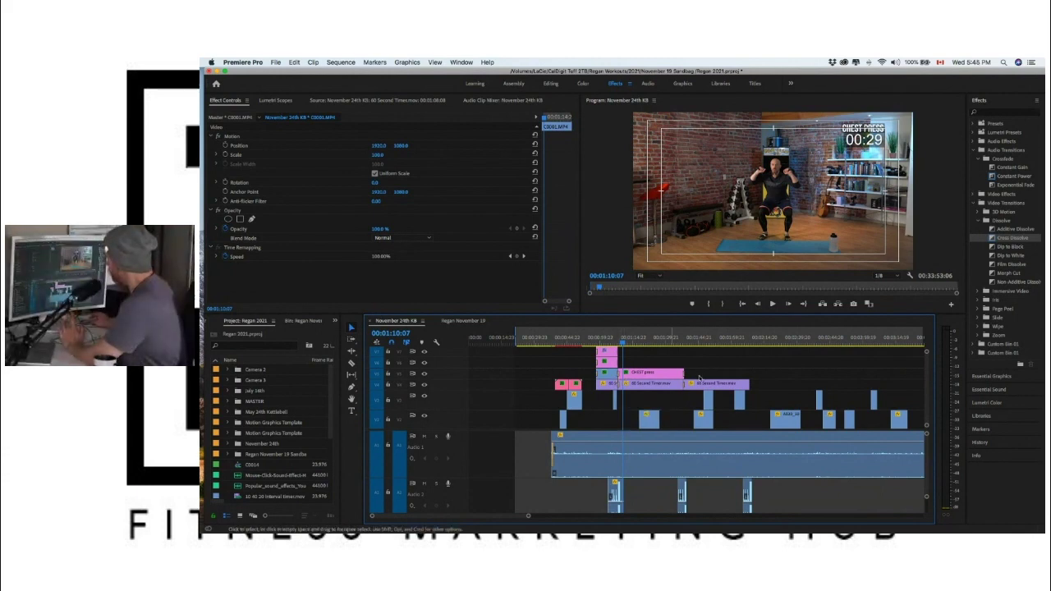
scroll(685, 382, right, 2)
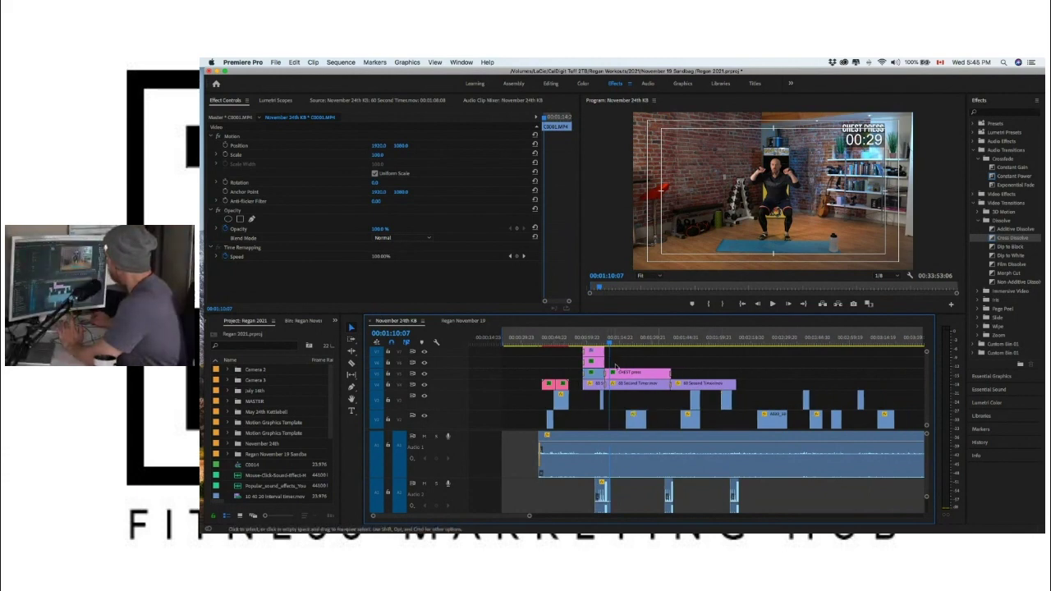
click(591, 338)
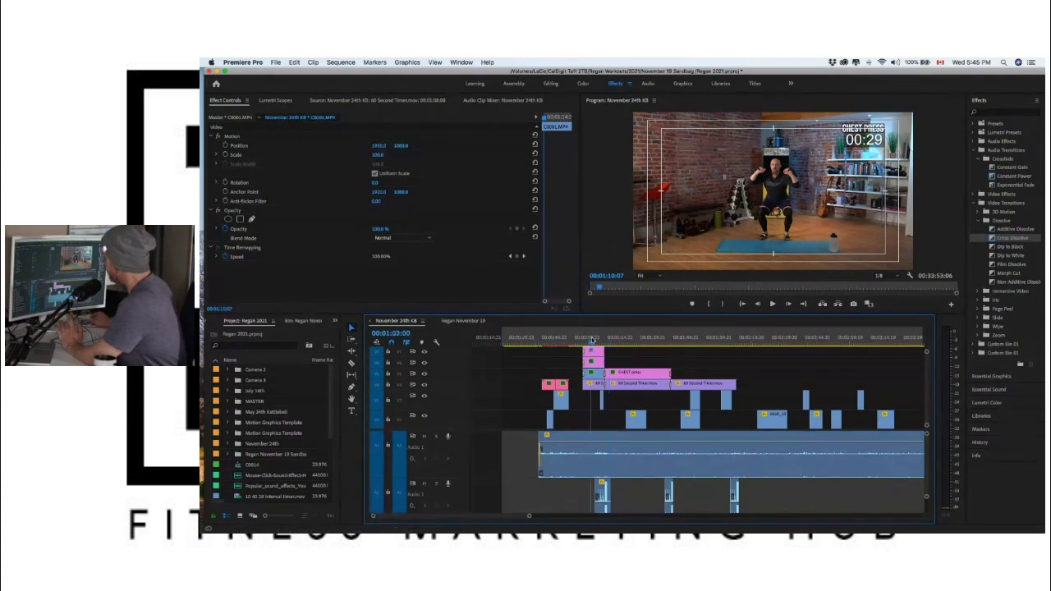
click(529, 345)
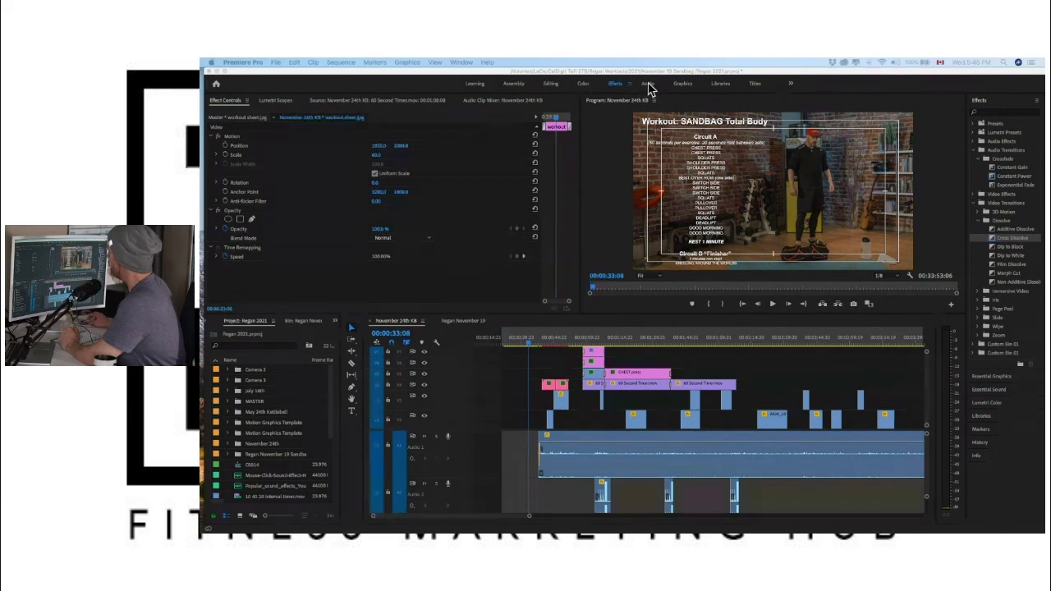
click(548, 339)
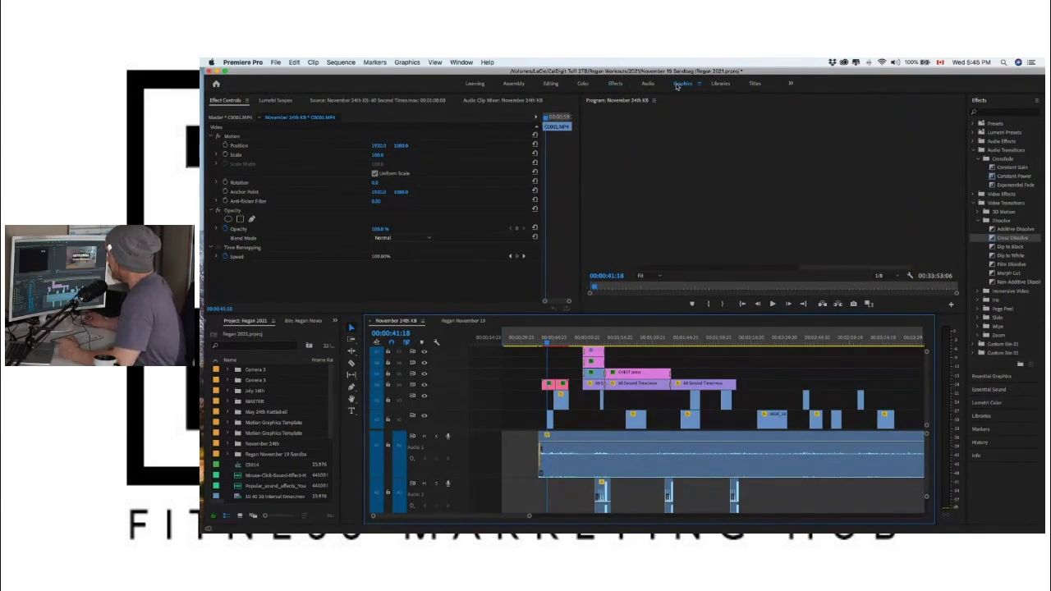
Step: Switch to the Graphics workspace and browse the installed title templates in Essential Graphics under My Templates
click(680, 84)
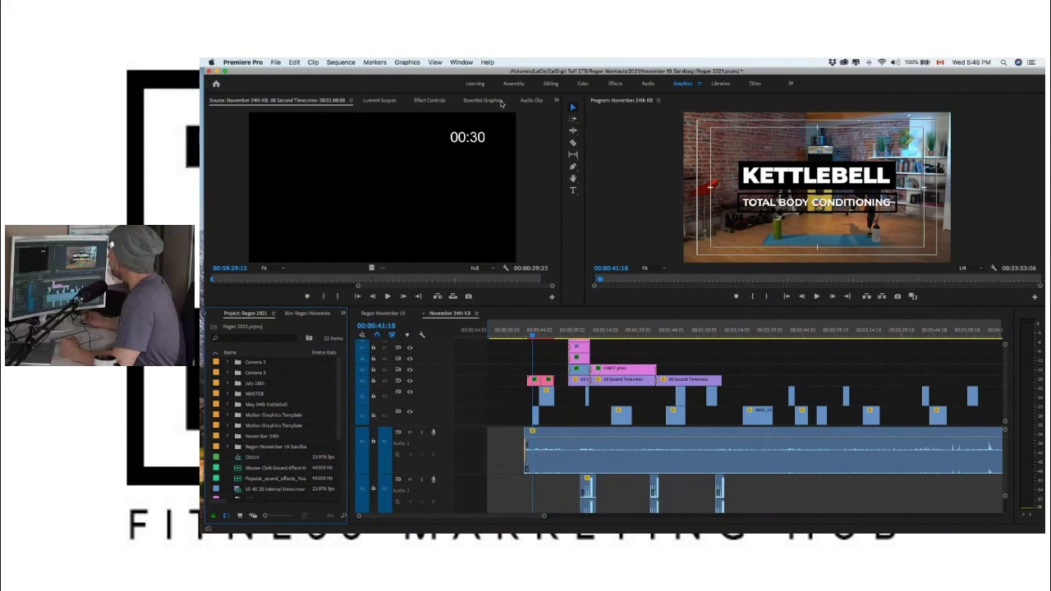
click(474, 102)
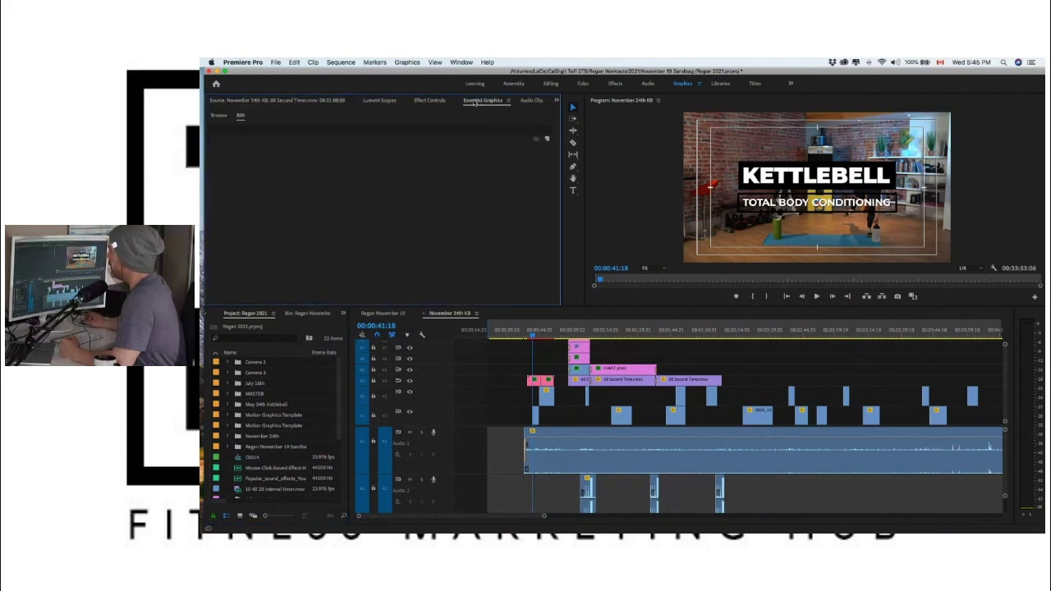
click(218, 117)
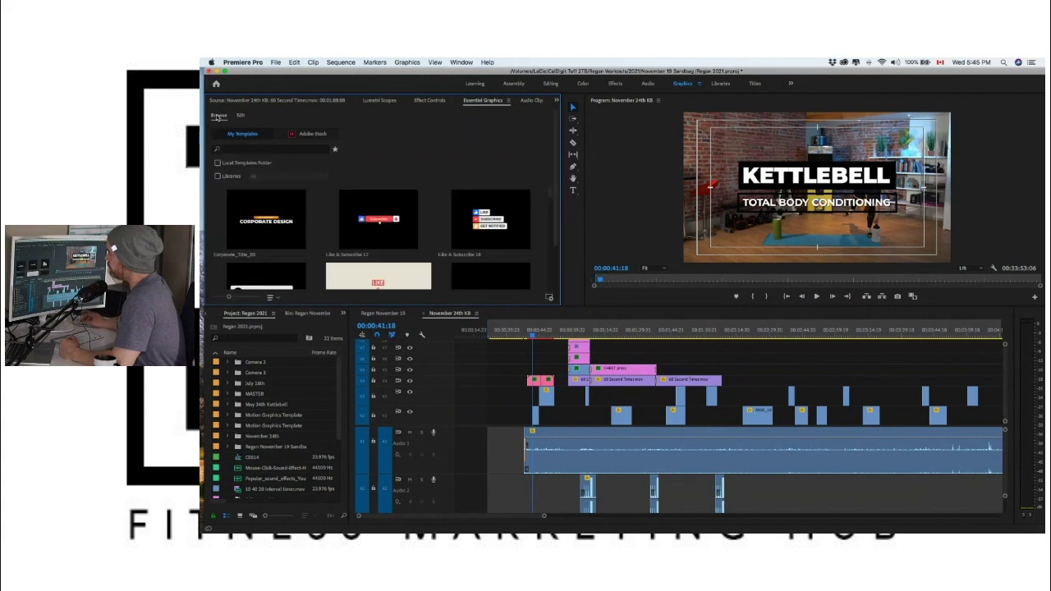
scroll(551, 195, down, 10)
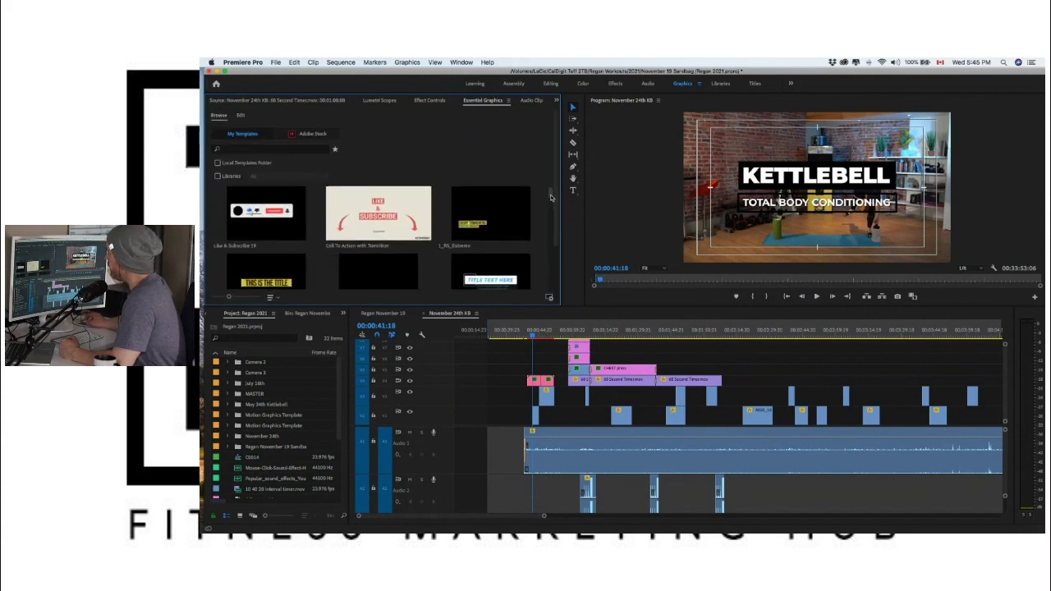
scroll(551, 200, down, 5)
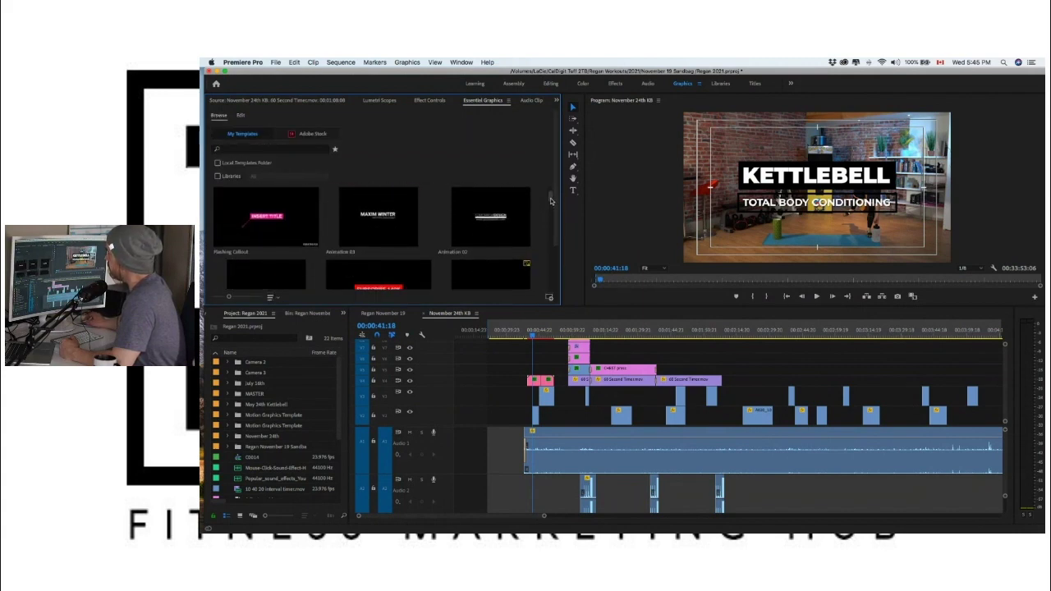
scroll(549, 200, down, 6)
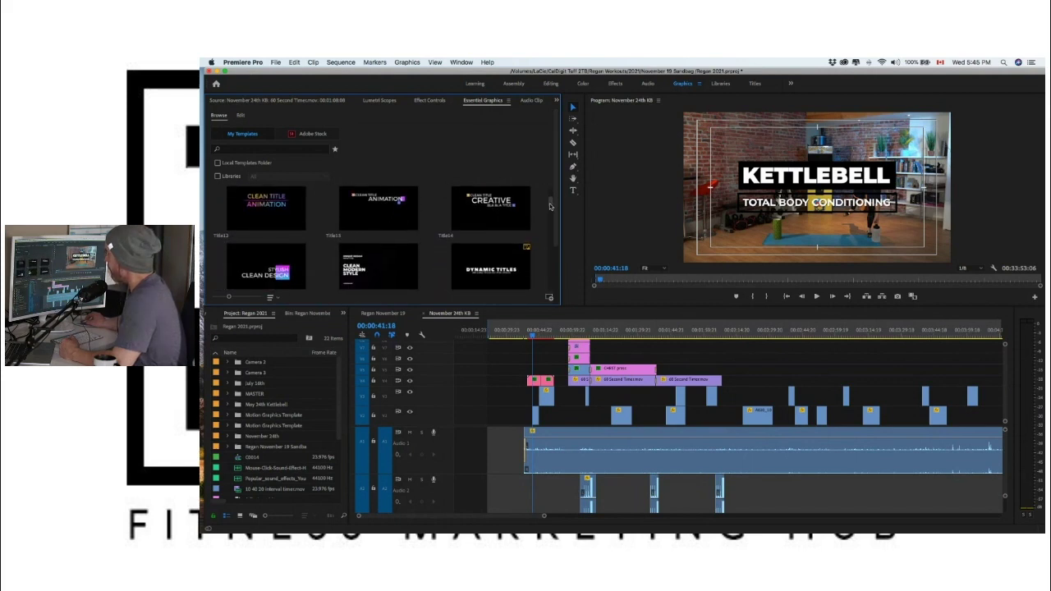
scroll(550, 206, down, 6)
scroll(550, 210, down, 8)
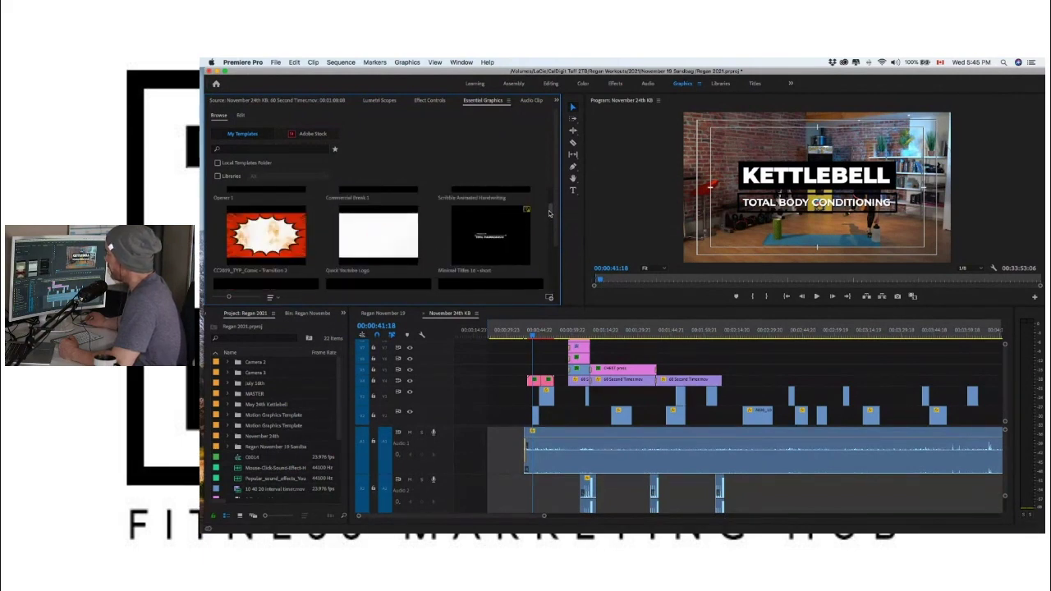
scroll(549, 213, down, 3)
scroll(551, 211, up, 8)
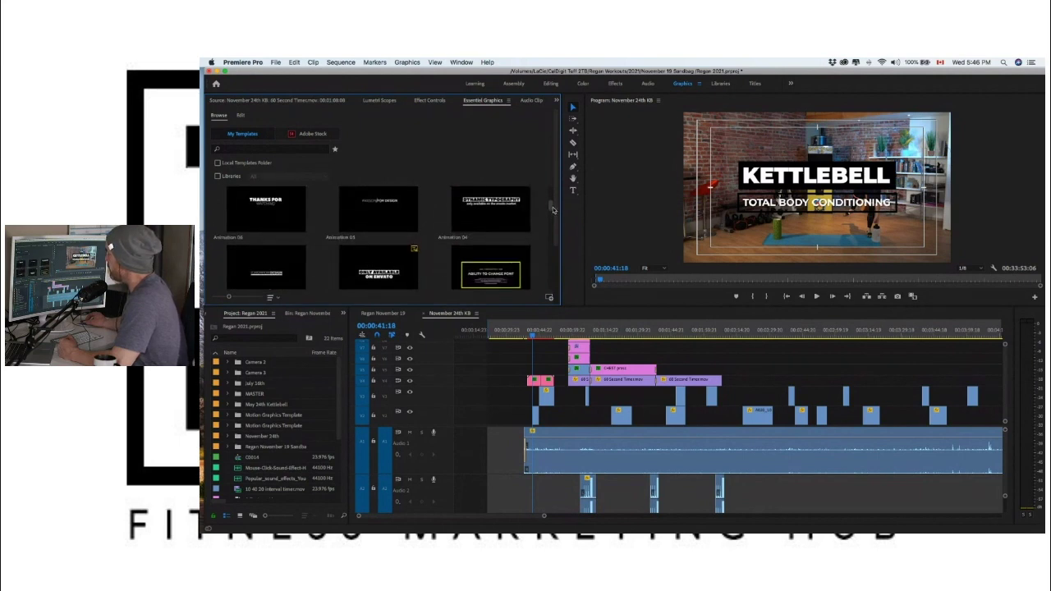
scroll(554, 211, up, 2)
scroll(554, 210, up, 5)
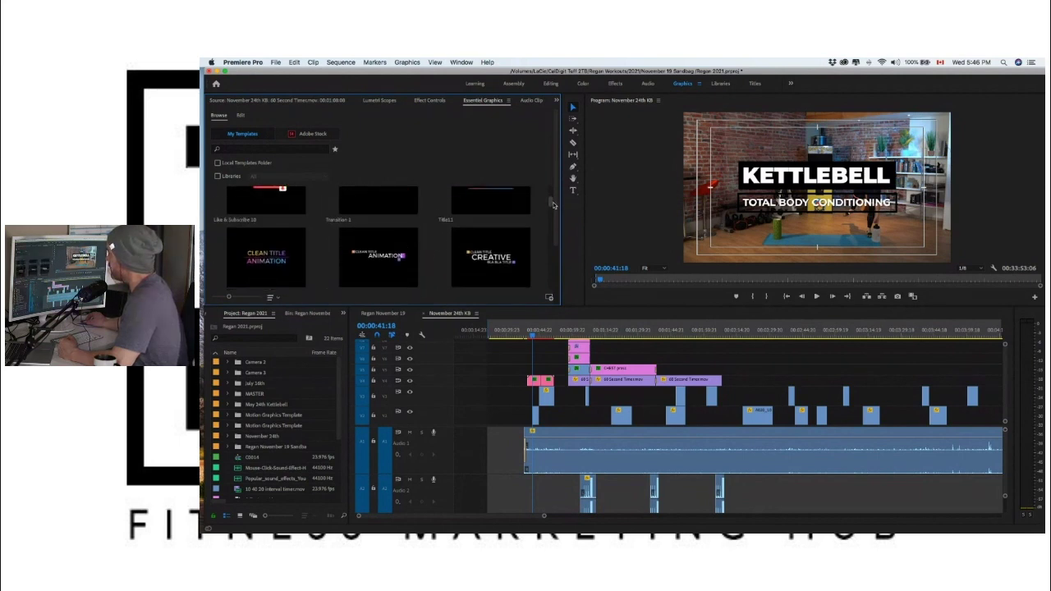
scroll(553, 203, up, 4)
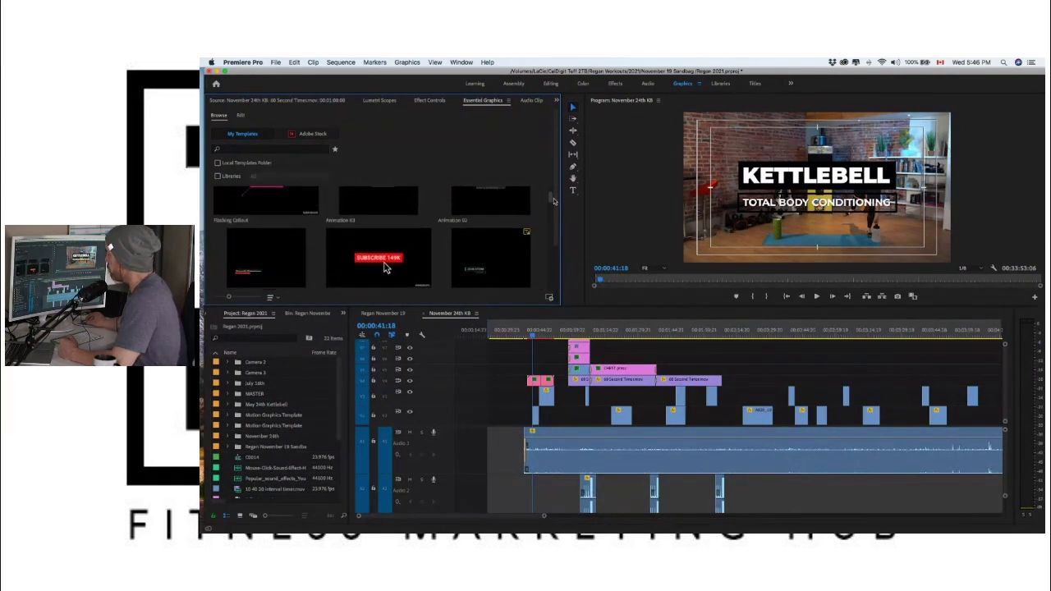
Step: Browse the Adobe Stock graphics templates, filter them to Free, and page through to page 5
click(310, 133)
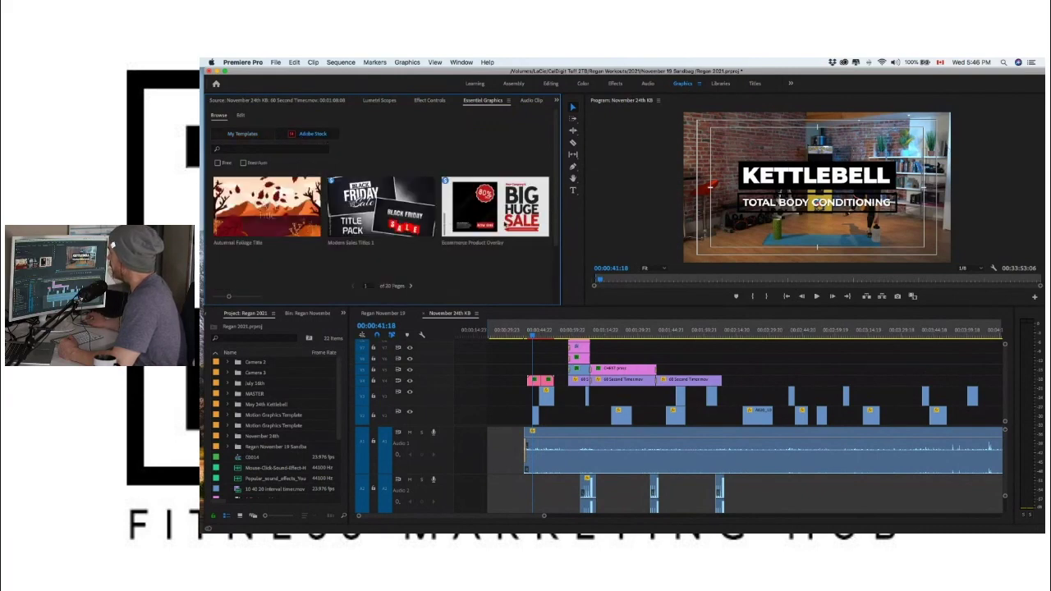
scroll(506, 227, down, 1)
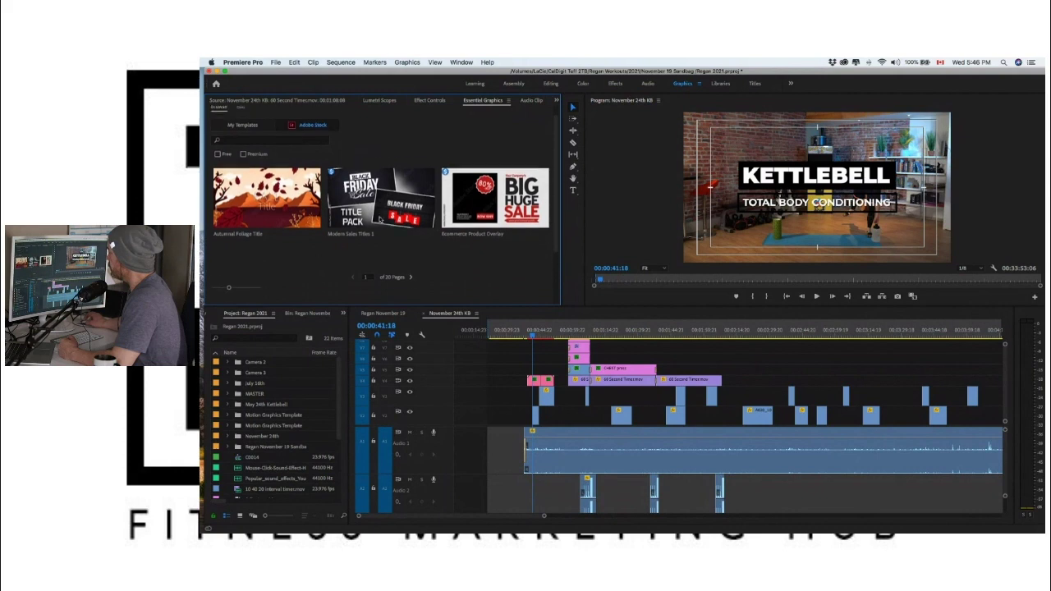
scroll(362, 213, up, 1)
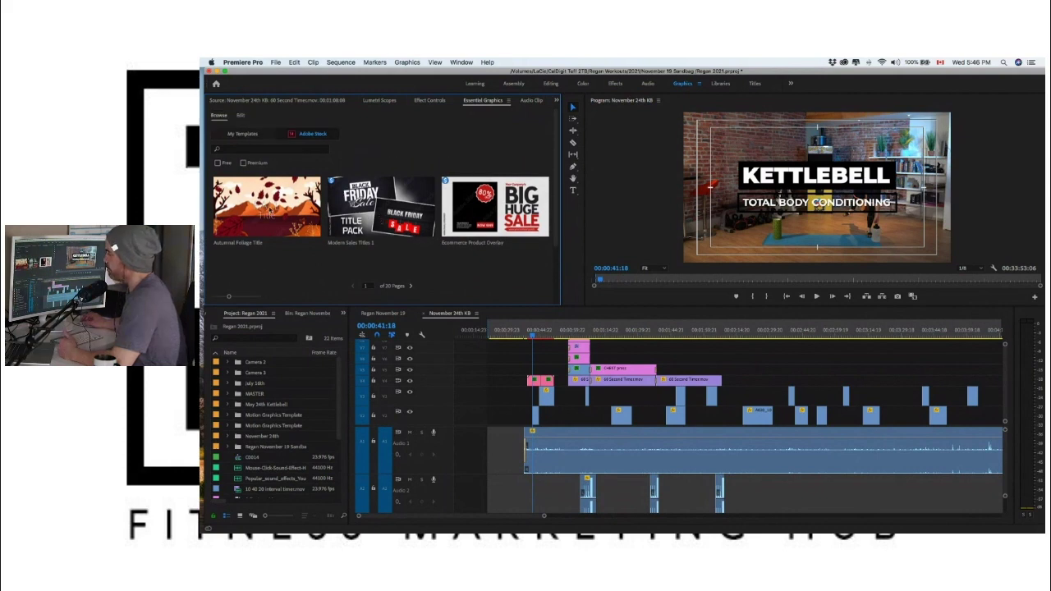
click(217, 162)
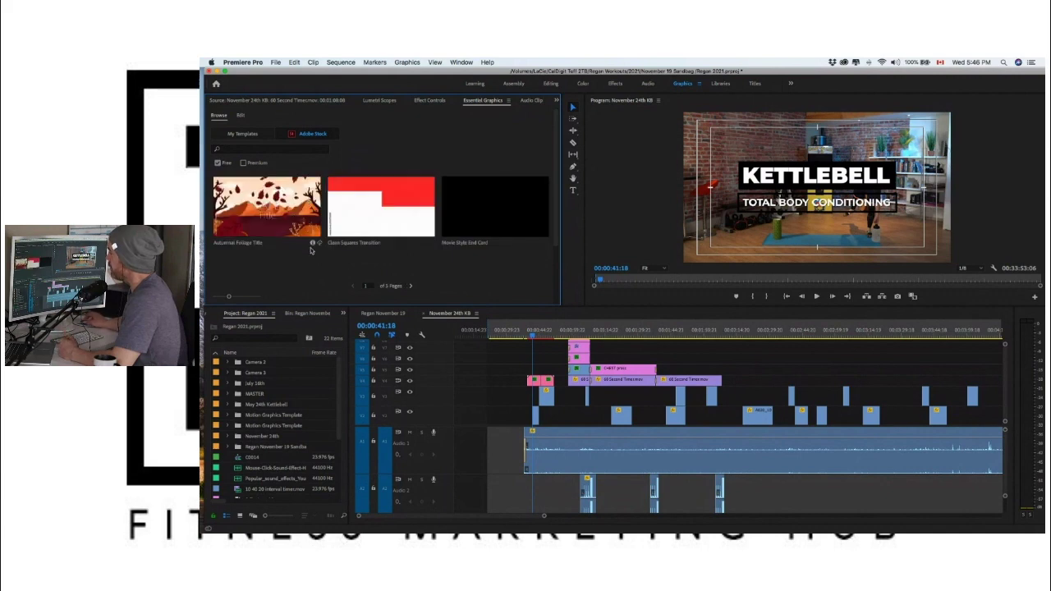
click(411, 287)
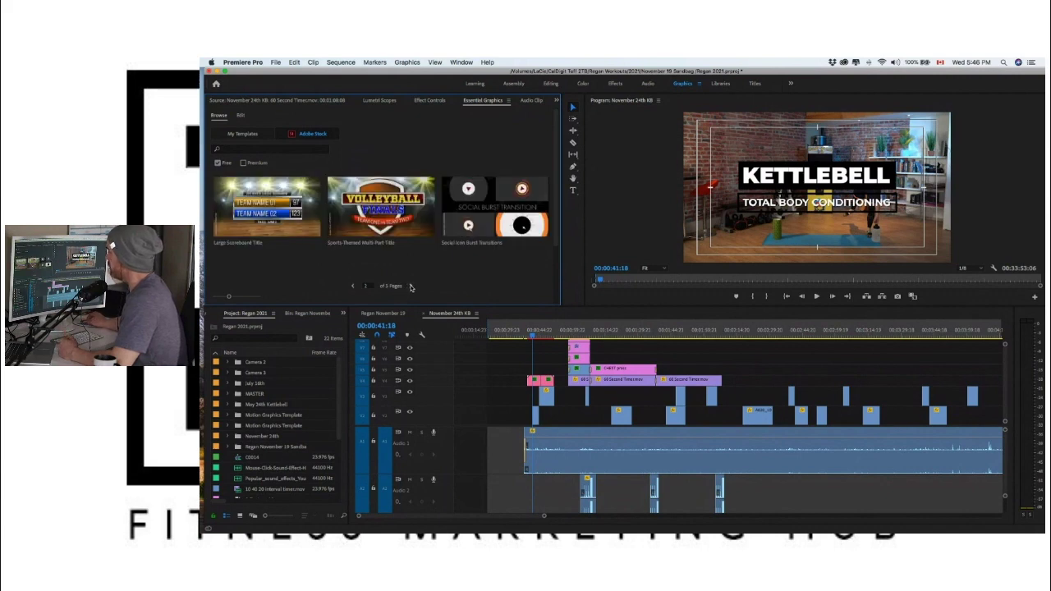
click(411, 287)
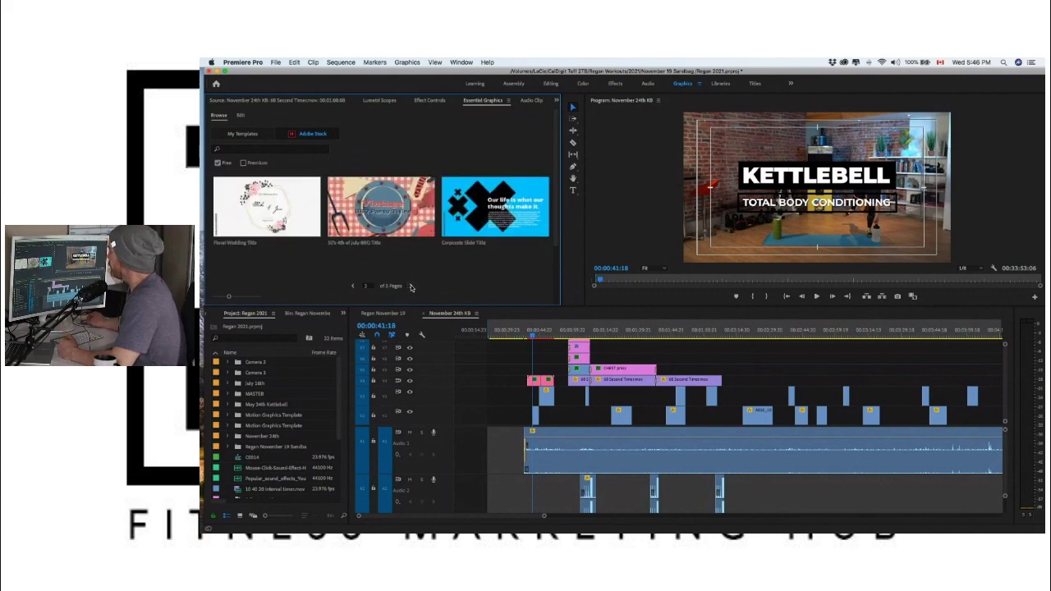
click(412, 287)
click(411, 286)
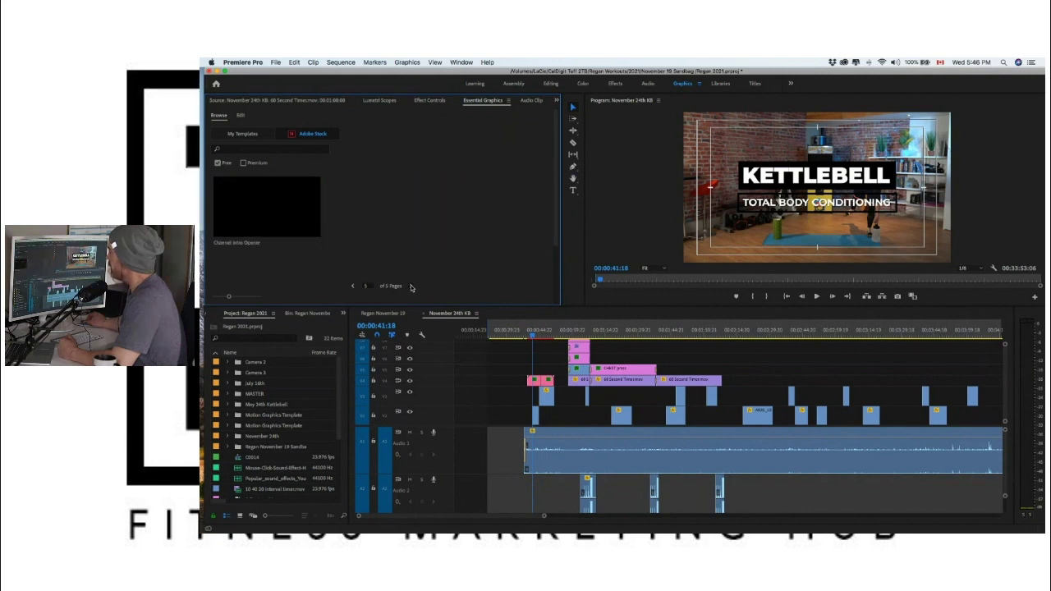
Step: Return to My Templates and look further down the installed templates to the Scribble Animated Handwriting title
click(242, 133)
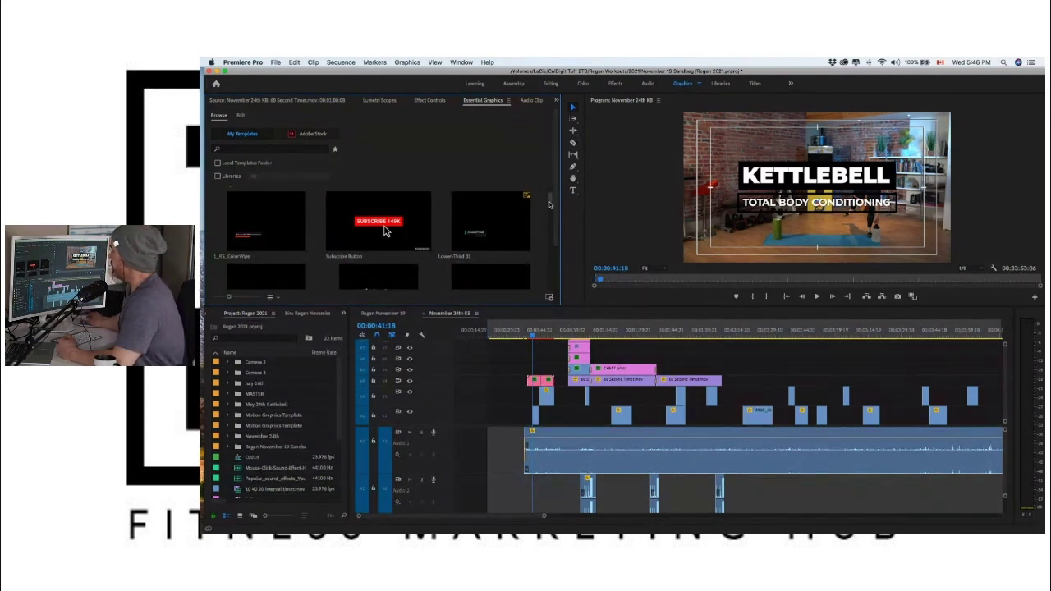
scroll(549, 205, down, 3)
scroll(548, 205, down, 5)
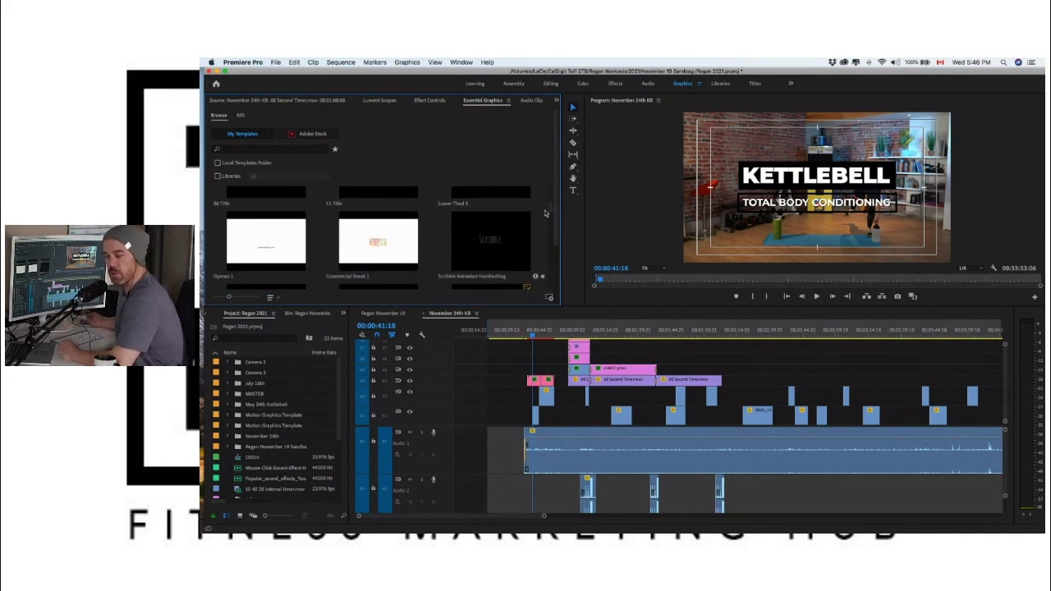
Step: Scrub through the KETTLEBELL title section of the November 24th KB sequence up to 00:00:46:14
click(534, 337)
key(space)
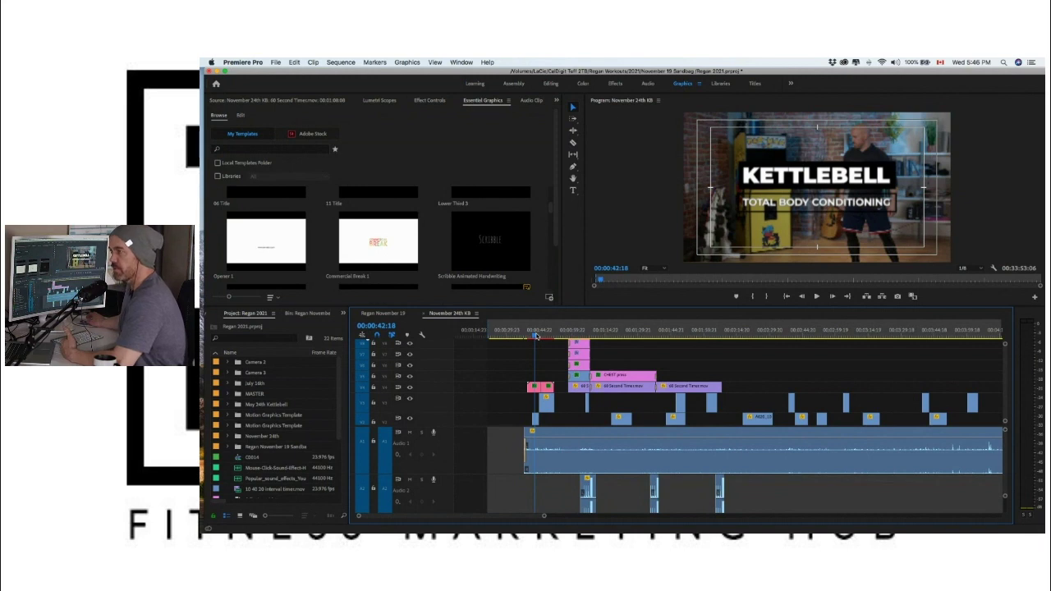
scroll(538, 337, left, 1)
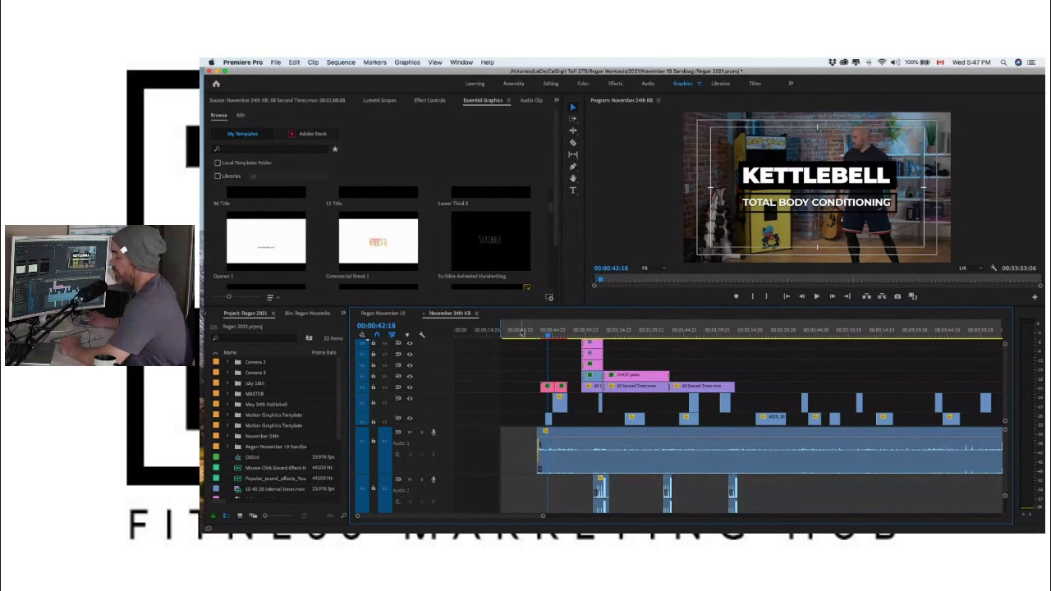
click(549, 336)
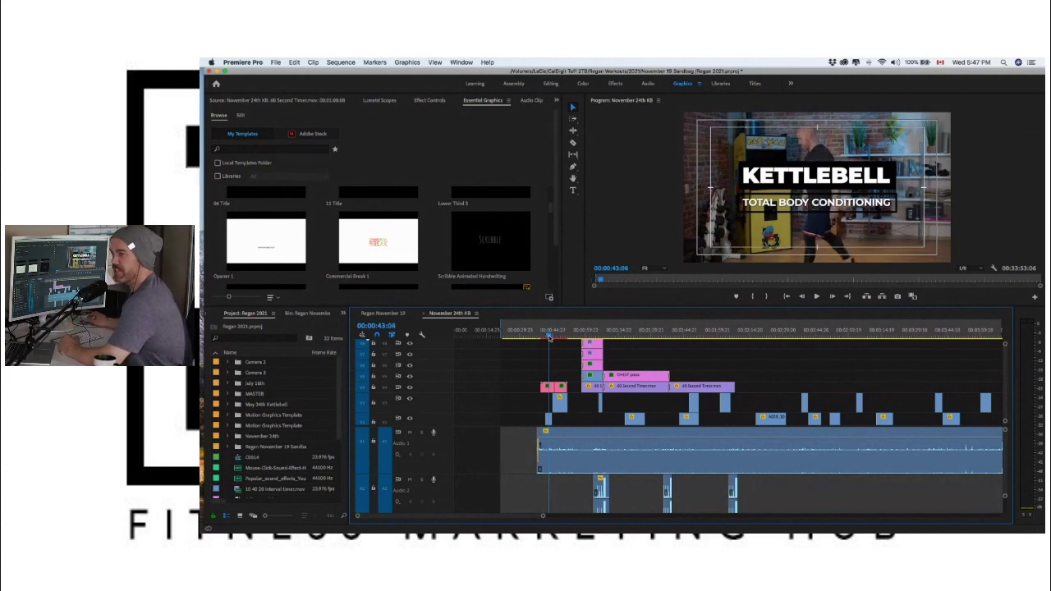
drag(546, 336, 557, 335)
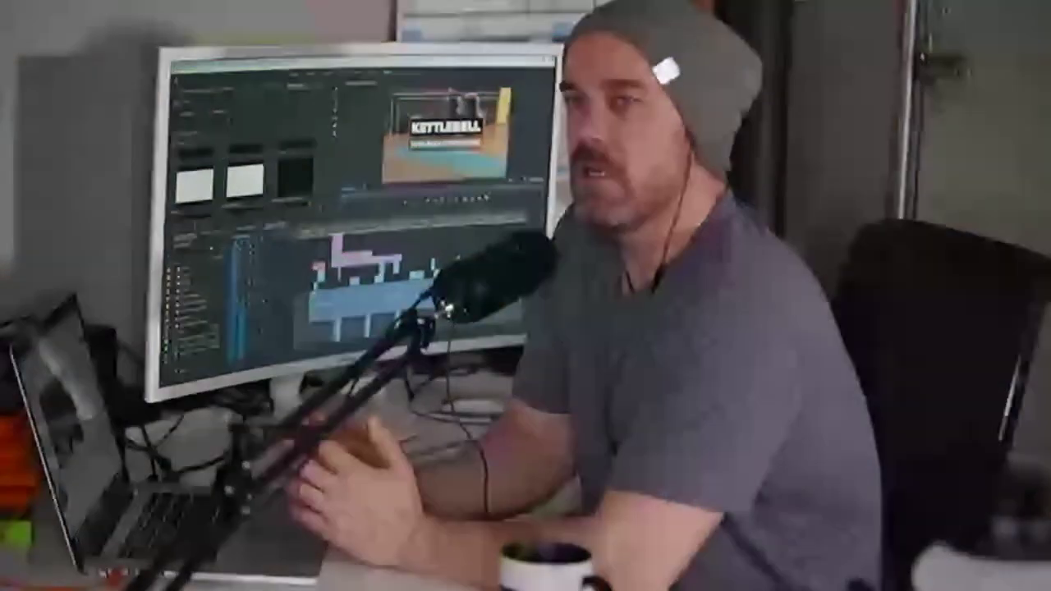
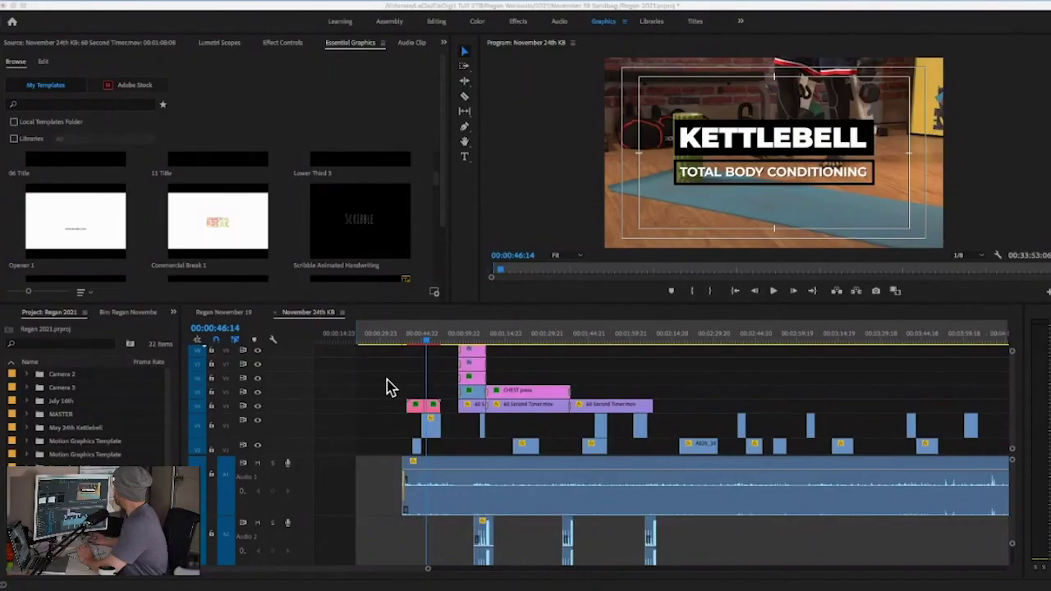
Step: Lock video tracks V1, V2 and V3 and the Audio 1 track in the November 24th KB sequence
scroll(388, 373, right, 3)
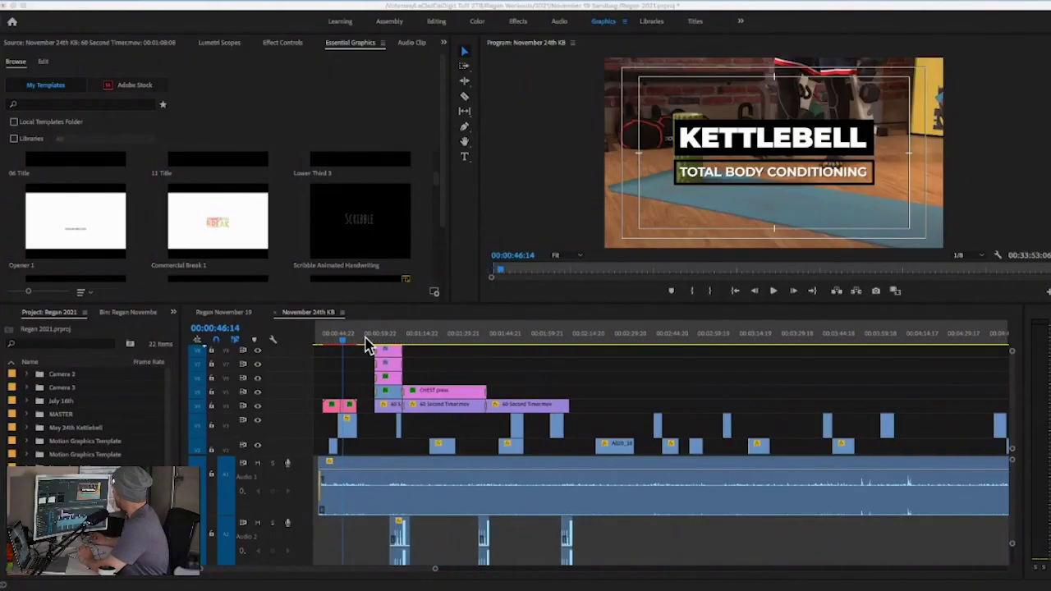
click(367, 345)
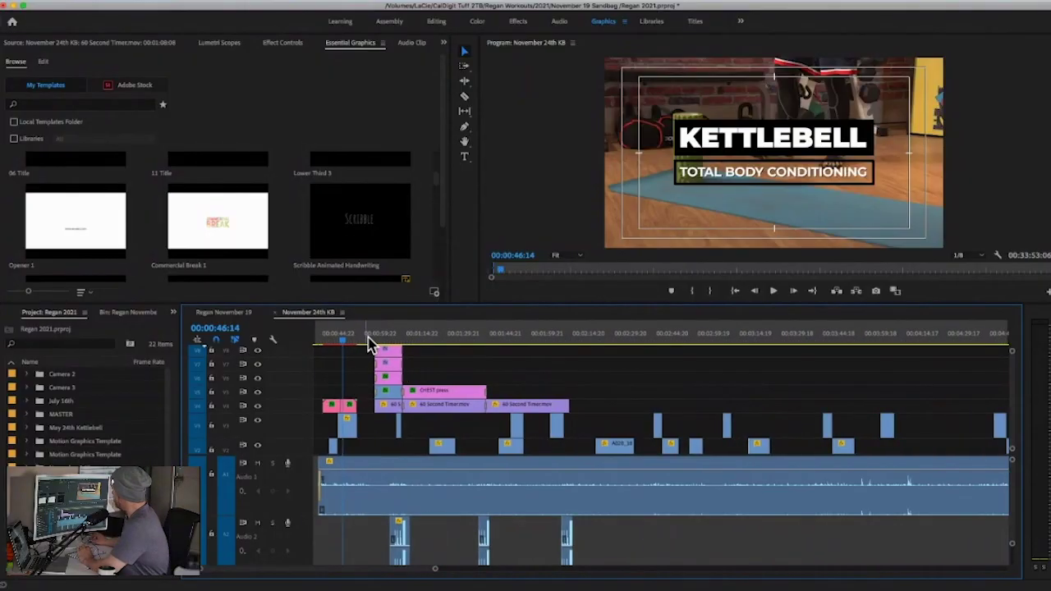
click(212, 427)
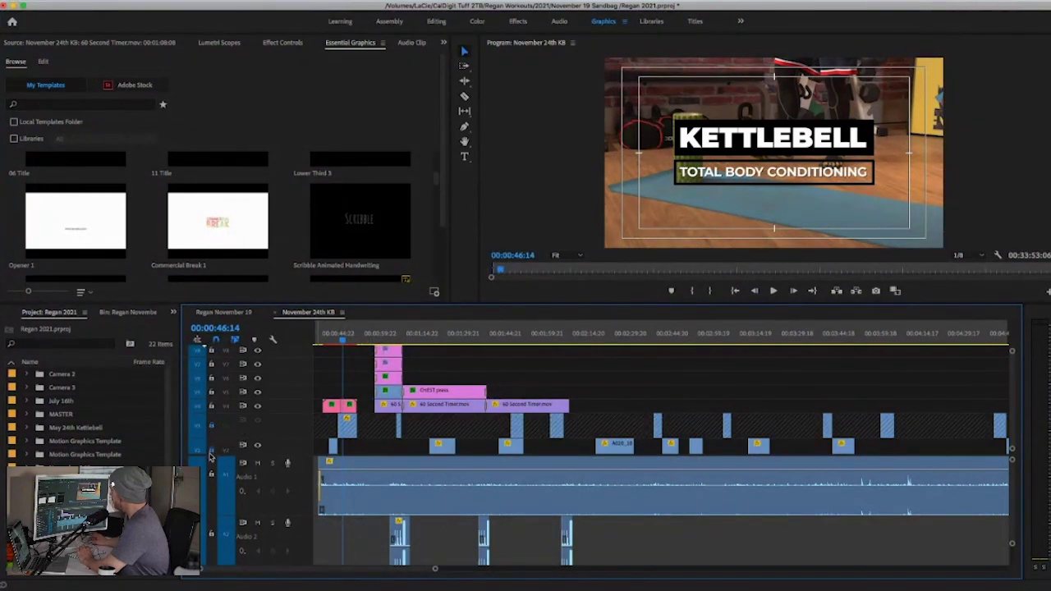
click(211, 475)
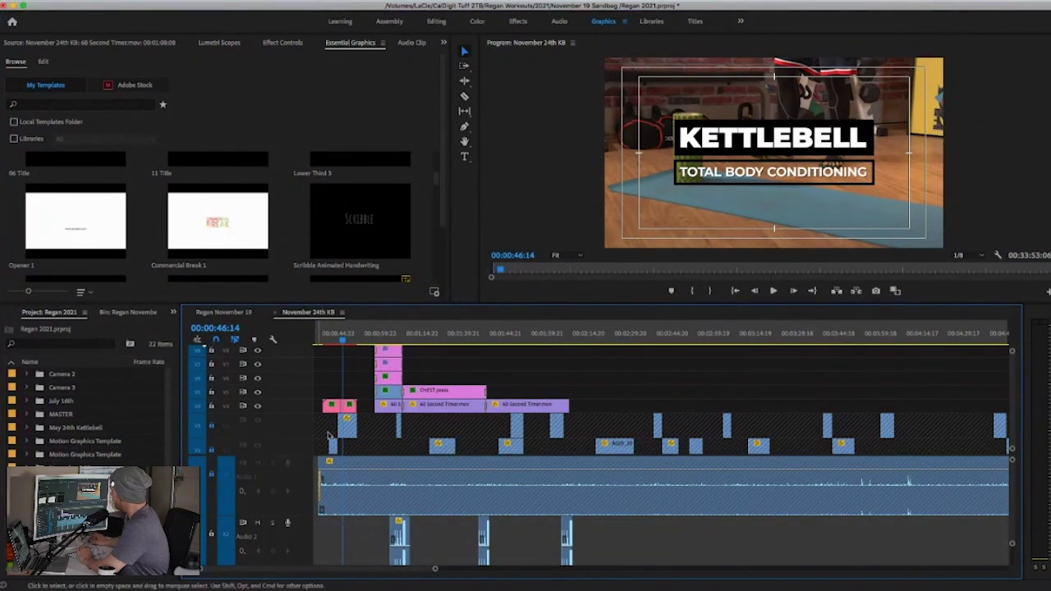
scroll(217, 453, down, 2)
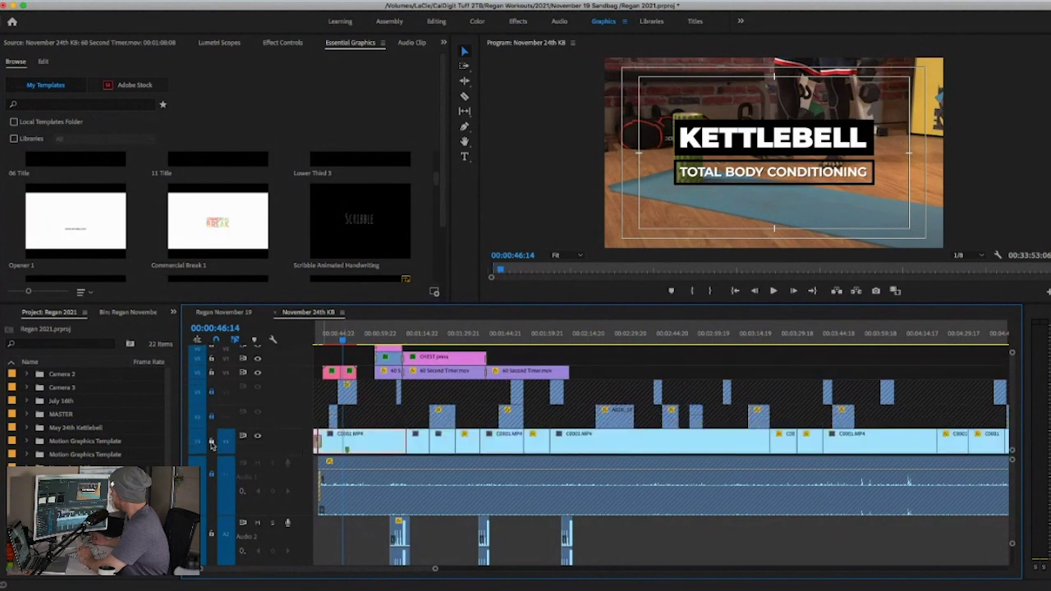
click(211, 443)
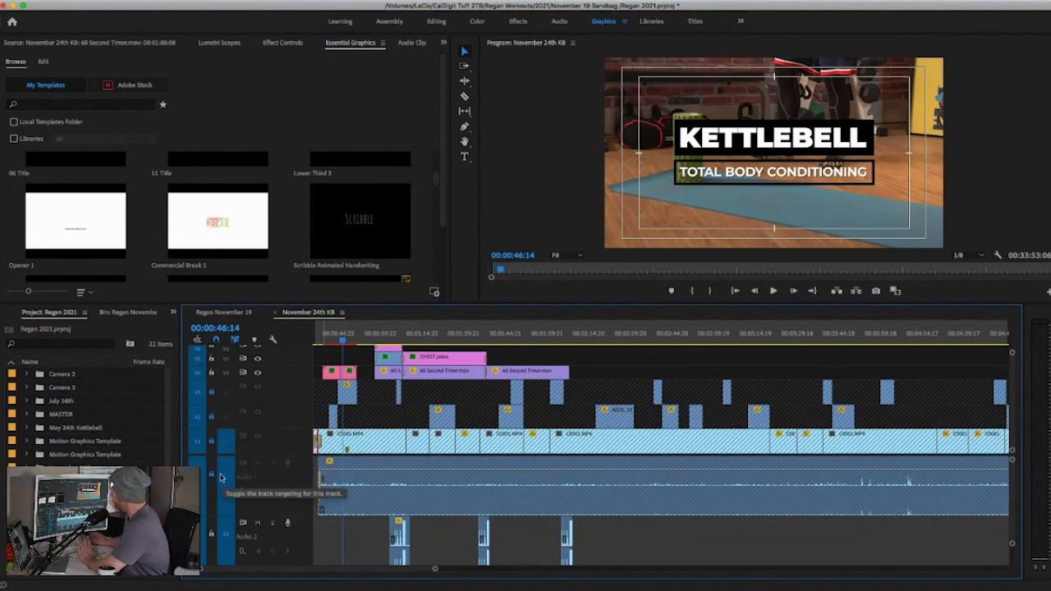
Step: Select all clips of the first exercise block, including titles, preview, 60 Second Timers and beeps on Audio 2, and copy them
scroll(360, 368, up, 2)
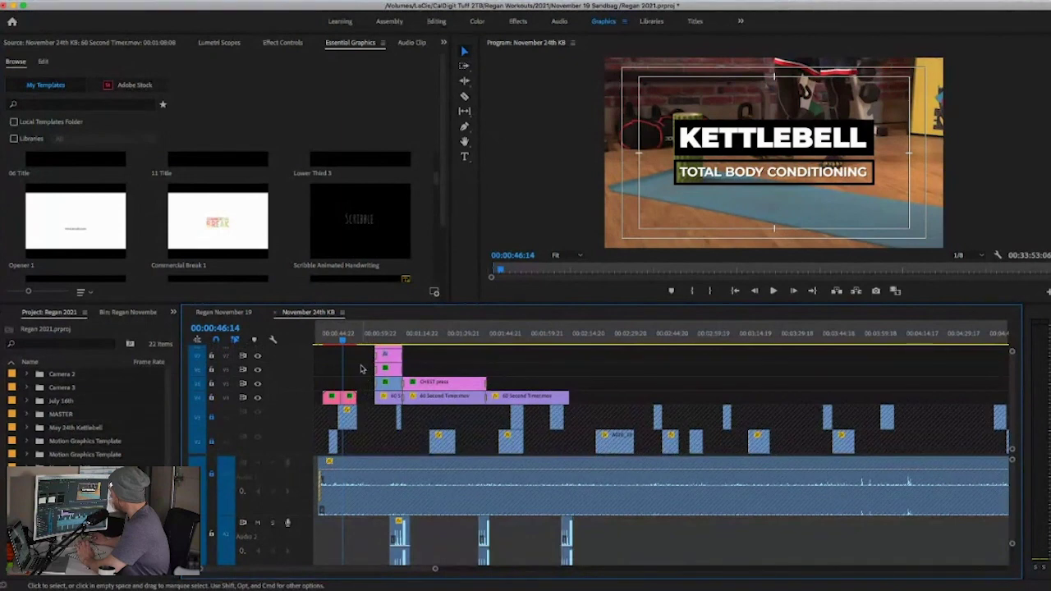
scroll(361, 363, up, 1)
scroll(366, 355, up, 1)
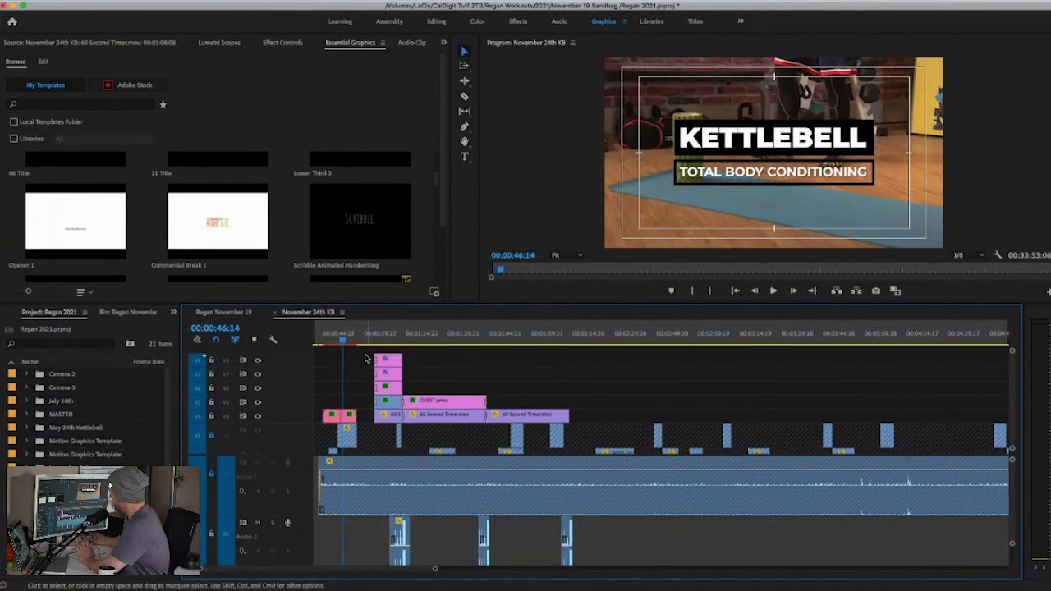
drag(371, 483, 585, 549)
scroll(475, 448, down, 3)
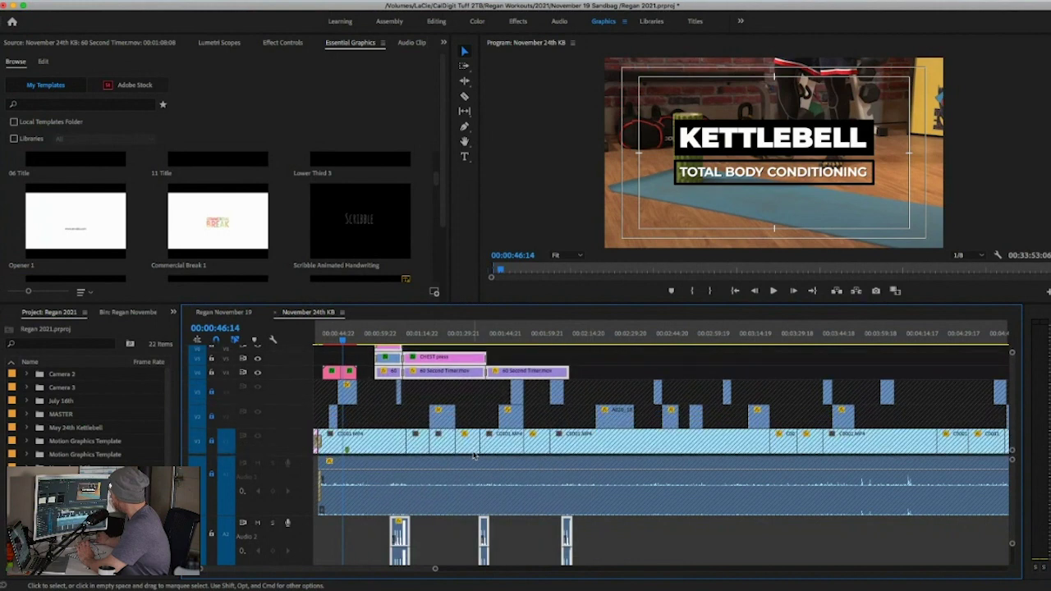
scroll(475, 447, up, 3)
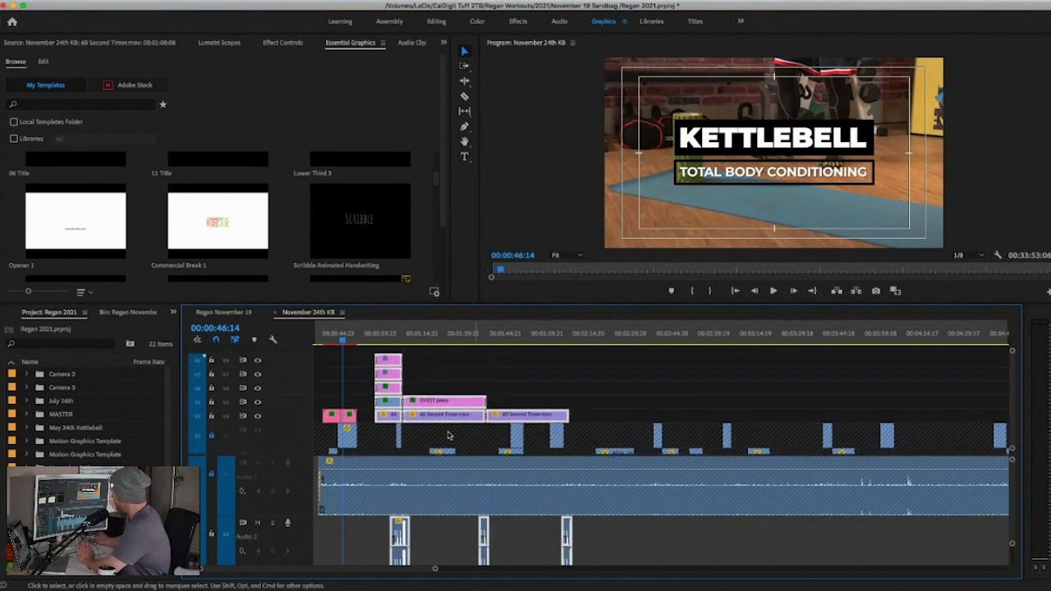
click(117, 2)
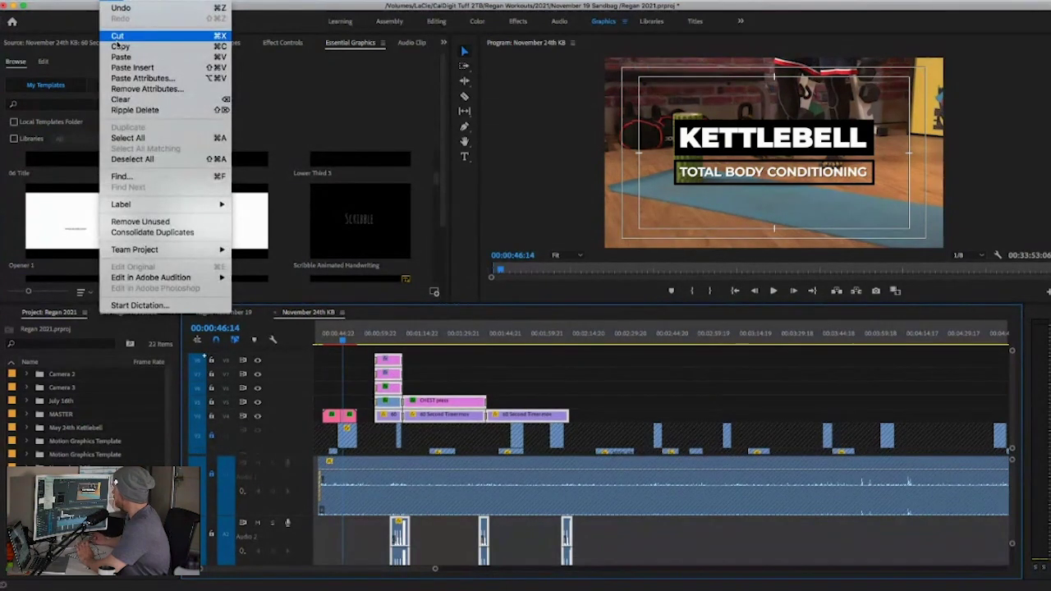
click(120, 46)
Step: Paste the copied block twice in a row, at 00:02:10:01 and at 00:03:21:04
click(117, 2)
click(121, 57)
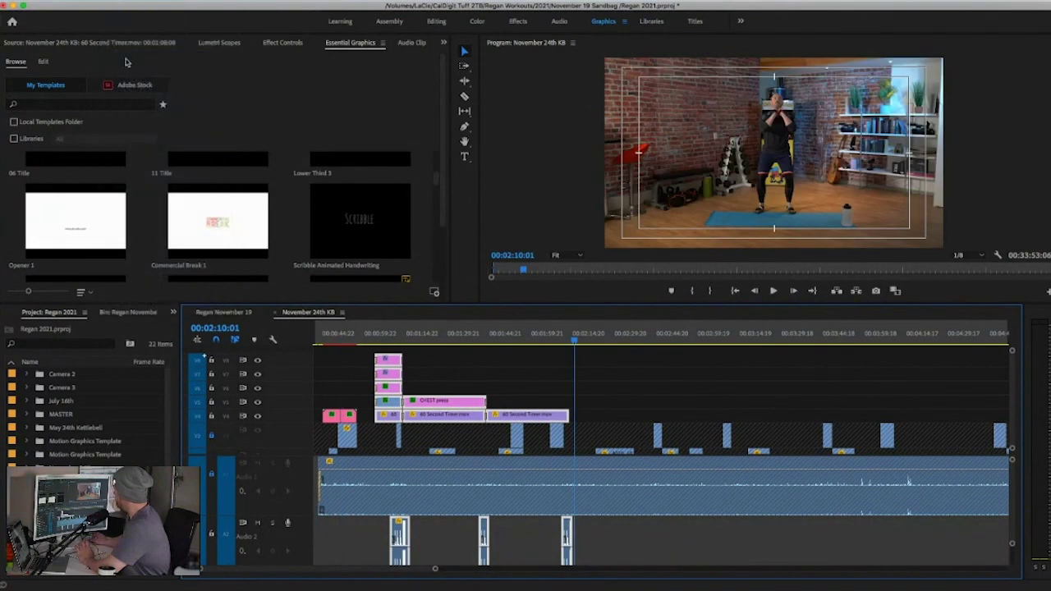
key(super+v)
click(116, 2)
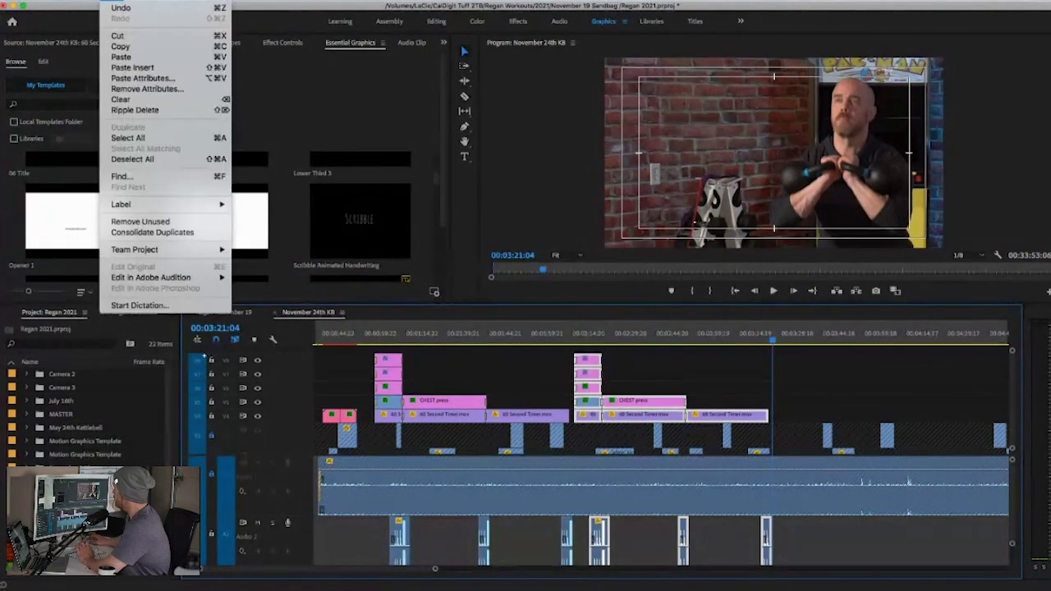
click(129, 58)
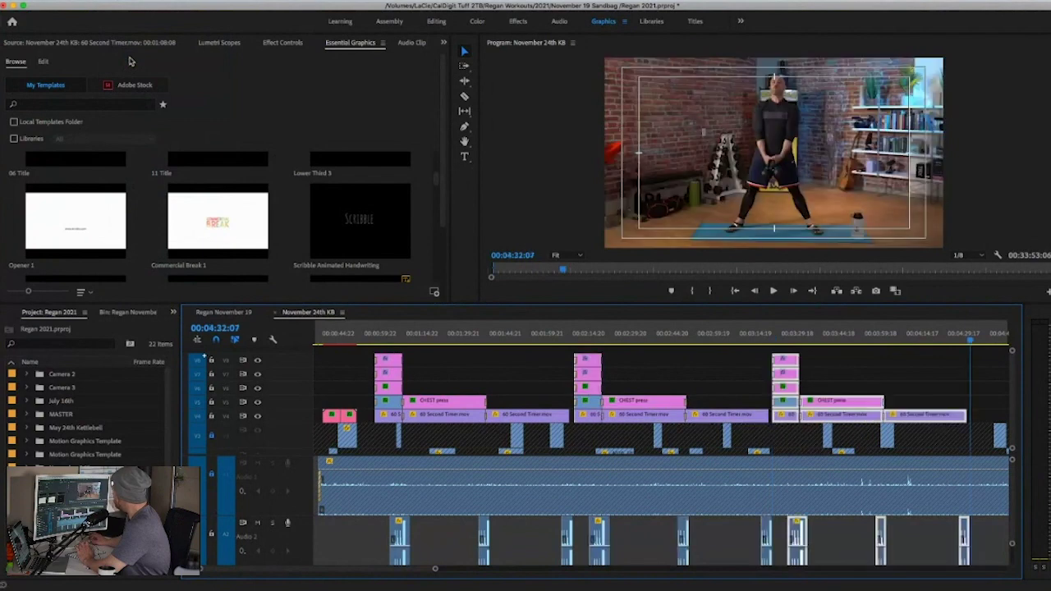
Step: Strip the pasted material down to the first Up Next preview stack, deleting the extra block, CHEST press title, 60 Second Timers and beeps
click(567, 330)
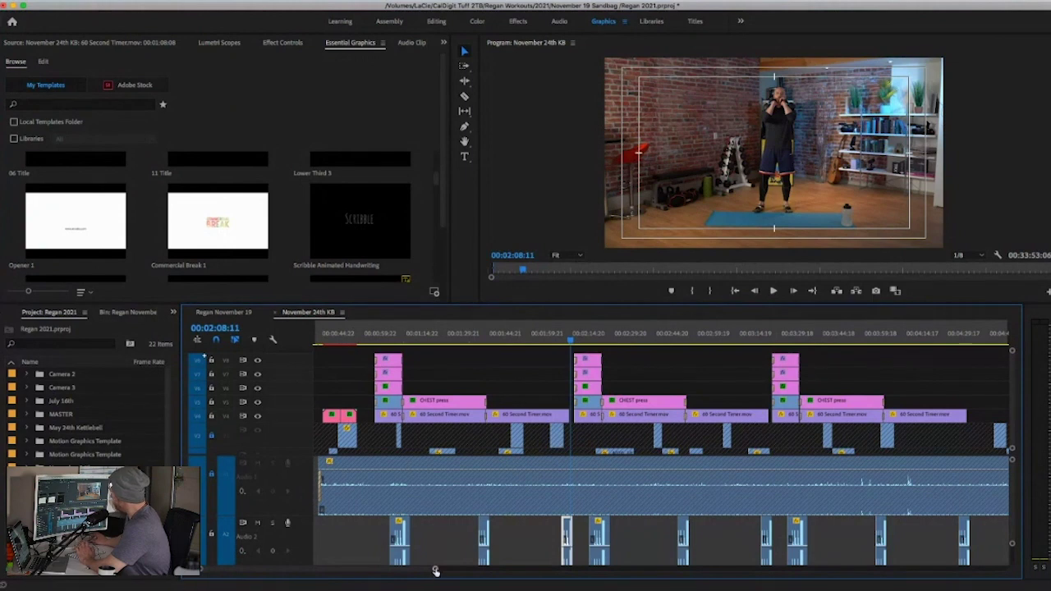
drag(435, 571, 493, 567)
scroll(430, 510, down, 5)
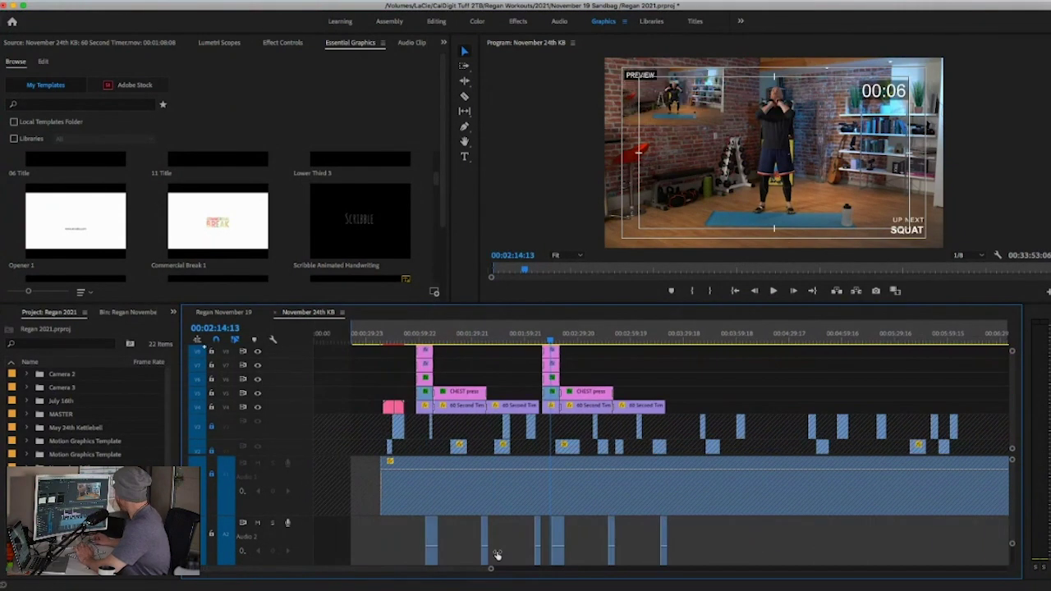
key(=)
key(=)
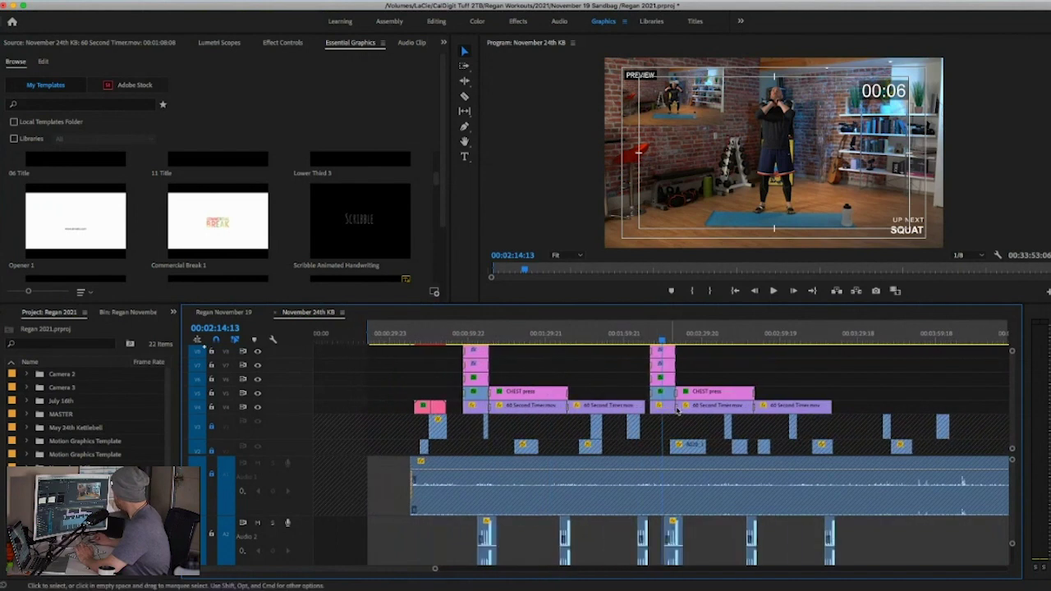
scroll(669, 406, down, 3)
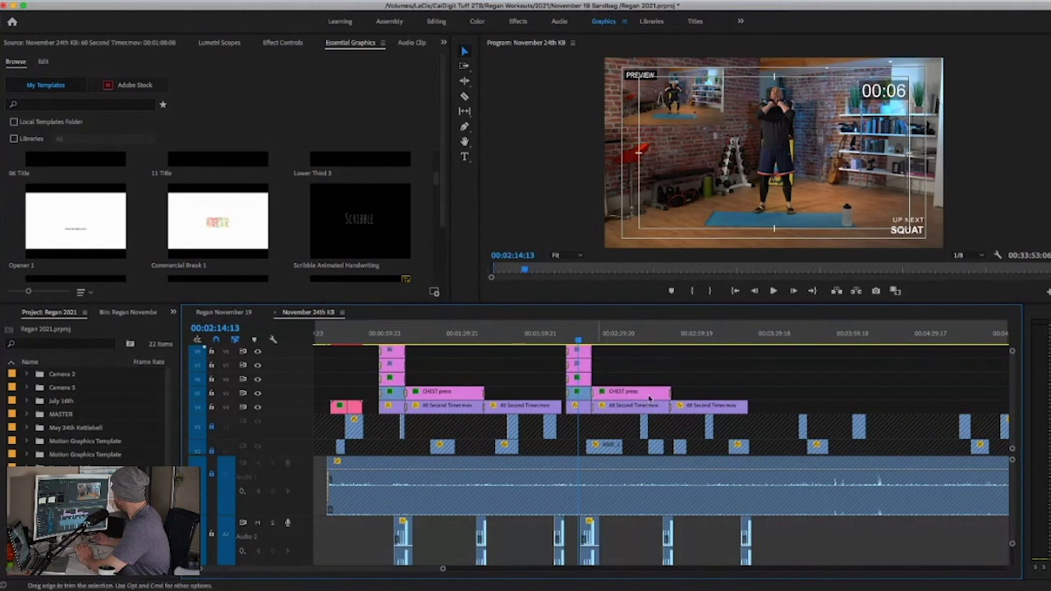
drag(749, 371, 627, 556)
key(Delete)
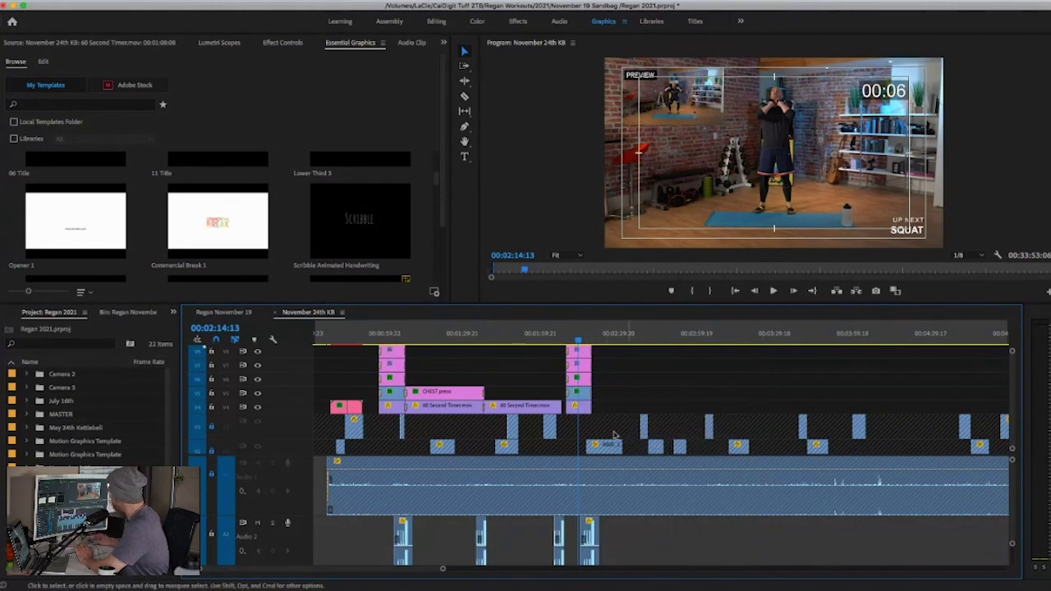
click(590, 534)
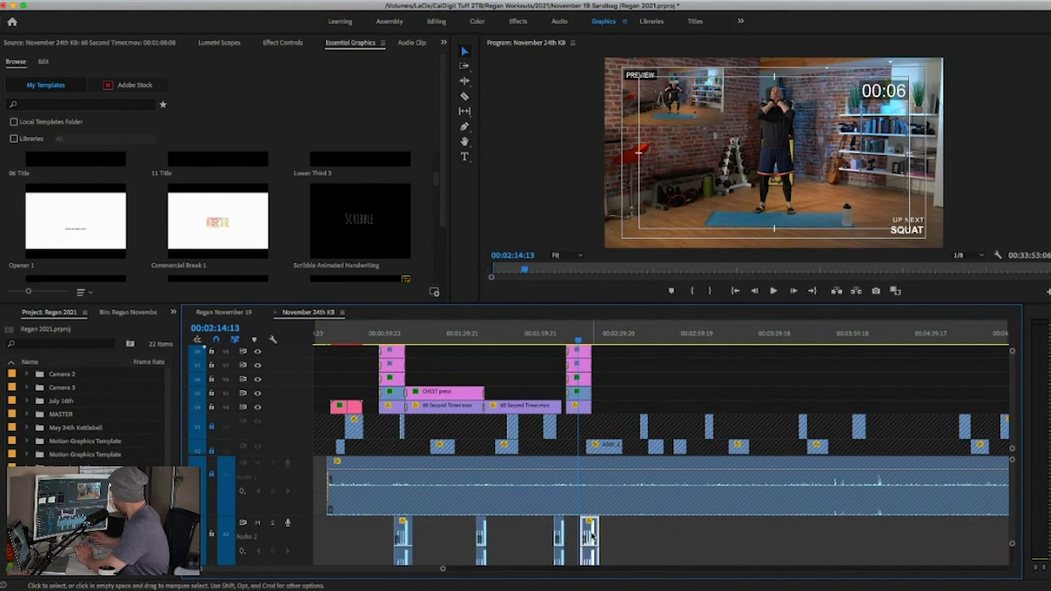
key(Delete)
Step: Raise the pasted Up Next preview stack one track and align its end with the end of the second 60 Second Timer
click(578, 342)
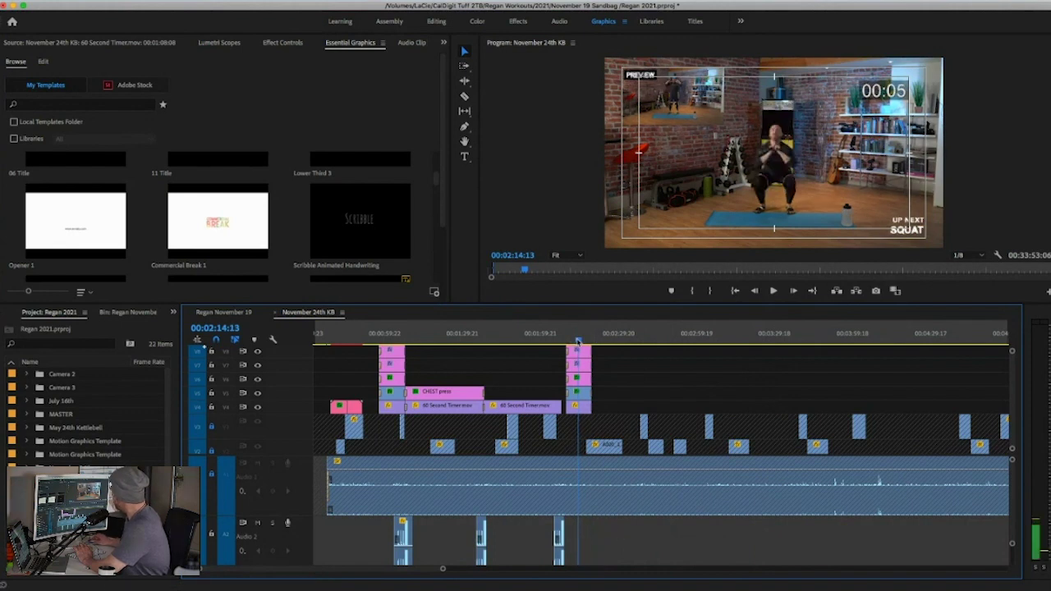
key(shift+Left)
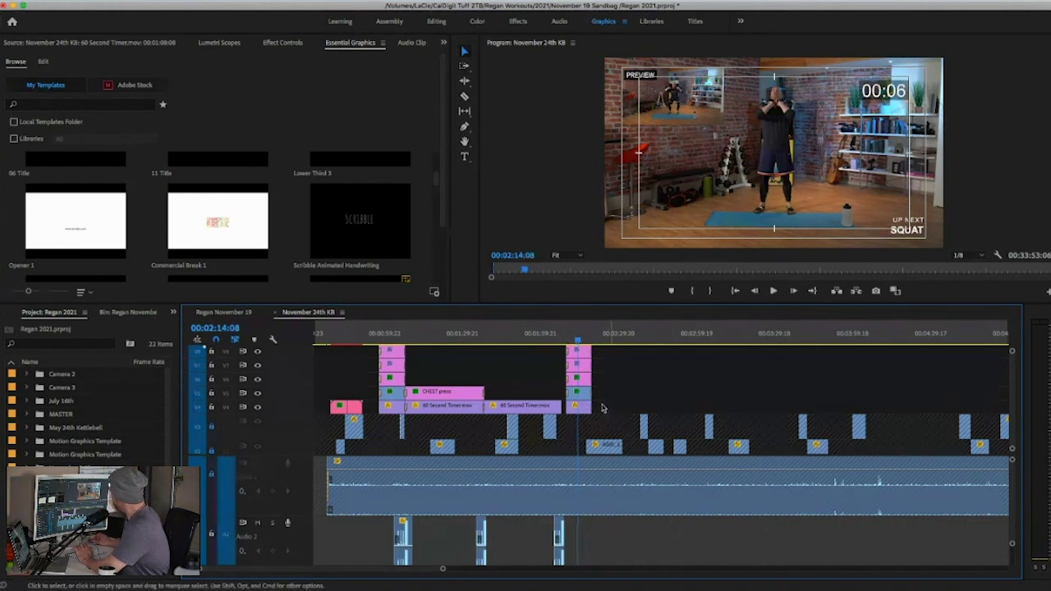
drag(608, 415, 566, 347)
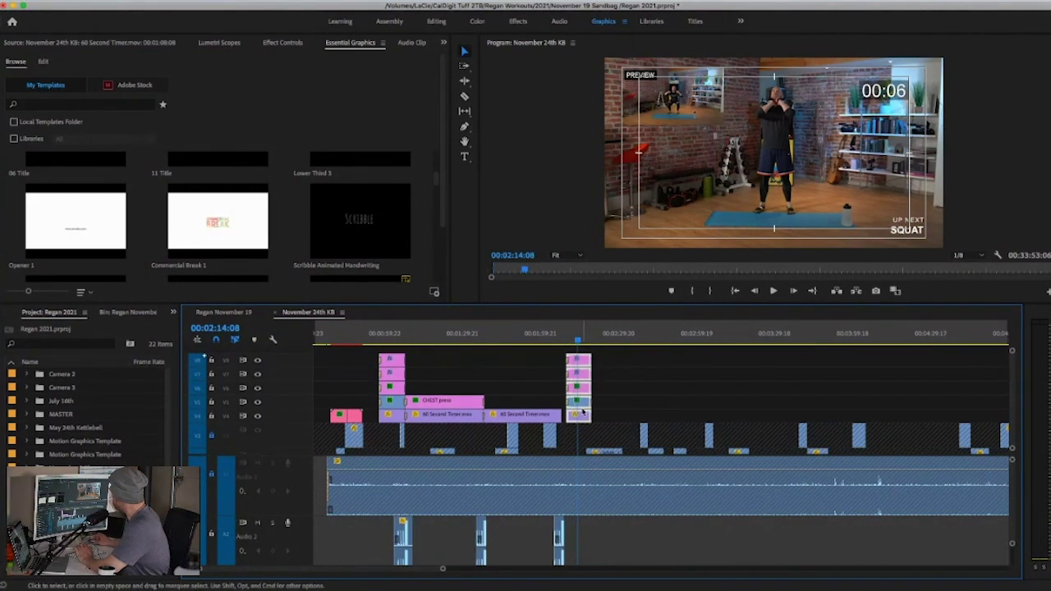
drag(585, 400, 595, 400)
scroll(595, 400, down, 2)
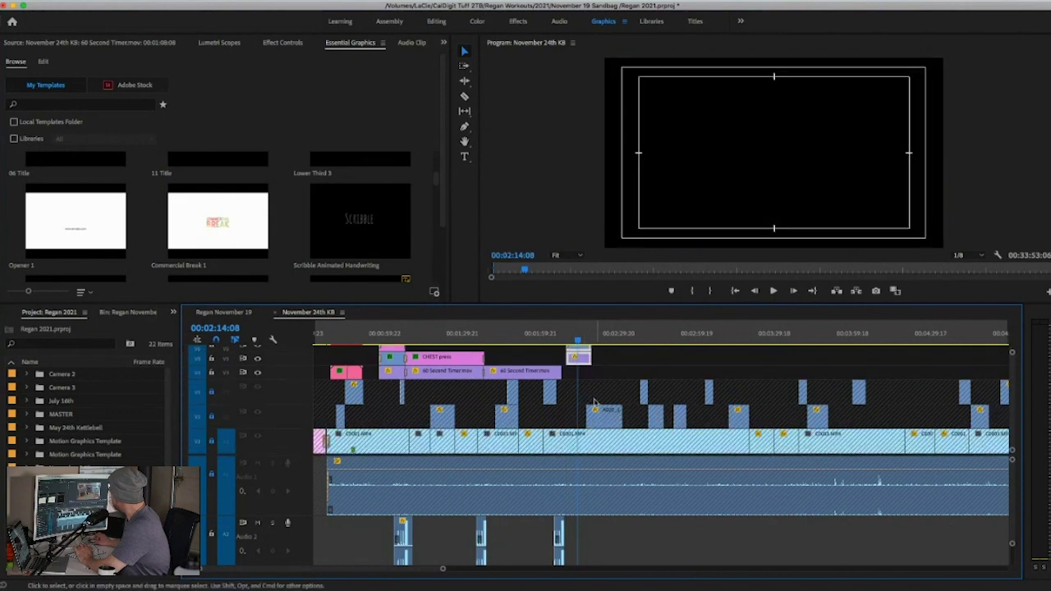
scroll(605, 370, up, 3)
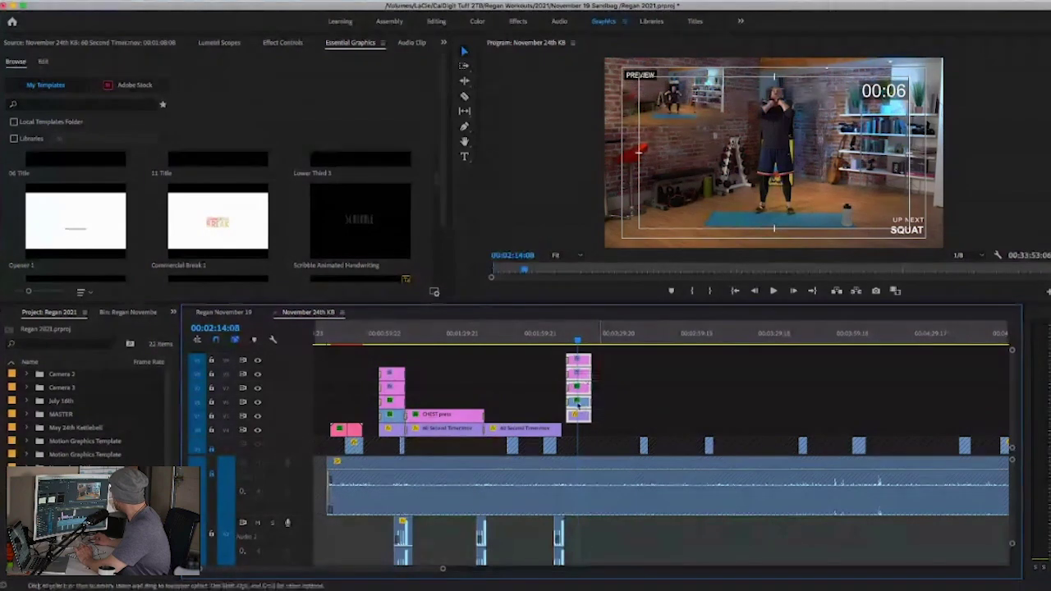
drag(583, 404, 558, 404)
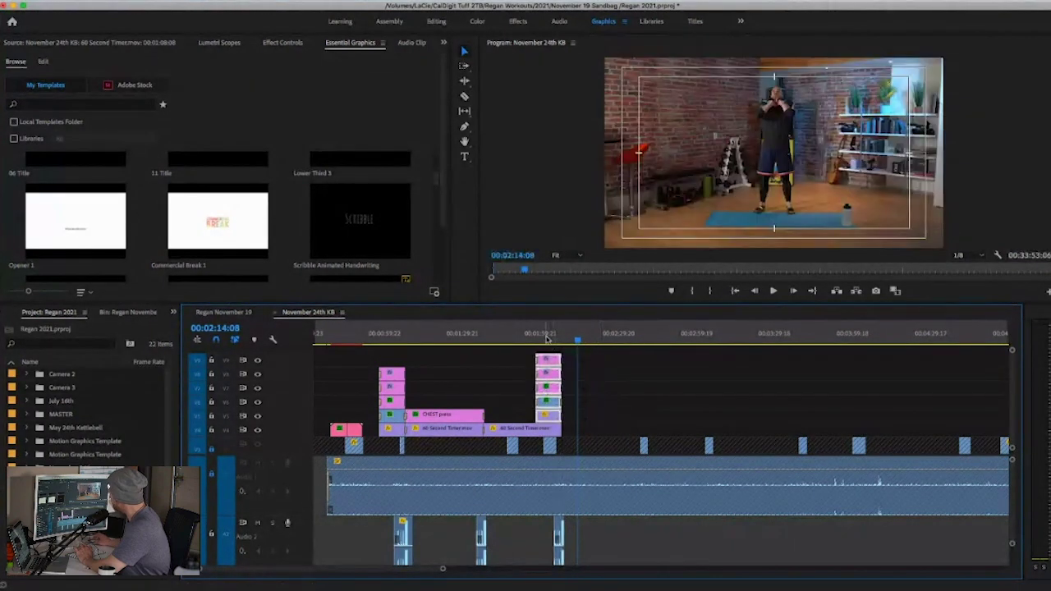
Step: Delete the duplicate 60 Second Timer from the moved stack and lower the remaining four clips one track
click(545, 339)
drag(403, 563, 363, 558)
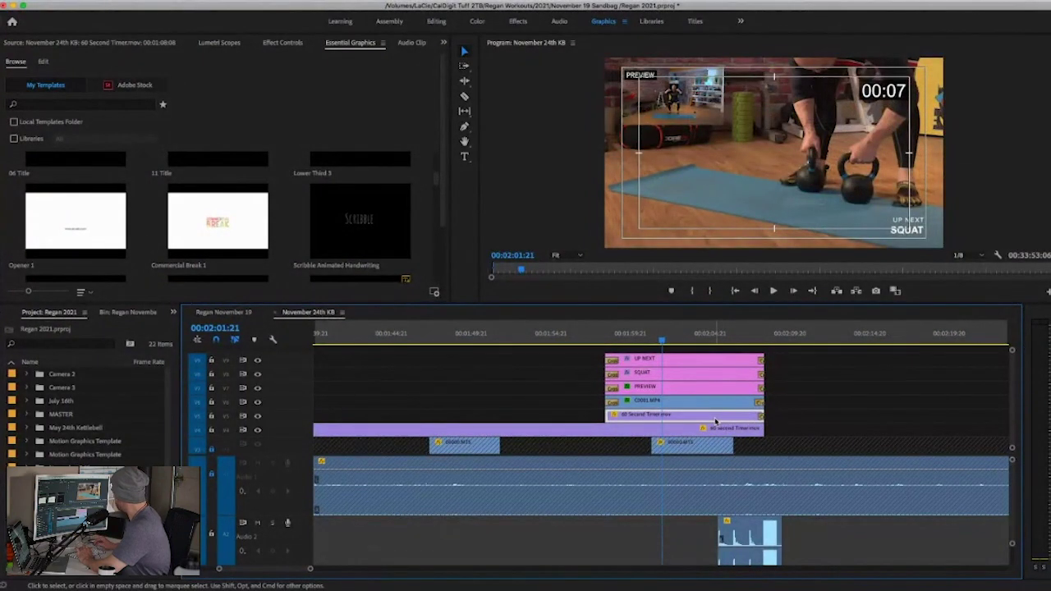
key(Delete)
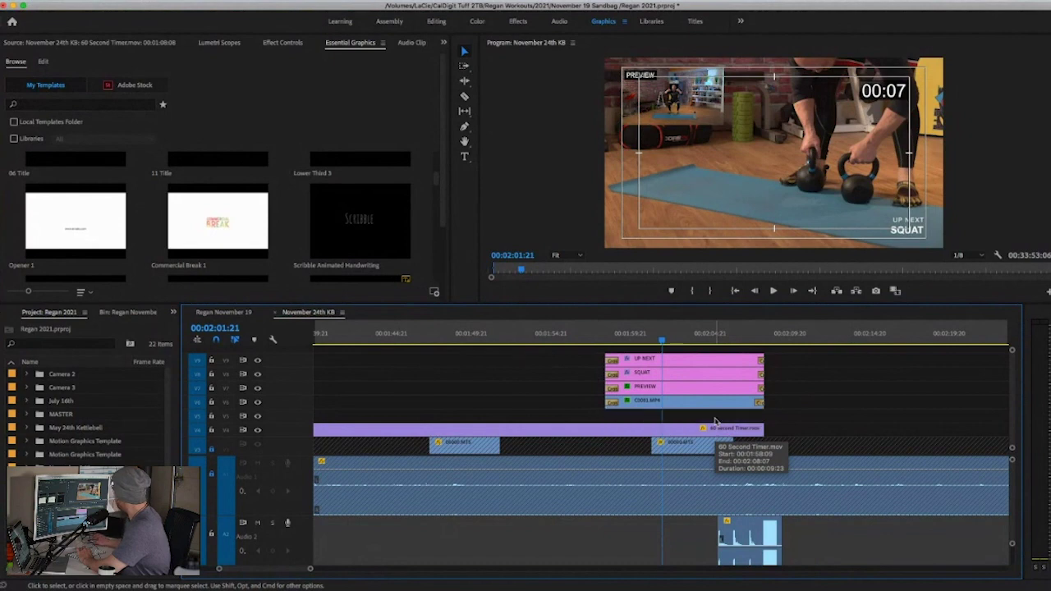
drag(790, 404, 603, 353)
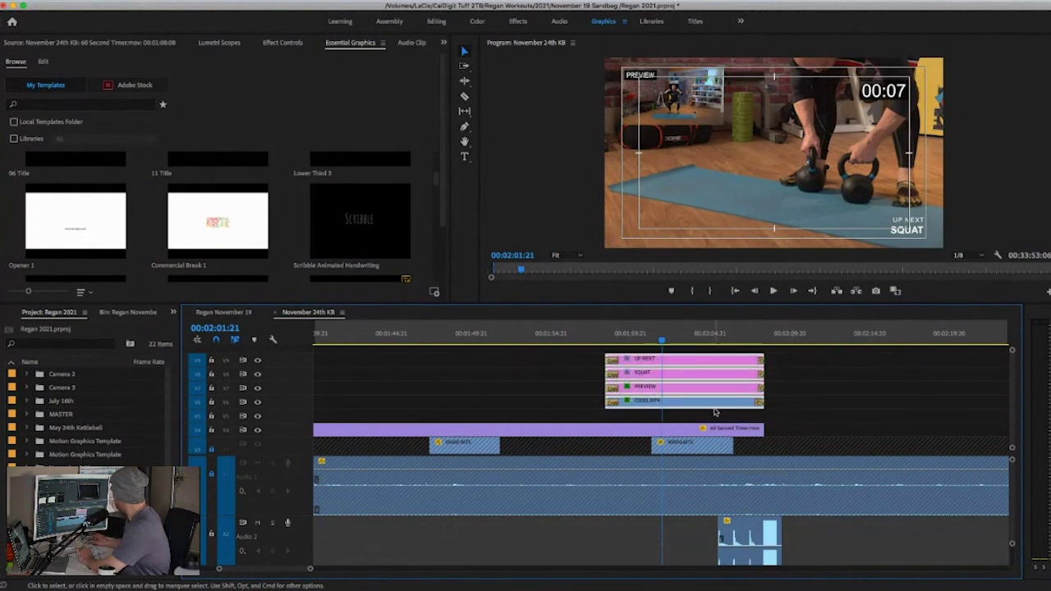
drag(716, 408, 714, 415)
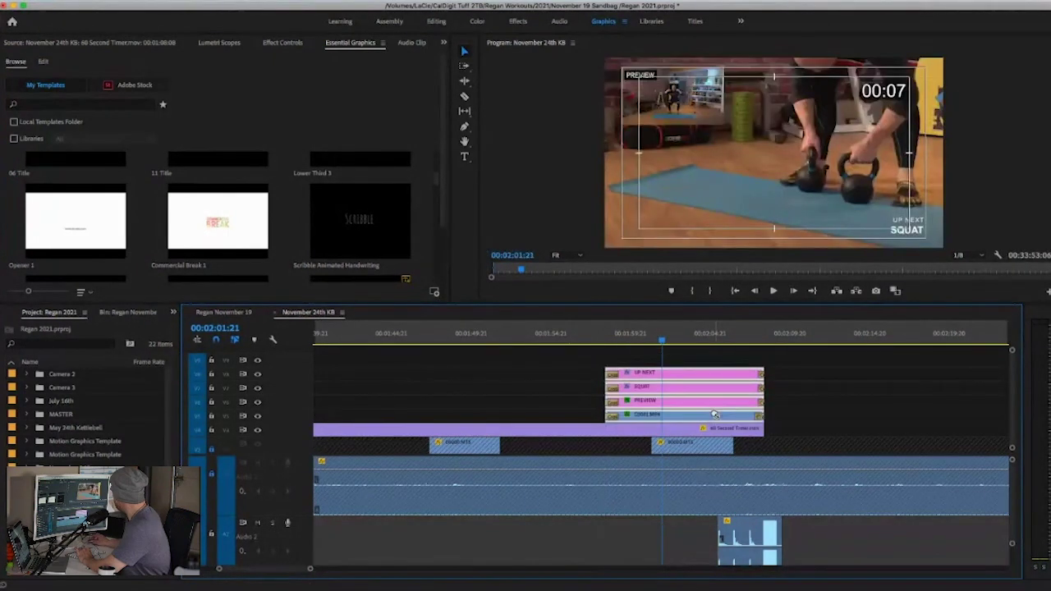
Step: Play back the last seconds of the second timer with the SQUAT preview overlay and beeps, starting around 00:02:02
scroll(714, 415, right, 2)
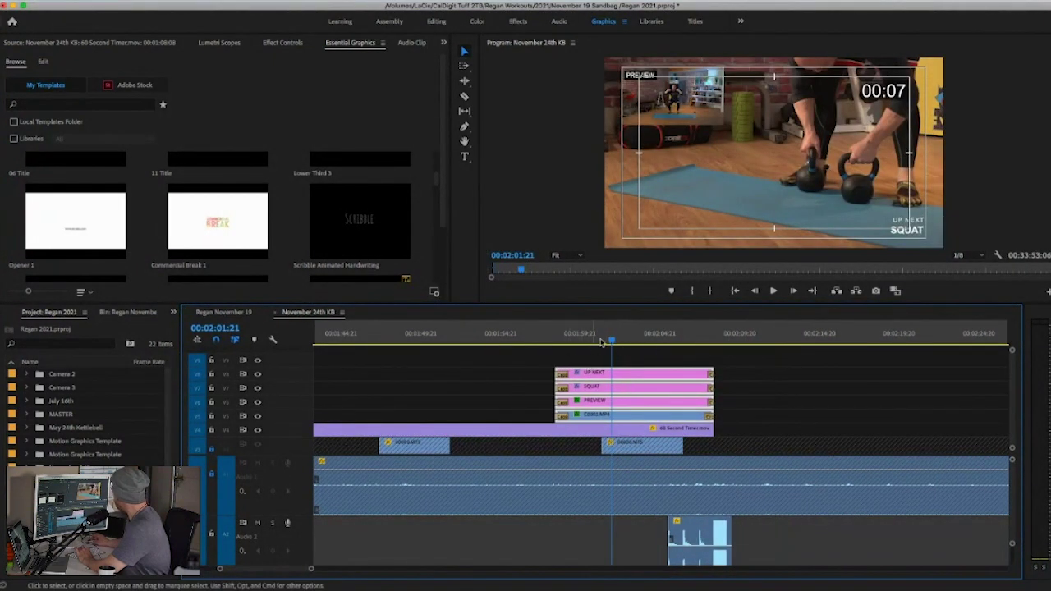
drag(611, 340, 626, 339)
key(space)
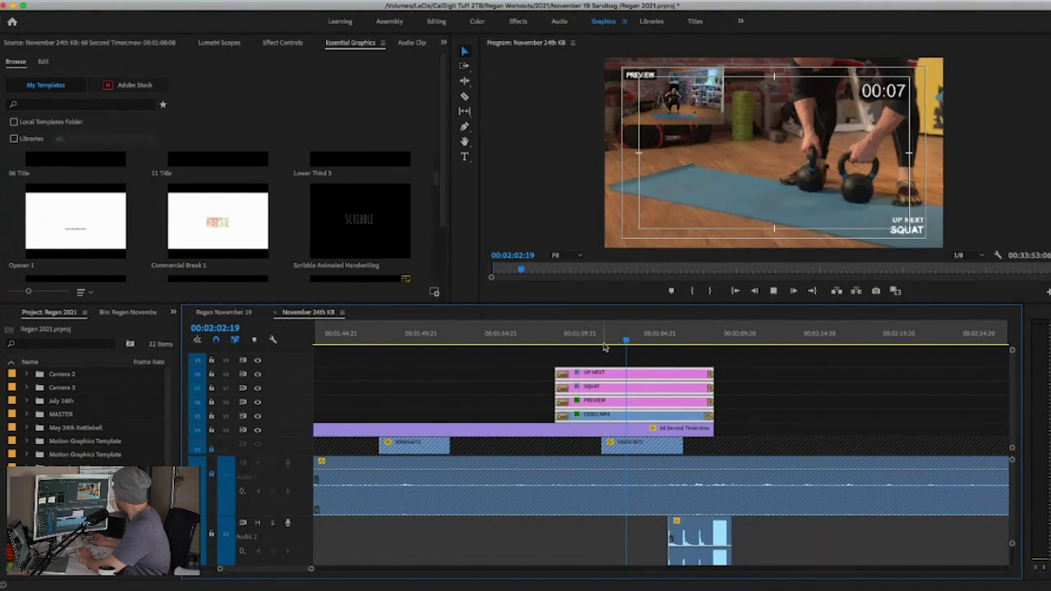
click(624, 340)
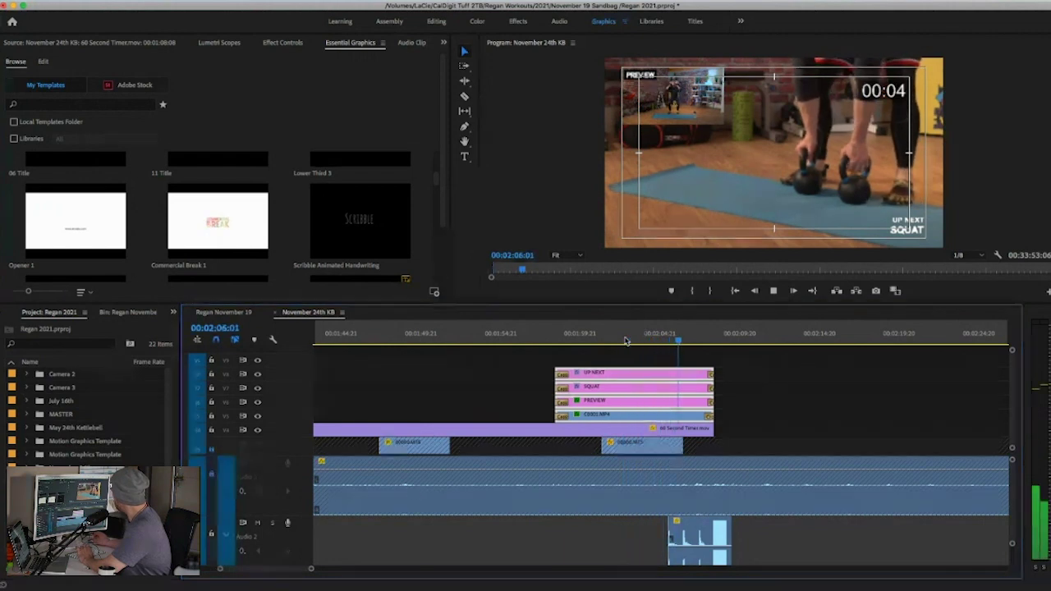
key(space)
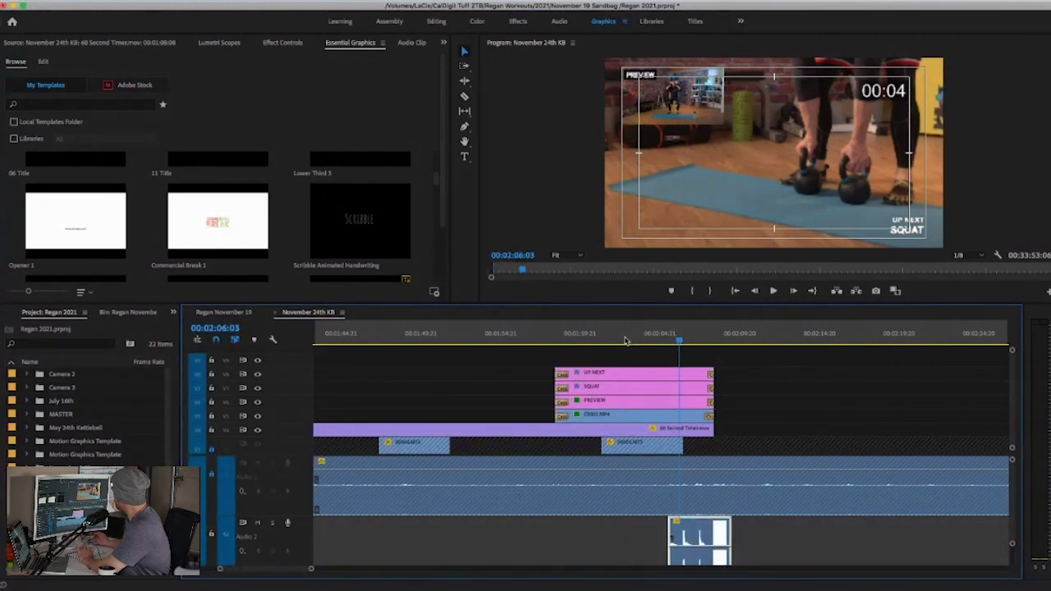
click(510, 340)
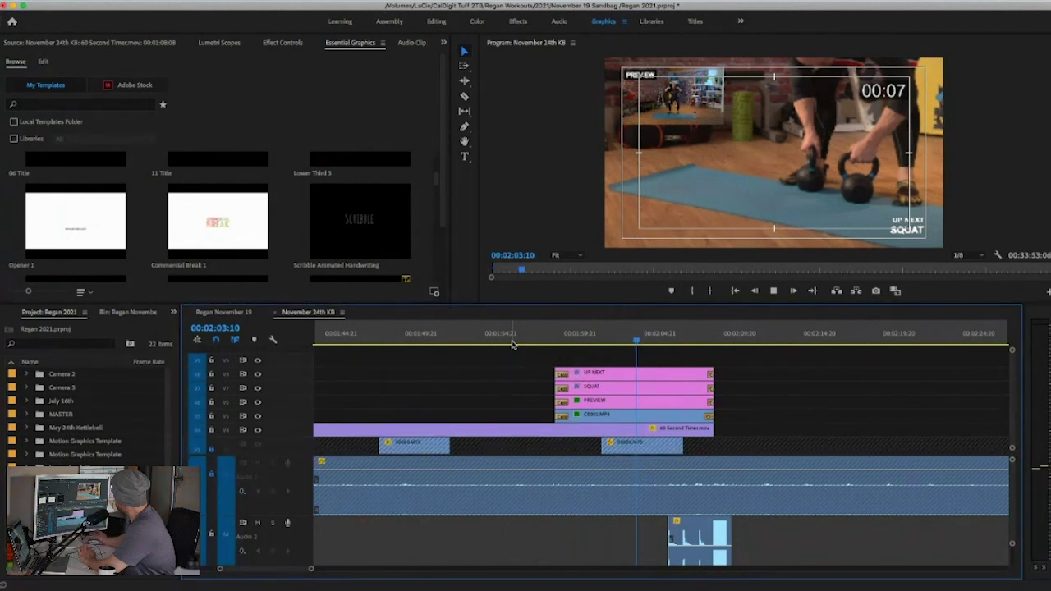
Step: Play the countdown with the UP NEXT, SQUAT, PREVIEW and preview video tracks temporarily hidden, and show those tracks again
drag(637, 342, 662, 362)
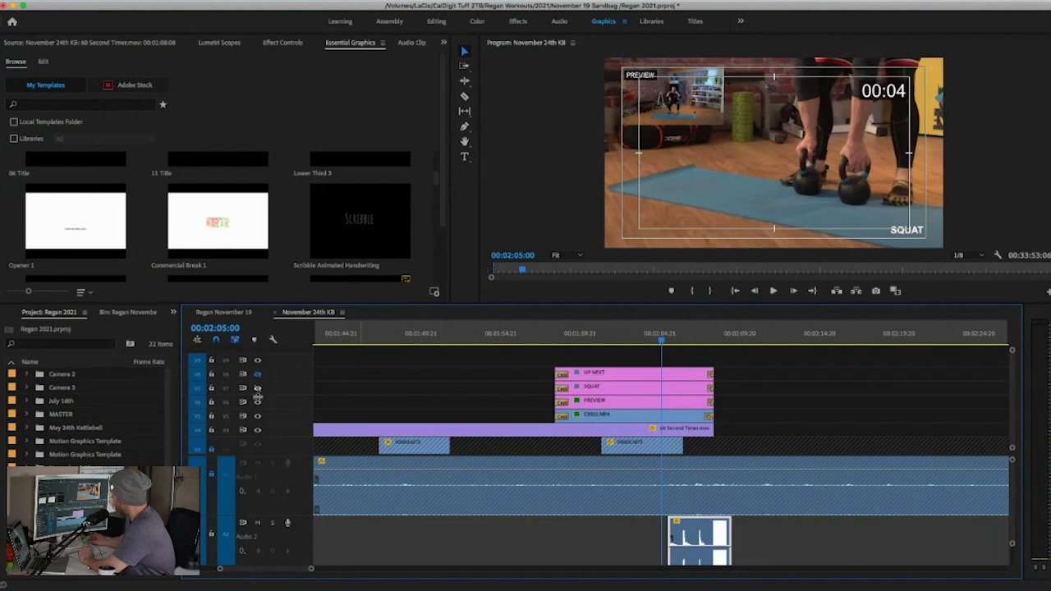
click(257, 403)
click(257, 417)
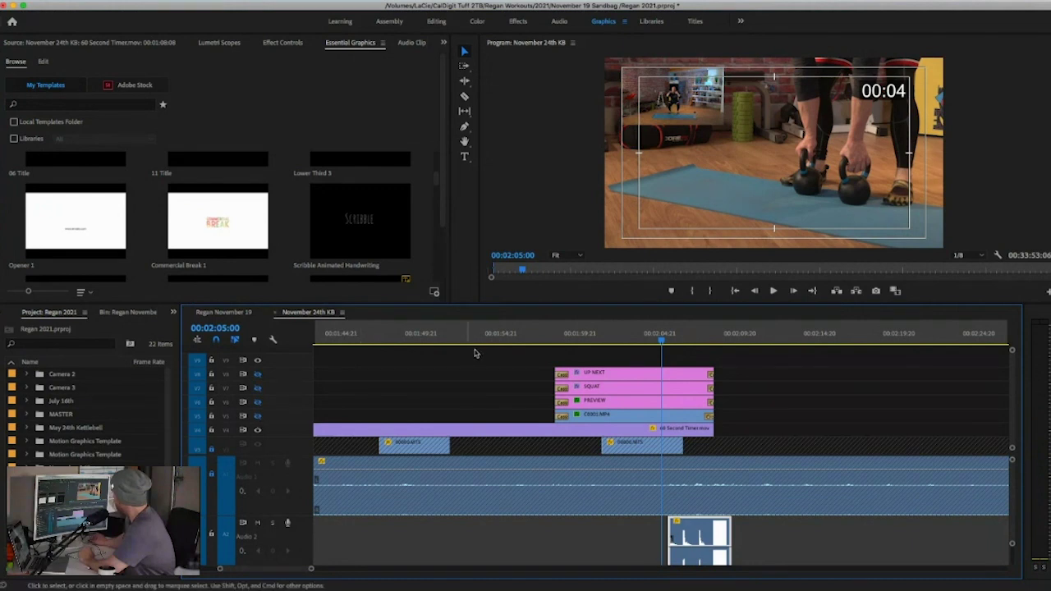
click(627, 341)
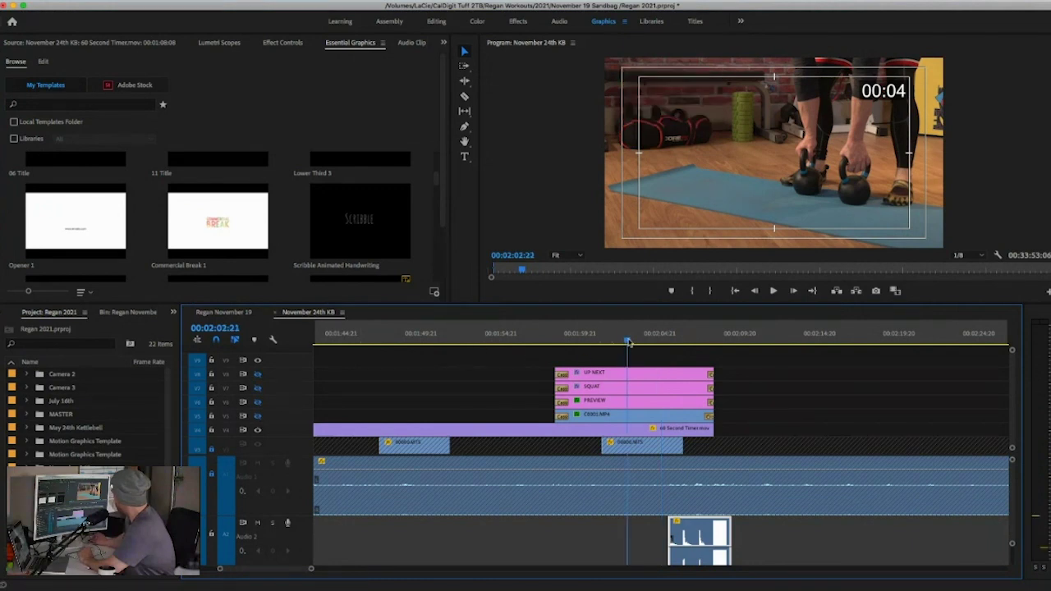
key(space)
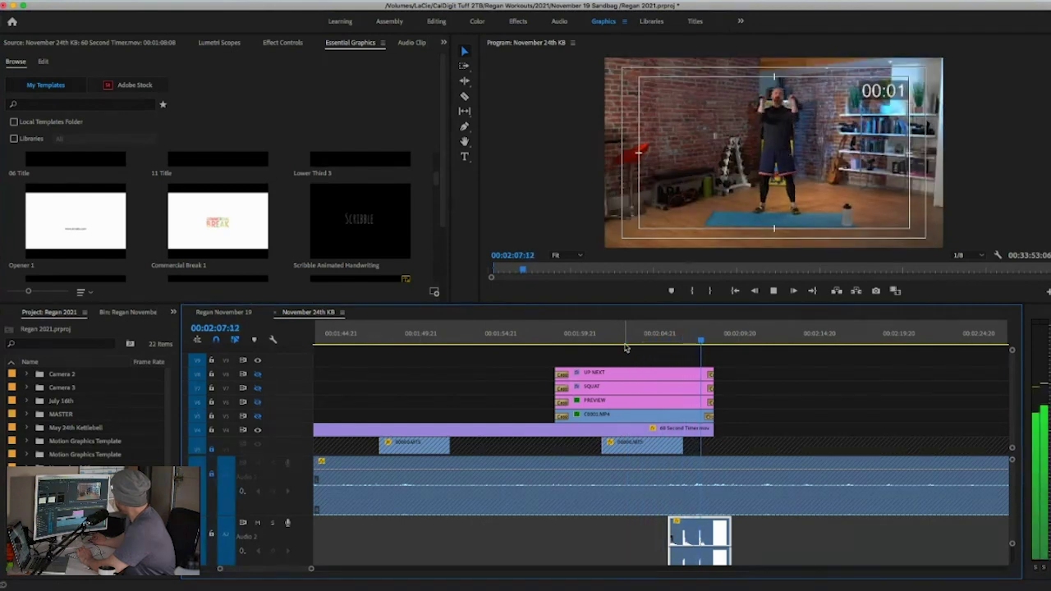
key(space)
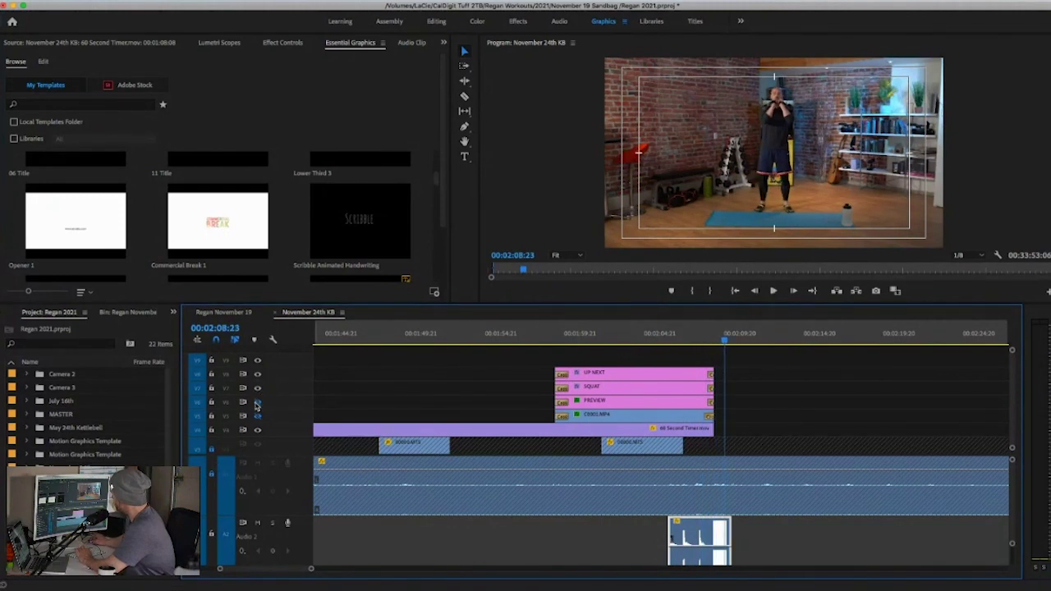
click(257, 416)
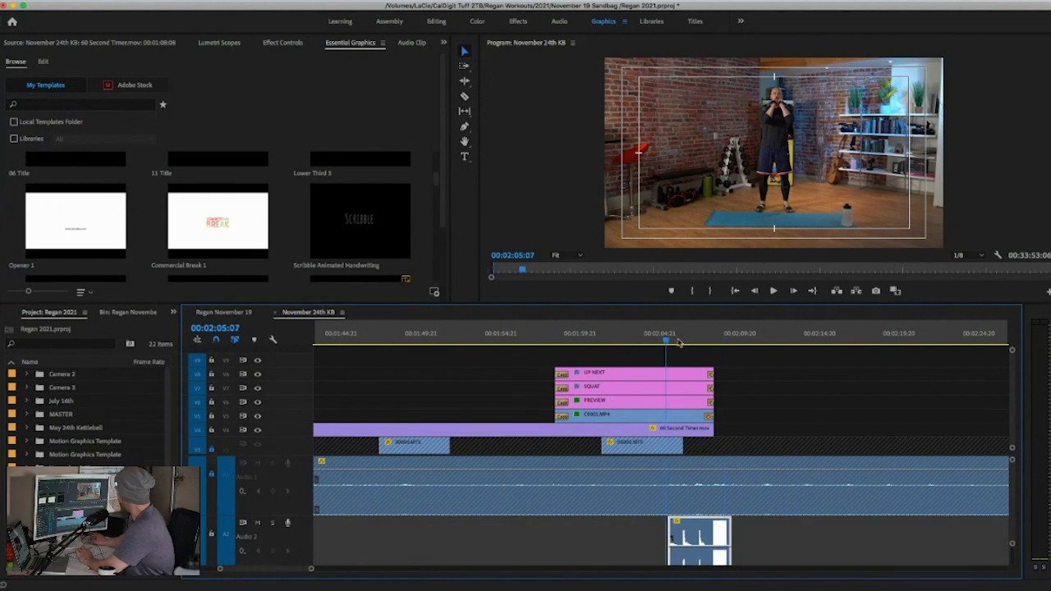
Step: Copy the selected block of timers, CHEST press title, preview stack and beeps, and paste it at about 00:02:09:02
key(Up)
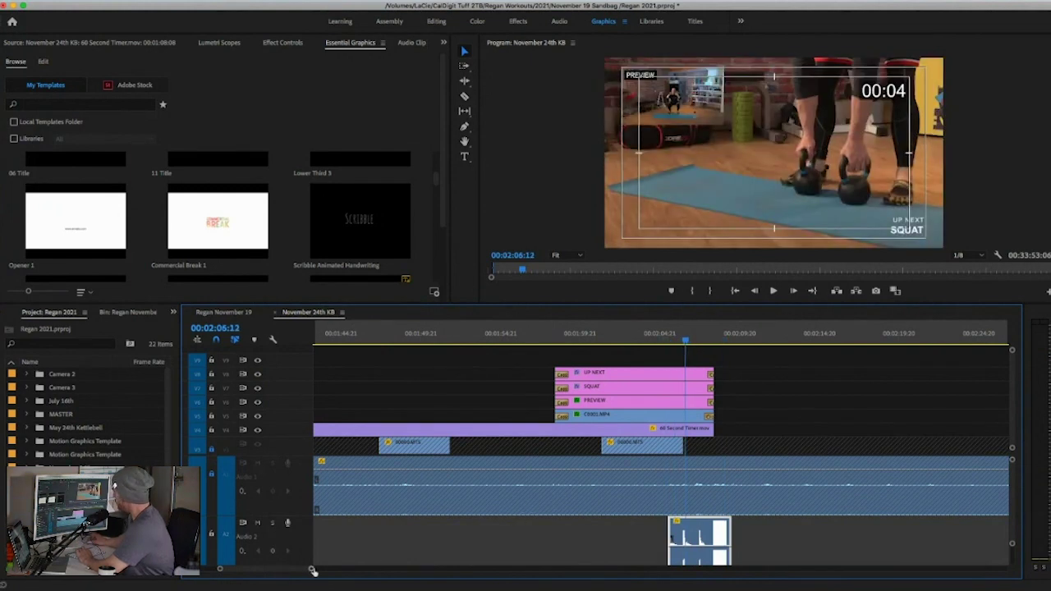
drag(313, 570, 417, 568)
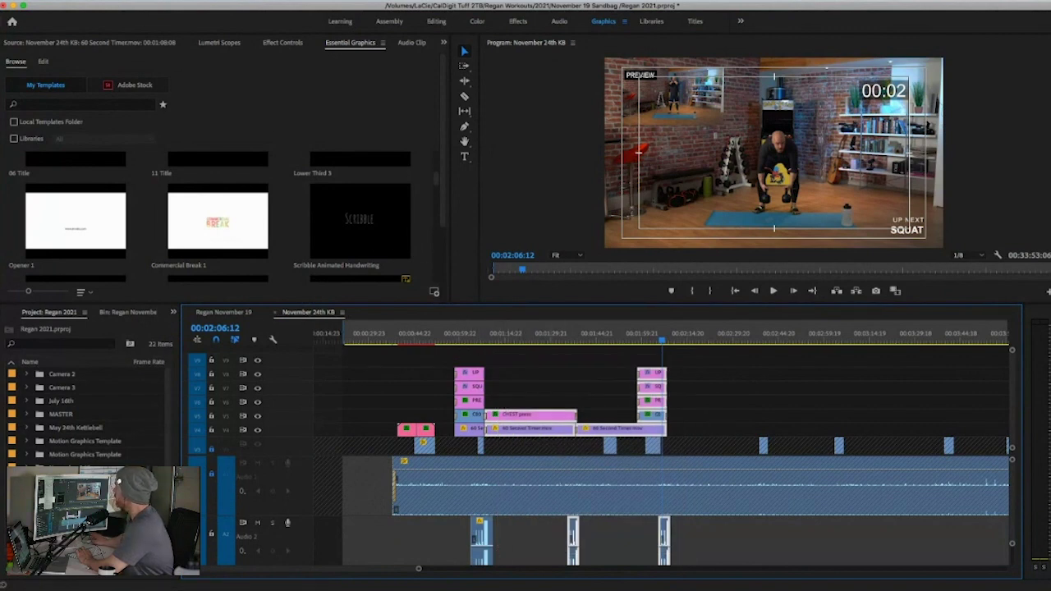
click(123, 47)
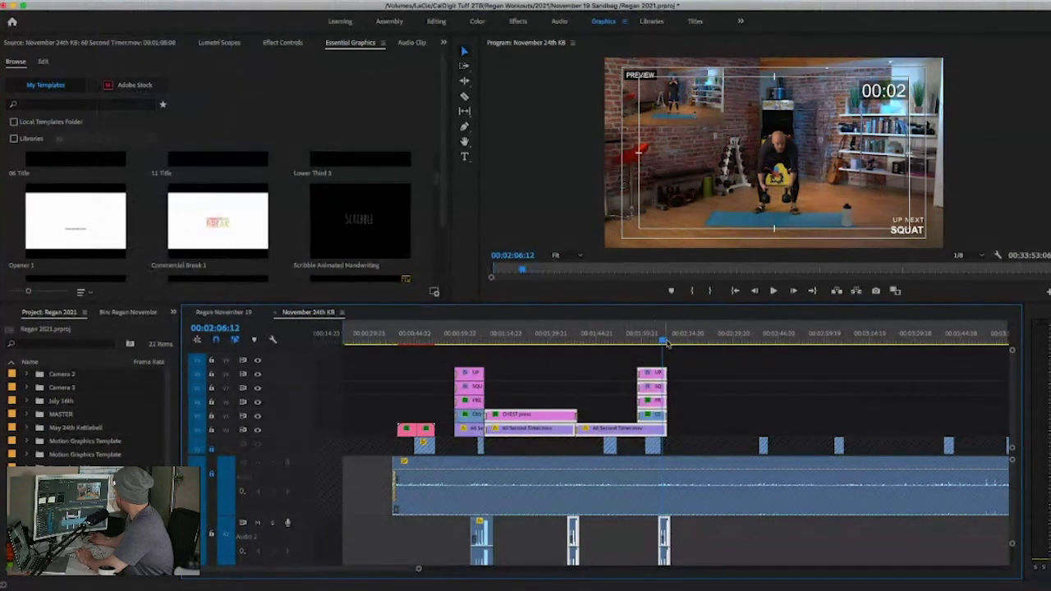
drag(667, 343, 671, 342)
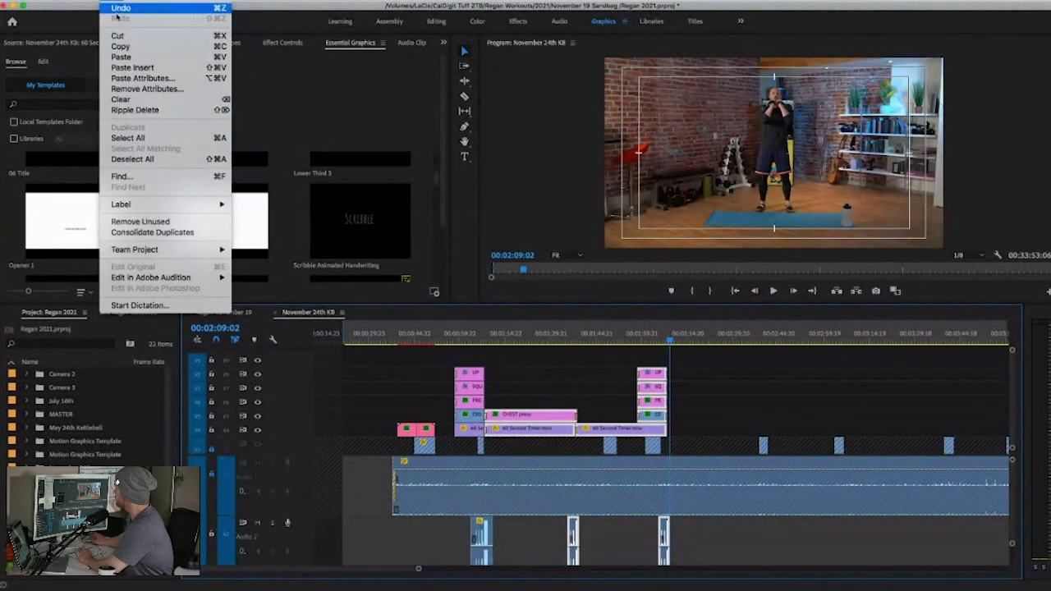
click(118, 61)
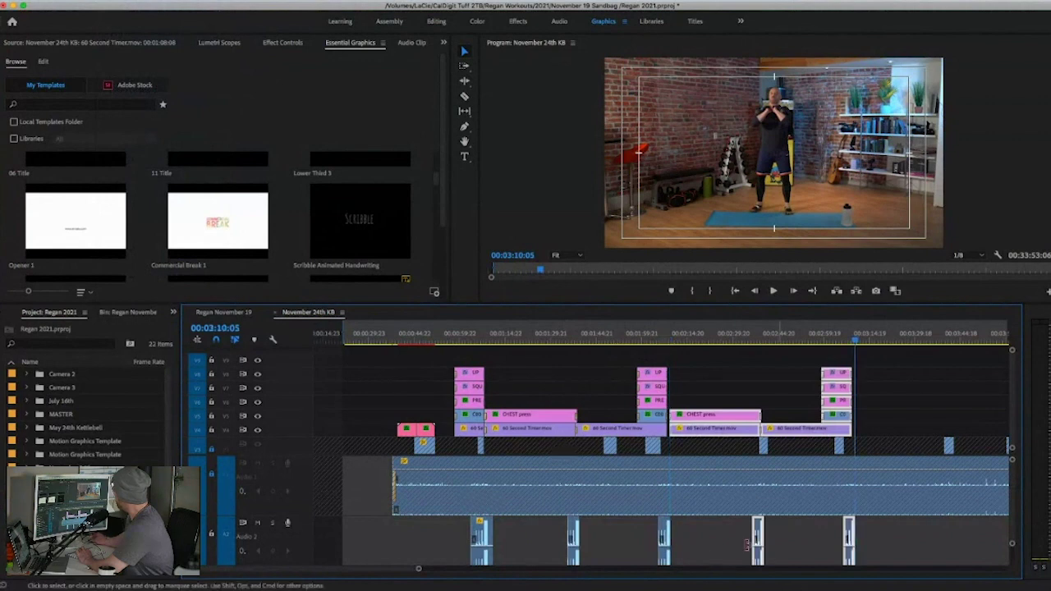
Step: Select the pasted block and move it earlier so its CHEST press title and timer start directly at the end of the previous 60 Second Timer
key(=)
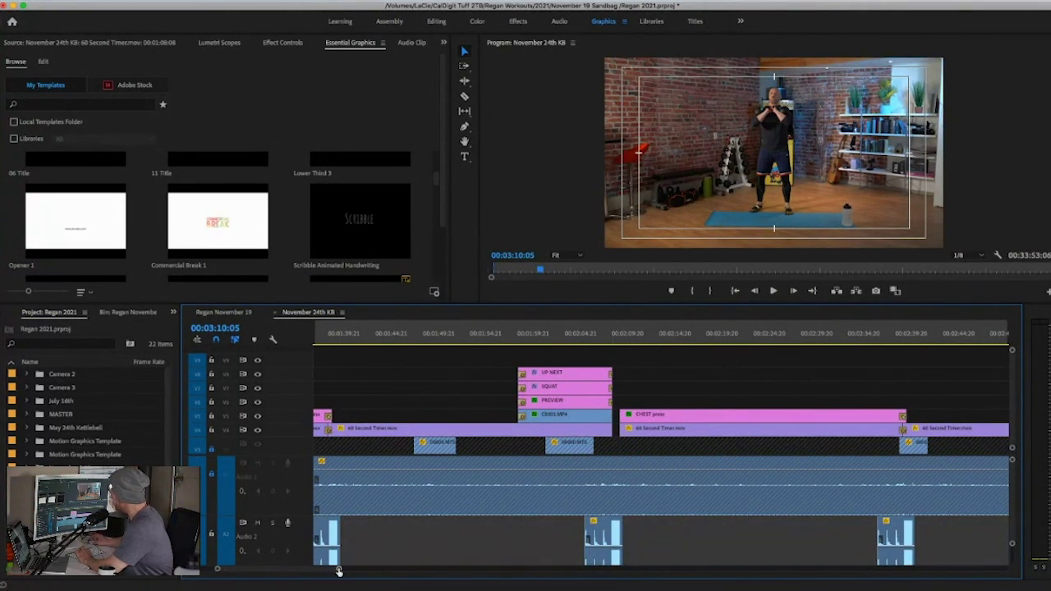
scroll(345, 566, down, 6)
scroll(431, 563, down, 4)
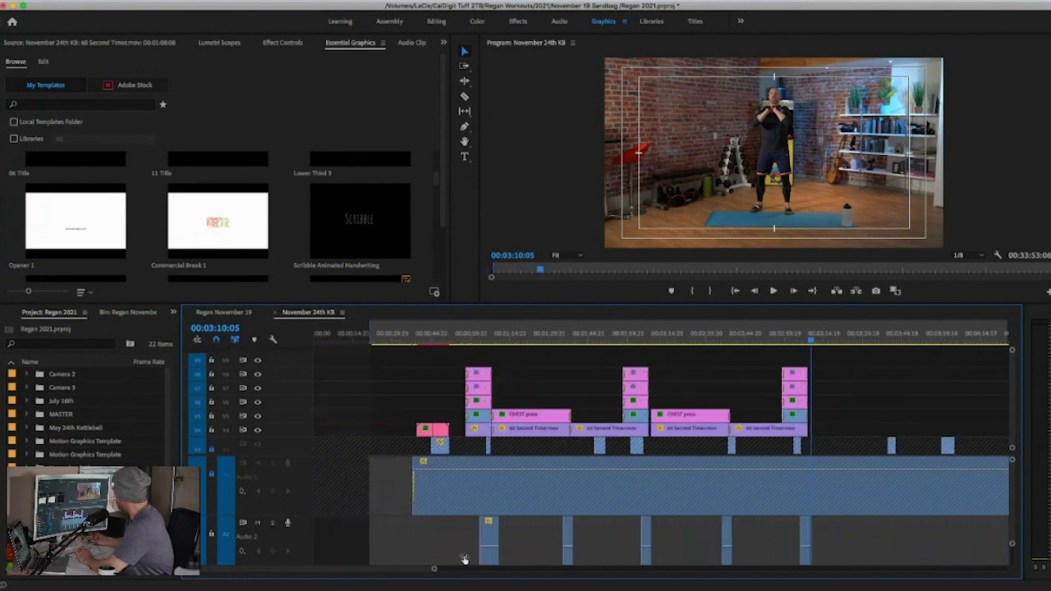
drag(737, 359, 598, 550)
click(579, 338)
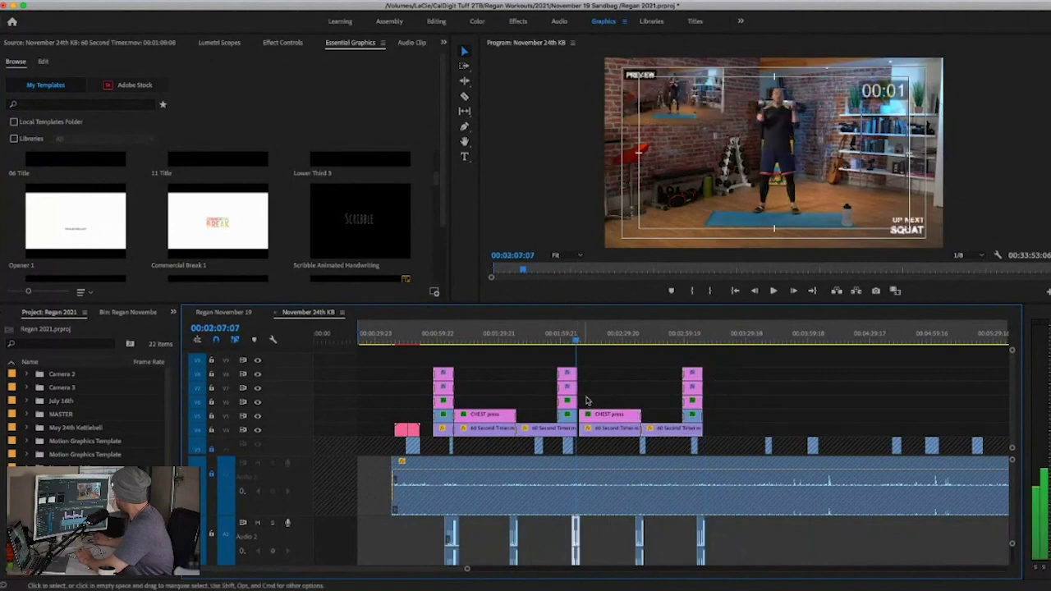
click(577, 338)
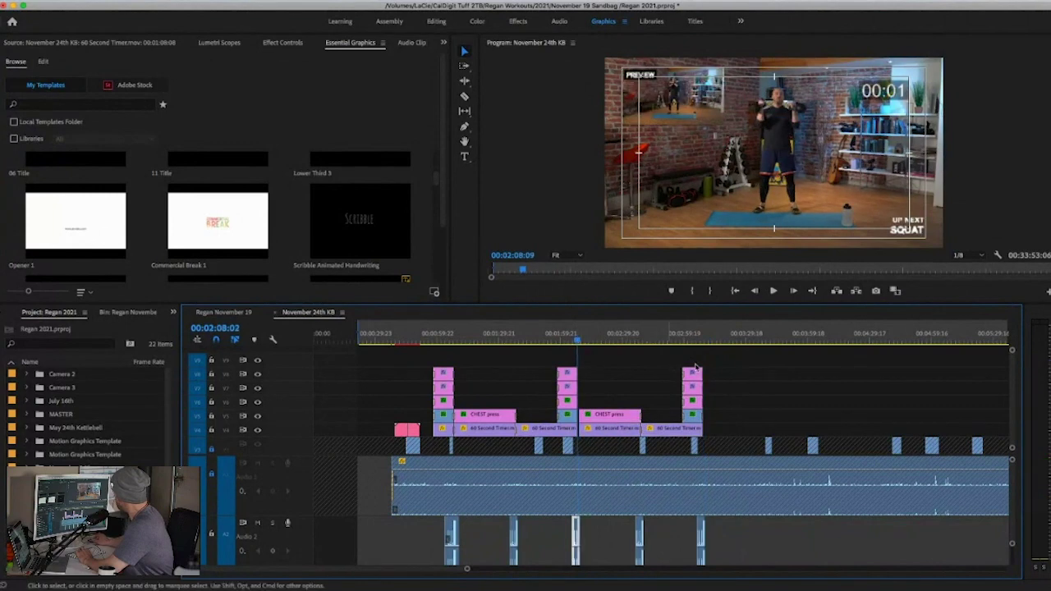
drag(685, 554, 615, 559)
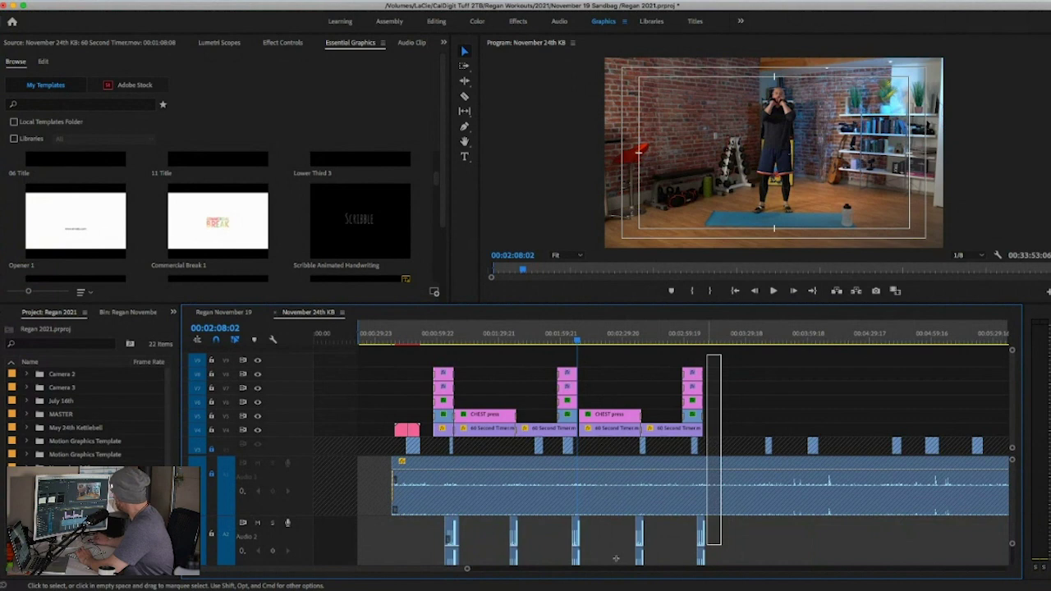
key(equal)
key(equal)
key(equal)
key(equal)
key(equal)
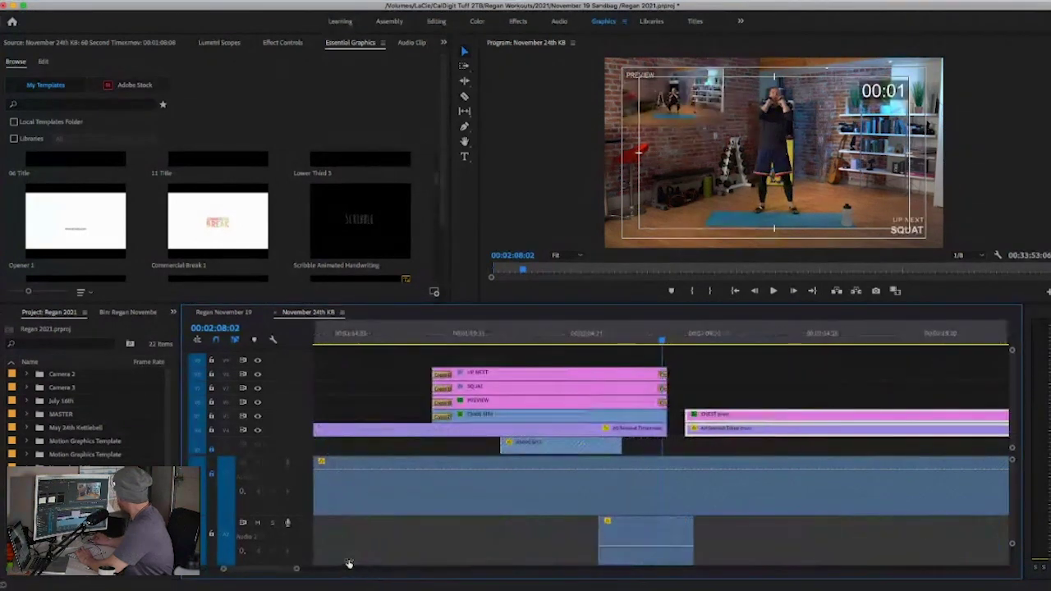
drag(771, 434, 692, 423)
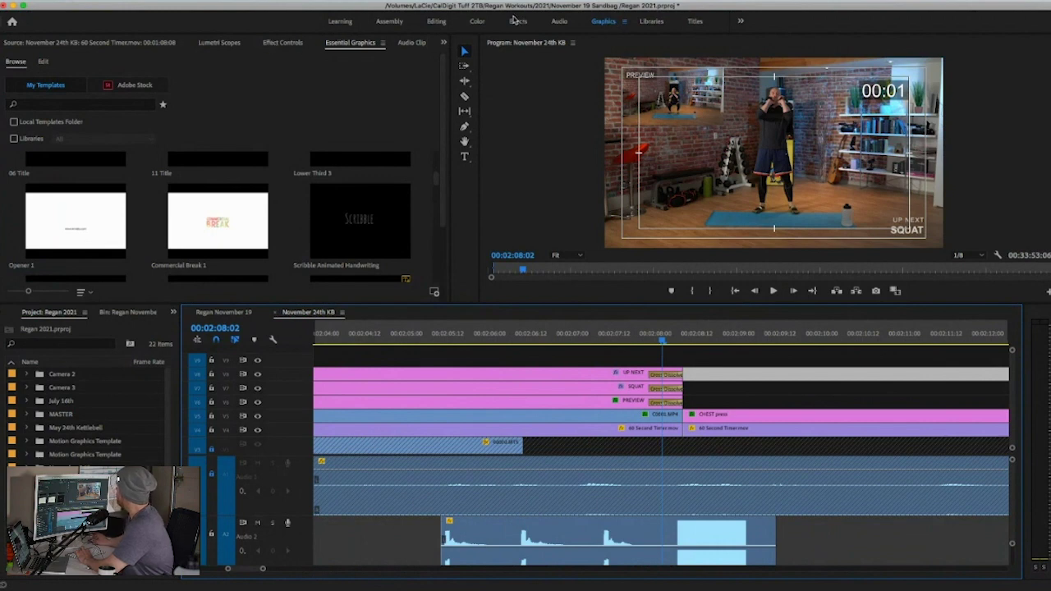
Step: Apply Cross Dissolve at the cut from the preview video to CHEST press and at the cut between the two 60 Second Timers
click(514, 22)
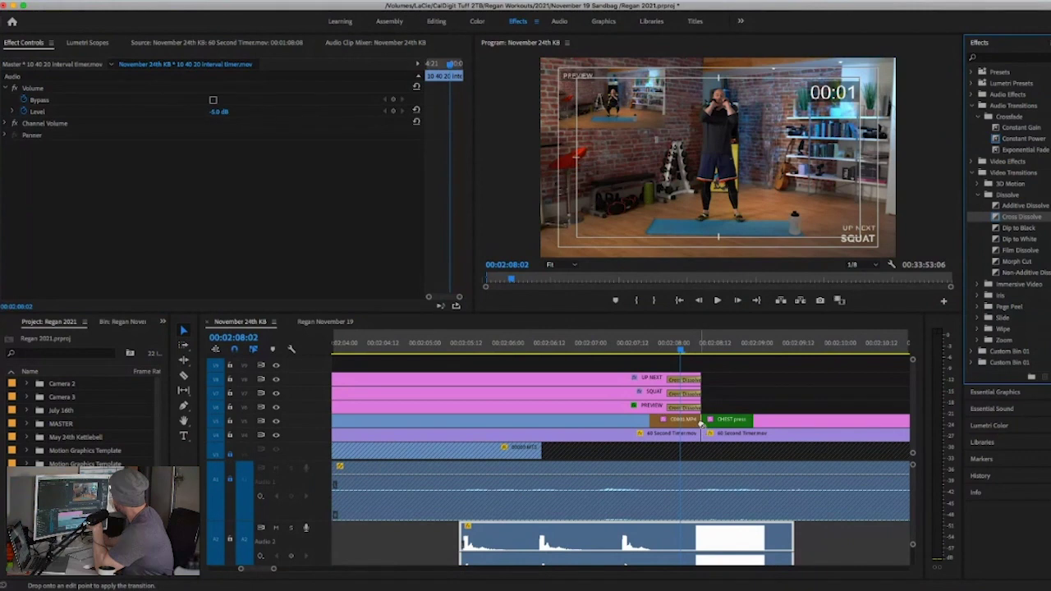
drag(700, 422, 701, 422)
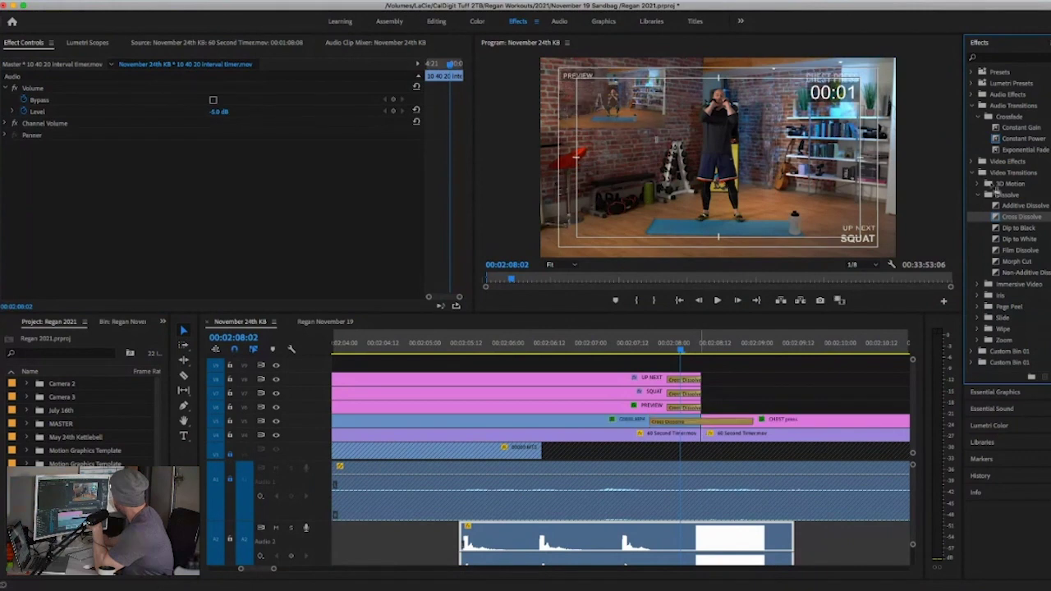
drag(991, 216, 711, 393)
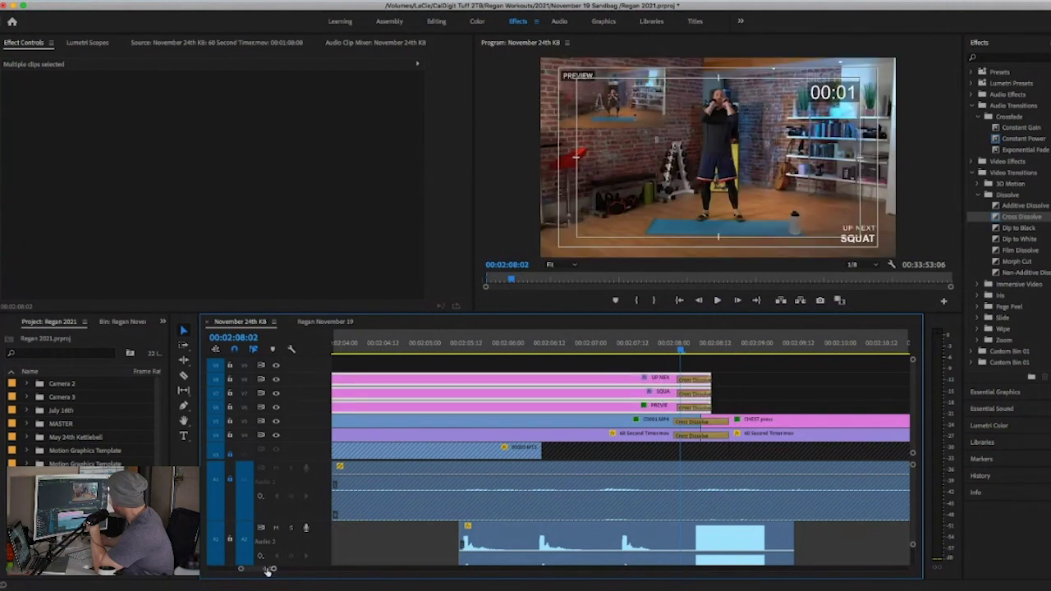
Step: Shorten both cut dissolves to 10 frames and extend the UP NEXT, SQUAT and PREVIEW titles to end with them
drag(267, 571, 247, 569)
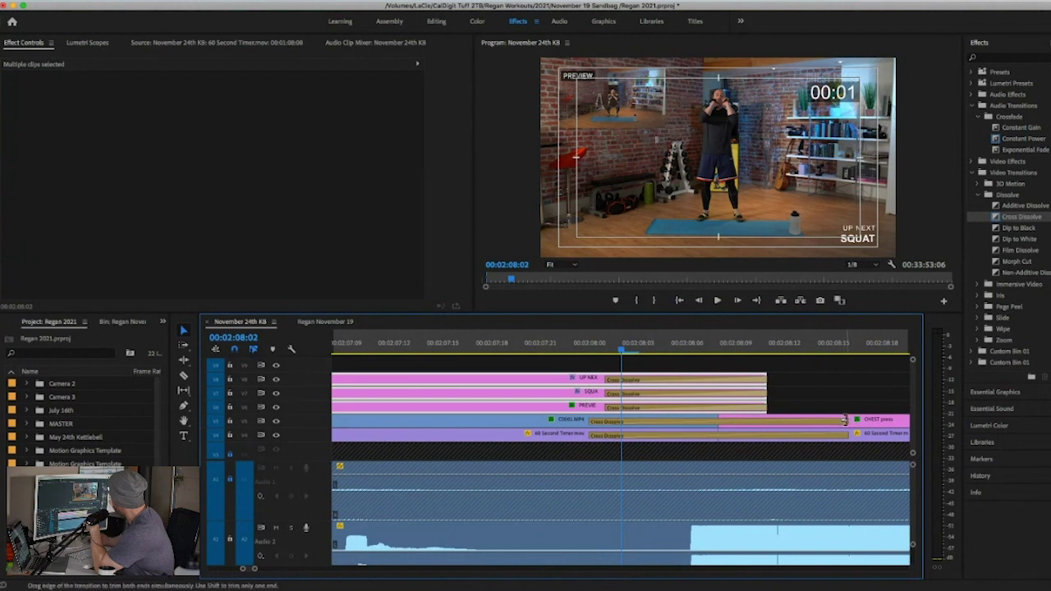
drag(849, 421, 801, 436)
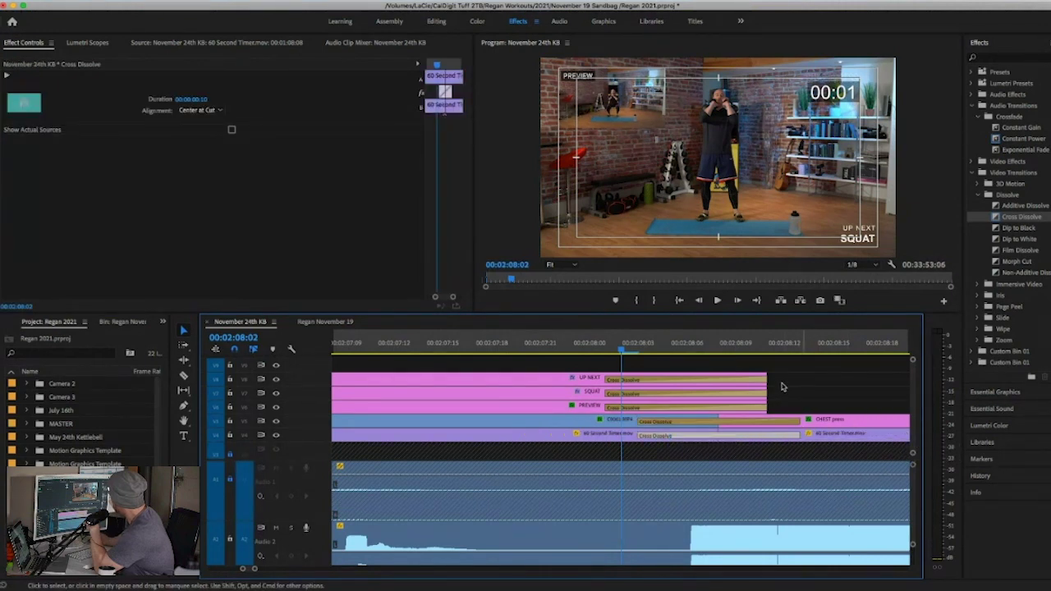
mouse_move(785, 380)
mouse_down()
mouse_move(762, 402)
mouse_move(790, 398)
mouse_up()
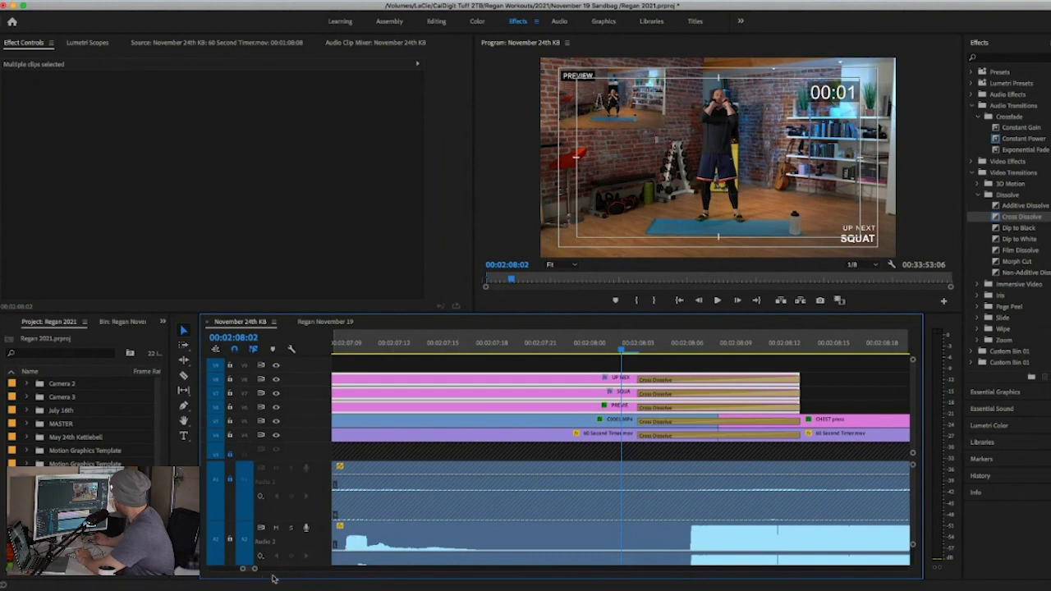
Step: Change the SQUAT title in the first preview stack to FRONT SQUAT, working at about 00:01:05:09
drag(254, 568, 284, 568)
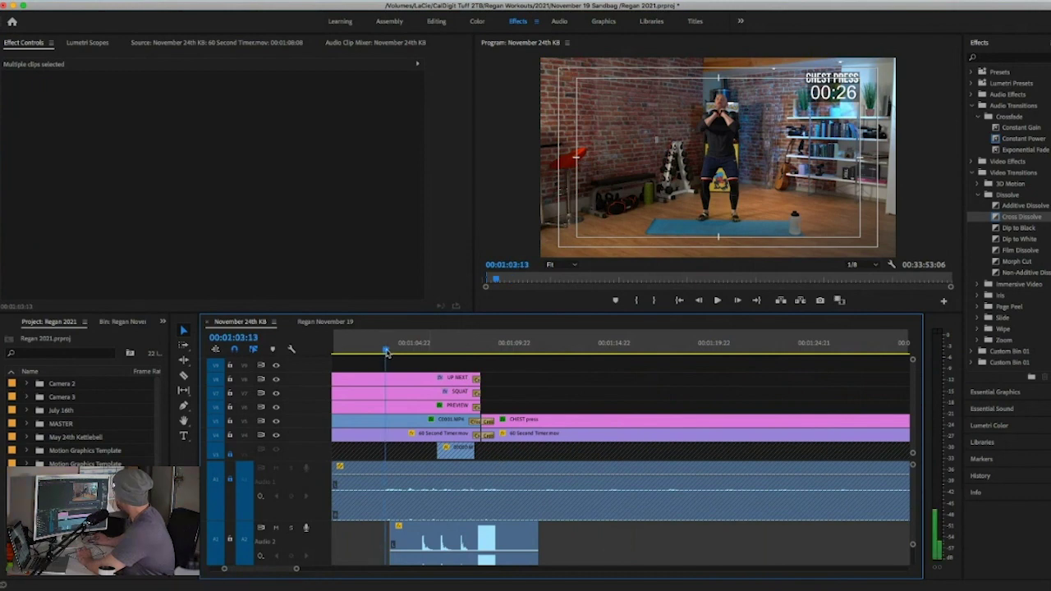
click(396, 354)
drag(396, 355, 509, 351)
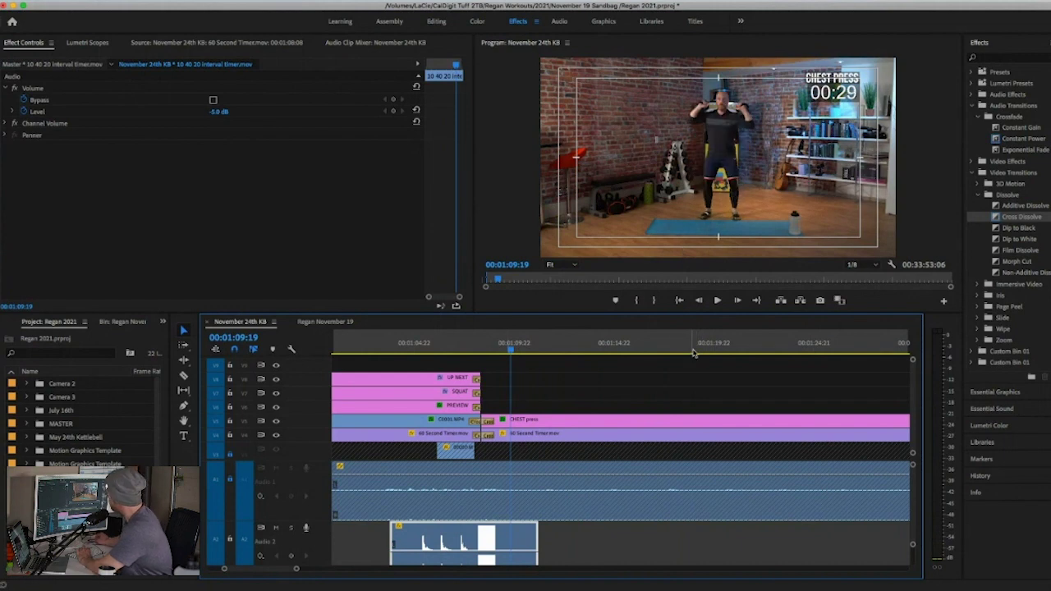
click(692, 348)
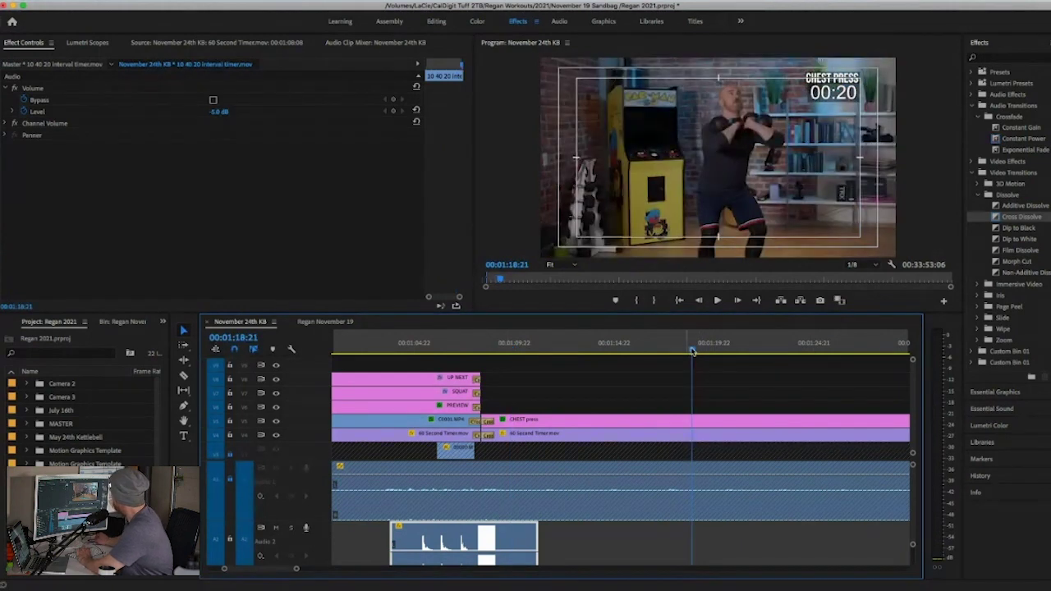
click(498, 348)
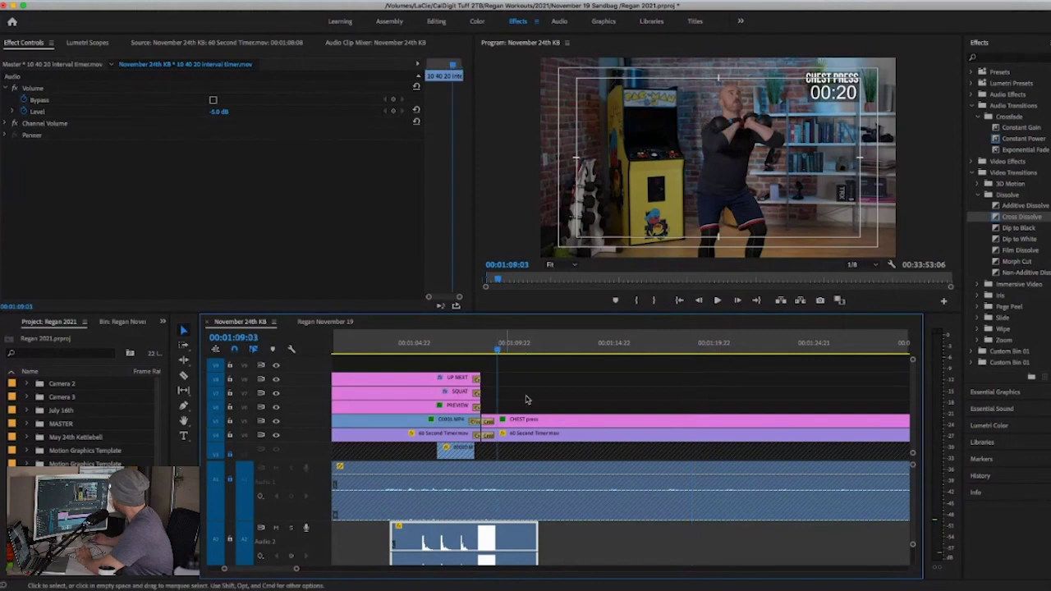
click(422, 352)
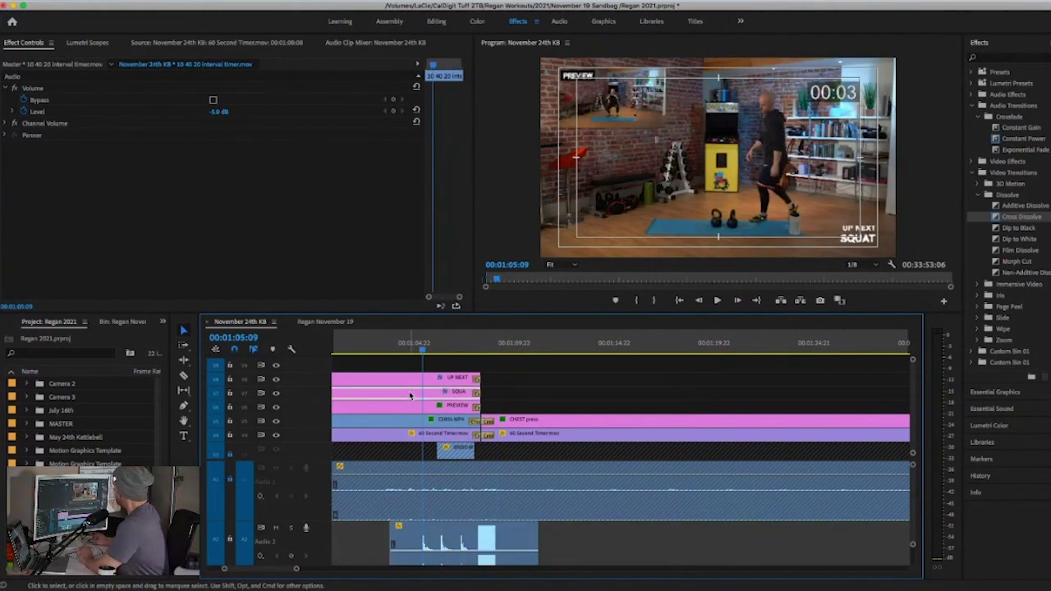
click(858, 238)
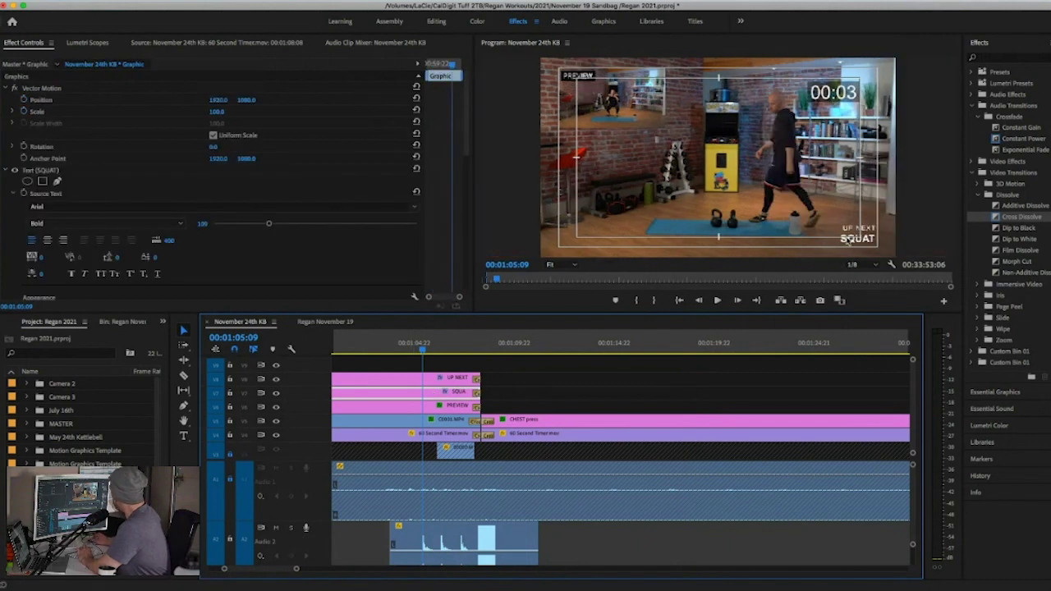
click(849, 237)
double_click(849, 237)
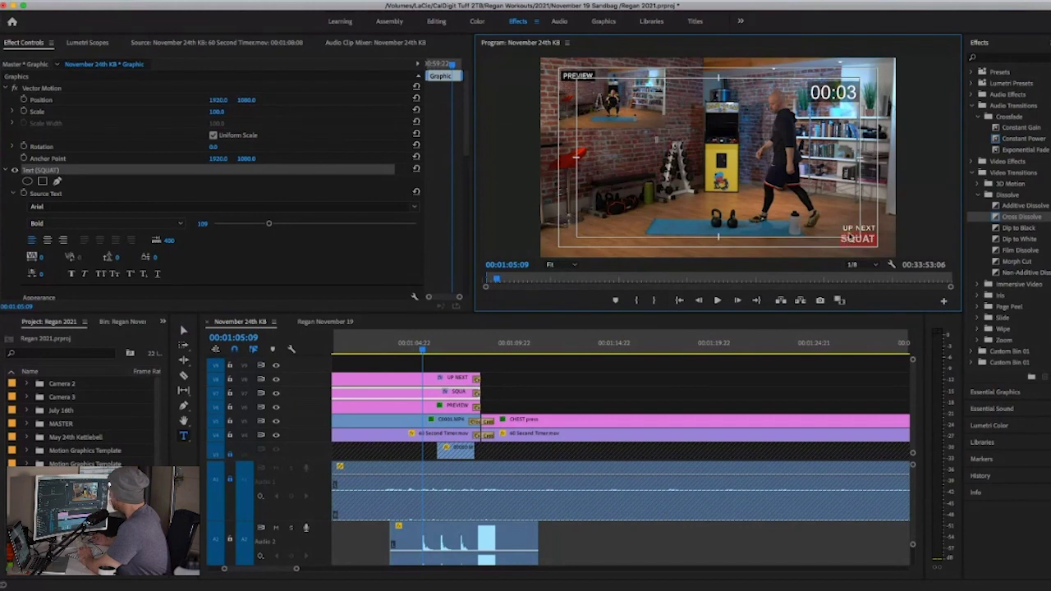
click(844, 238)
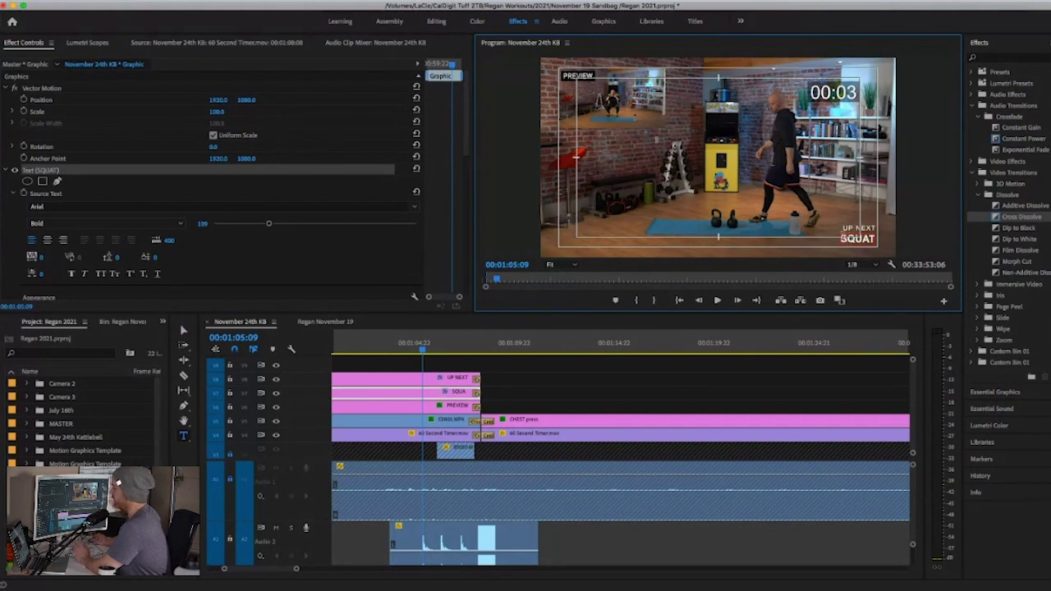
key(Left)
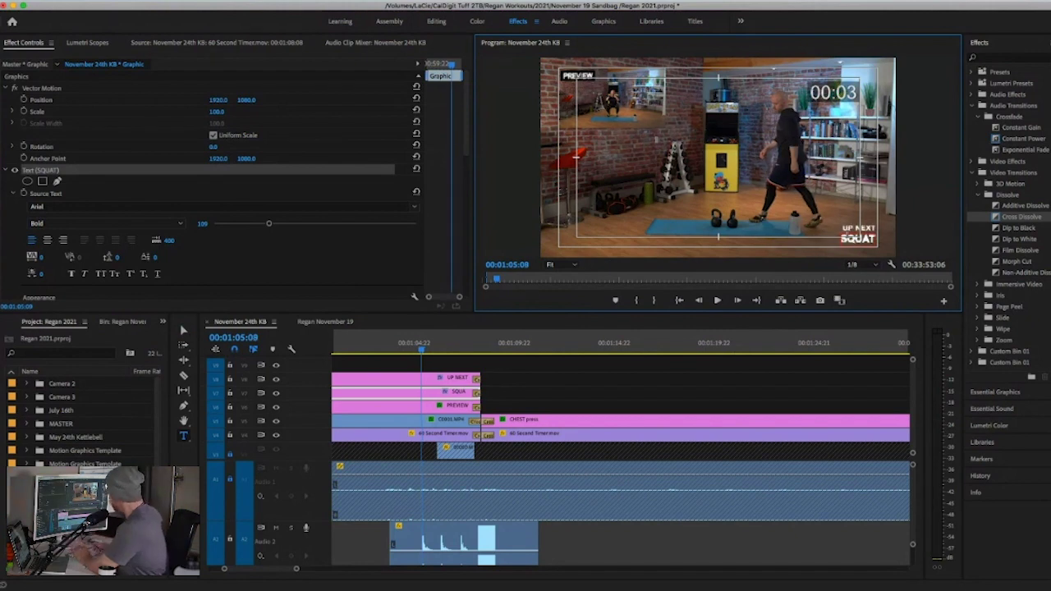
text(FRONT)
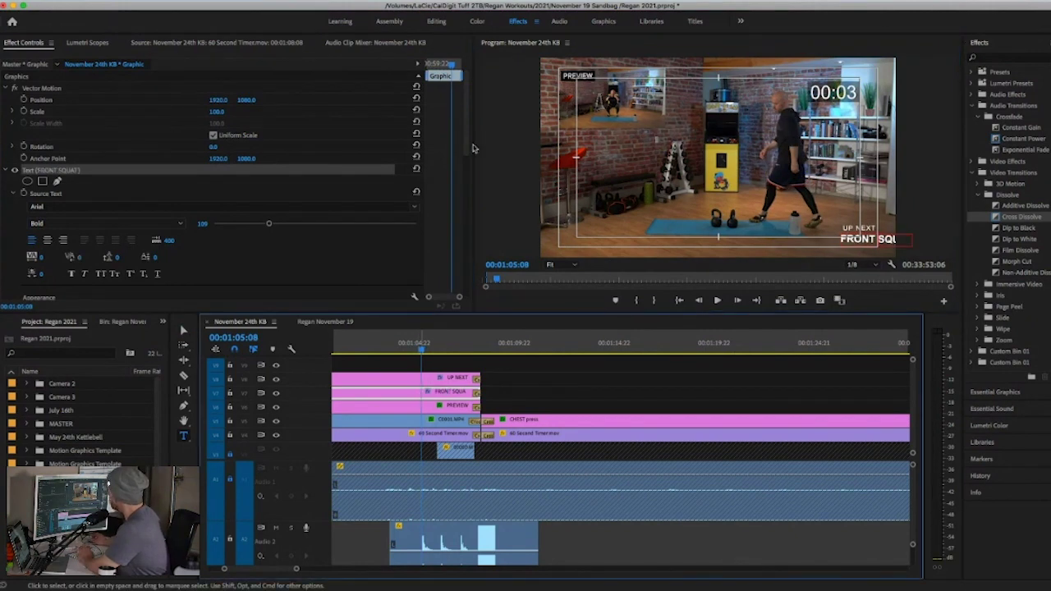
Step: Set the FRONT SQUAT text's horizontal position to 2863.5 and turn off the safe margins in the program preview
click(467, 149)
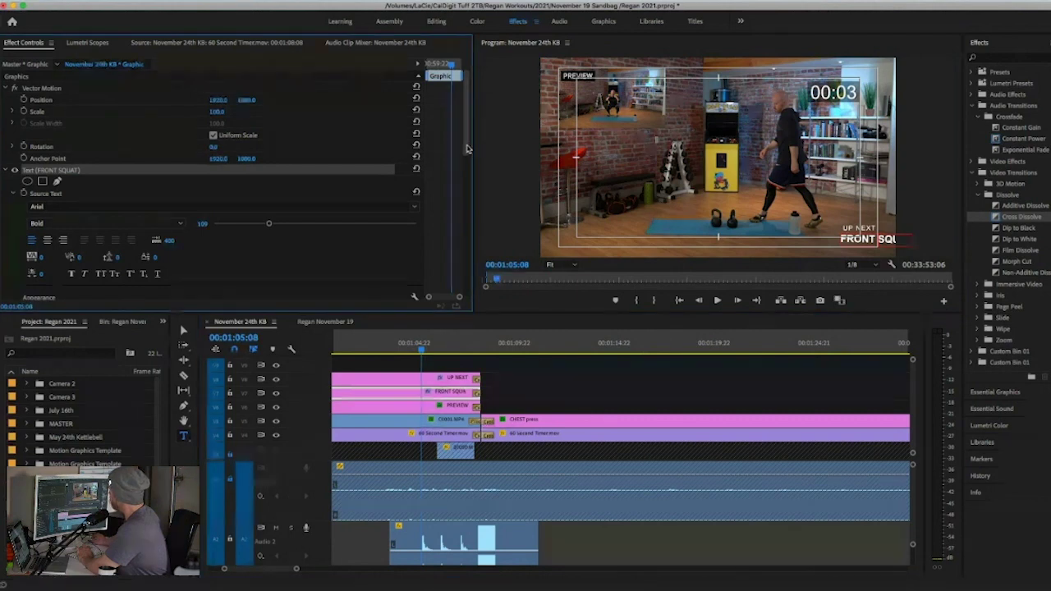
scroll(467, 149, down, 10)
drag(232, 257, 219, 257)
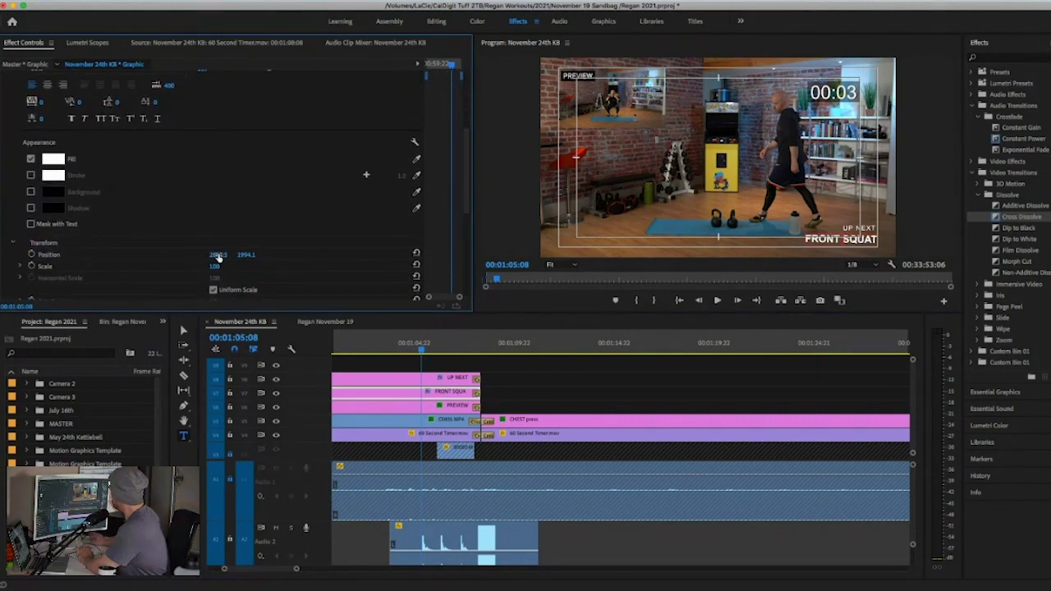
right_click(621, 234)
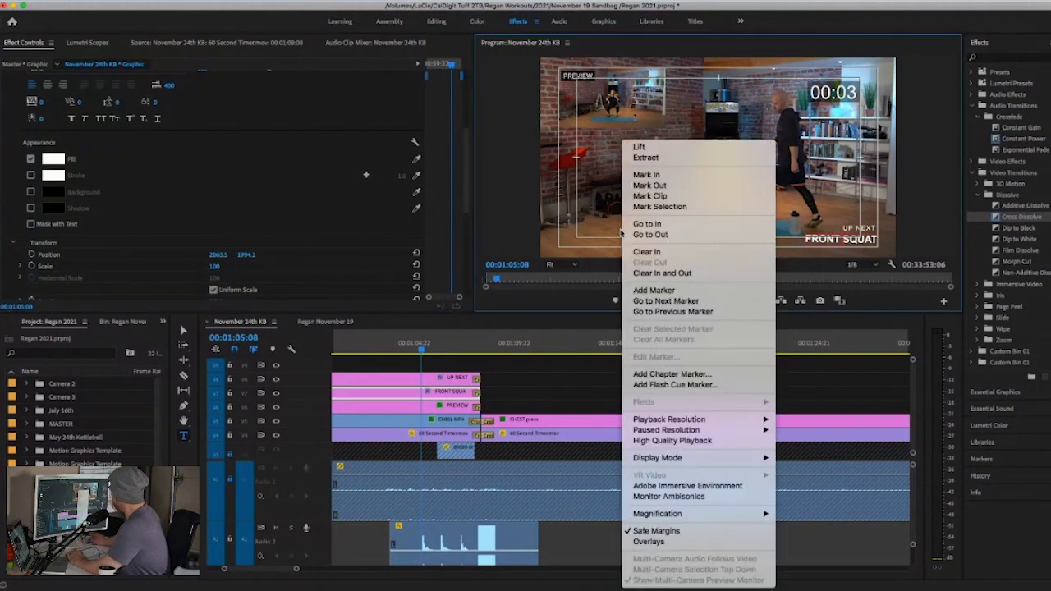
click(688, 531)
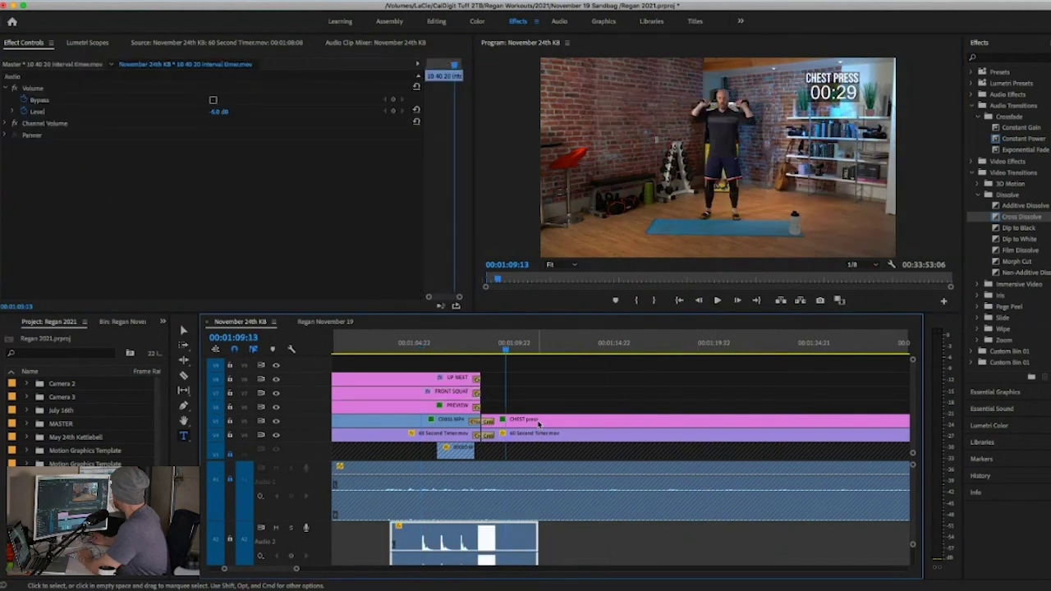
Step: Change the CHEST press title after the first preview to FRONT SQUAT, working at 00:01:09:13
click(538, 422)
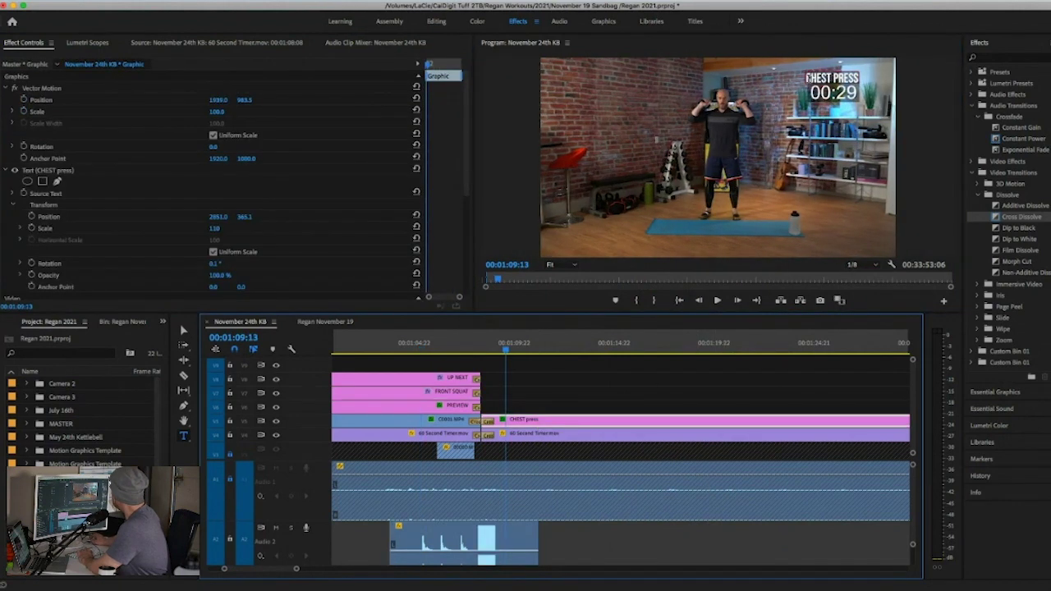
click(809, 78)
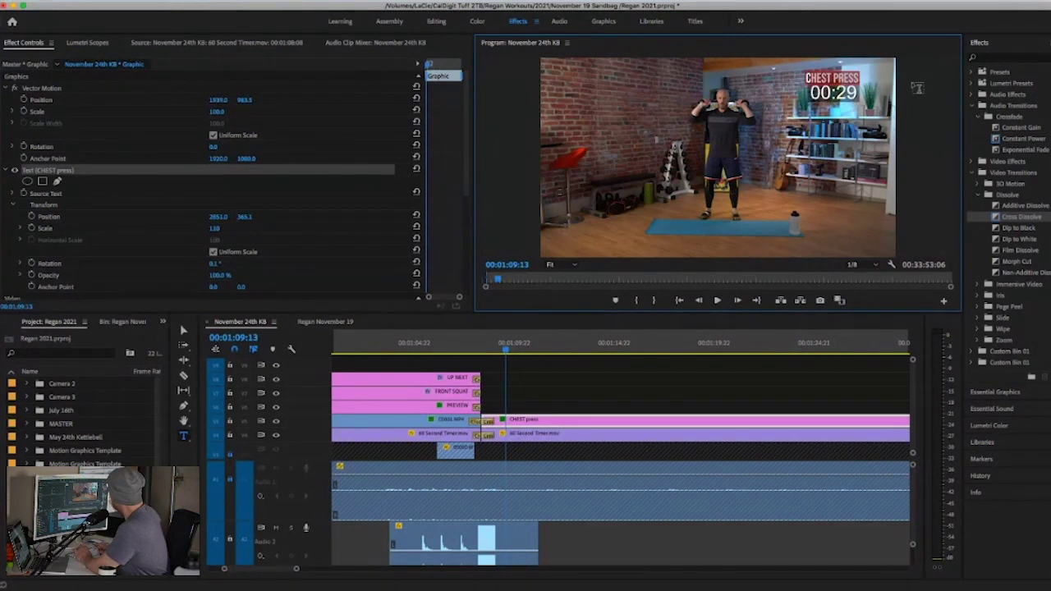
key(BackSpace)
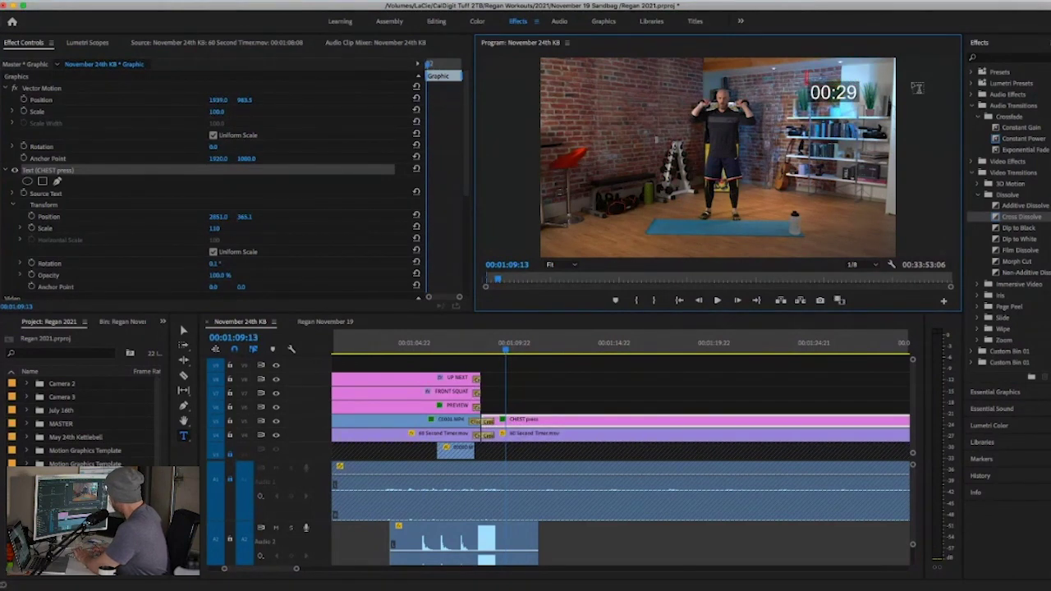
text(FRONT SQUAT)
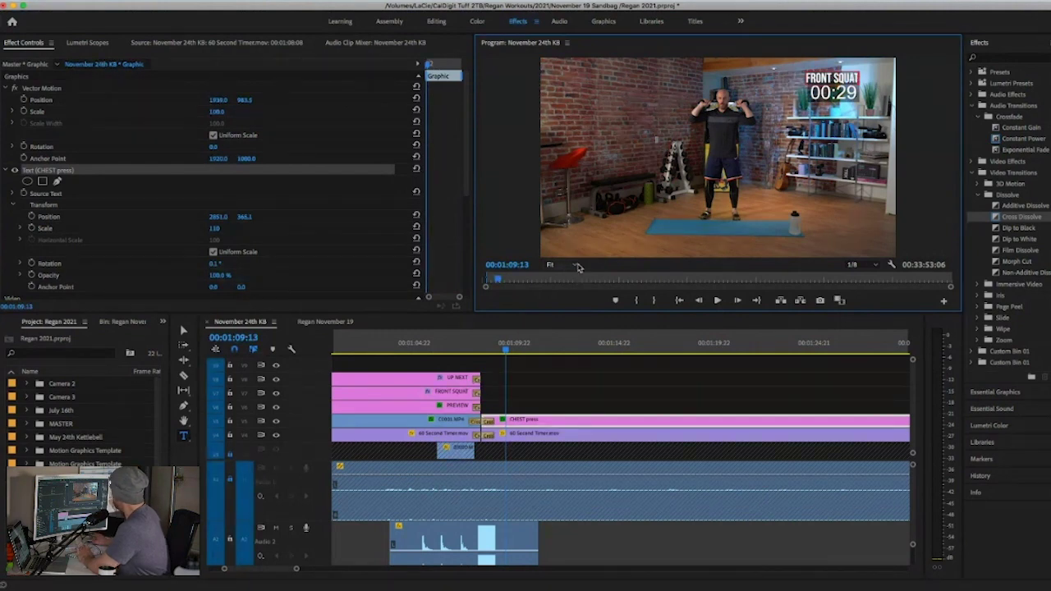
Step: Reposition the FRONT SQUAT text above the timer at horizontal 2864.0 and vertical about 330, checking it with the program preview at 50%
click(577, 266)
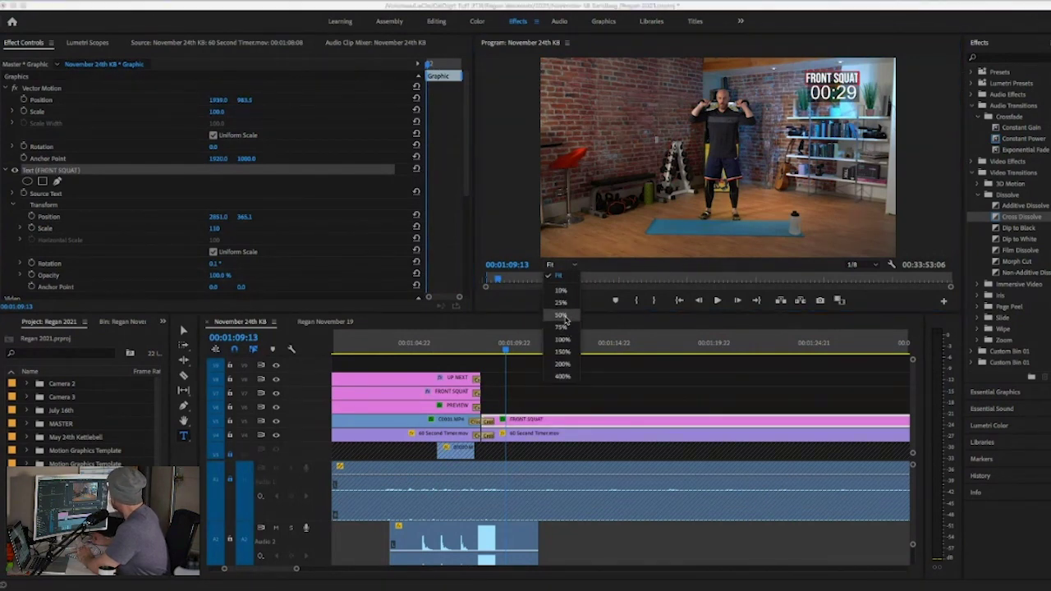
click(563, 316)
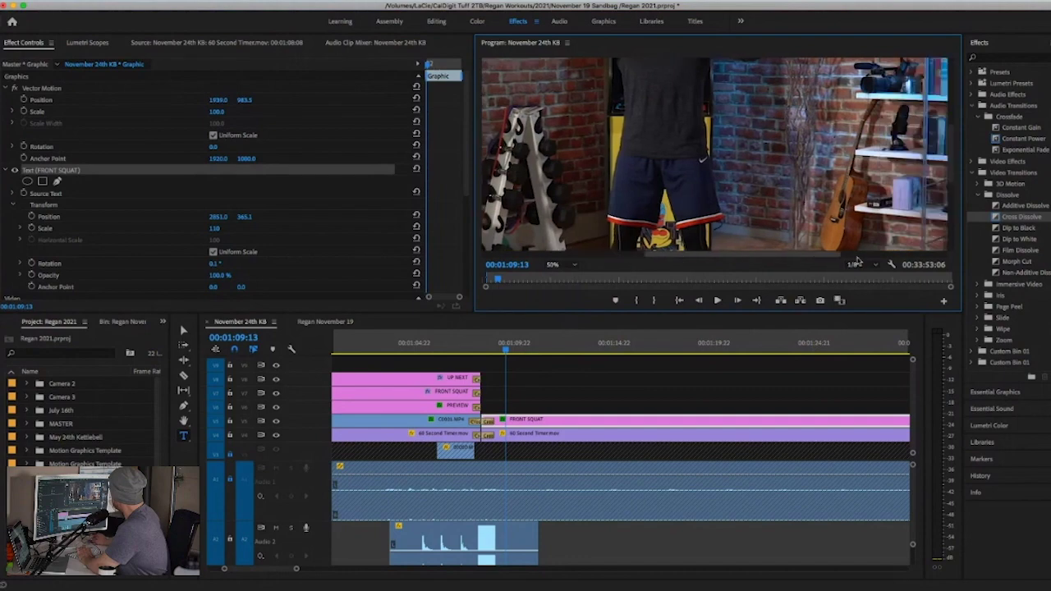
scroll(857, 261, right, 5)
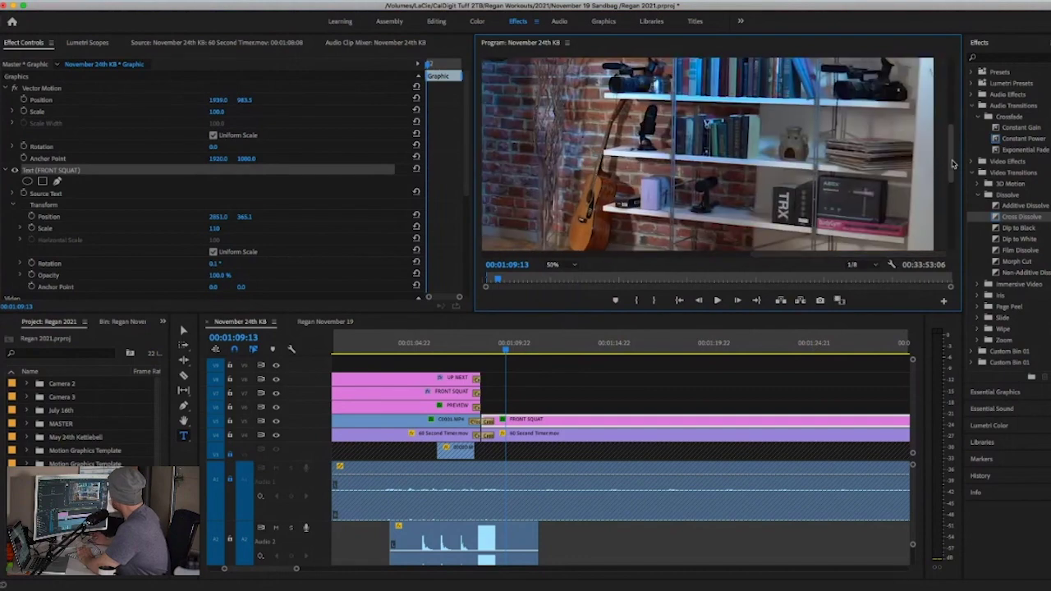
drag(952, 165, 960, 70)
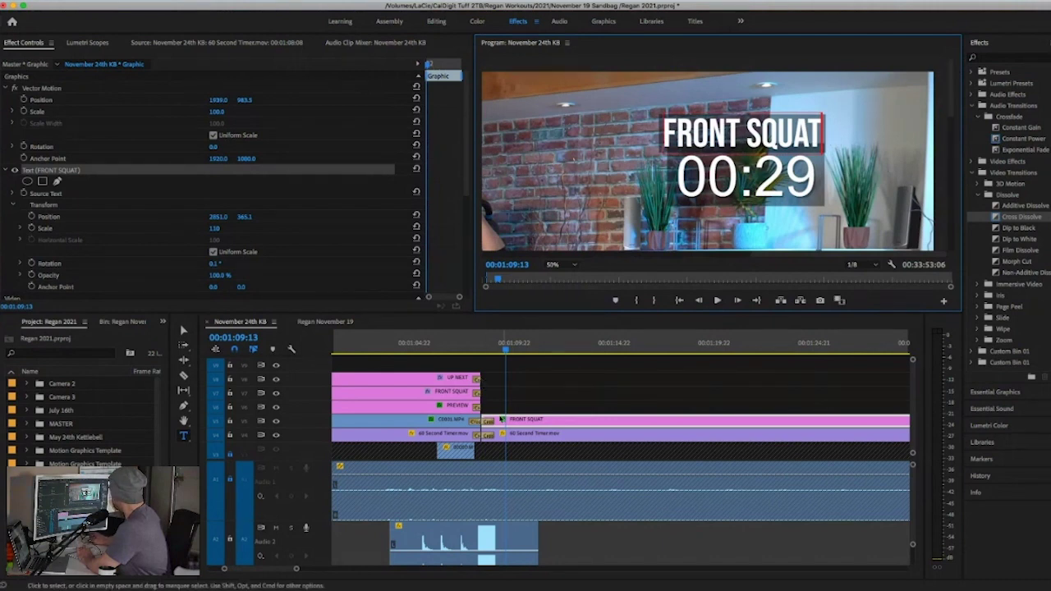
click(528, 427)
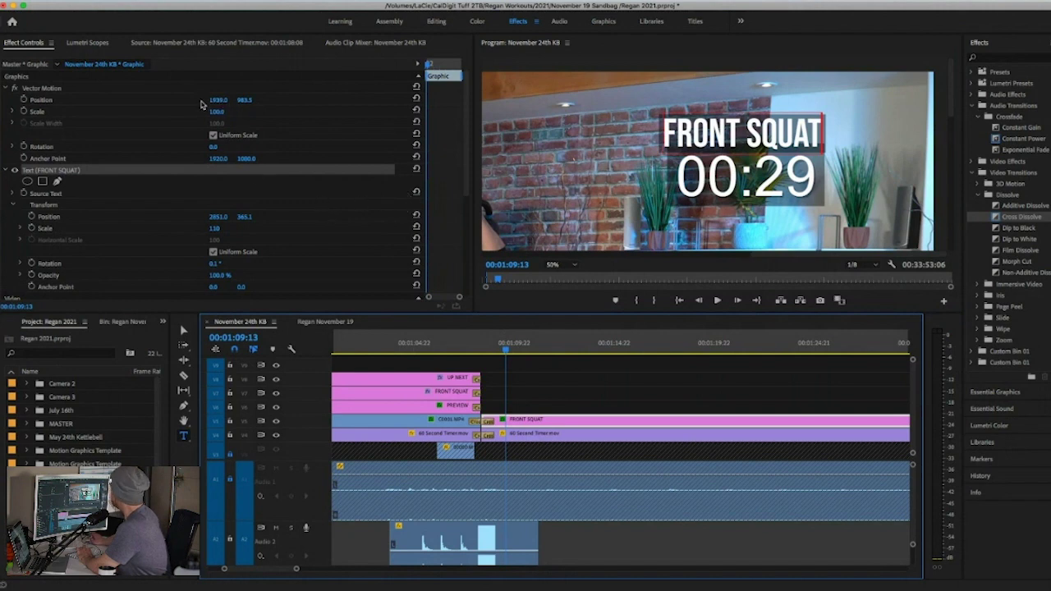
drag(212, 218, 218, 219)
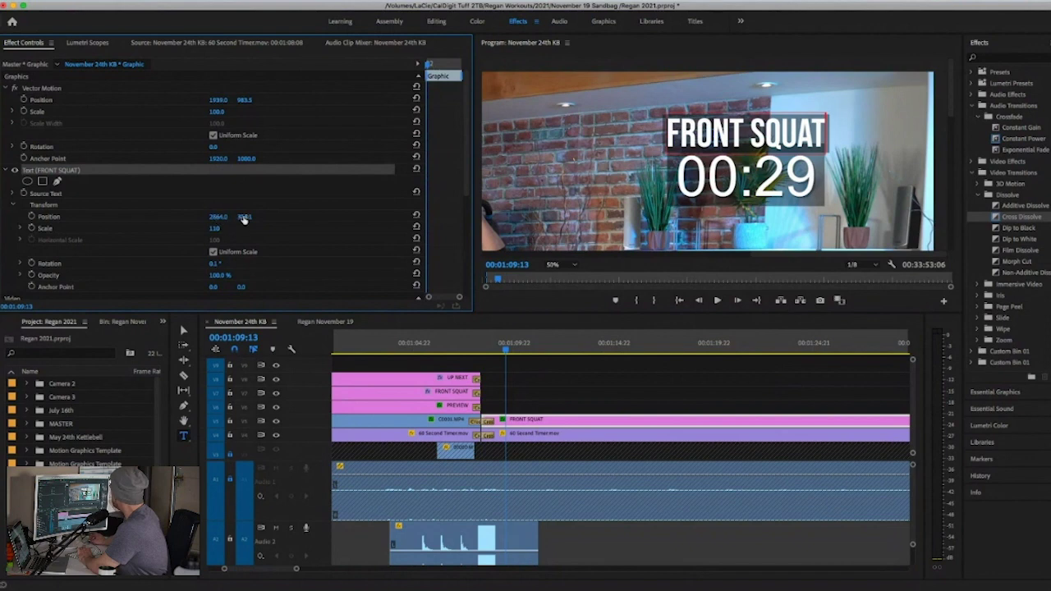
drag(244, 218, 246, 219)
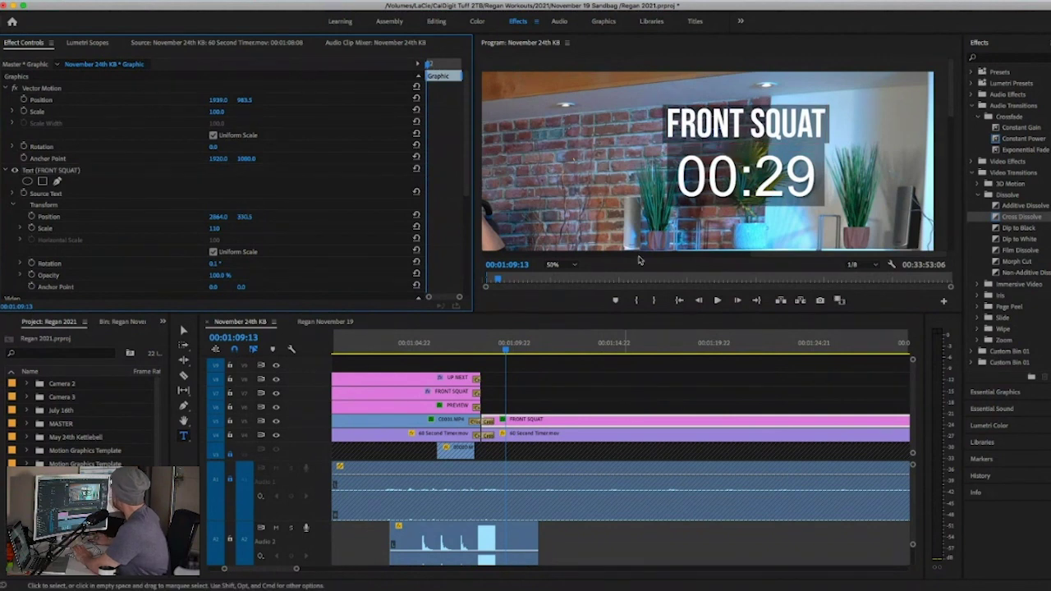
Step: Copy the FRONT SQUAT title onto the track above the CHEST press title that follows the second preview
key(l)
key(l)
key(l)
key(l)
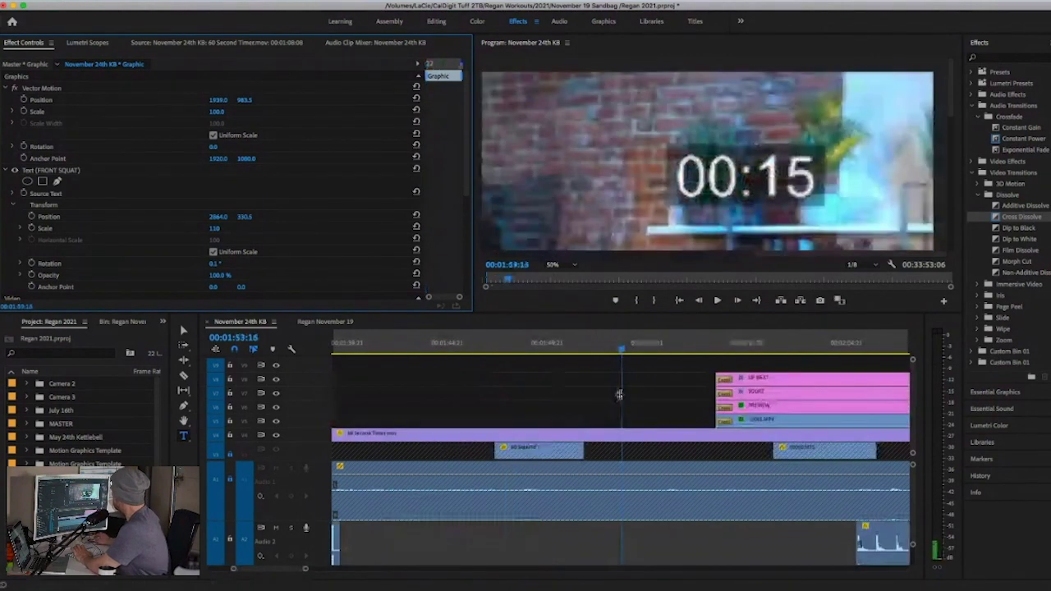
key(Up)
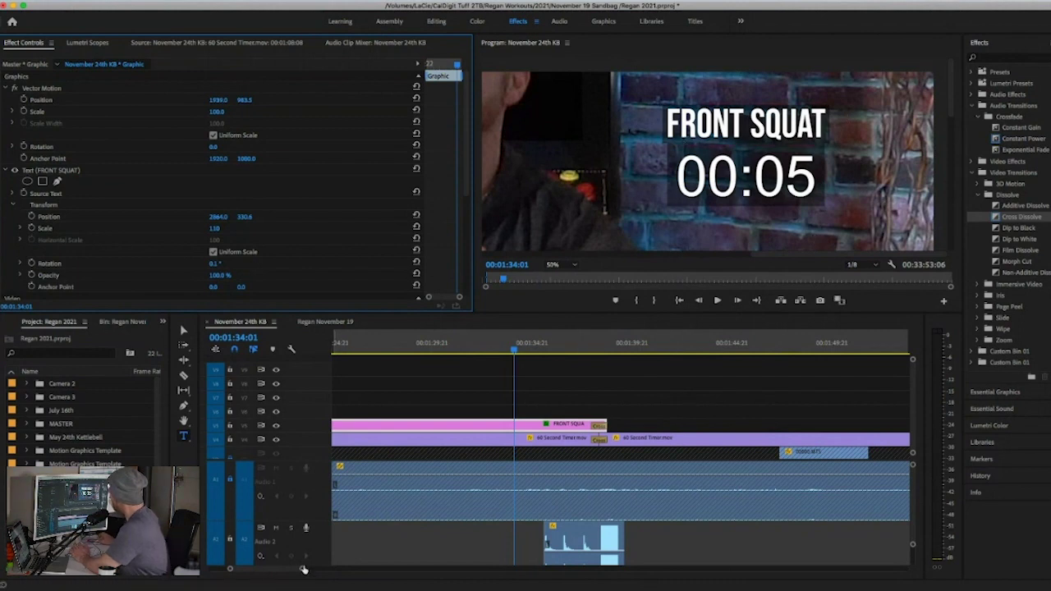
drag(304, 570, 390, 568)
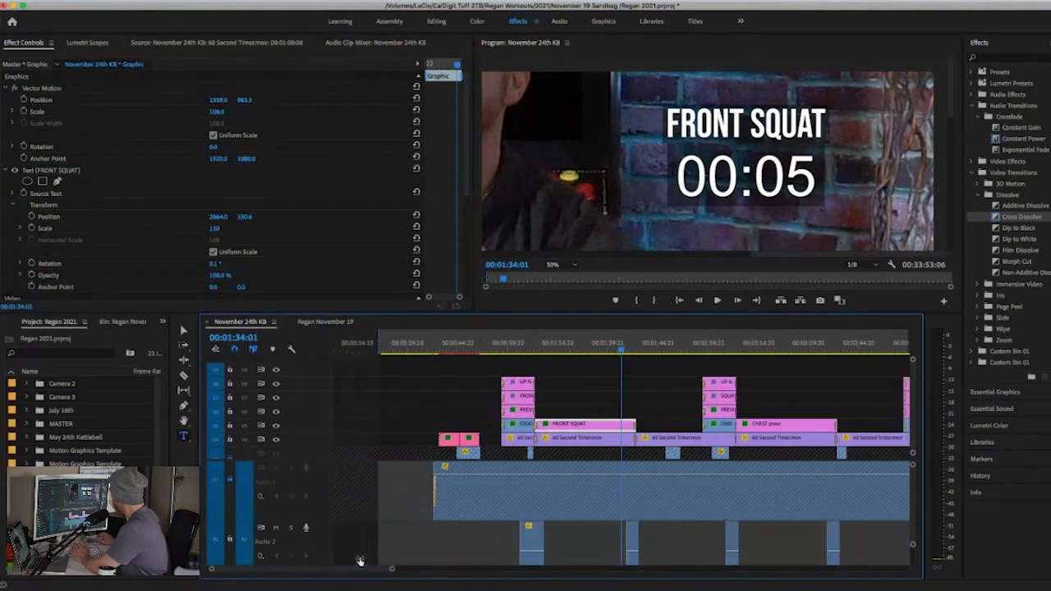
scroll(366, 542, right, 3)
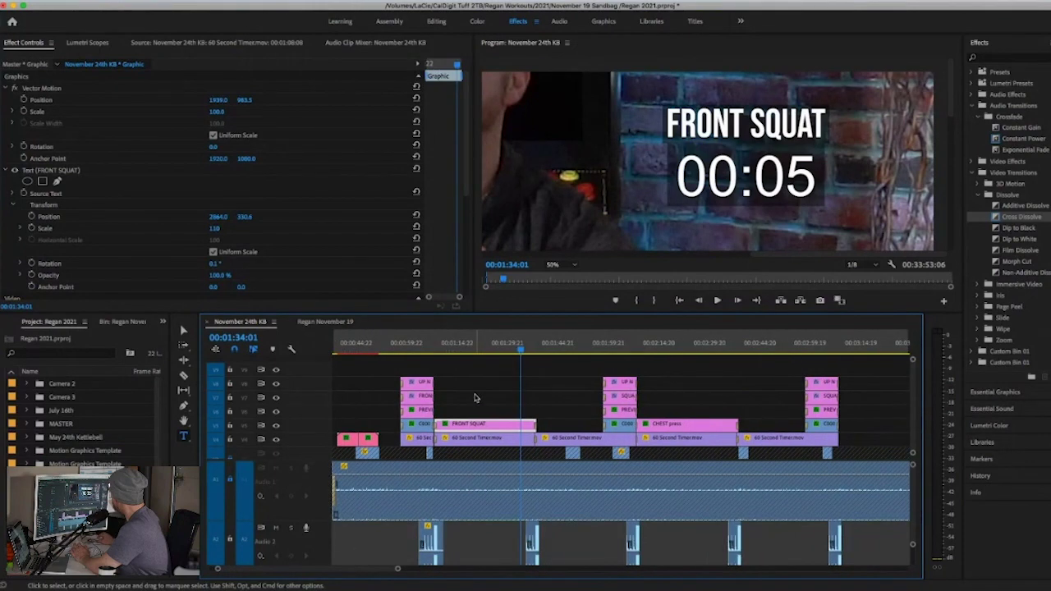
click(493, 384)
click(493, 383)
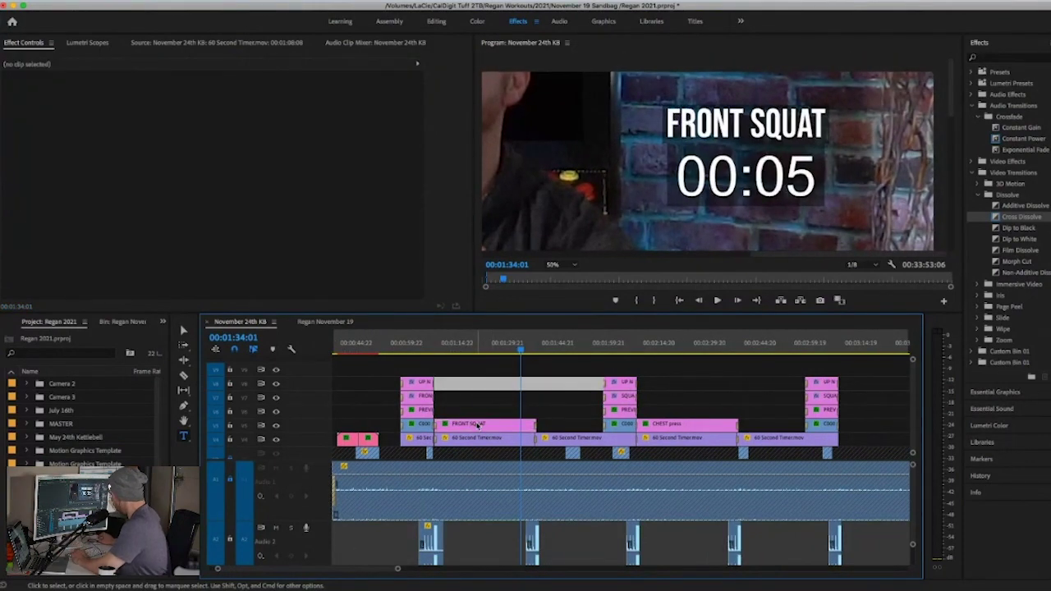
click(475, 427)
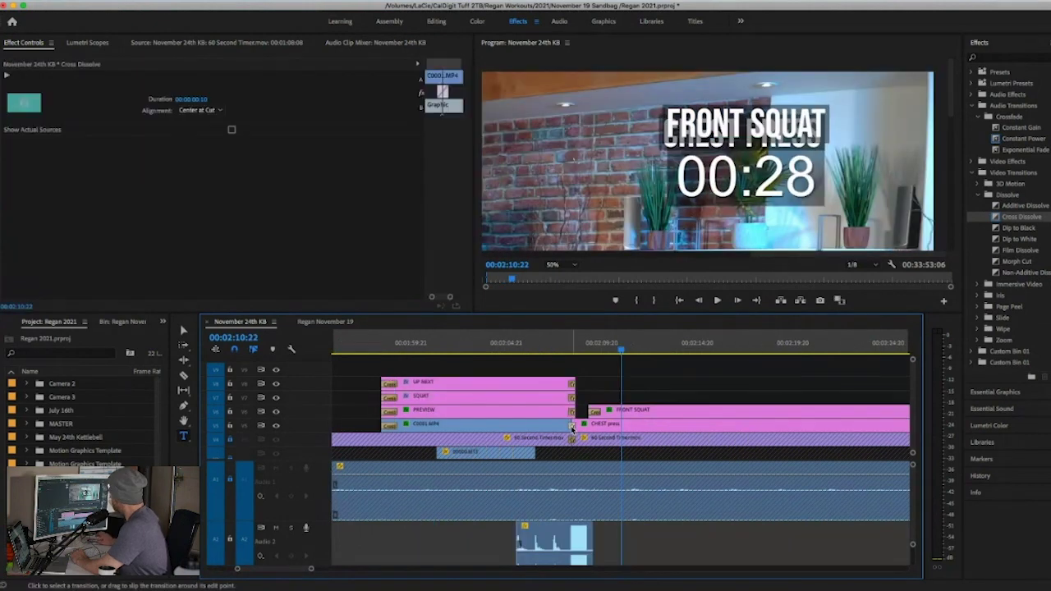
Step: Remove the starting dissolves and replace the second interval's CHEST press title with the FRONT SQUAT copy, directly after the preview video
click(572, 428)
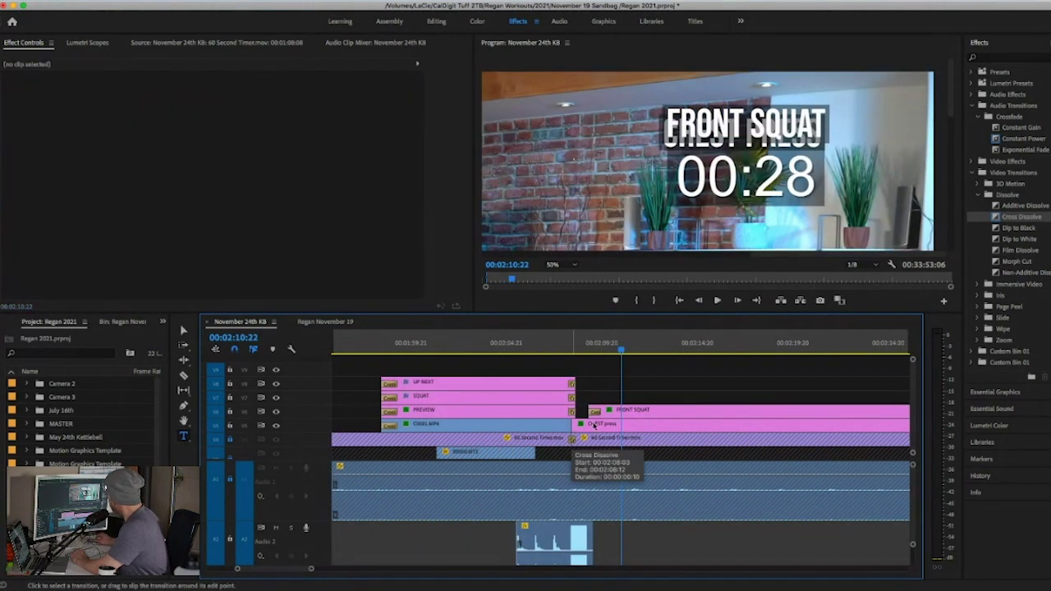
click(592, 411)
click(597, 422)
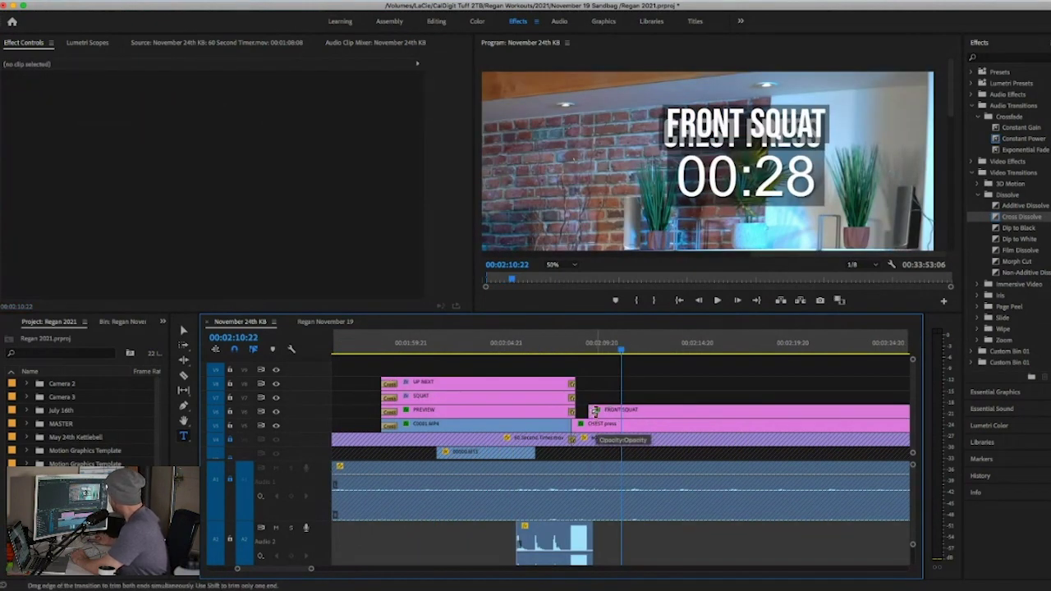
drag(581, 424, 617, 427)
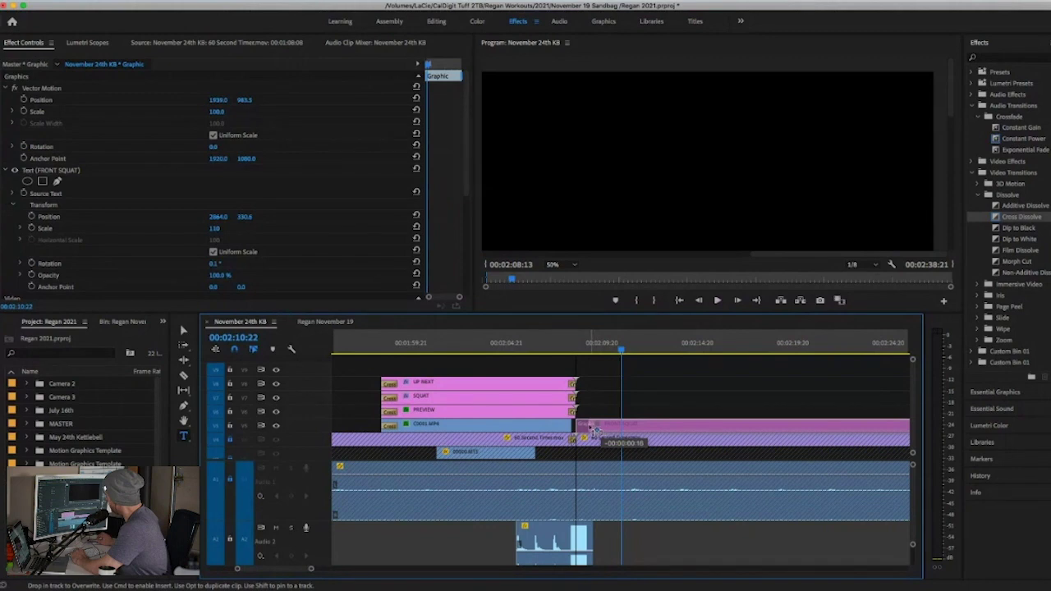
drag(594, 432, 590, 432)
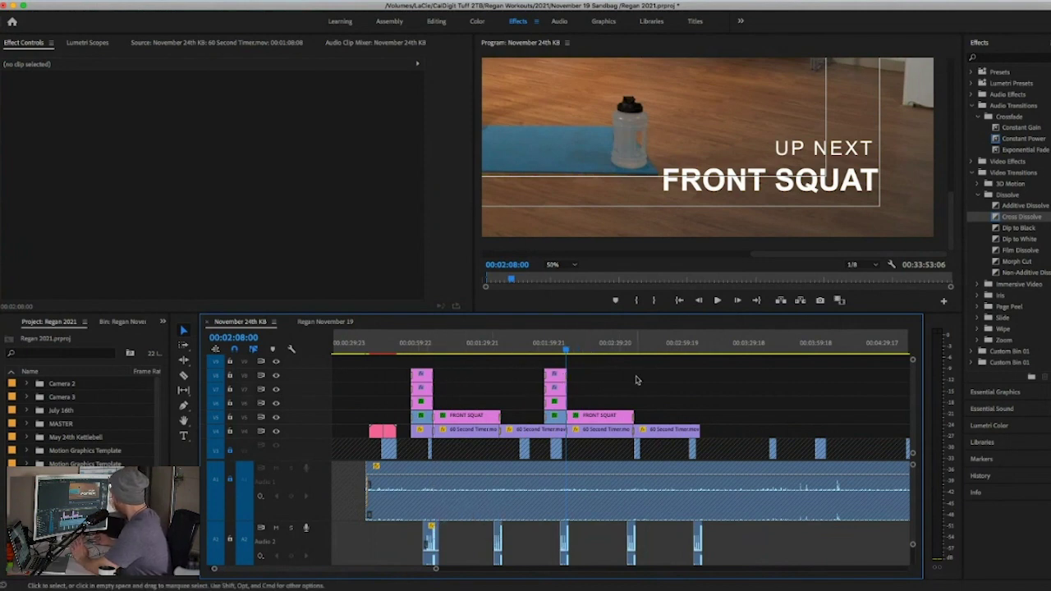
Step: Delete the last 60 Second Timer after the second FRONT SQUAT interval
drag(704, 363, 691, 399)
click(664, 430)
key(Delete)
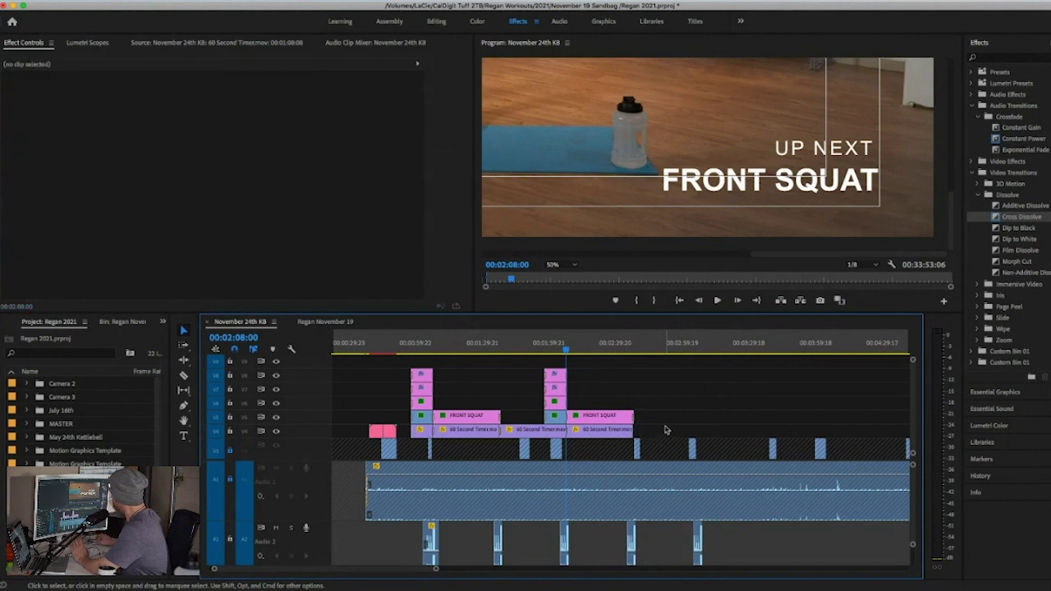
Step: Copy the second interval's timers, preview stack and FRONT SQUAT title and paste them after the last timer, at about 00:02:39:16
drag(669, 364, 534, 435)
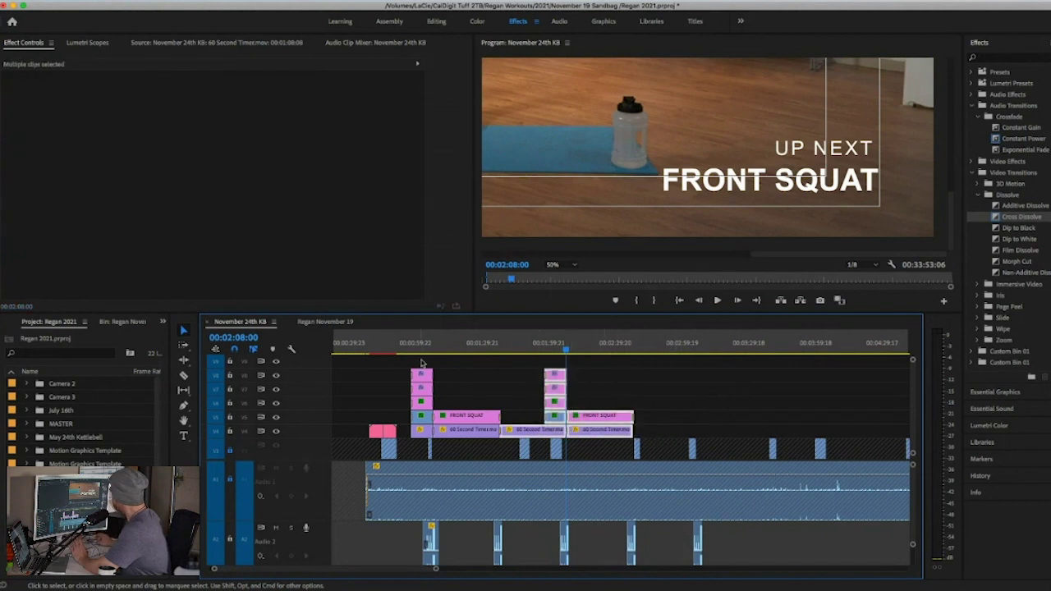
click(103, 2)
click(123, 46)
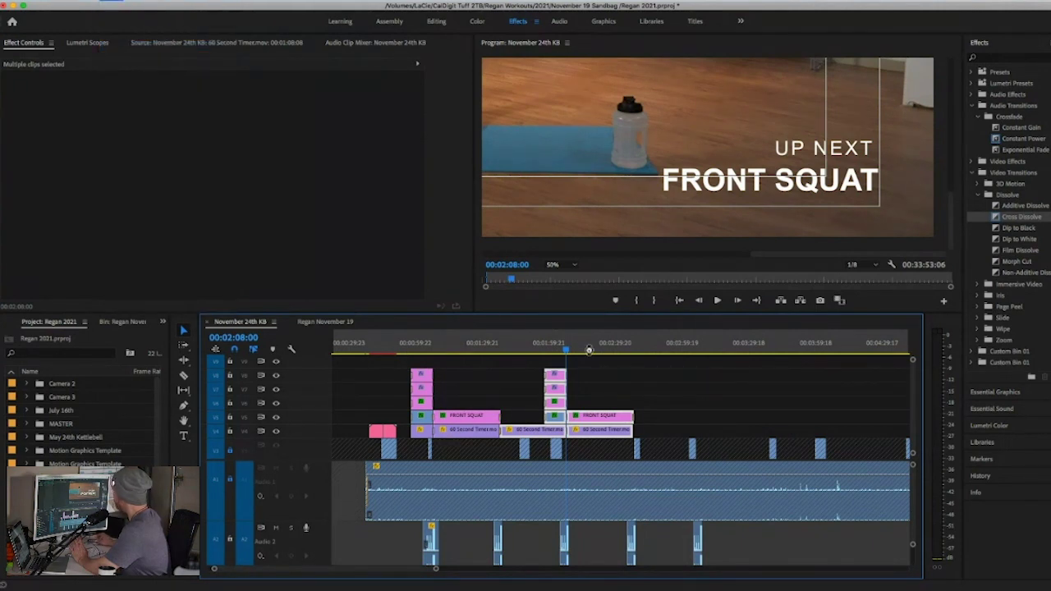
click(637, 351)
click(103, 1)
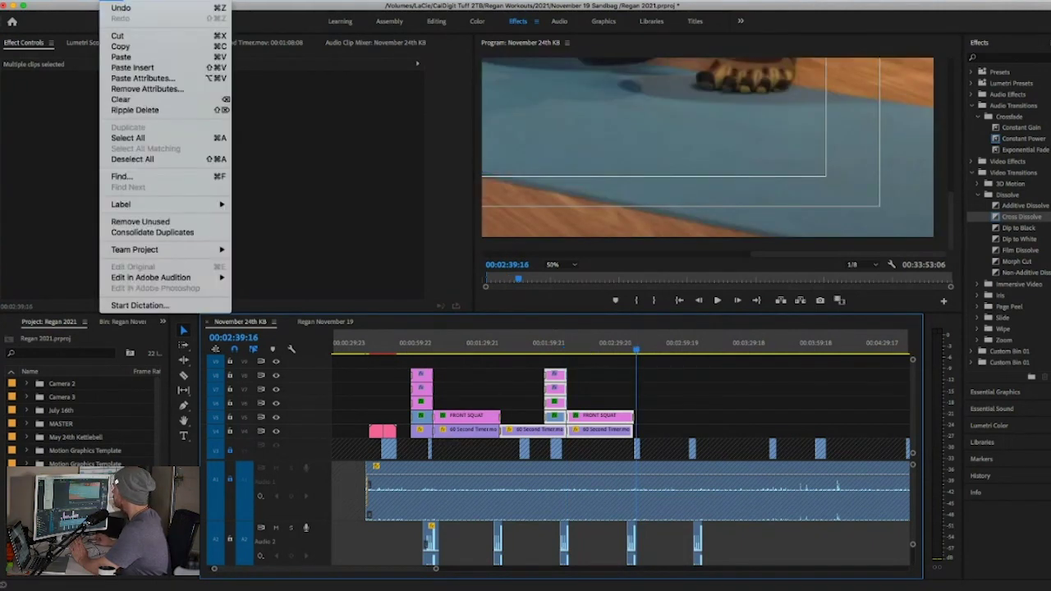
click(122, 60)
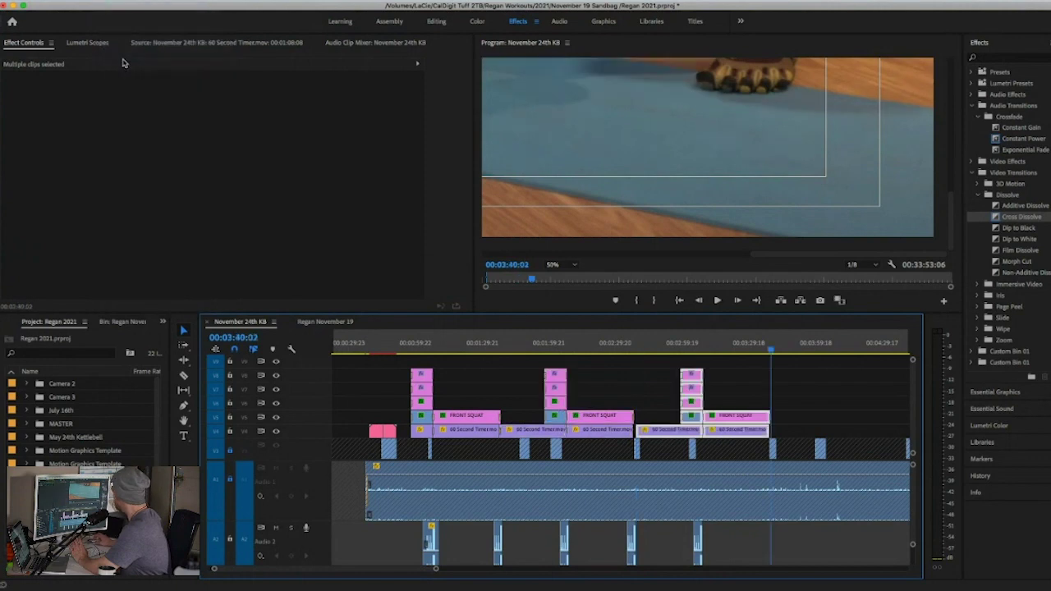
Step: Fit the whole frame in the program preview and play the end of the second FRONT SQUAT interval from about 00:02:34:03
click(626, 351)
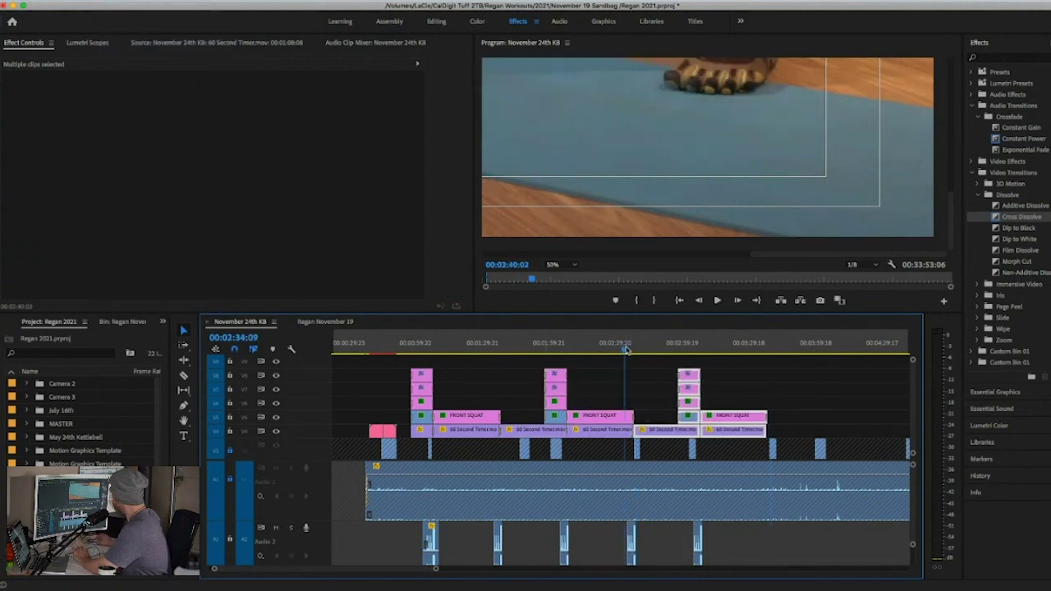
click(576, 267)
click(572, 277)
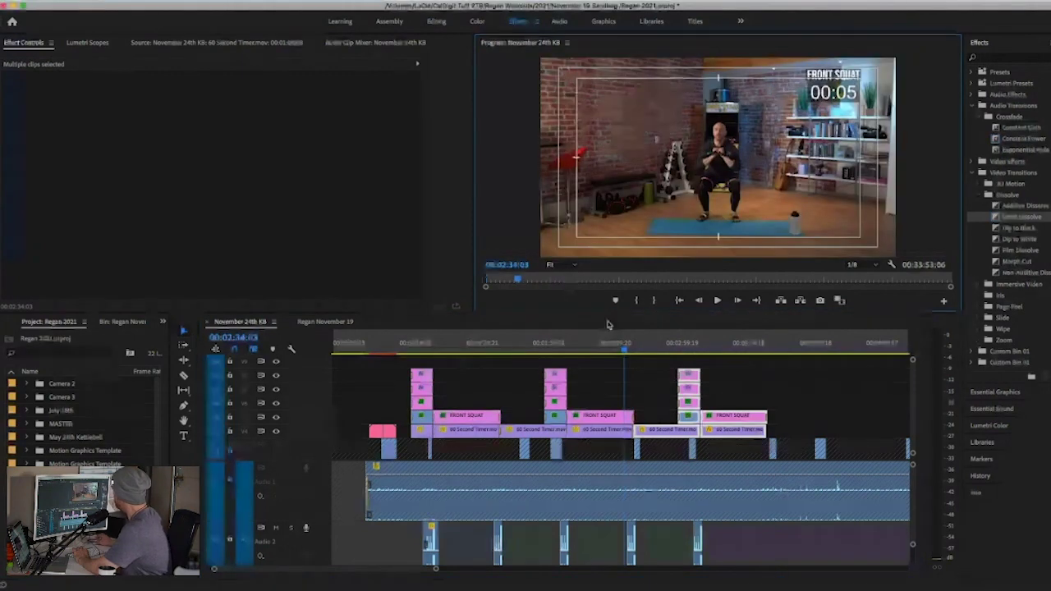
key(space)
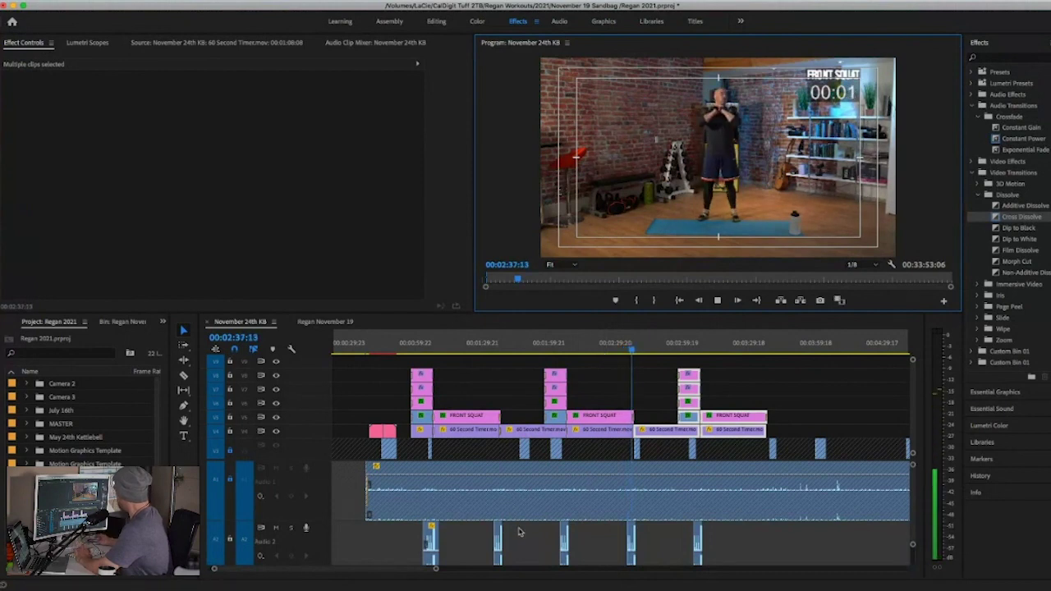
Step: Move the beep clip at the end of the second FRONT SQUAT interval earlier to start at 00:02:35:10 and replay it against the countdown
click(632, 541)
key(=)
drag(617, 350, 603, 352)
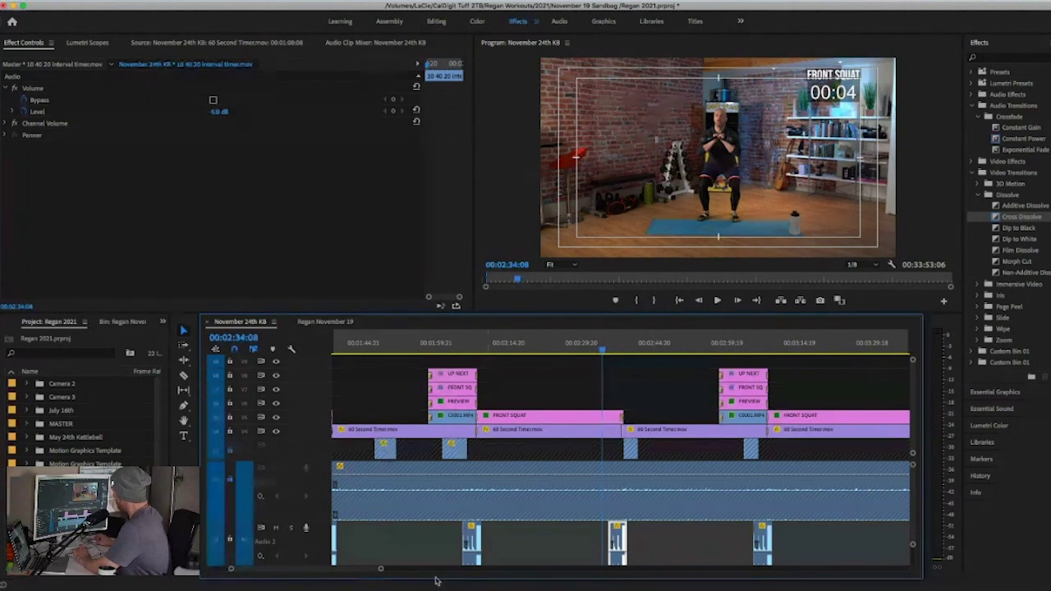
drag(379, 569, 283, 569)
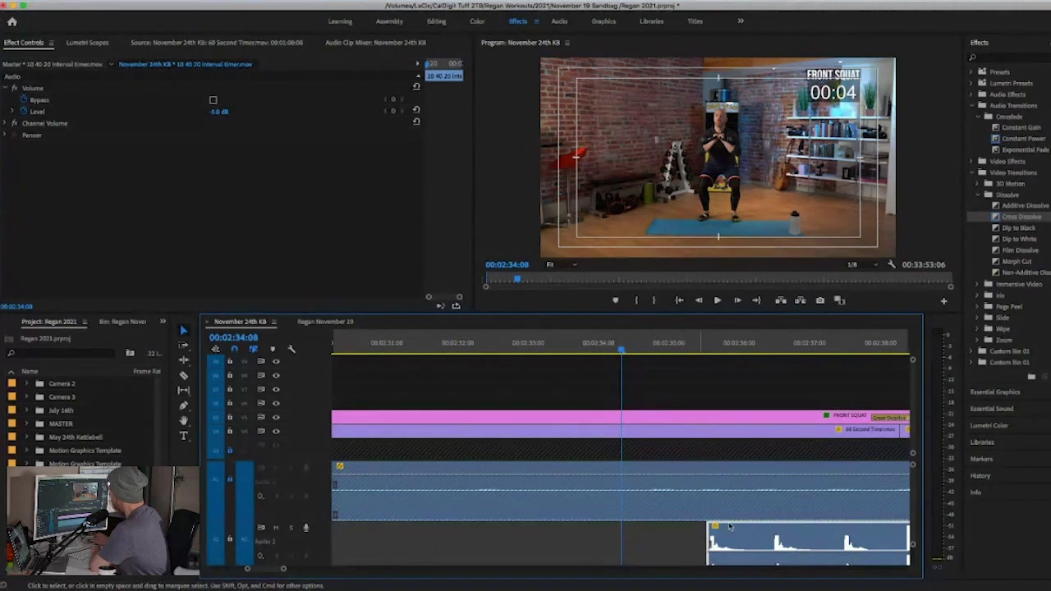
key(space)
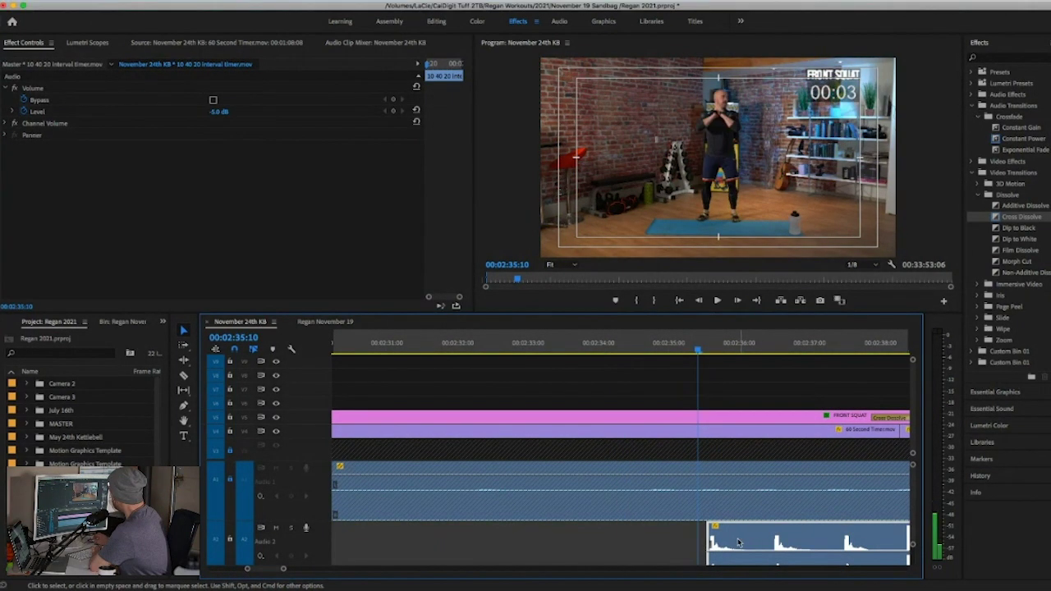
drag(739, 542, 731, 539)
click(621, 351)
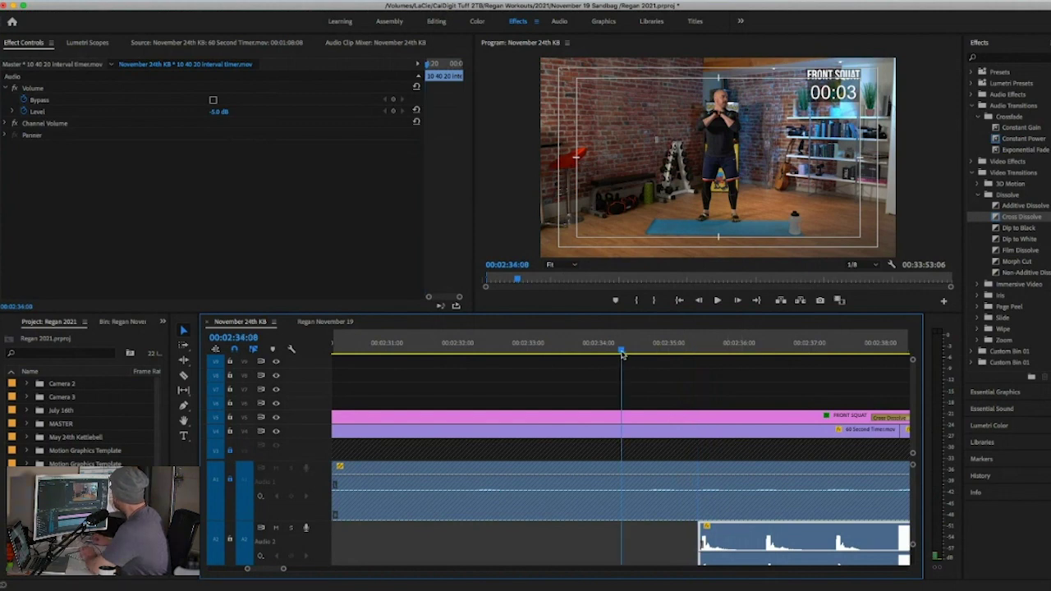
key(space)
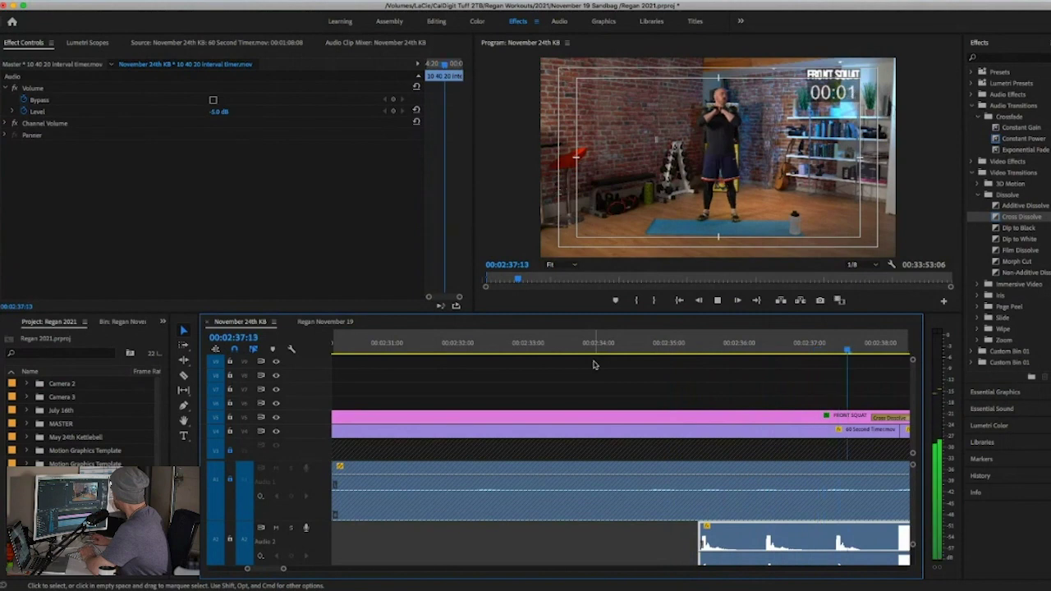
click(685, 351)
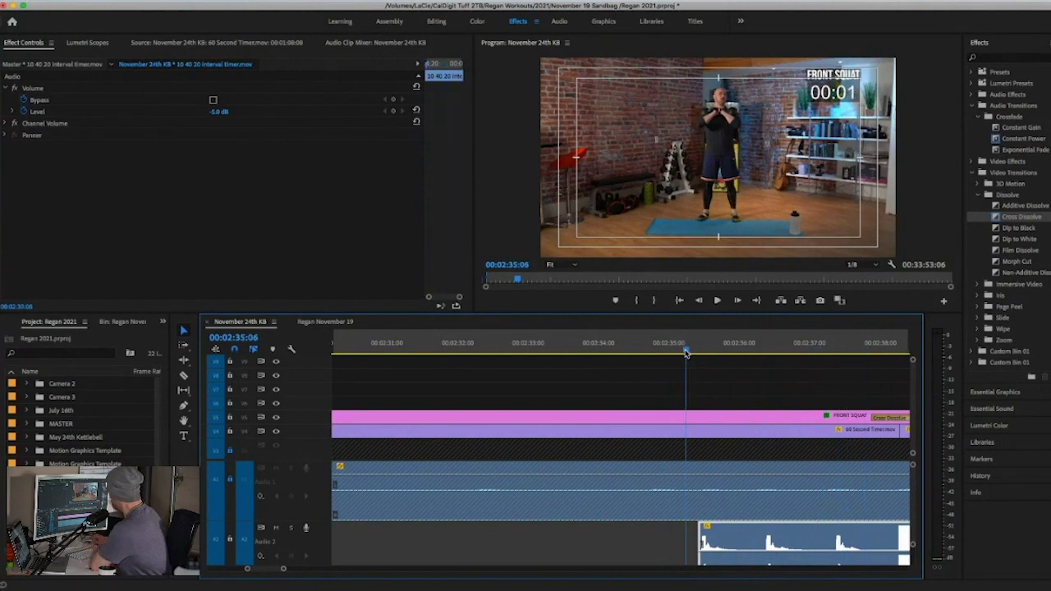
Step: Play the beep ending the second FRONT SQUAT interval, and check the countdown into the third one from 00:03:04:23
key(space)
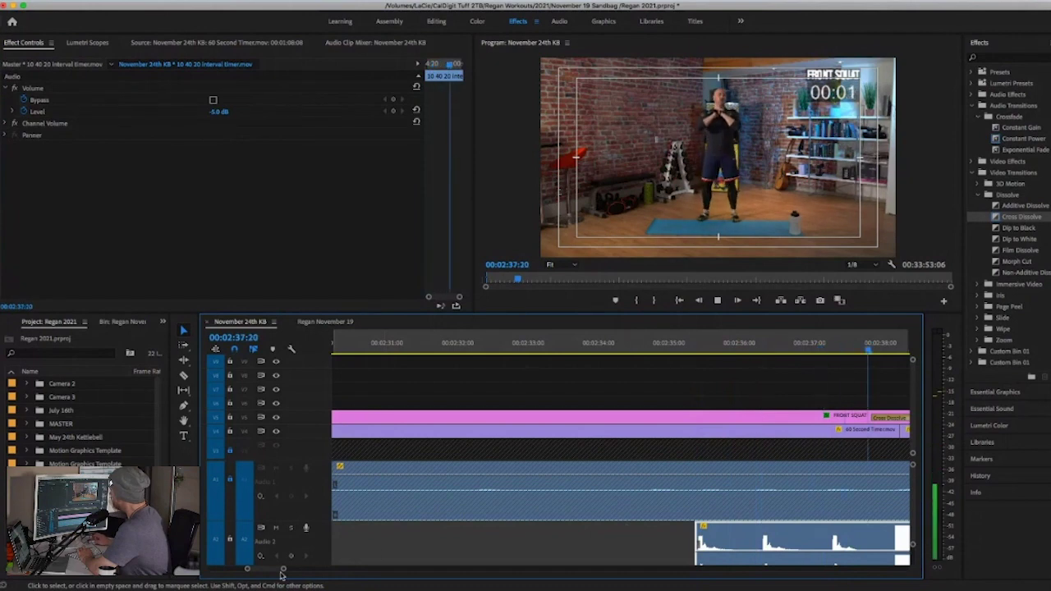
drag(281, 573, 332, 568)
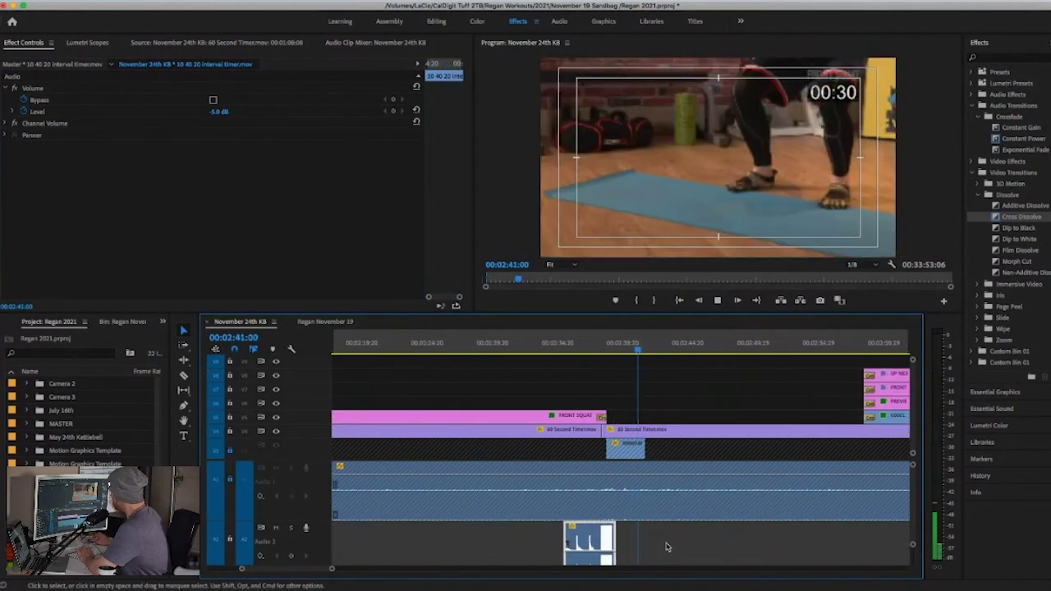
scroll(666, 547, right, 5)
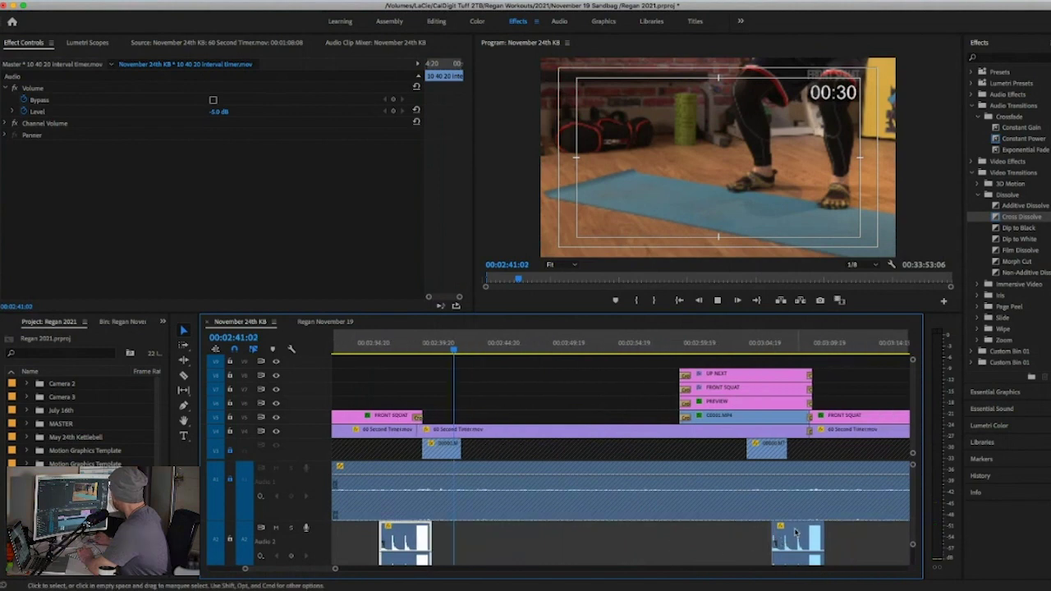
click(740, 346)
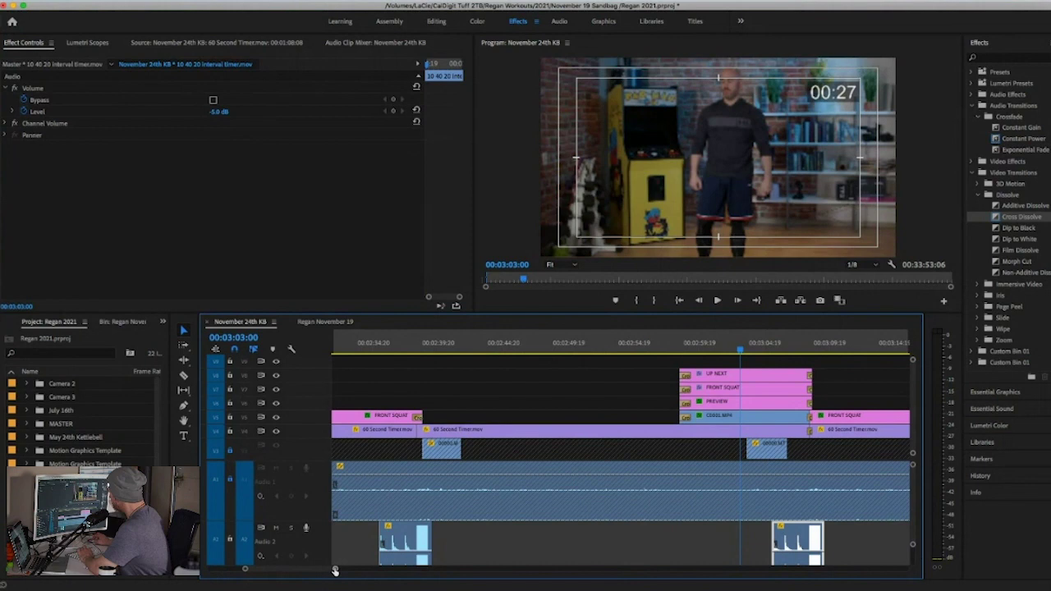
scroll(328, 571, right, 1)
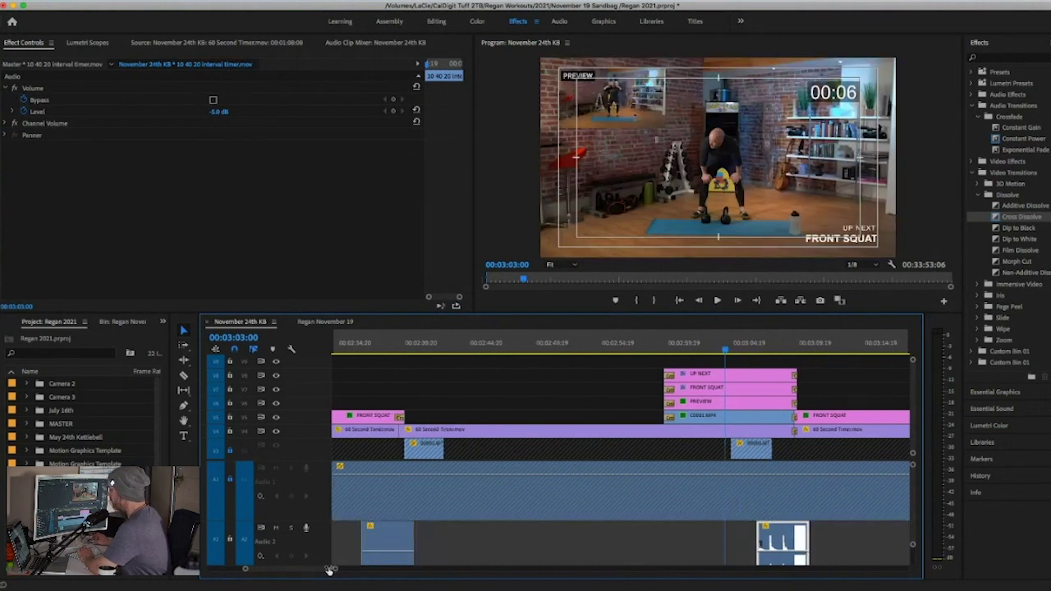
drag(328, 571, 344, 570)
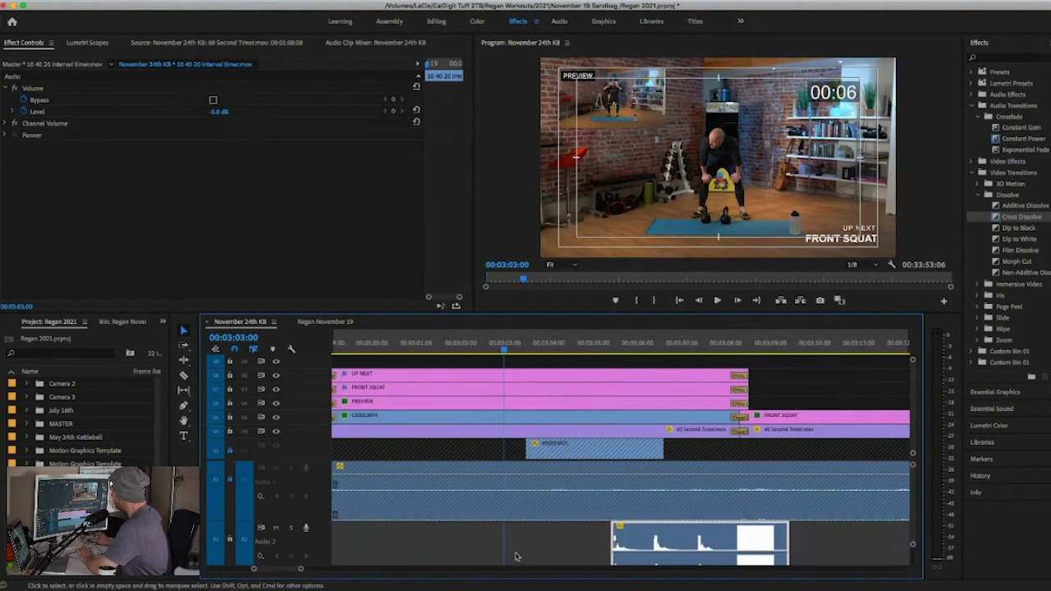
scroll(516, 557, right, 1)
click(573, 343)
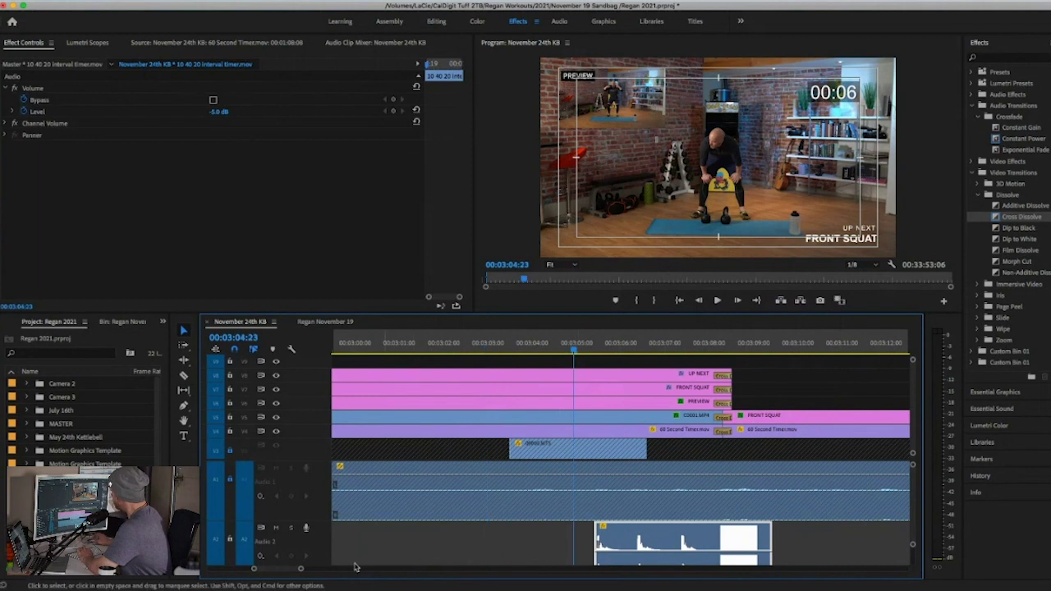
drag(302, 569, 284, 573)
scroll(468, 566, right, 3)
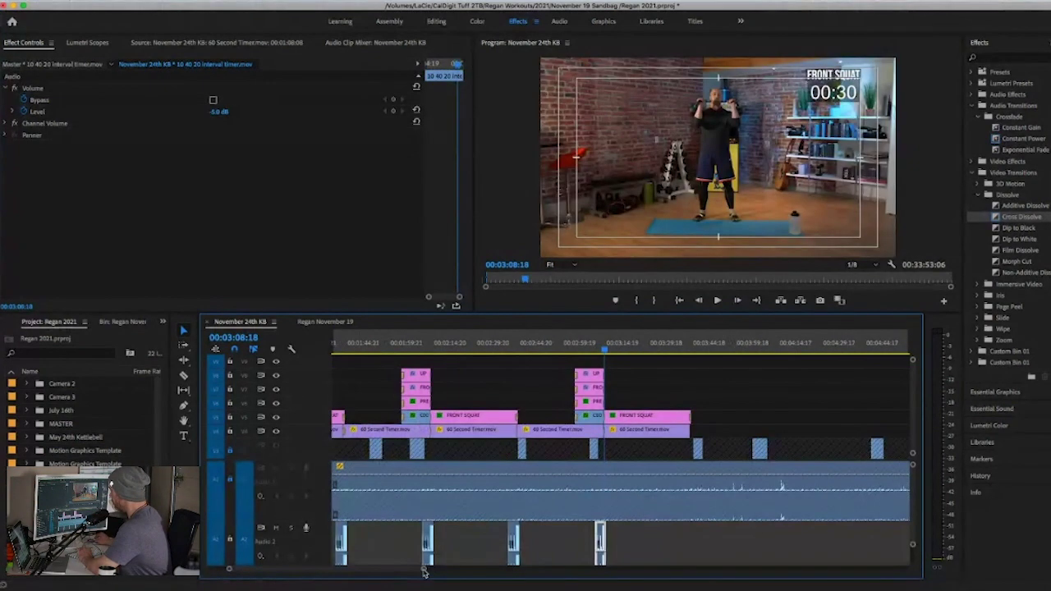
Step: Copy the last two rounds together: their 60 Second Timers, preview stacks, FRONT SQUAT titles and three beep clips
drag(427, 567, 452, 565)
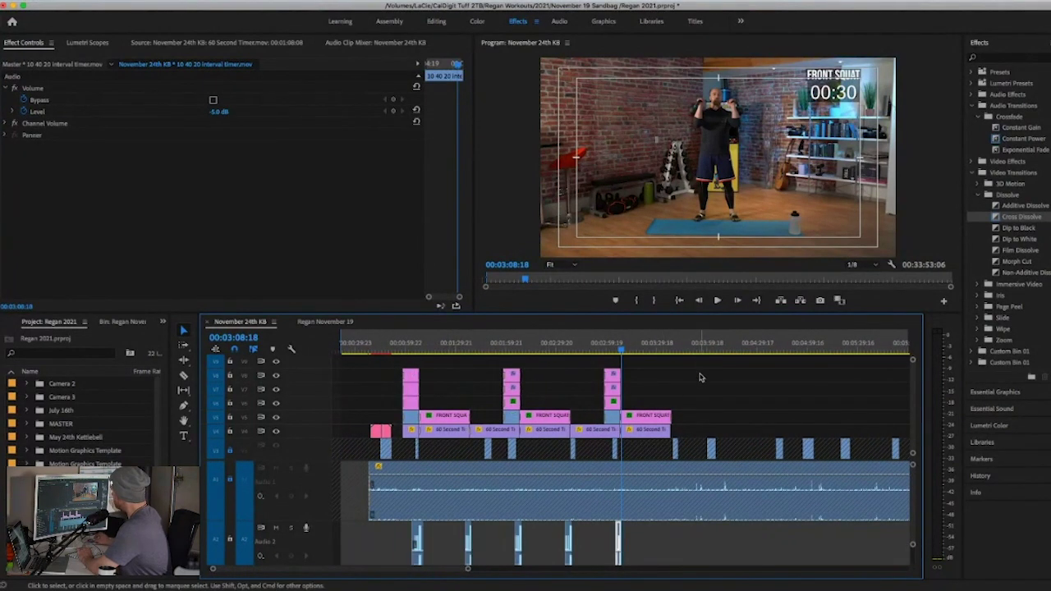
drag(698, 362, 503, 557)
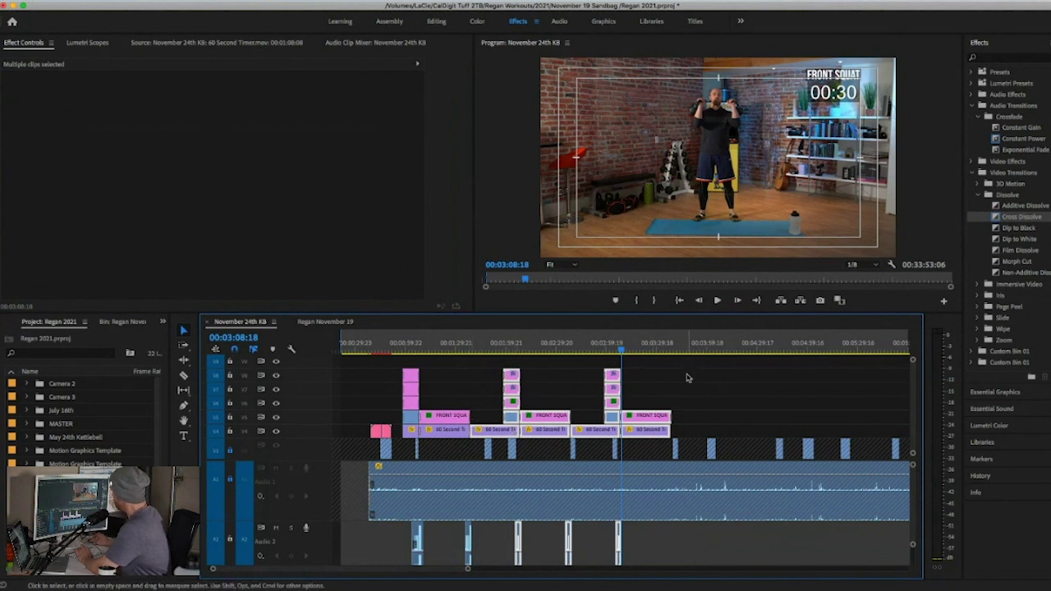
drag(695, 358, 493, 544)
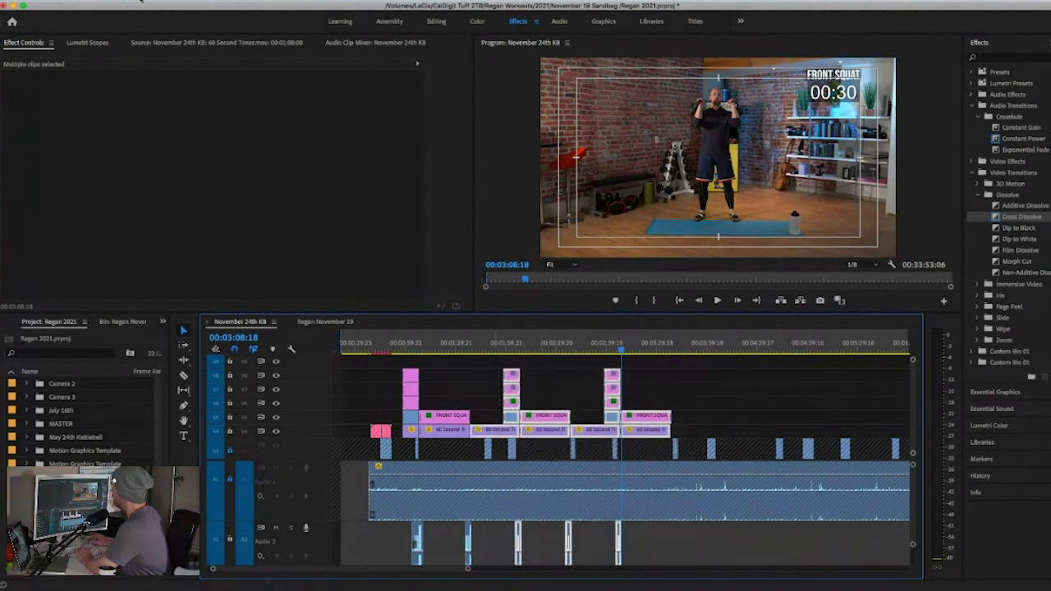
click(115, 0)
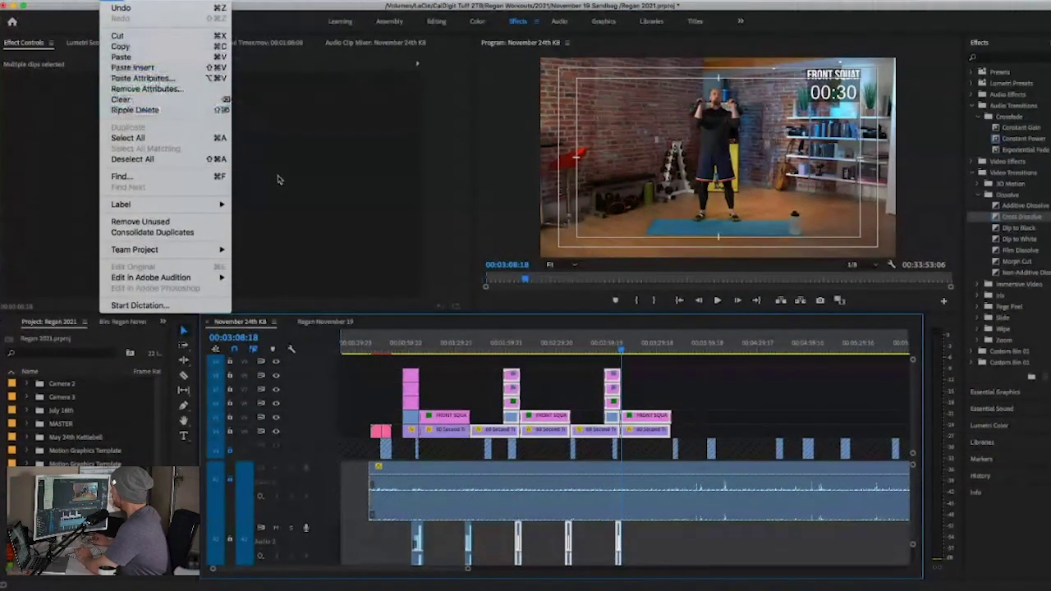
click(120, 46)
Step: Paste the copied rounds after the last timer at 00:03:39:05, and paste them again at 00:05:39:15
click(673, 351)
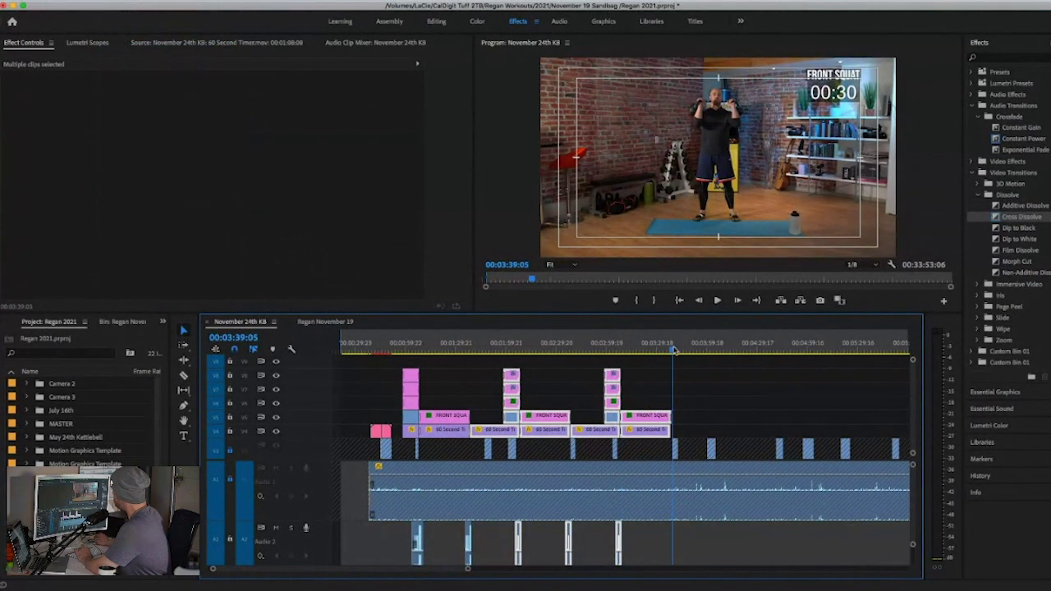
scroll(674, 351, right, 5)
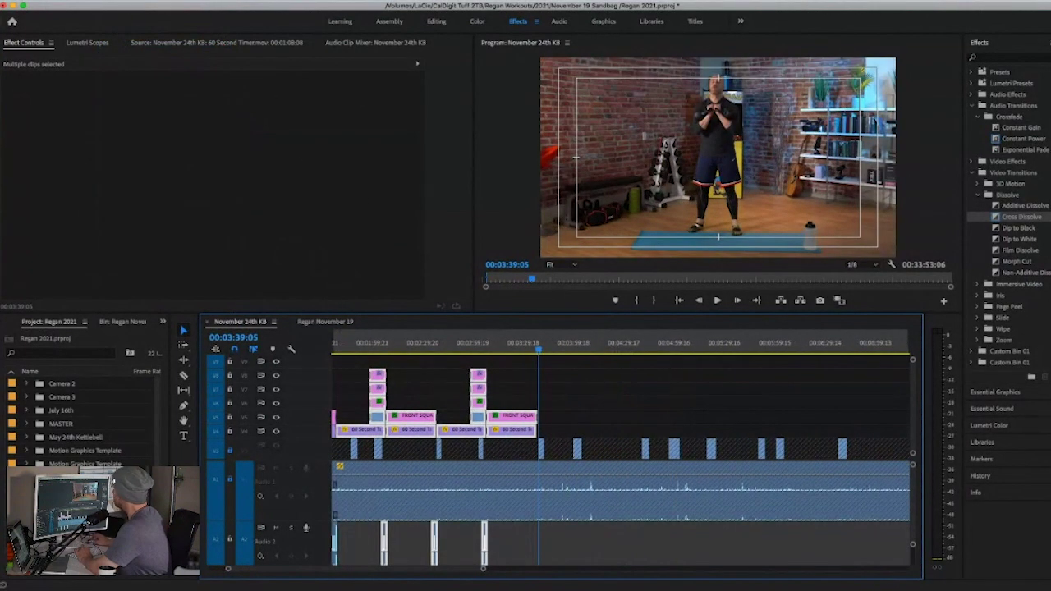
click(115, 0)
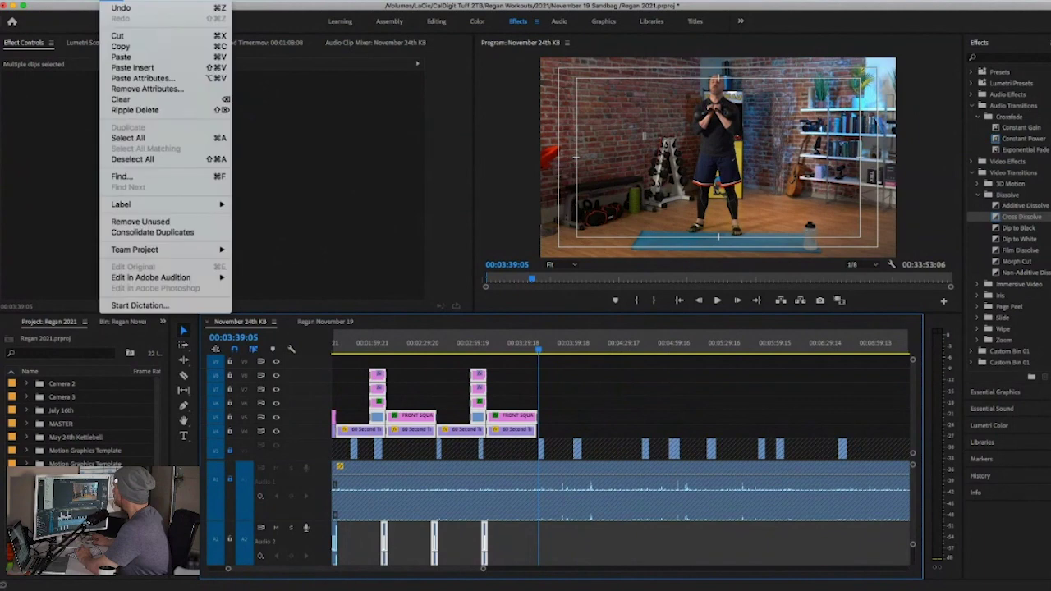
click(115, 58)
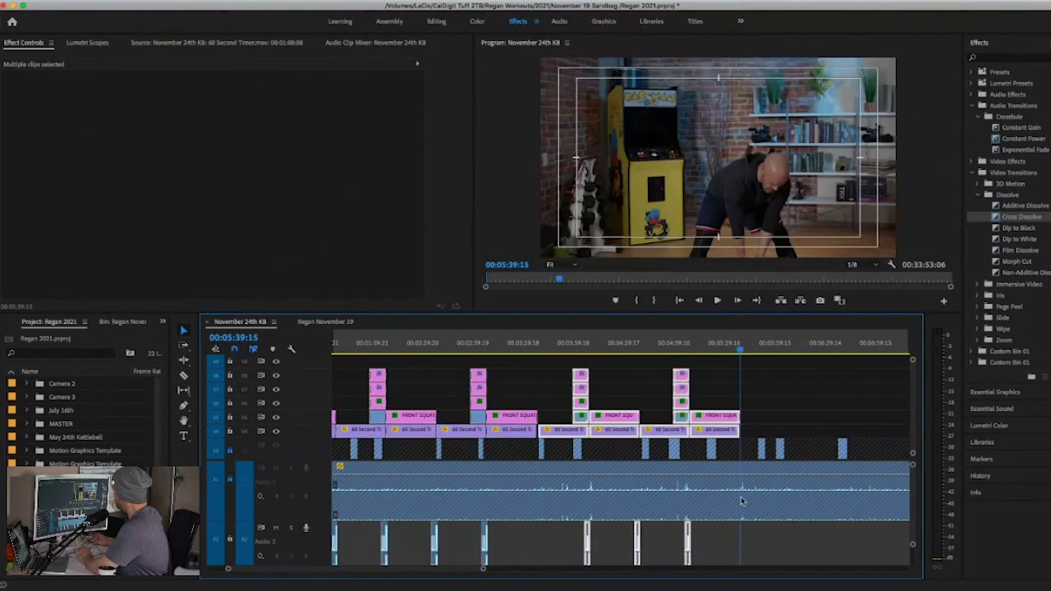
click(115, 0)
click(121, 58)
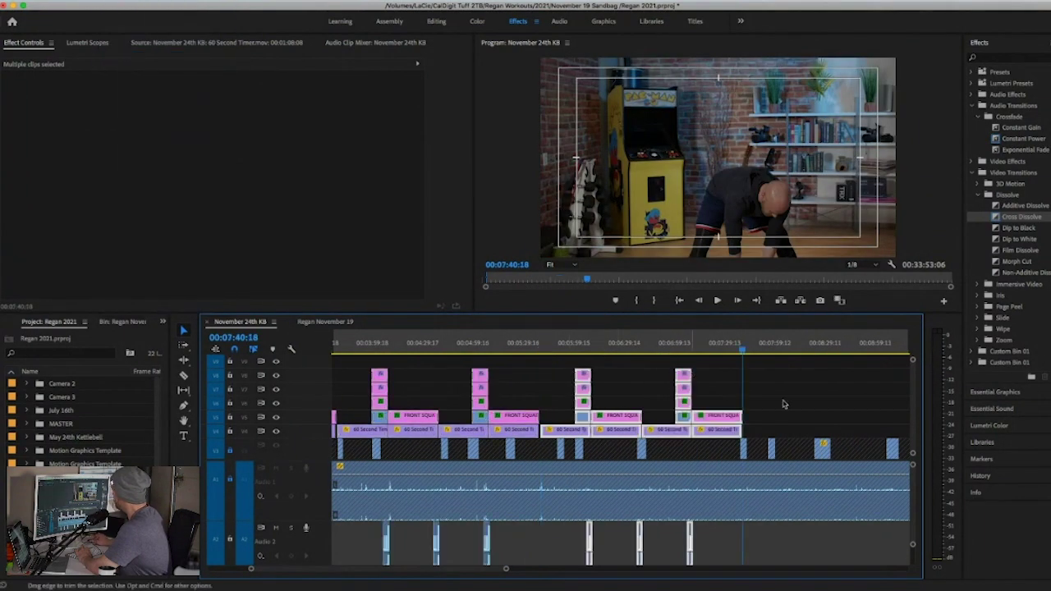
Step: Delete the final pasted round, including its timers, preview stack, FRONT SQUAT title and beep clip
drag(782, 362, 674, 552)
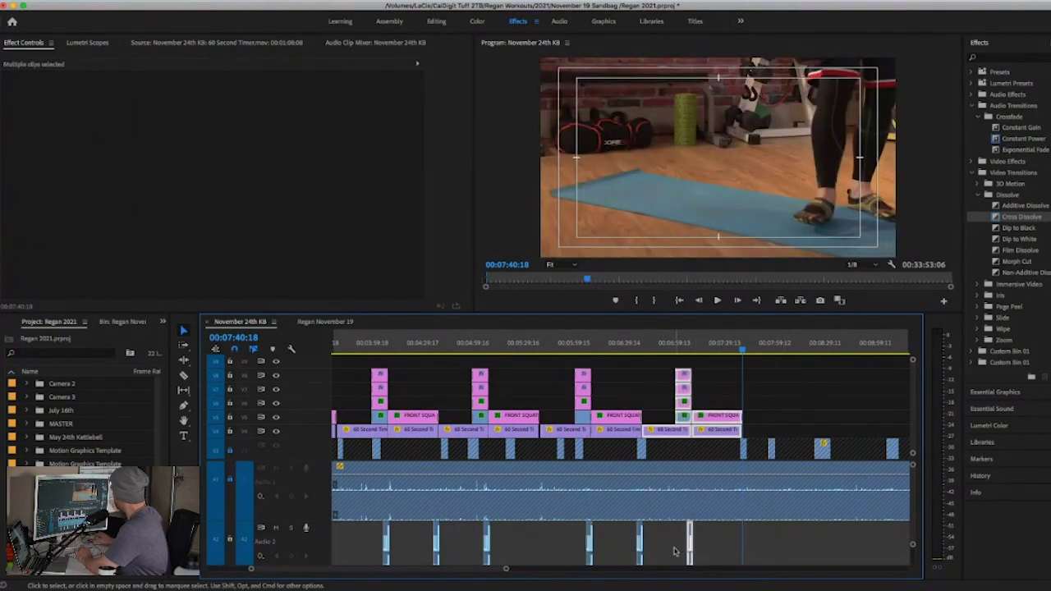
key(Delete)
scroll(643, 381, left, 5)
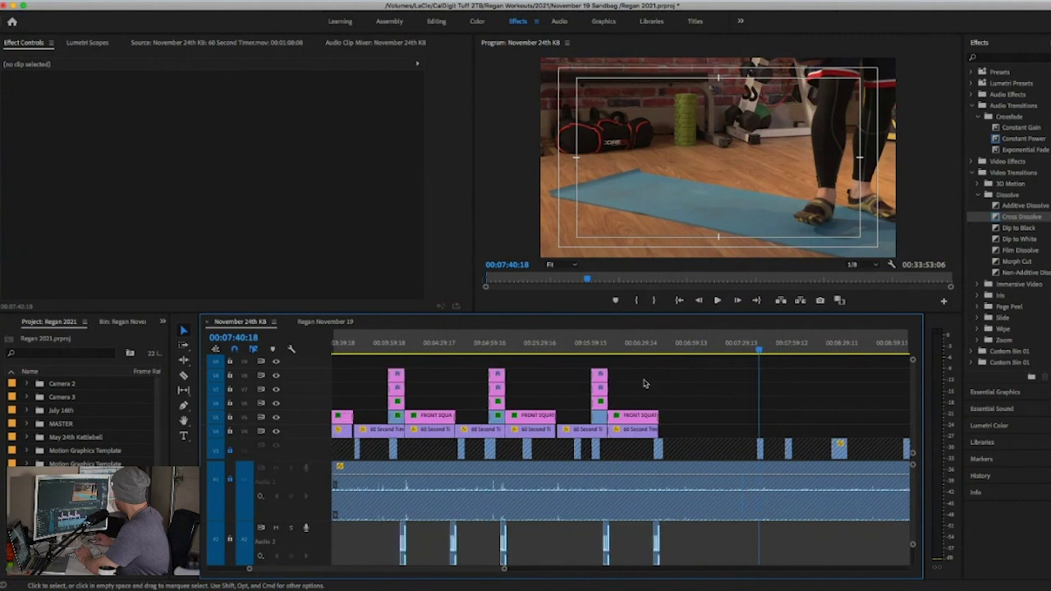
drag(477, 348, 685, 351)
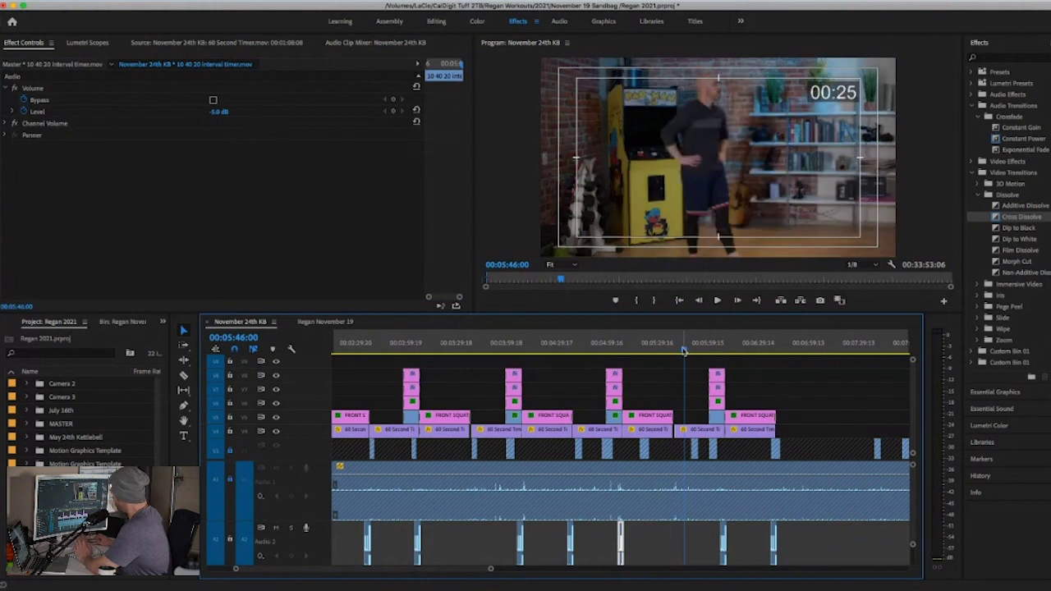
click(771, 388)
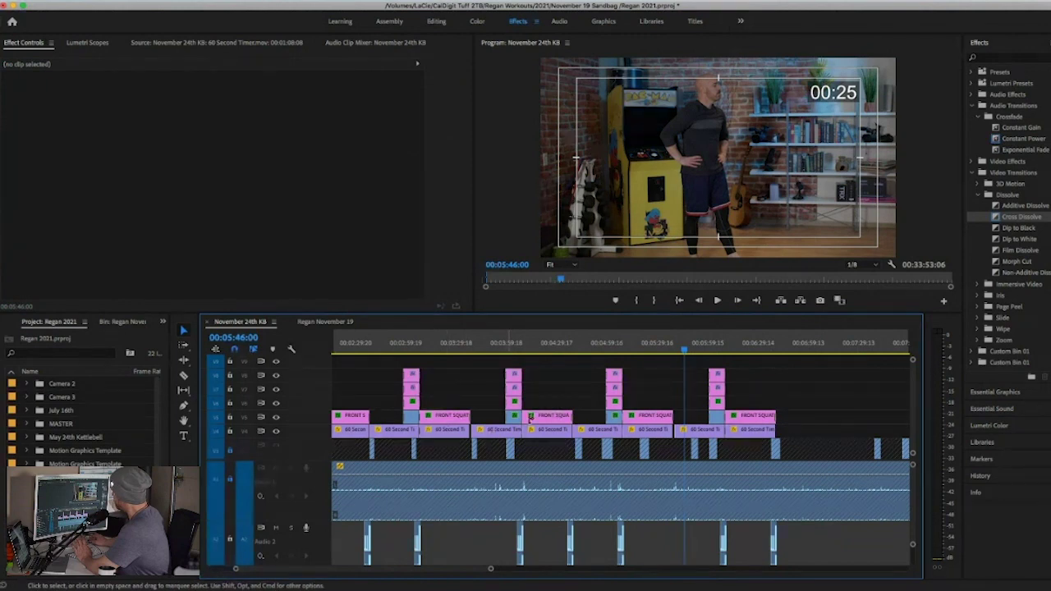
scroll(457, 433, left, 2)
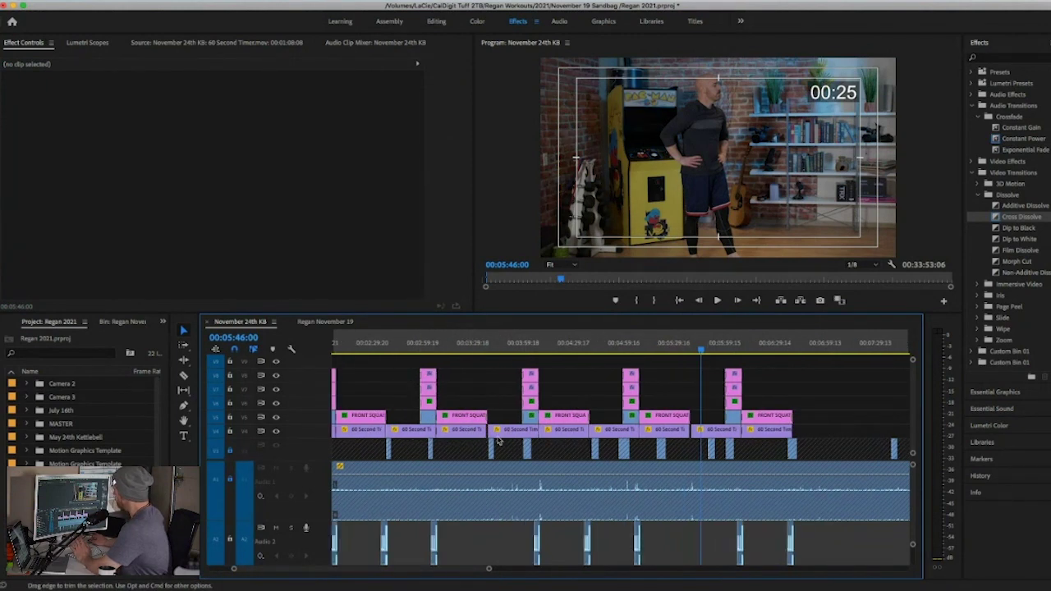
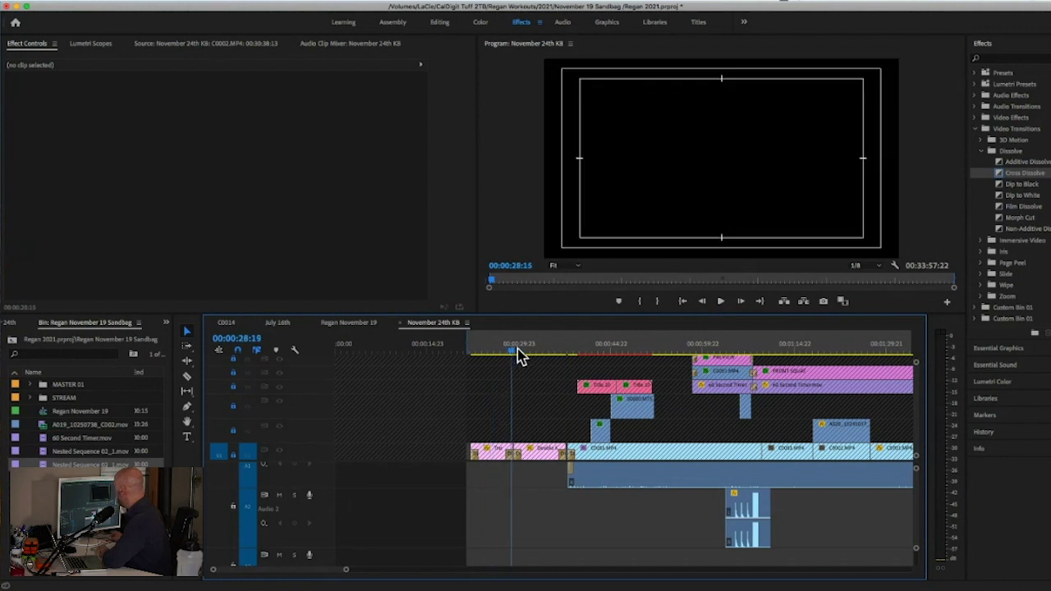
Step: Review the edit from 00:00:28:19 through the KETTLEBELL title and FRONT SQUAT preview to about 00:01:12:22
key(space)
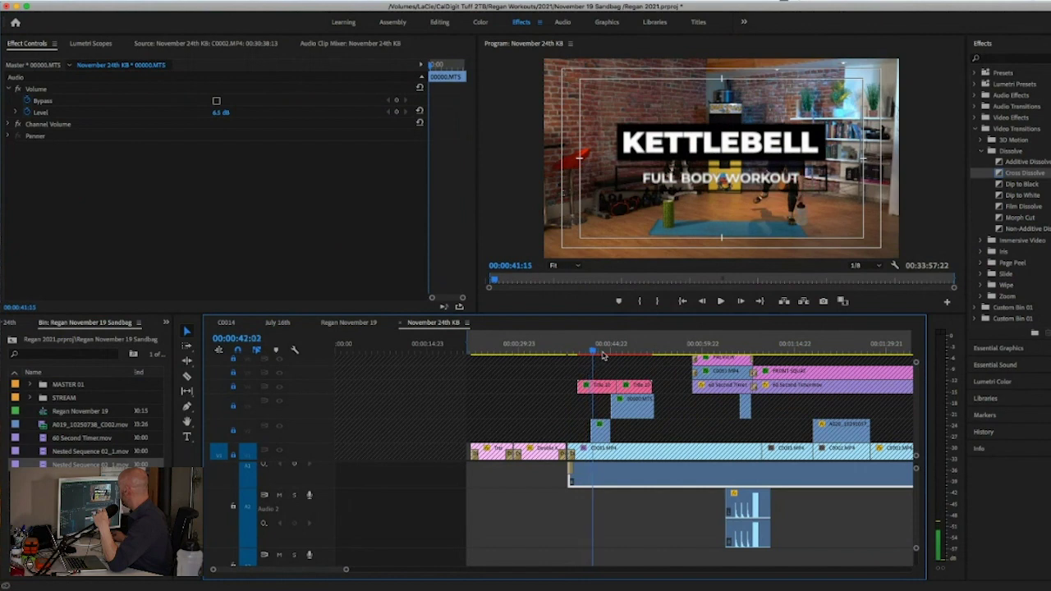
drag(604, 355, 678, 352)
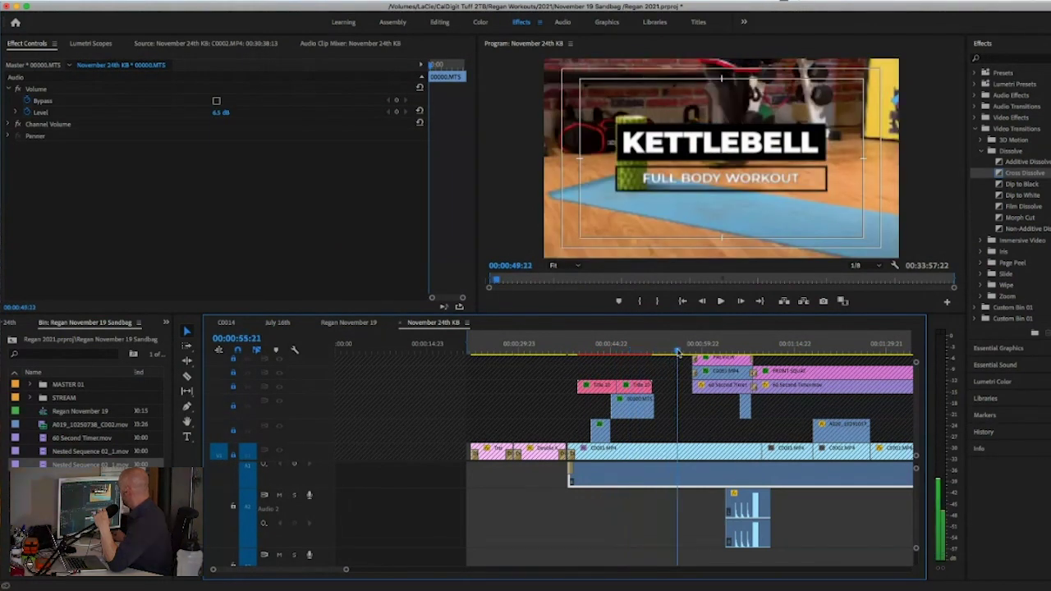
scroll(679, 352, right, 5)
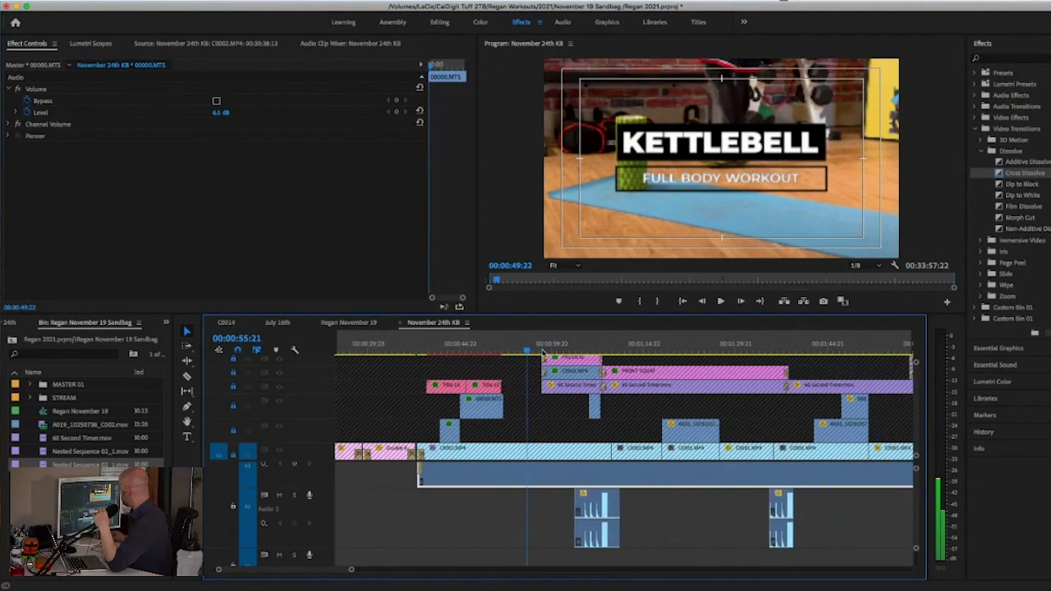
drag(495, 353, 536, 352)
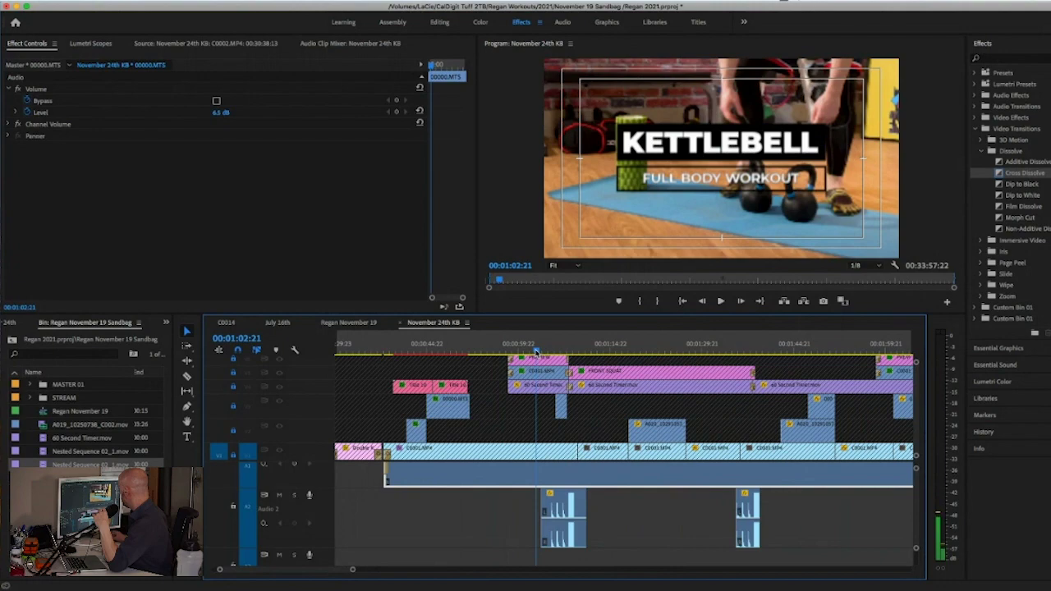
drag(536, 351, 531, 352)
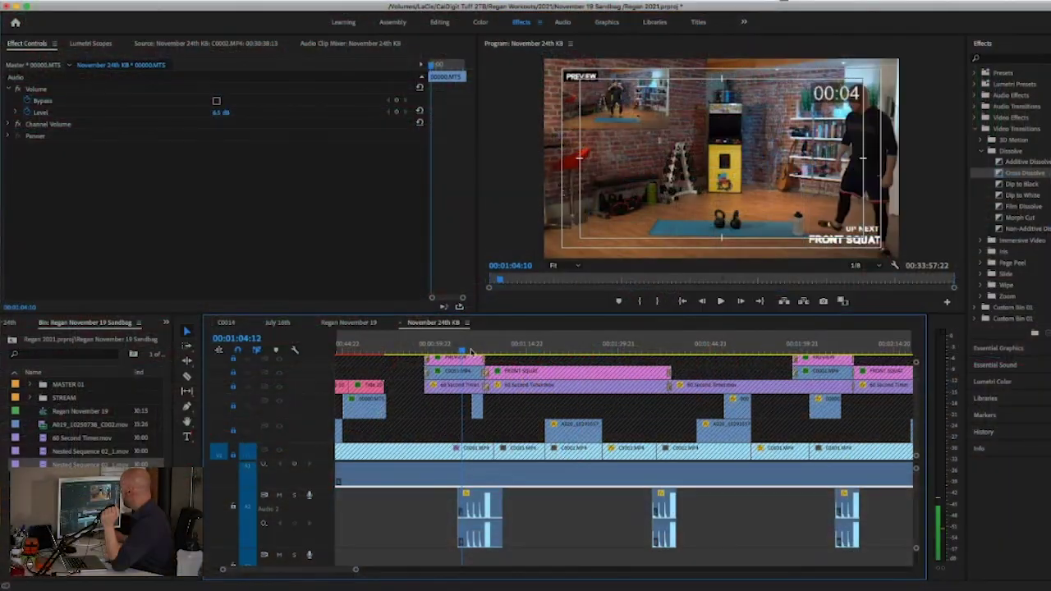
drag(471, 351, 513, 351)
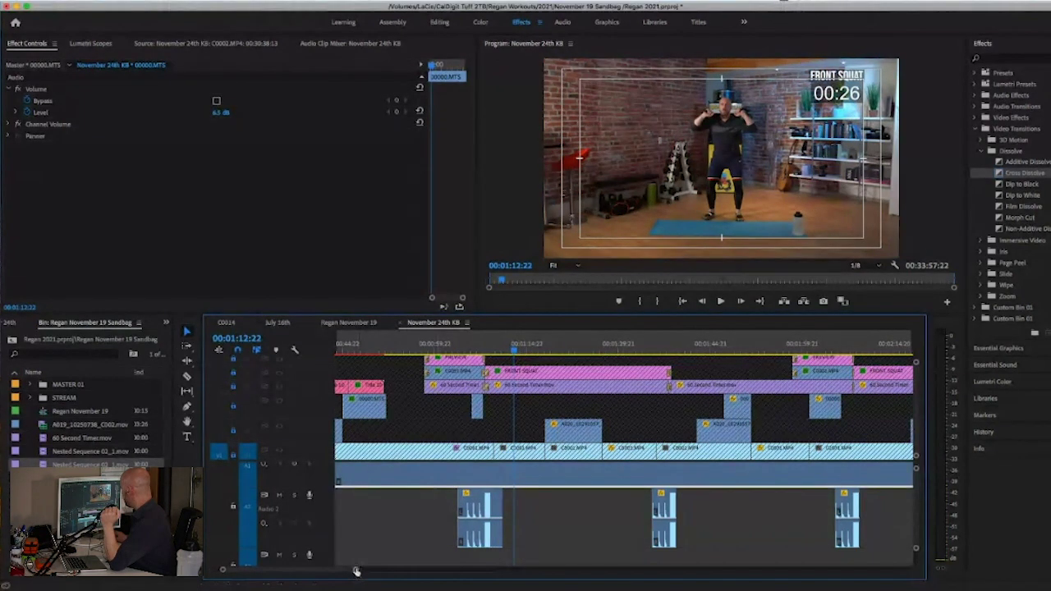
Step: Examine the timeline's repeated timers, exercise titles, preview stacks and beep clips across the FRONT SQUAT rounds and beyond
scroll(396, 570, down, 8)
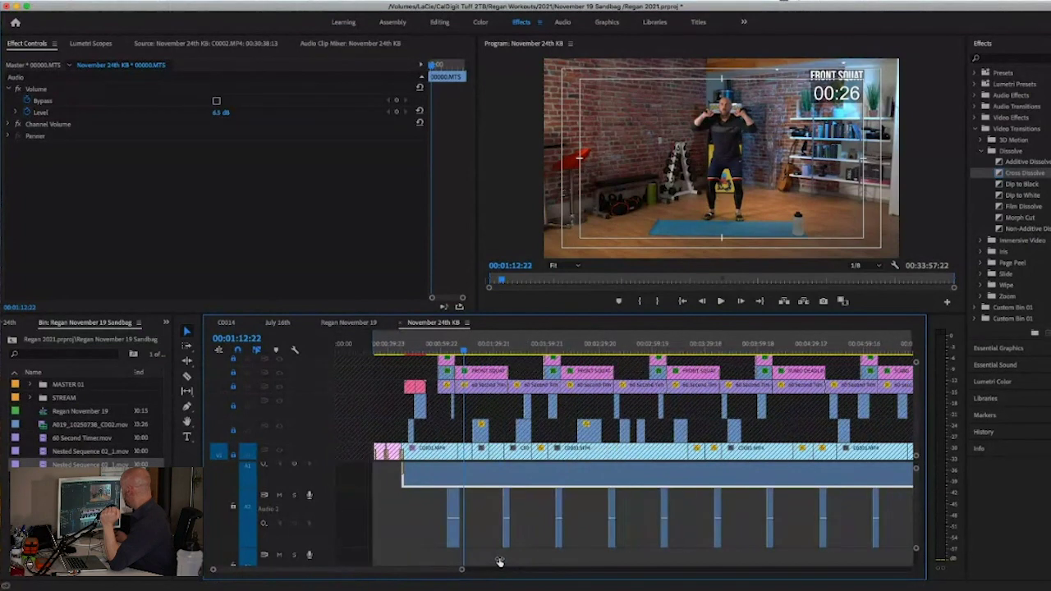
drag(498, 558, 499, 559)
scroll(427, 515, up, 2)
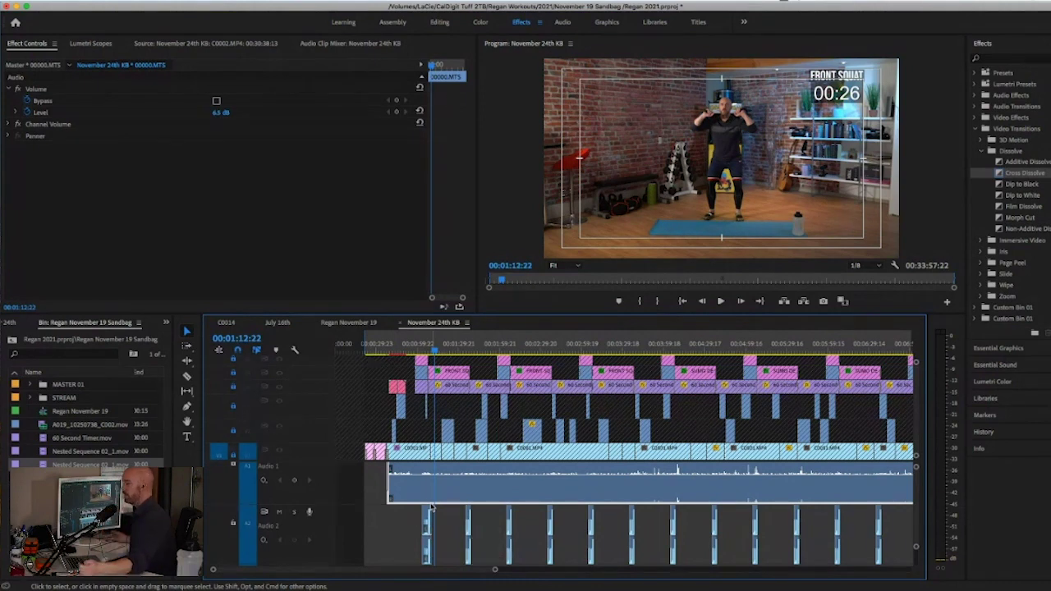
scroll(575, 410, up, 1)
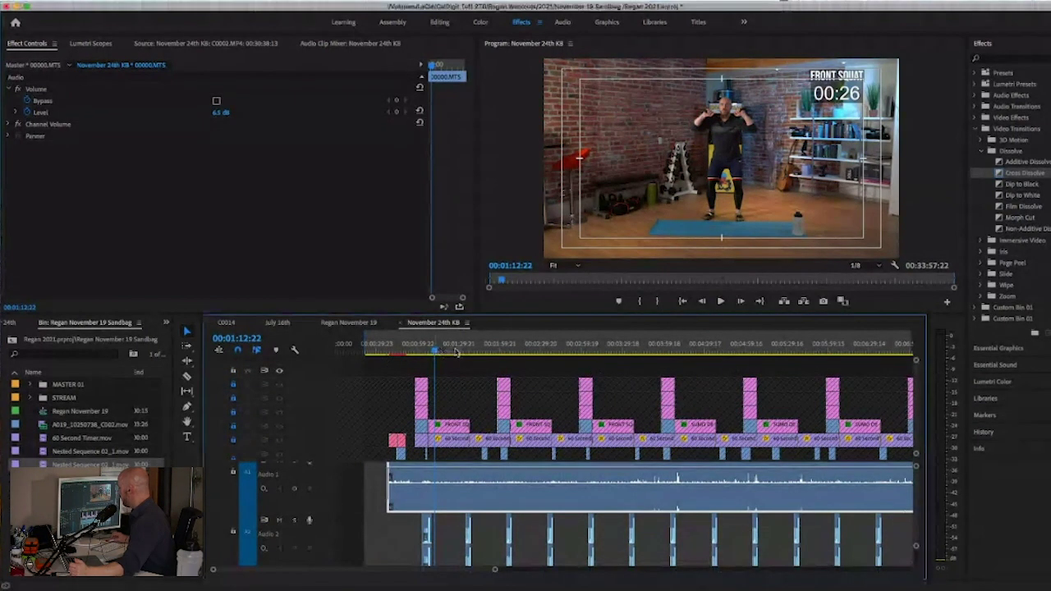
scroll(580, 480, up, 1)
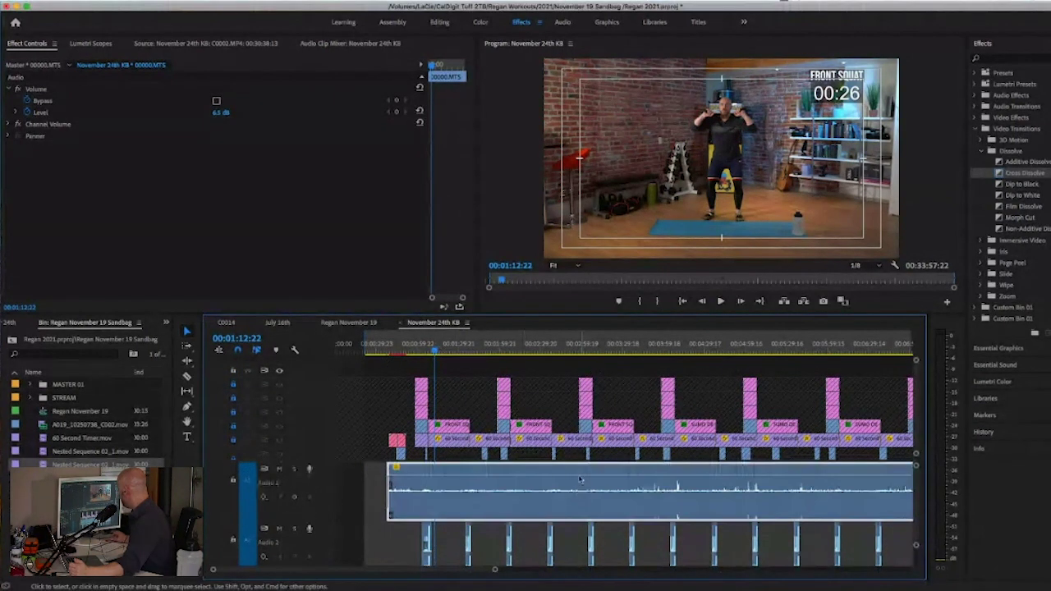
scroll(538, 435, right, 5)
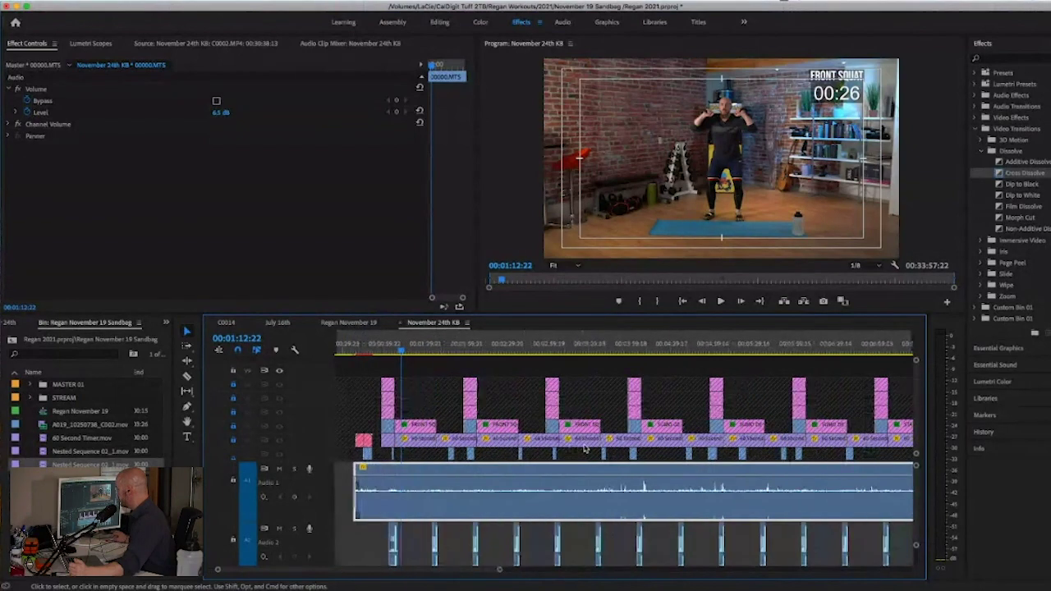
scroll(490, 444, right, 8)
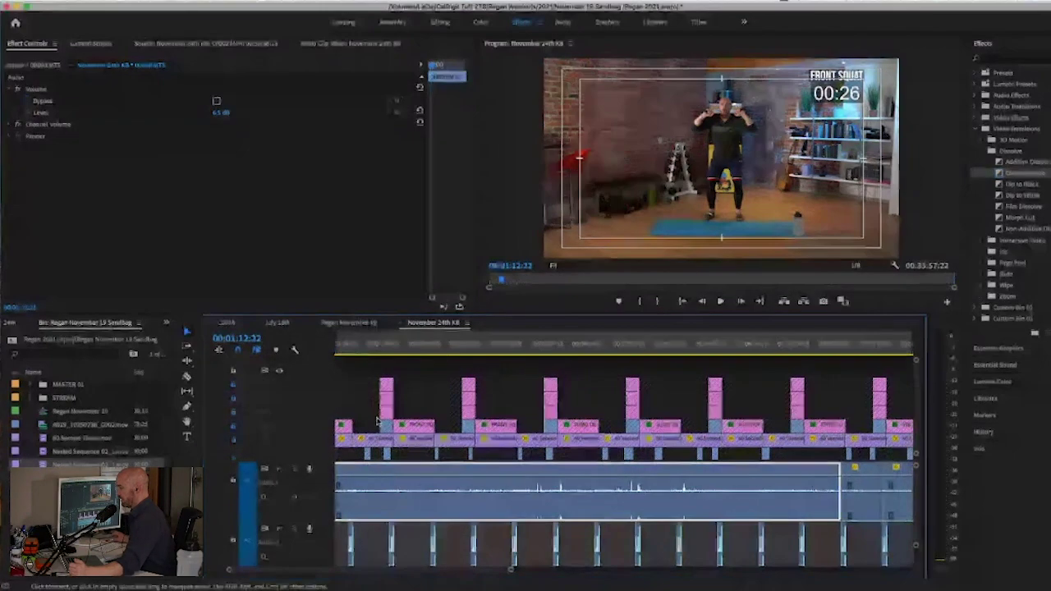
Step: Examine the timeline's timers, preview stacks, exercise titles and beep clips from the sumo deadlift squat rounds through the static lunge rounds
scroll(386, 421, right, 6)
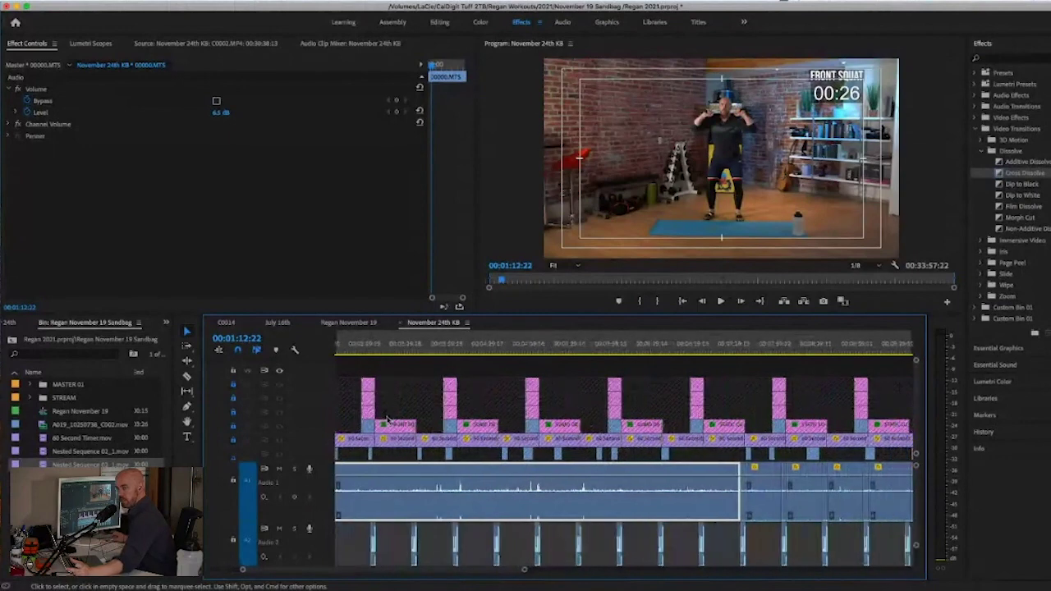
scroll(394, 419, right, 15)
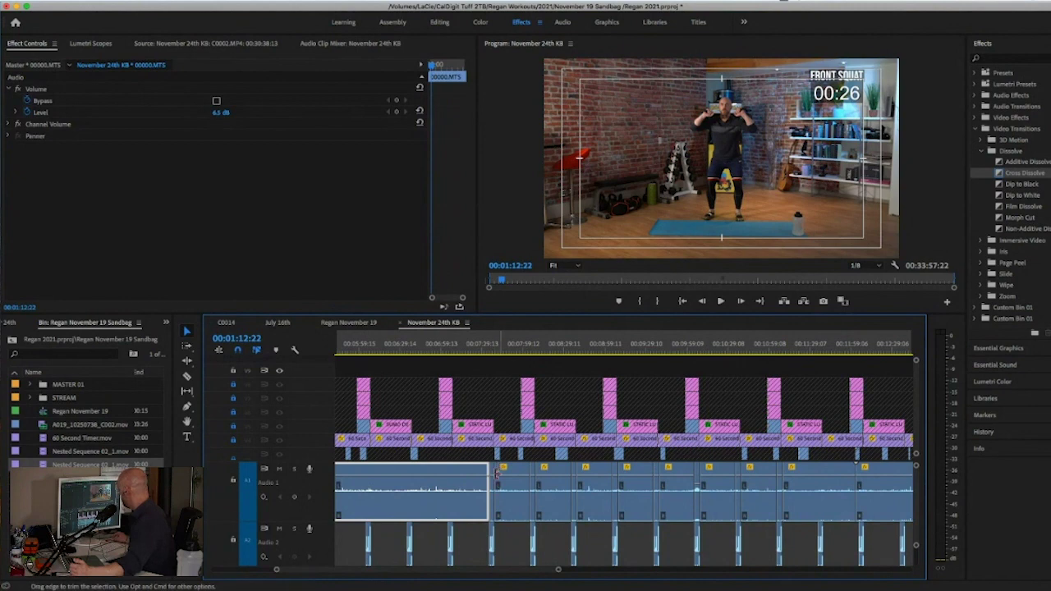
scroll(485, 493, right, 3)
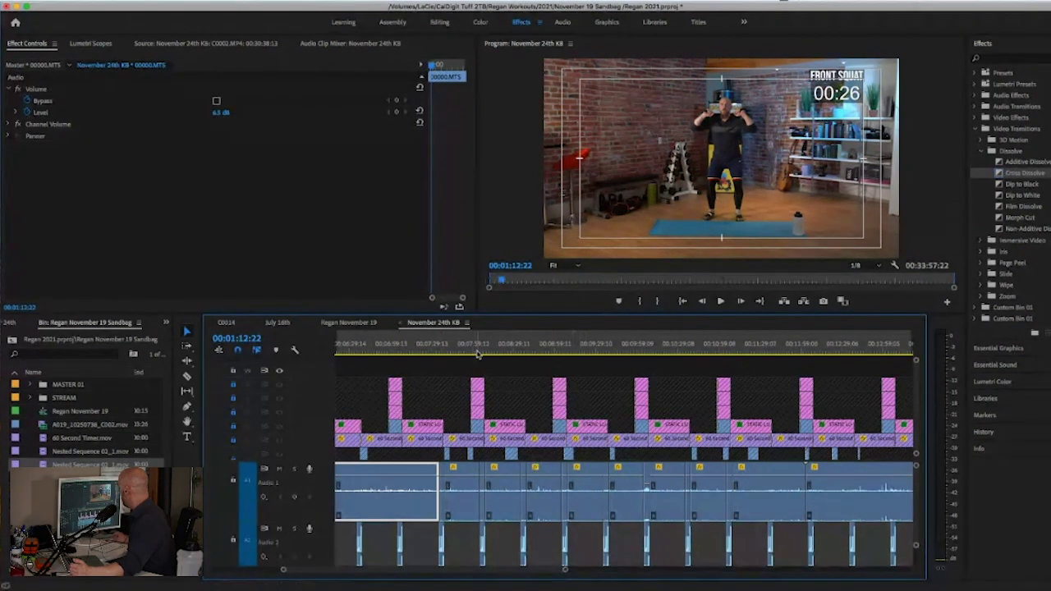
scroll(493, 357, right, 4)
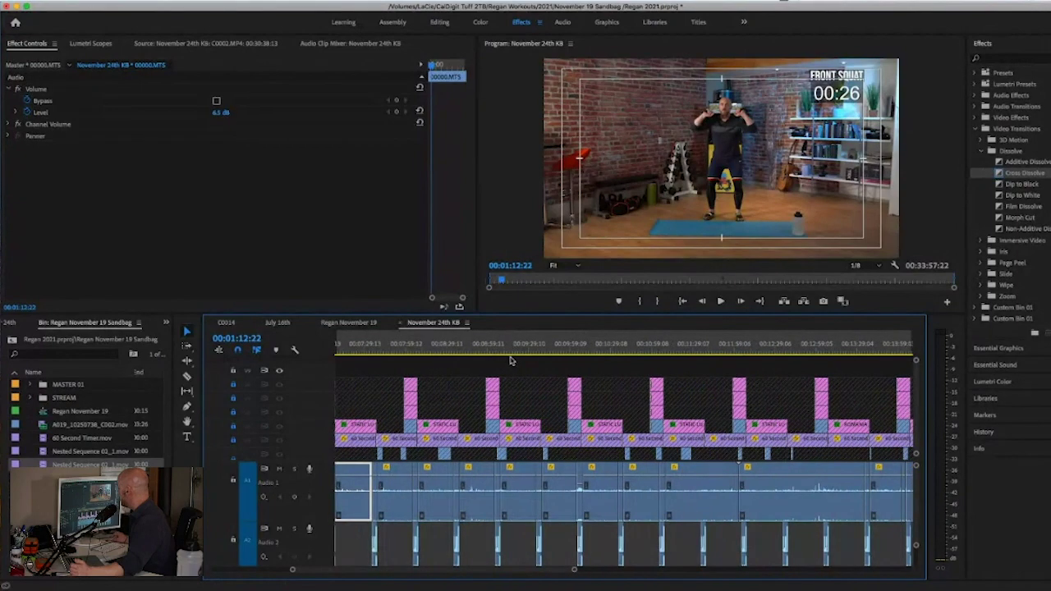
scroll(510, 360, right, 6)
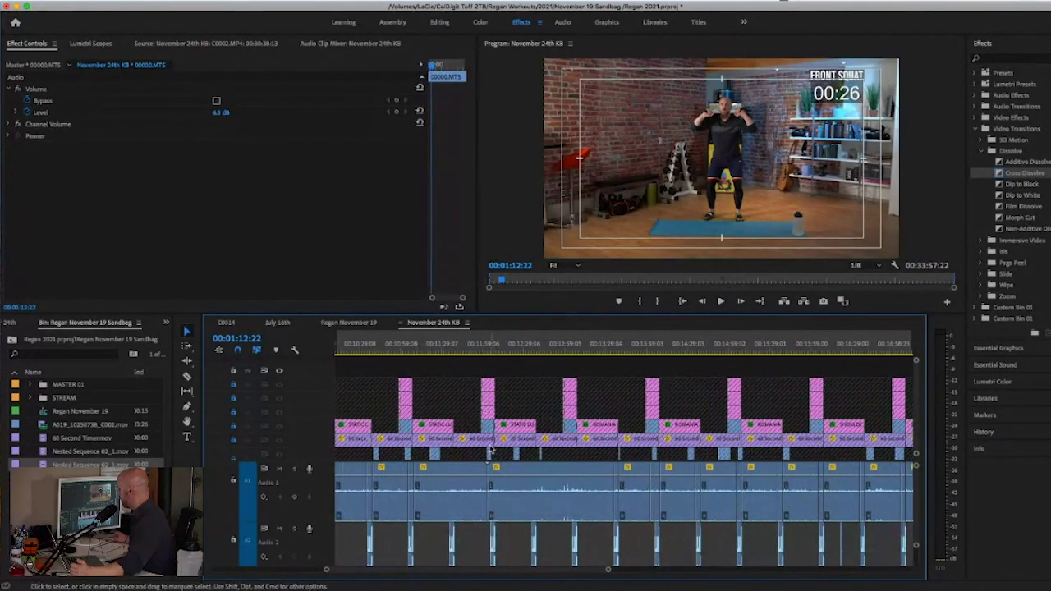
scroll(491, 450, down, 5)
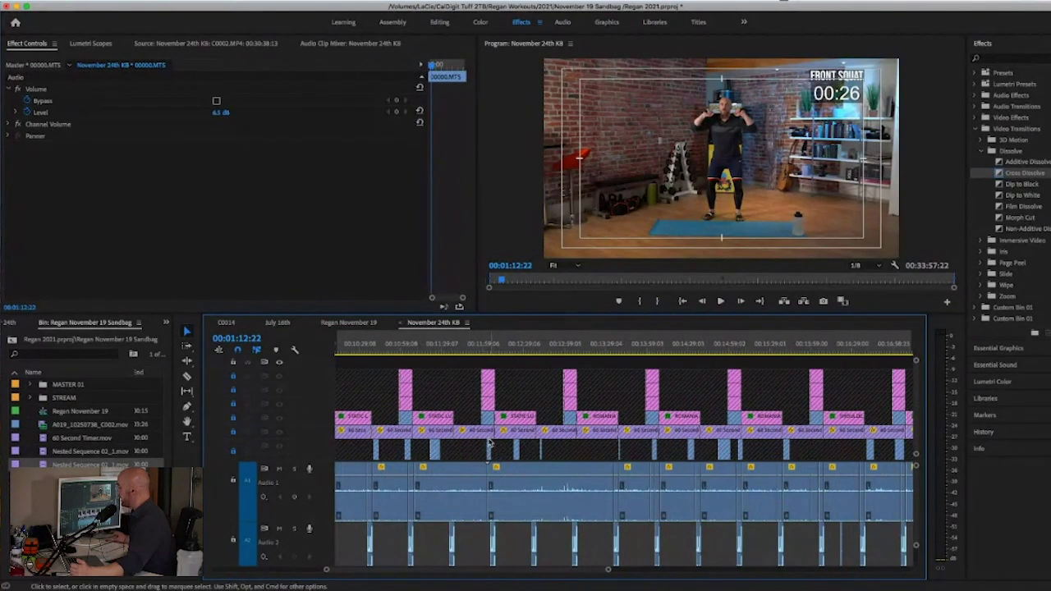
Step: Review the Romanian deadlift rounds from 00:13:59:19 through 00:15:45:19 and into the first SHOULDER PRESS round
click(648, 343)
key(d)
click(672, 345)
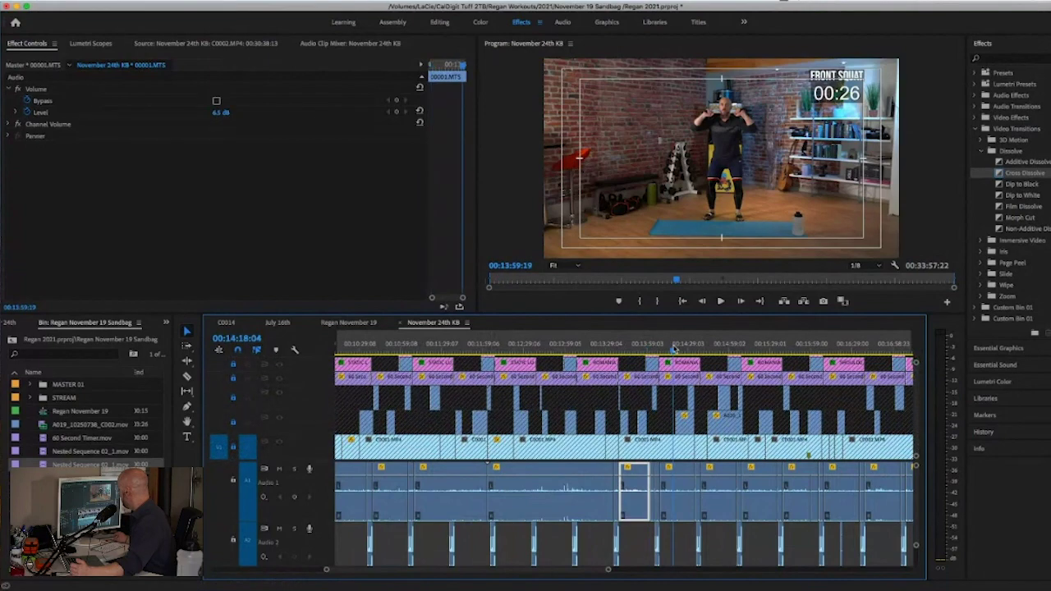
scroll(672, 348, up, 1)
scroll(667, 353, right, 2)
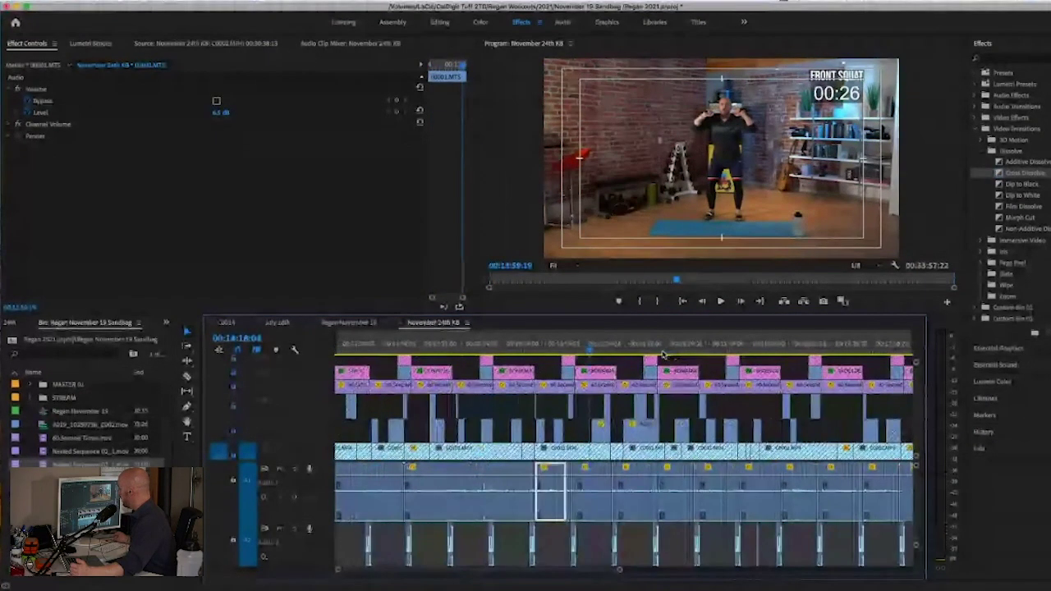
scroll(657, 357, right, 1)
scroll(625, 359, right, 1)
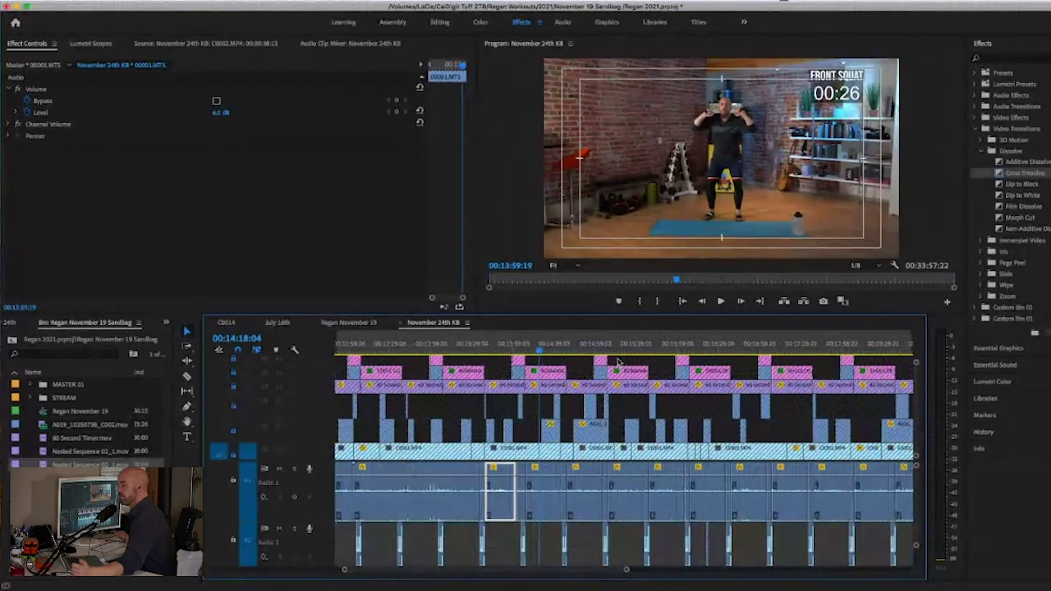
key(d)
scroll(618, 361, right, 1)
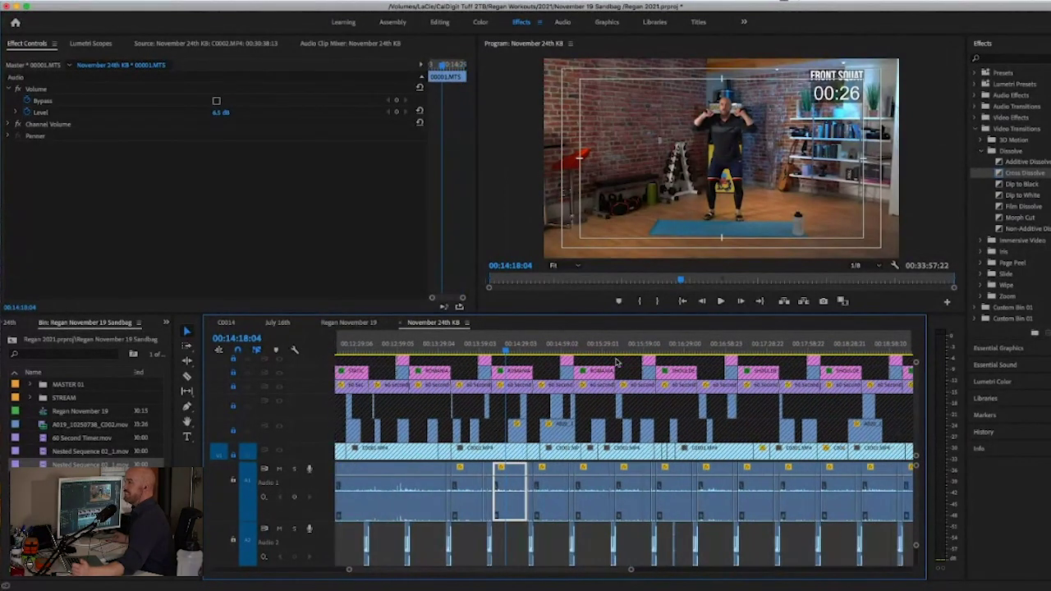
scroll(617, 362, right, 1)
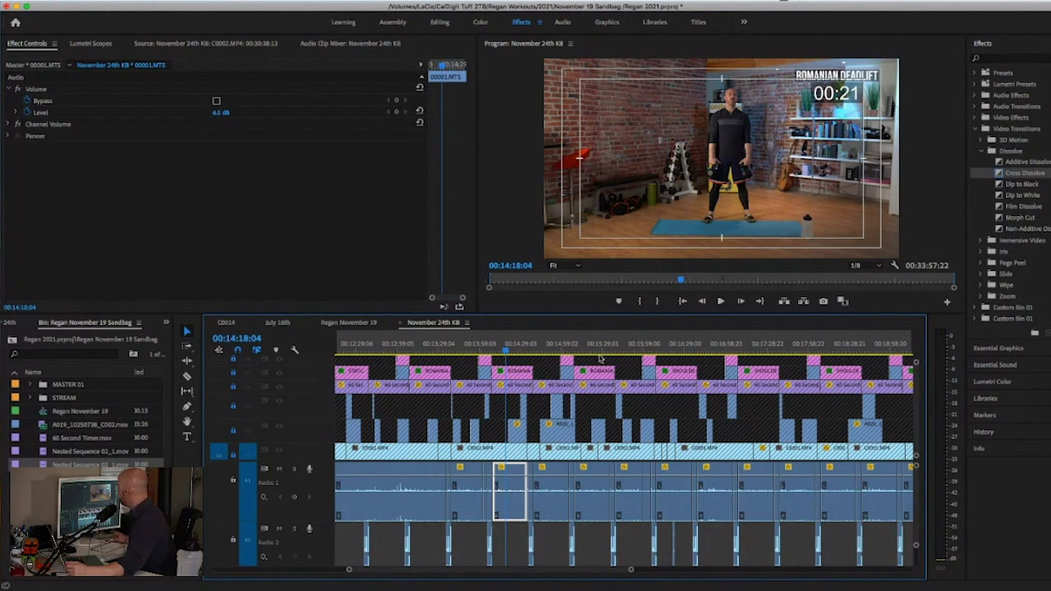
drag(507, 352, 583, 352)
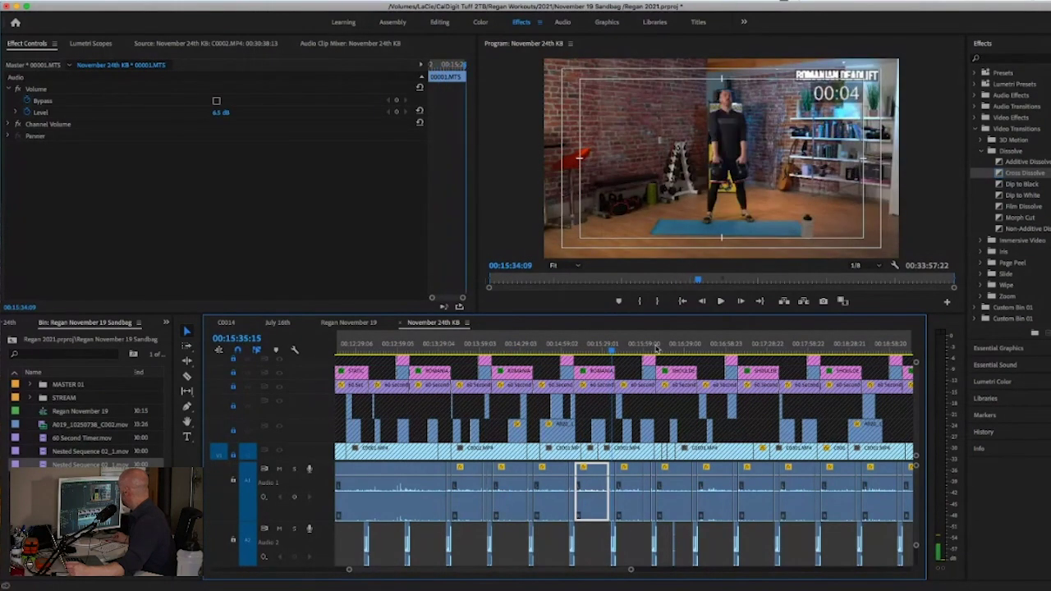
click(624, 352)
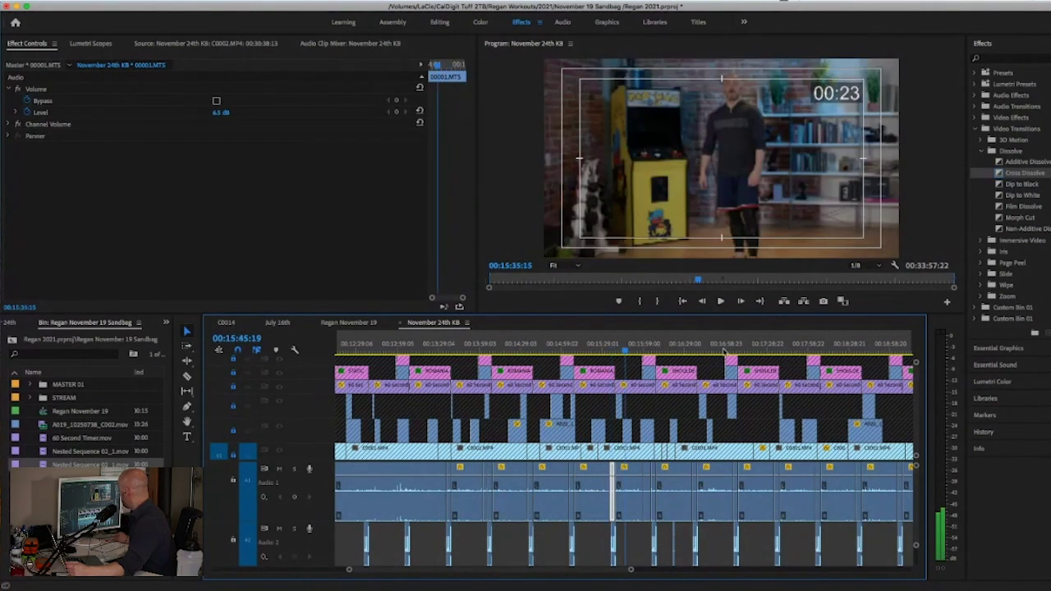
click(681, 351)
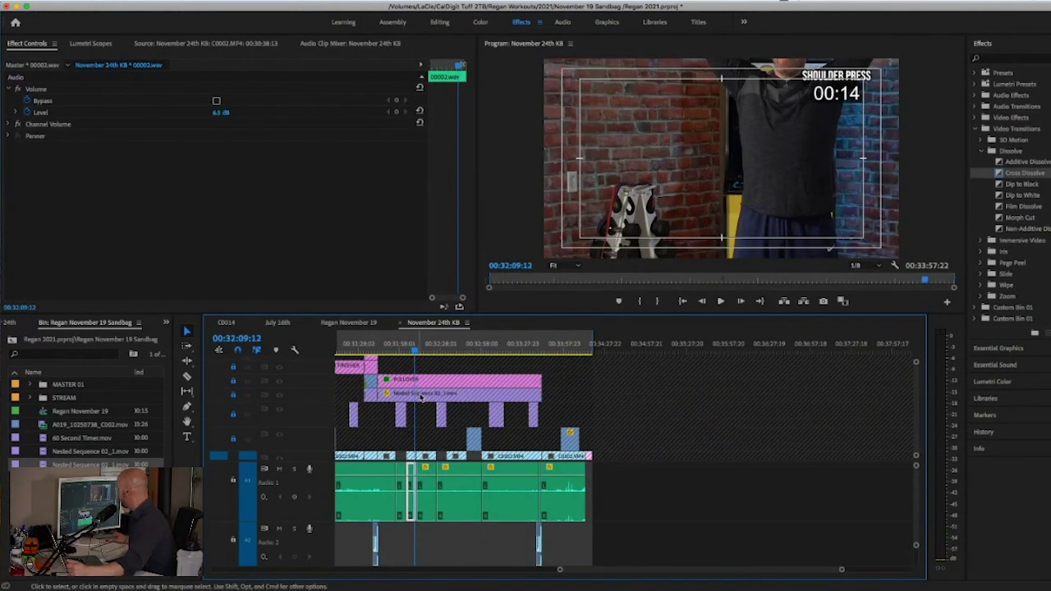
Step: Change the last PULLOVER title, over the floor hold at 00:32:11:04, to PLANK
click(420, 352)
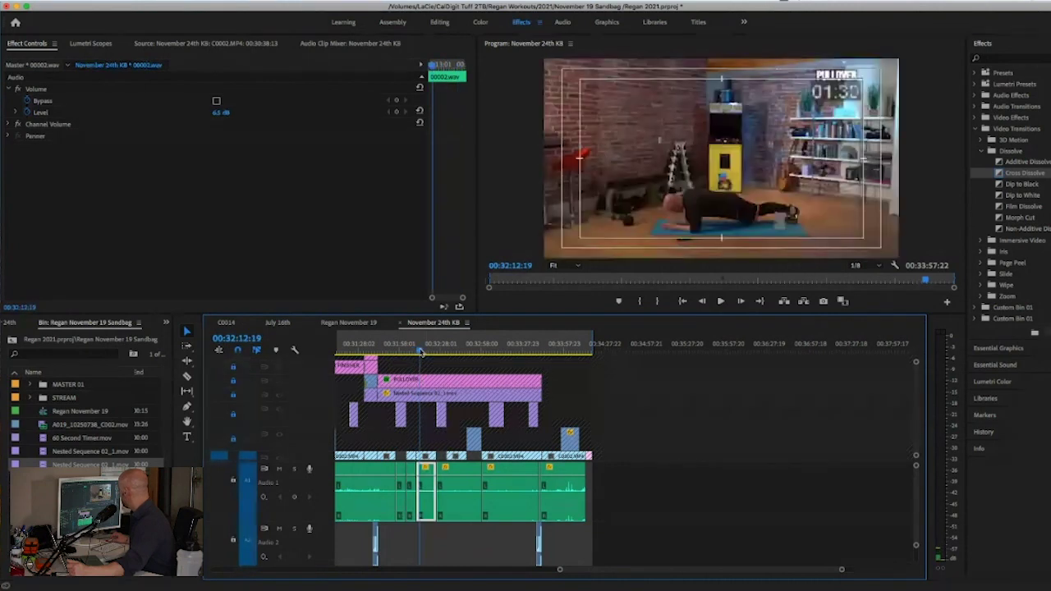
click(417, 352)
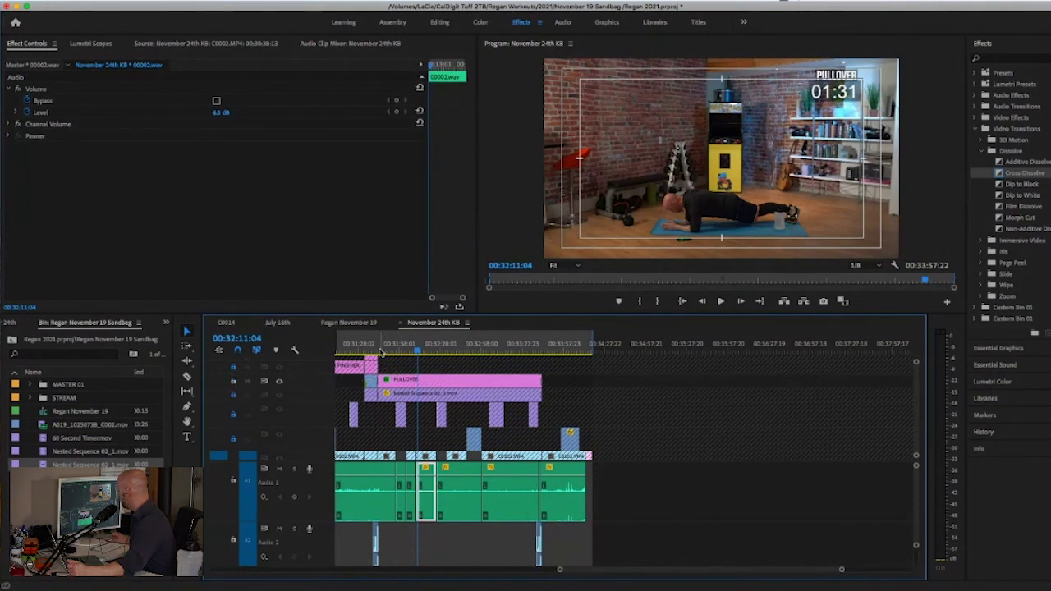
click(396, 384)
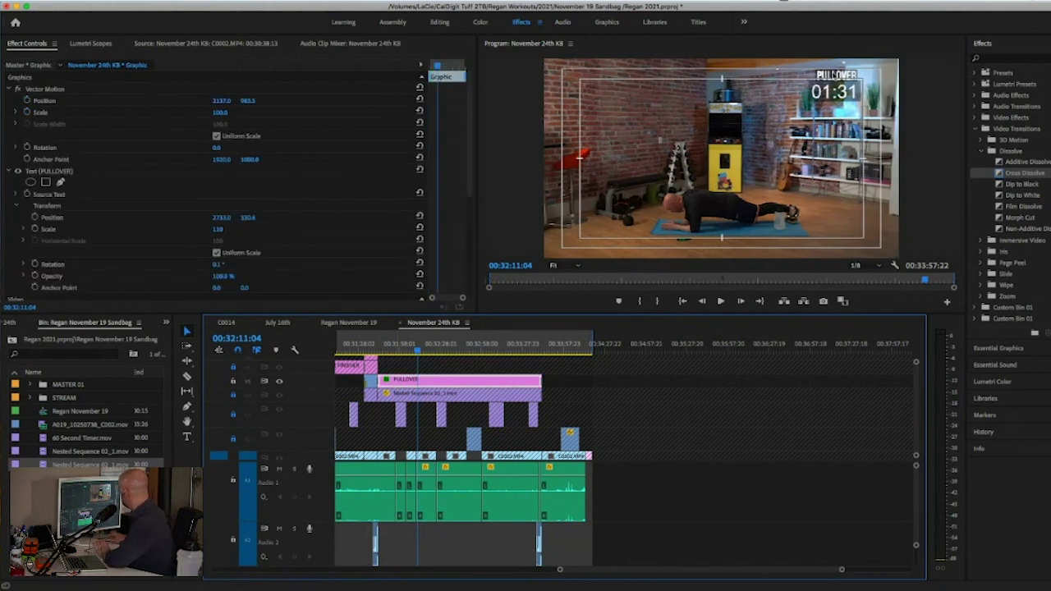
click(833, 73)
key(t)
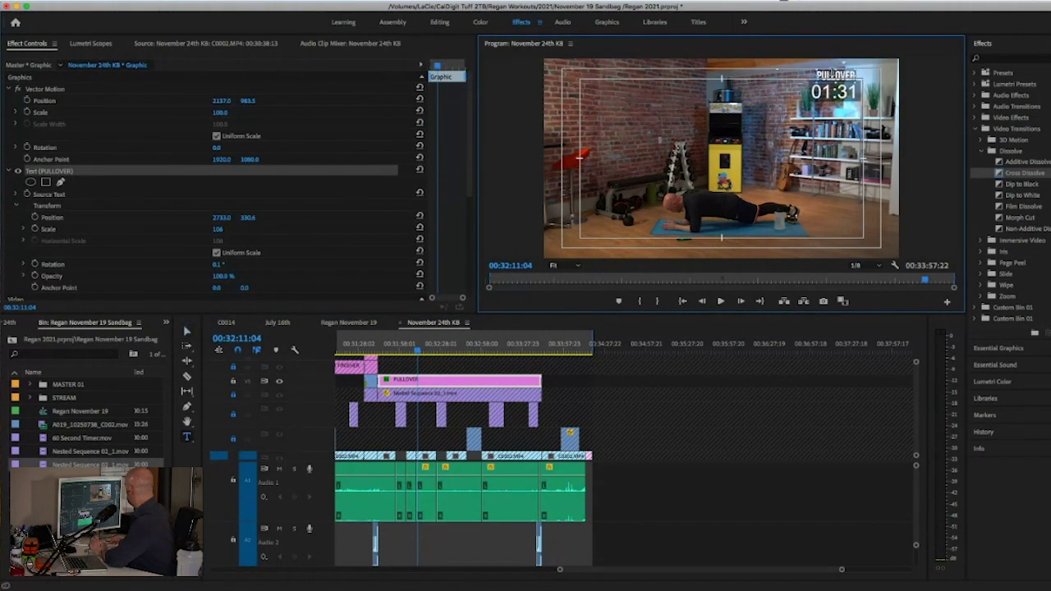
double_click(833, 73)
text(PLANK)
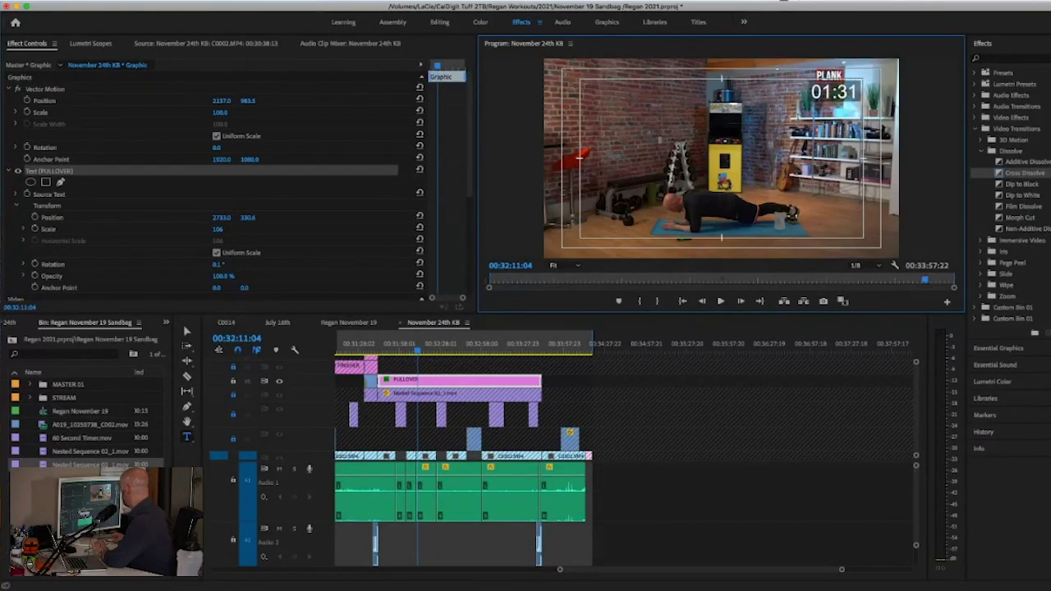
click(409, 387)
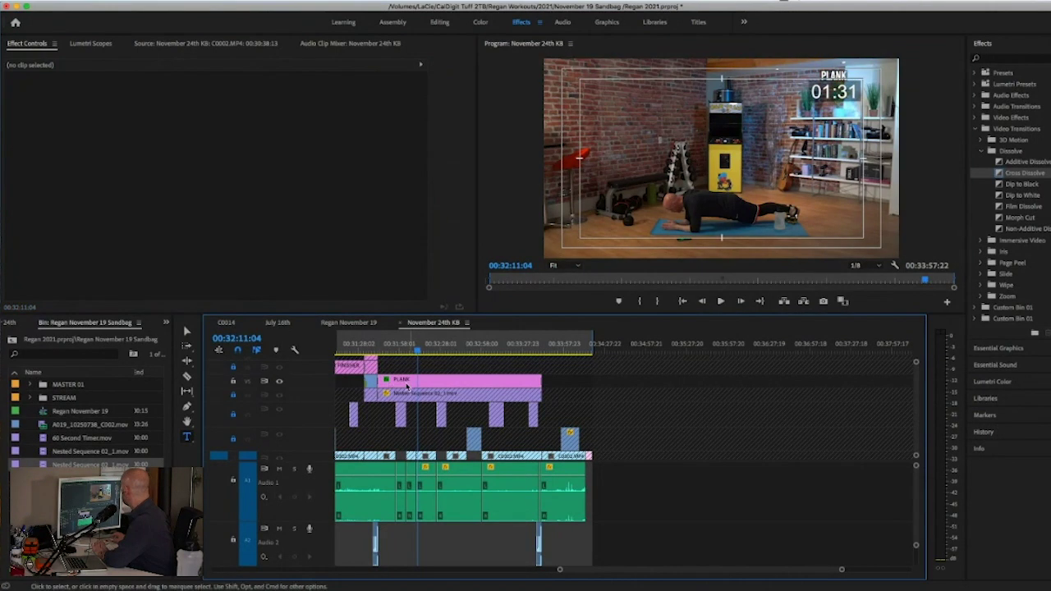
Step: Review the PLANK preview at 00:31:39:08 and the video's ending at 00:34:08:16 through the subscribe graphic at 00:34:16:00
click(376, 349)
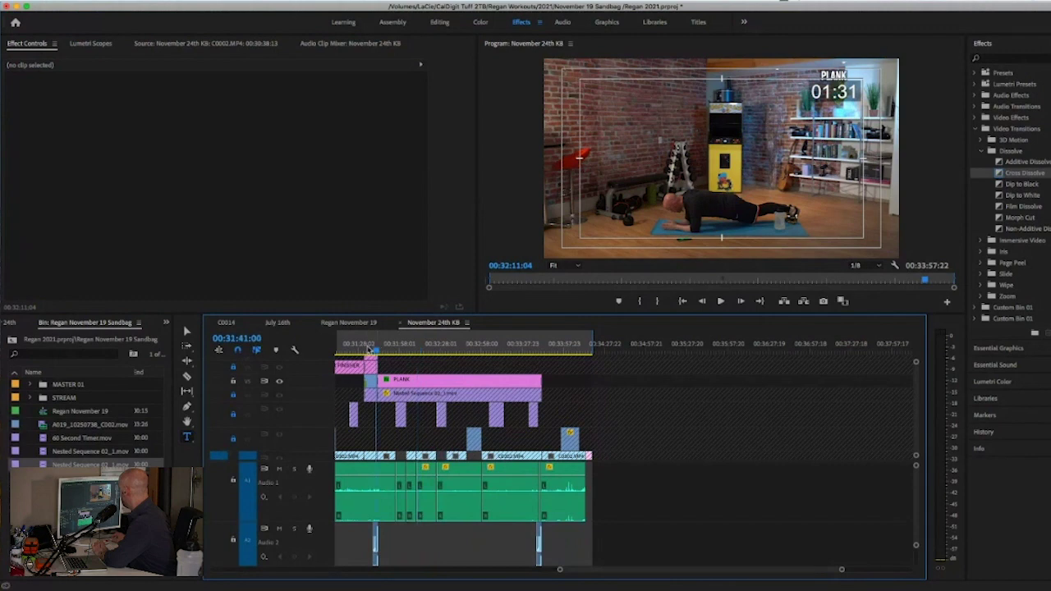
click(371, 348)
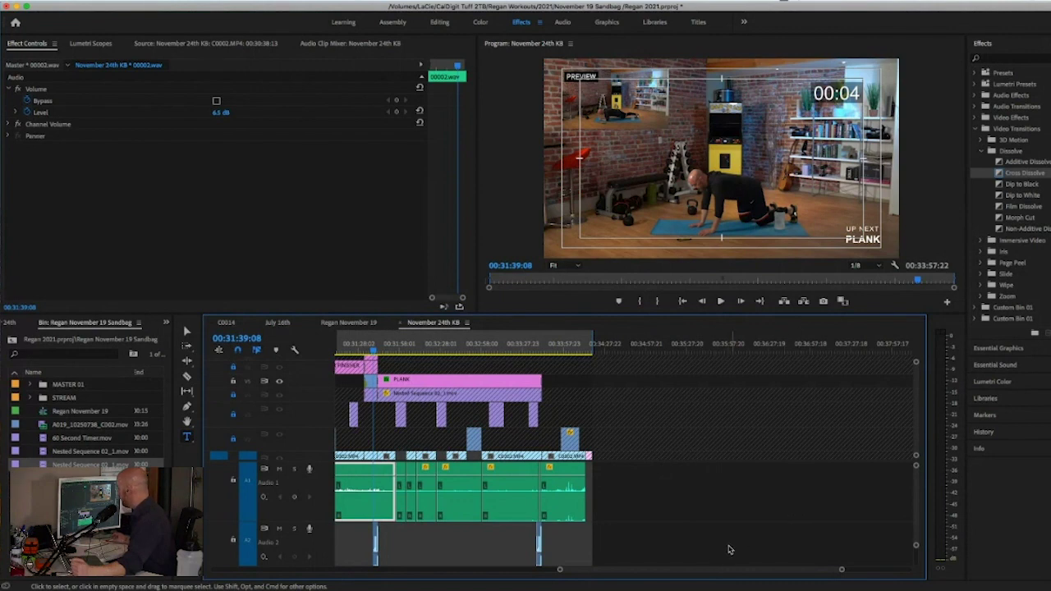
drag(559, 572, 504, 572)
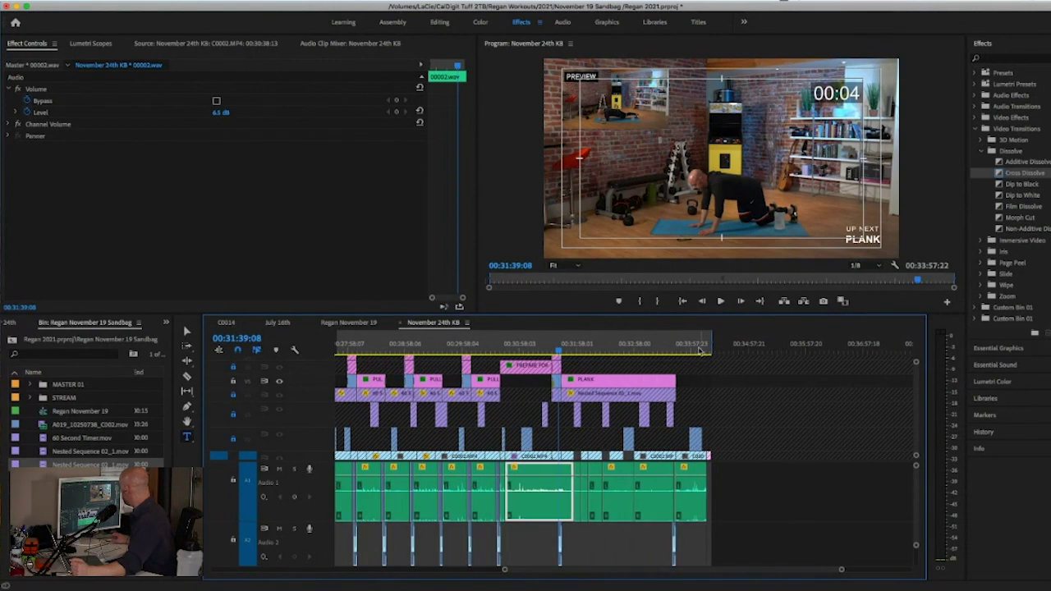
click(698, 349)
drag(701, 349, 704, 349)
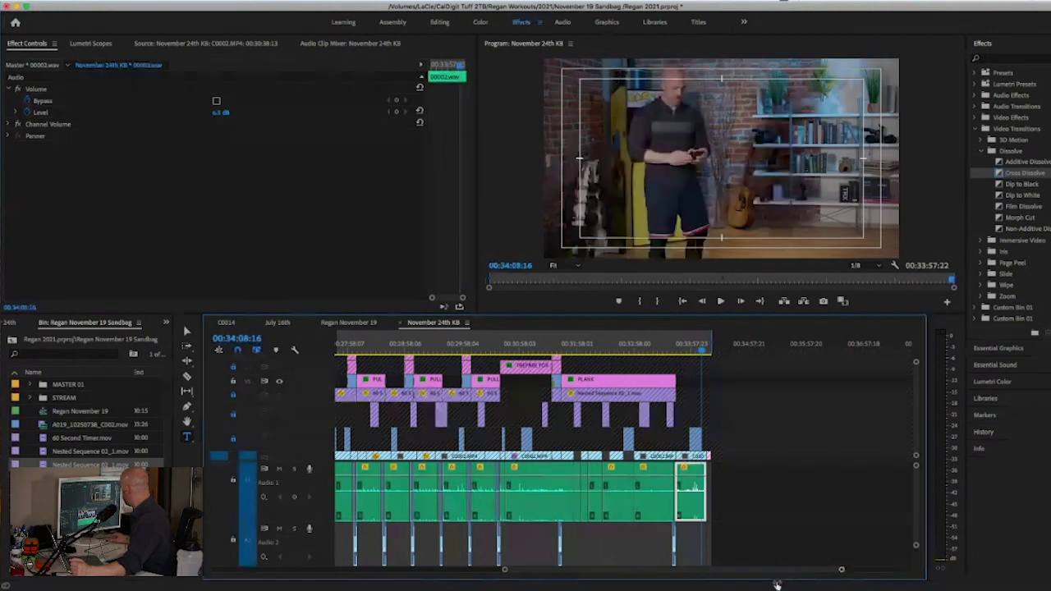
drag(842, 571, 723, 577)
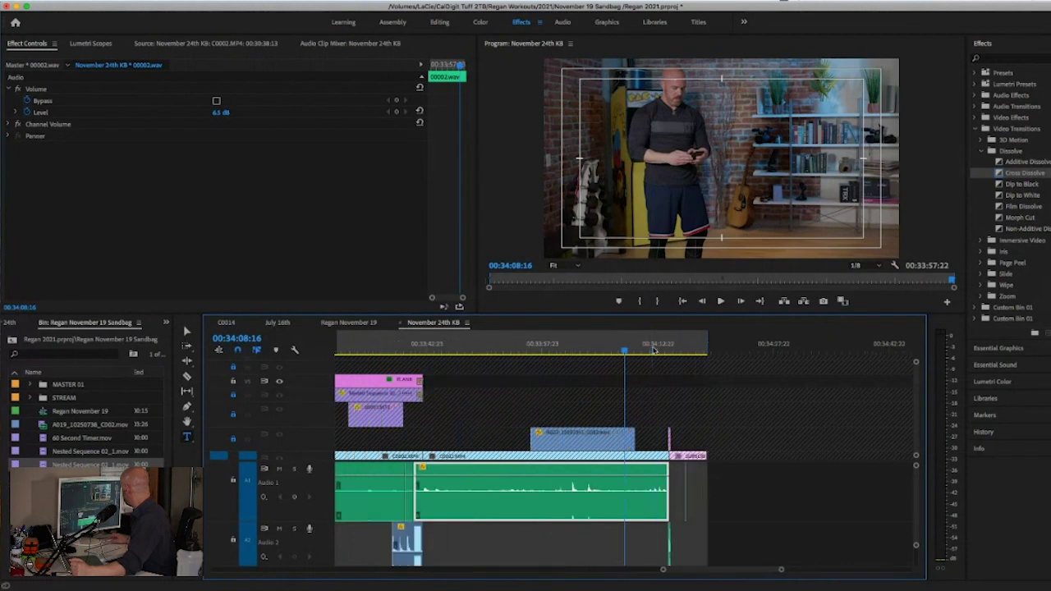
drag(649, 351, 680, 352)
Step: Examine the timeline backward from the subscribe graphic through all exercise rounds to the opening clips
scroll(634, 408, left, 15)
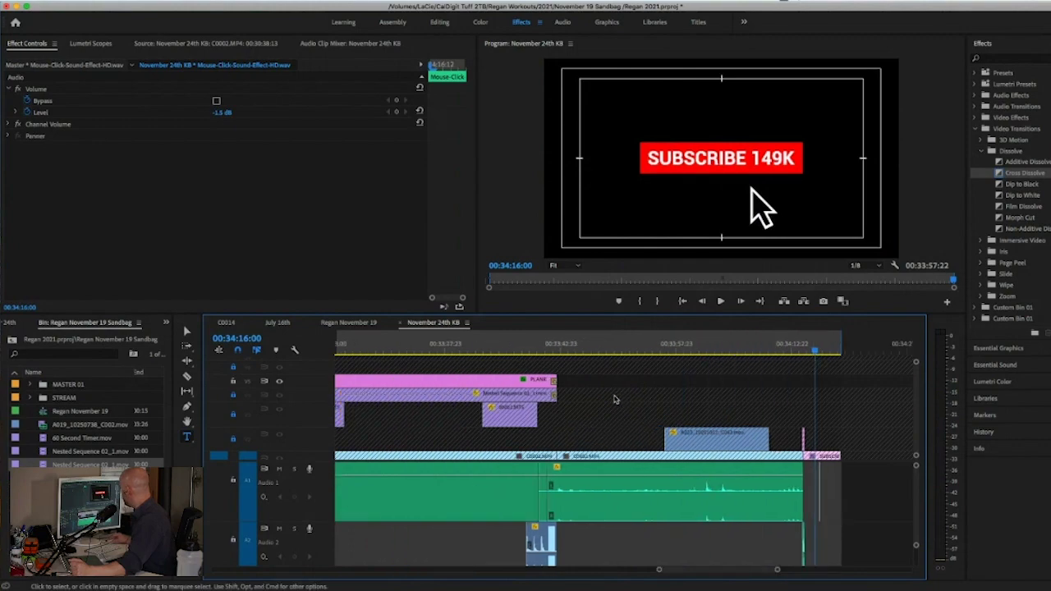
scroll(602, 400, left, 20)
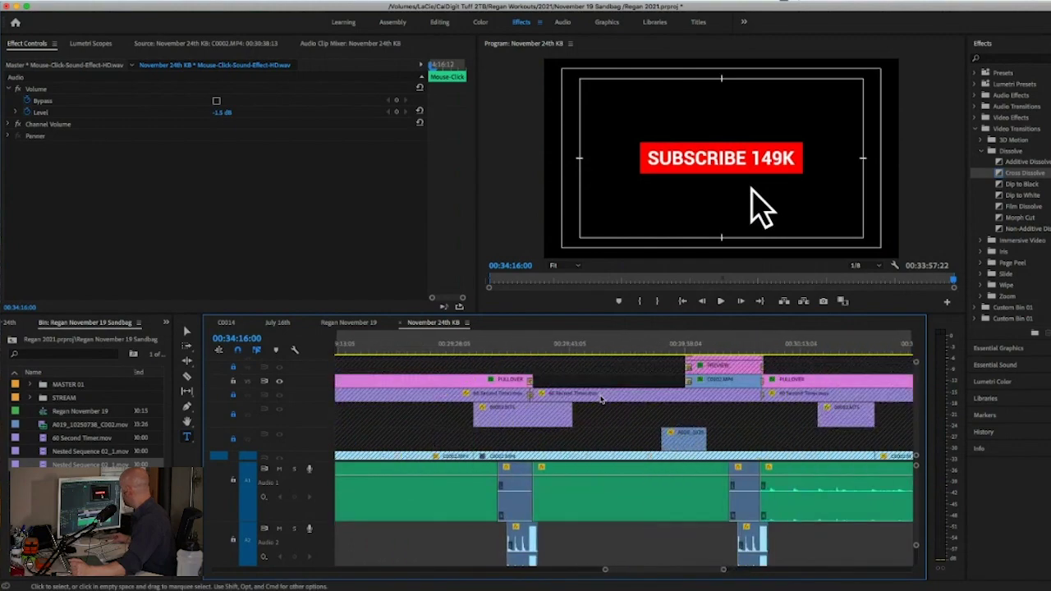
scroll(519, 411, left, 20)
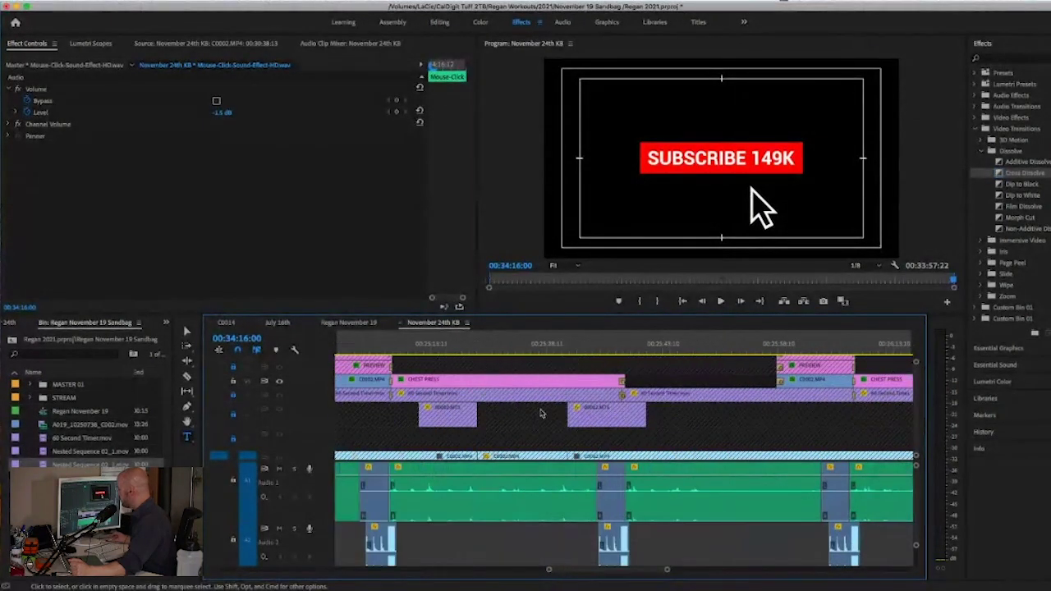
scroll(443, 400, left, 20)
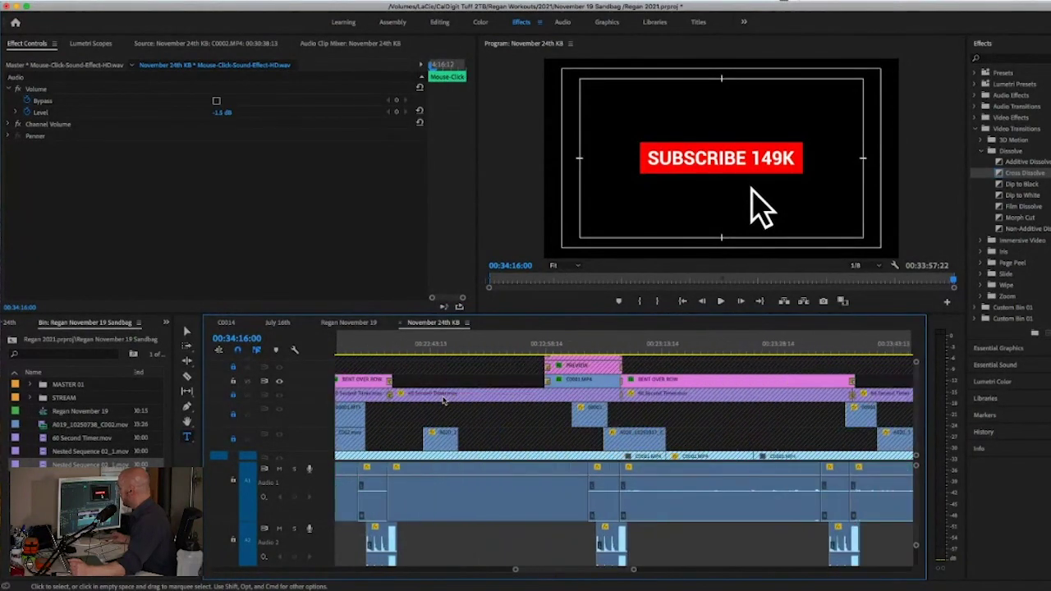
scroll(441, 400, left, 20)
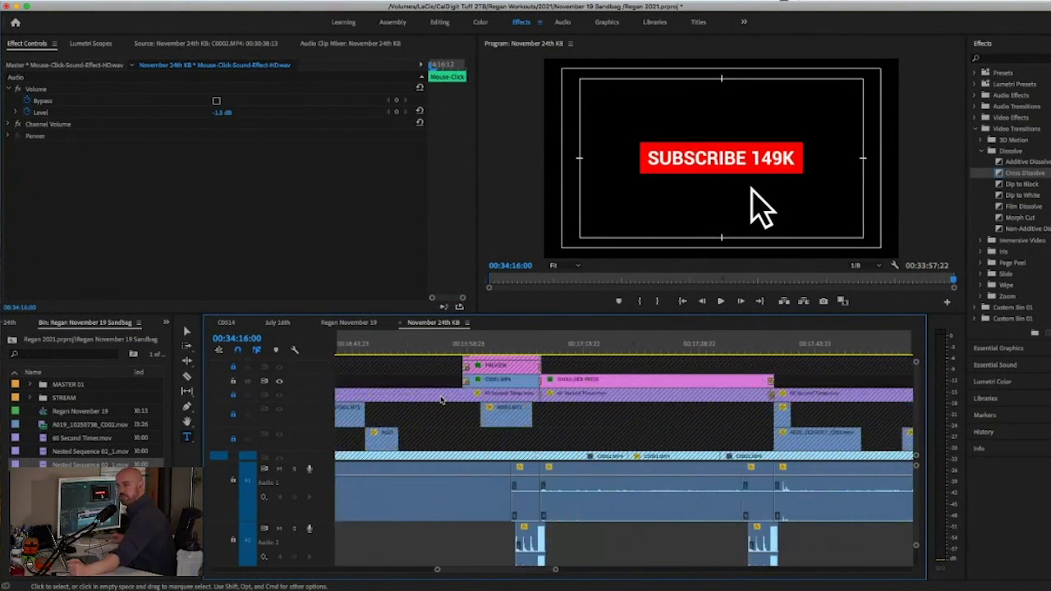
scroll(441, 400, left, 20)
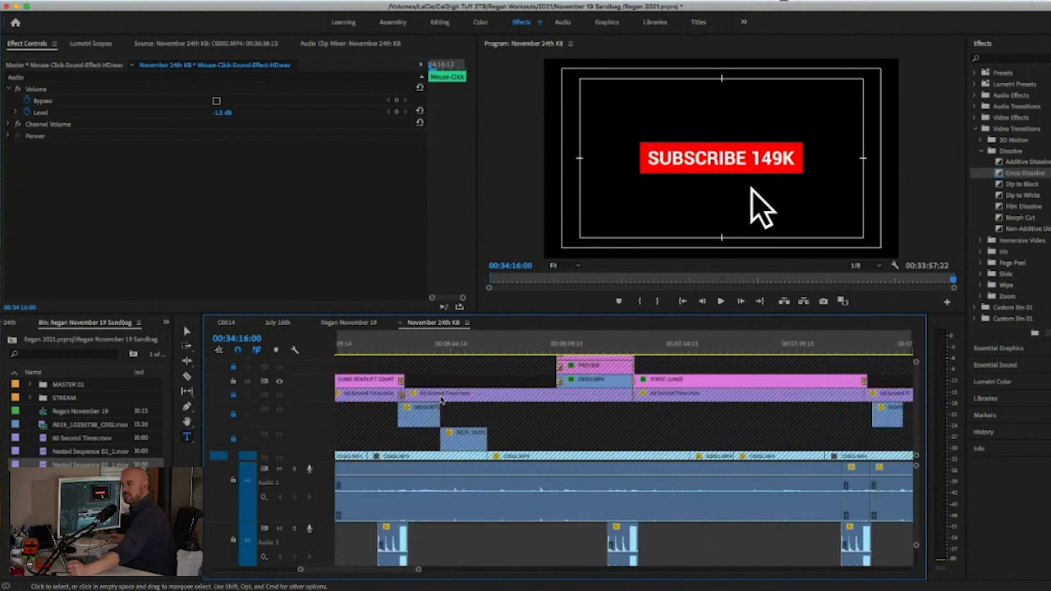
scroll(441, 399, left, 10)
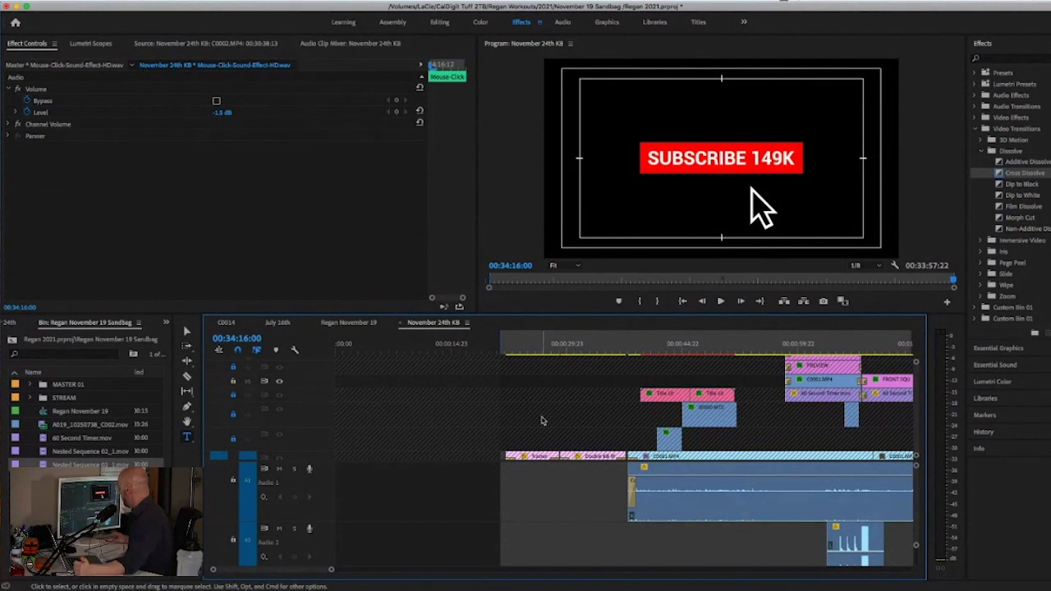
Step: Inspect the opening section around the intro titles, ending at 00:00:53:15 before the first FRONT SQUAT preview
scroll(538, 420, right, 3)
scroll(538, 420, right, 1)
click(463, 352)
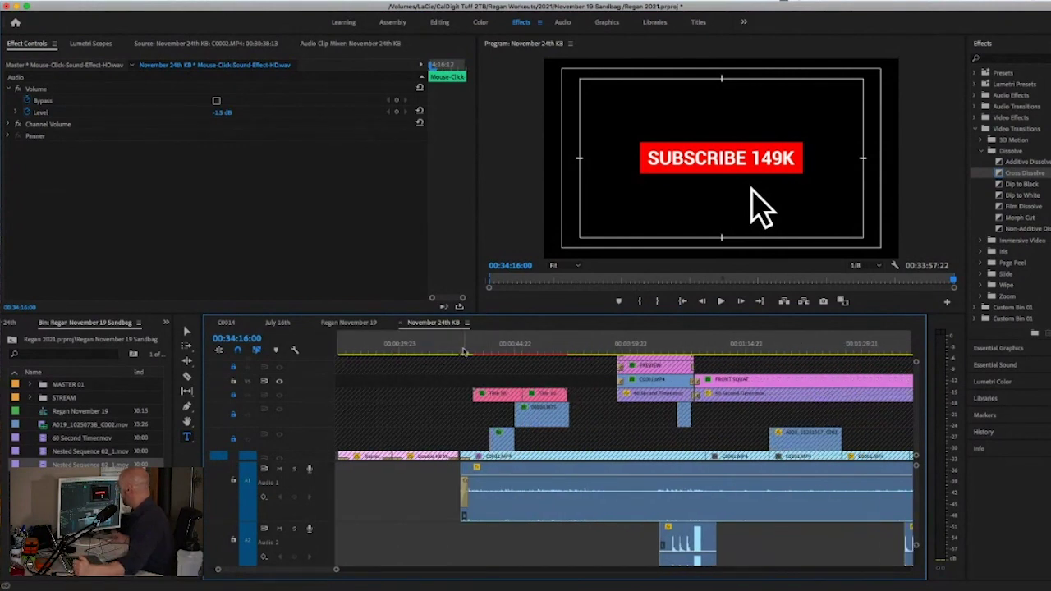
click(582, 349)
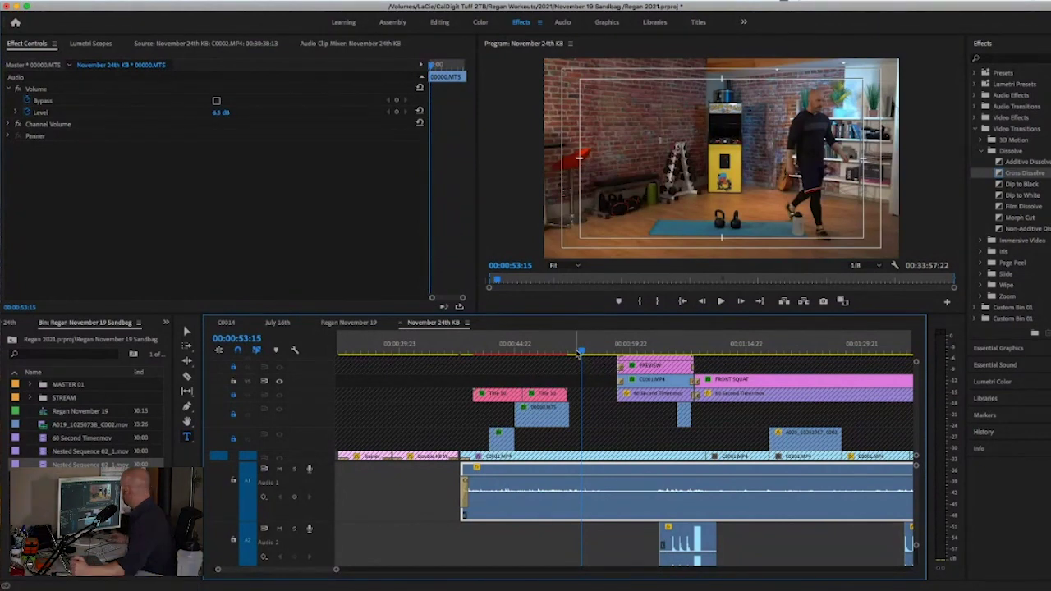
scroll(273, 456, down, 1)
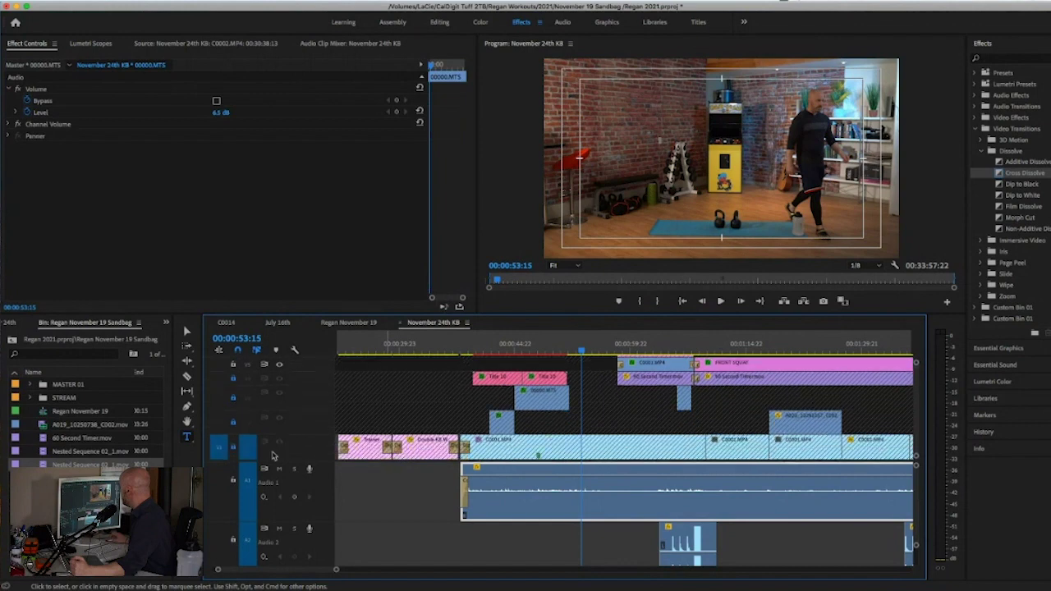
Step: Unlock the V1 track, select its main C0001.MP4 workout clip and switch to the Color workspace
click(234, 447)
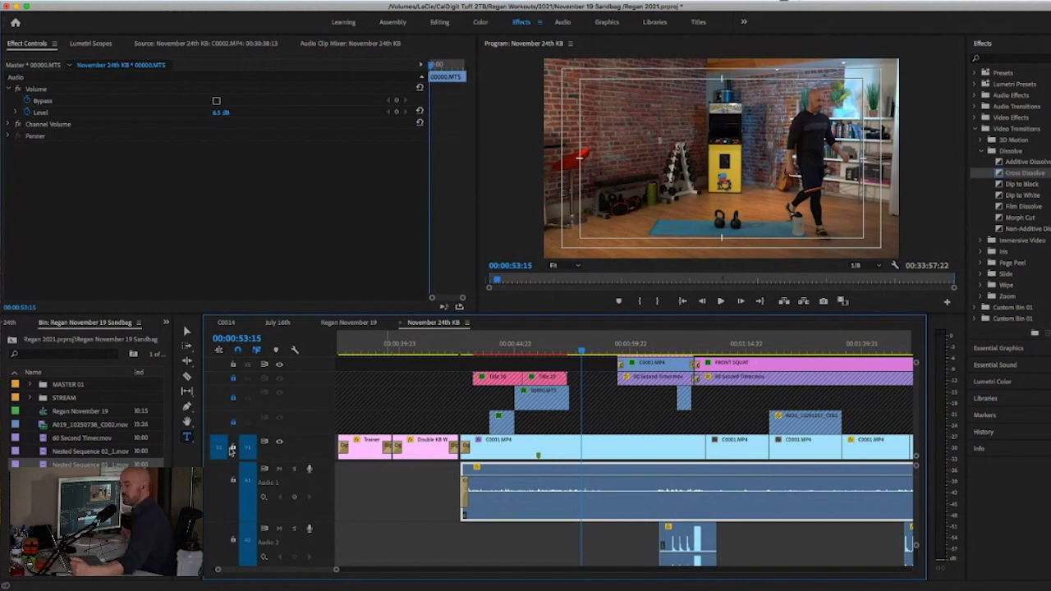
click(503, 450)
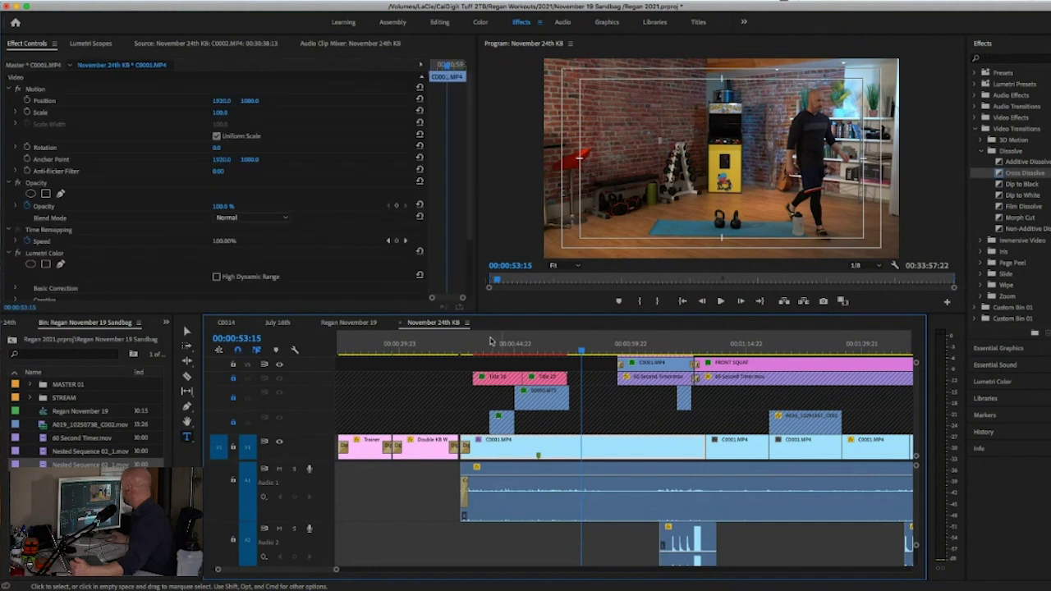
click(481, 23)
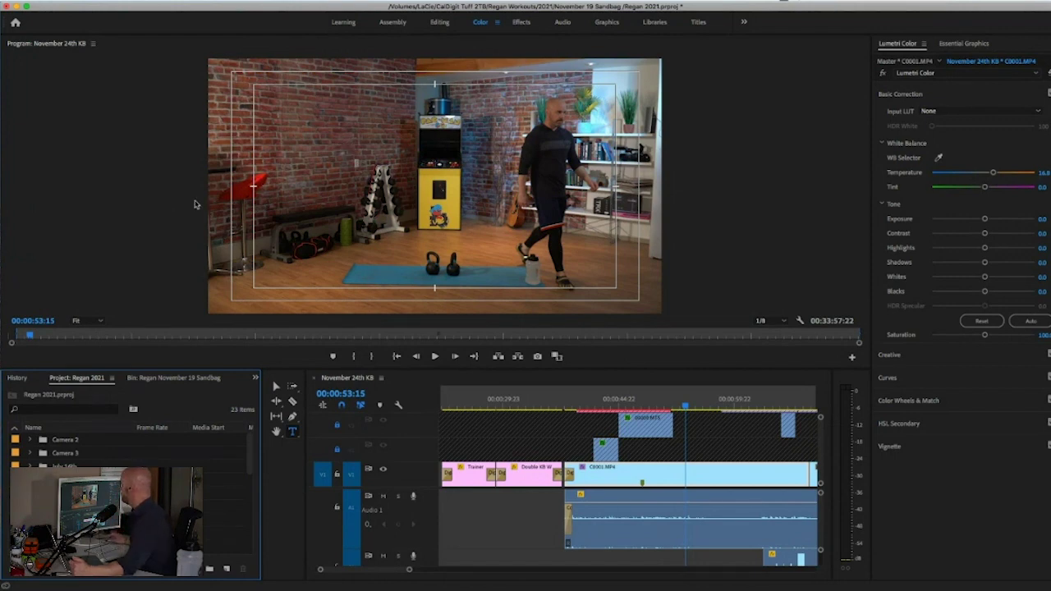
Step: Unlock the V2 track and set the exposure of its close-up clip under the KETTLEBELL title to 0.5
click(597, 404)
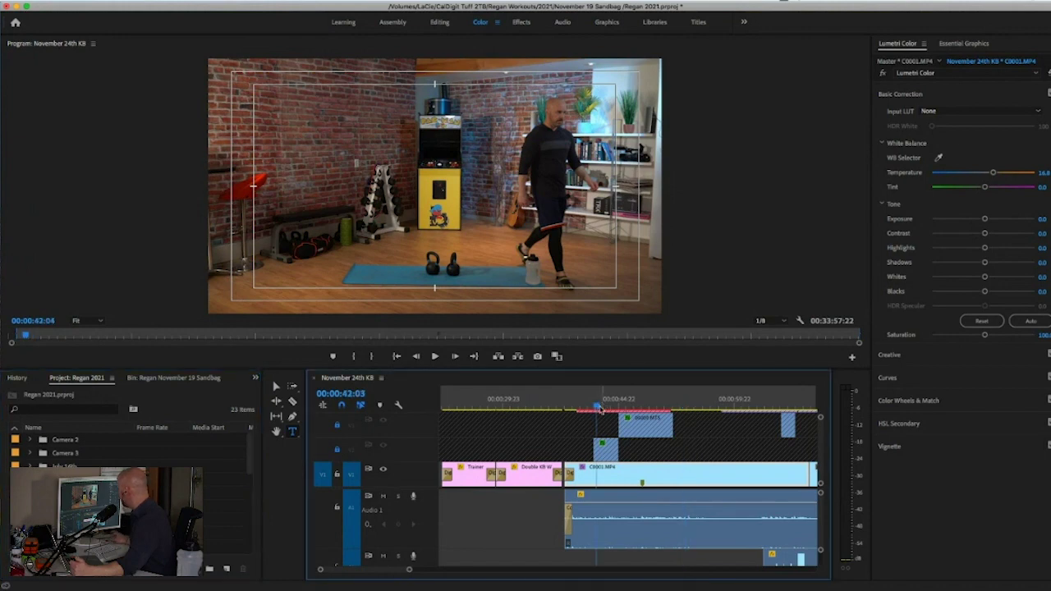
drag(598, 405, 601, 405)
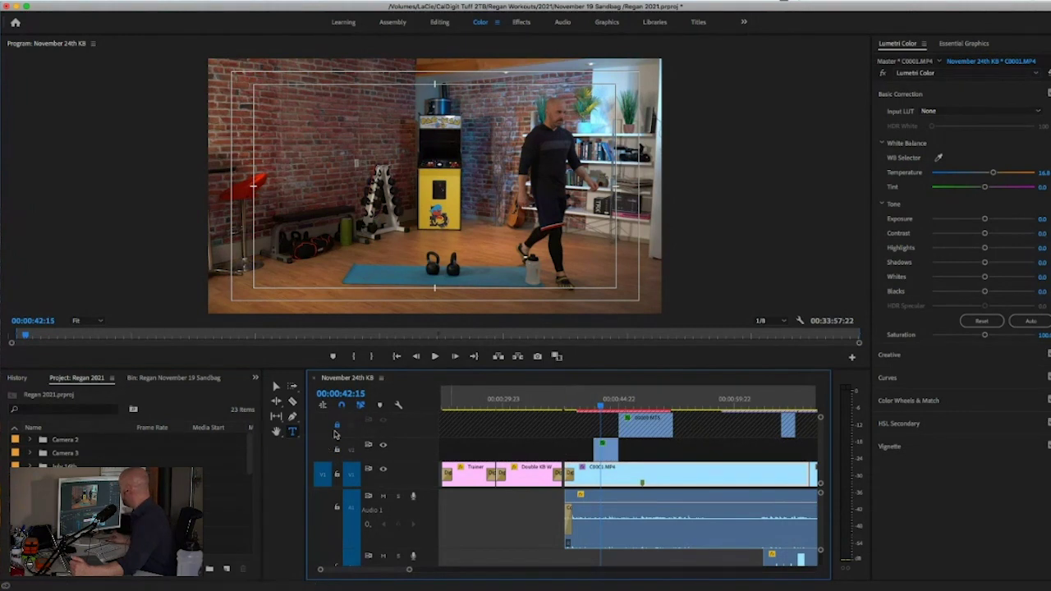
click(614, 405)
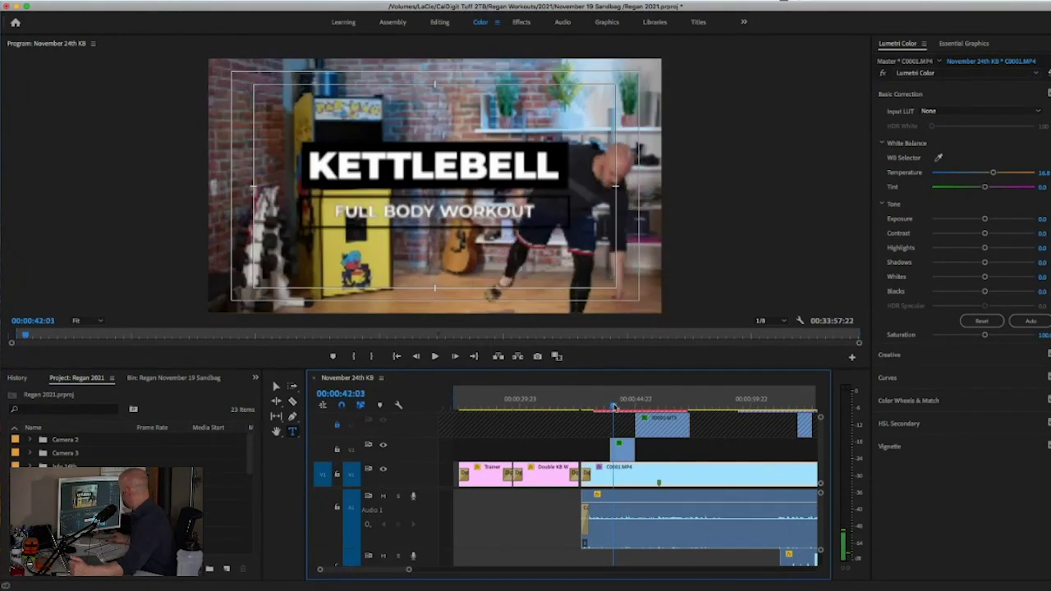
click(622, 449)
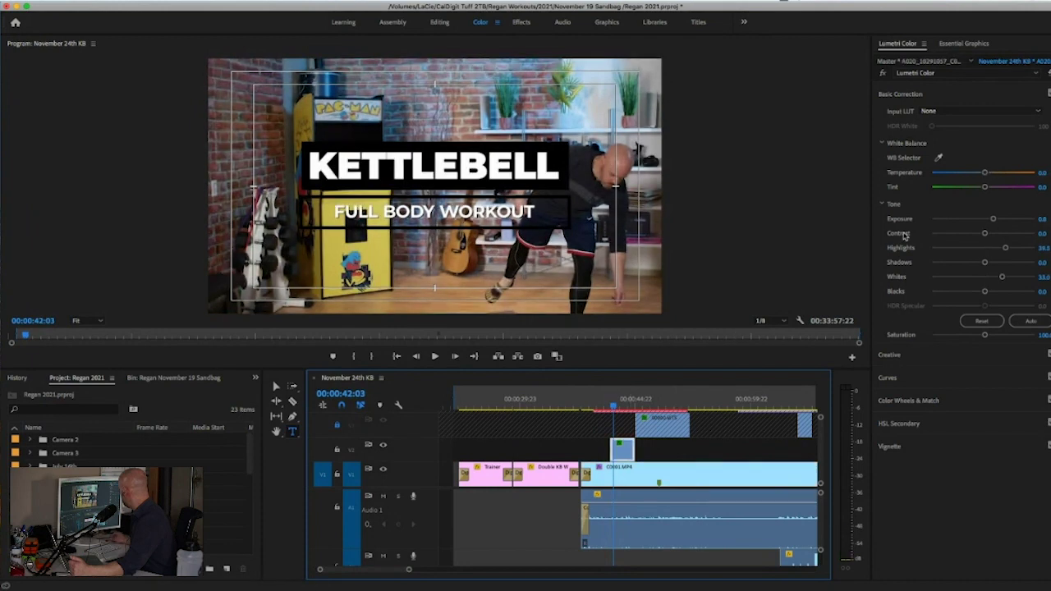
click(992, 220)
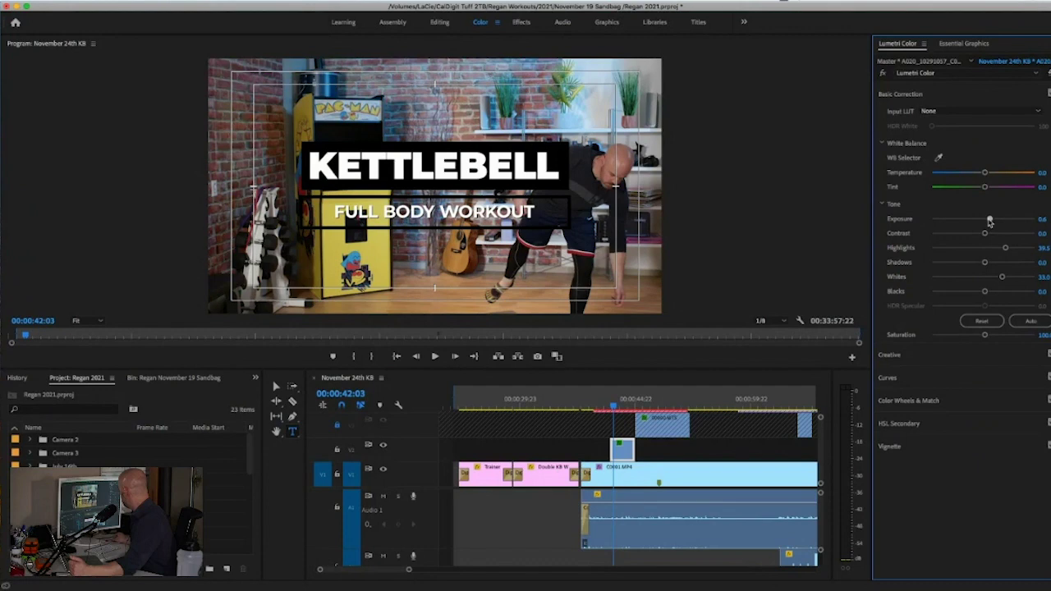
drag(989, 221, 989, 223)
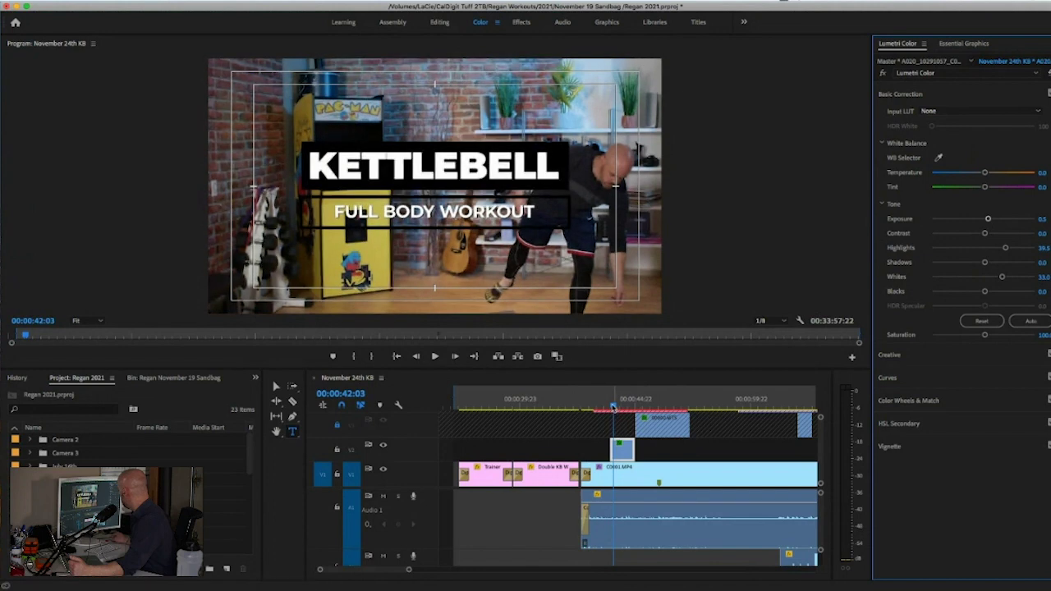
Step: Set the close-up clip's temperature to 16.8 and compare its color with the preceding wide shot
drag(609, 408, 606, 408)
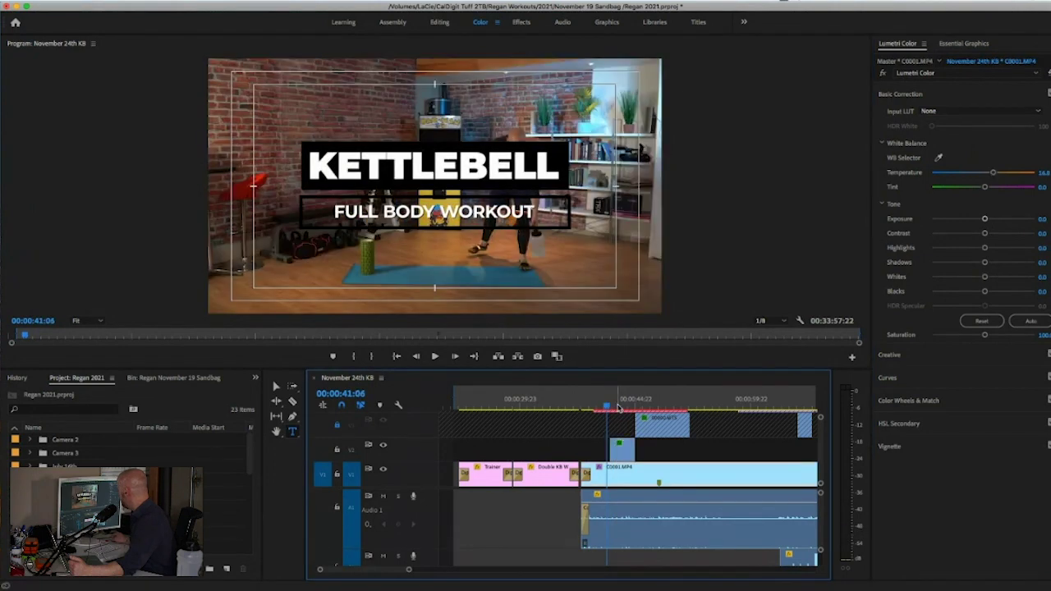
click(618, 408)
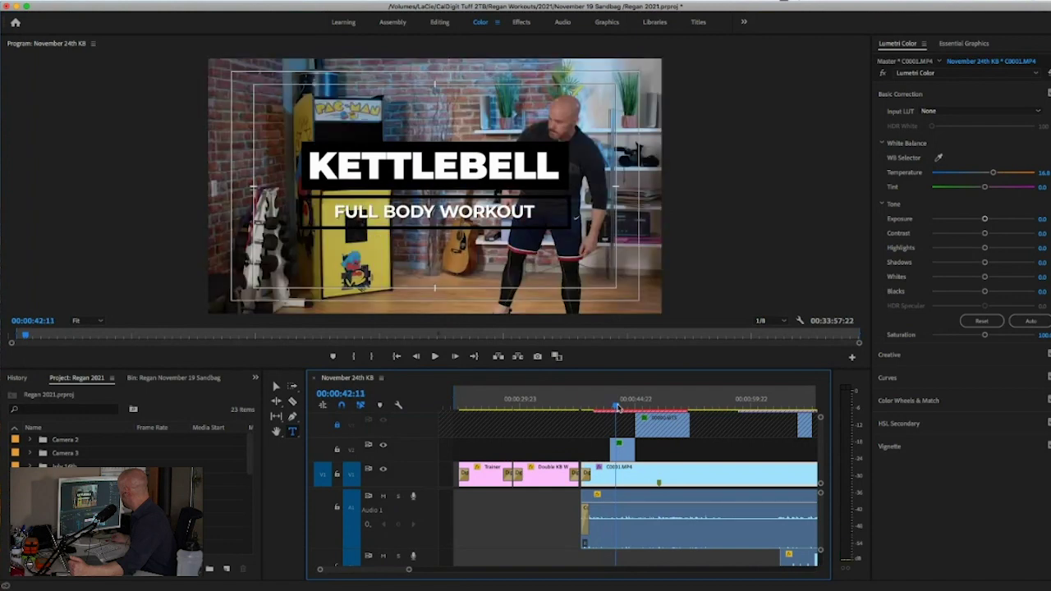
click(626, 447)
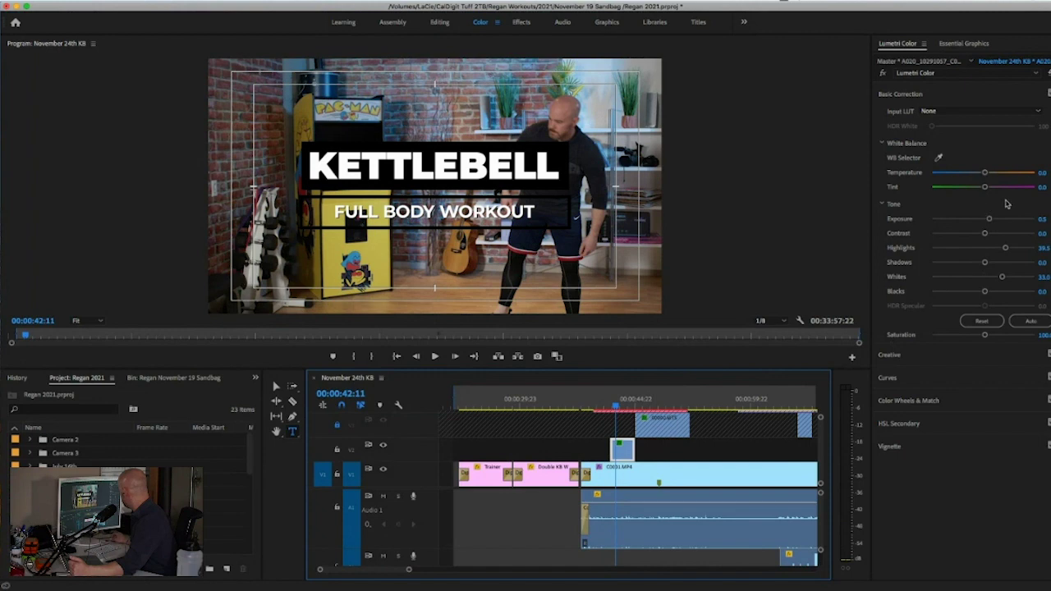
click(1043, 172)
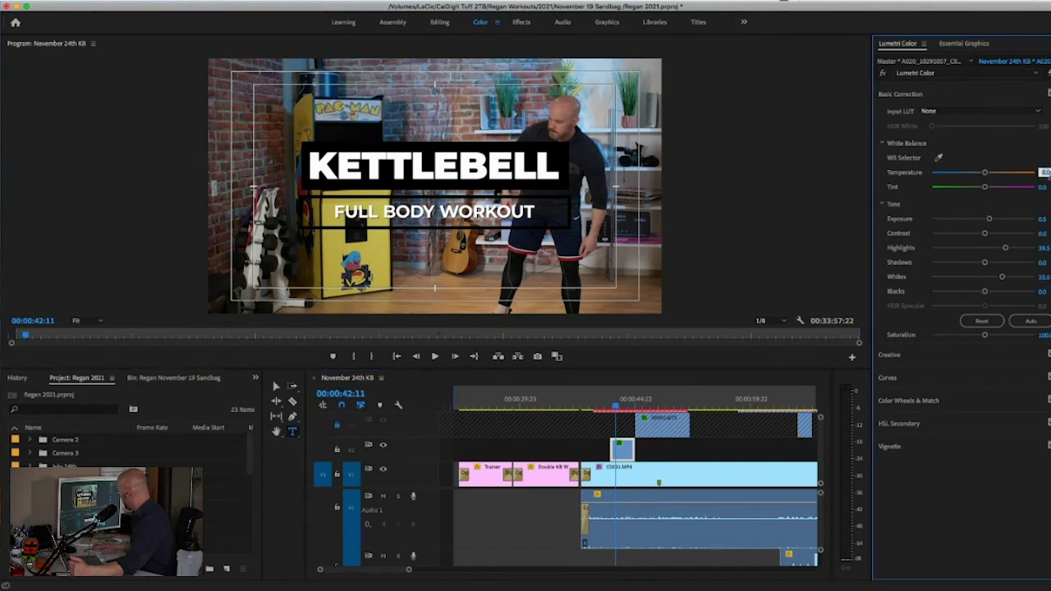
text(10)
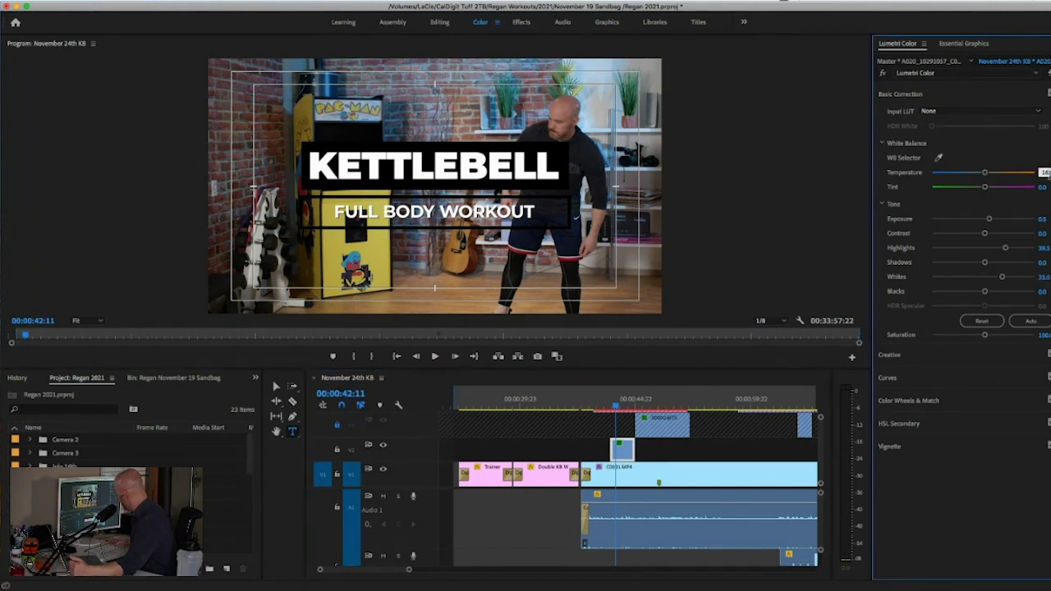
key(Return)
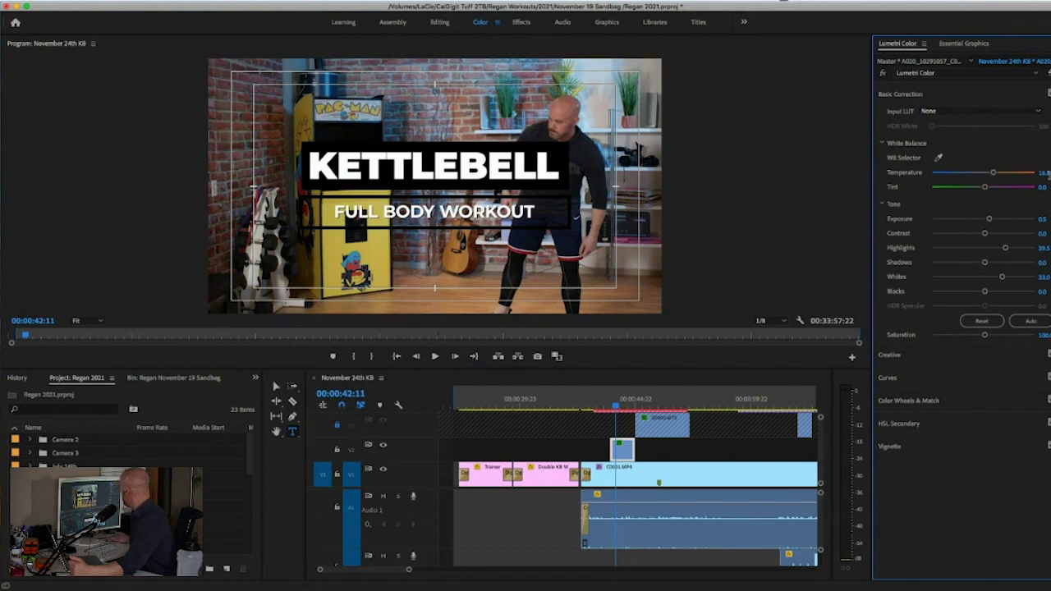
click(605, 405)
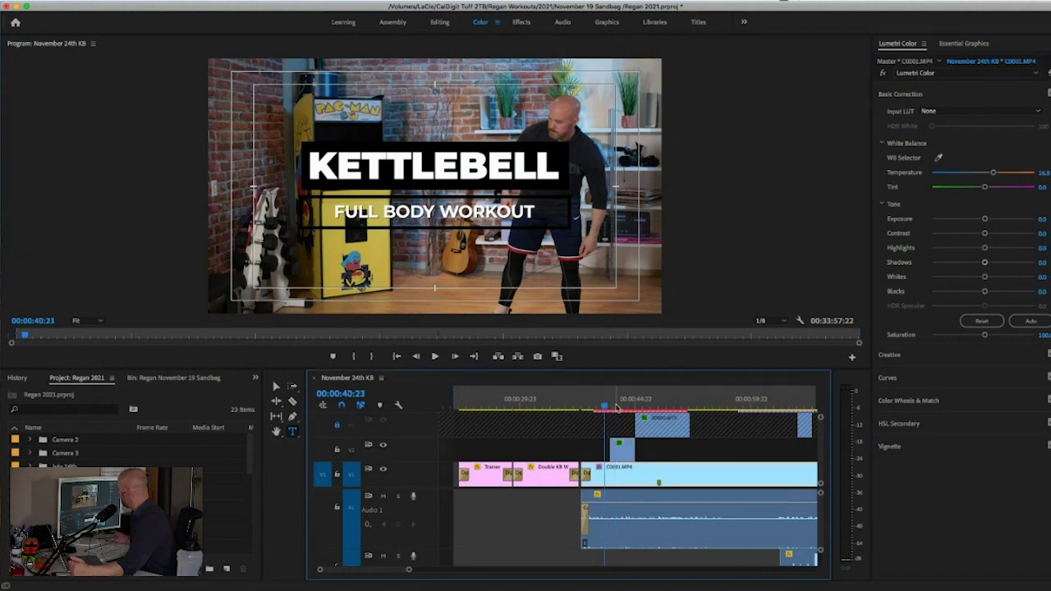
click(617, 406)
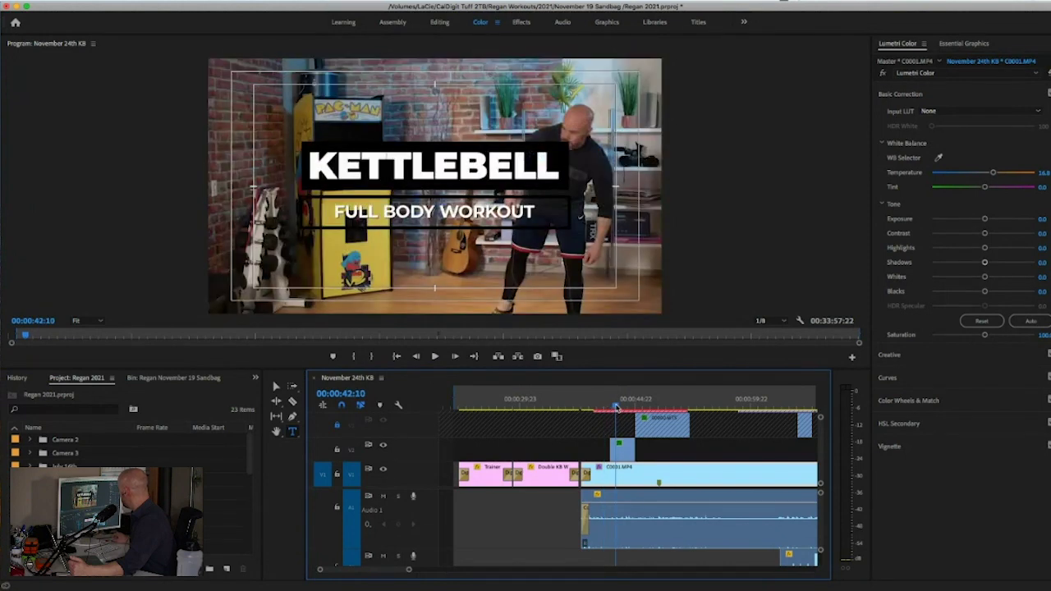
Step: Try raising the contrast to 25.4 while viewing the close-up under the KETTLEBELL title
click(996, 235)
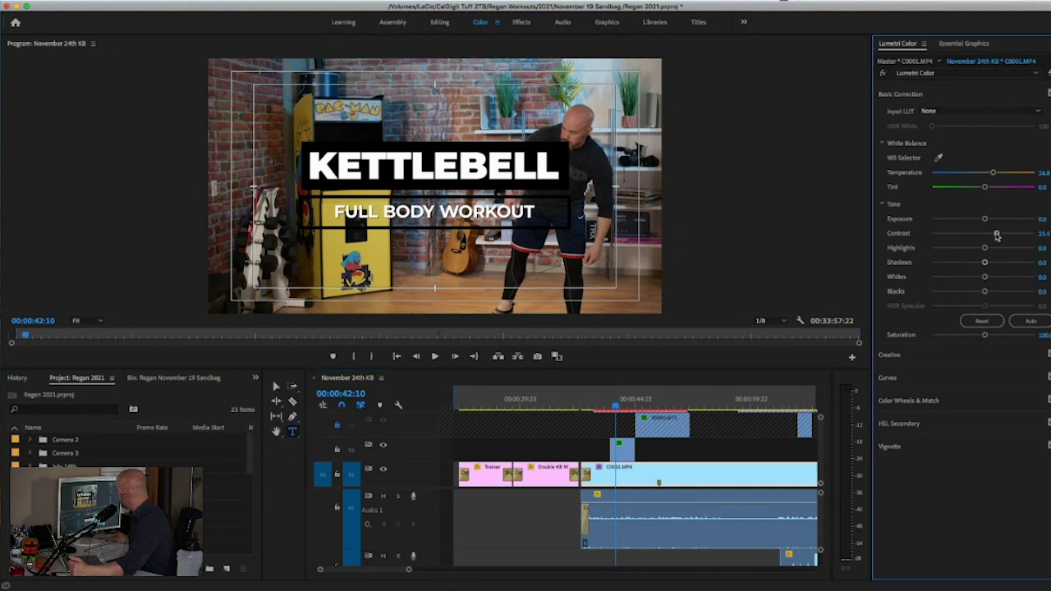
drag(997, 234, 1042, 236)
key(Up)
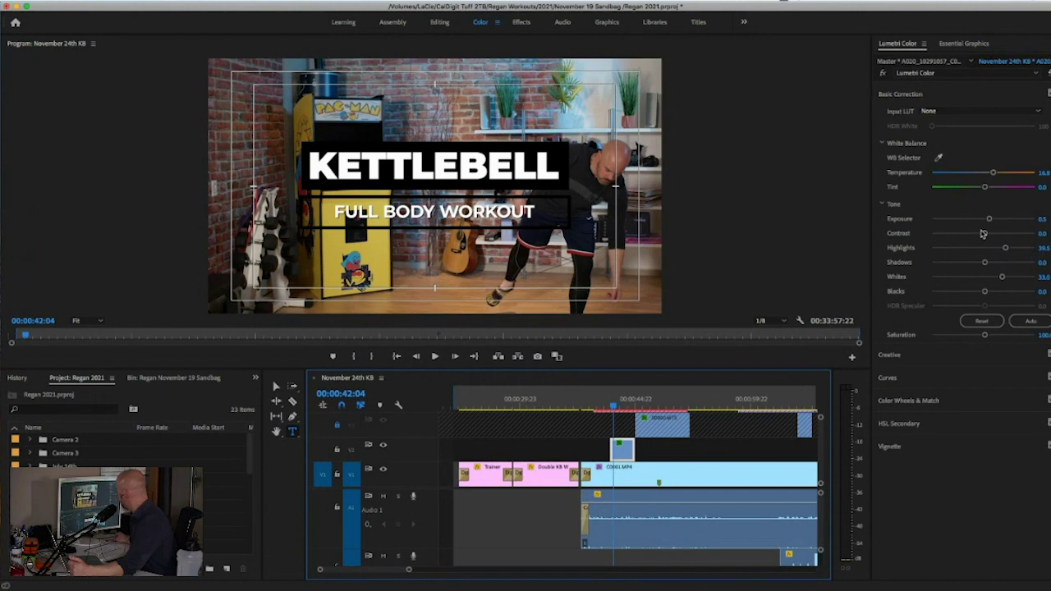
Step: Open the Lumetri curves for the main C0001.MP4 clip and go to its wide shot at 00:00:53:06
click(615, 406)
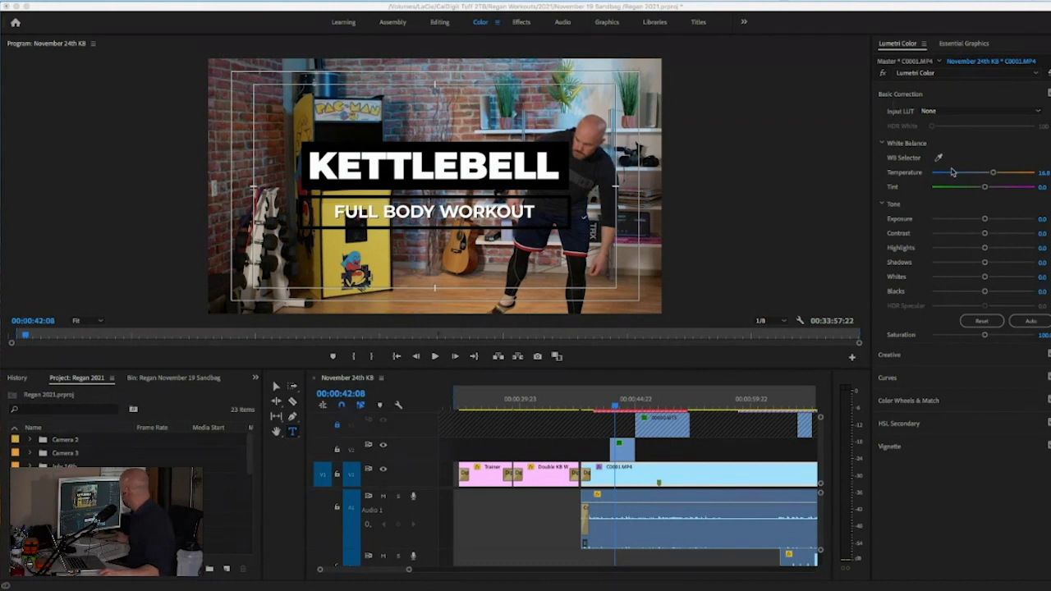
click(889, 382)
click(888, 382)
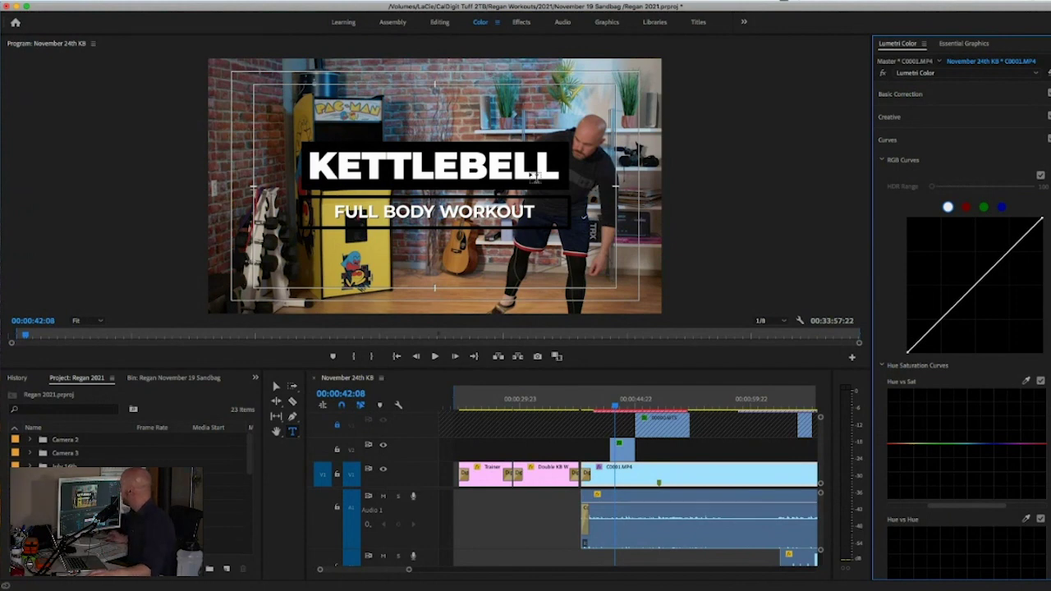
click(699, 408)
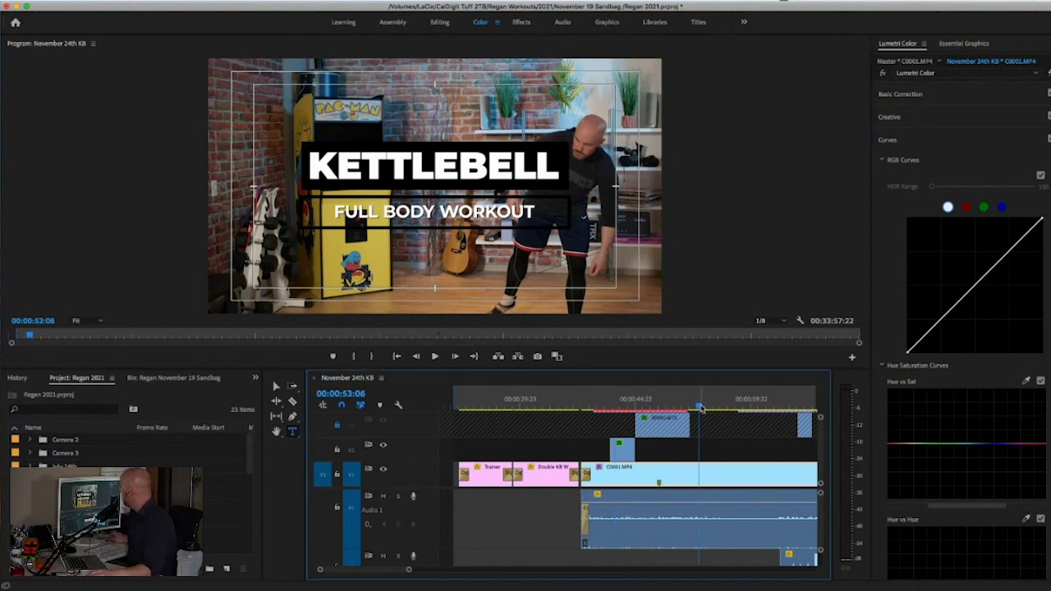